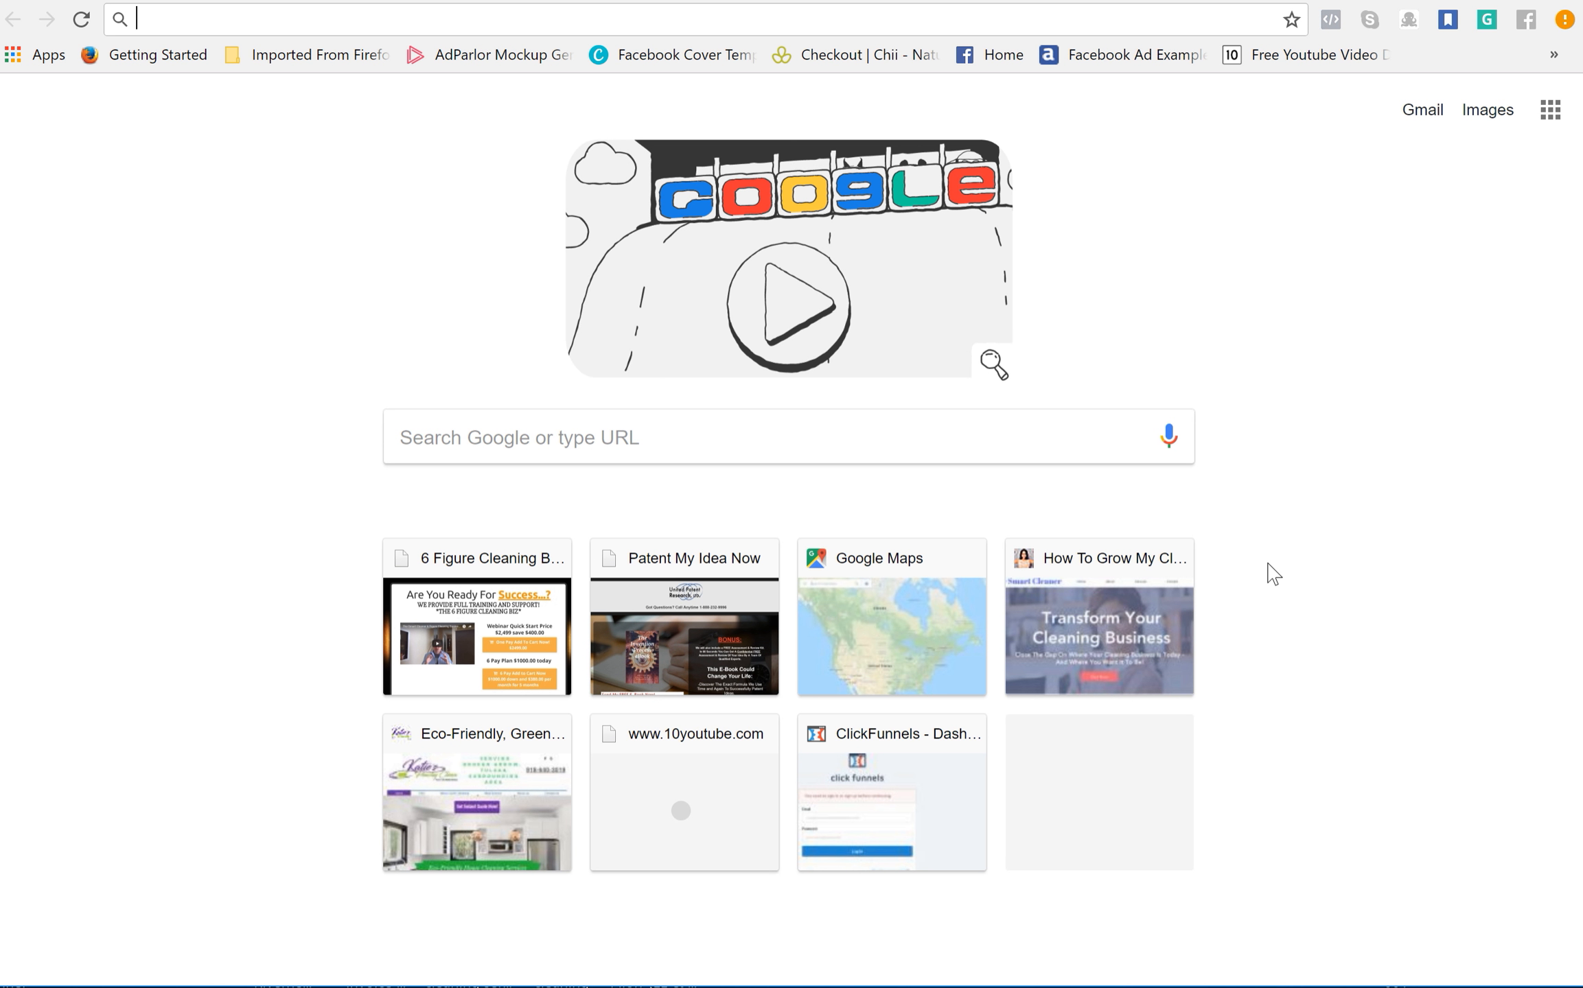
- Search the web for "mail chimp", go to the MailChimp site and open its free account sign-up form
left_click(793, 441)
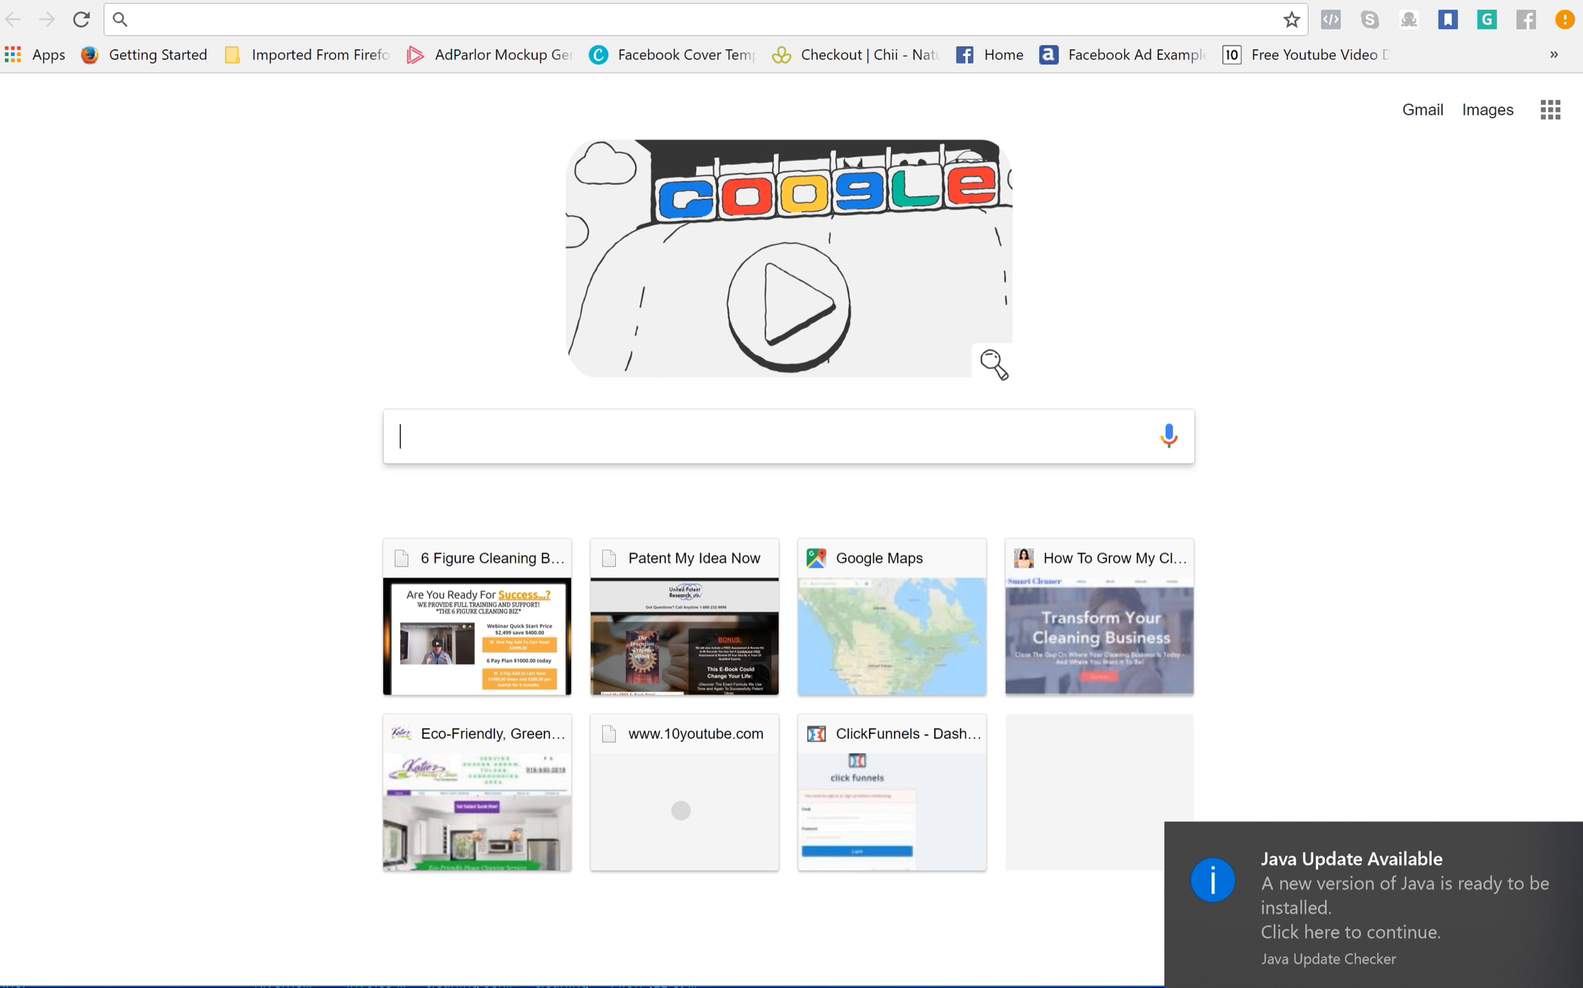
left_click(1582, 845)
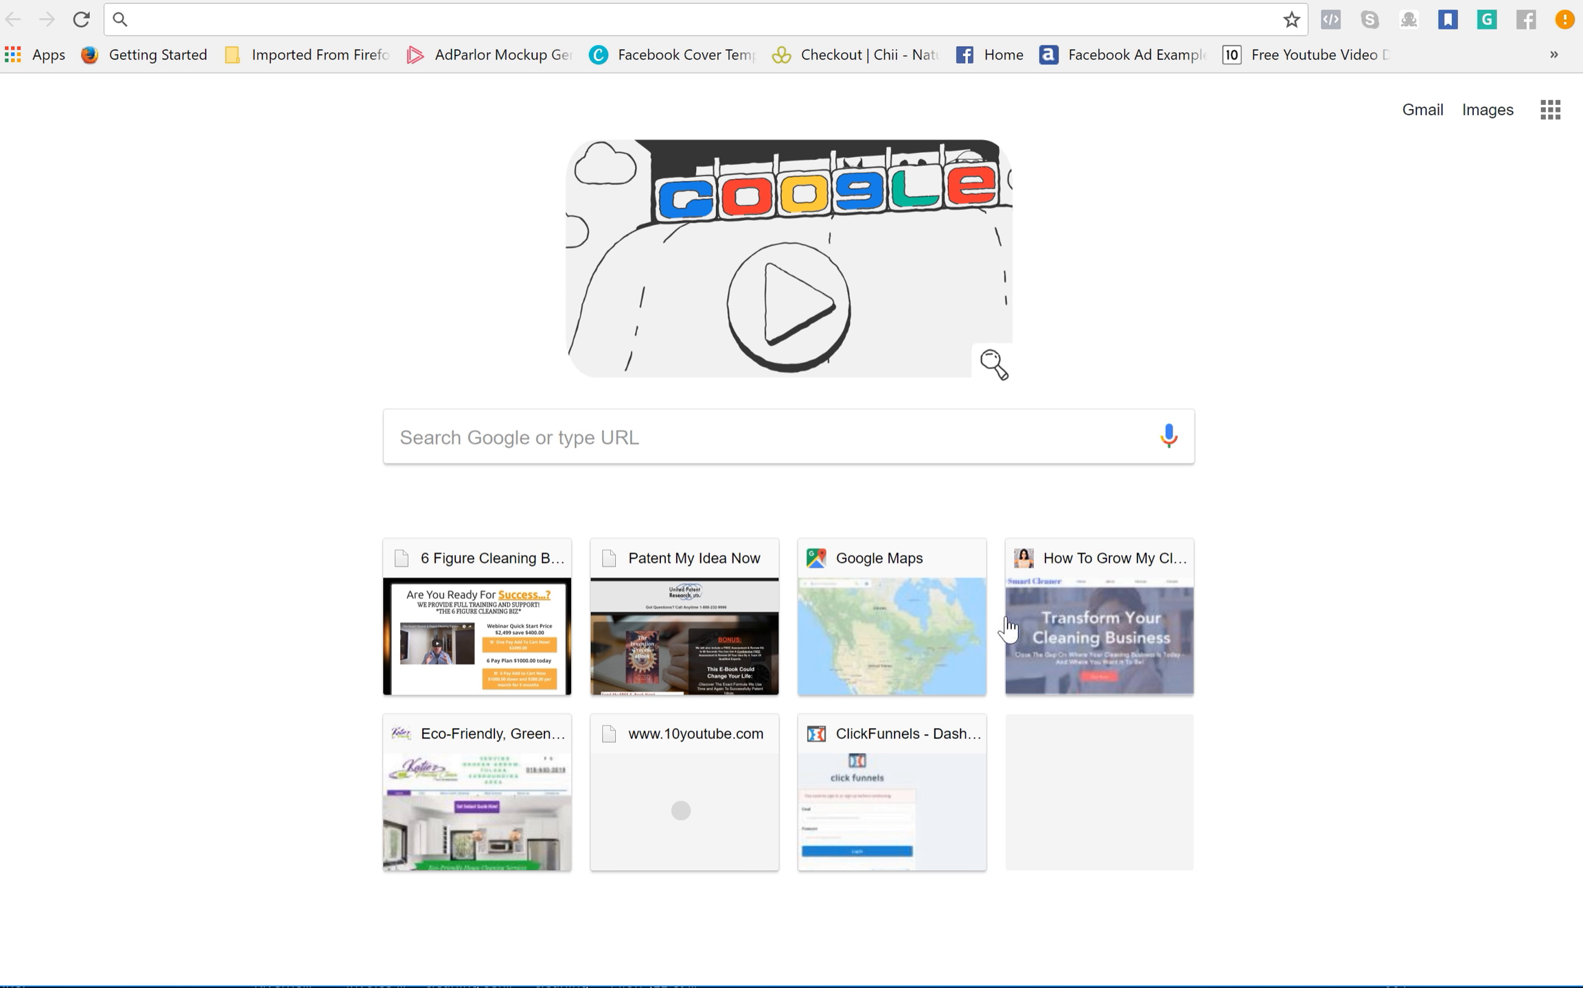
left_click(733, 455)
left_click(732, 454)
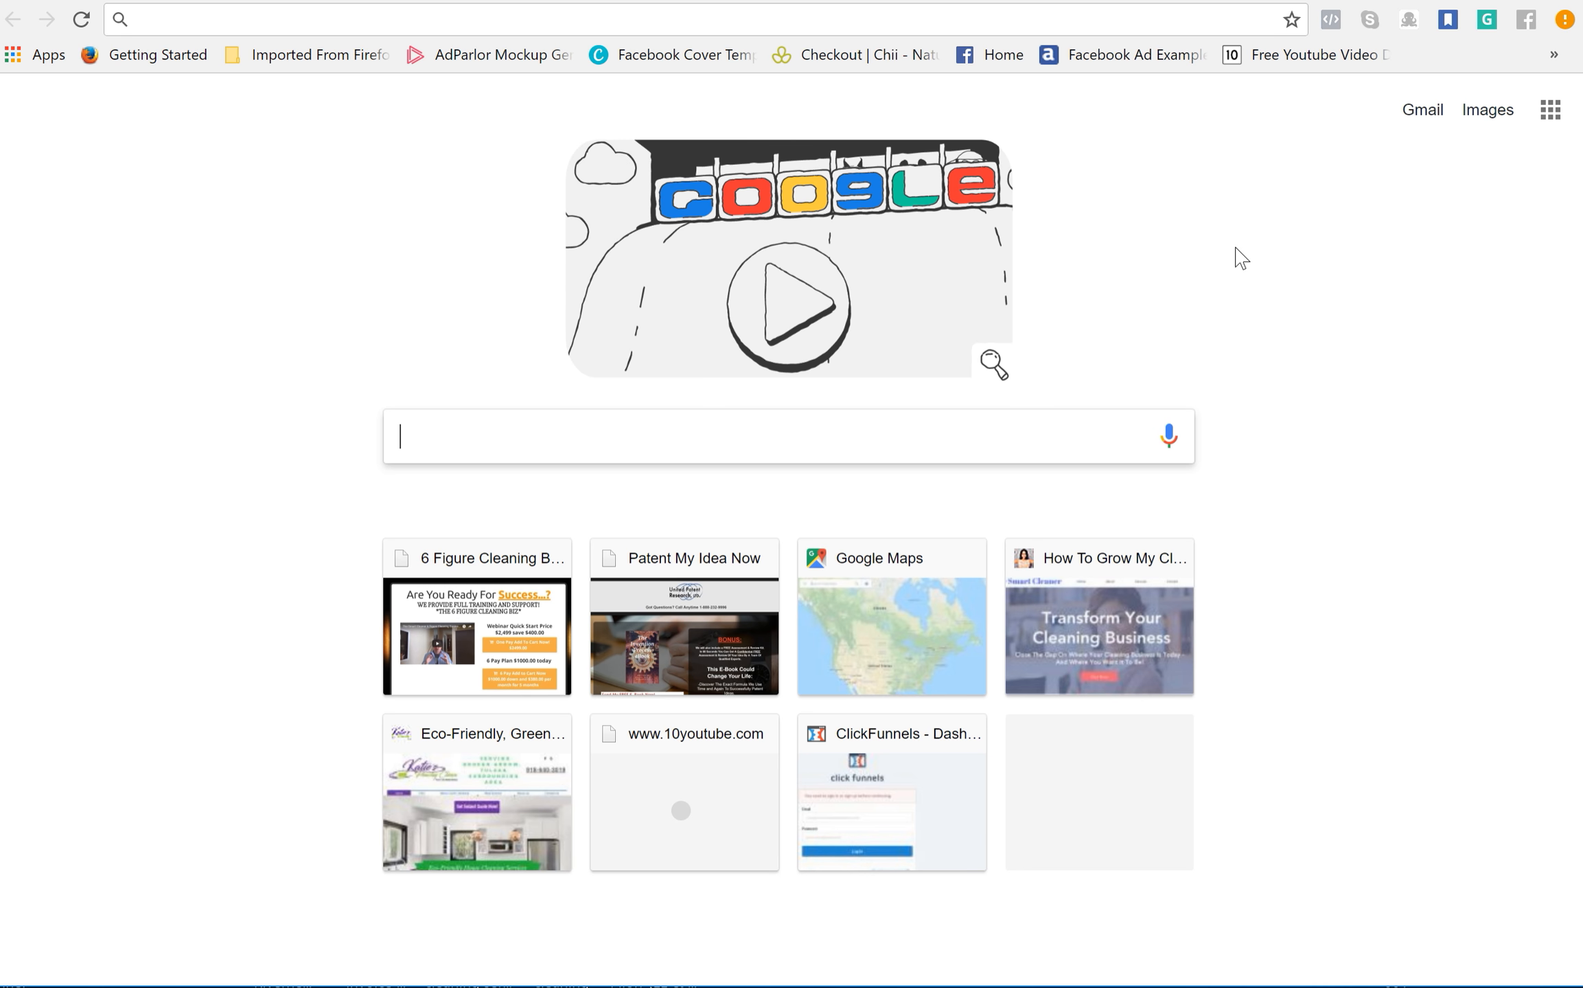
type("mail")
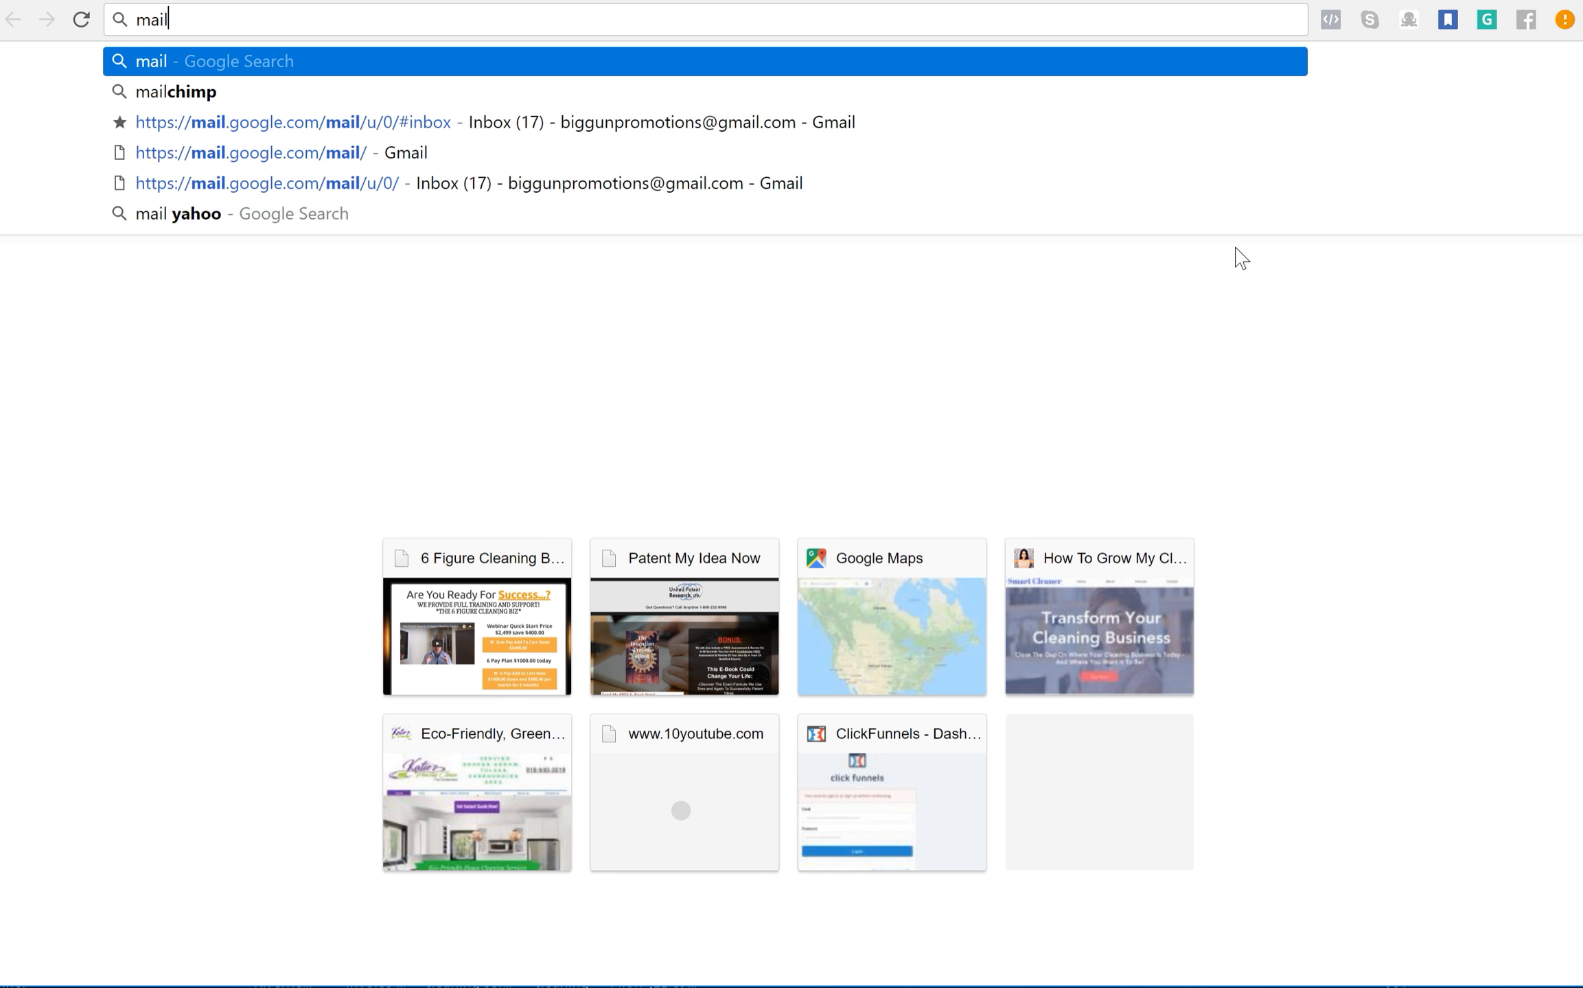
type(" chim")
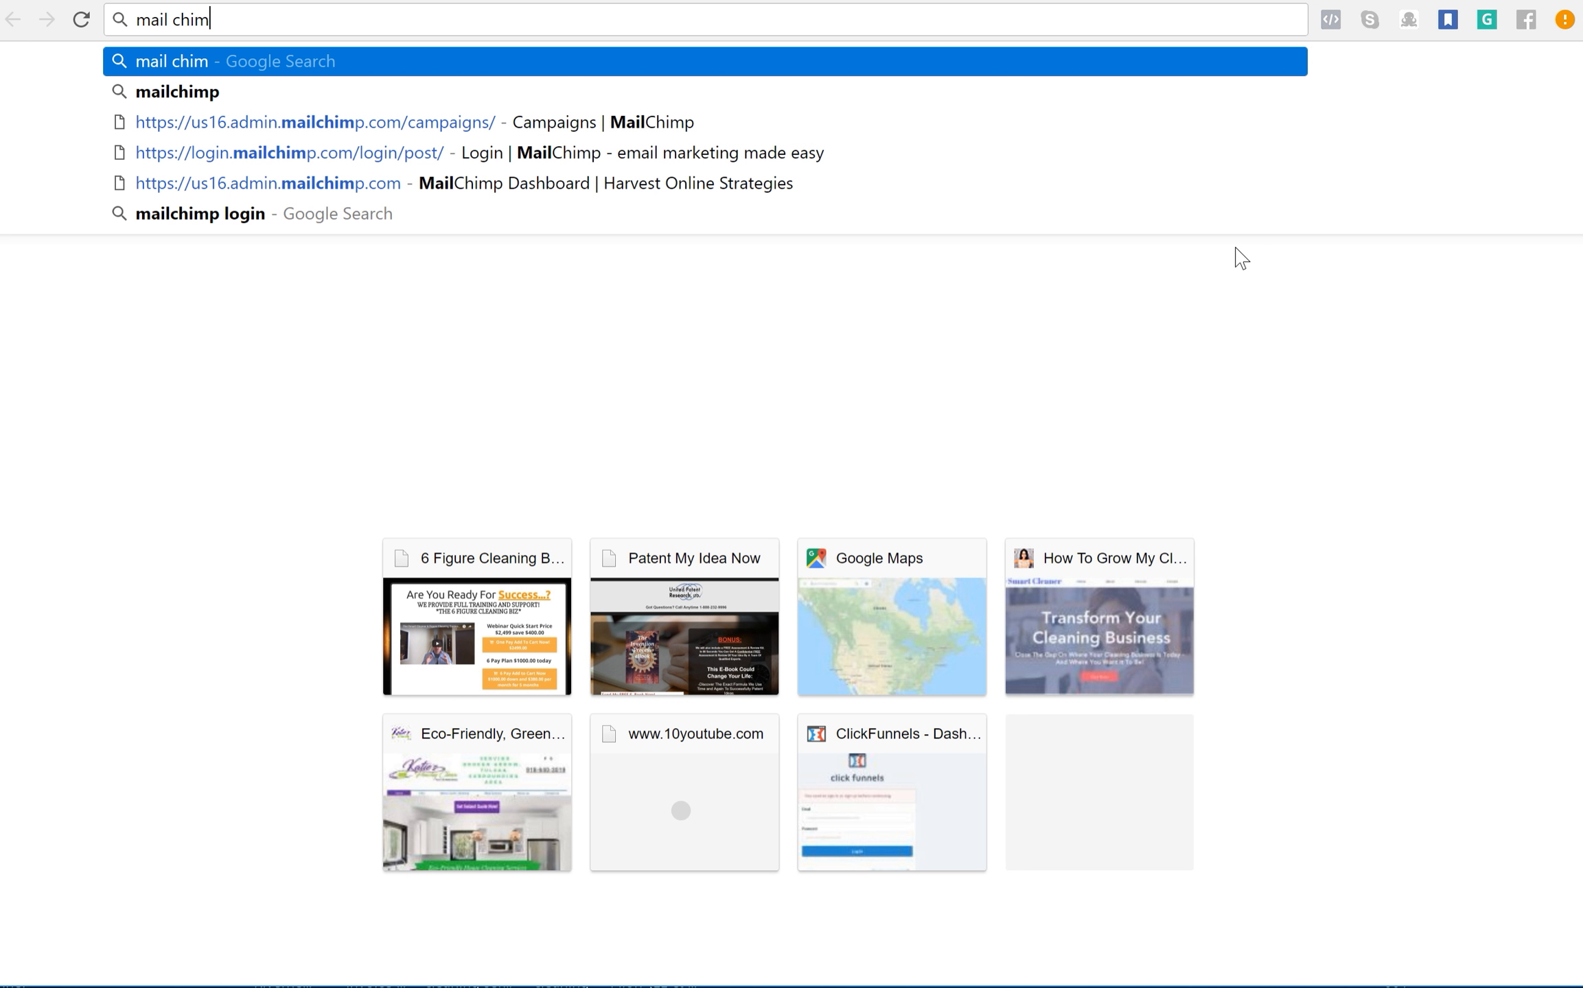
type("p\\")
key("Return")
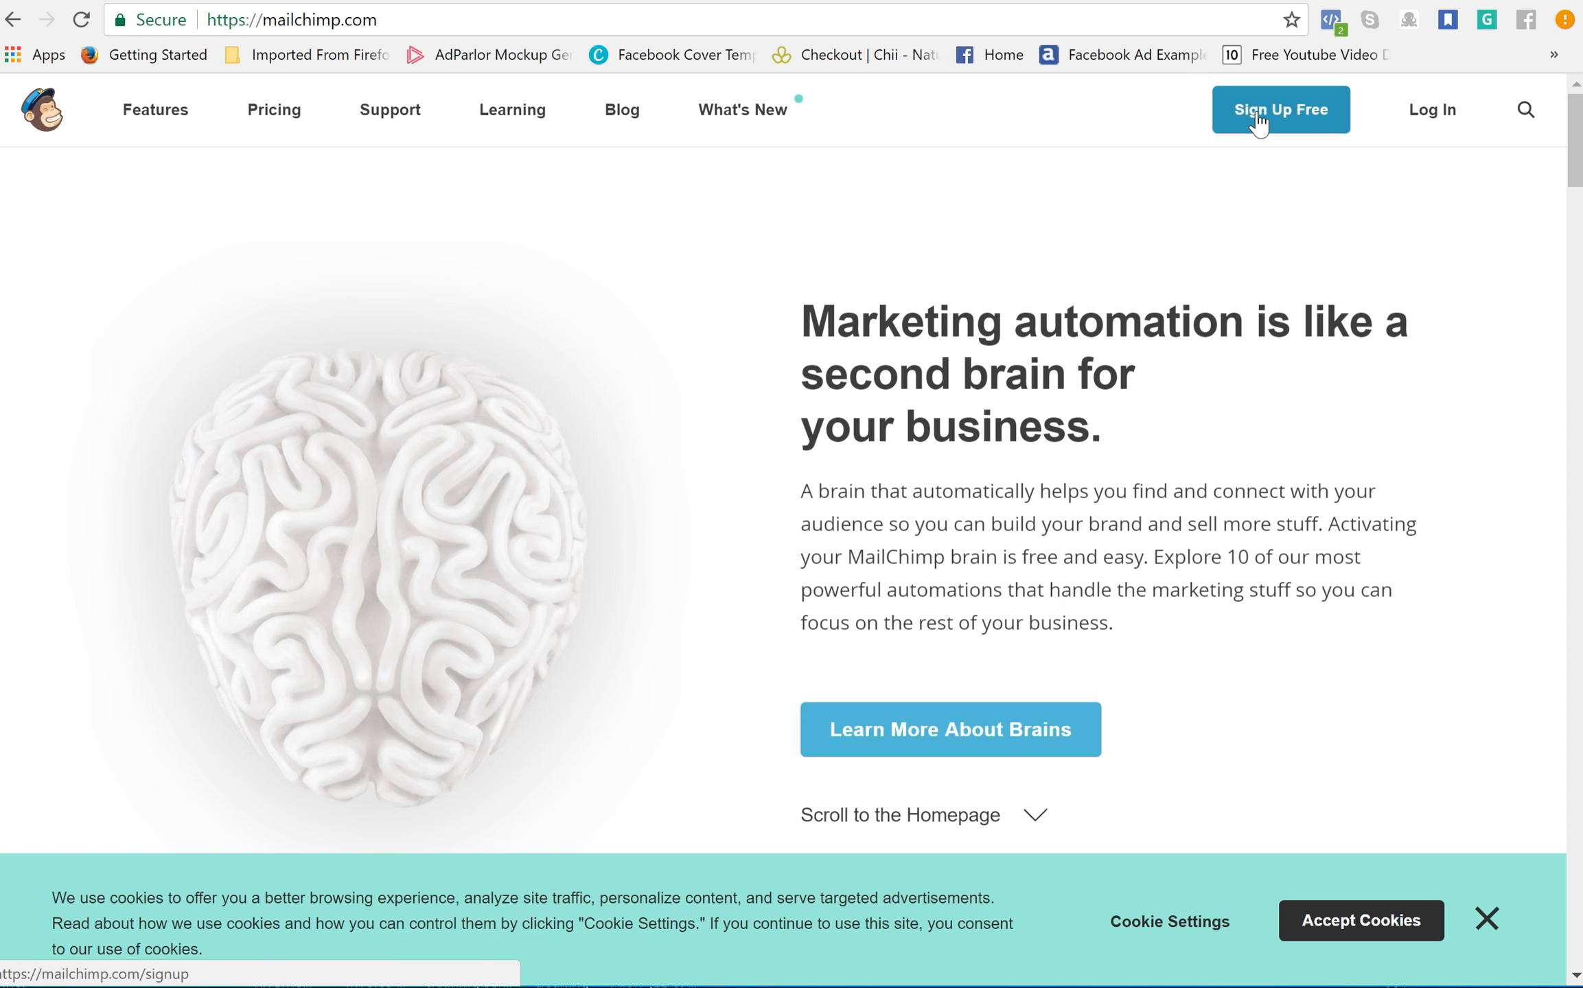
left_click(1259, 122)
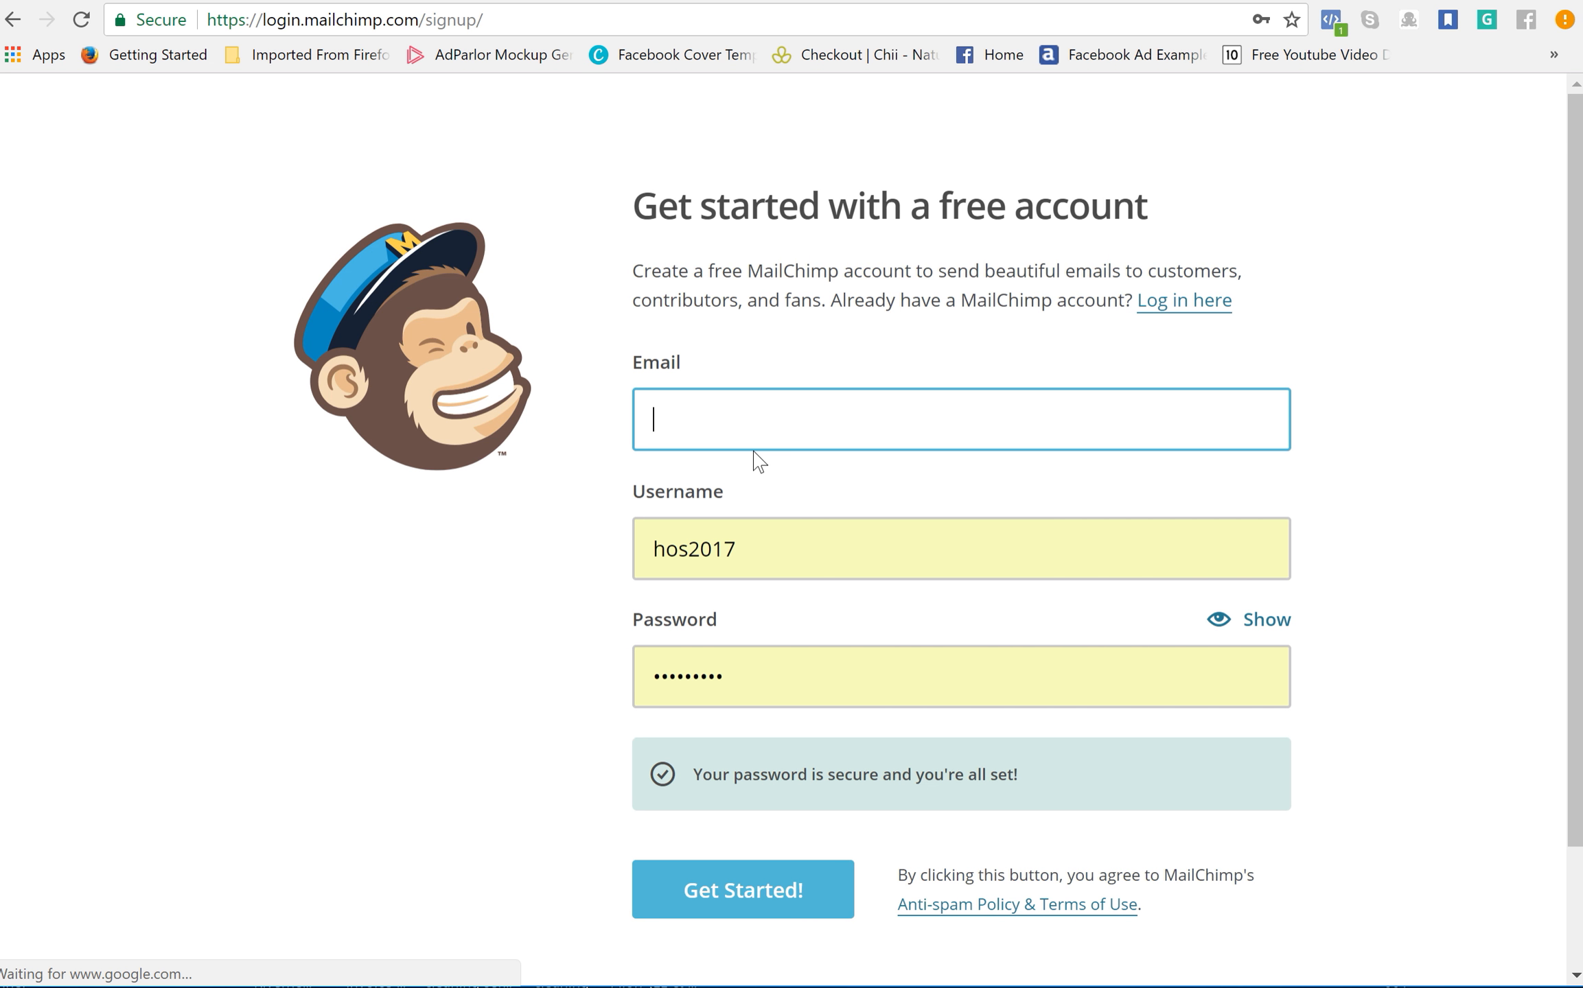
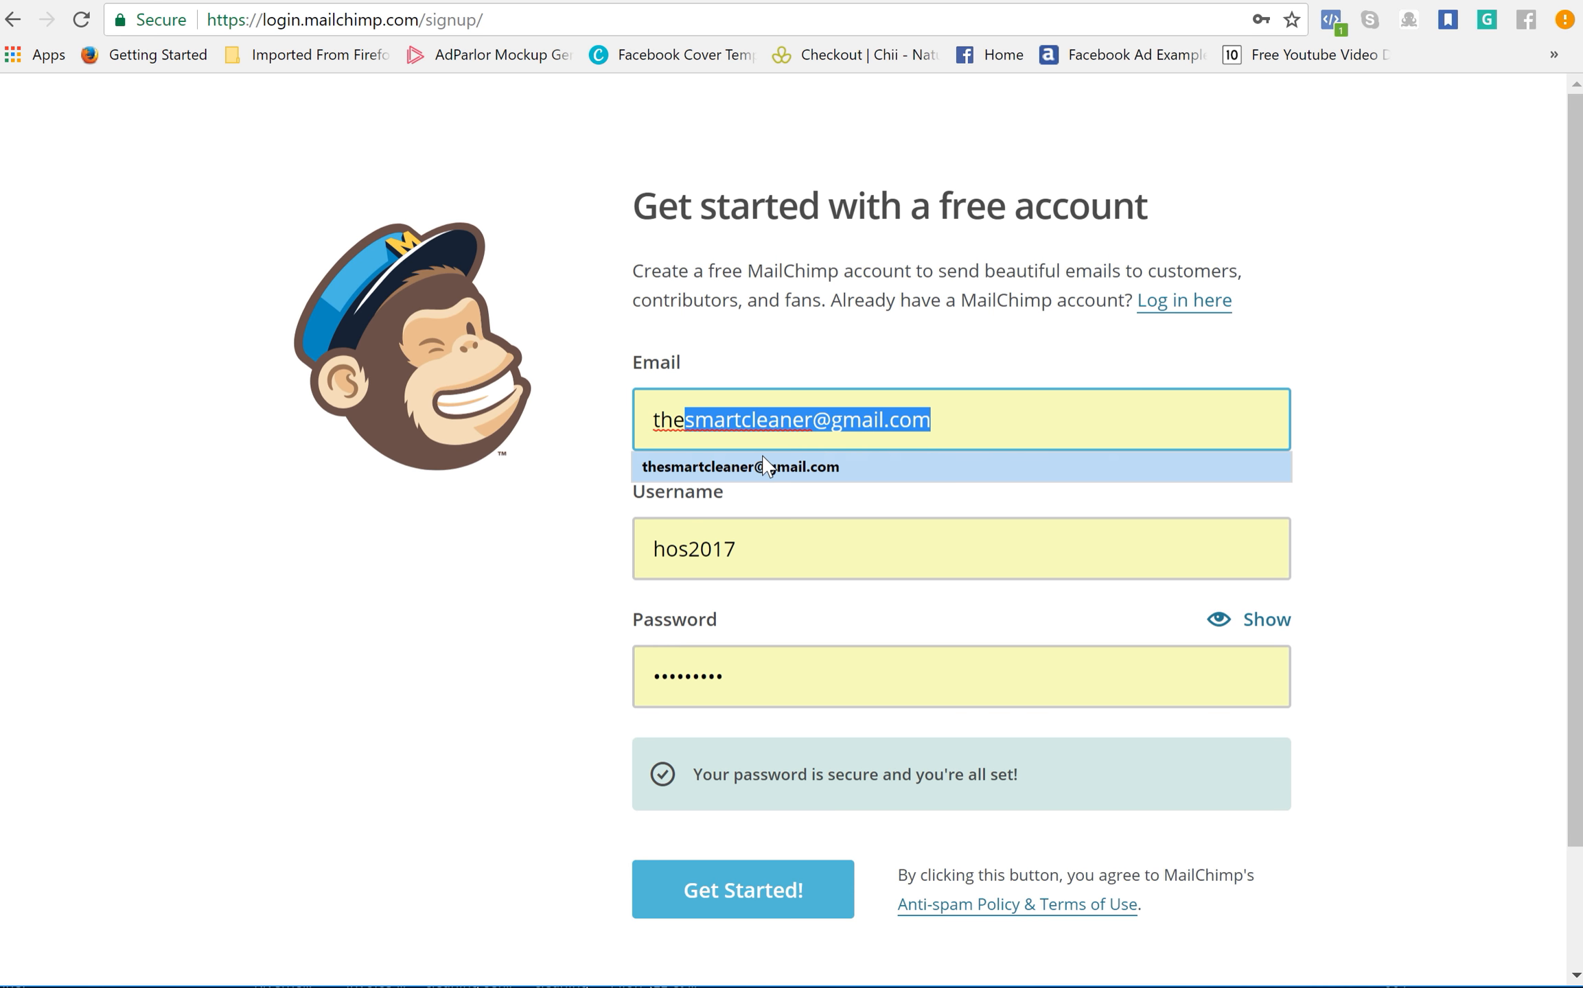
- Fill in the account email address on the sign-up form using the saved suggestion
left_click(763, 467)
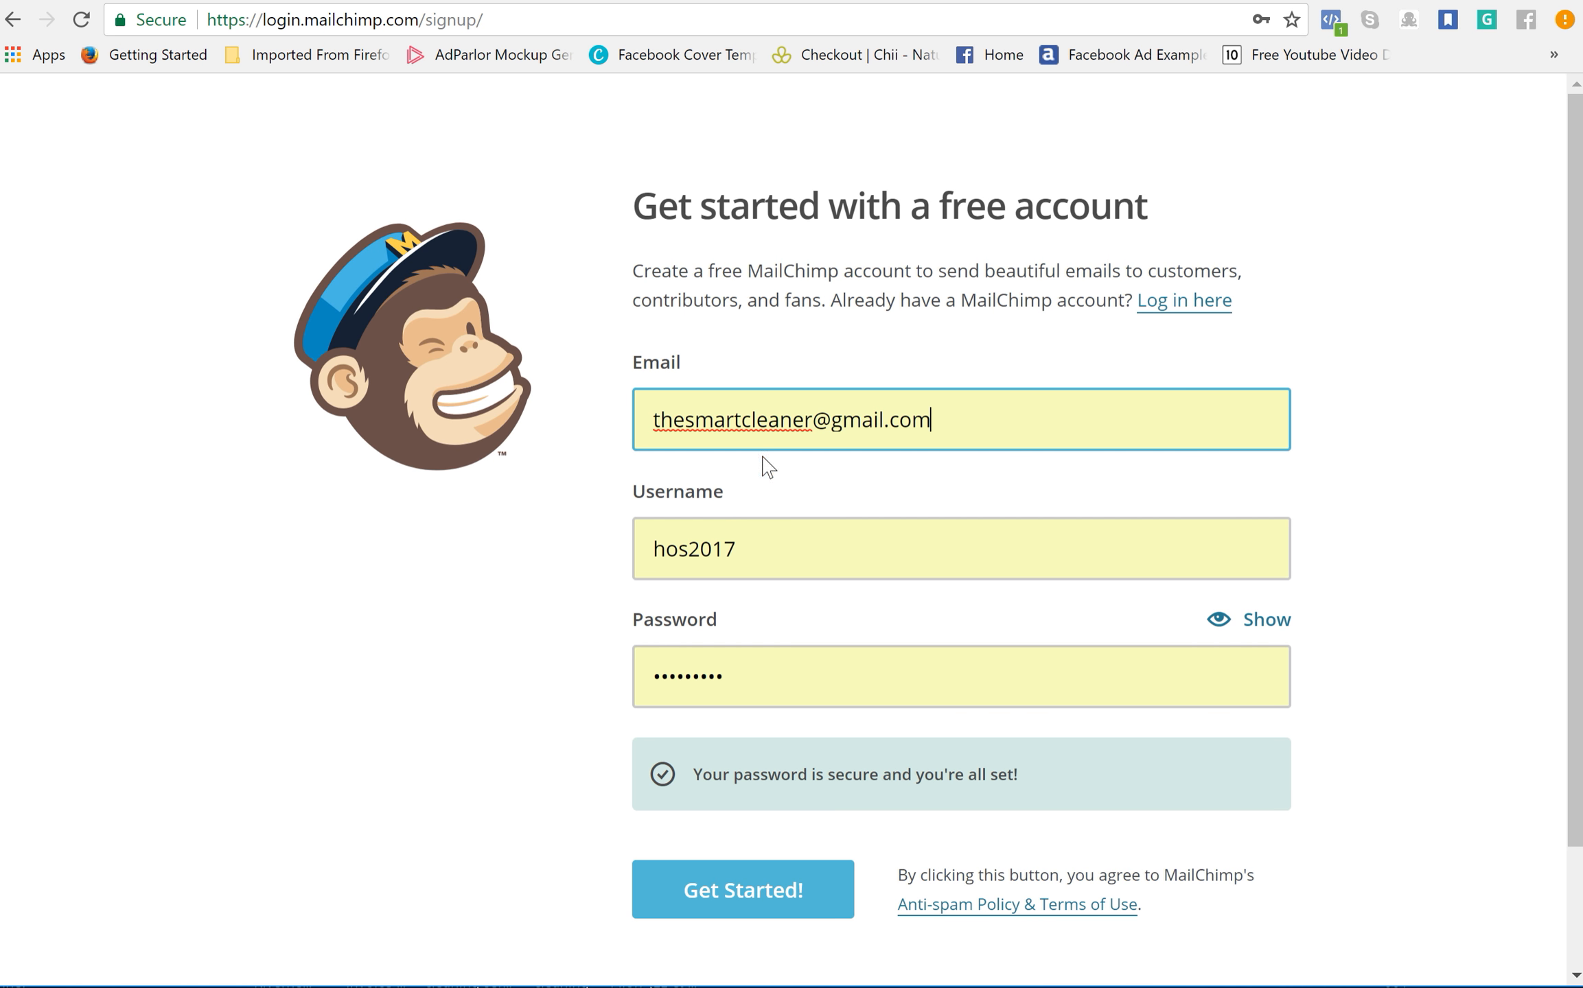
key("Tab")
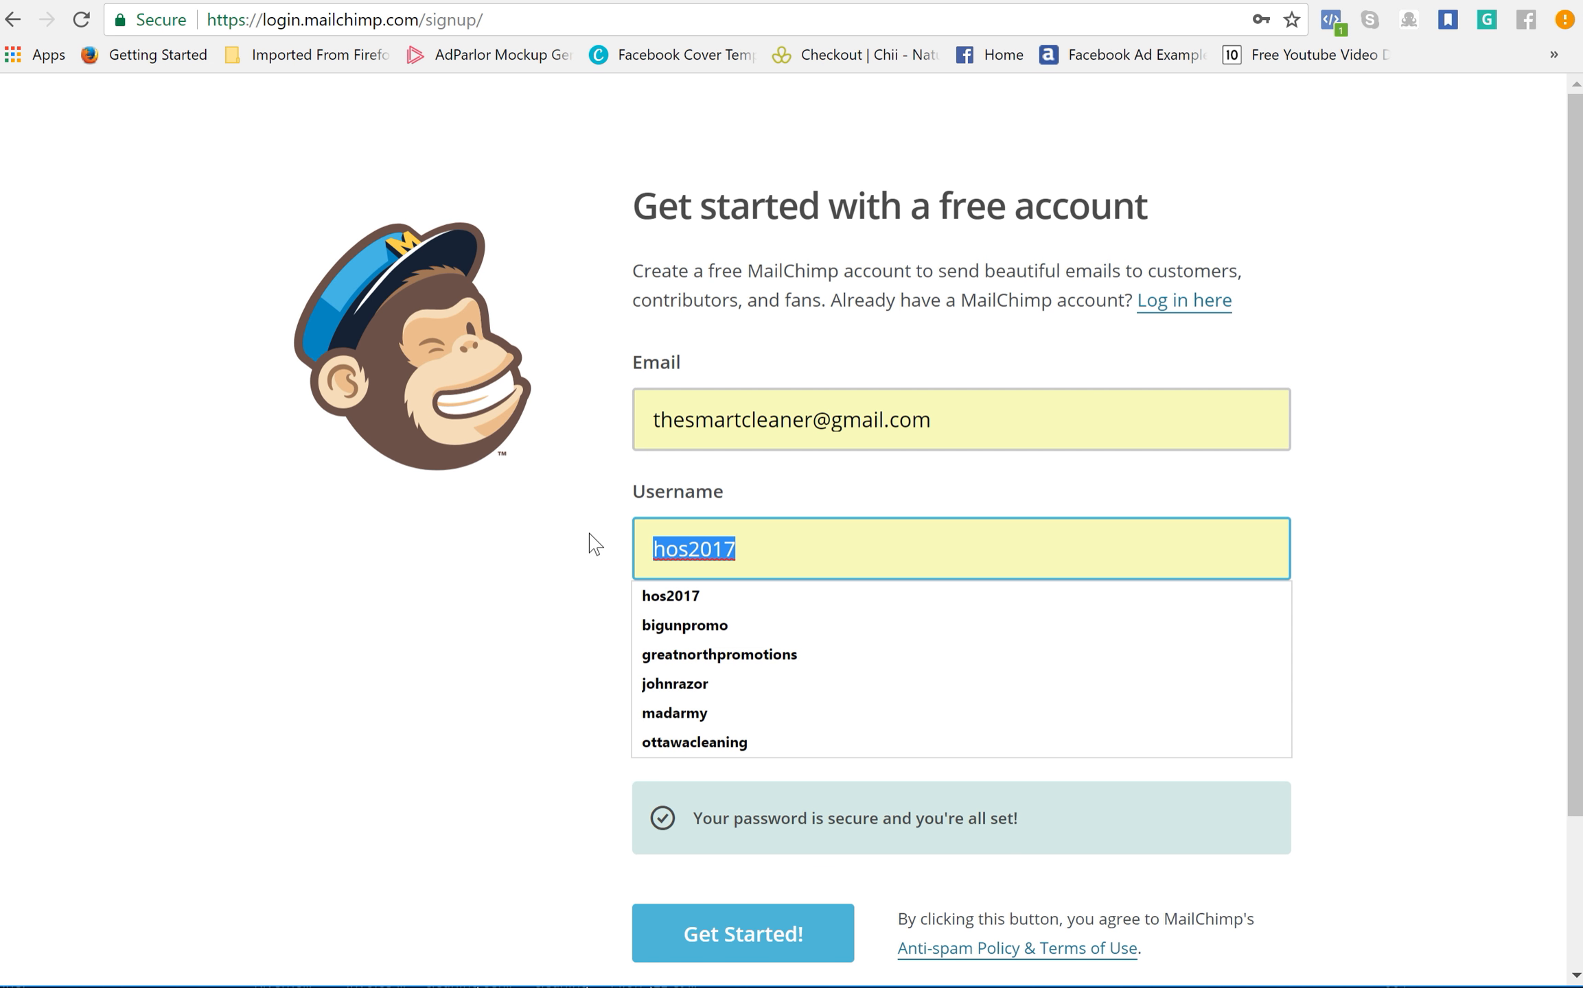
- Replace the prefilled username with "The Smart Cleaner"
key("Escape")
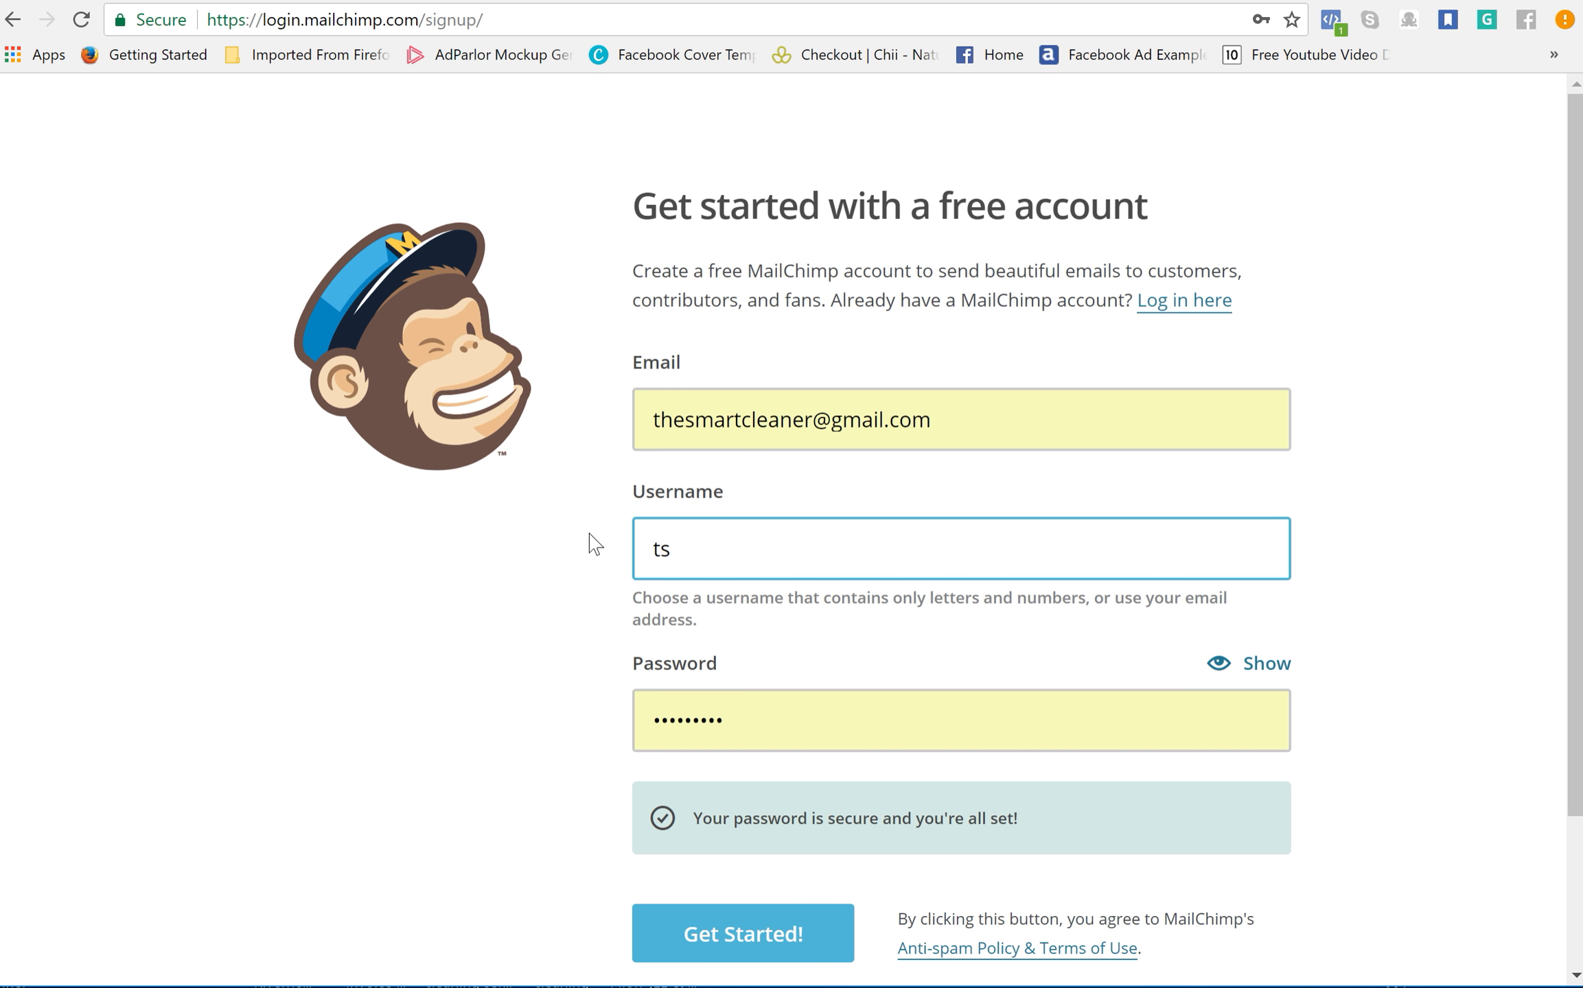
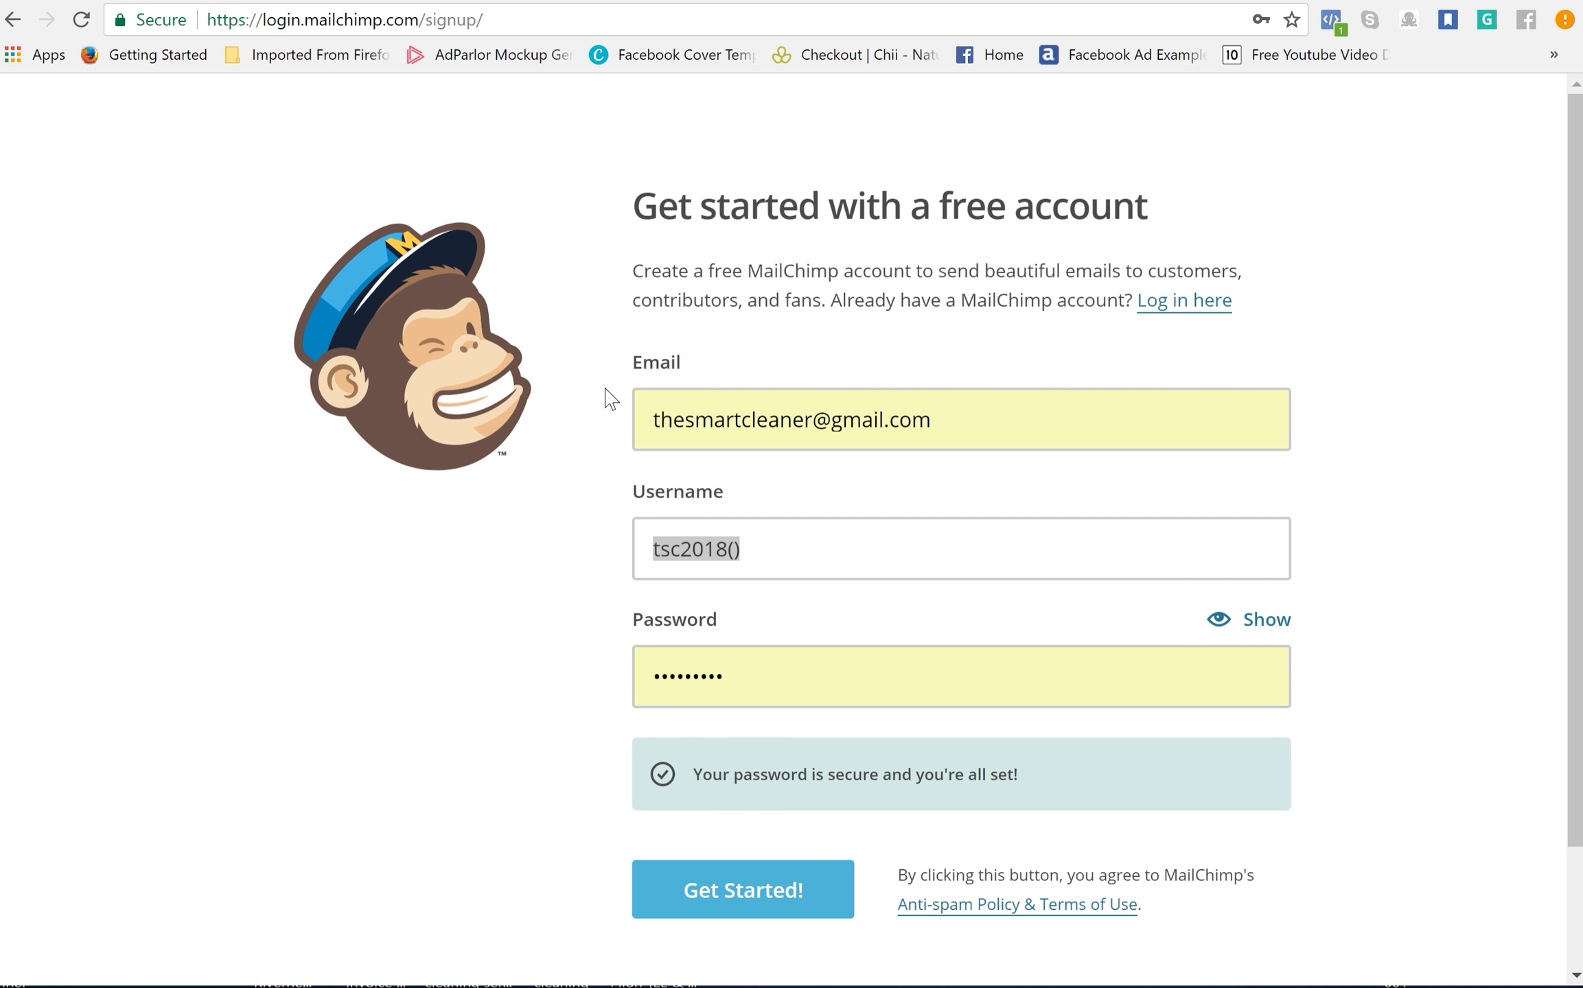
left_click(752, 550)
key("BackSpace")
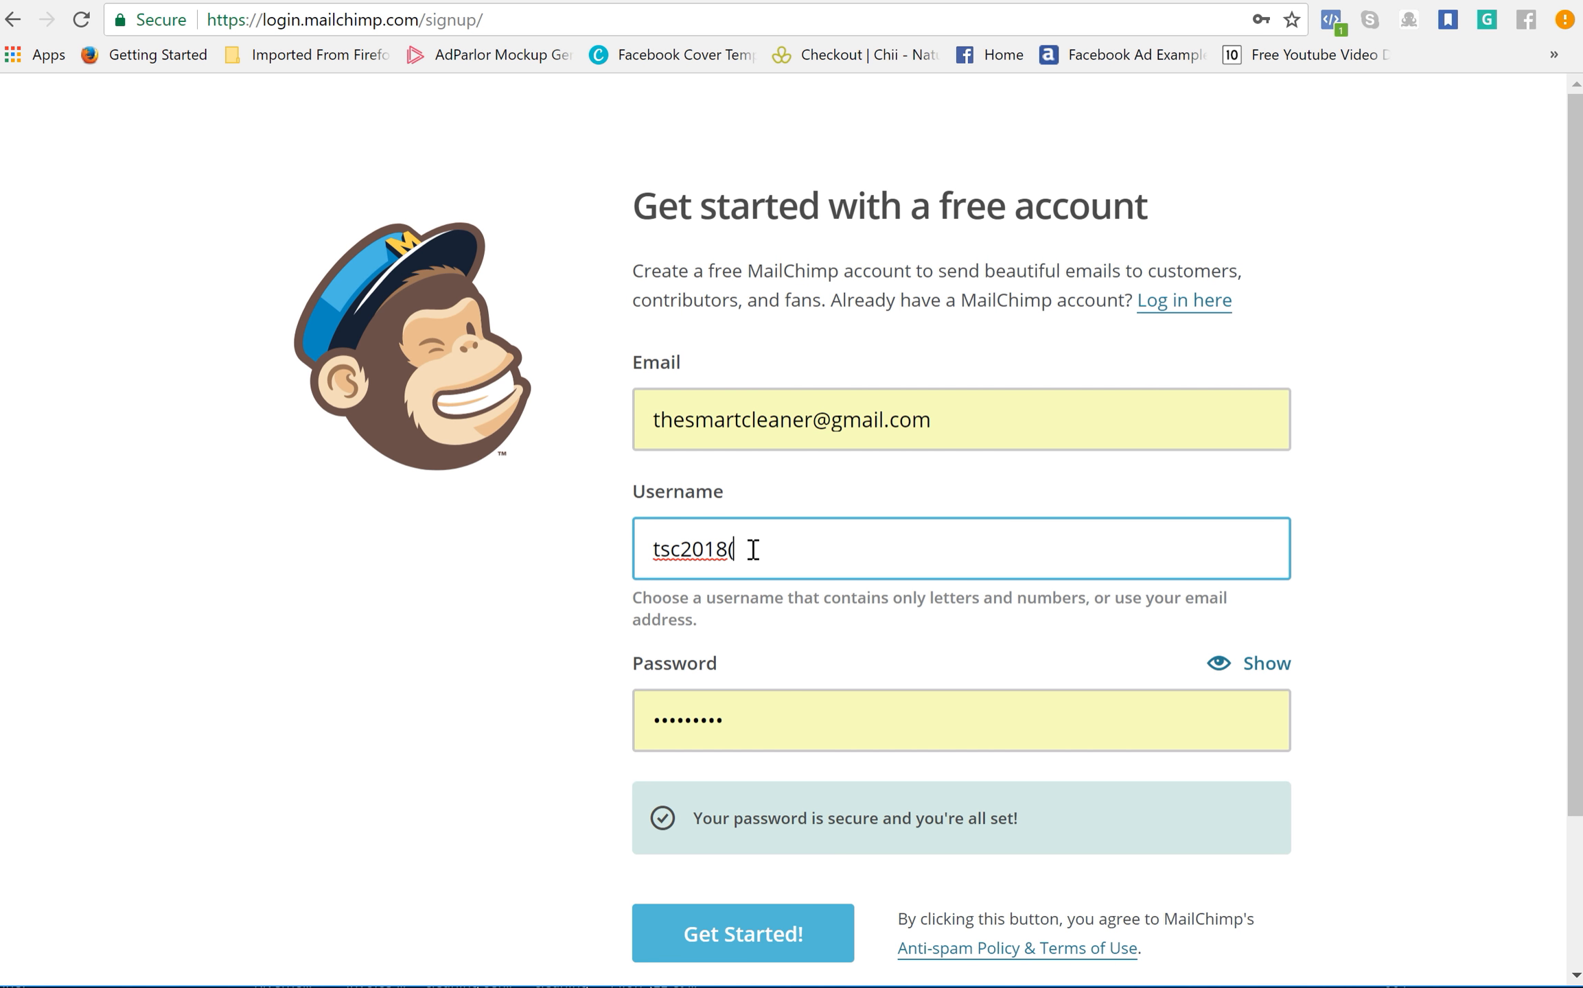
key("BackSpace")
key("BackSpace")
key("BackSpace")
key("BackSpace")
key("BackSpace")
key("BackSpace")
key("BackSpace")
key("BackSpace")
type("The Smart Cleaner")
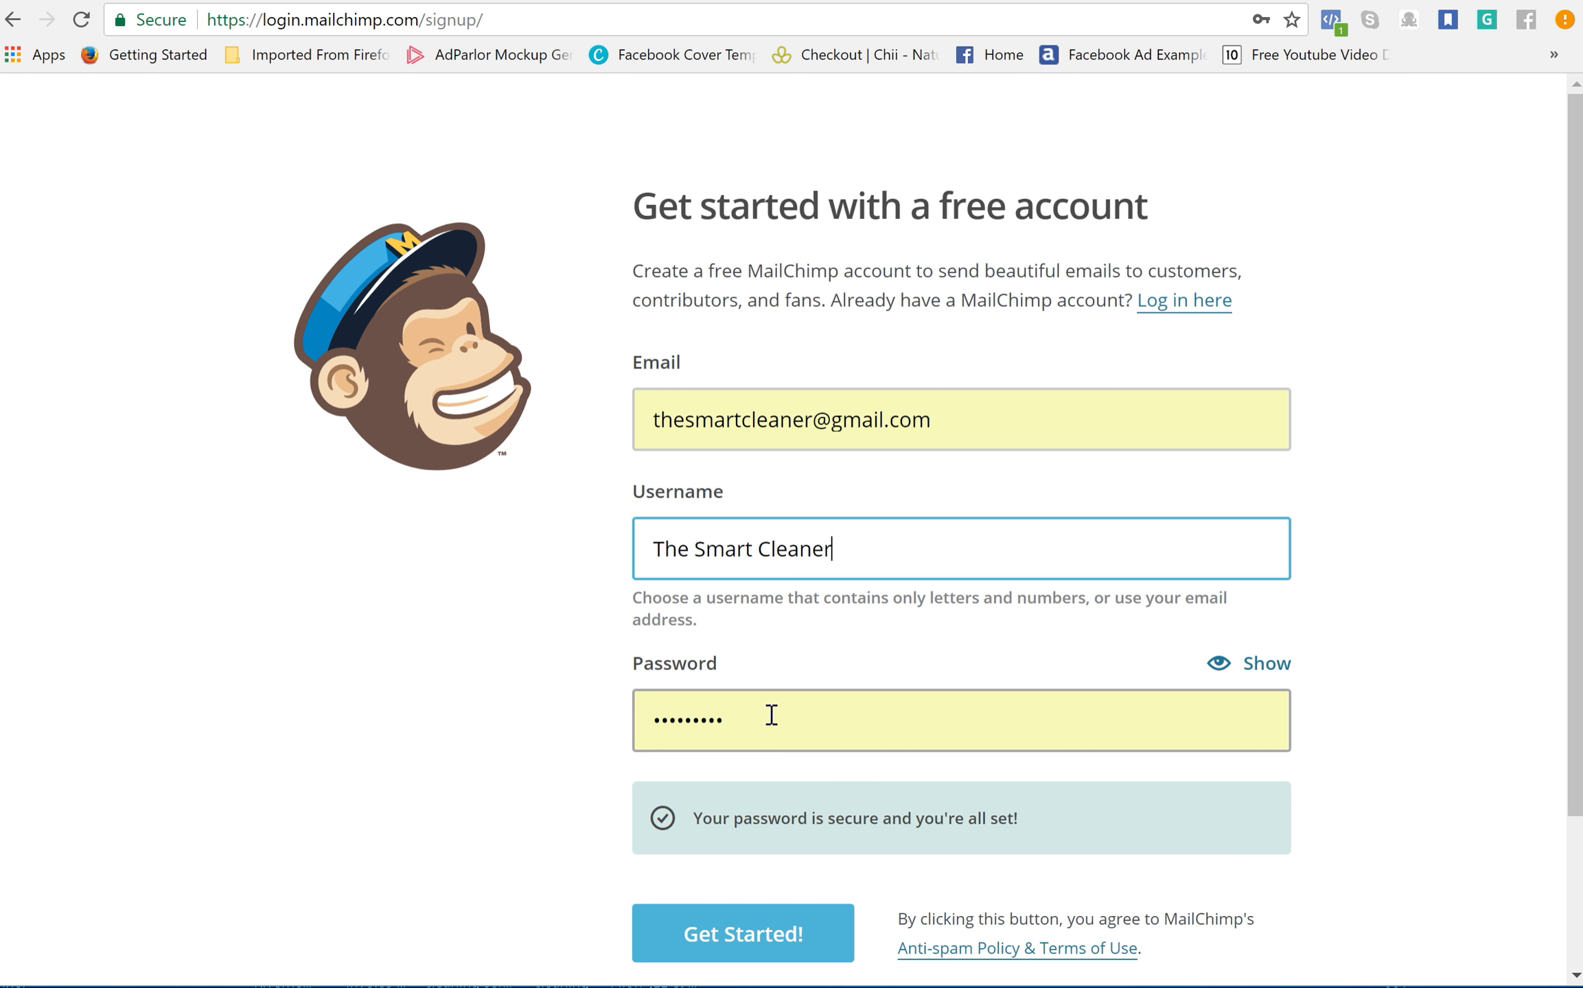
- Try to replace the prefilled account password with a new one
left_click_drag(770, 718, 632, 711)
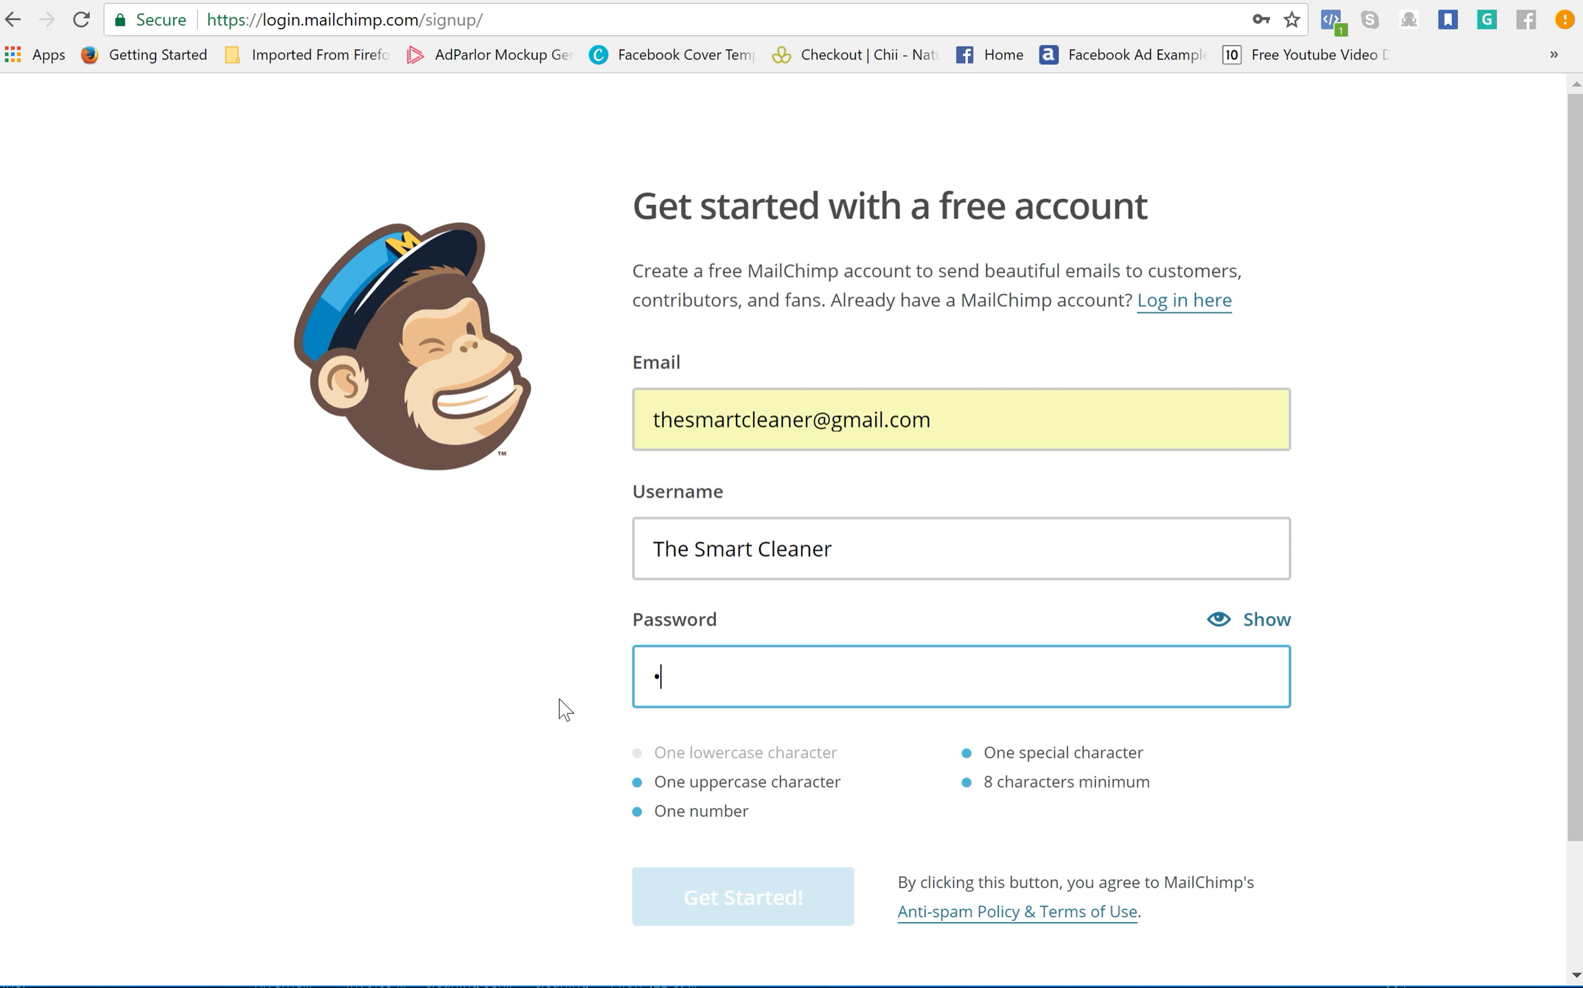
left_click(897, 765)
- Enter a different account password that includes an uppercase letter and submit the sign-up form
left_click_drag(869, 696, 619, 689)
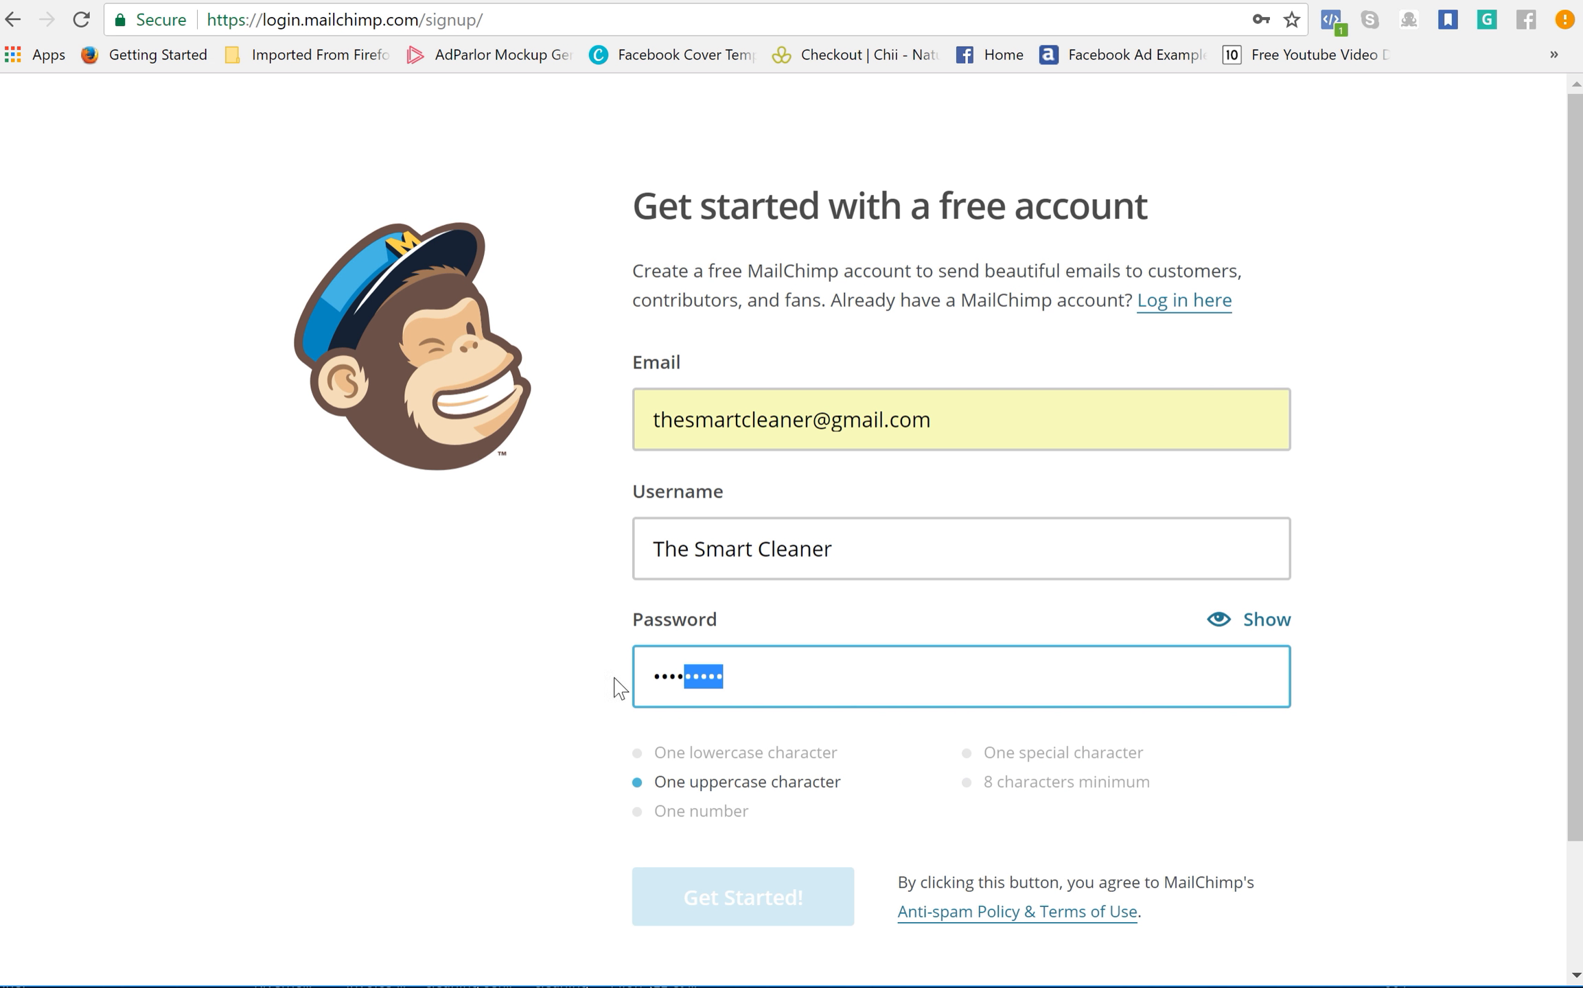
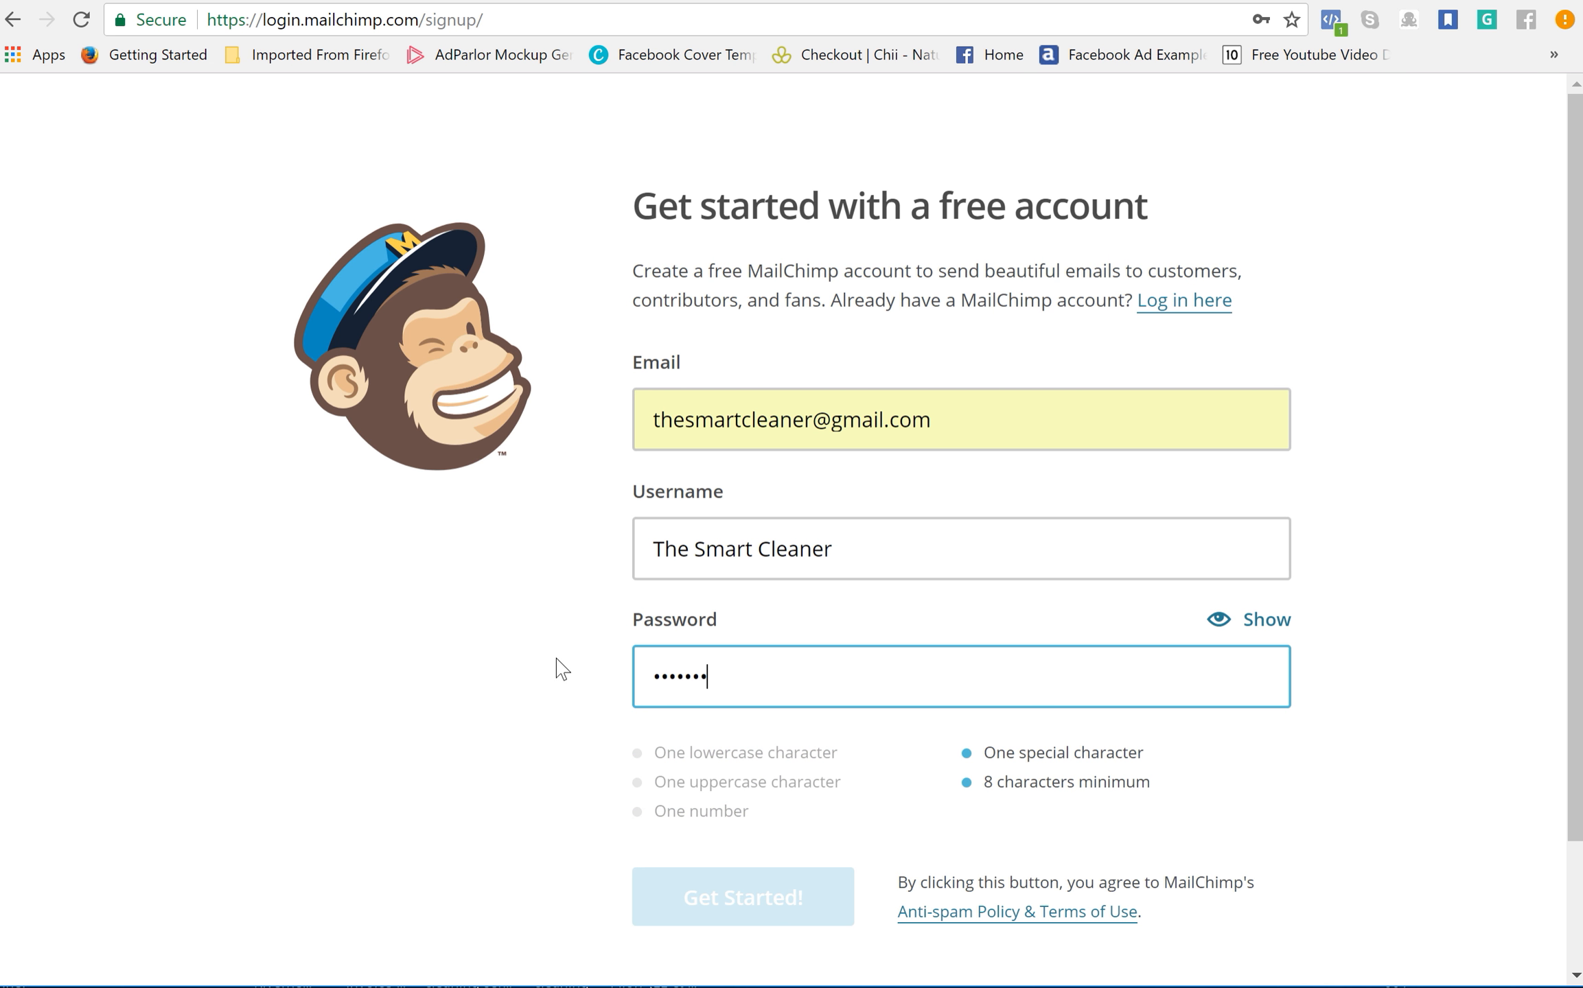
left_click(777, 909)
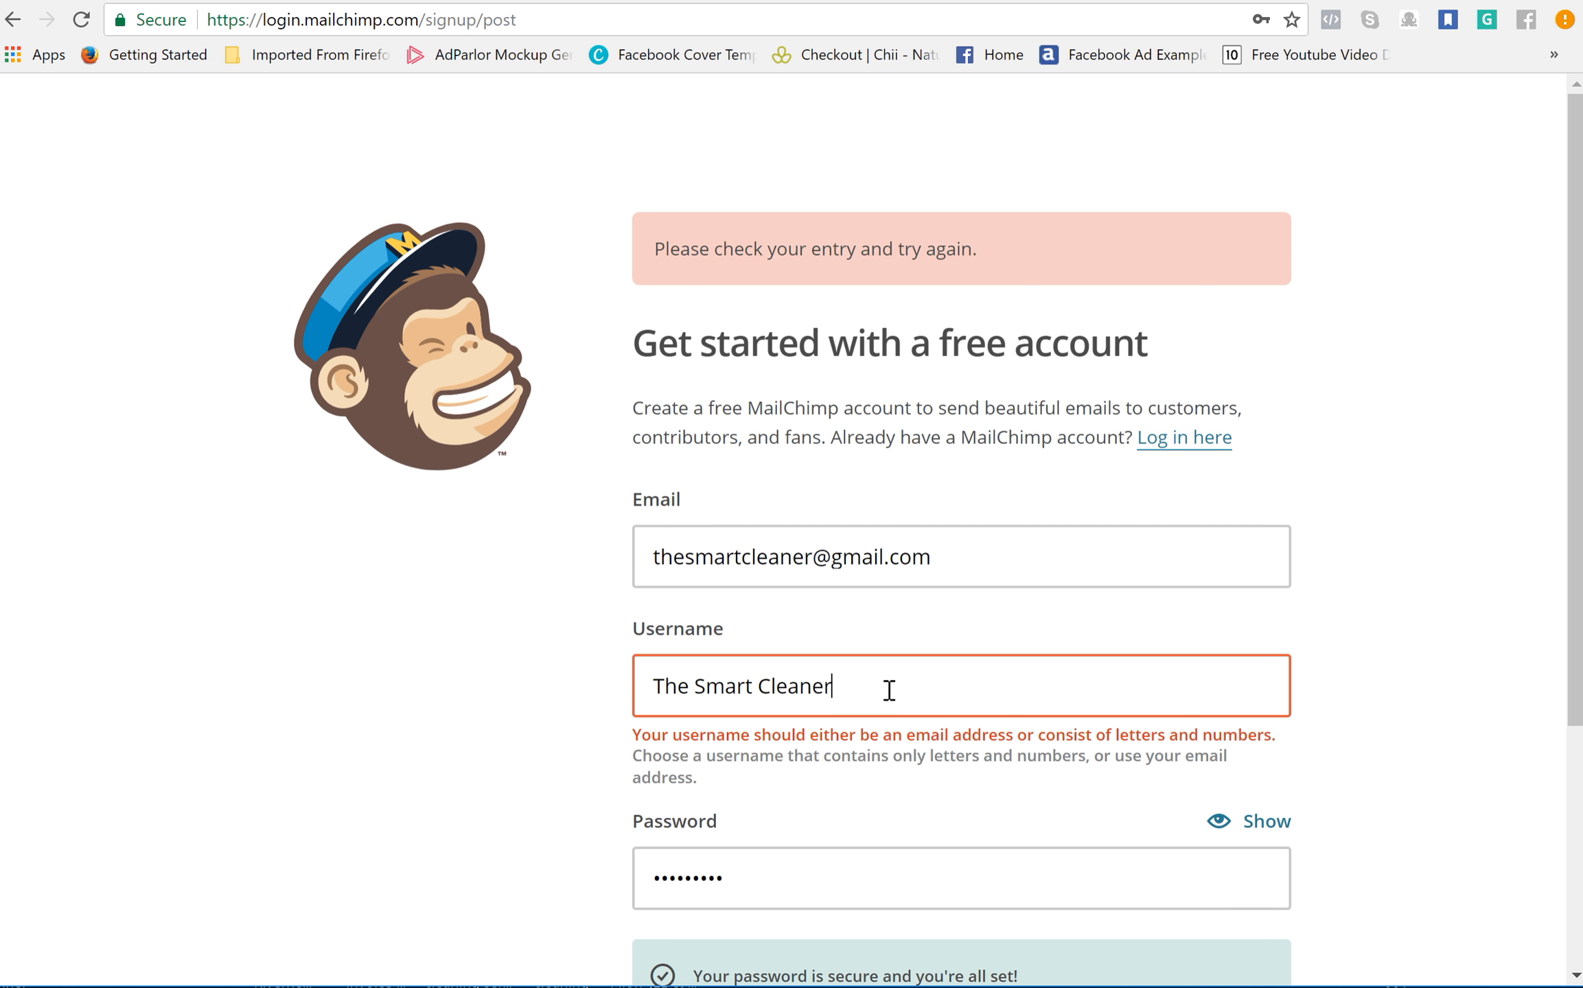
- Resubmit the sign-up form with an email address as the username and save the login in the browser
left_click_drag(887, 689, 616, 685)
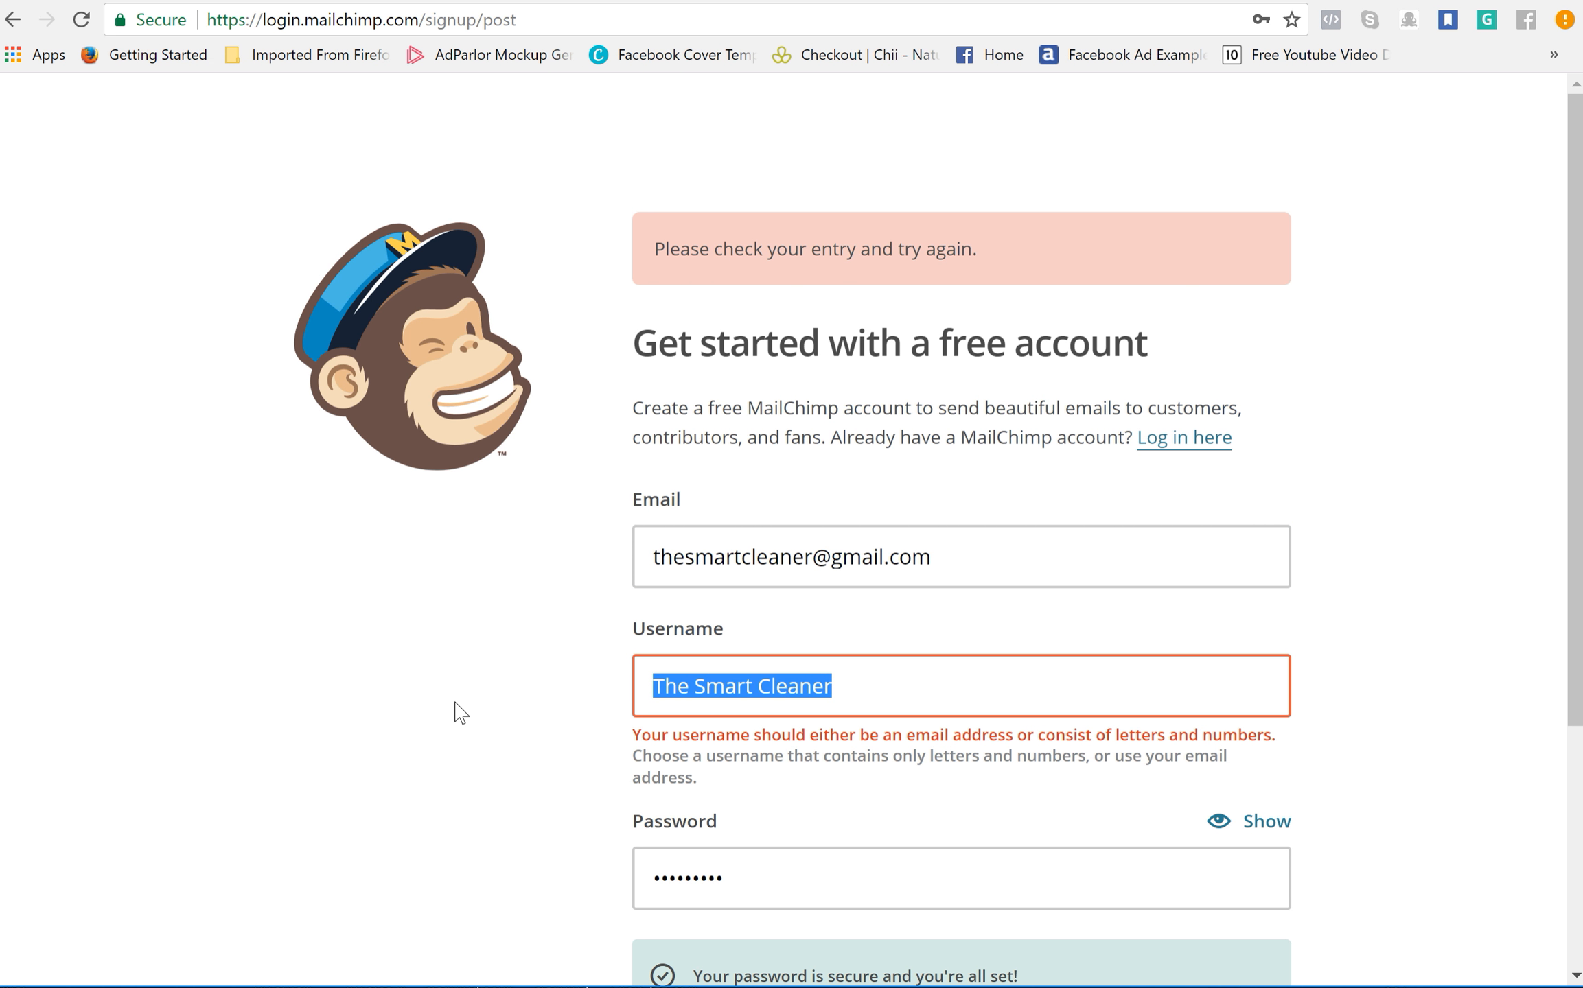
key("BackSpace")
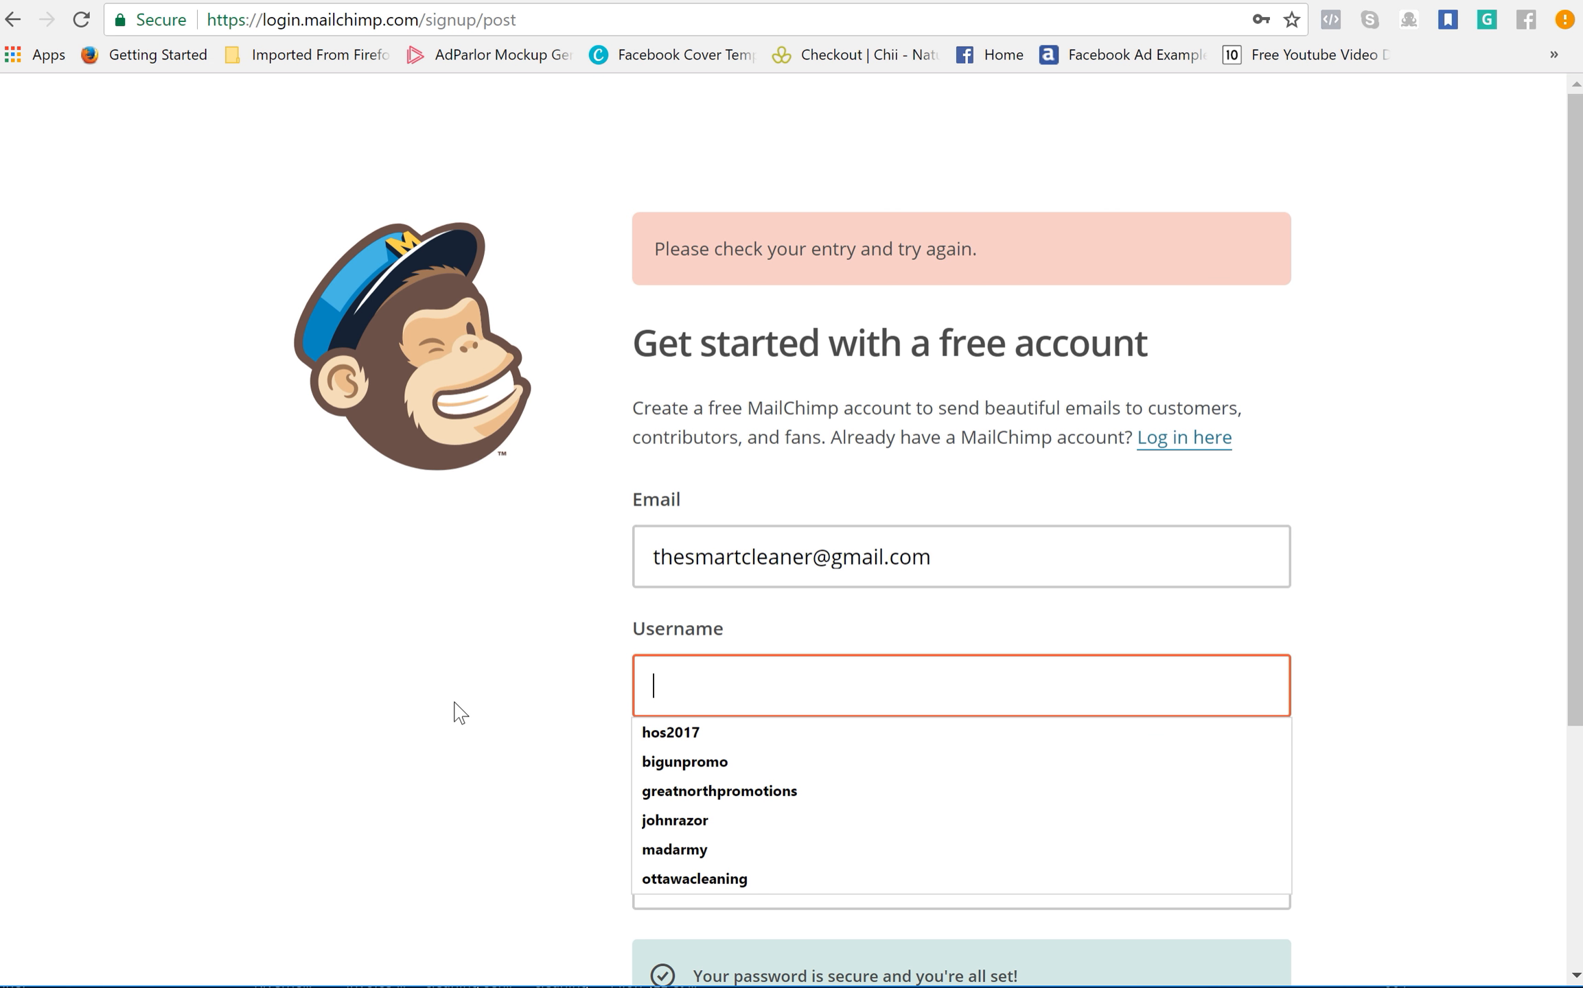
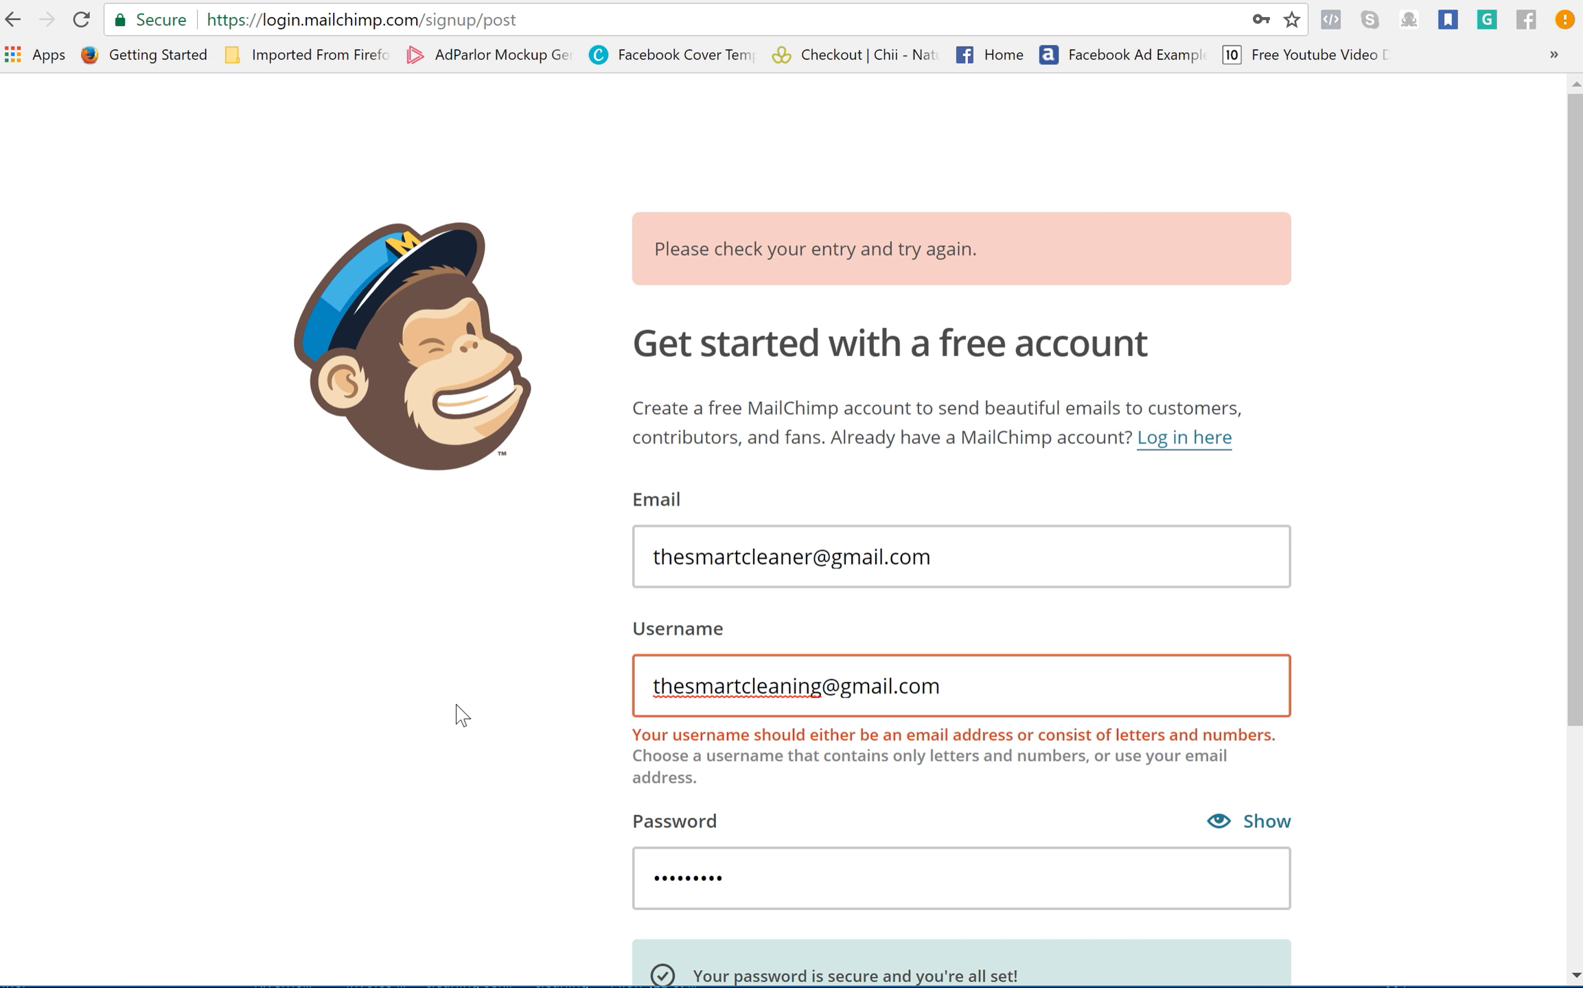
scroll(538, 619, "down", 5)
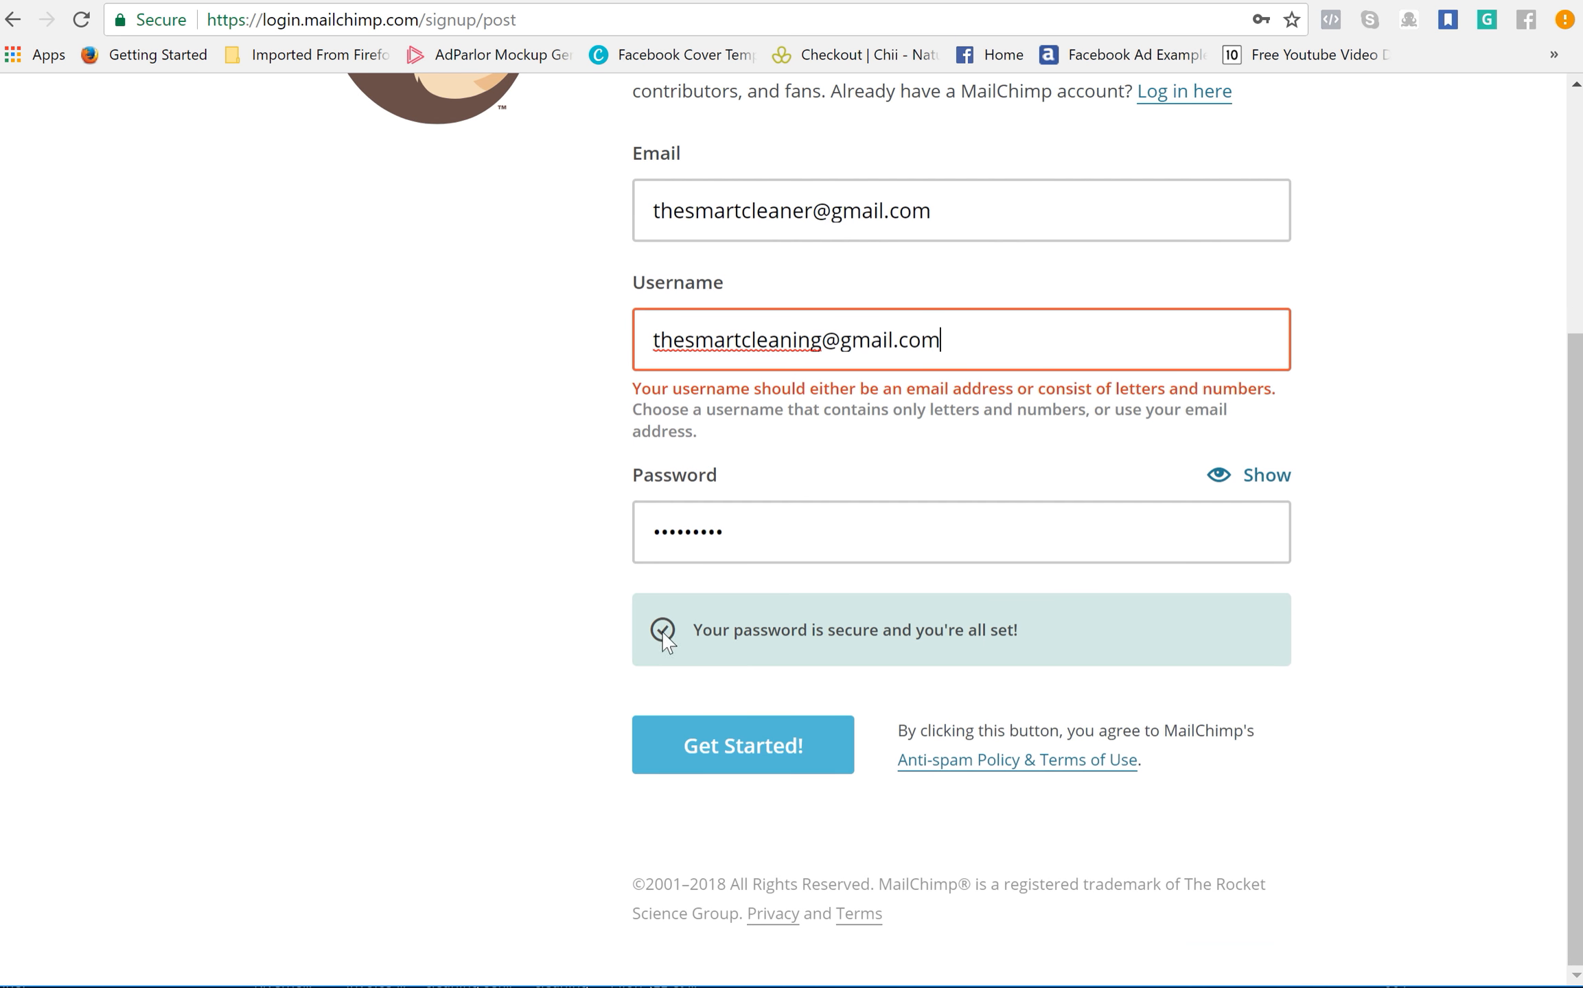
left_click(768, 742)
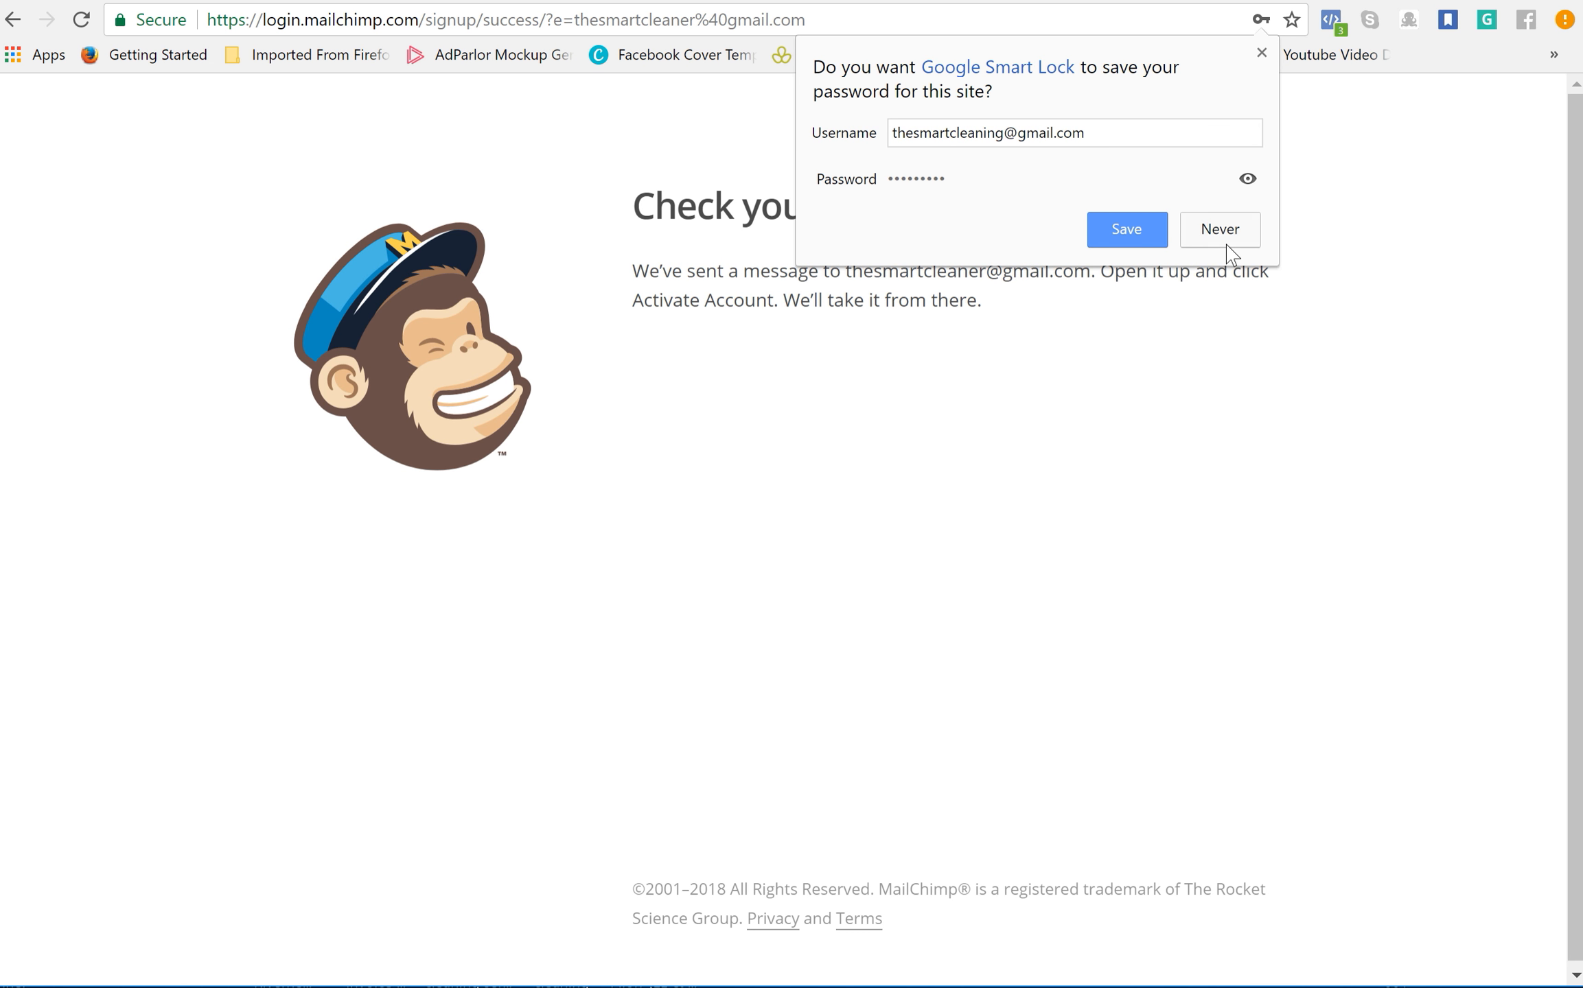
left_click(1129, 237)
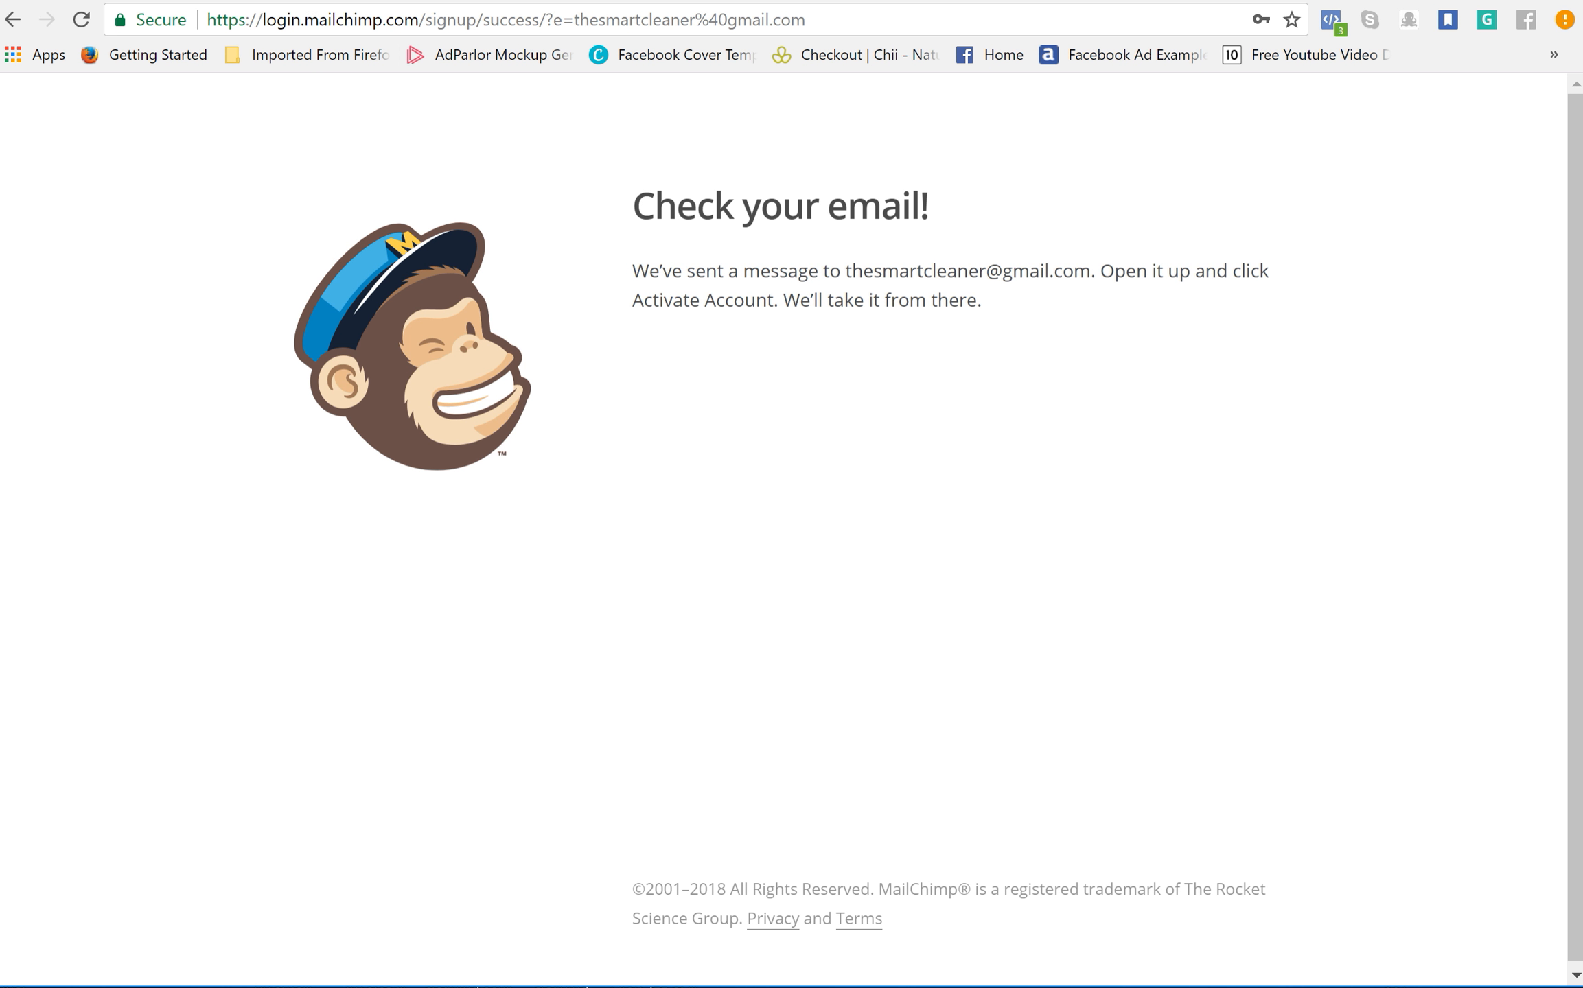
- Open the account activation page from a new browser tab and confirm not being a robot
key("ctrl+t")
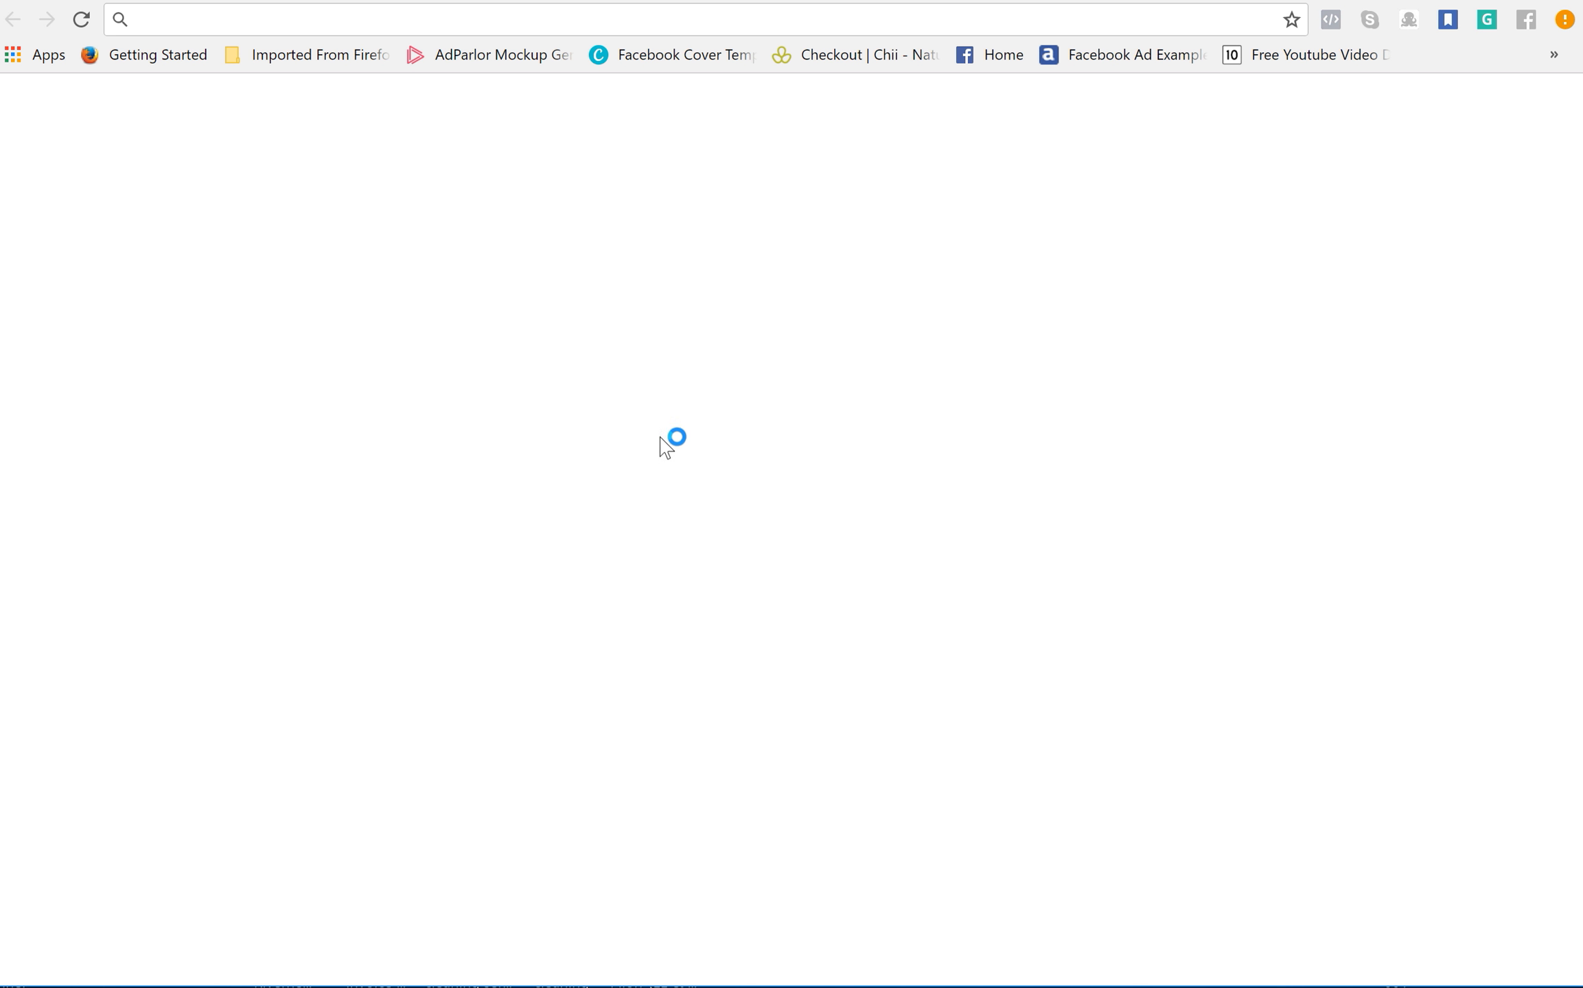
left_click(166, 2)
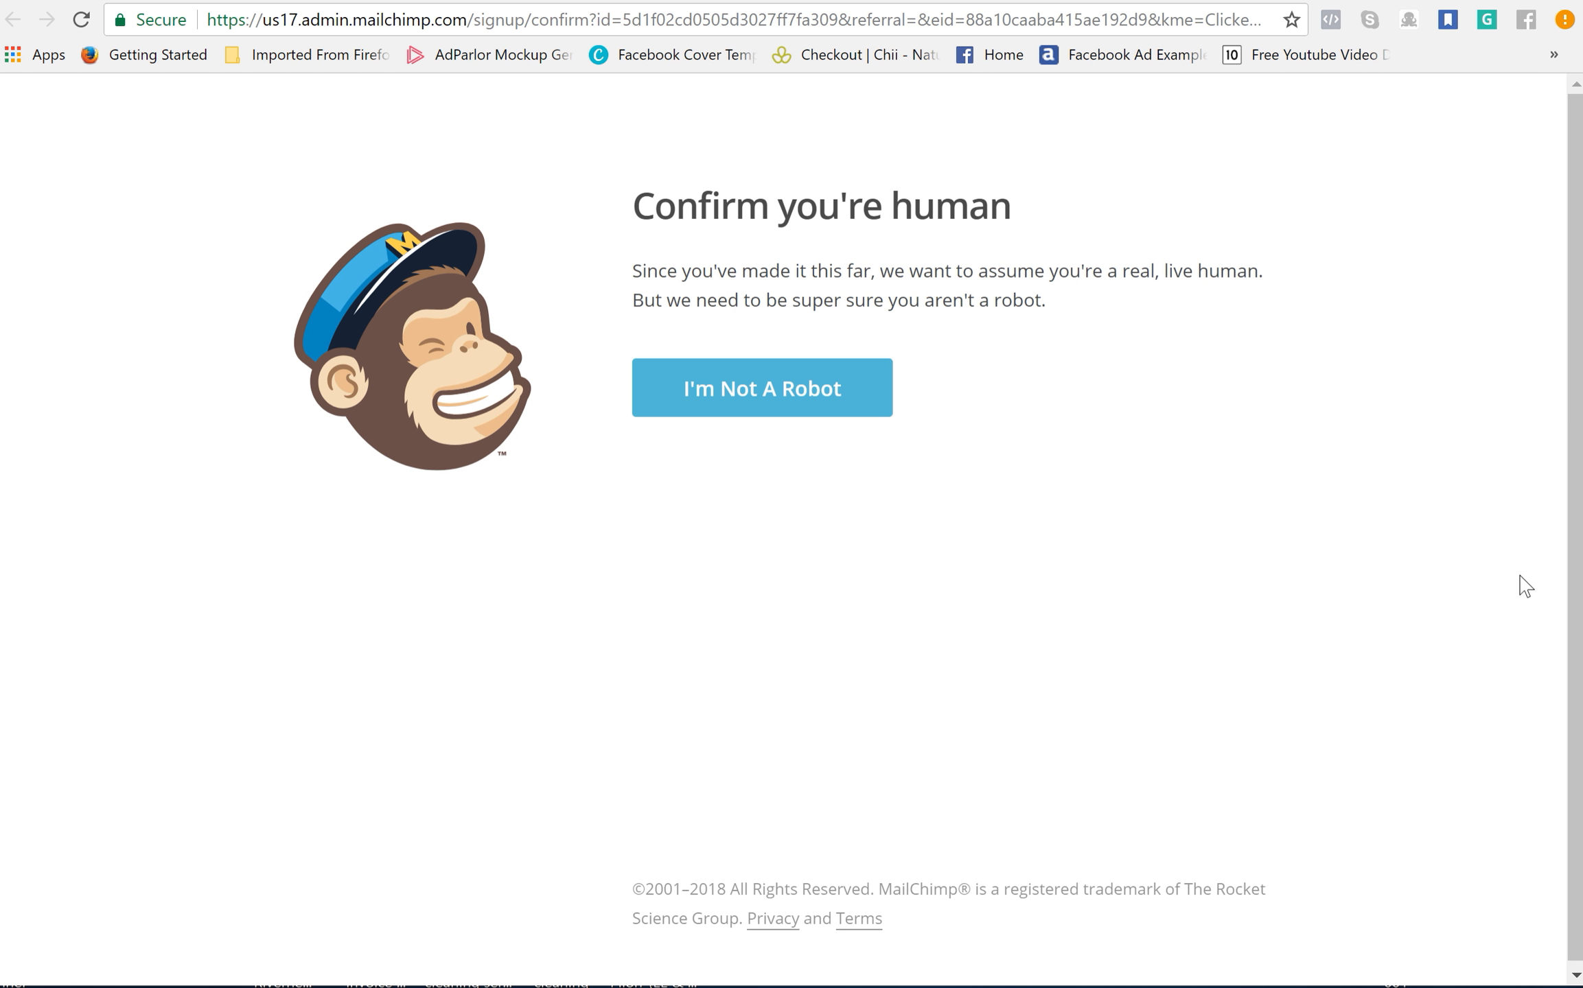
left_click(735, 412)
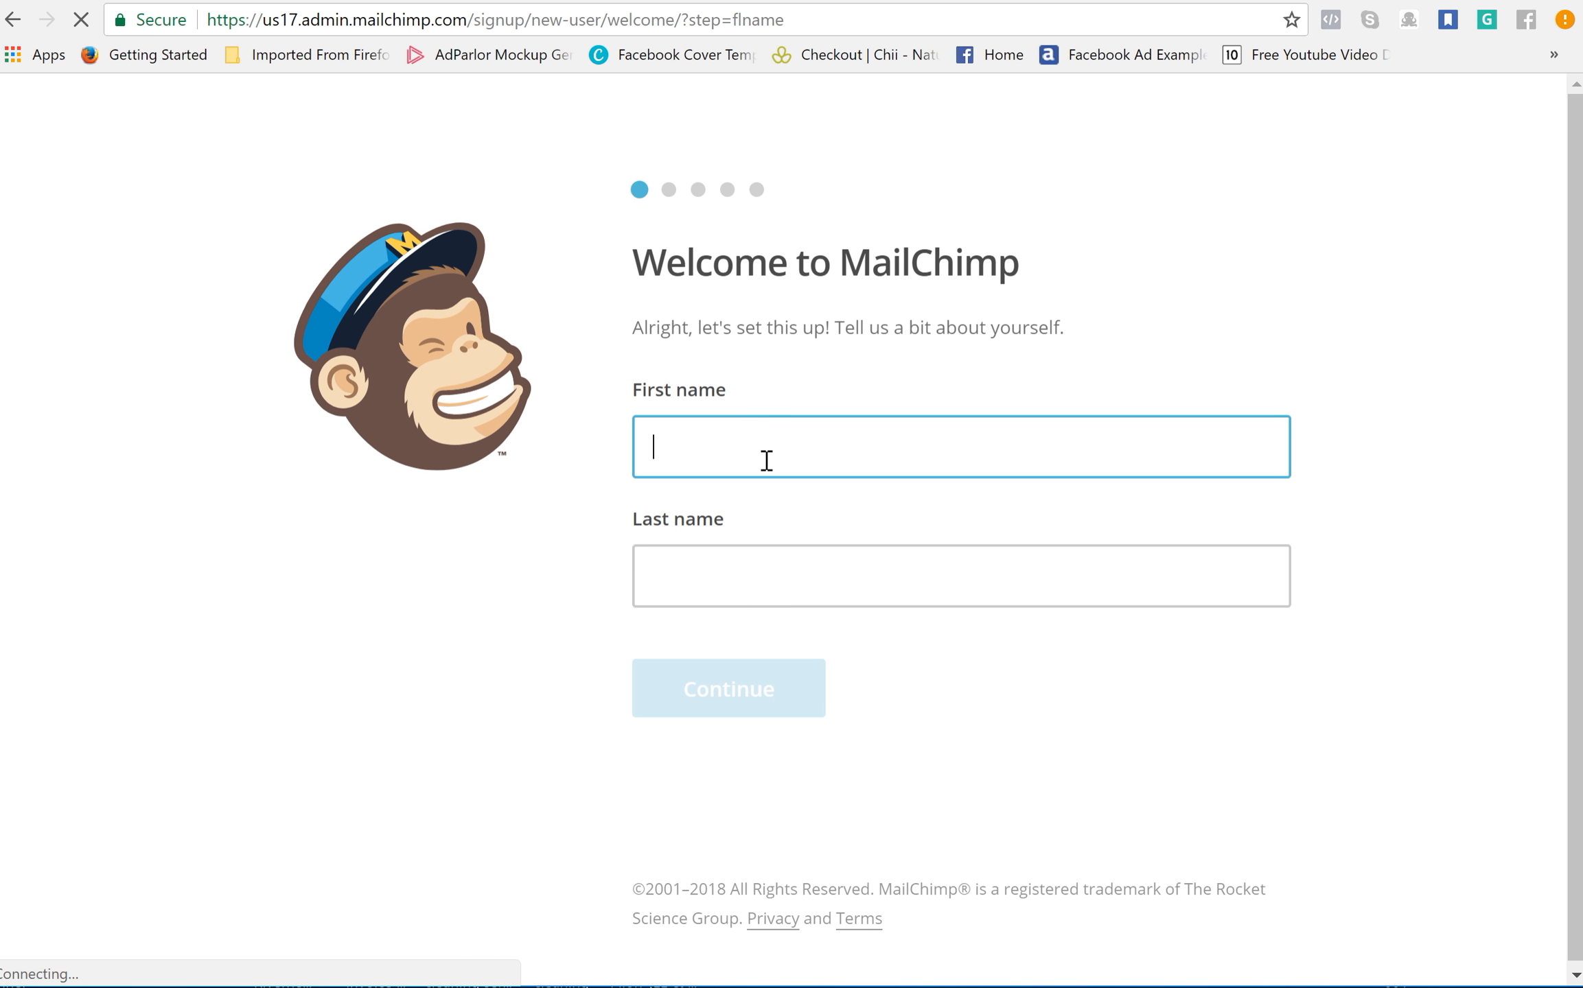
- Enter the account holder's first and last name and continue the account setup
type("JD")
left_click(786, 575)
type("C")
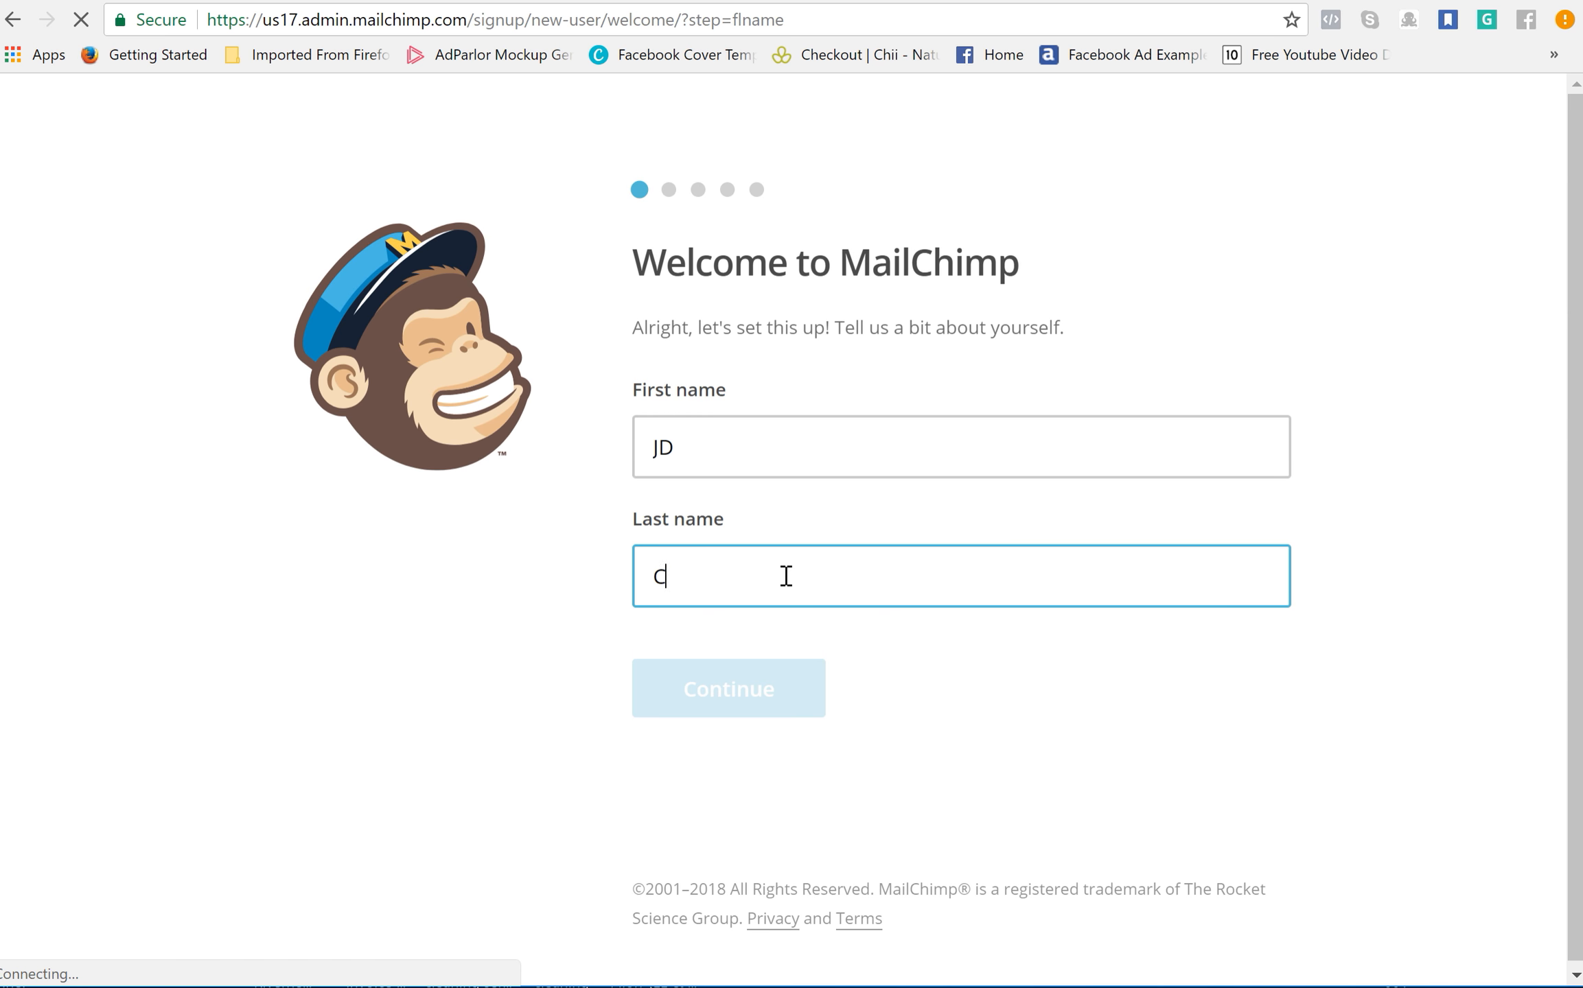
type("annon")
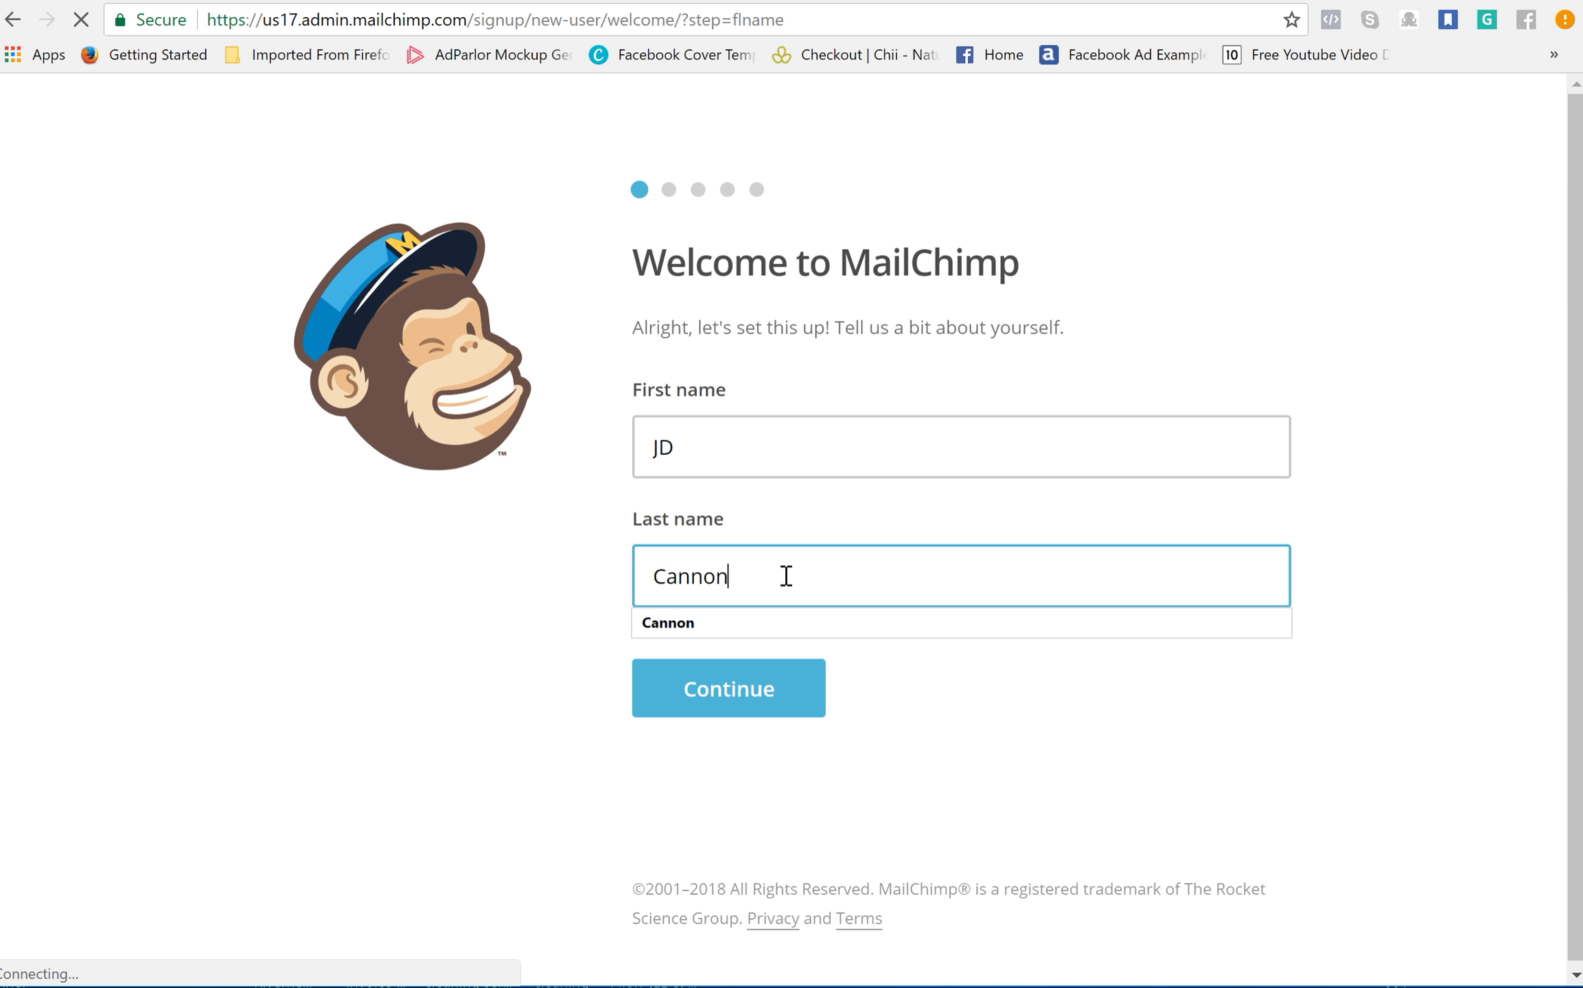
left_click(739, 714)
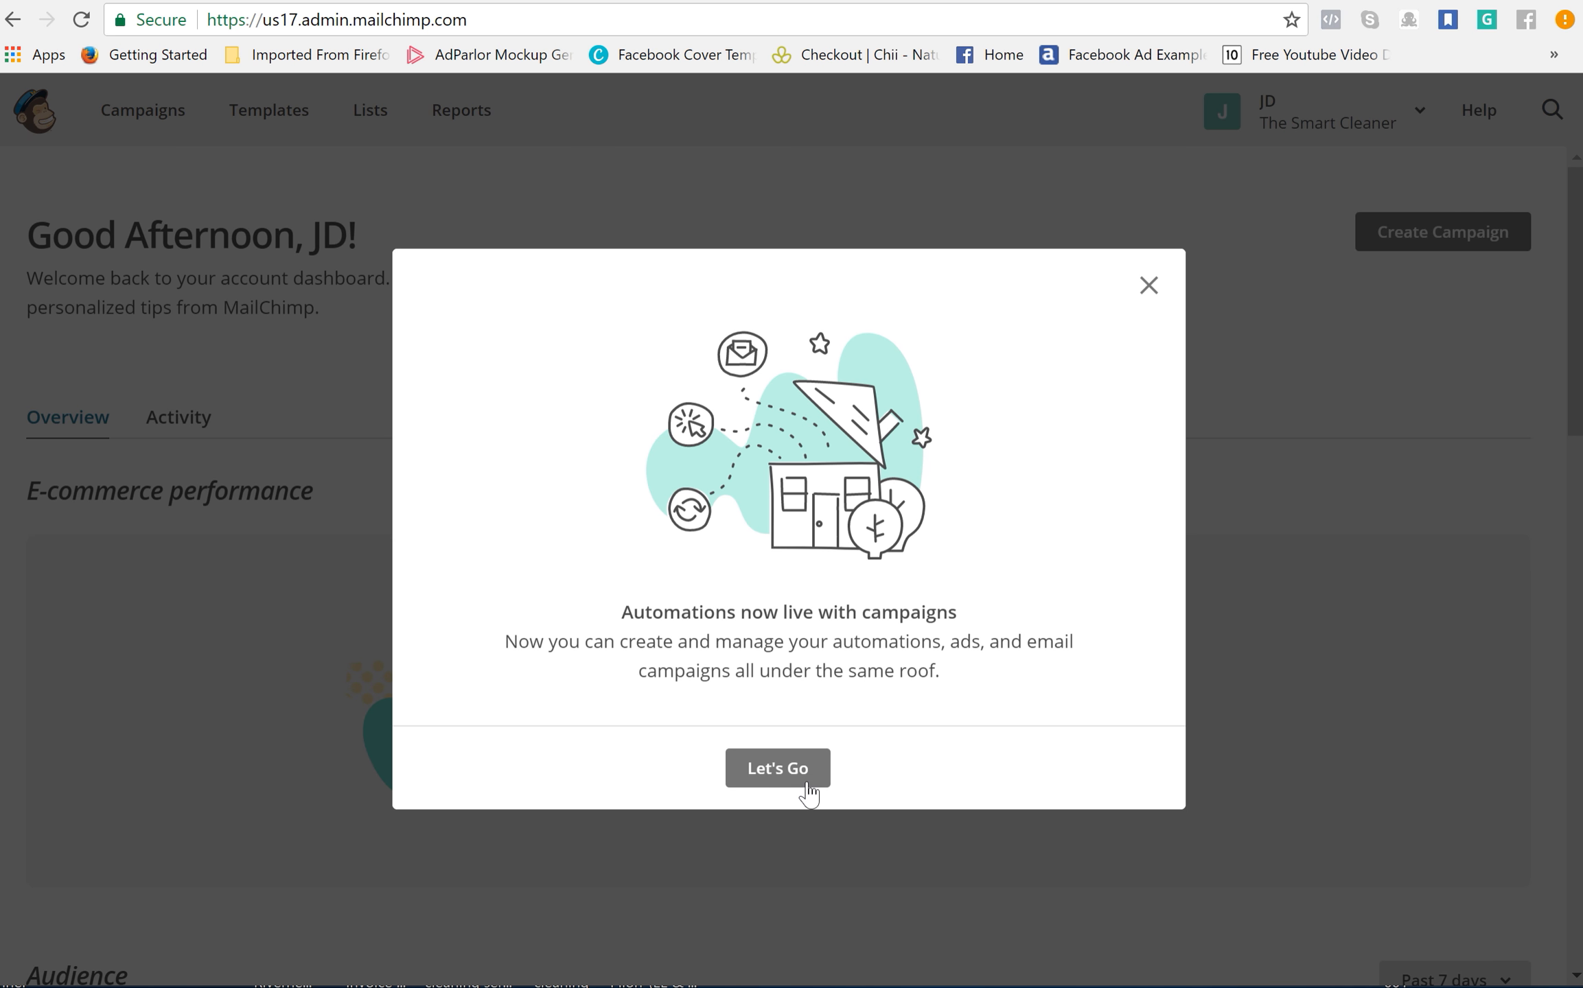
- Dismiss the introductory announcements about automations and the campaign builder, and open the Lists page
left_click(799, 783)
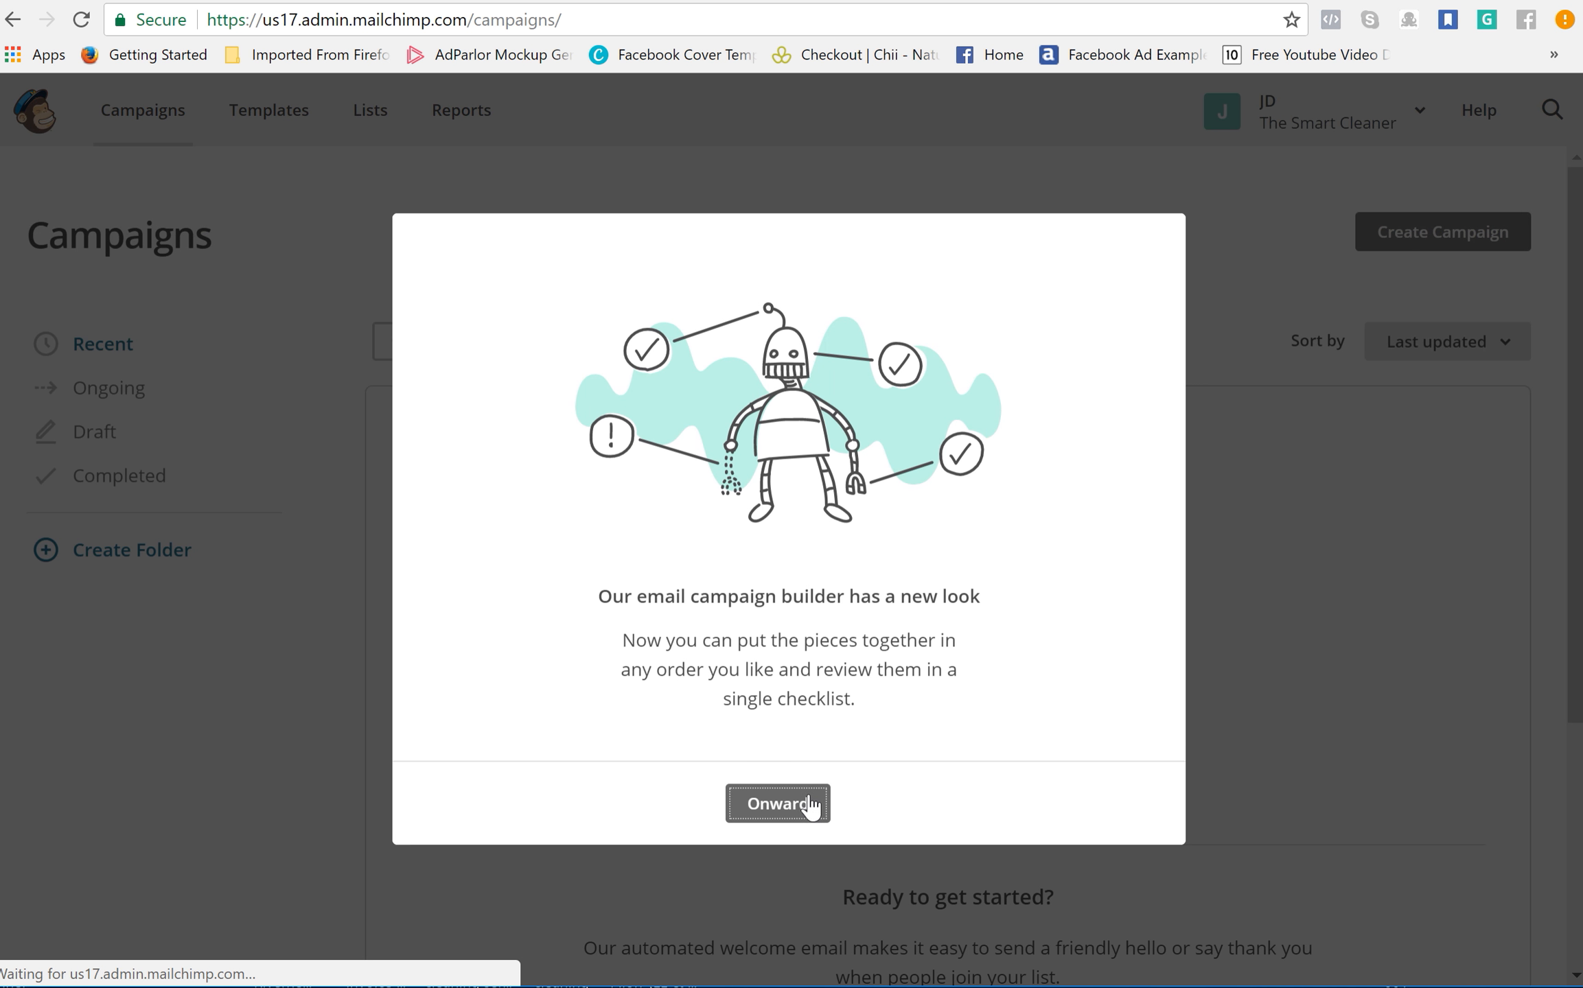
left_click(809, 805)
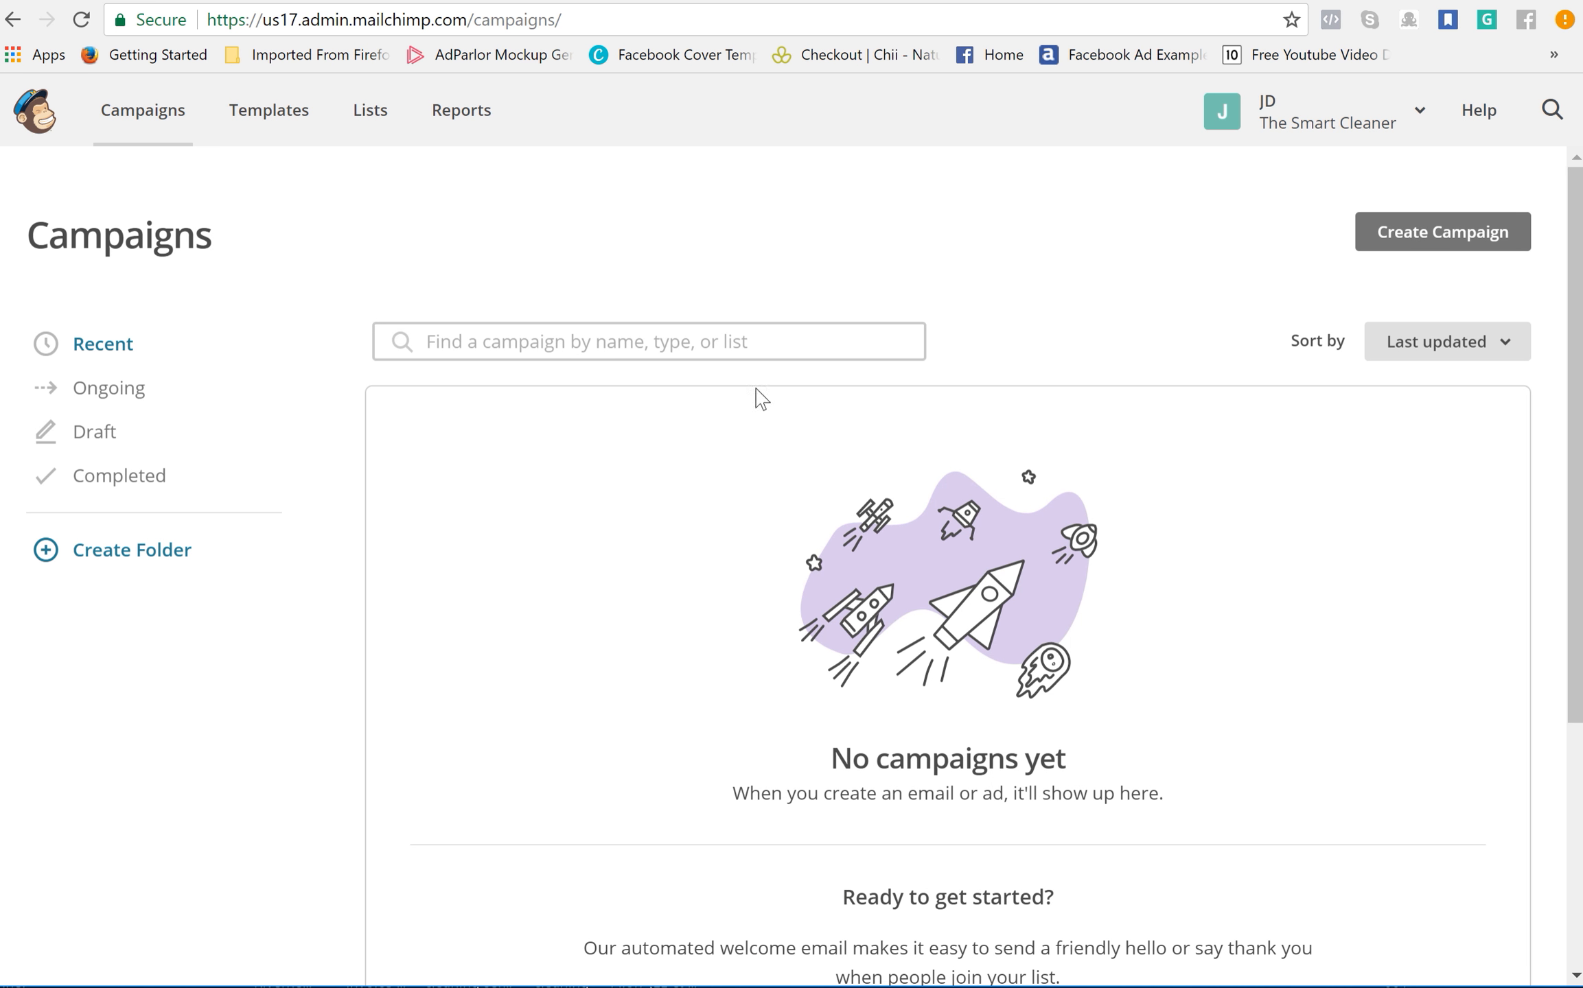
left_click(380, 120)
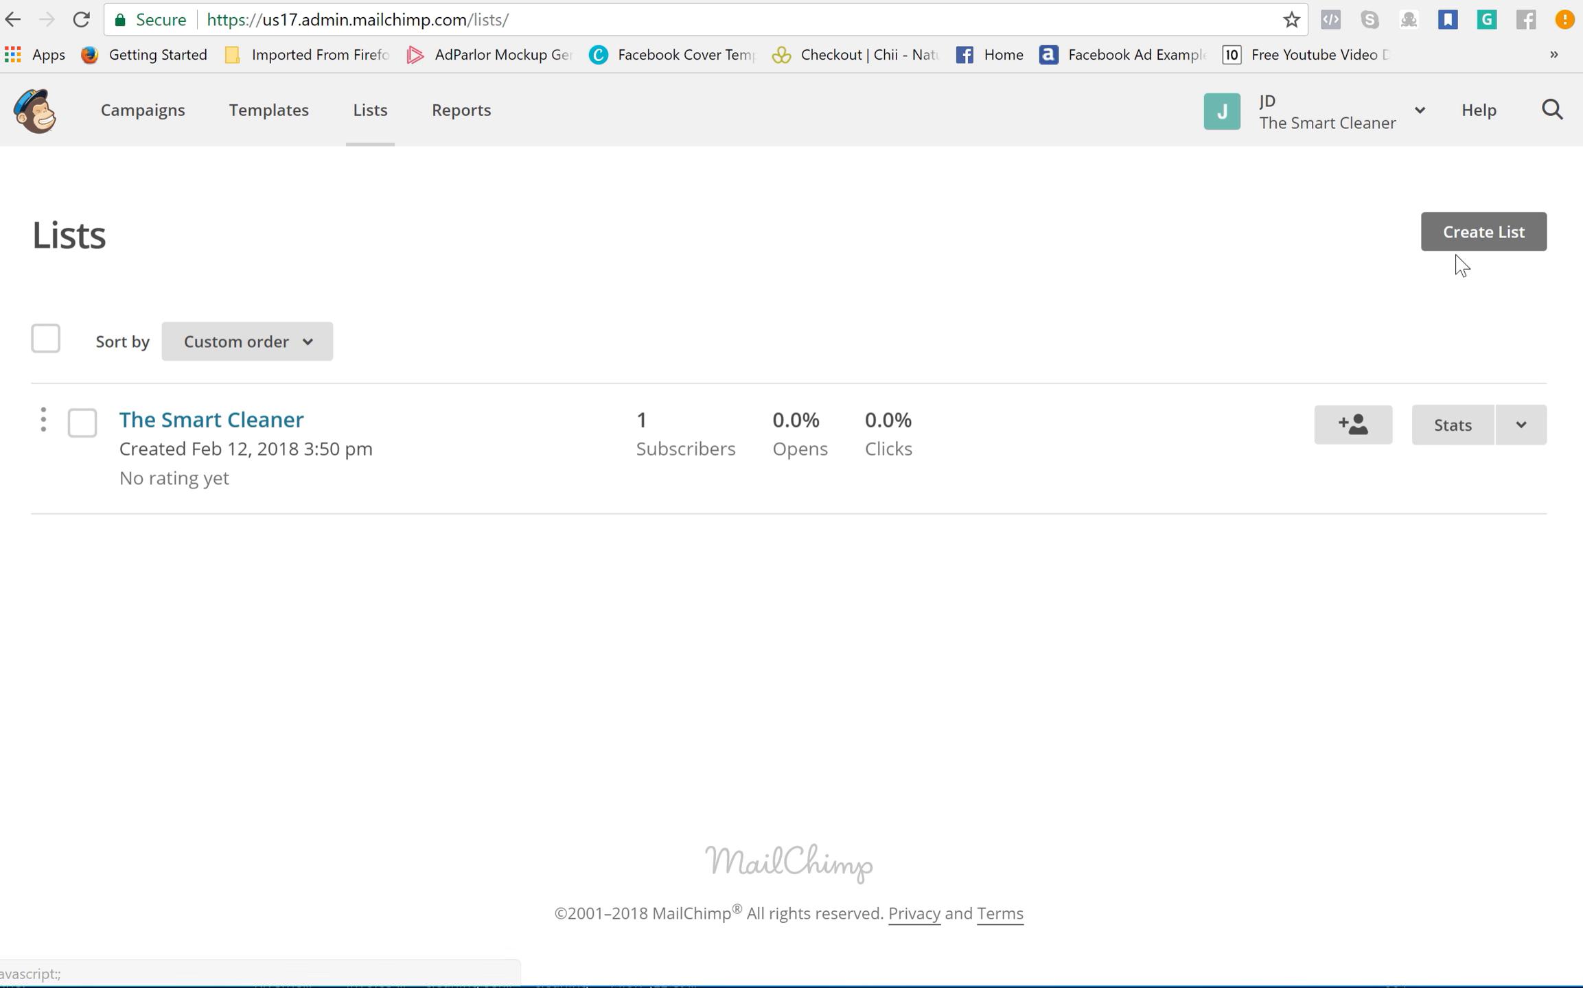
- Start creating a new email list from the Lists page, confirming a new list rather than groups
left_click(1476, 237)
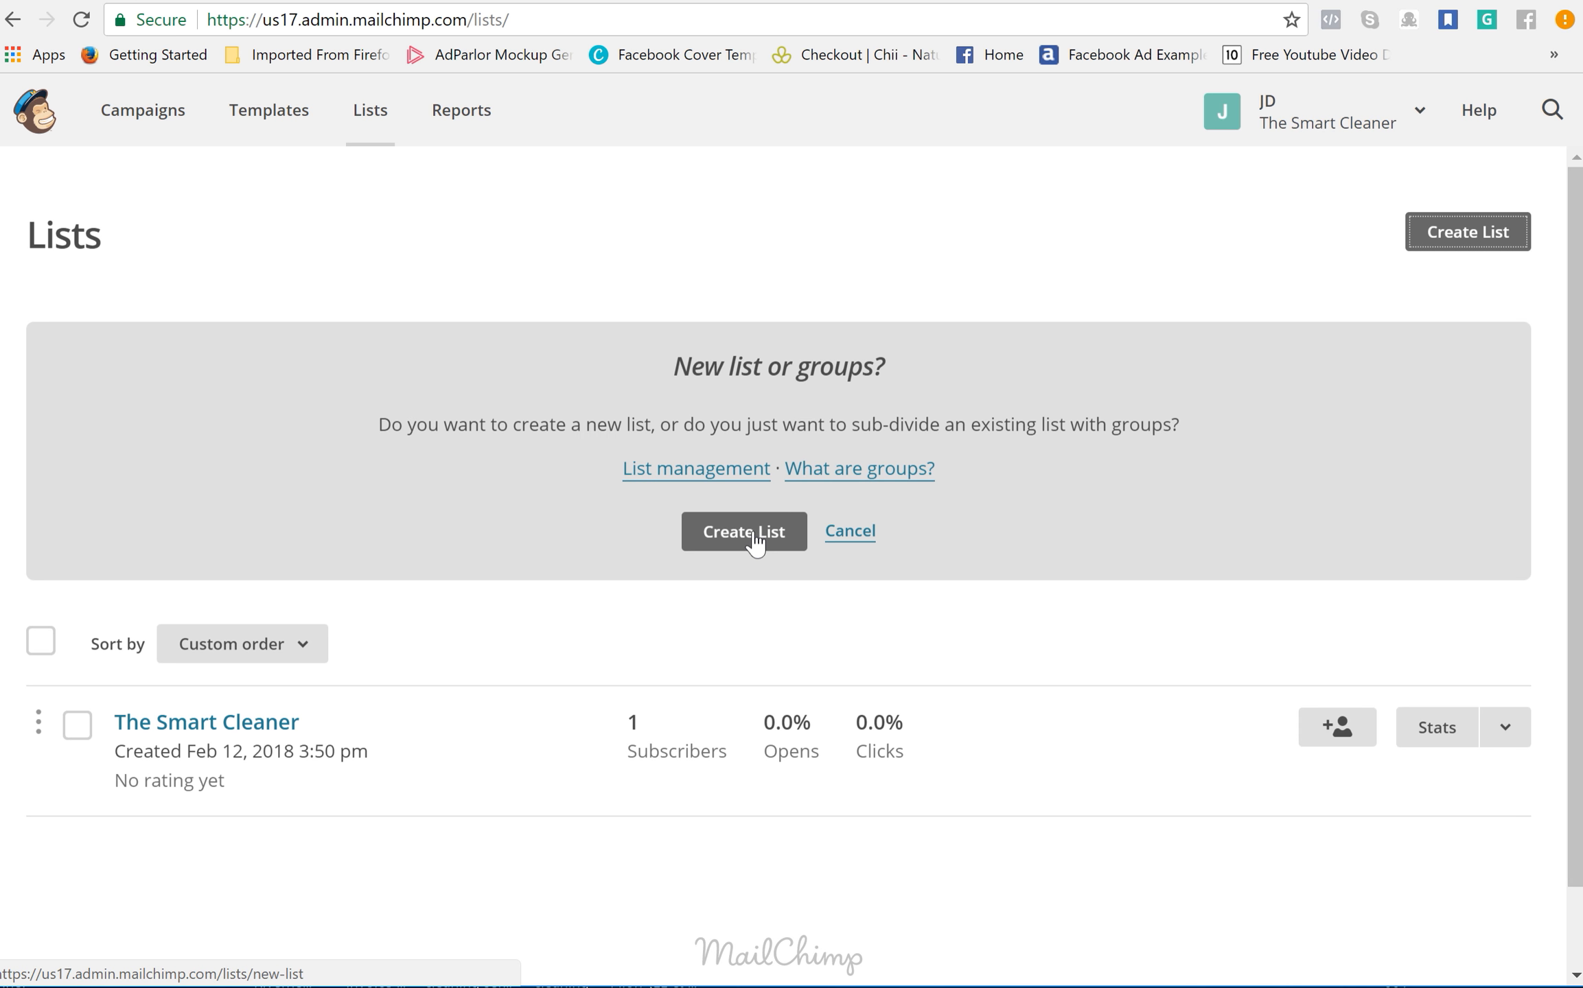
left_click(753, 536)
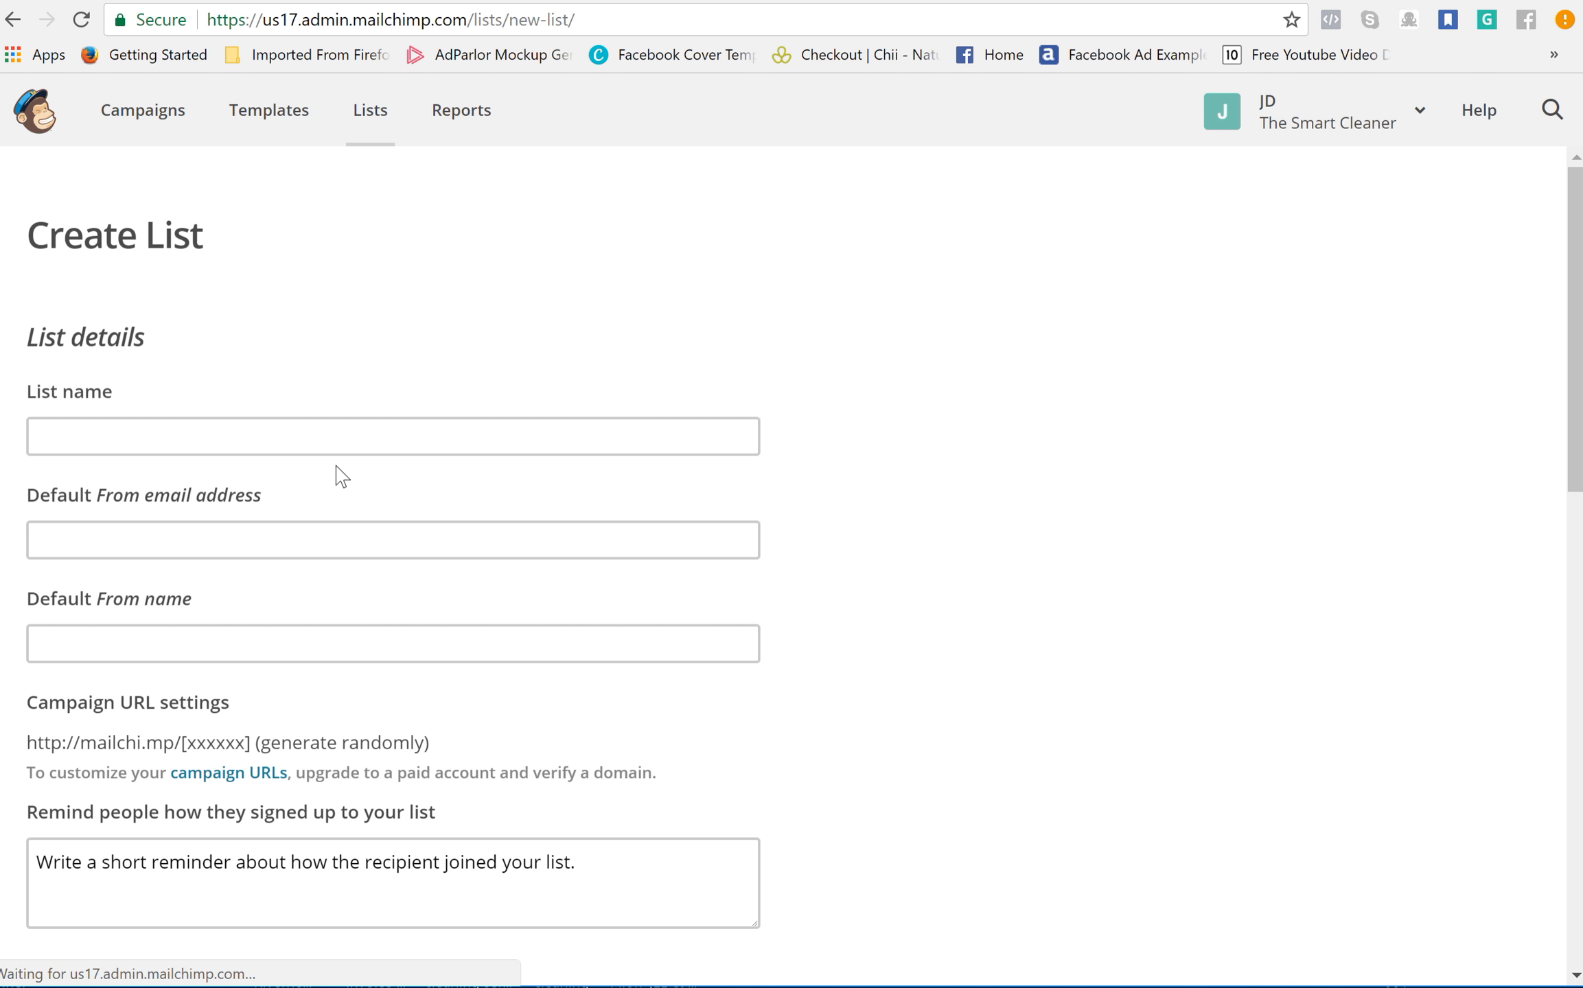
left_click(274, 443)
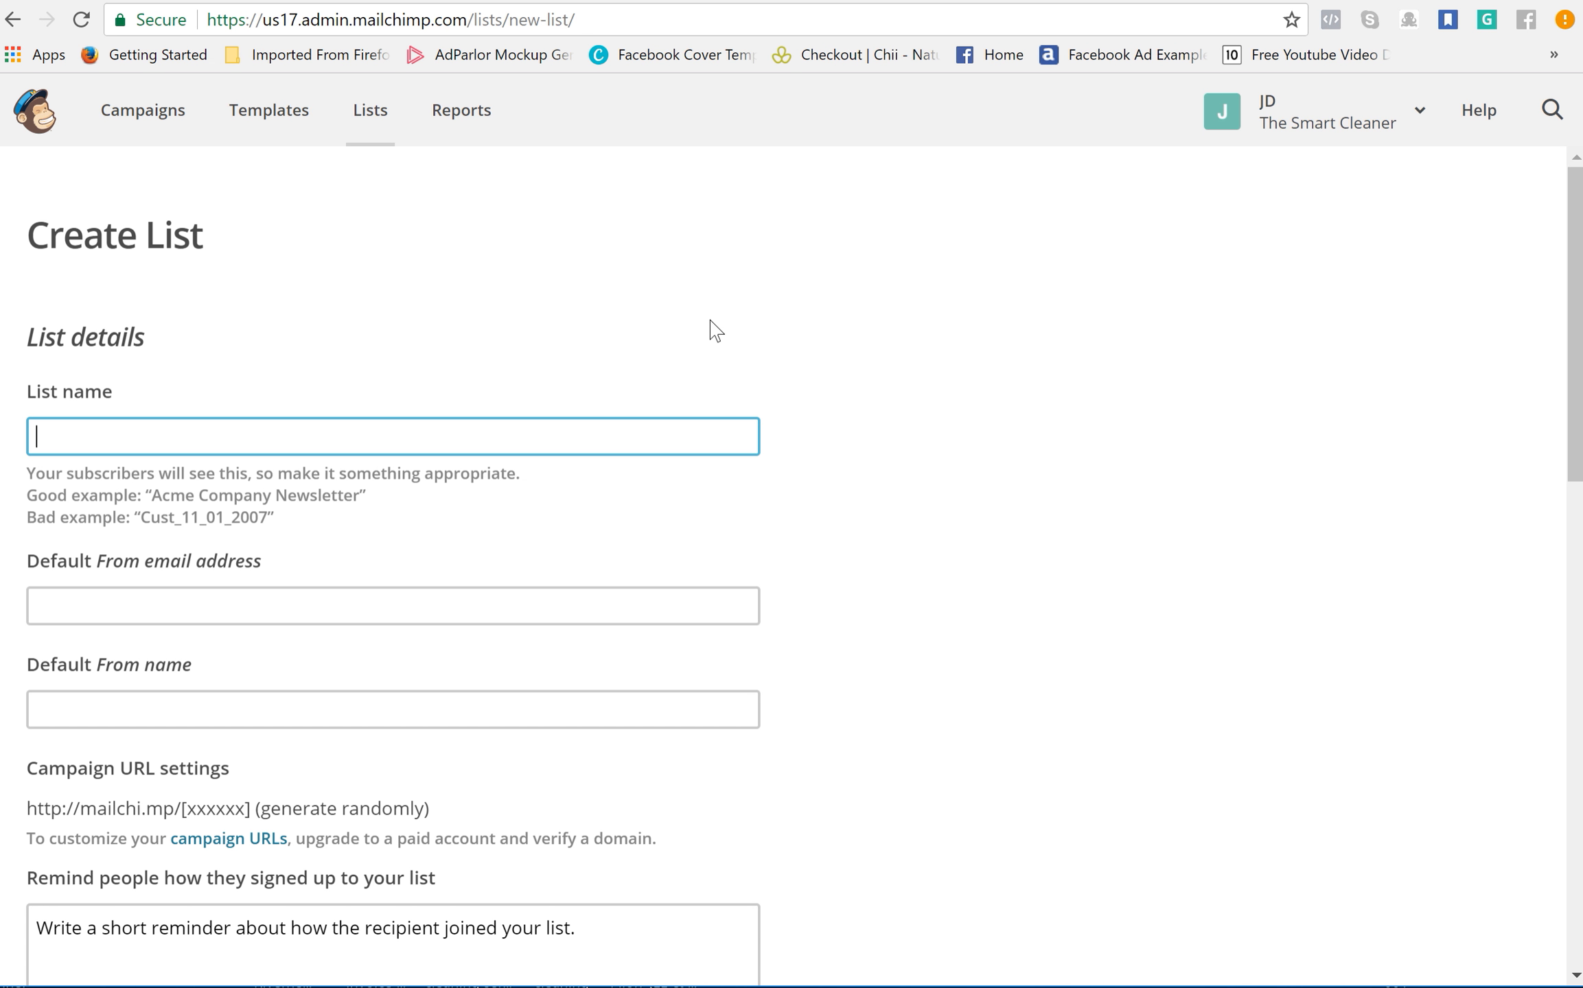
type("Great Offers & Tips For FRe")
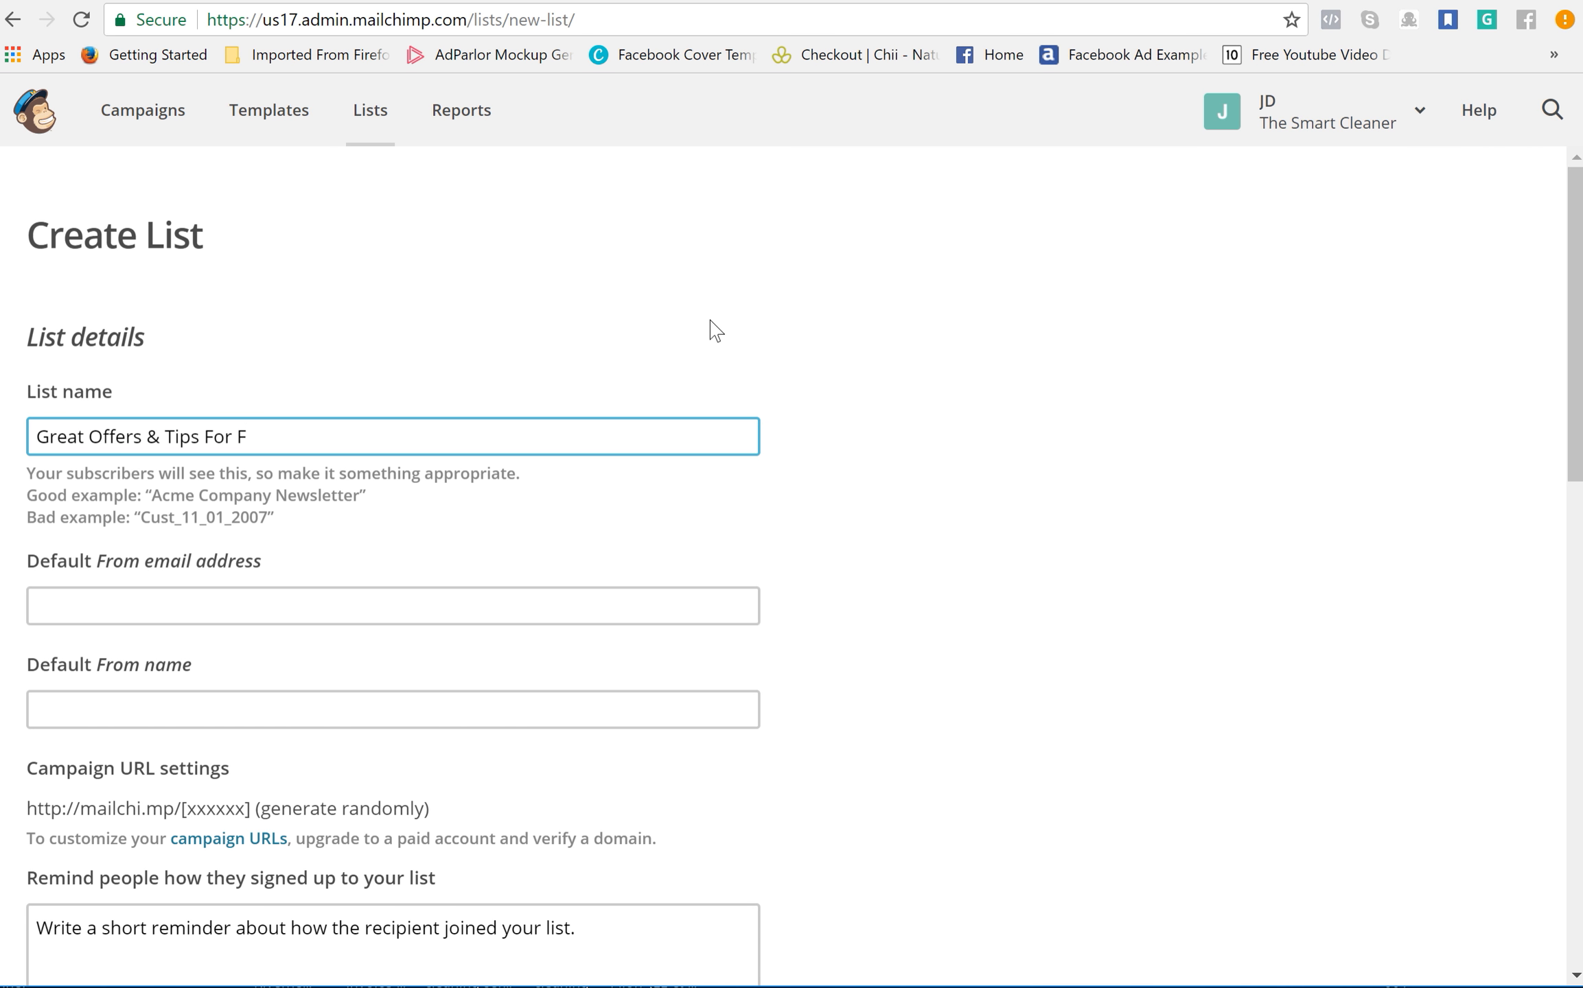
key("ctrl+a")
type("RE")
key("BackSpace")
key("BackSpace")
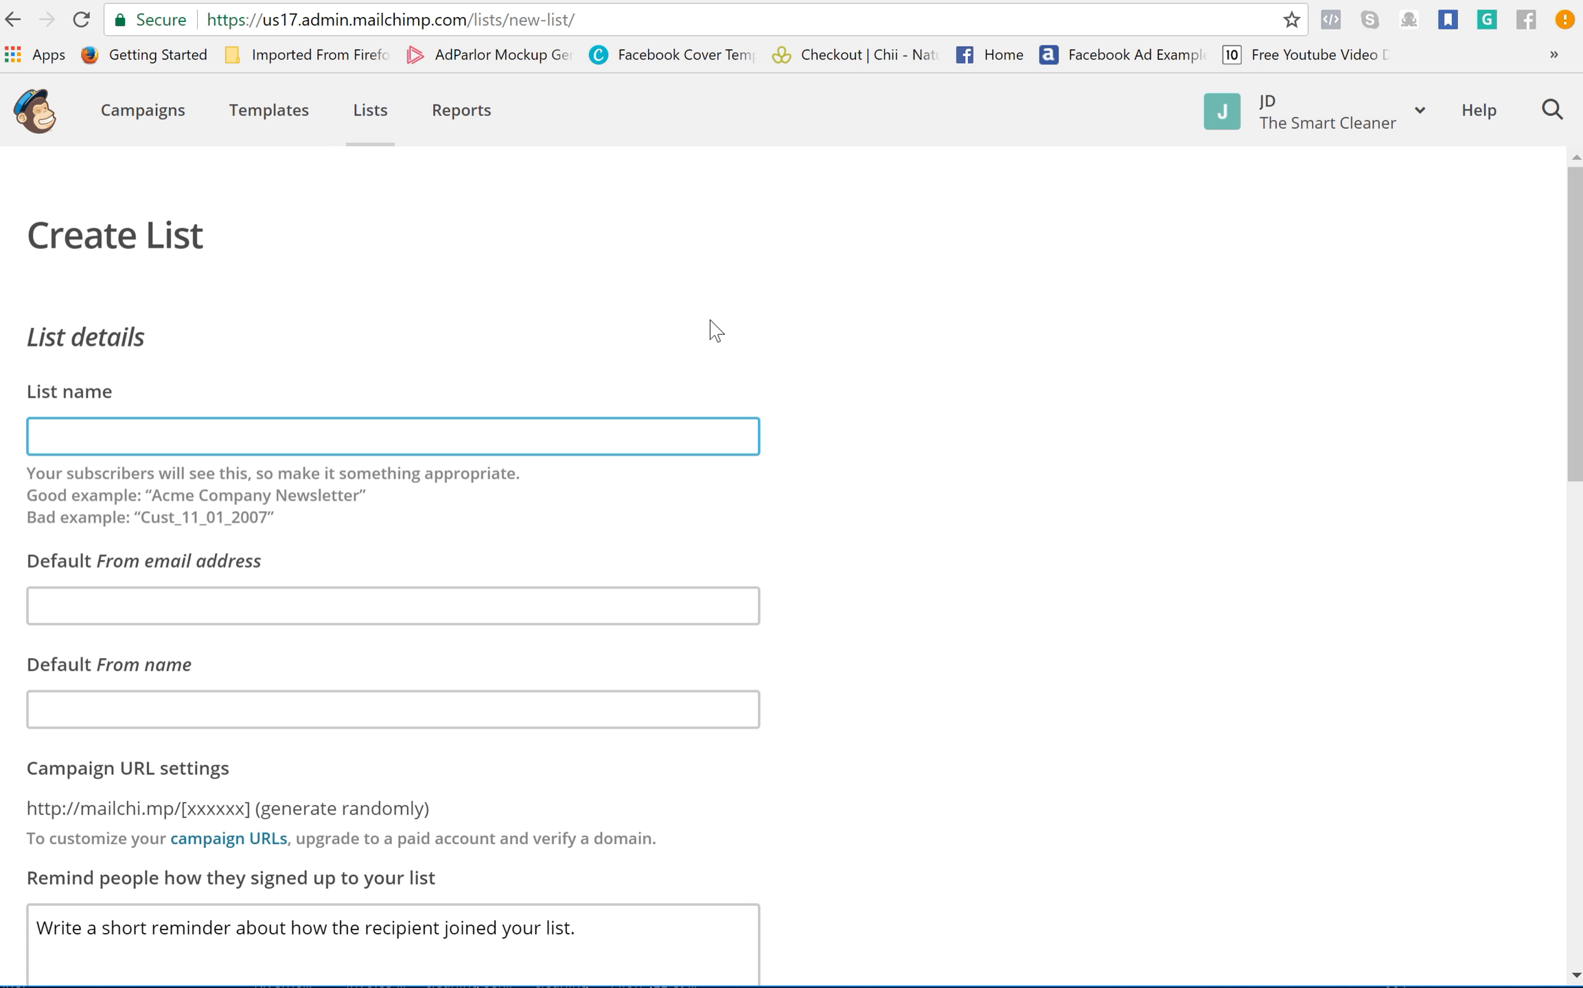
- Name the new list "Great Offer & Tips For FREE"
type("Great Offer & Tips For FREE")
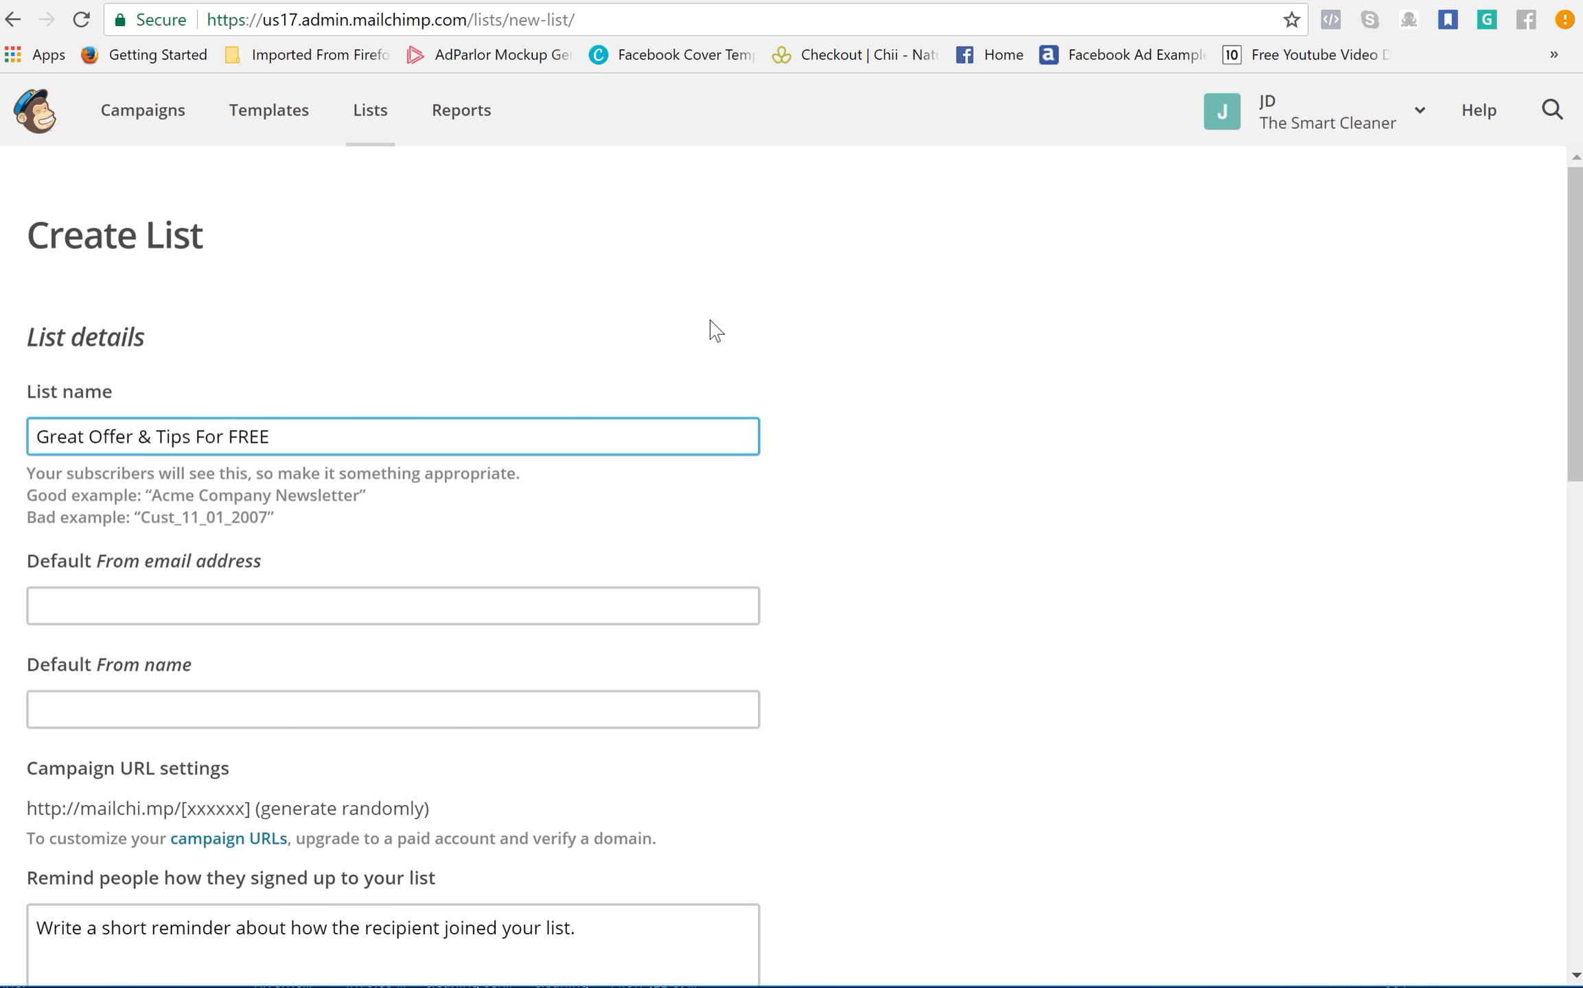
- Enter the business's email address as the default From address and set the default From name to "The Smart Cleaner"
left_click(238, 618)
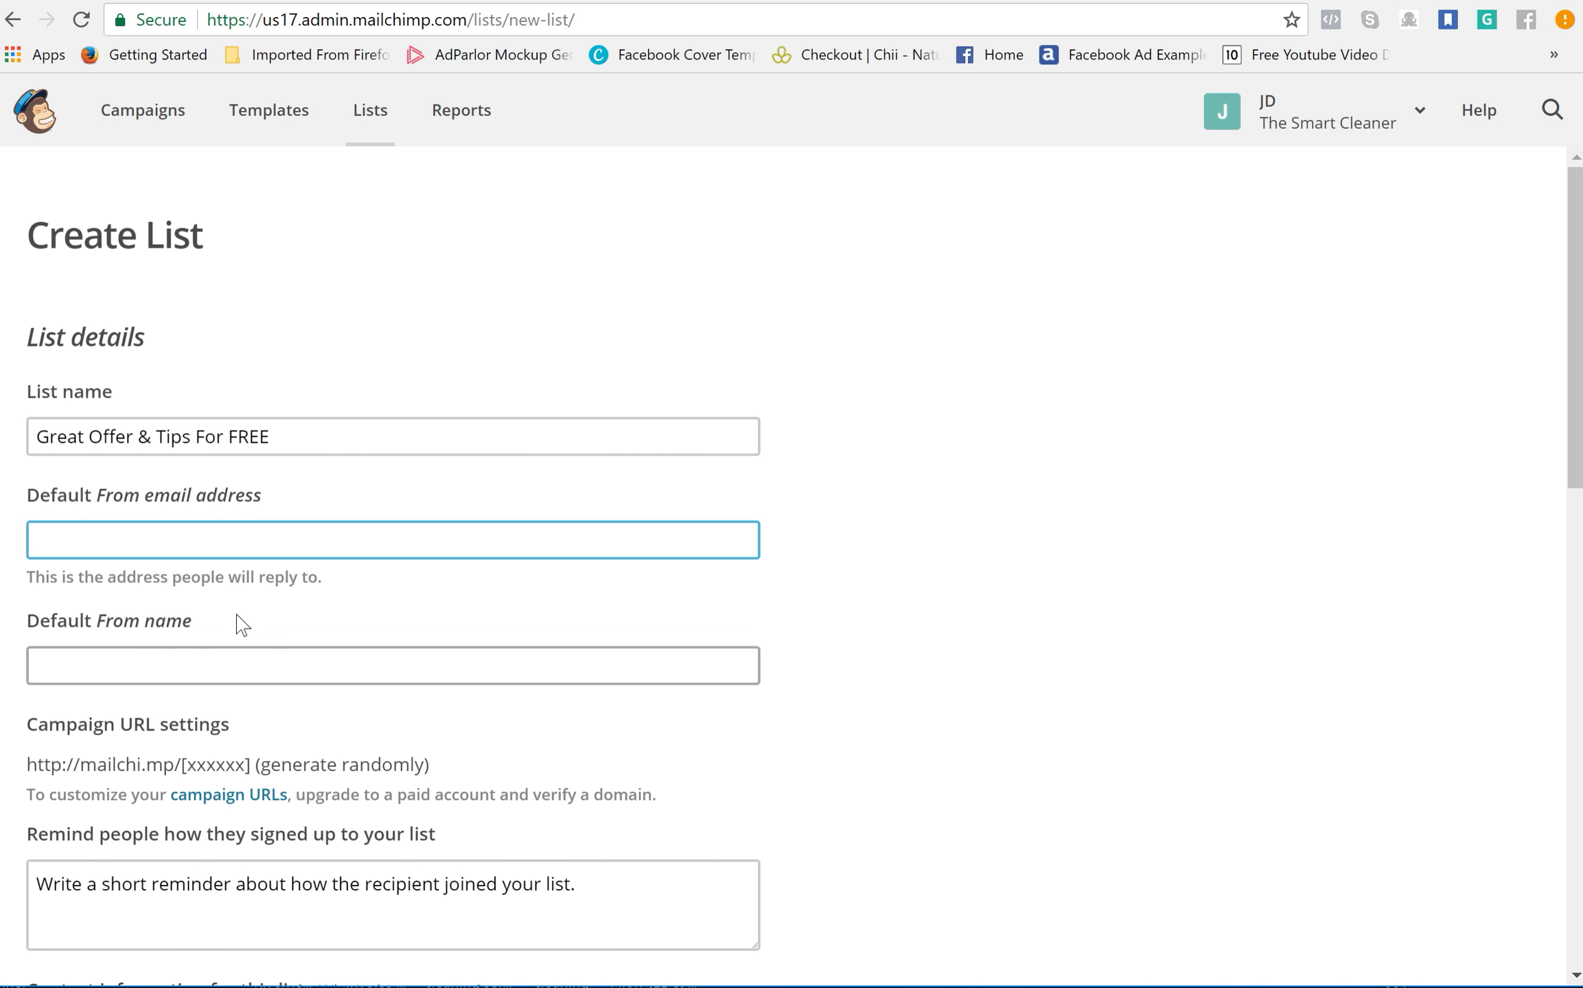
type("thes")
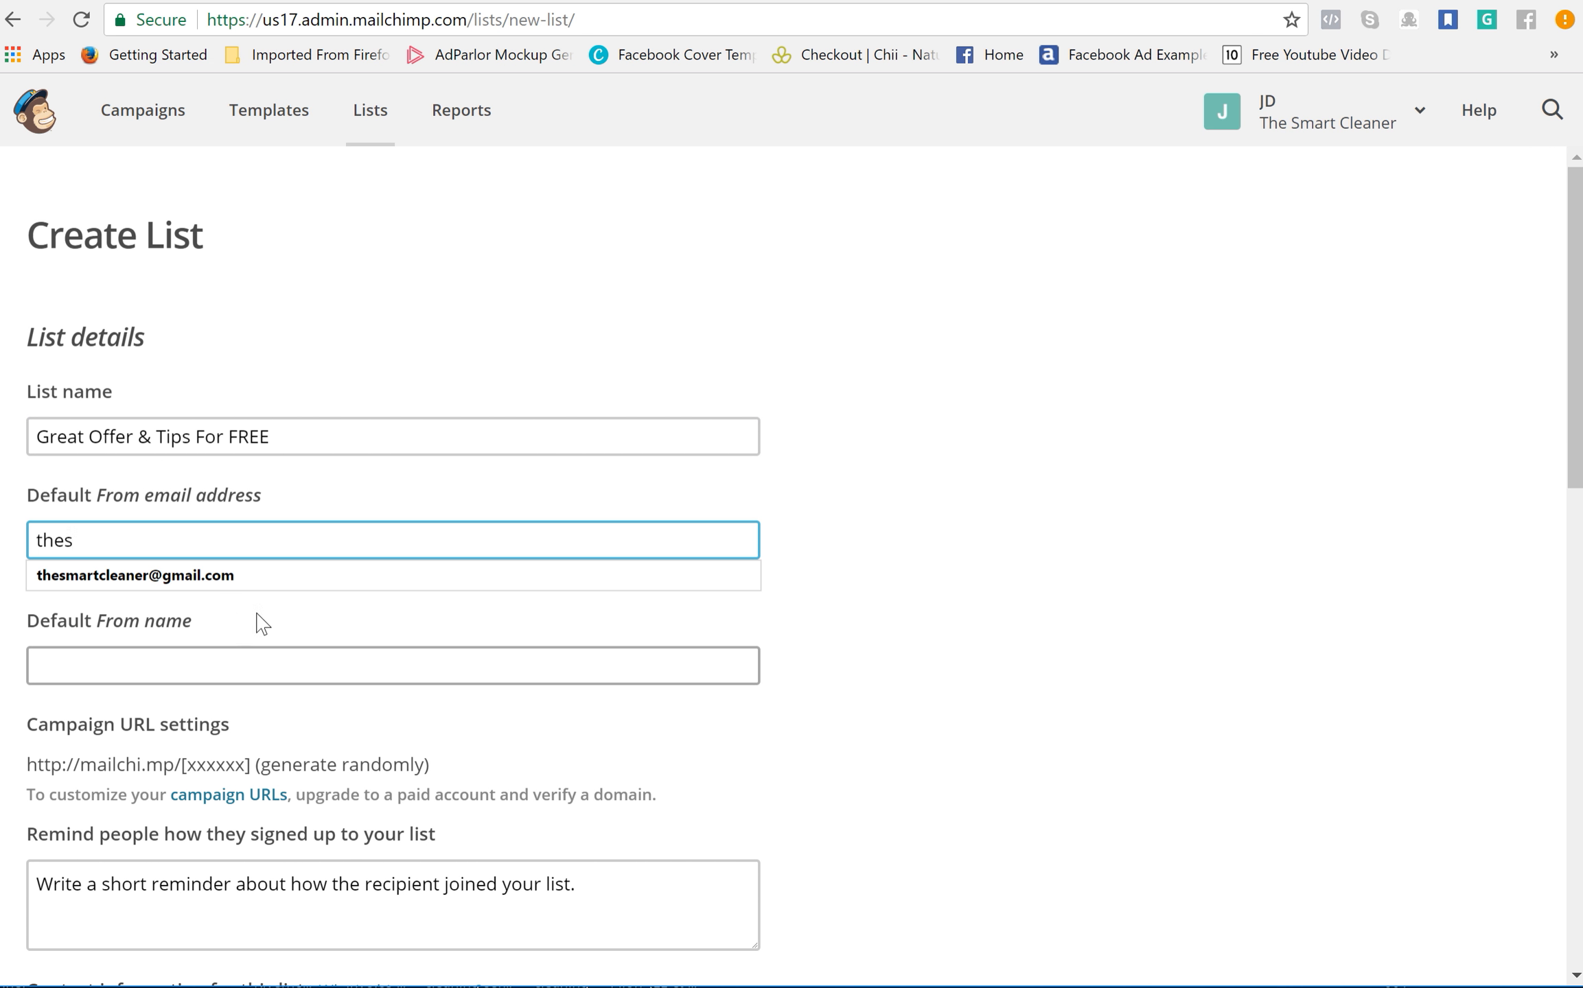
left_click(394, 587)
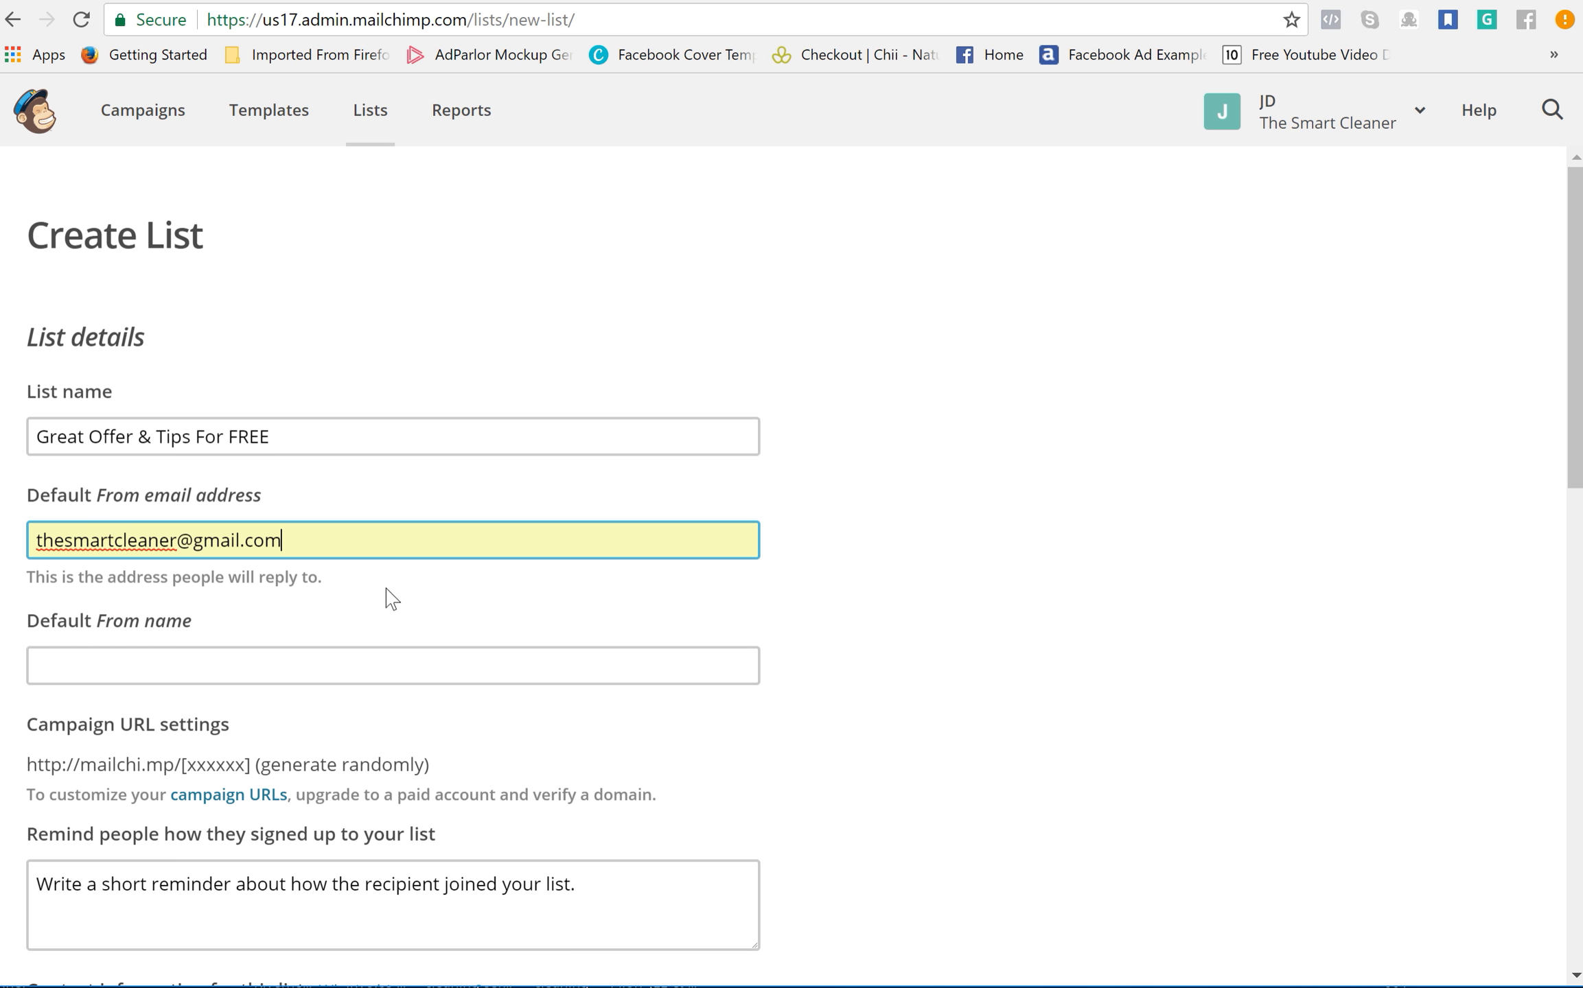
left_click(277, 666)
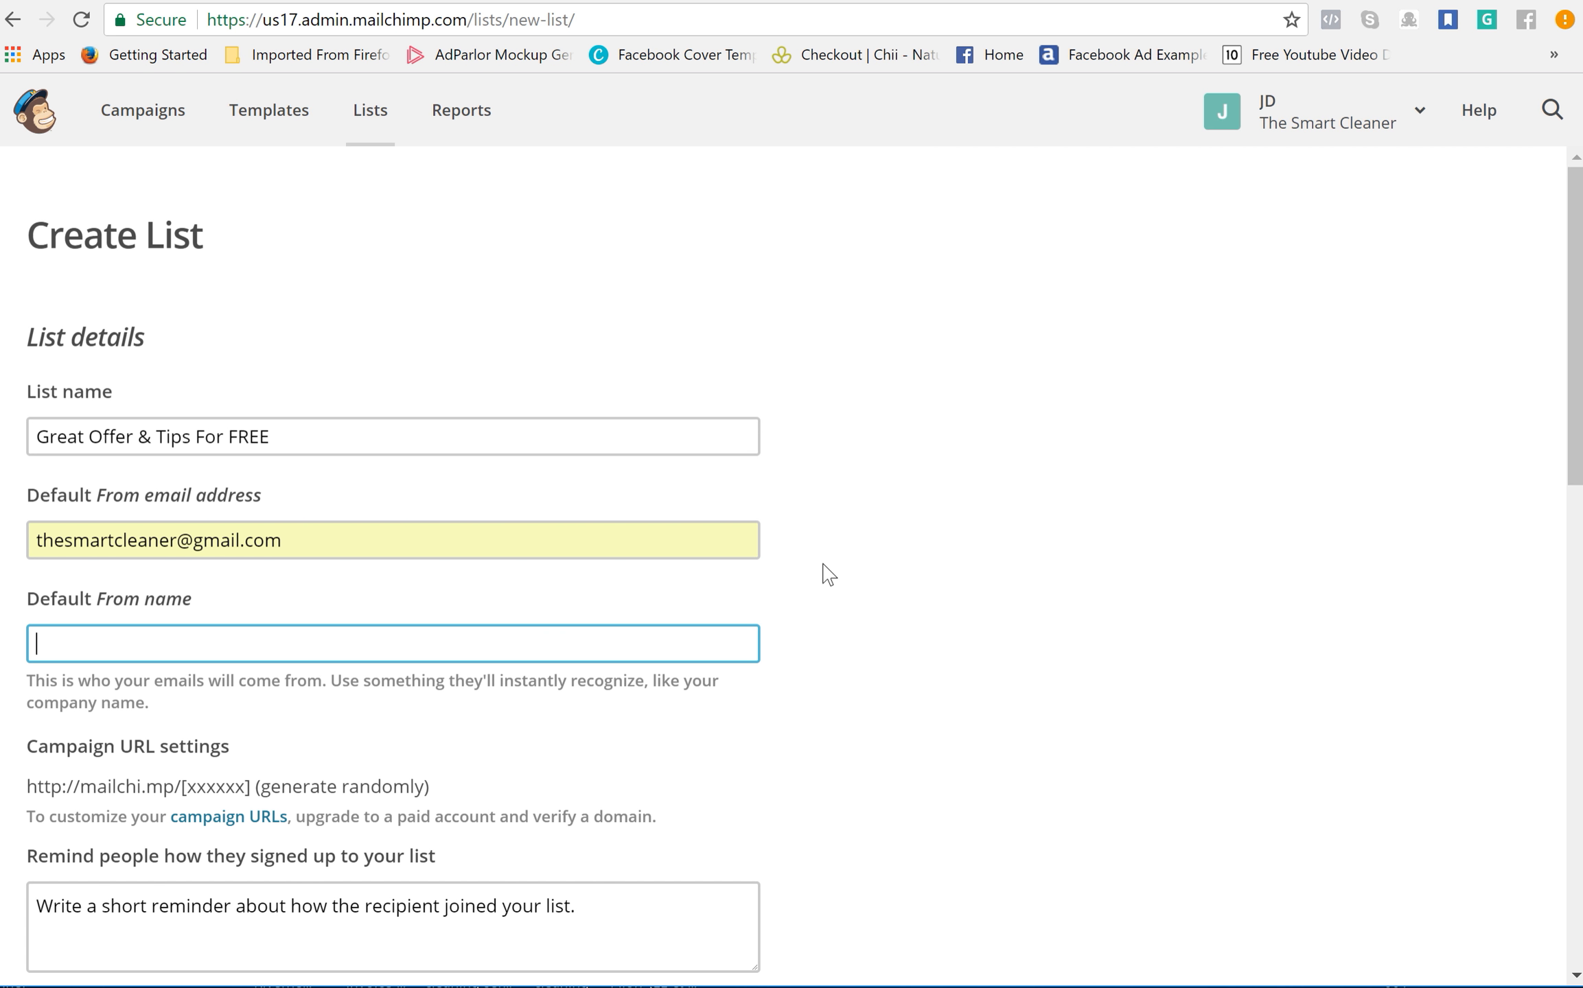
type("The Smart Cleaner")
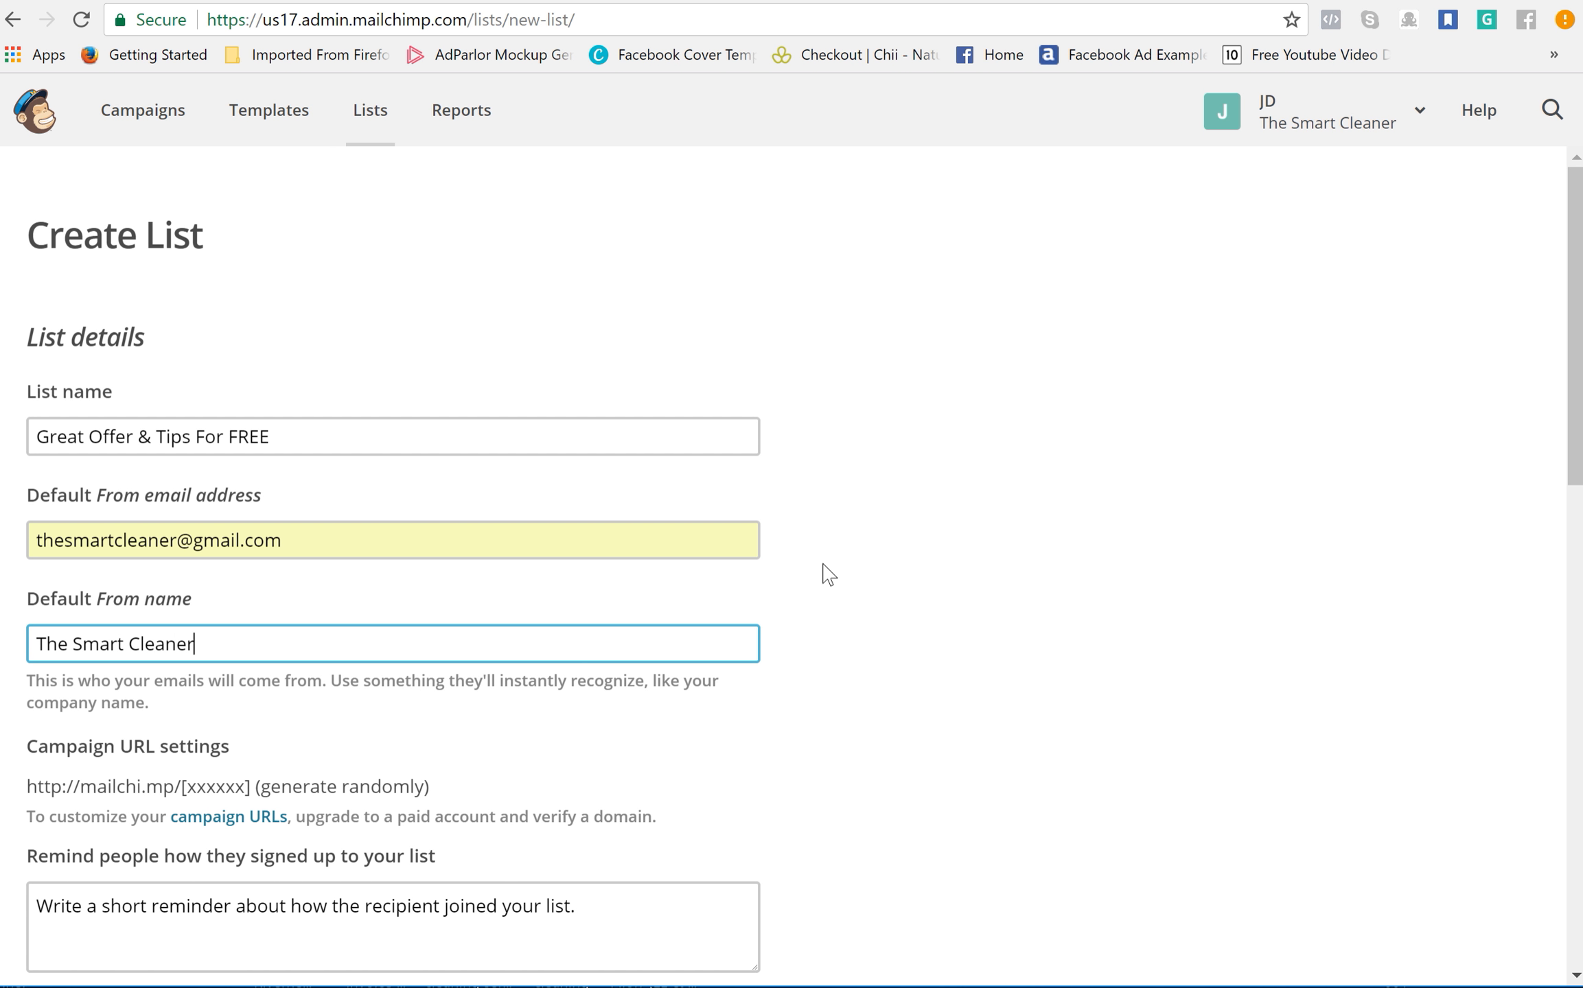
- Write the sign-up reminder "We send special offers and valuble tips to our previous clients"
scroll(423, 580, "down", 4)
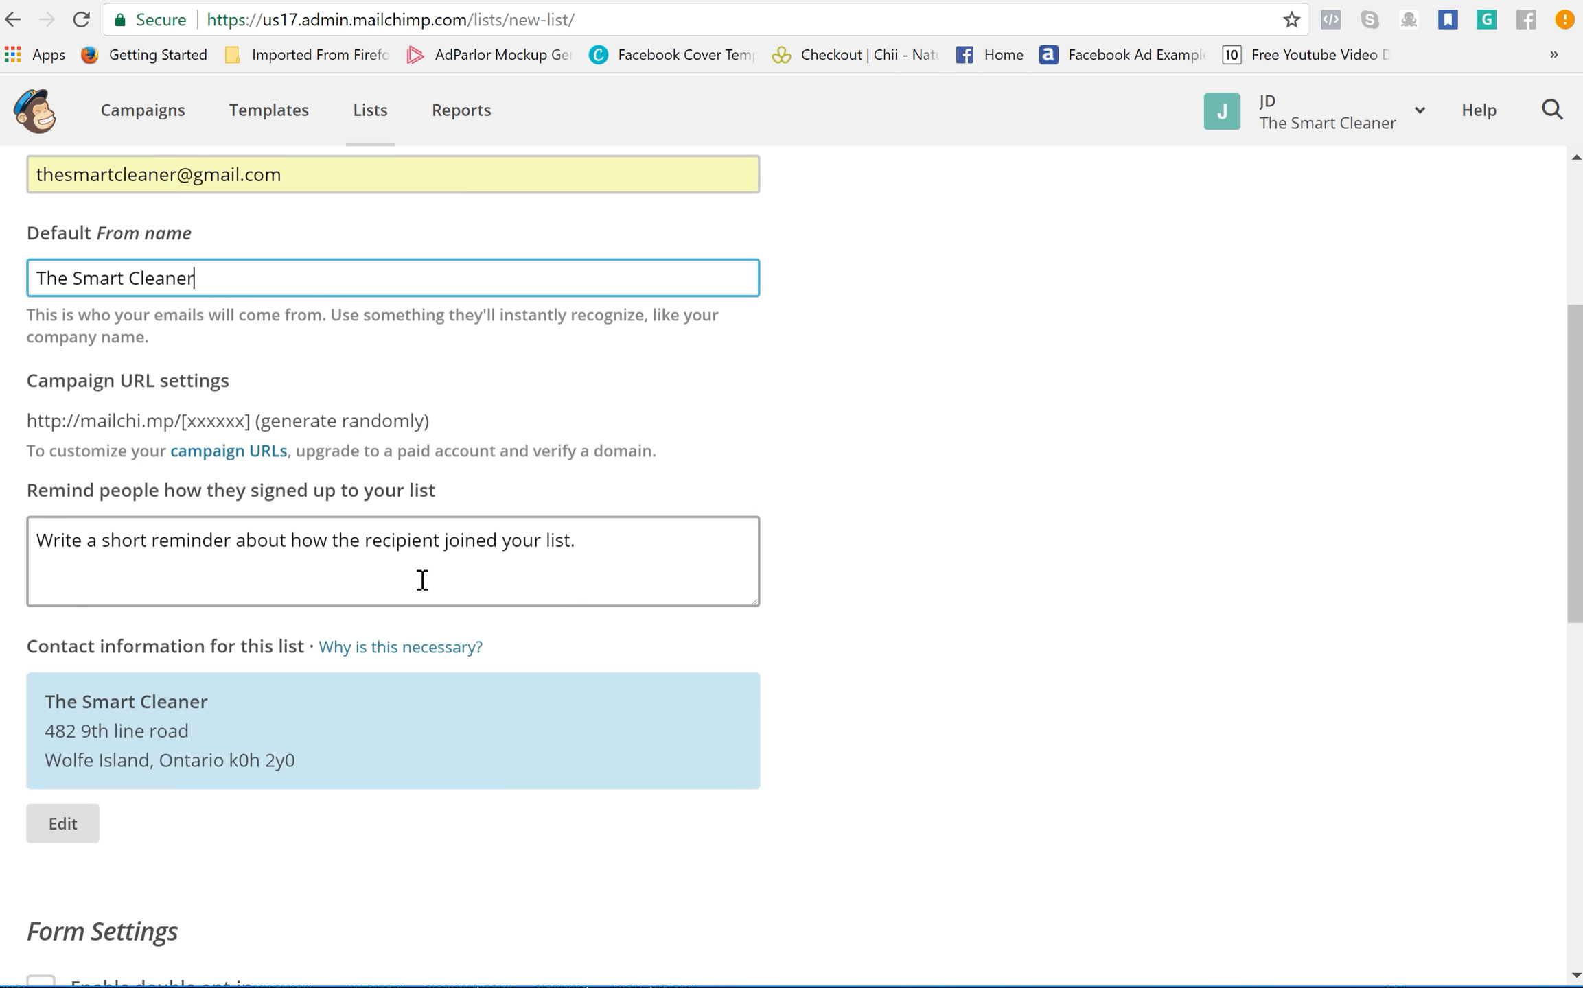
left_click(410, 540)
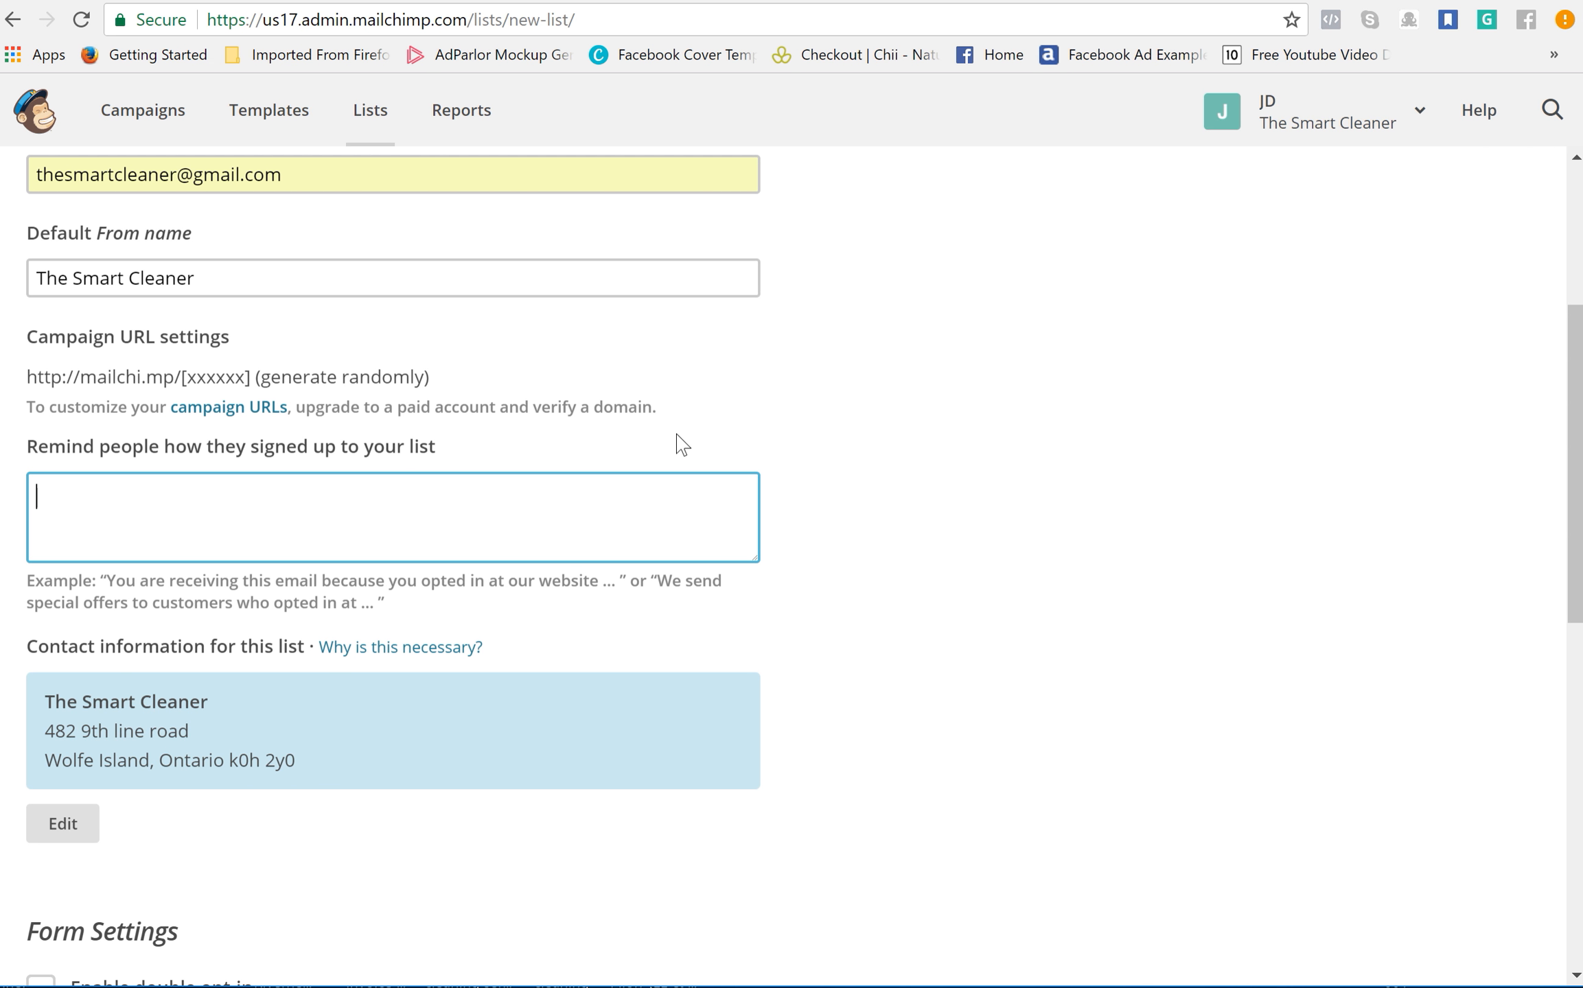
type("We send special offers a")
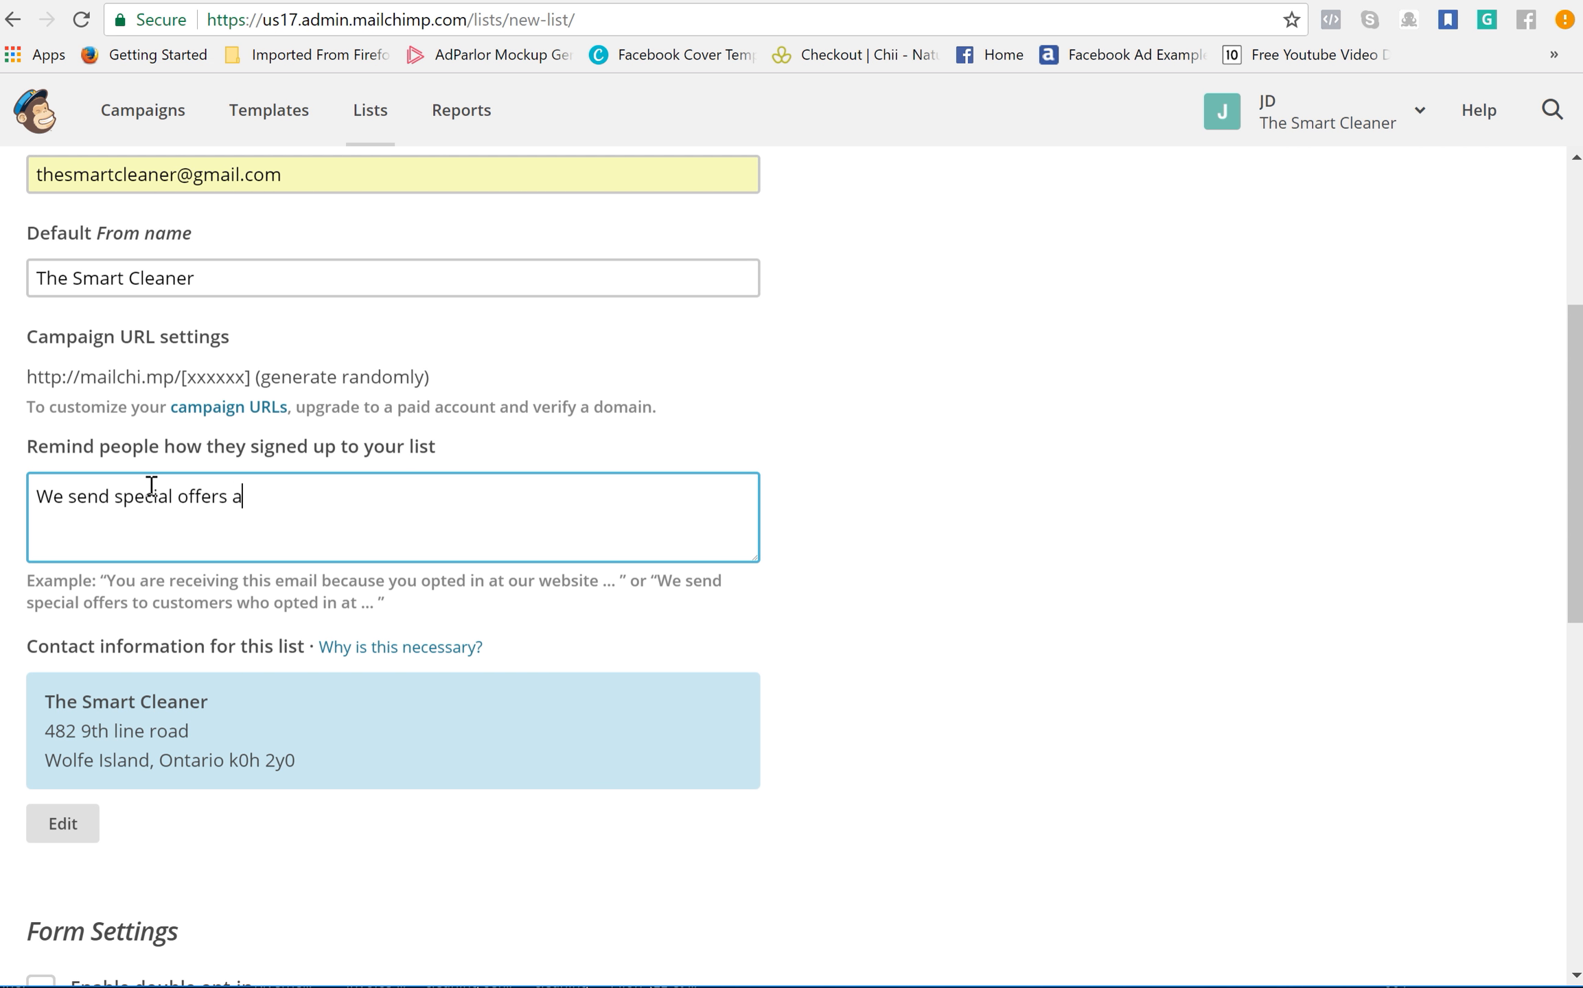
type("nd valuble")
key("BackSpace")
type("ble tips to ")
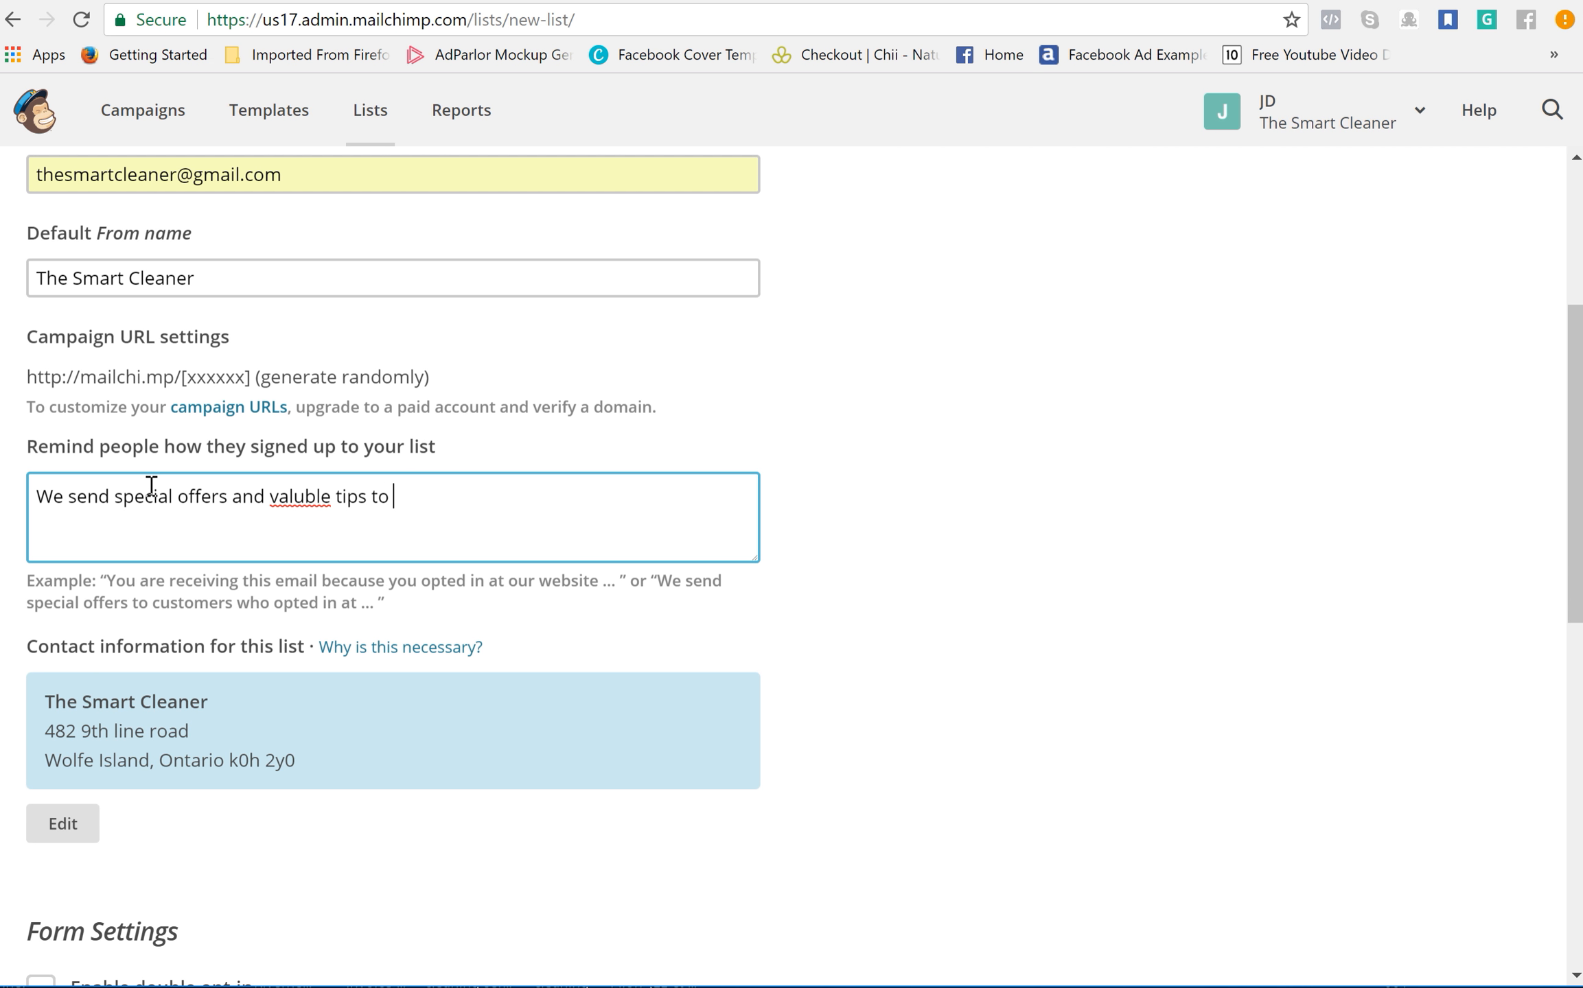
type("our previous c")
type("lie")
type("ents")
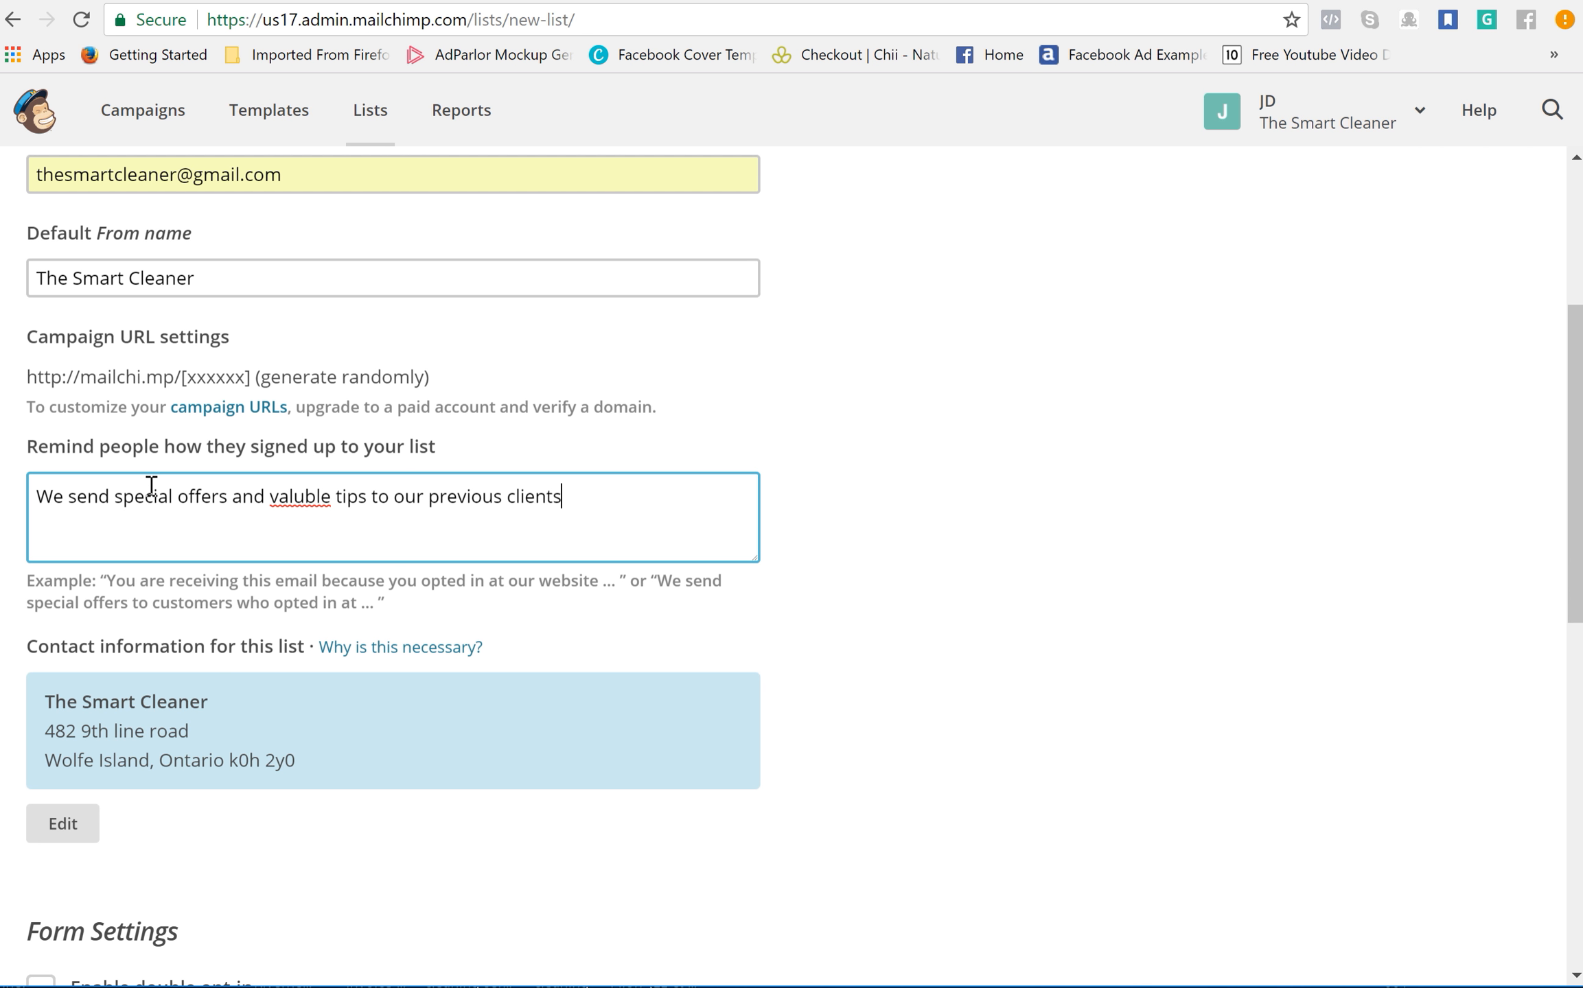
- Correct the misspelled word to "valuable" and finish the reminder sentence with "who opted in with their email"
left_click(305, 496)
right_click(305, 496)
left_click(374, 516)
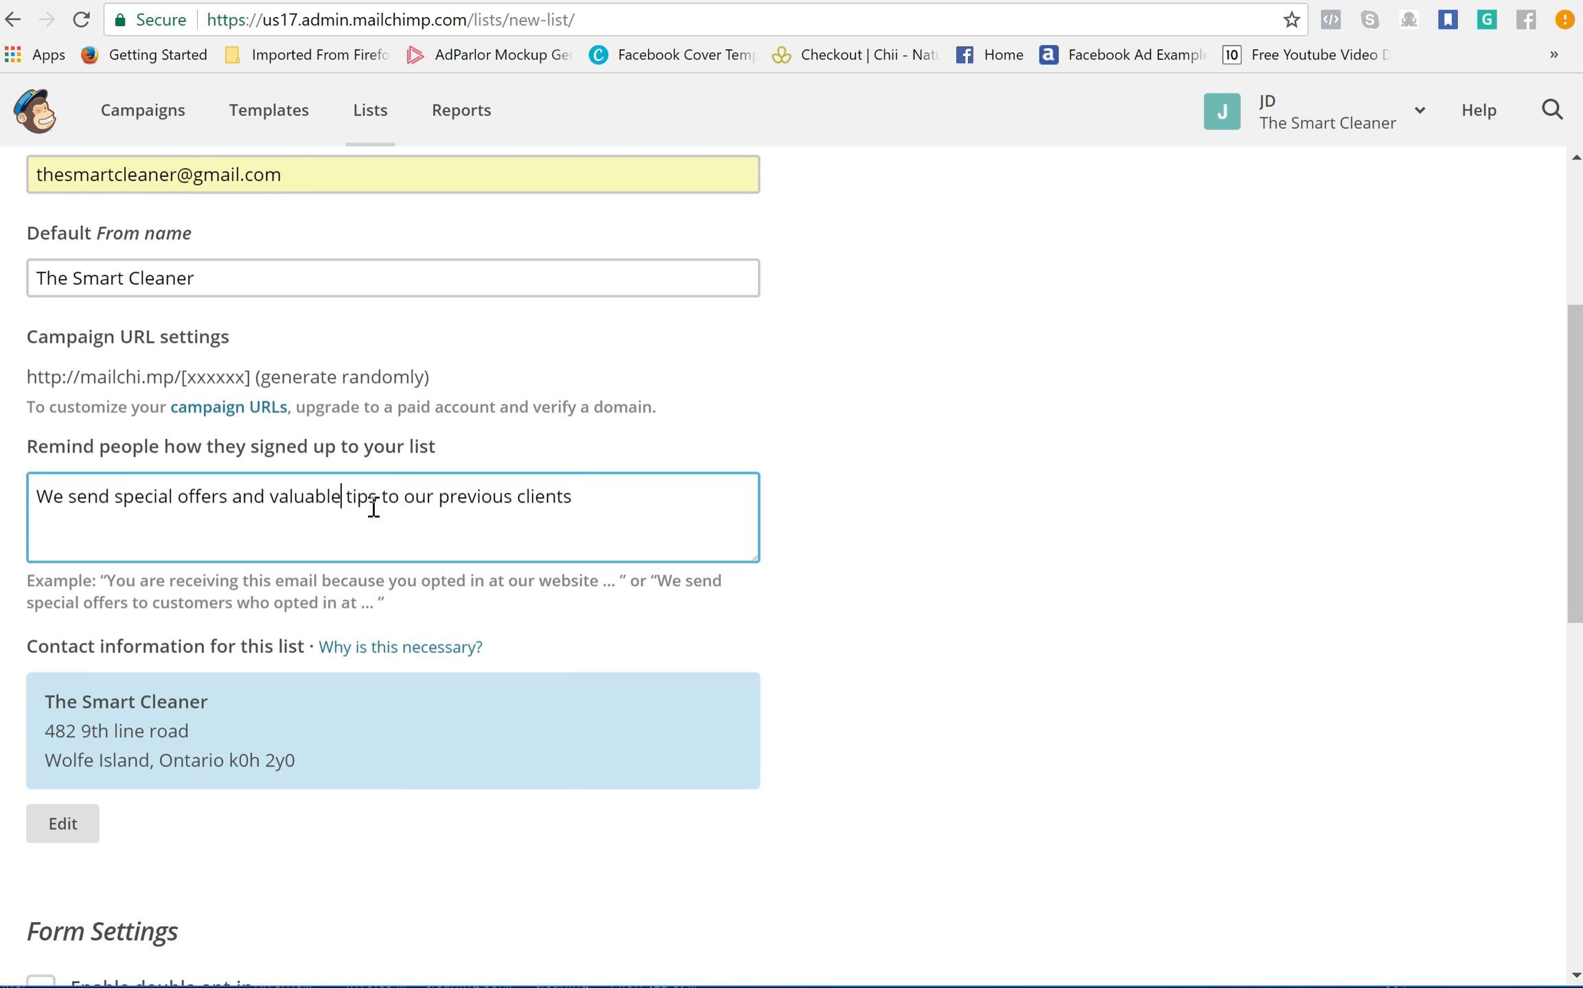
left_click(577, 496)
type("who opti")
key("BackSpace")
type("ted in with their emai")
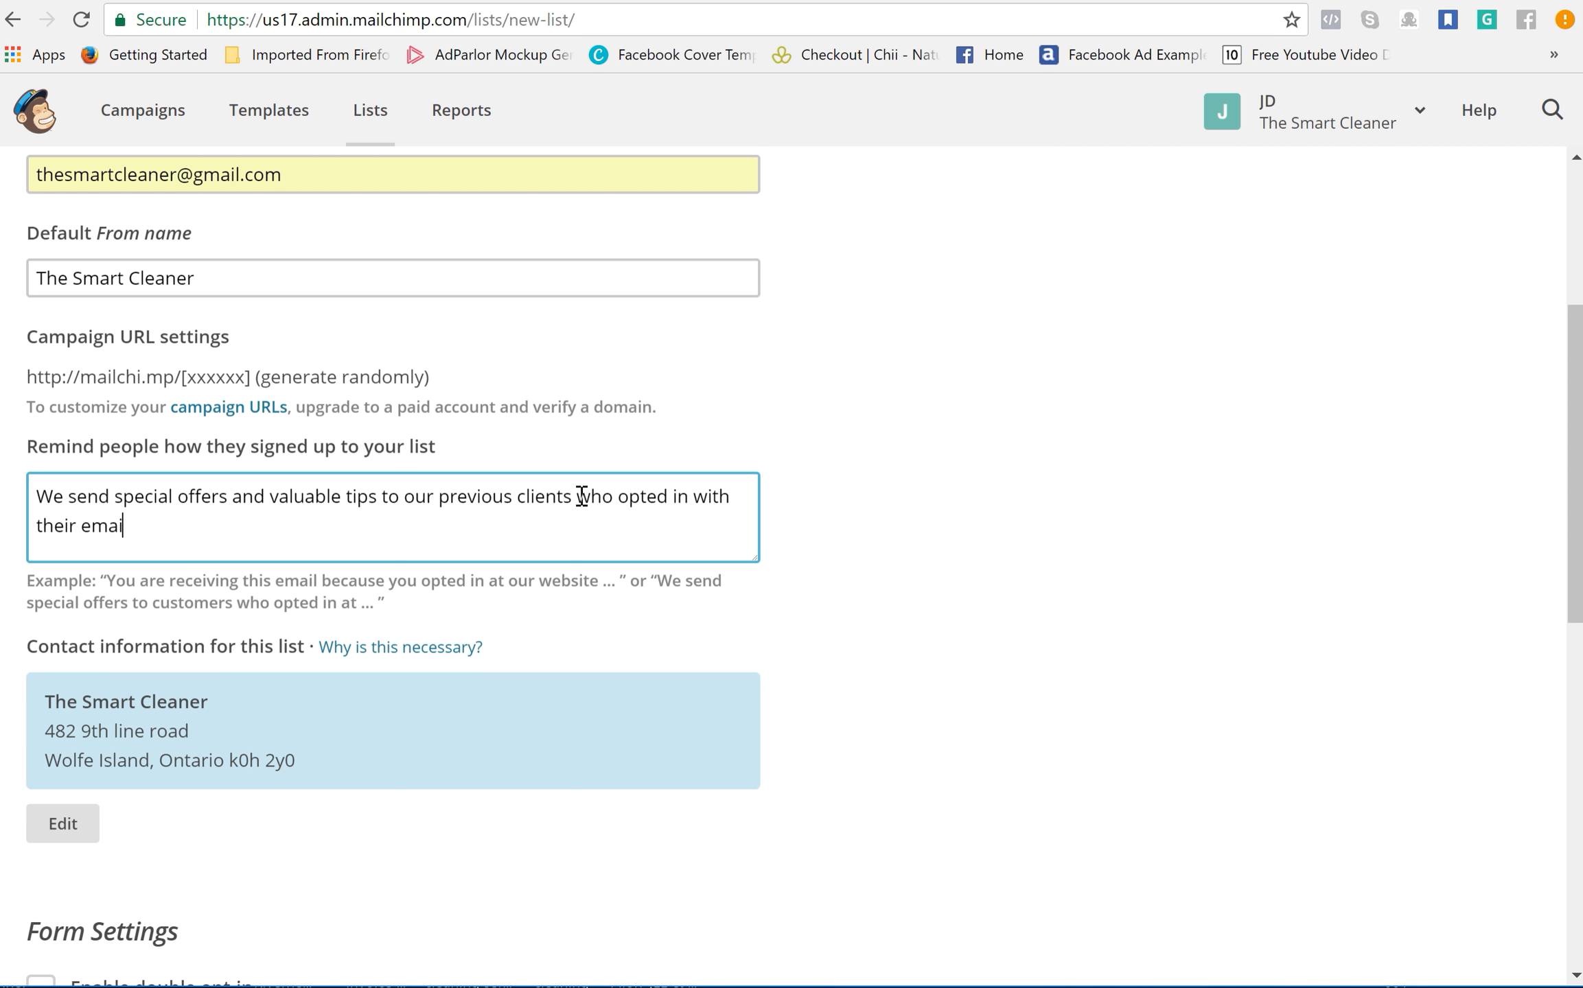
type("l")
- Enable the Daily summary notification for the list and save the new list
scroll(469, 539, "down", 2)
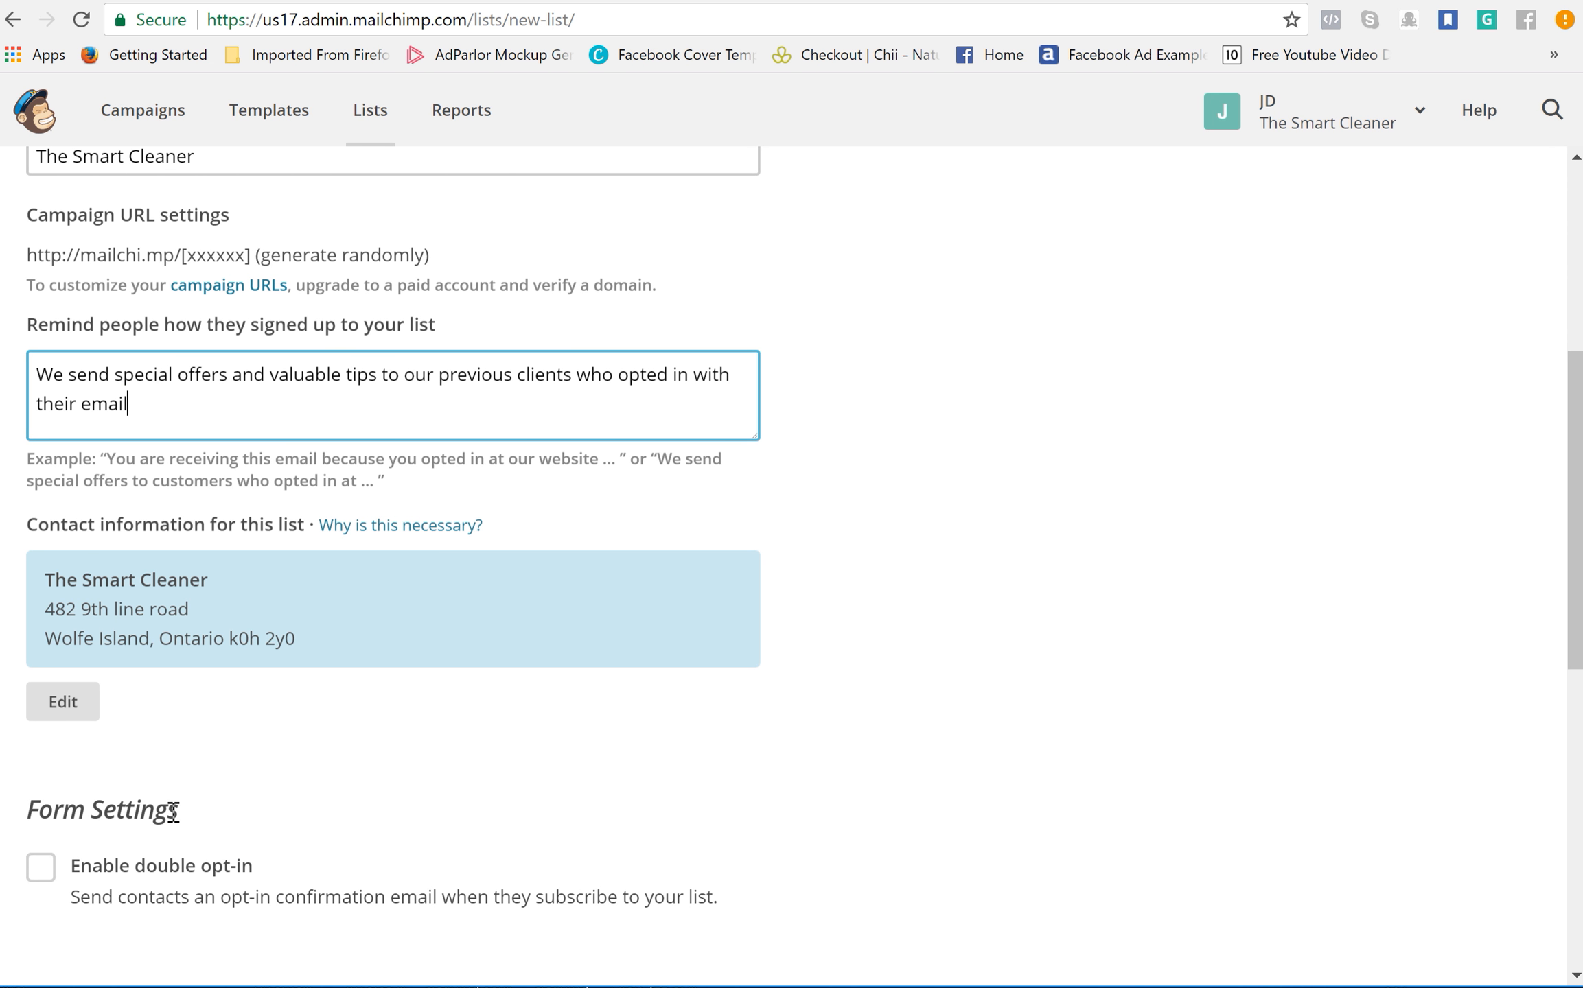
scroll(173, 813, "down", 2)
scroll(177, 822, "down", 2)
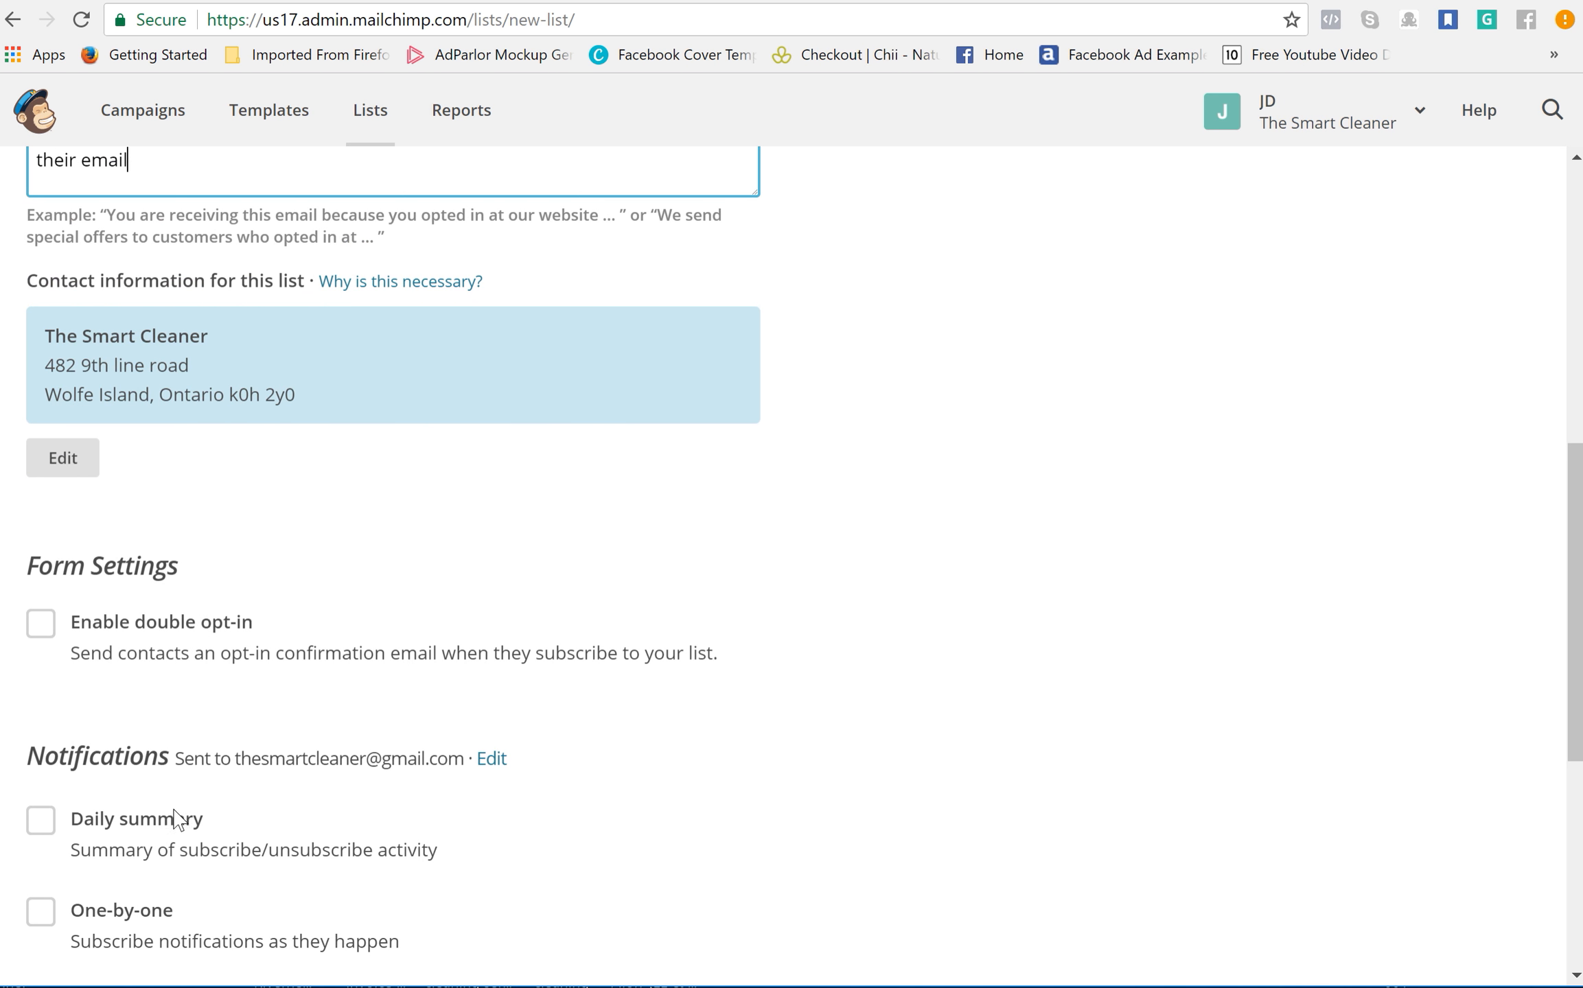
scroll(176, 821, "down", 1)
scroll(176, 806, "up", 12)
scroll(1248, 556, "down", 6)
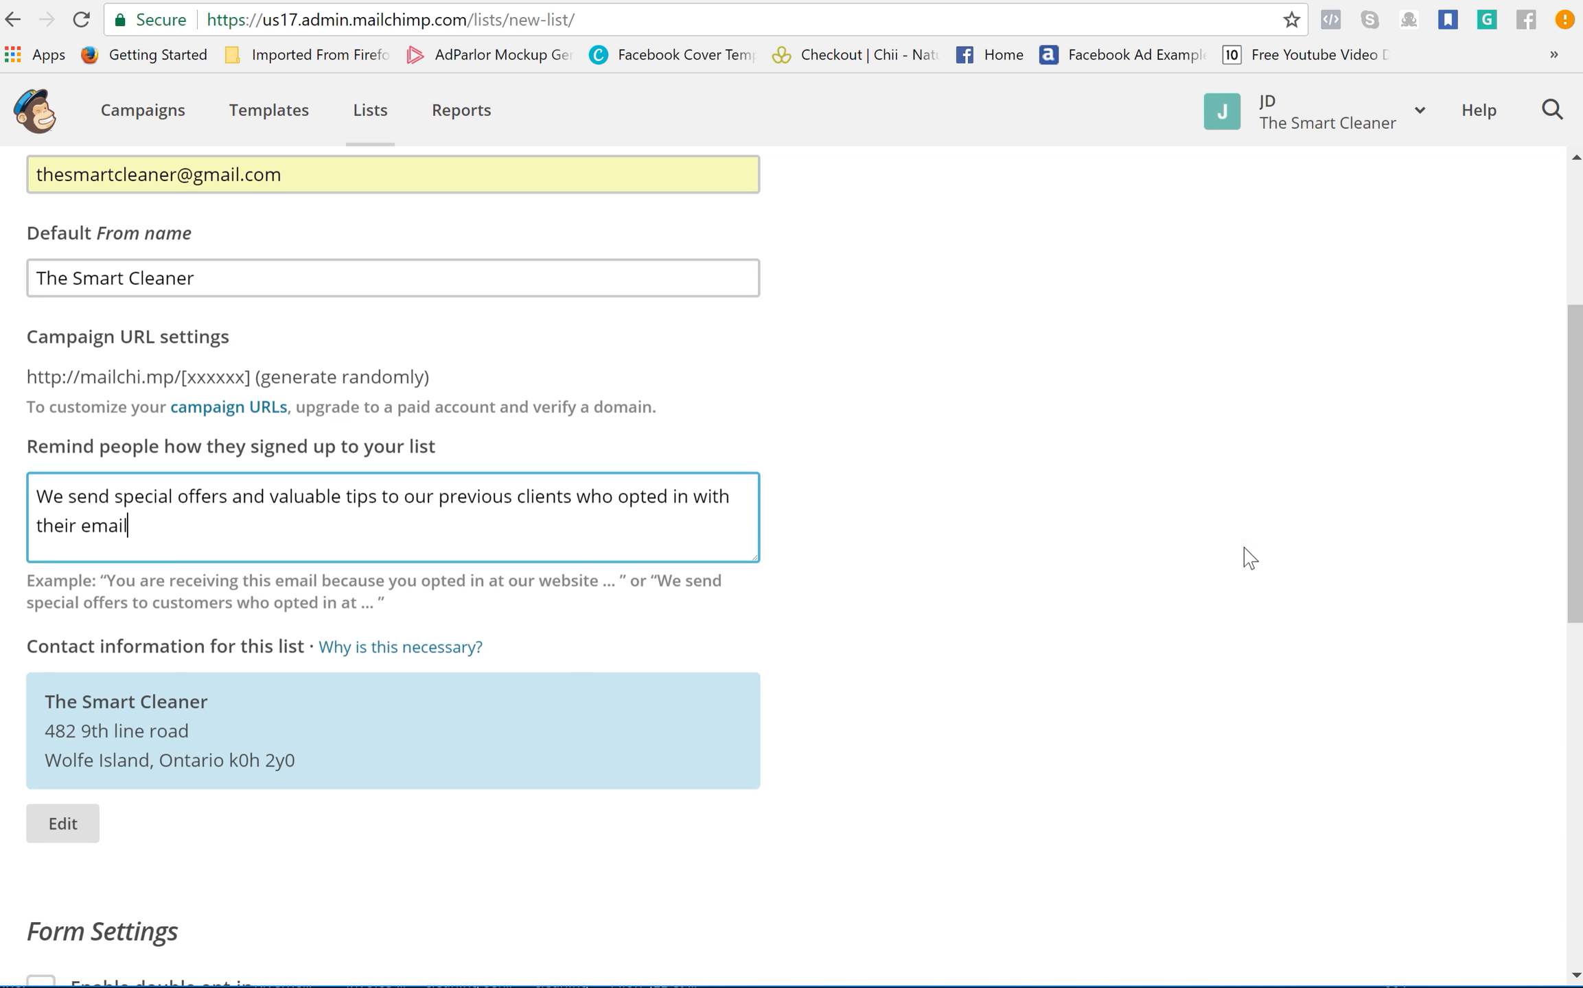
left_click_drag(1578, 473, 1578, 696)
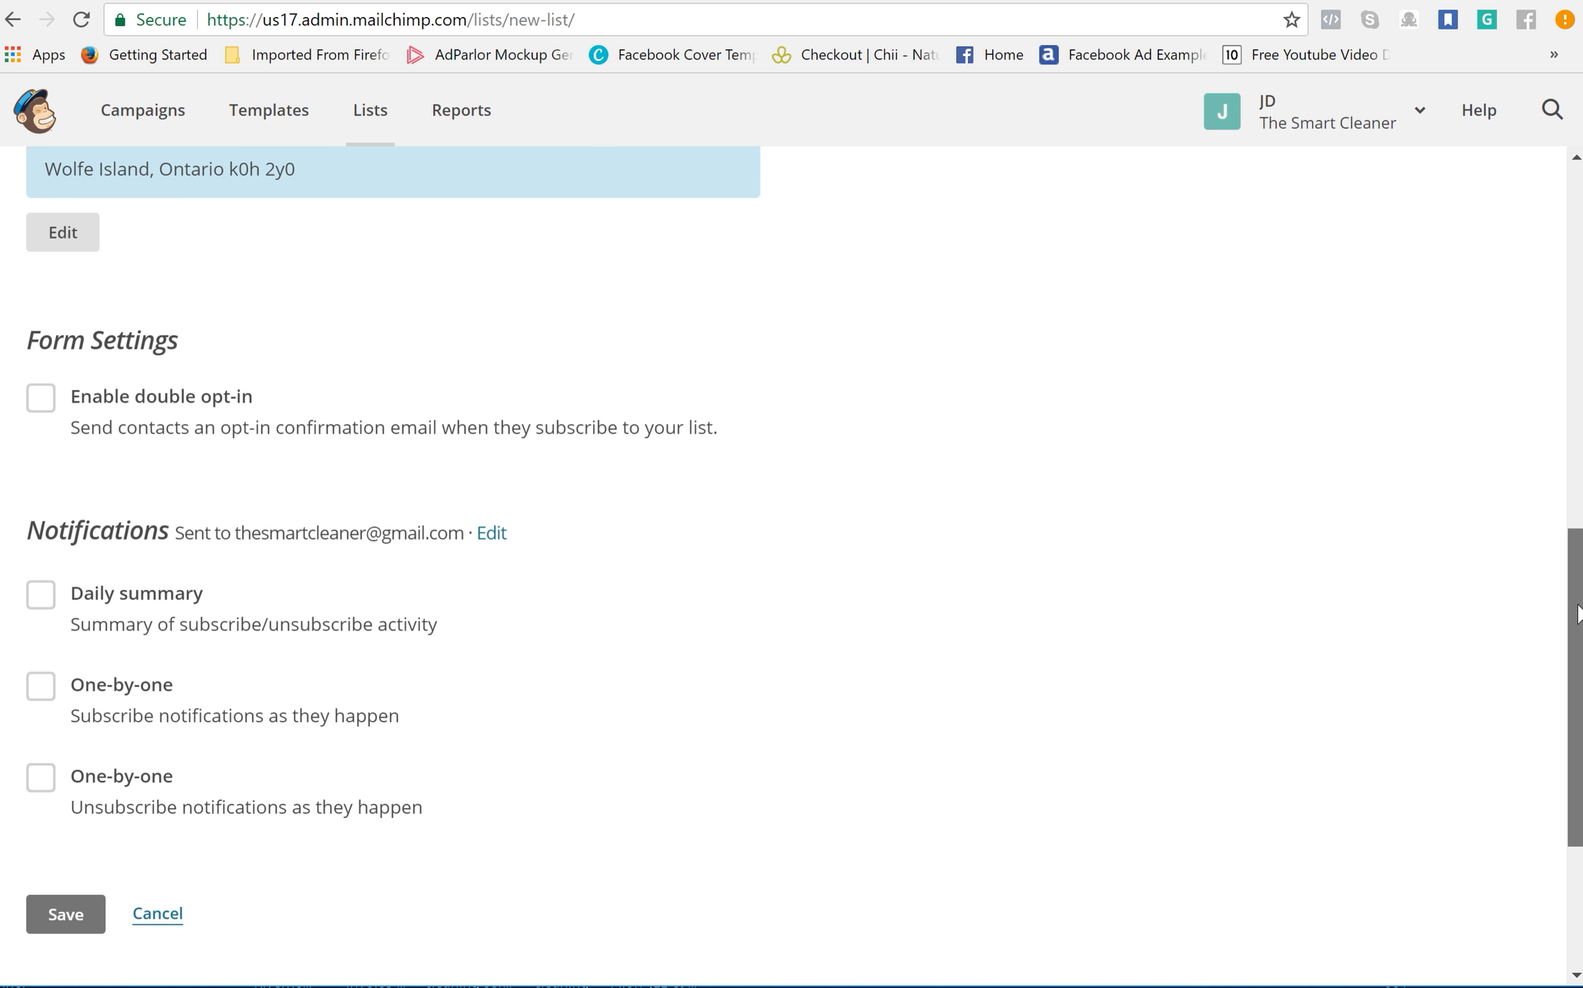
scroll(1578, 604, "down", 3)
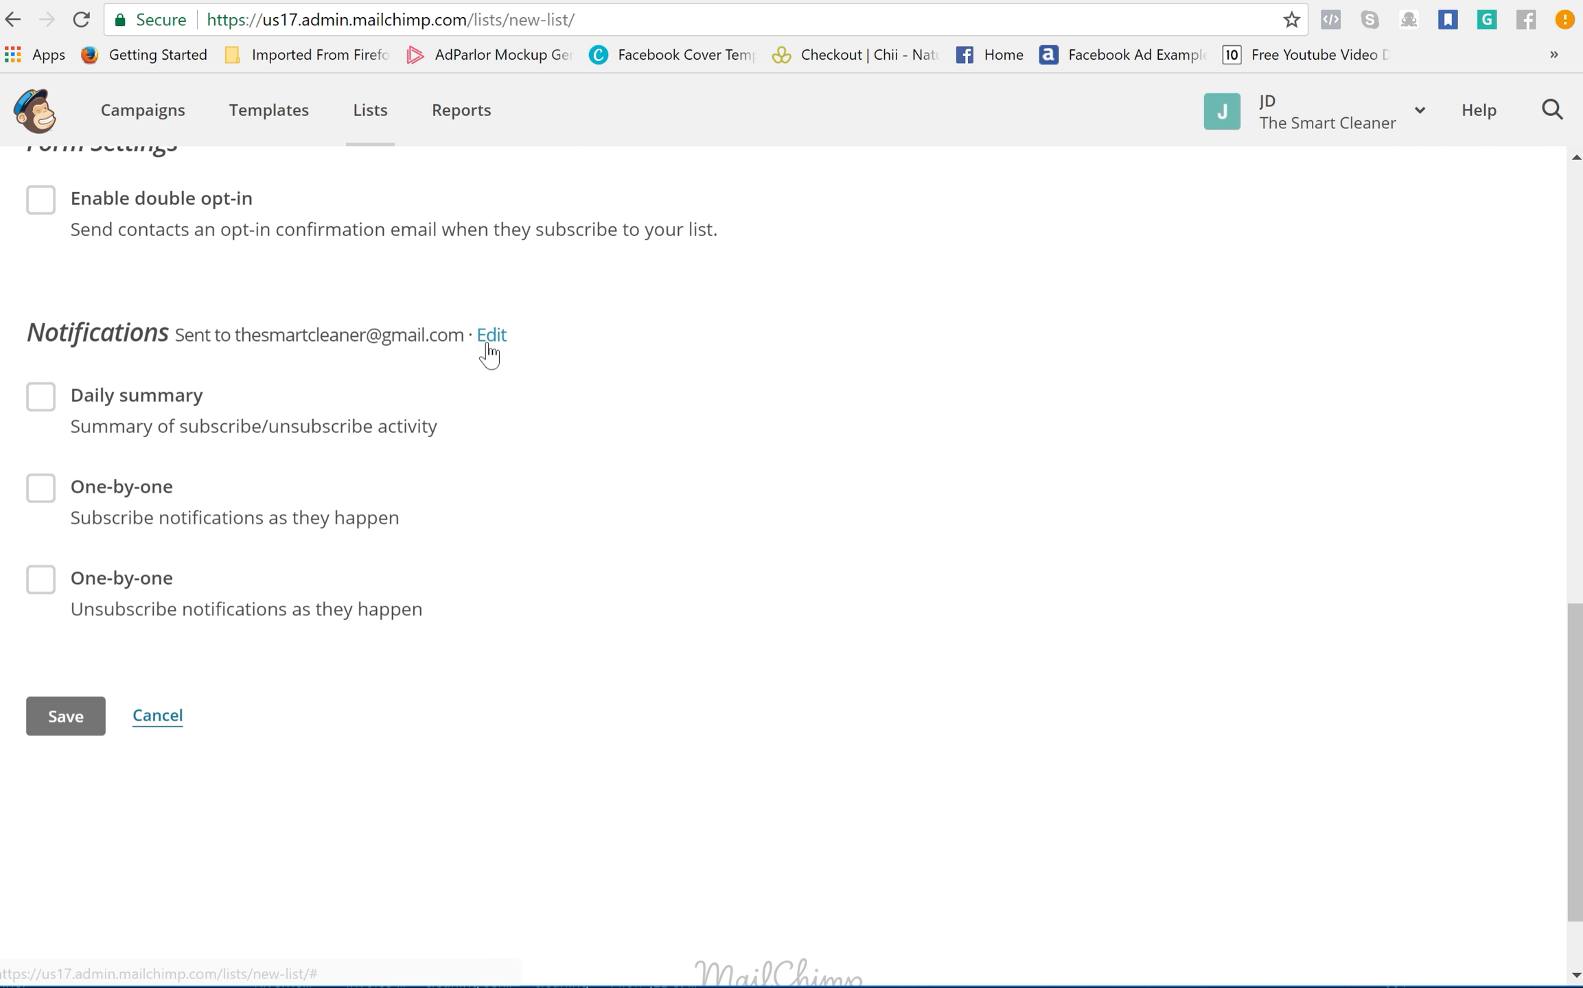
left_click(50, 405)
left_click(69, 727)
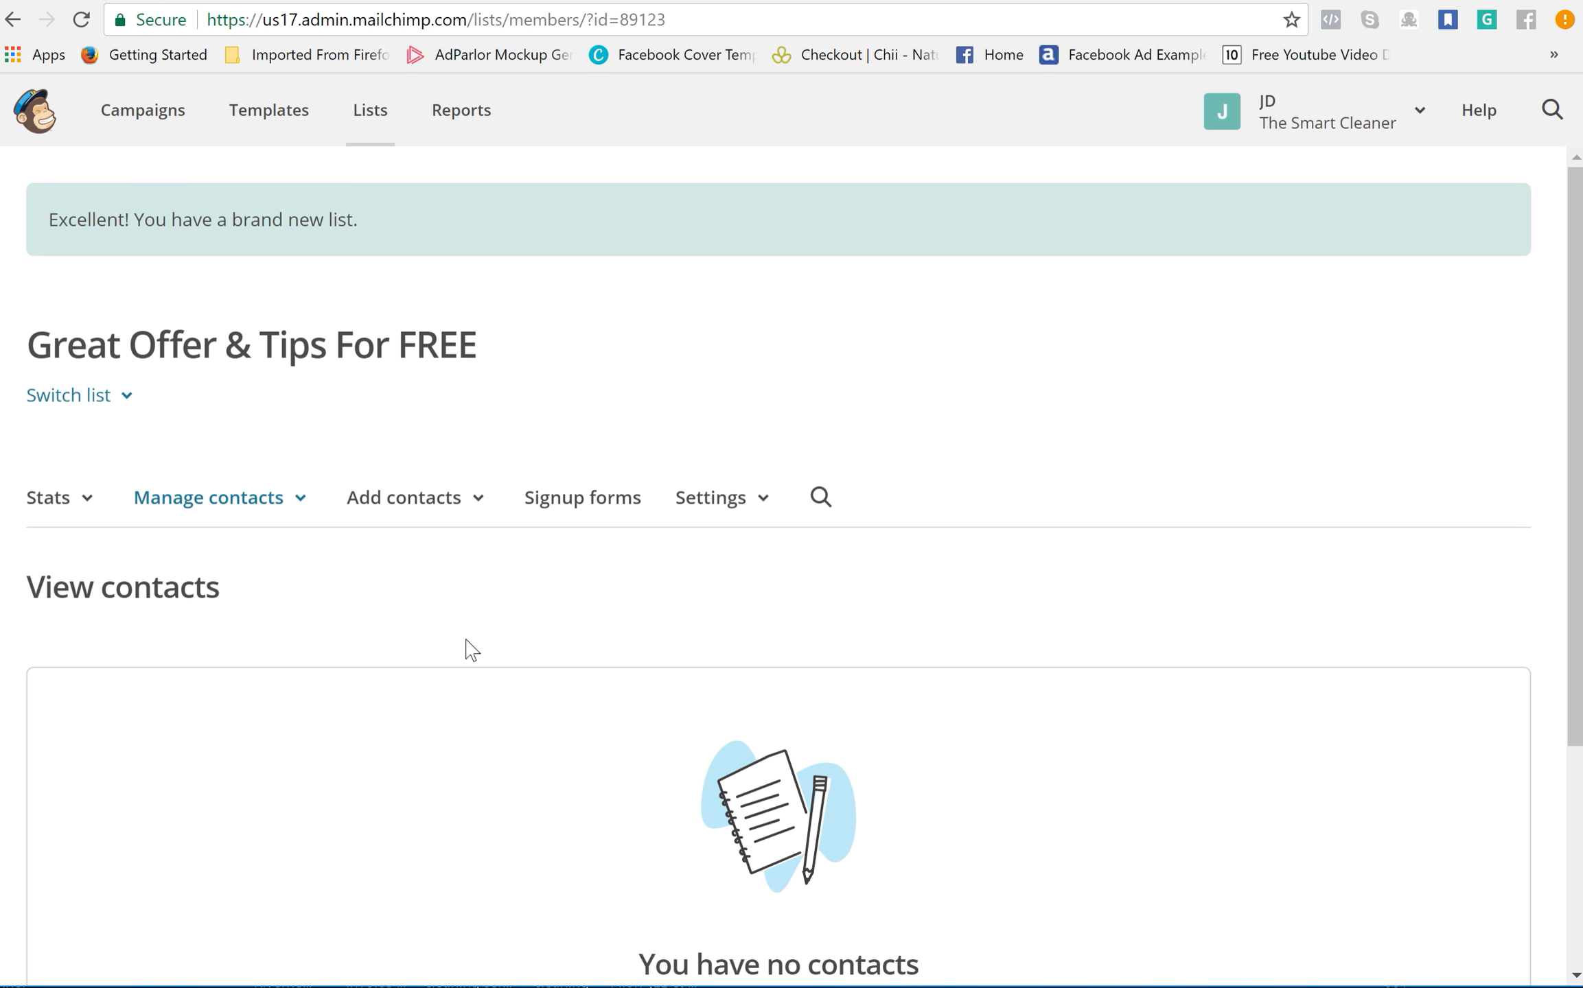
- Try to import contacts into the new list with the Copy/paste from file option, then cancel the file selection
scroll(472, 642, "down", 5)
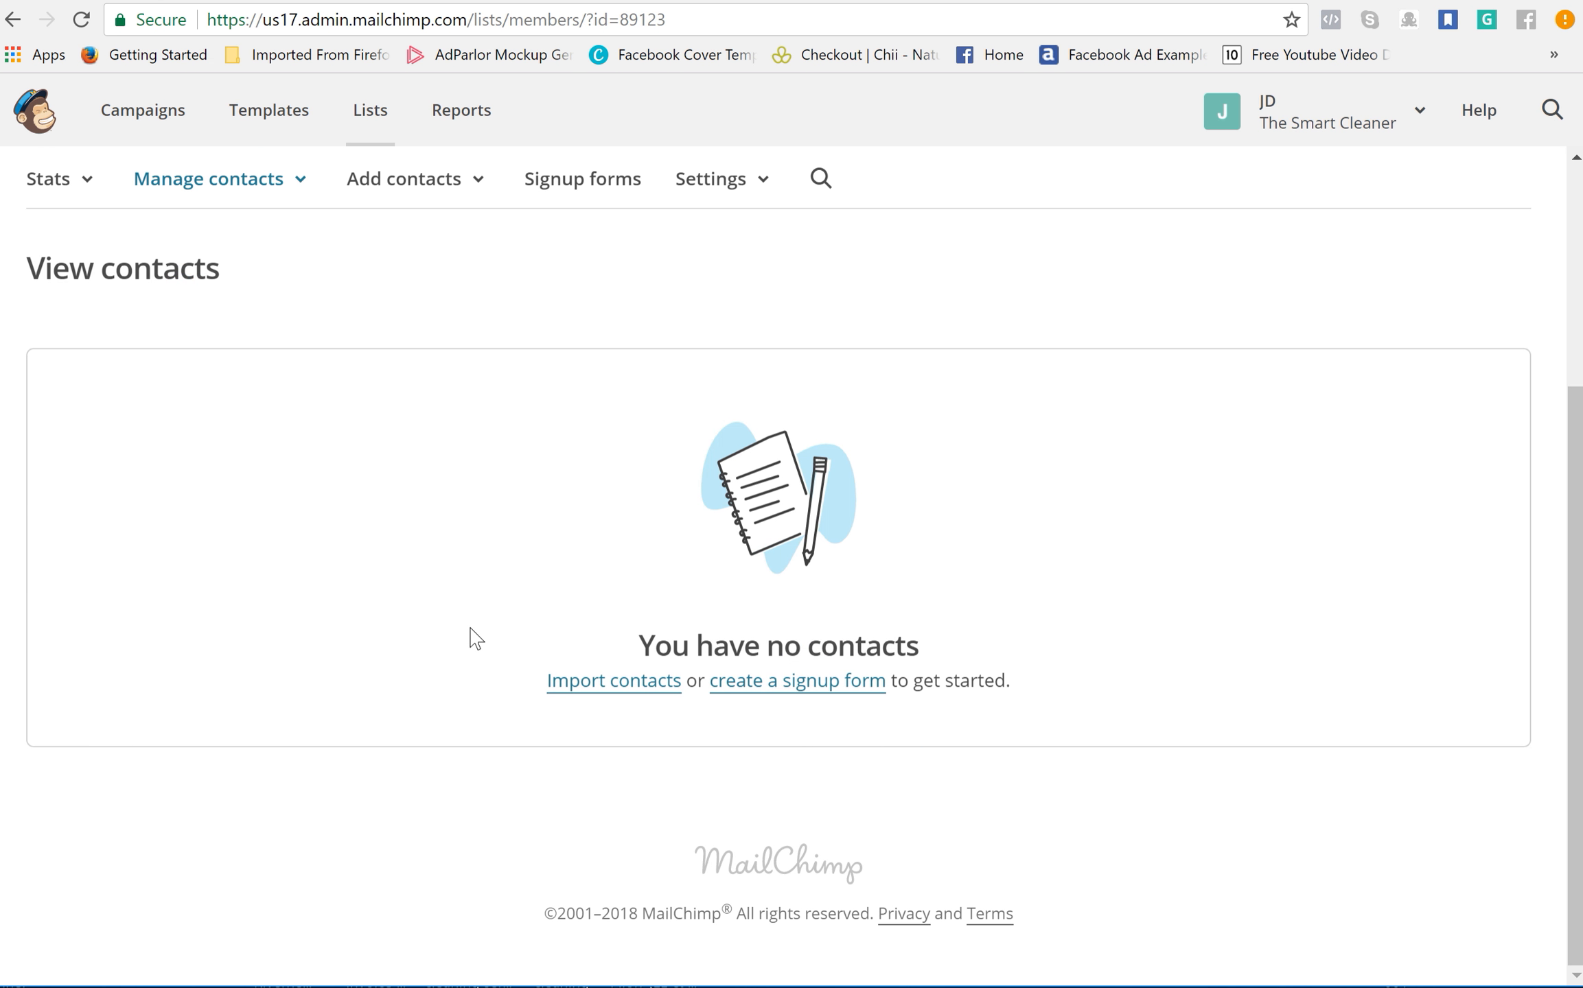
scroll(474, 639, "up", 3)
scroll(474, 639, "down", 3)
left_click(606, 683)
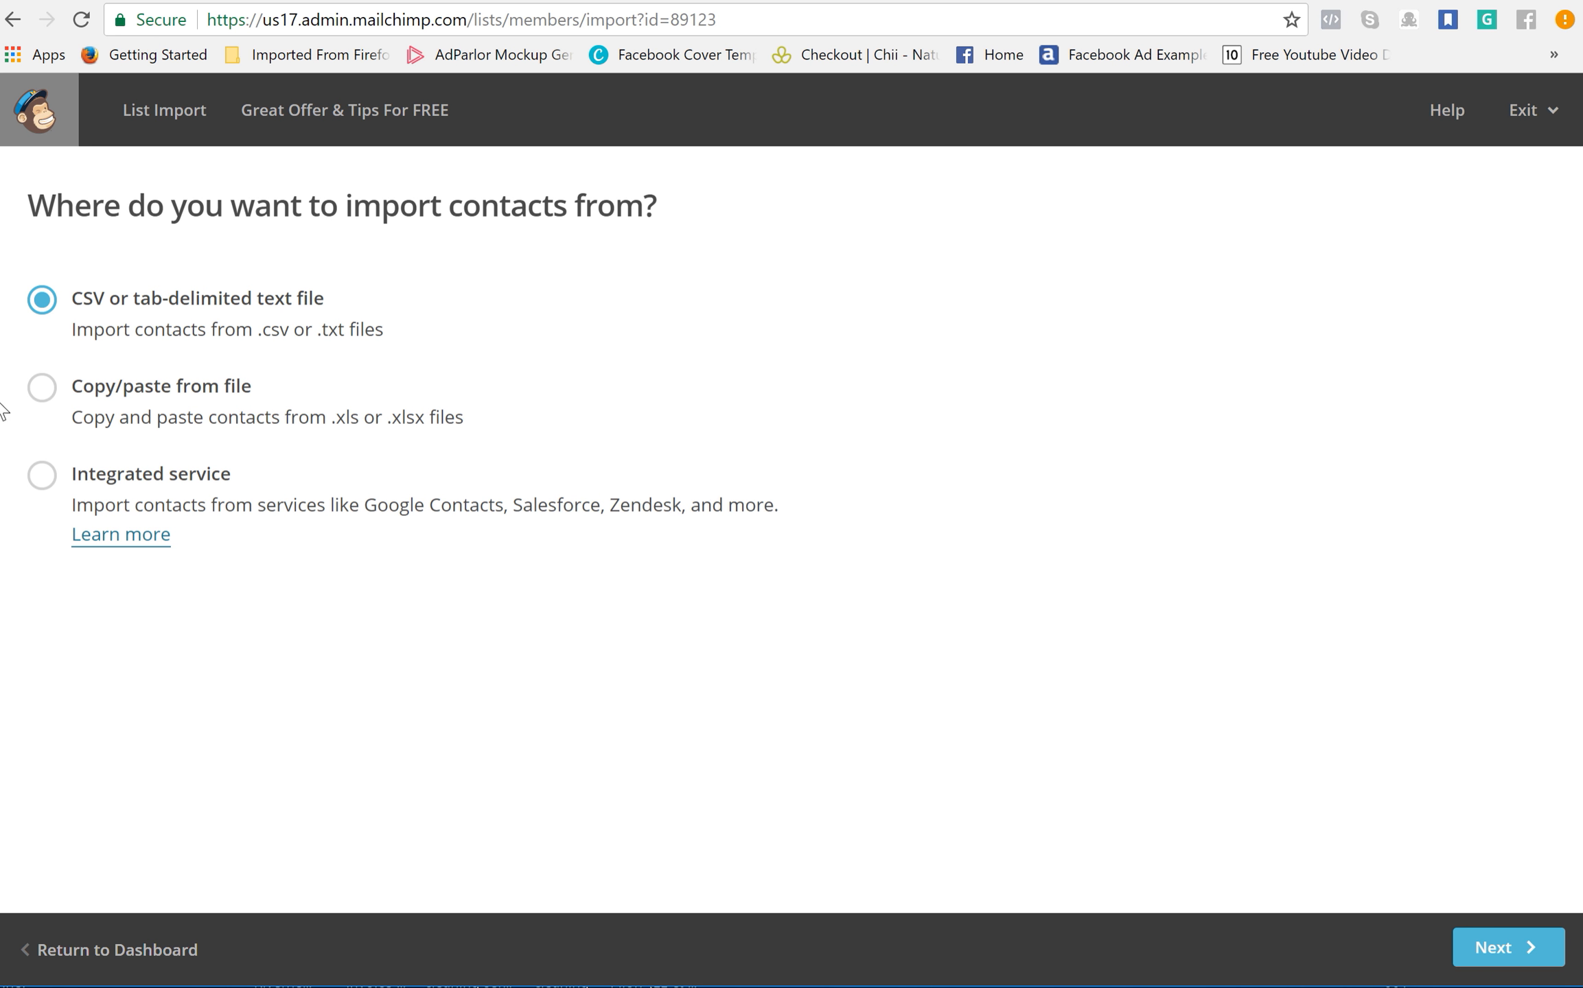
left_click(51, 397)
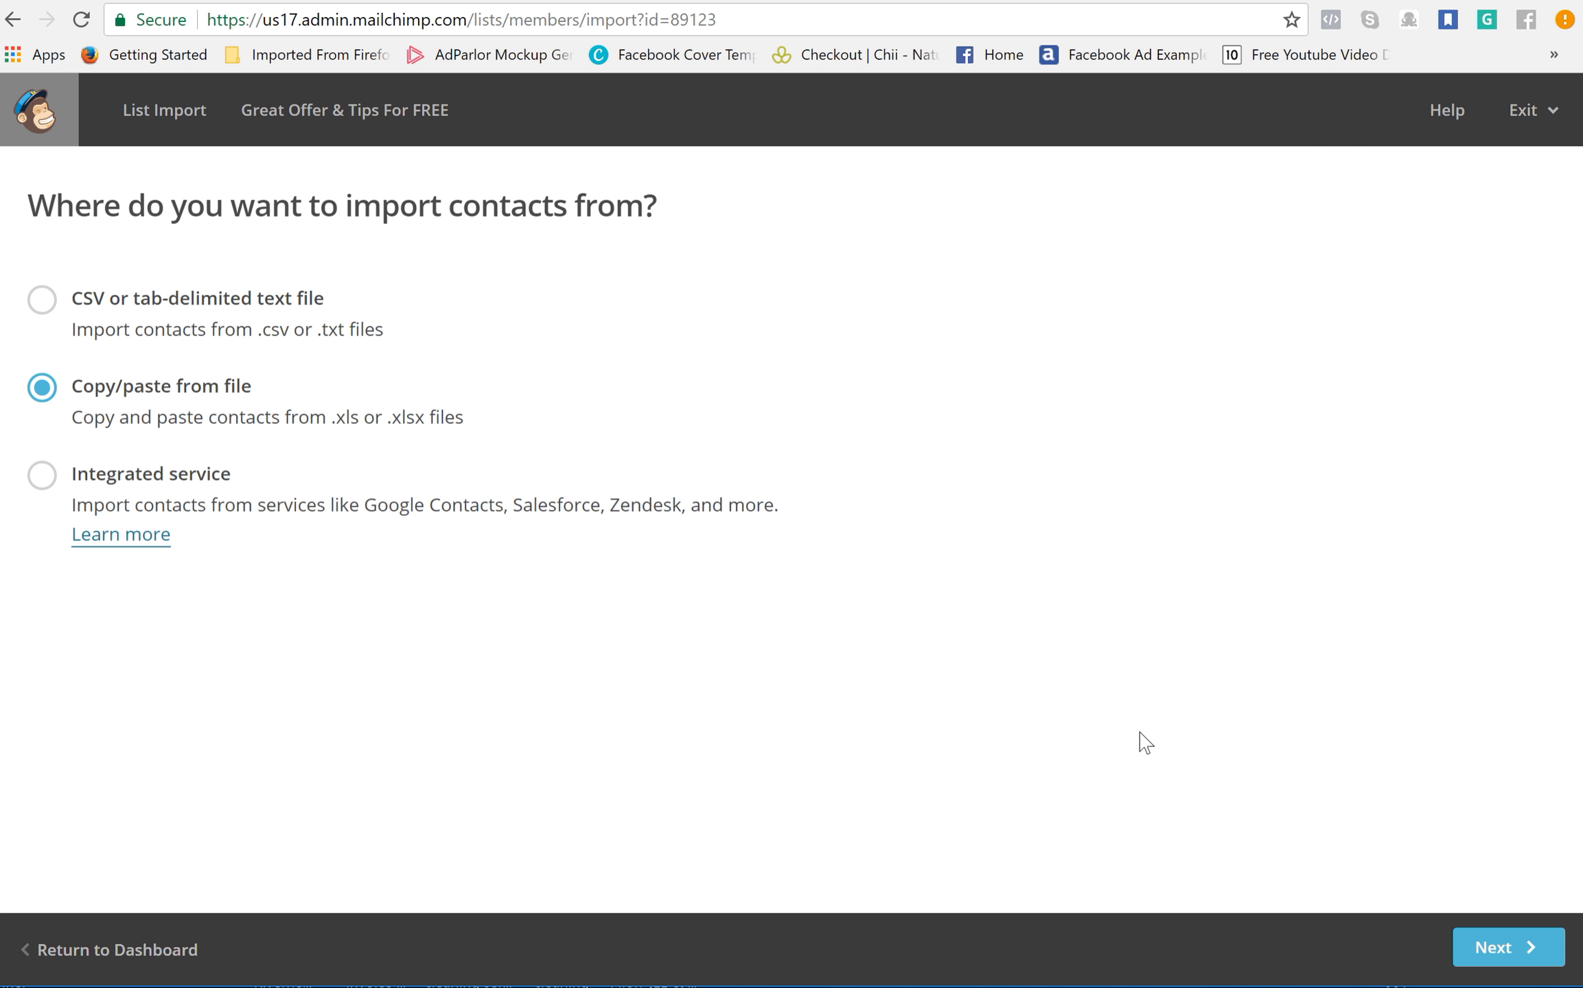
left_click(1517, 956)
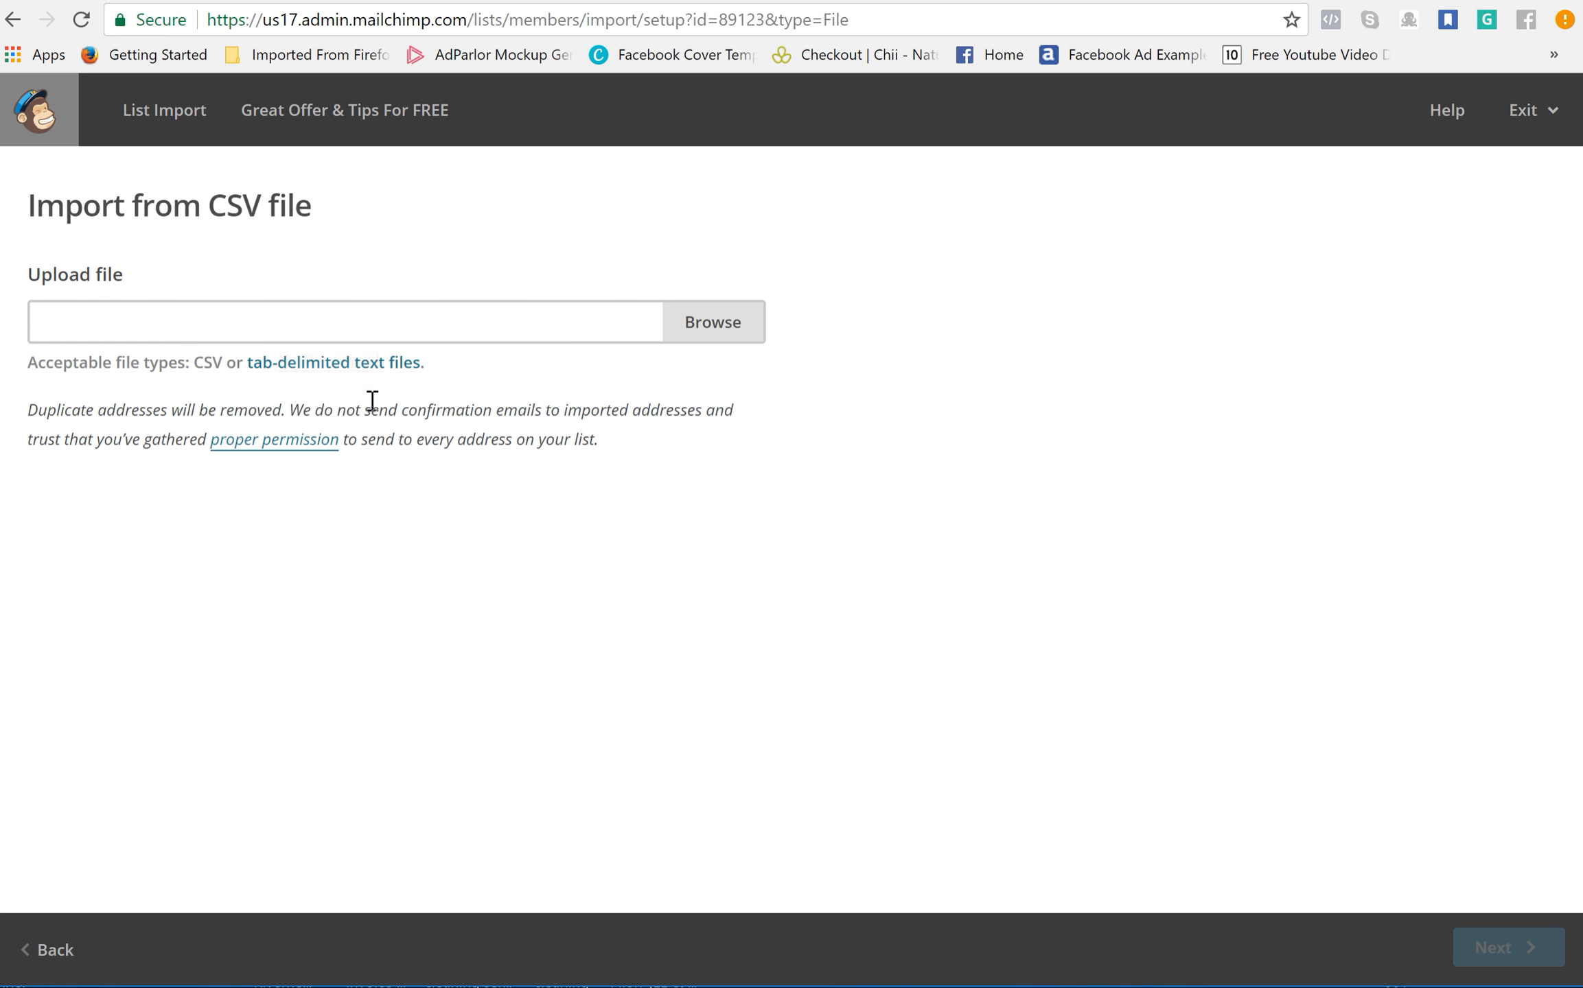
left_click(212, 321)
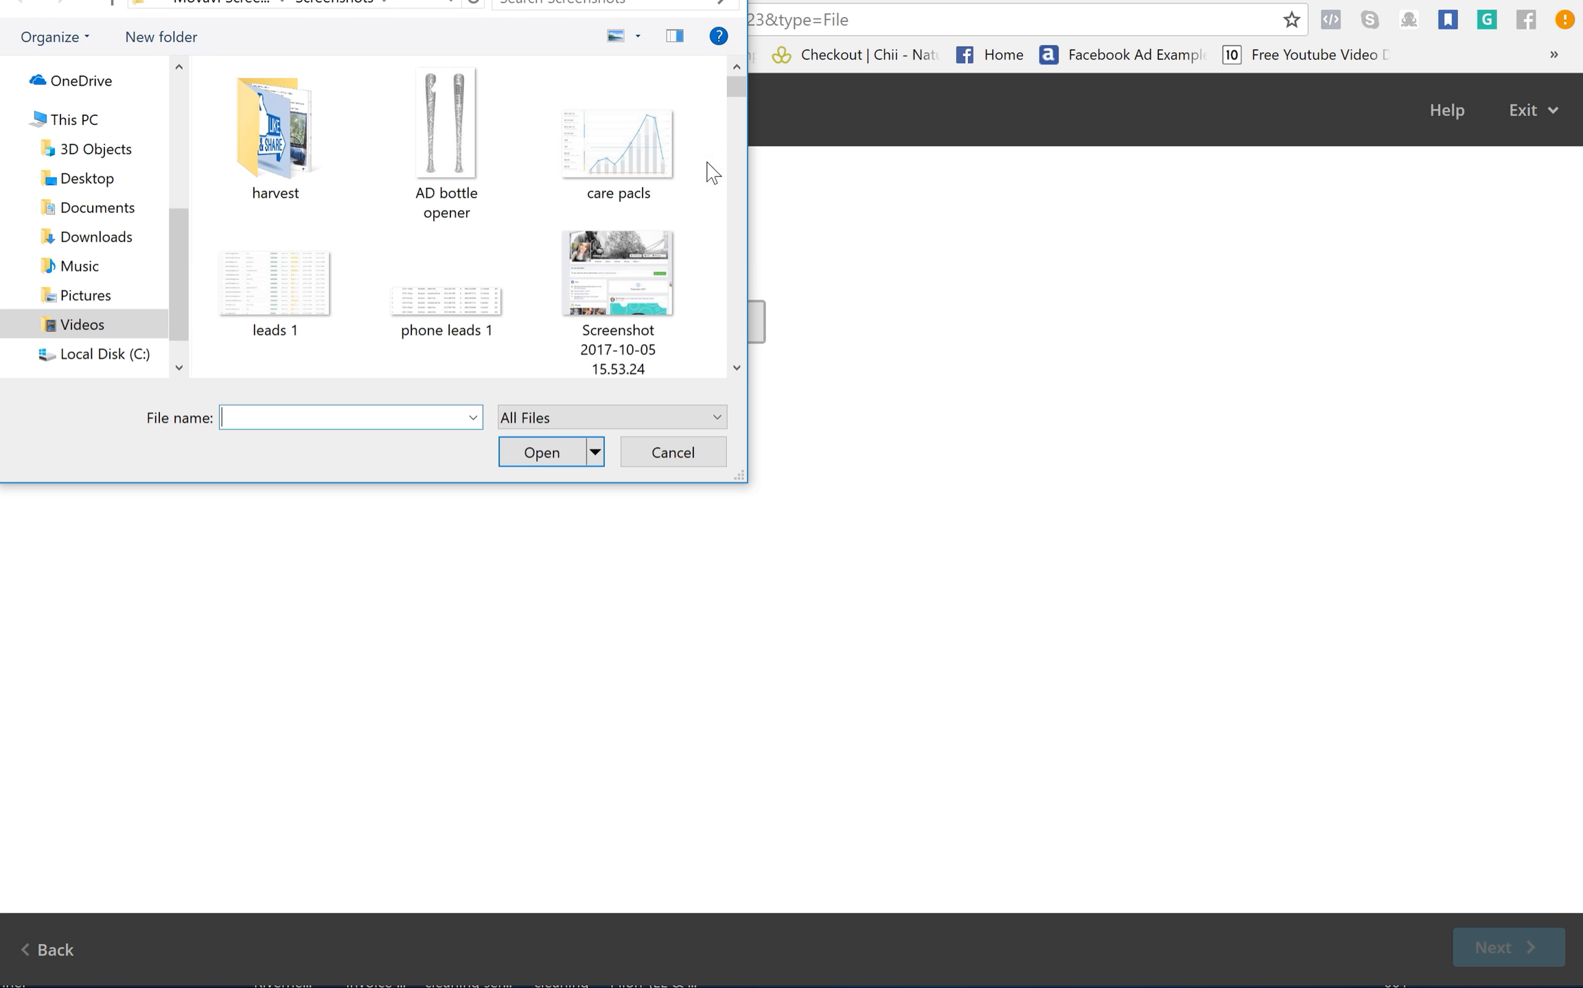
key("Escape")
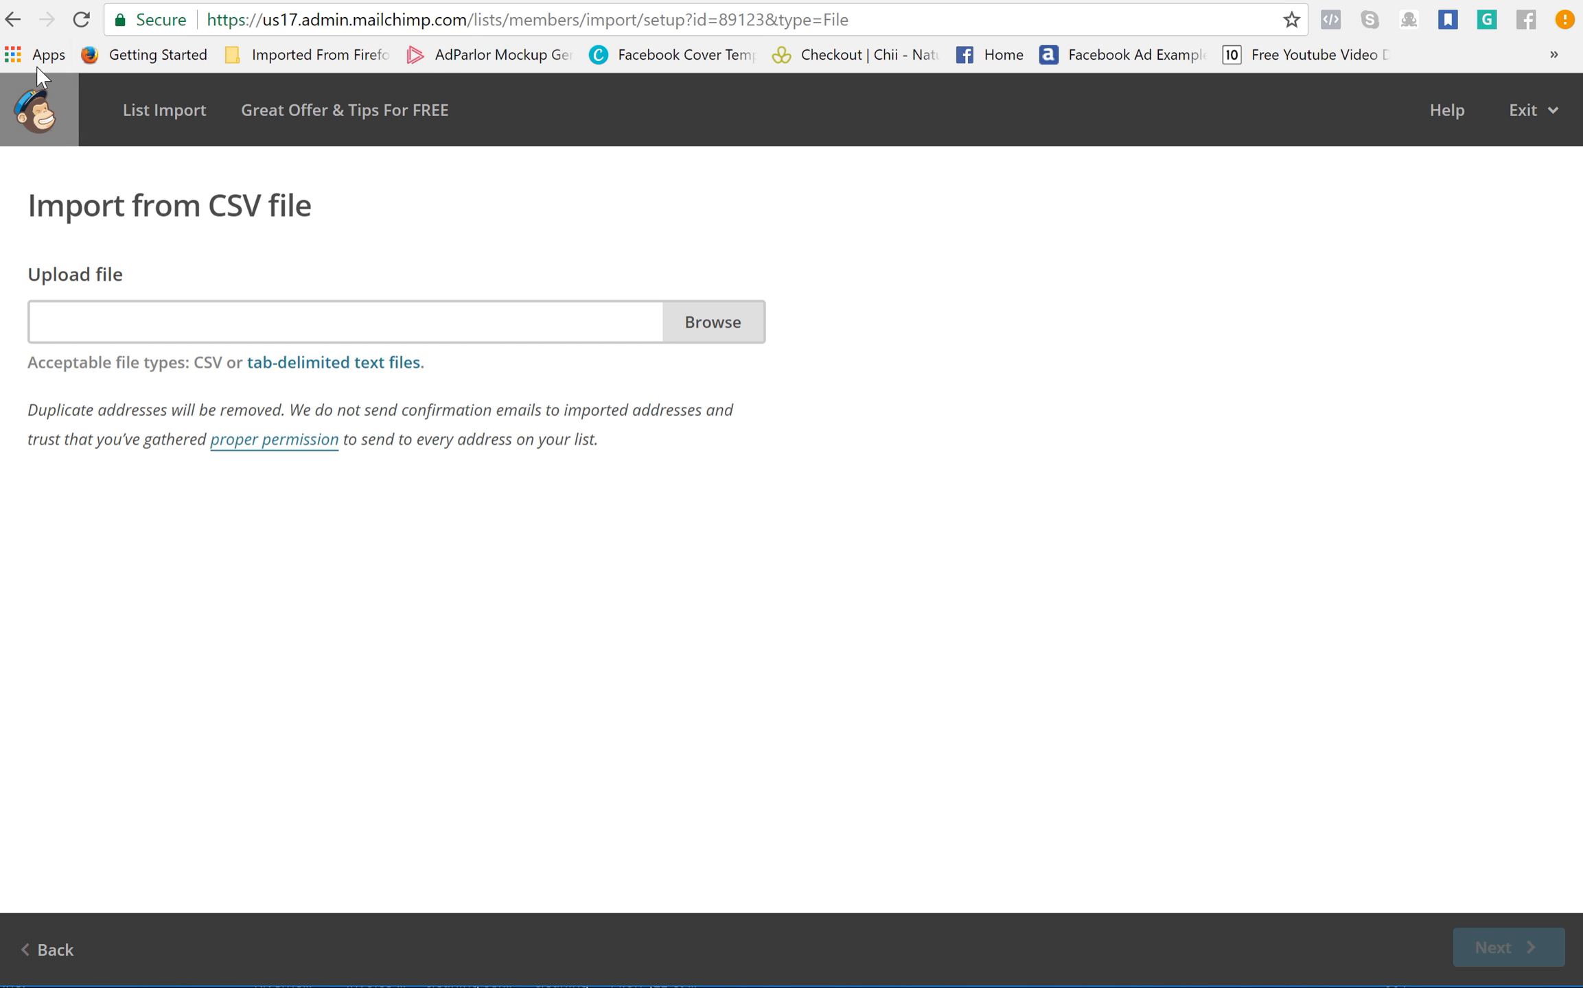
- Retry the contact import with the Copy/paste from file option, then abandon it and return to the Lists page
left_click(14, 21)
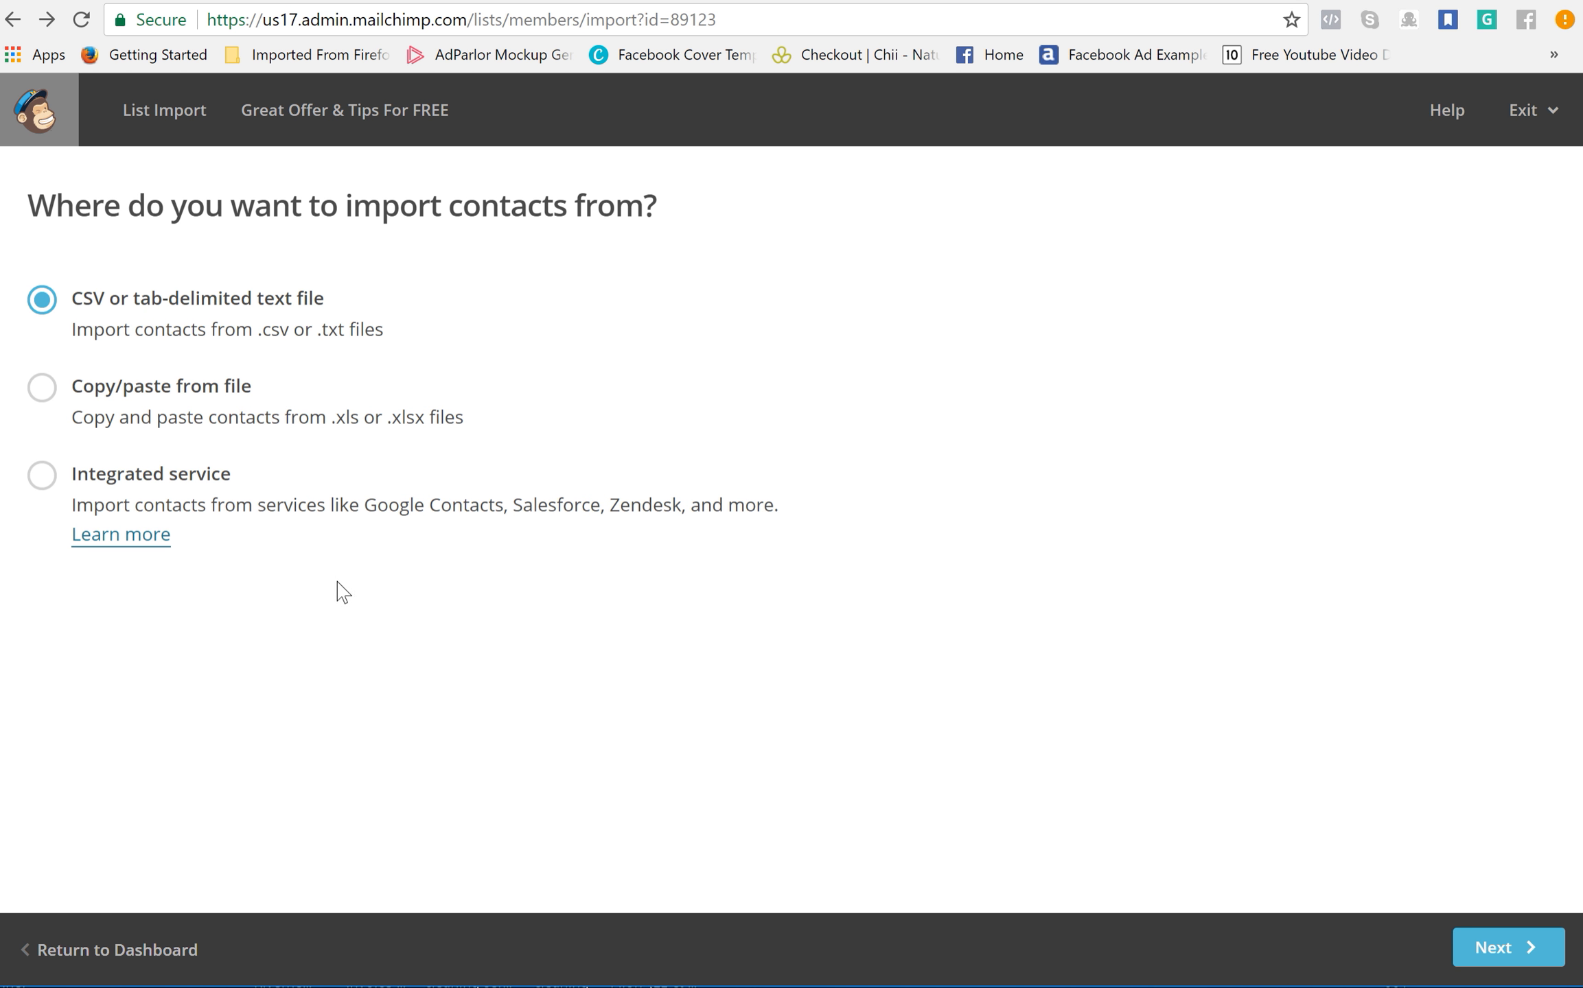
left_click(41, 388)
left_click(1520, 948)
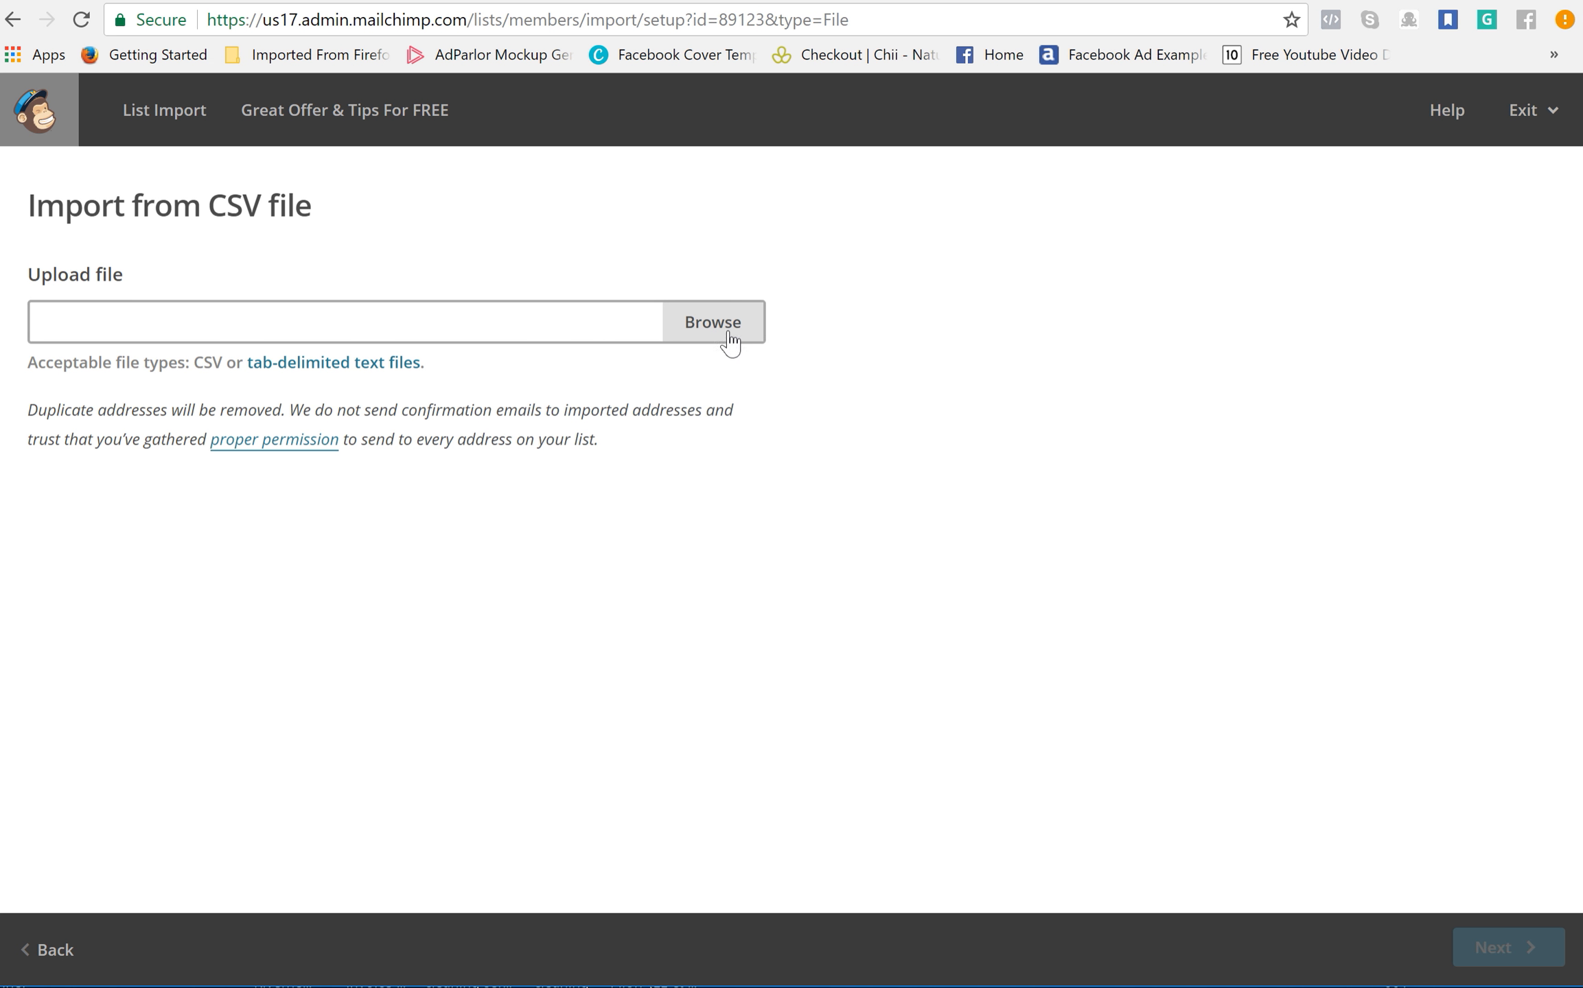
left_click(713, 322)
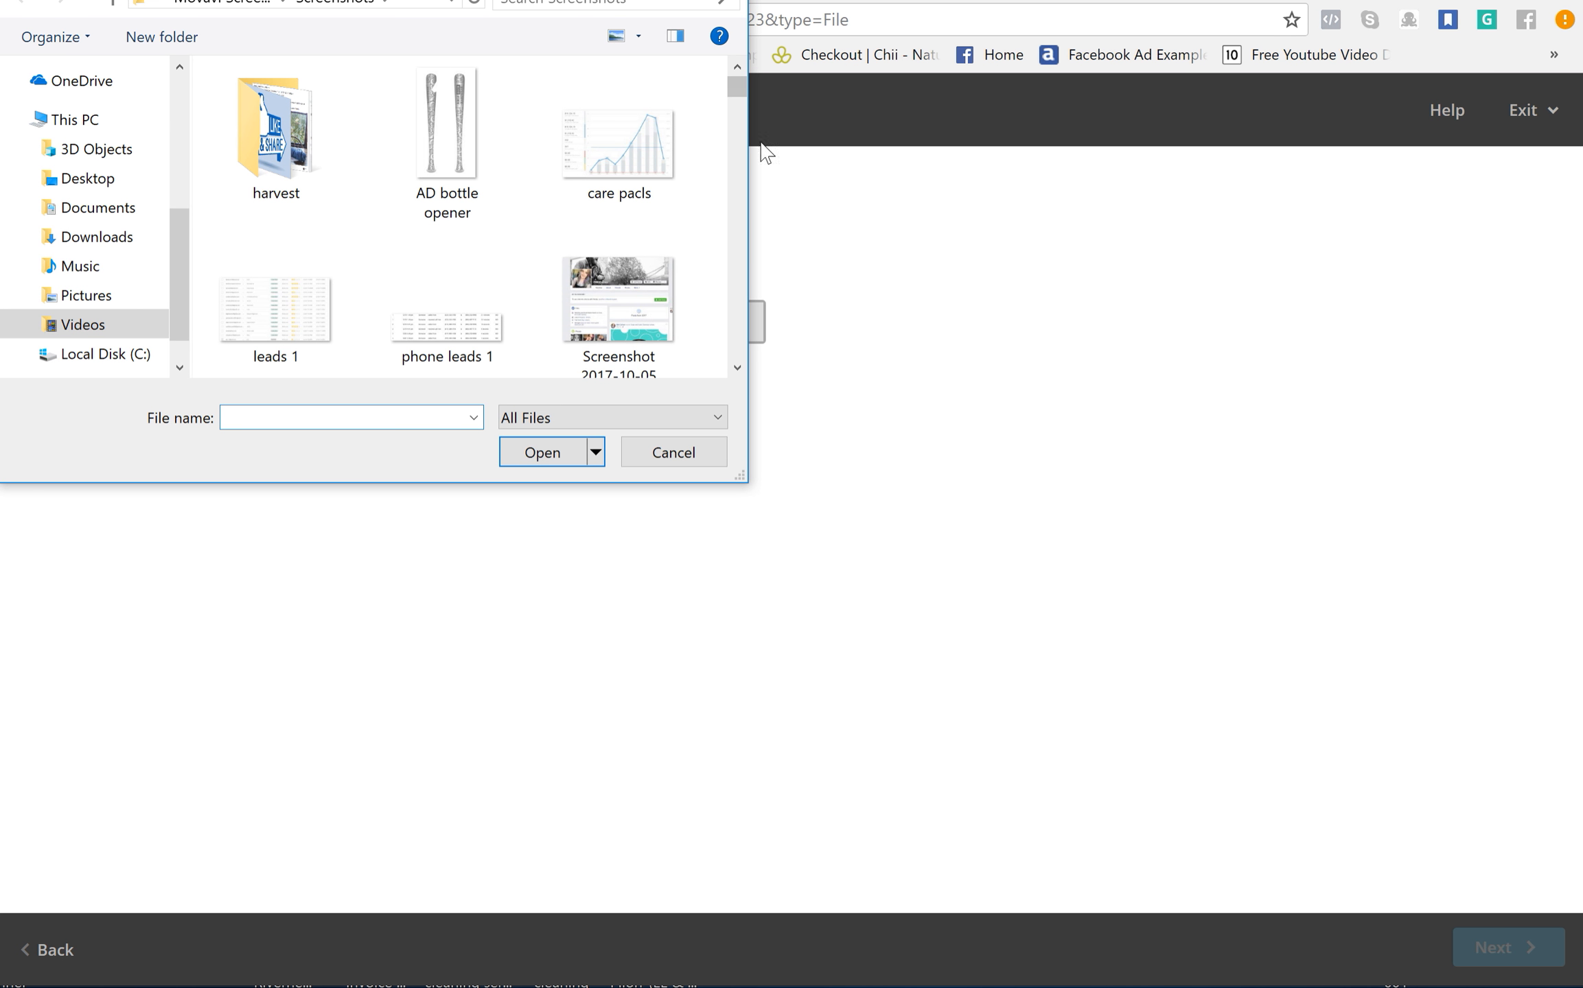
key("Escape")
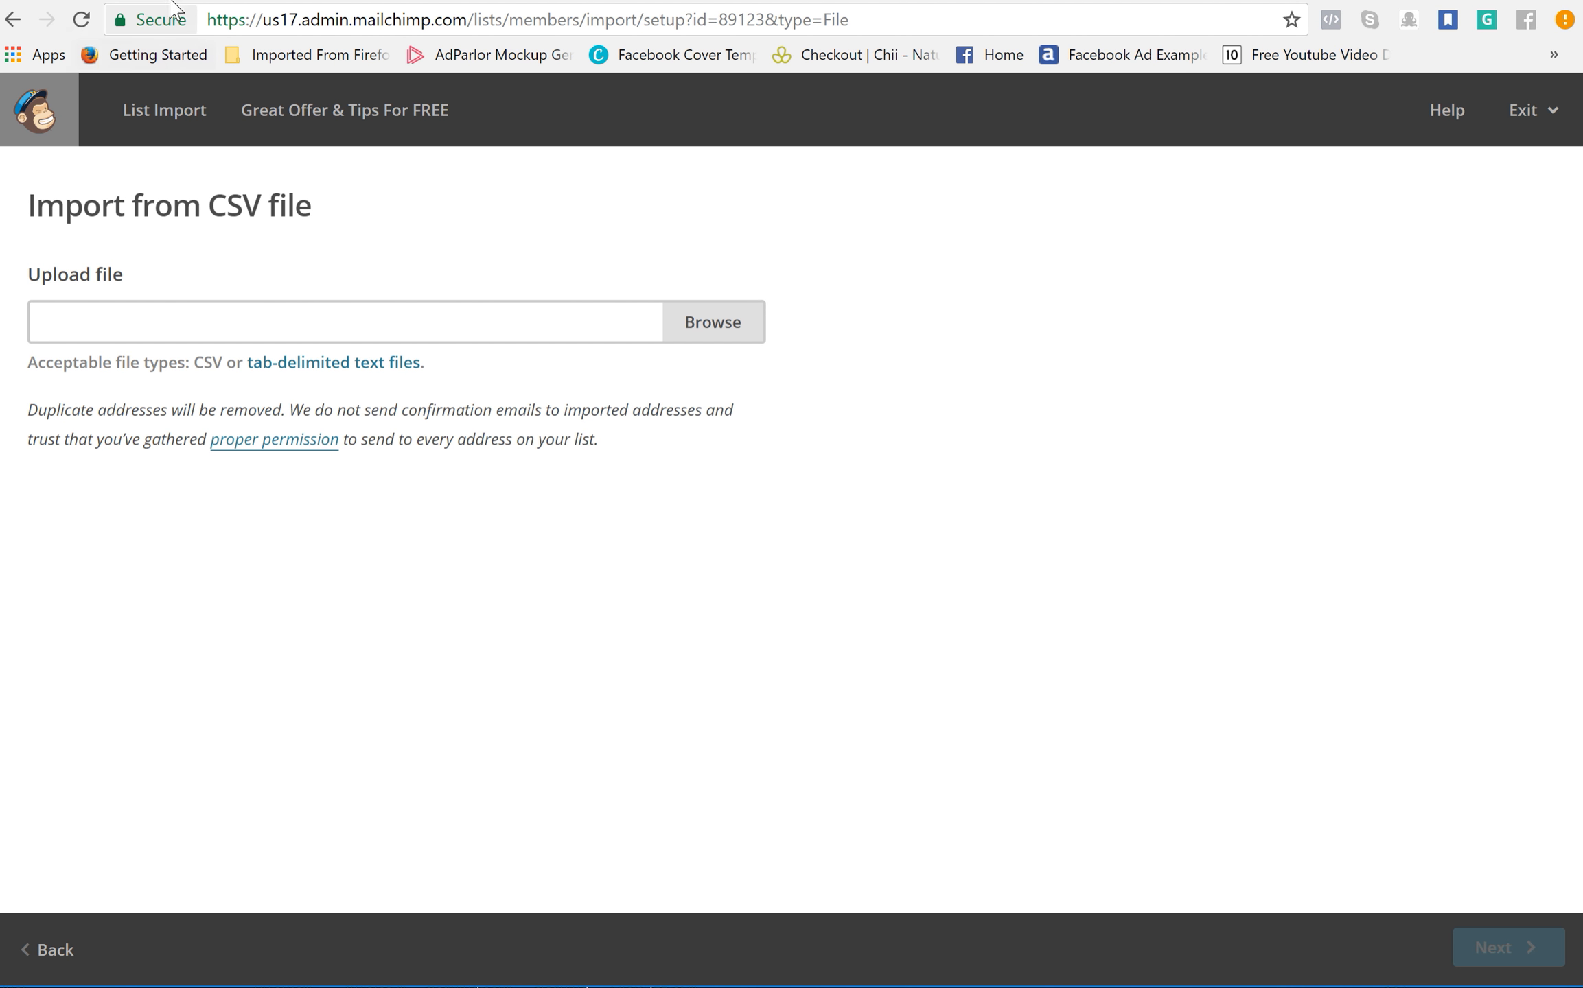
key("alt+Left")
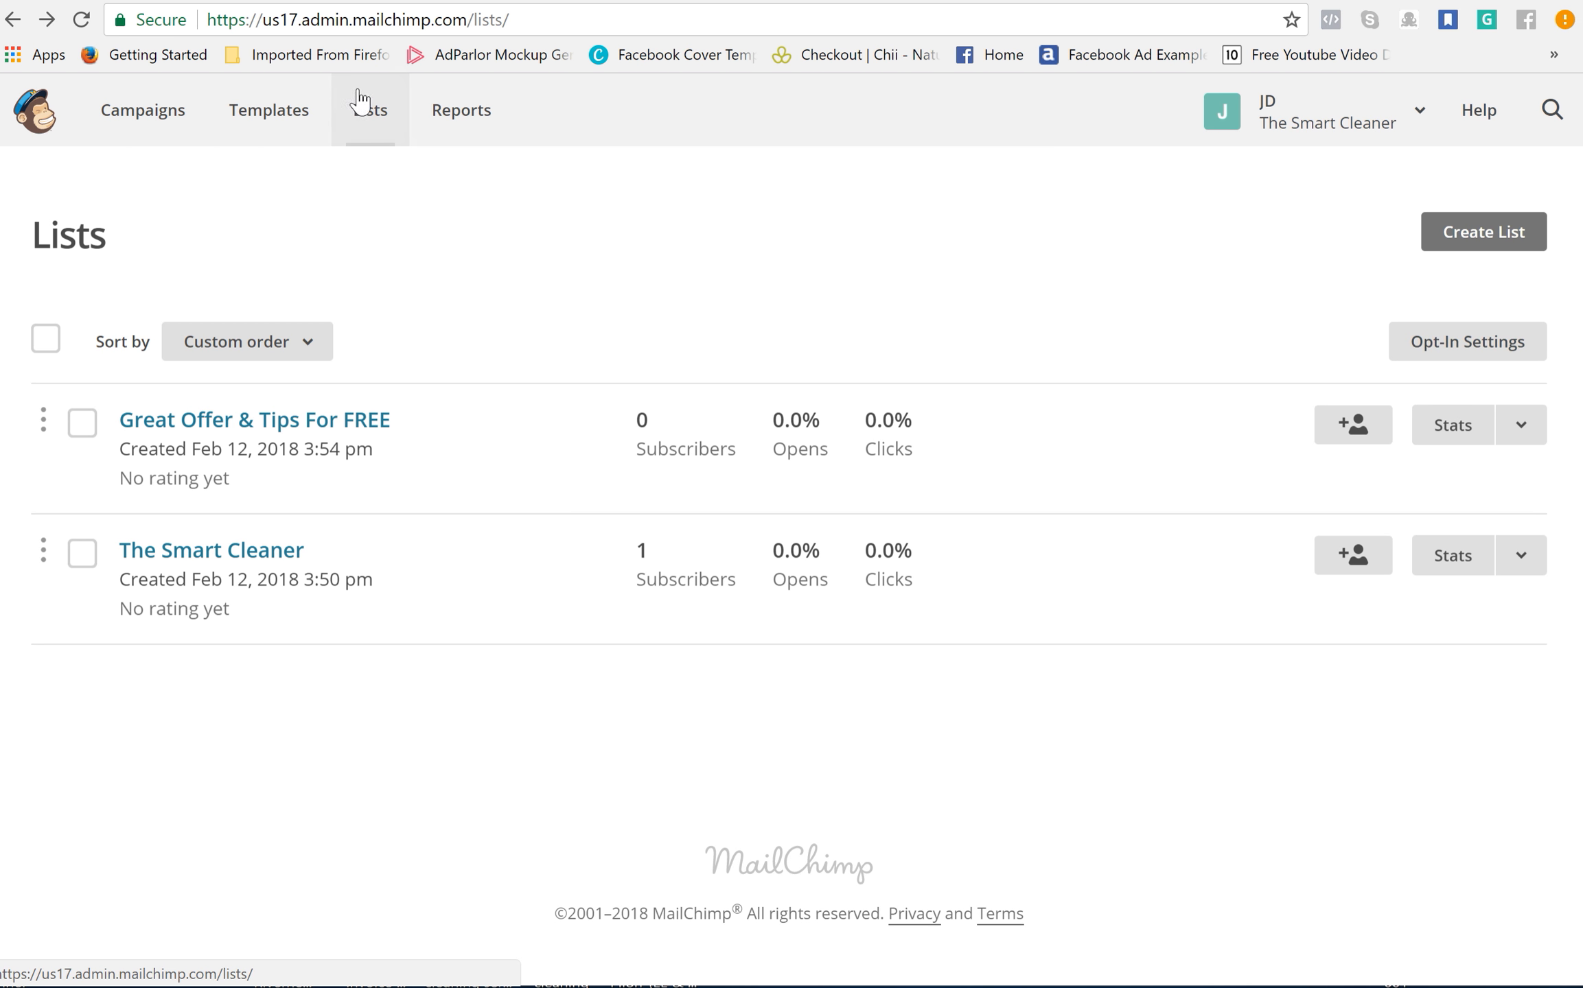
- Start adding a single subscriber to the "Great Offer & Tips For FREE" list and mark that this person gave permission to be emailed
left_click(1524, 431)
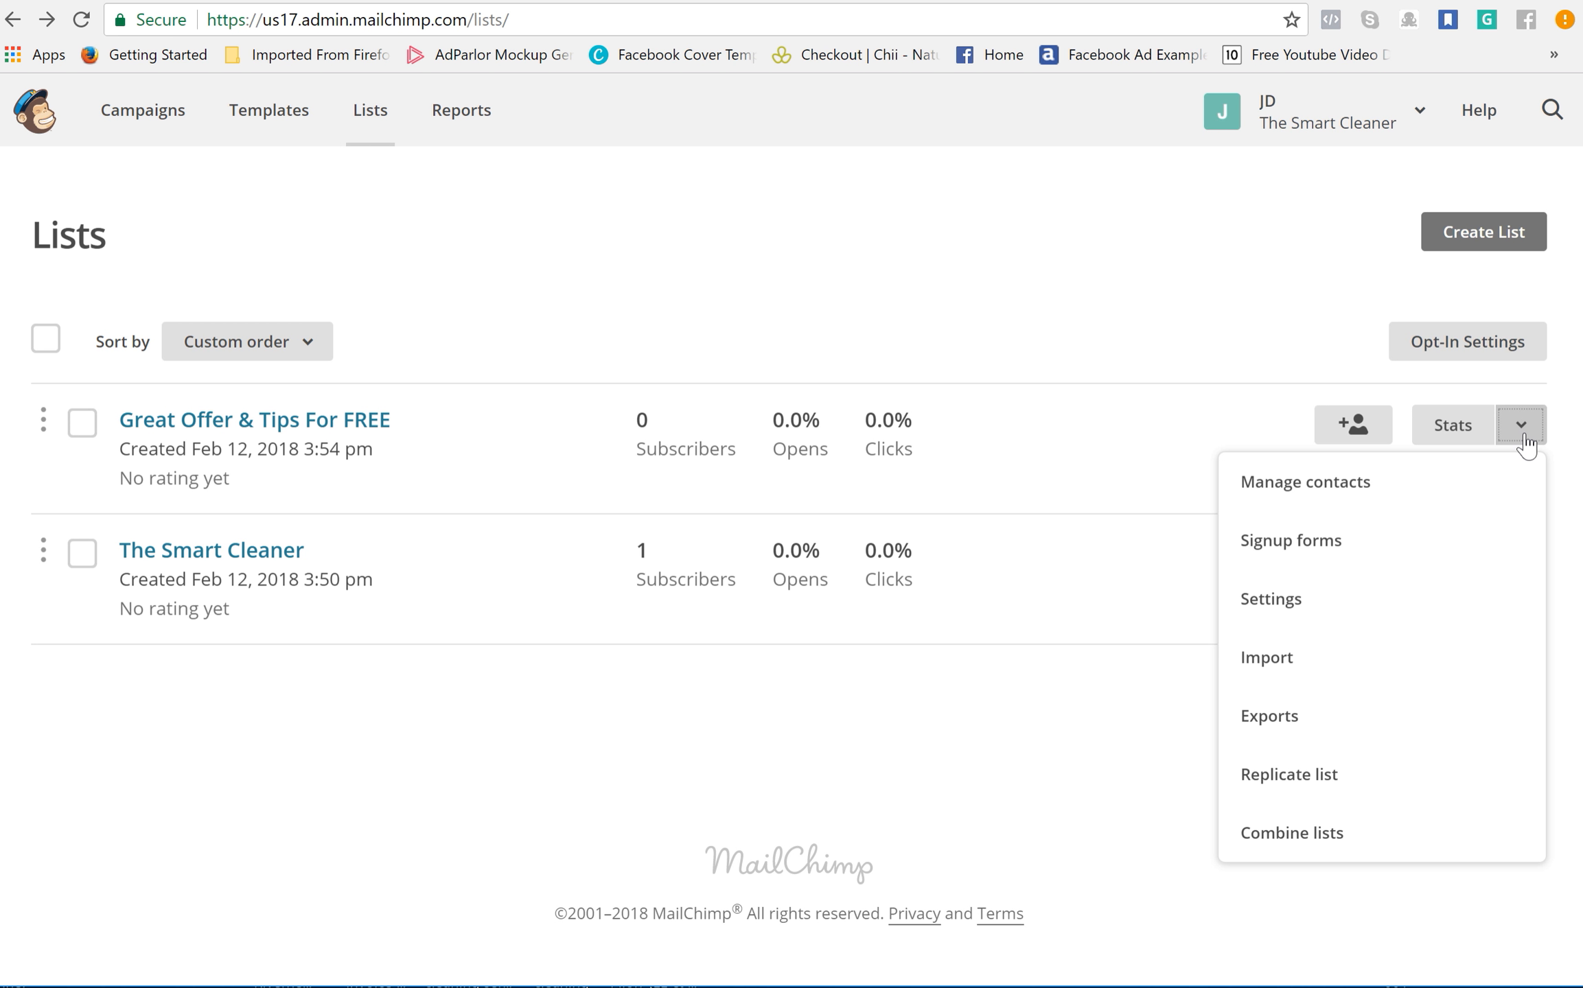
left_click(1335, 508)
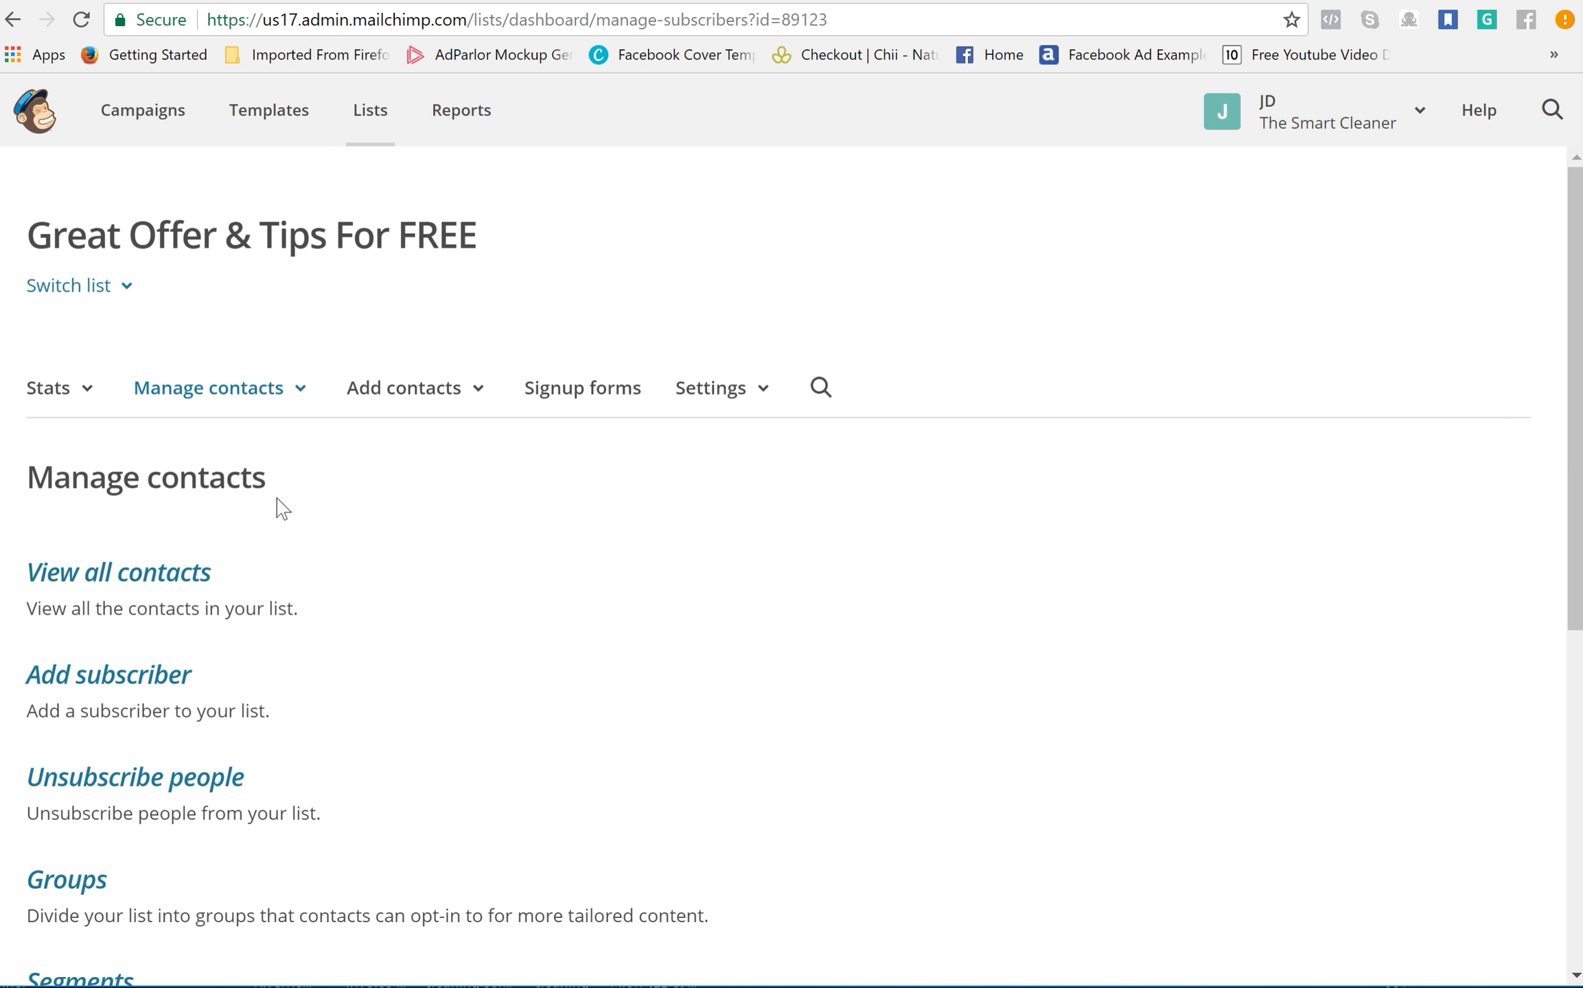
left_click(474, 403)
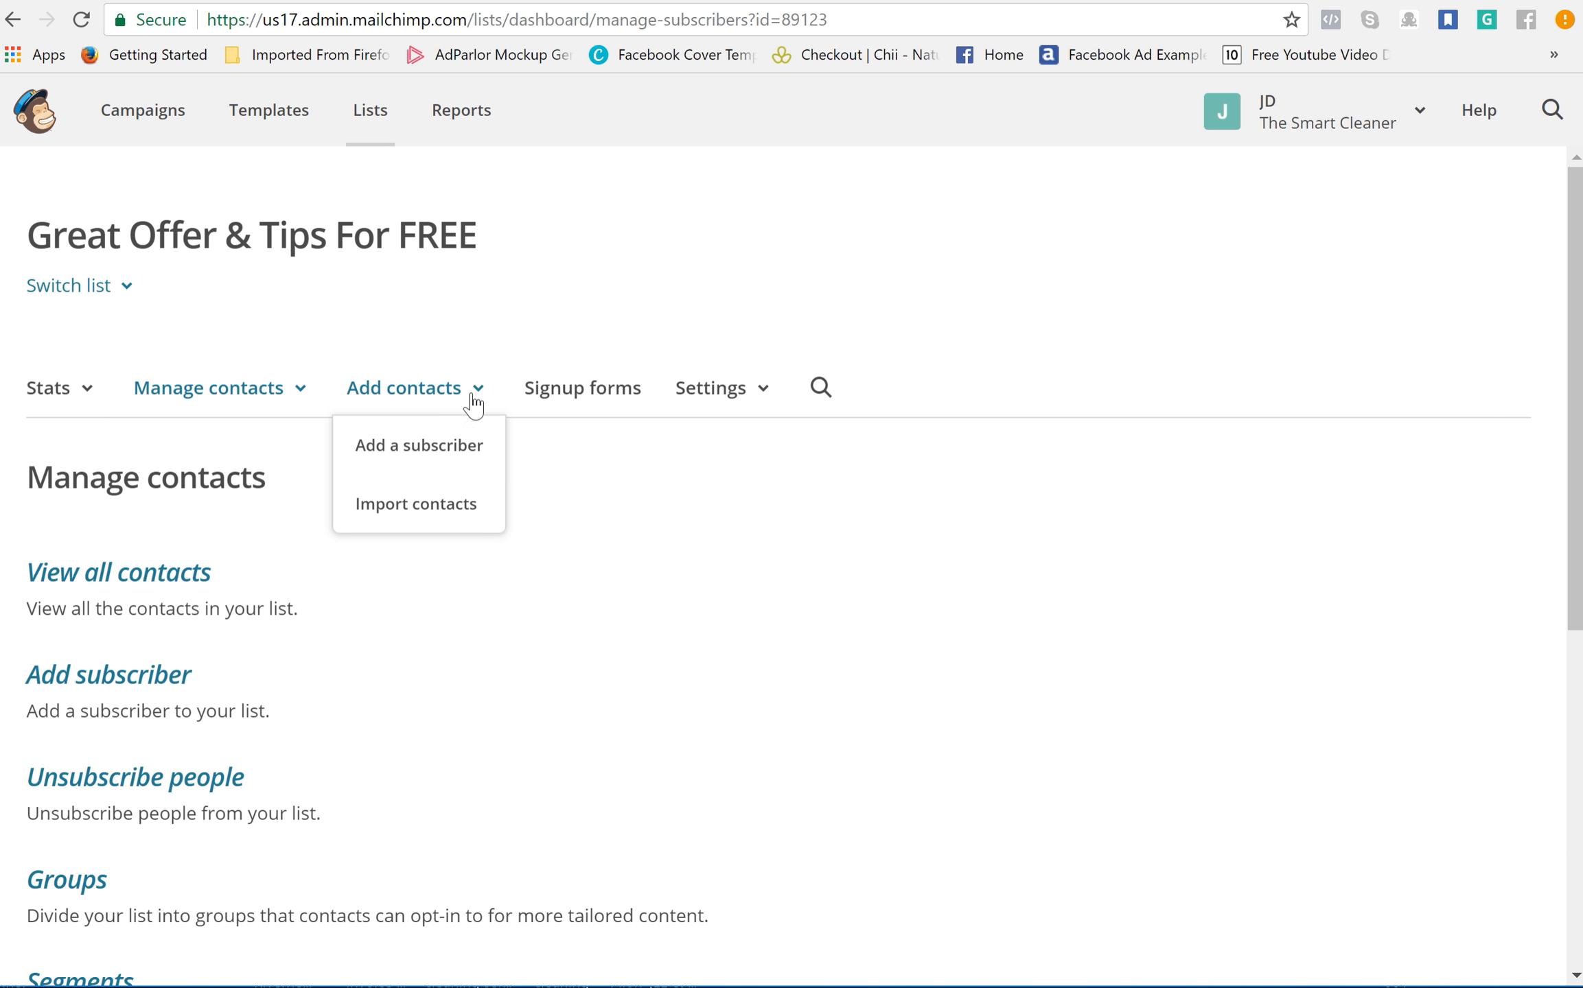
left_click(444, 453)
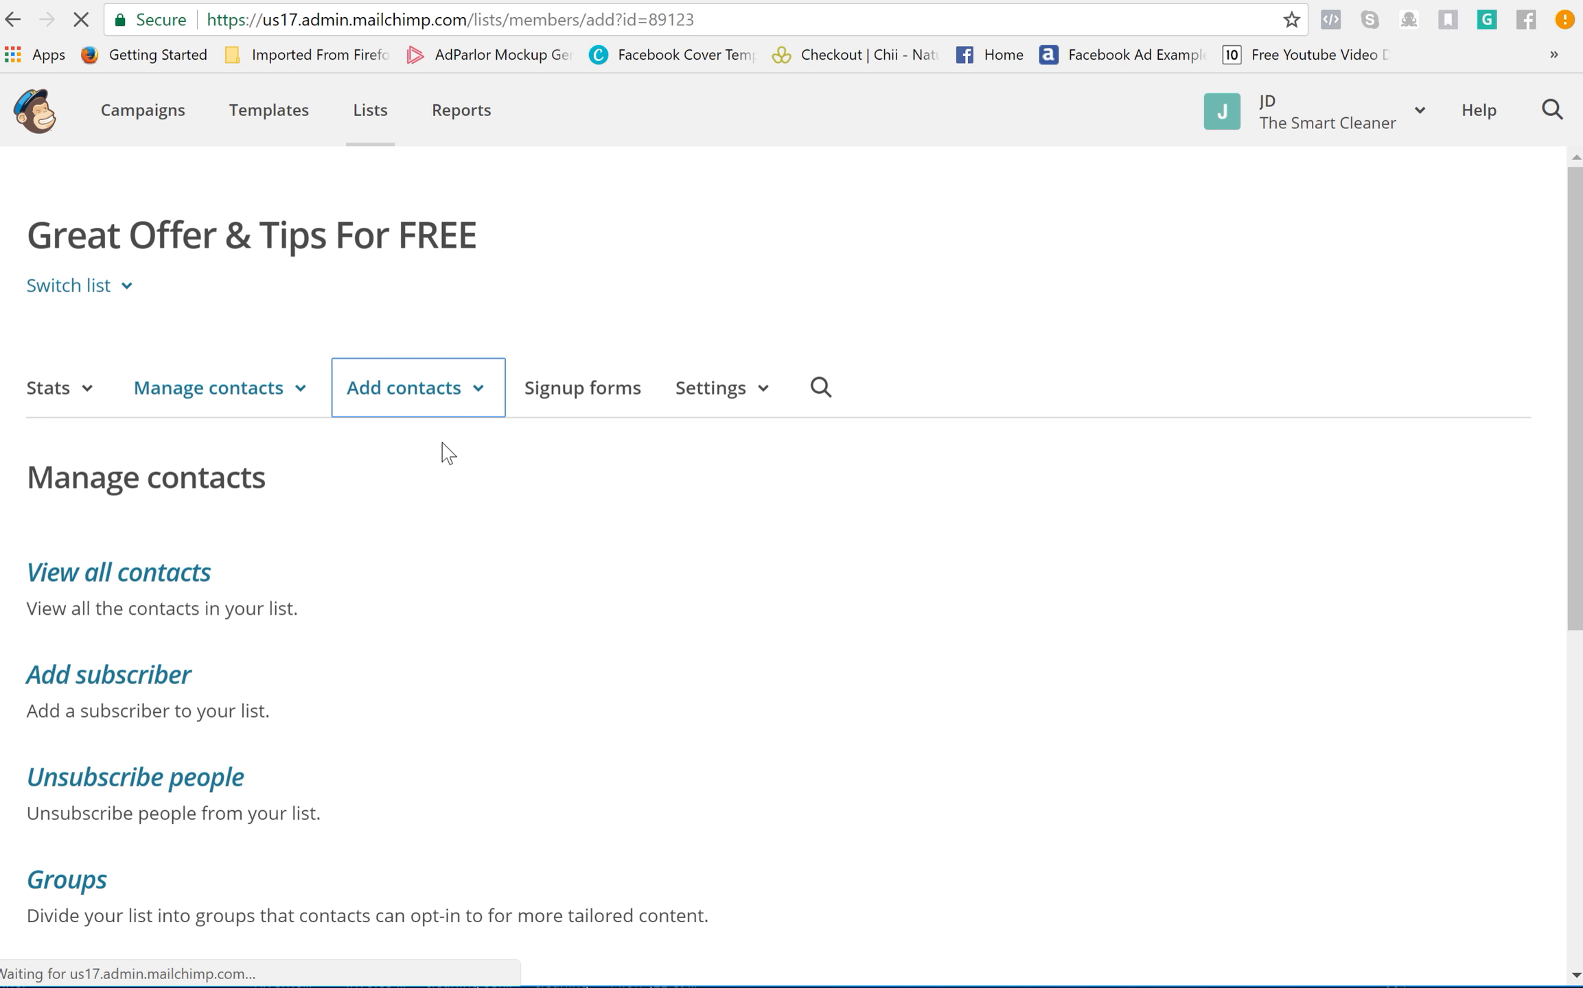
scroll(335, 547, "down", 5)
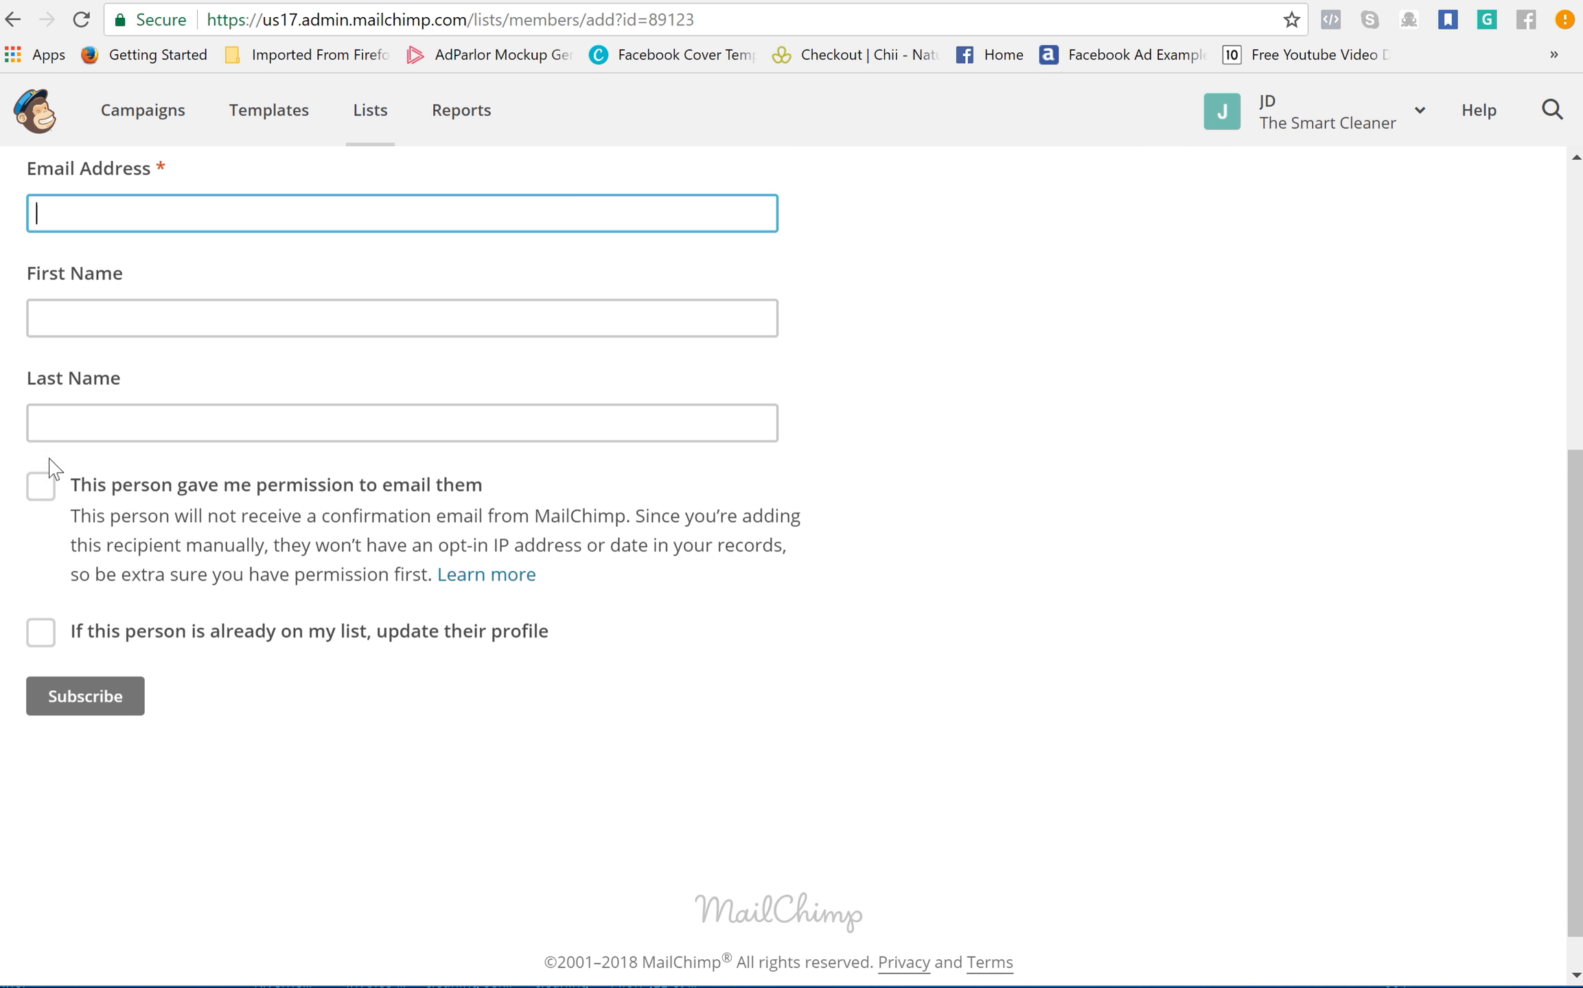
left_click(42, 487)
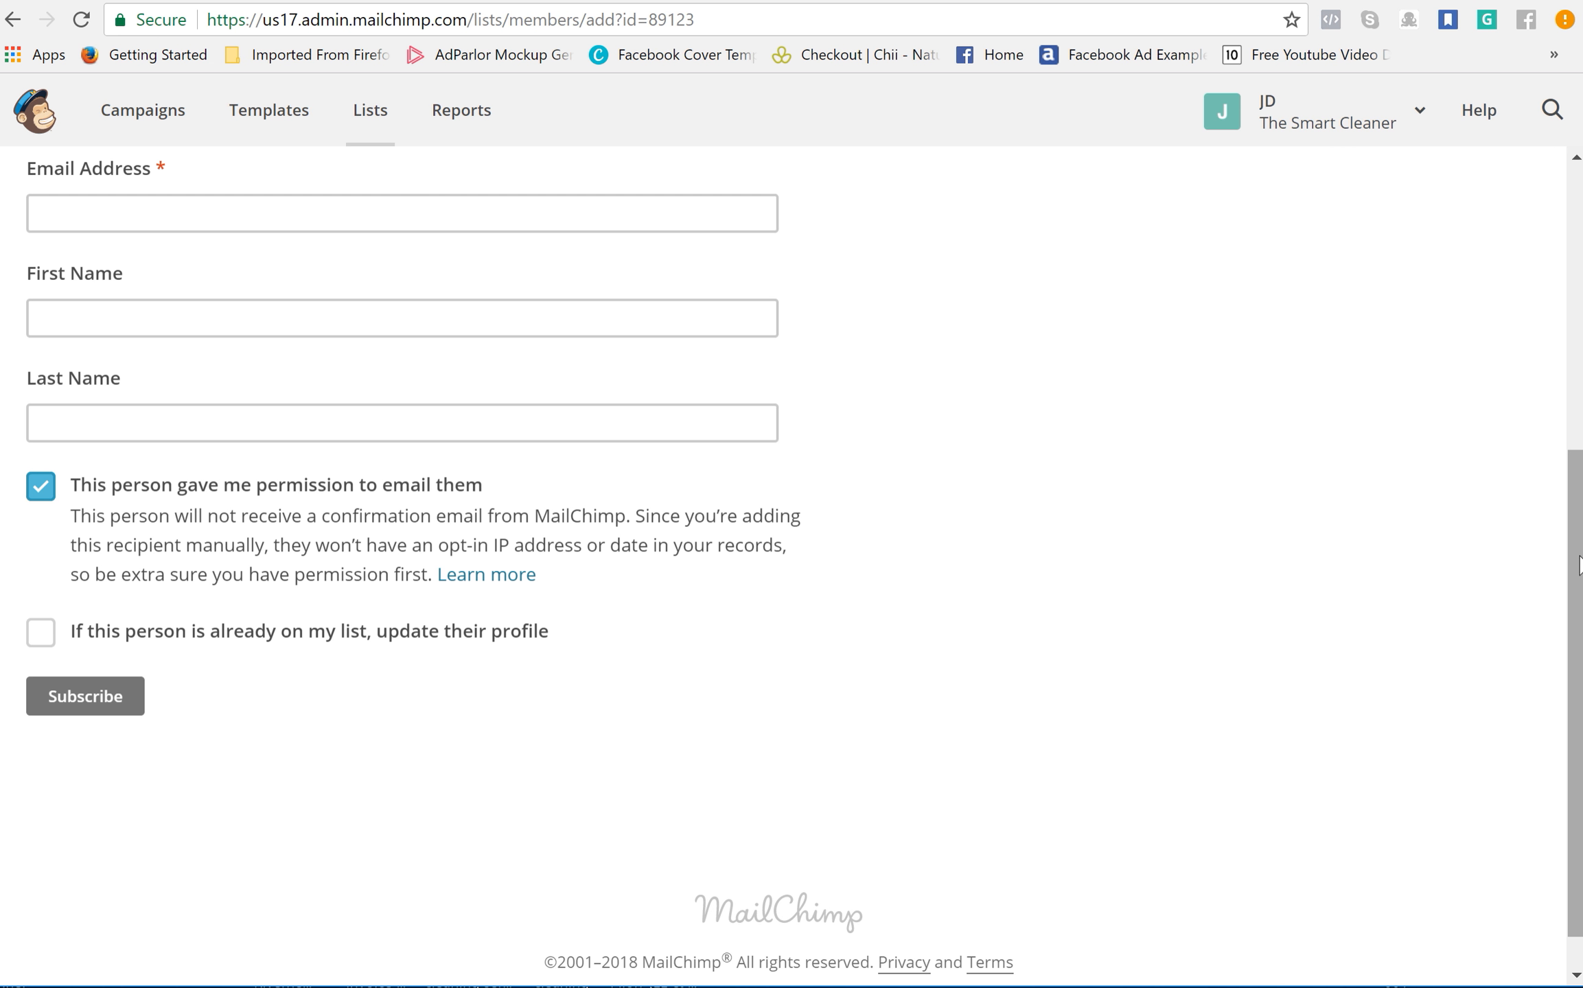
scroll(1578, 566, "up", 4)
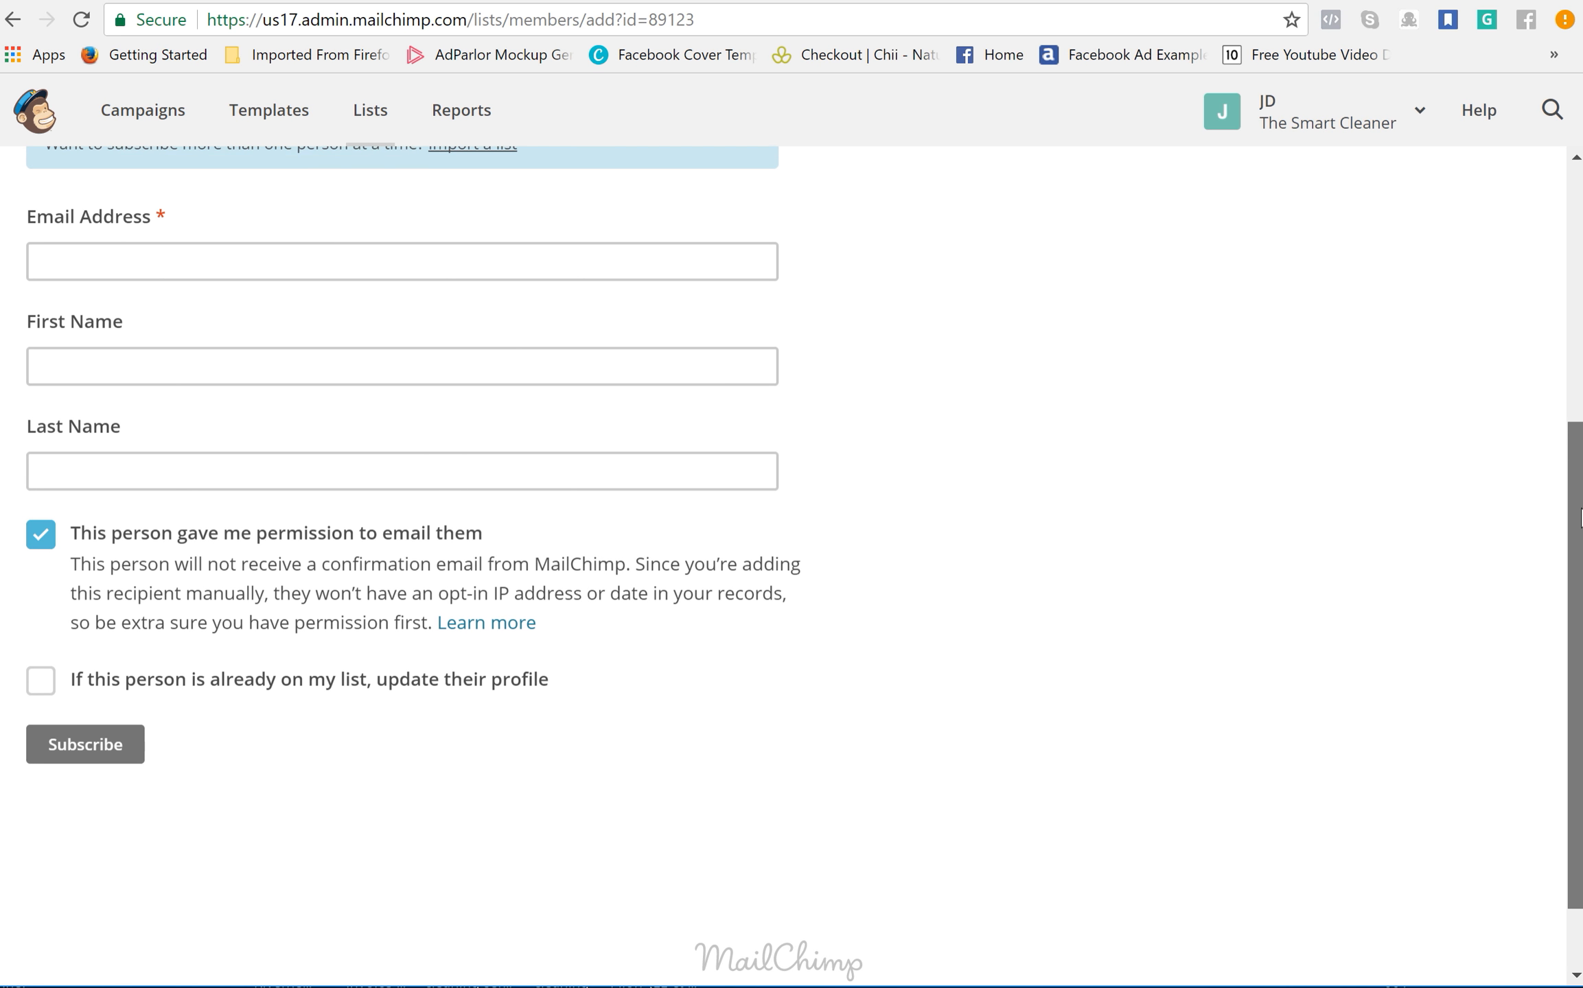
scroll(1576, 535, "down", 4)
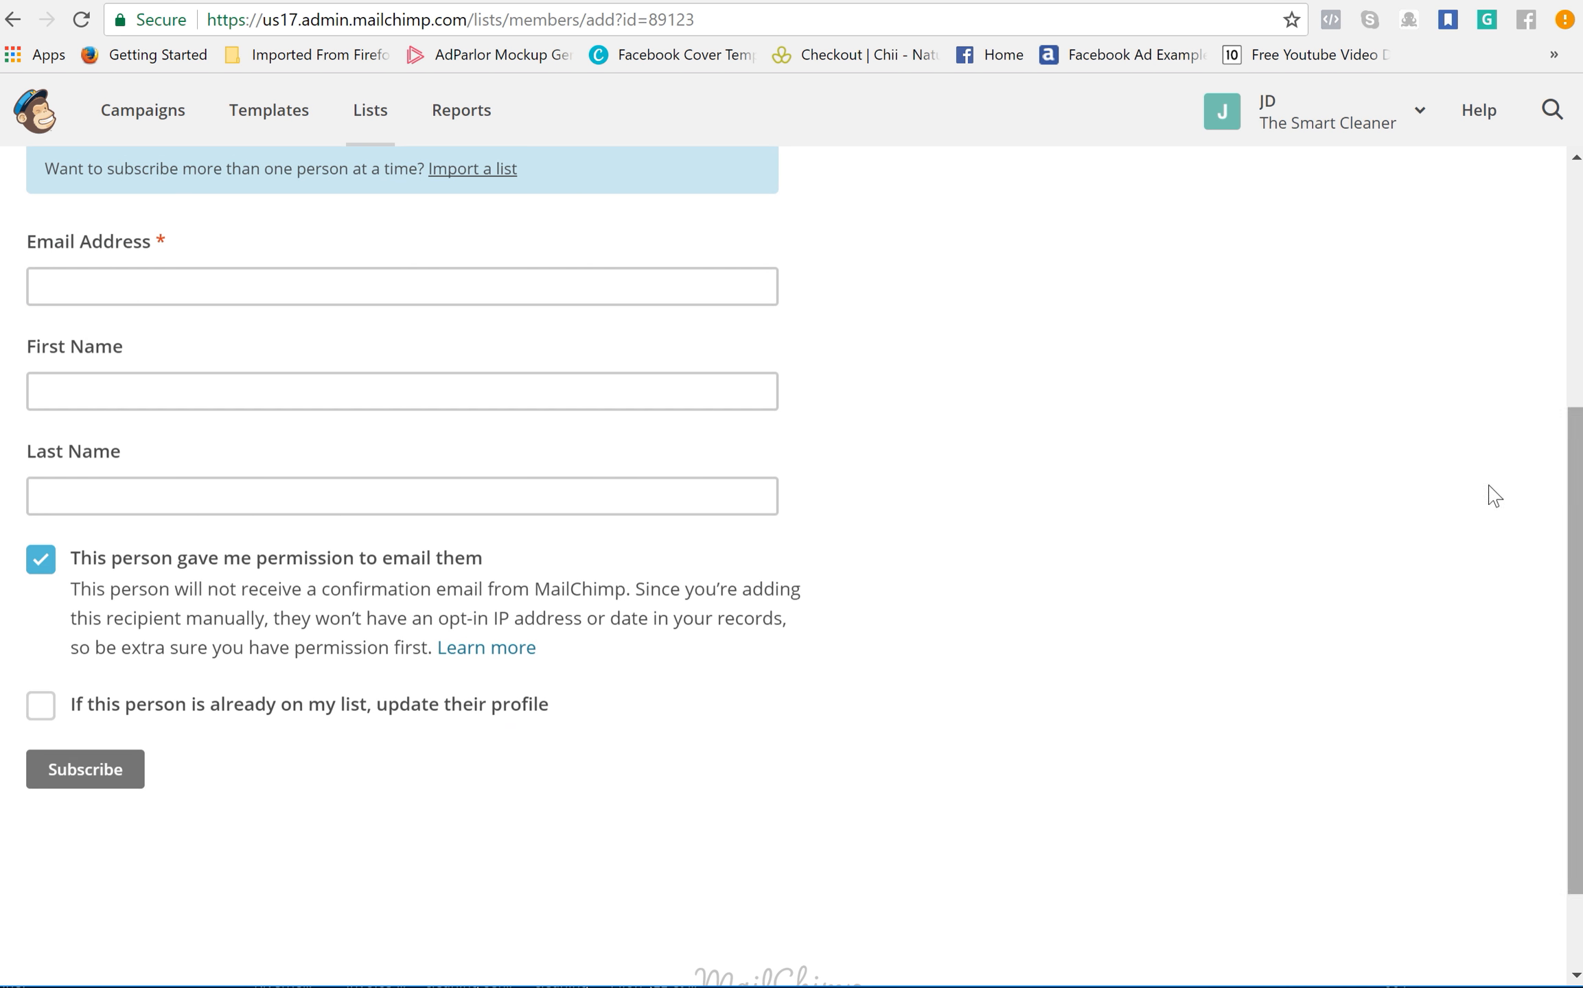
- Fill in the subscriber's email address, first name and last name, and subscribe them to the list
left_click(145, 297)
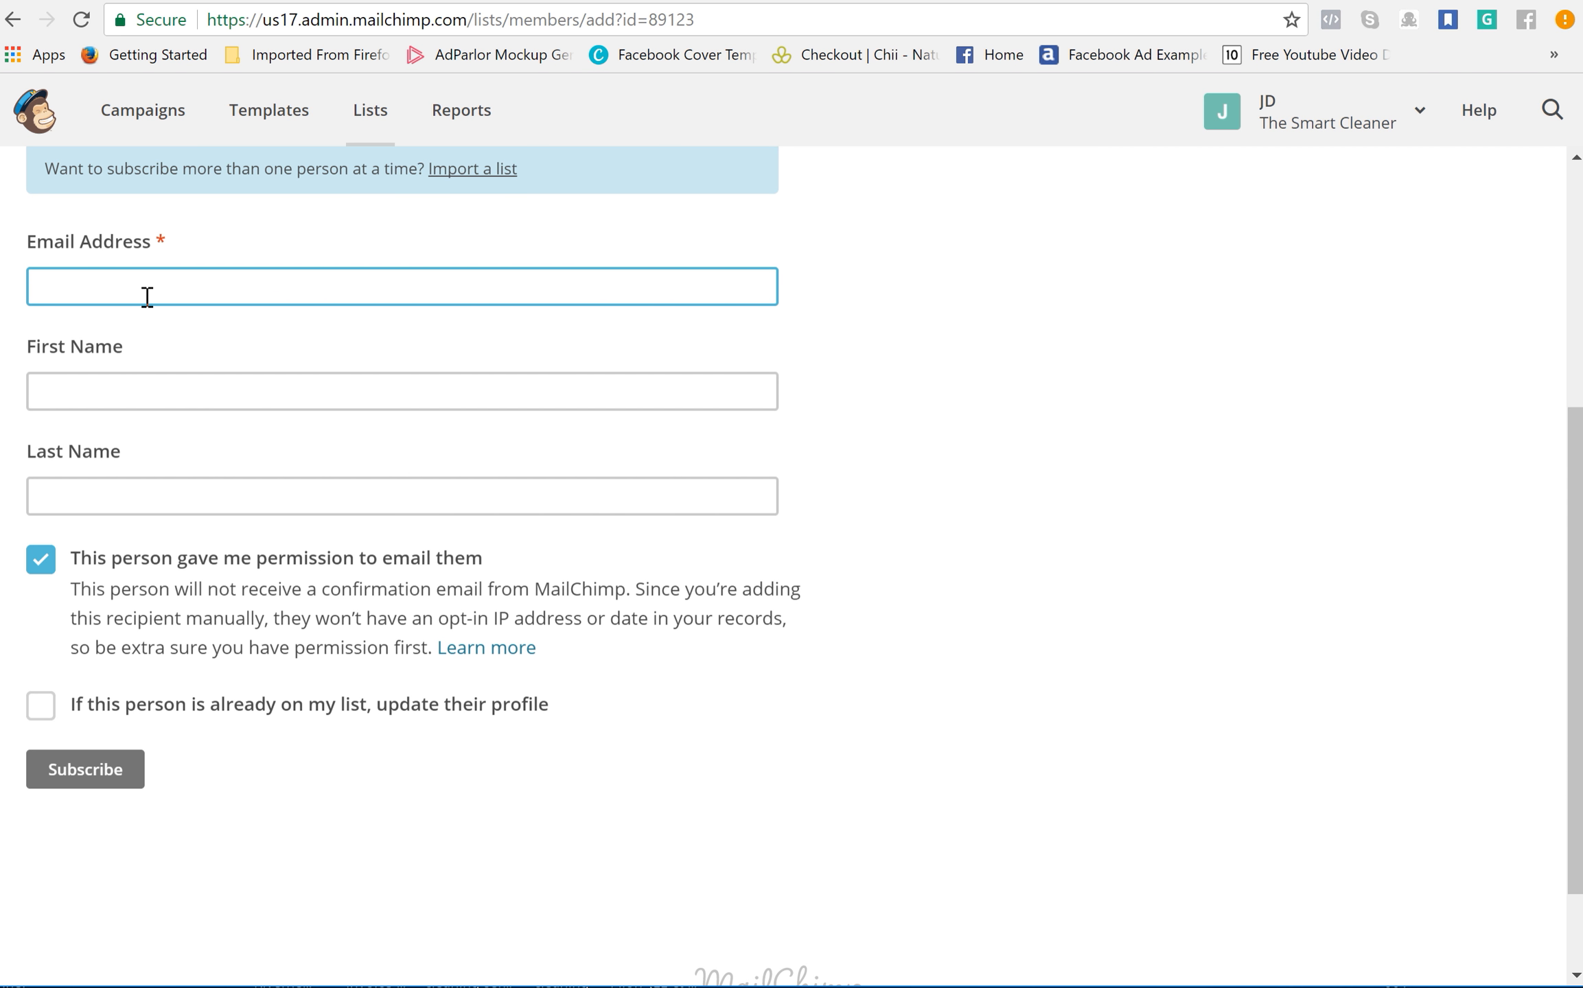
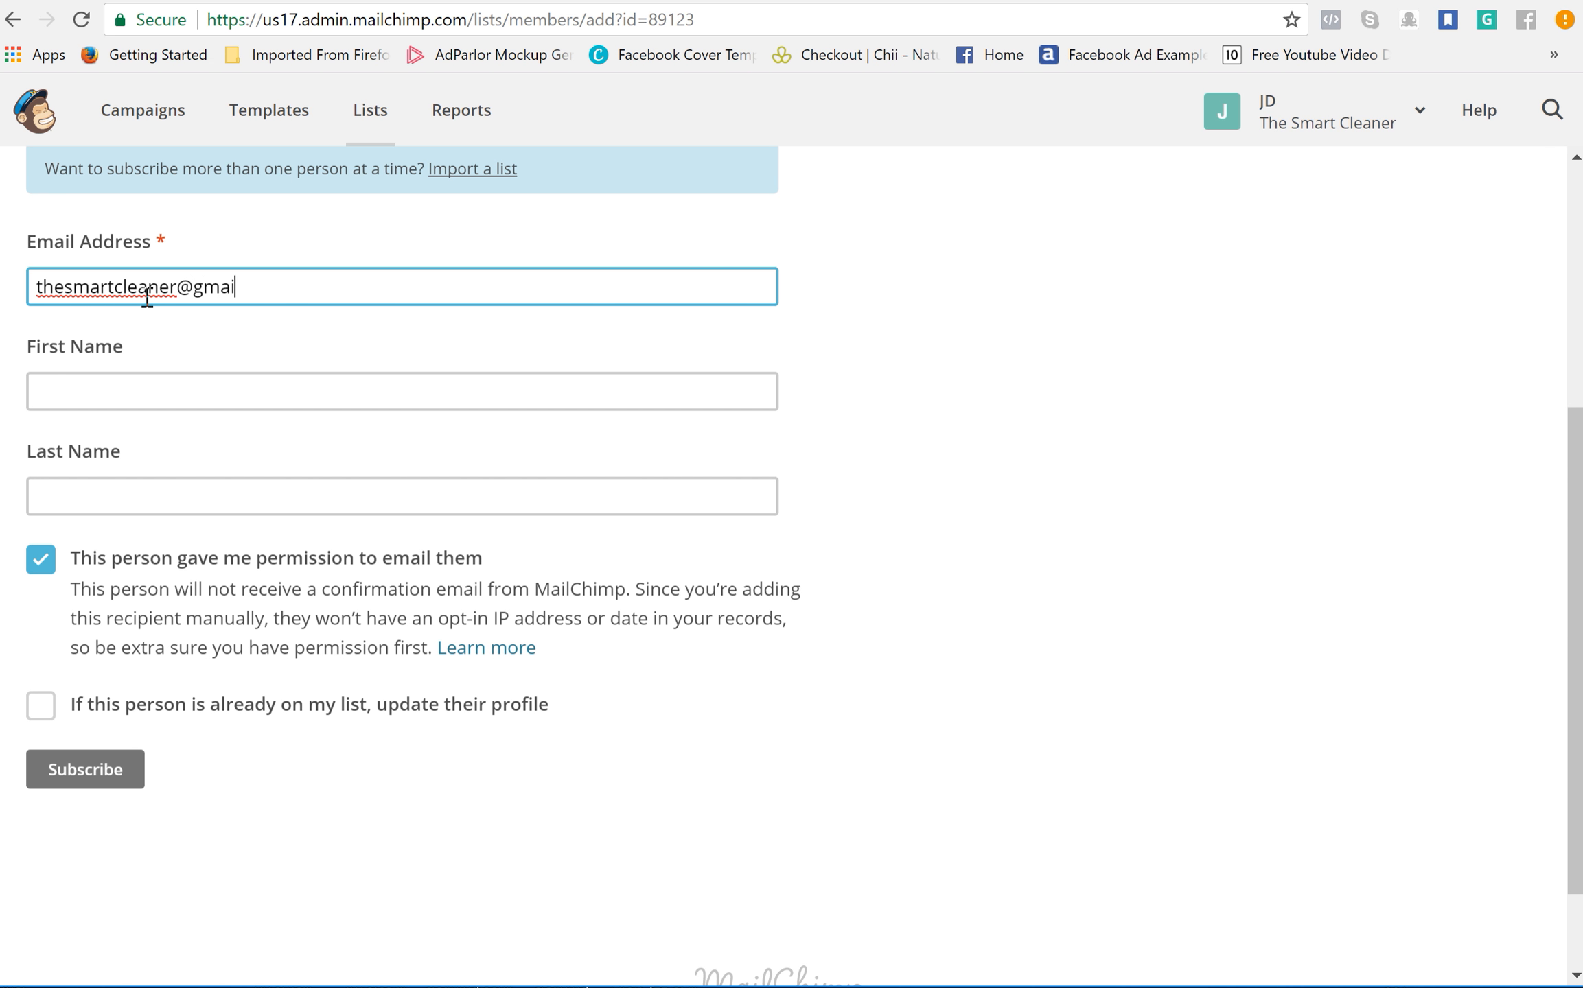
left_click(134, 389)
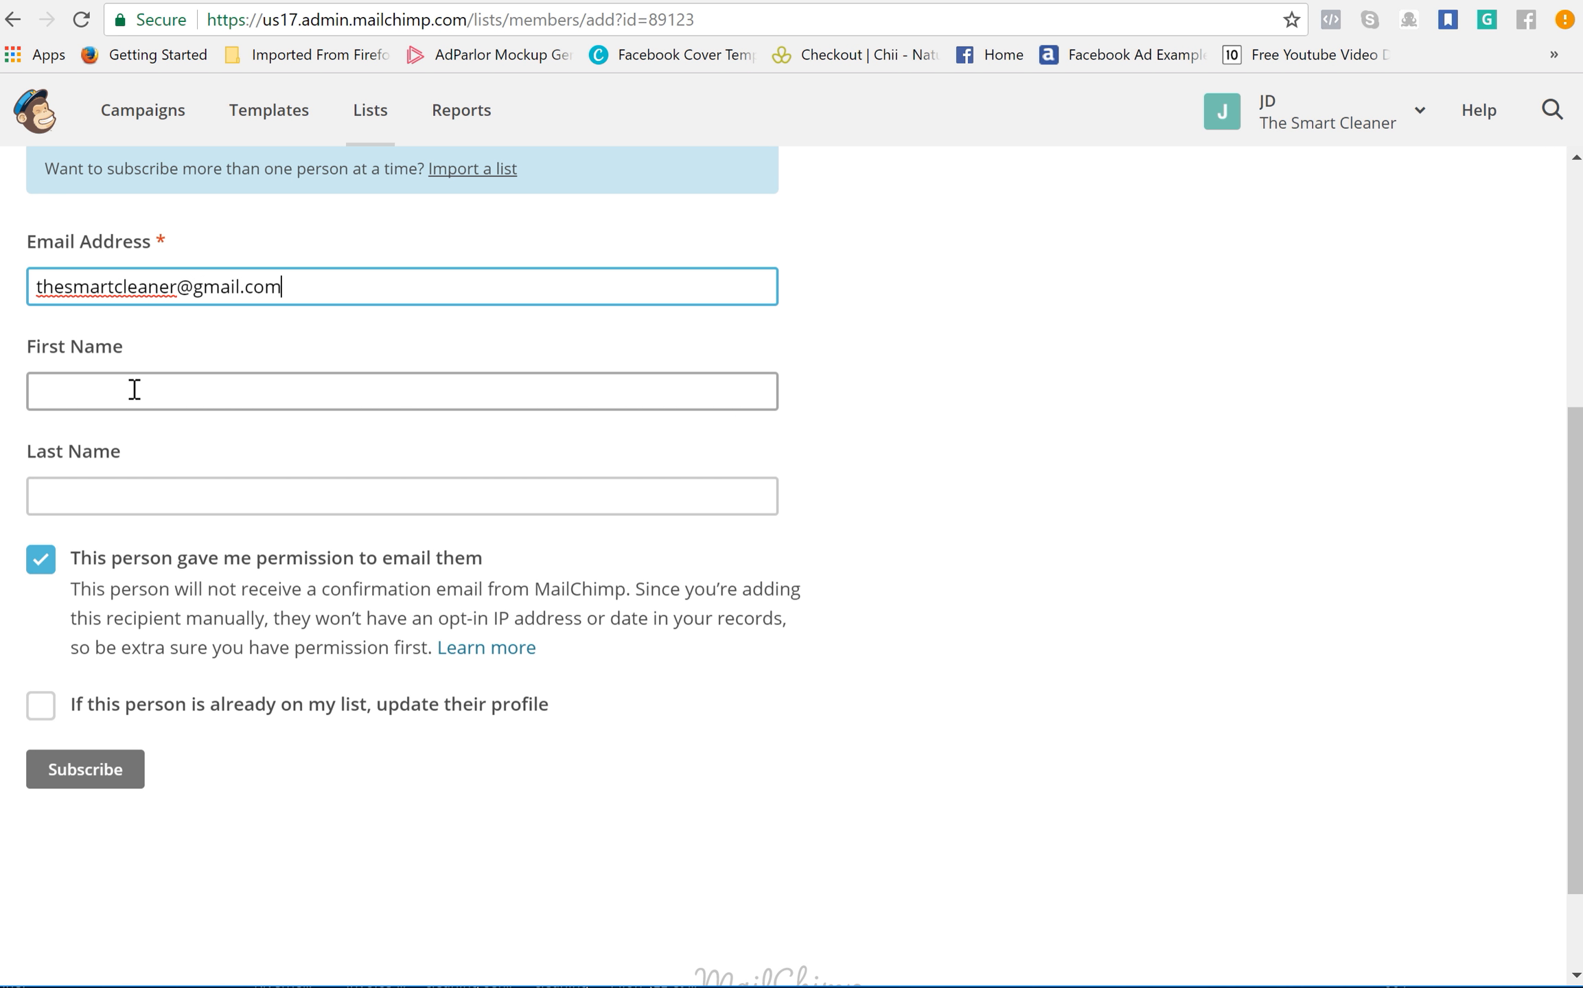
type("jd")
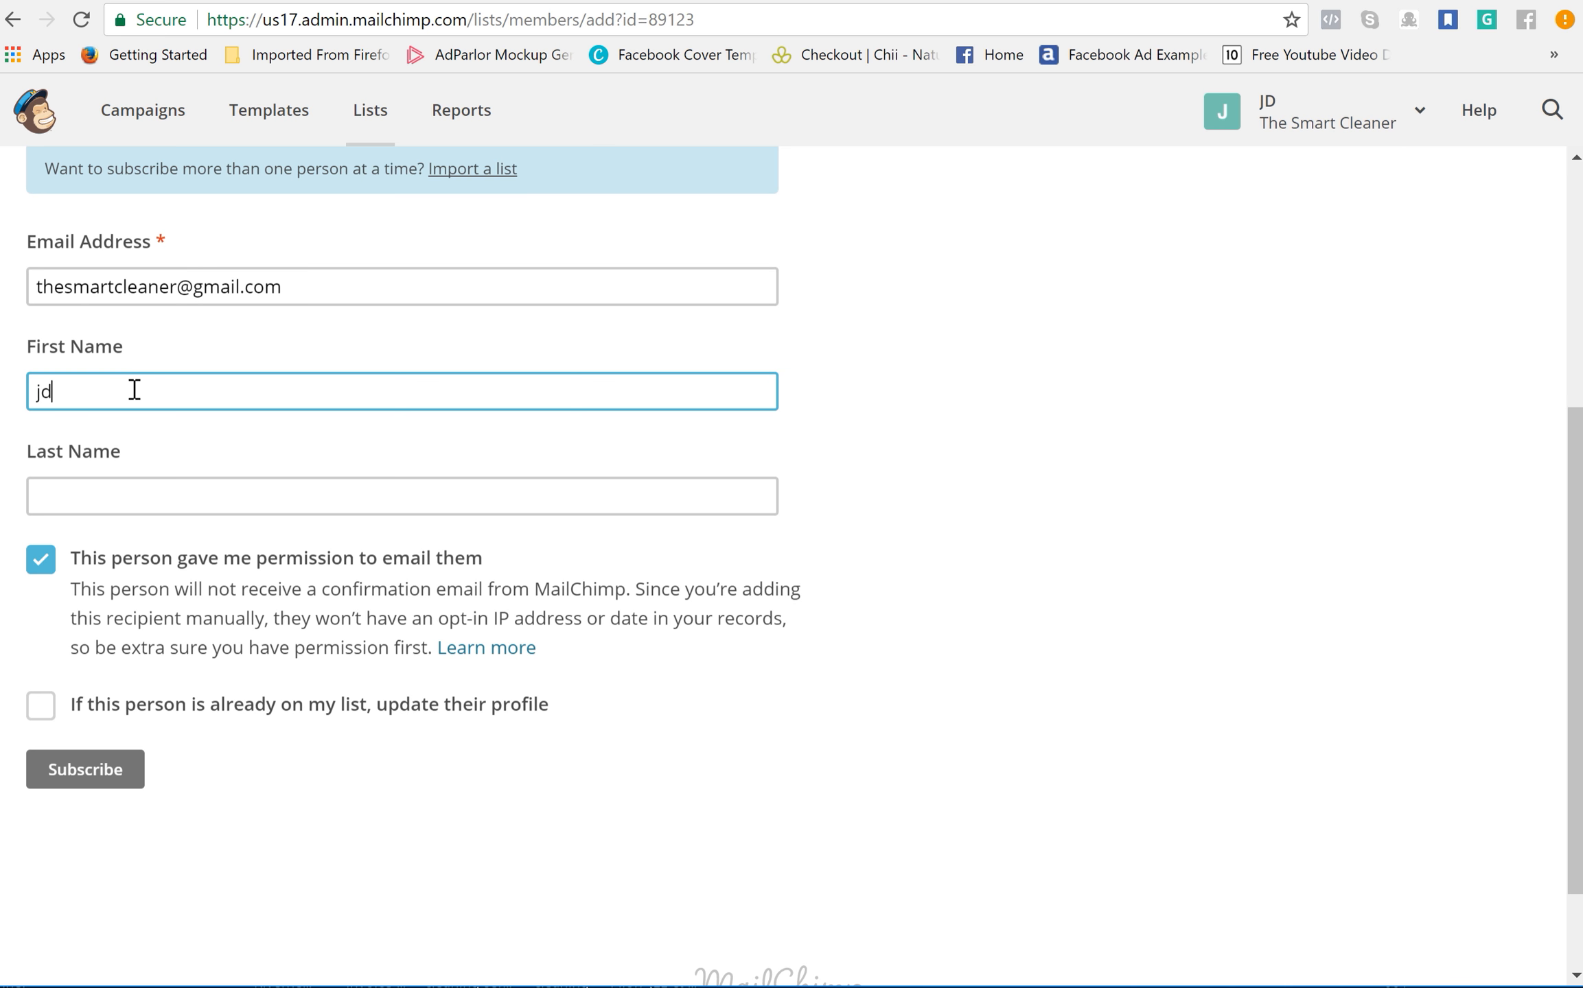
left_click(161, 485)
type("can")
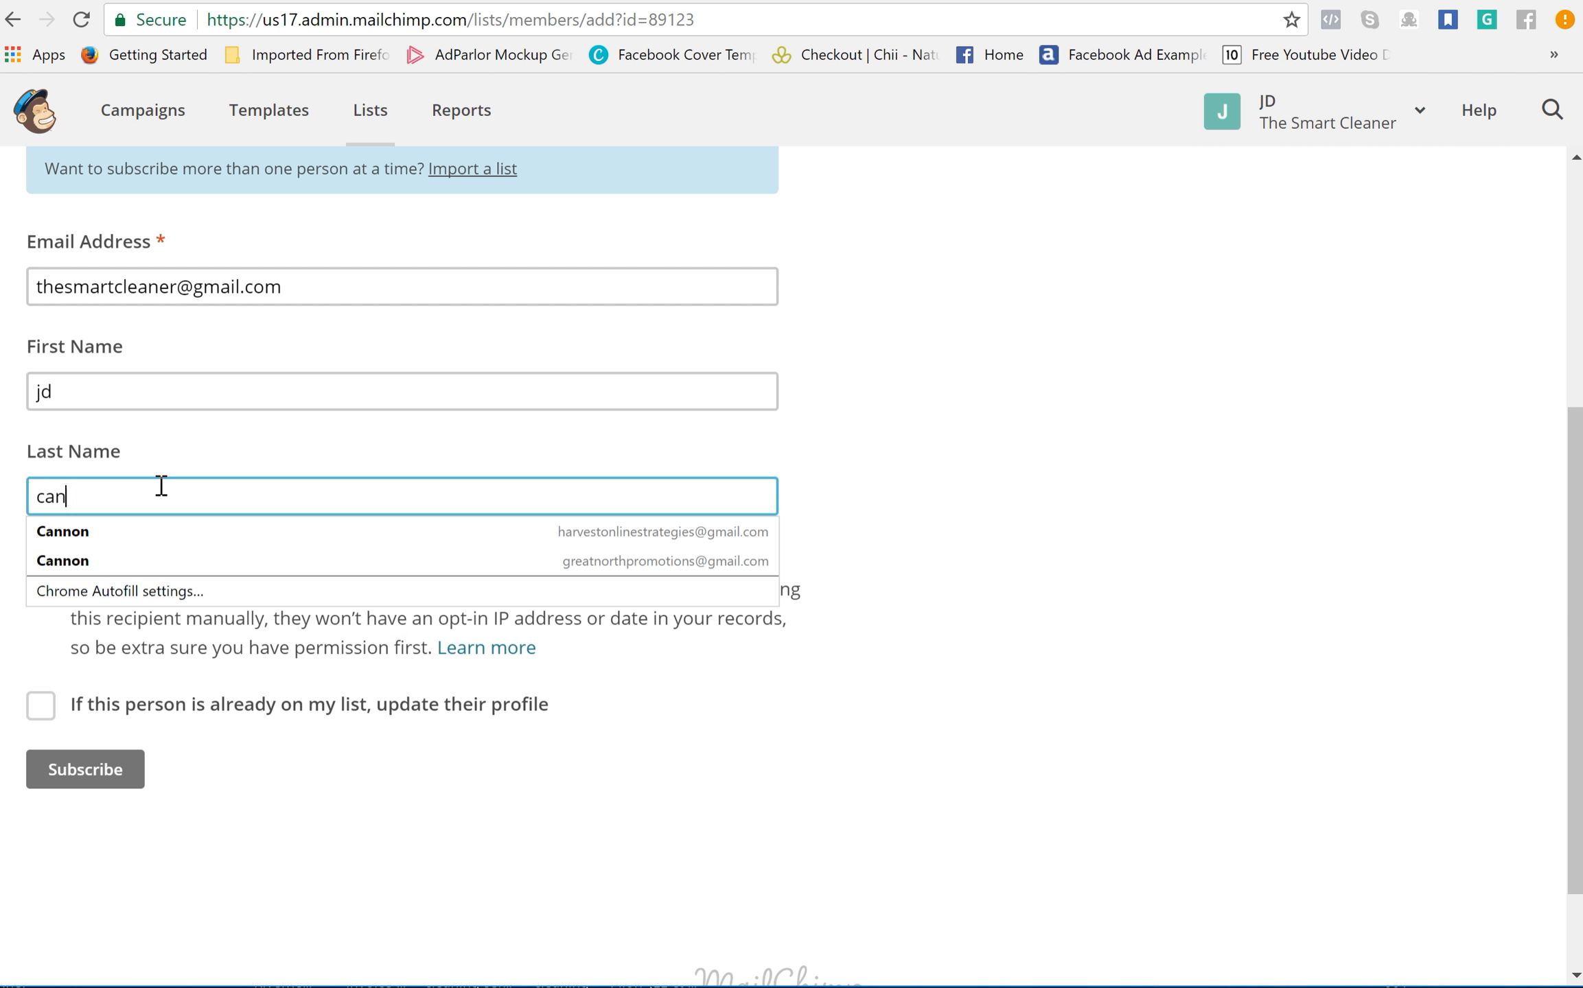
type("non")
left_click(232, 443)
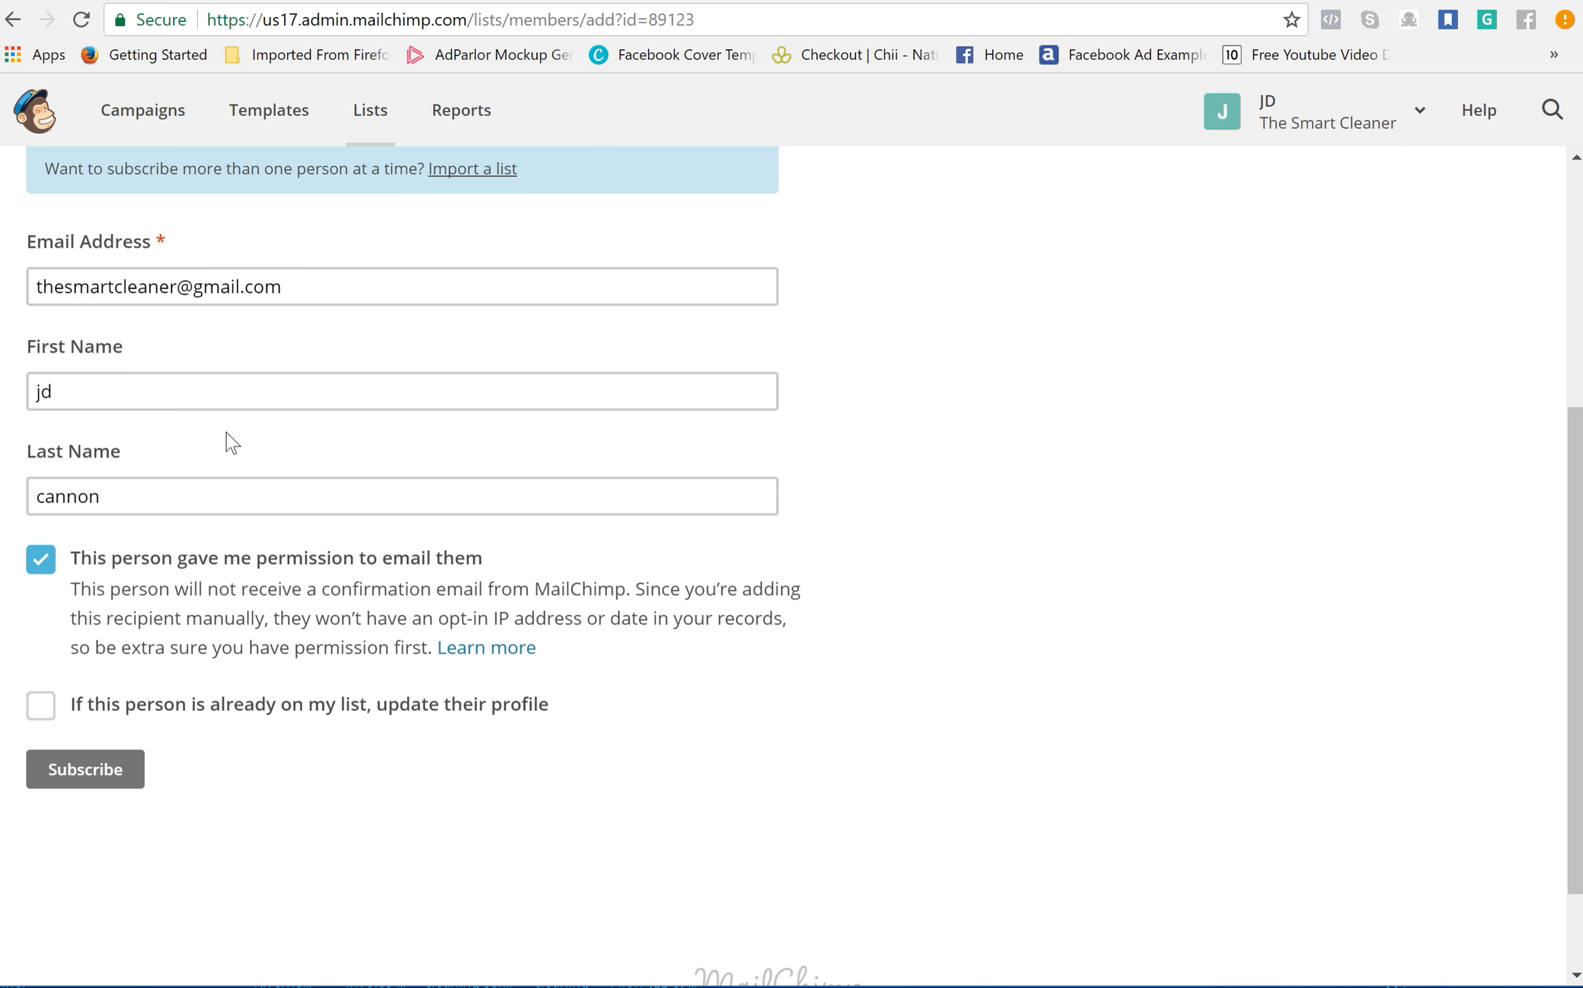
left_click(108, 781)
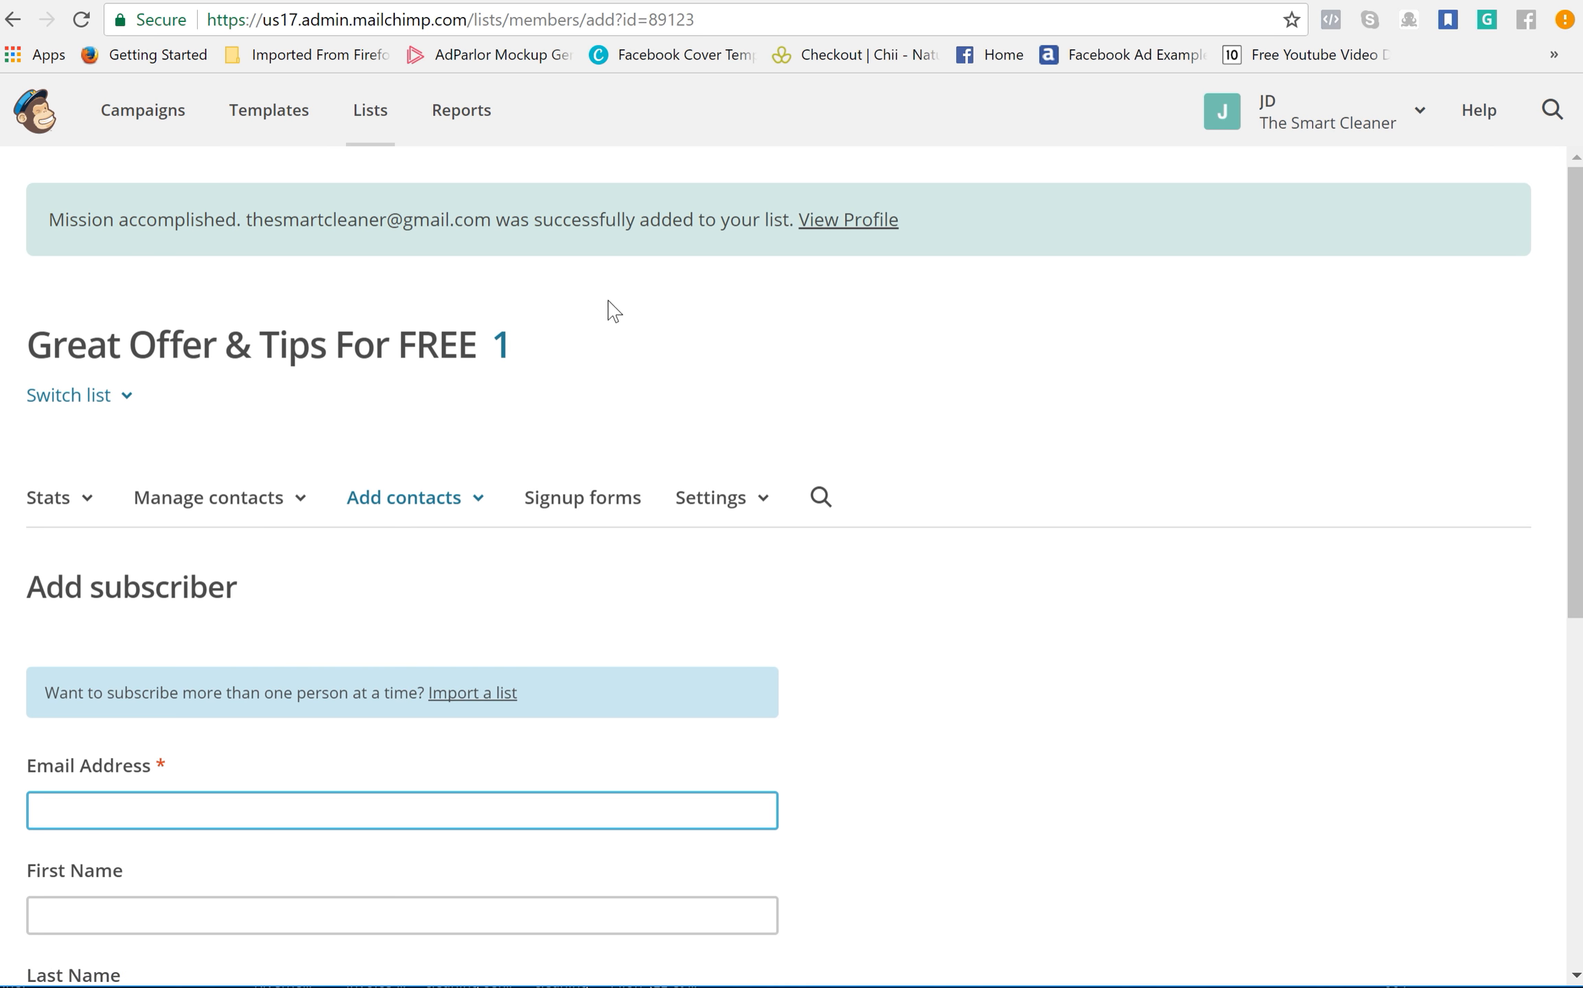
- Review the options for adding or importing more contacts and return to the Lists overview
scroll(592, 366, "down", 2)
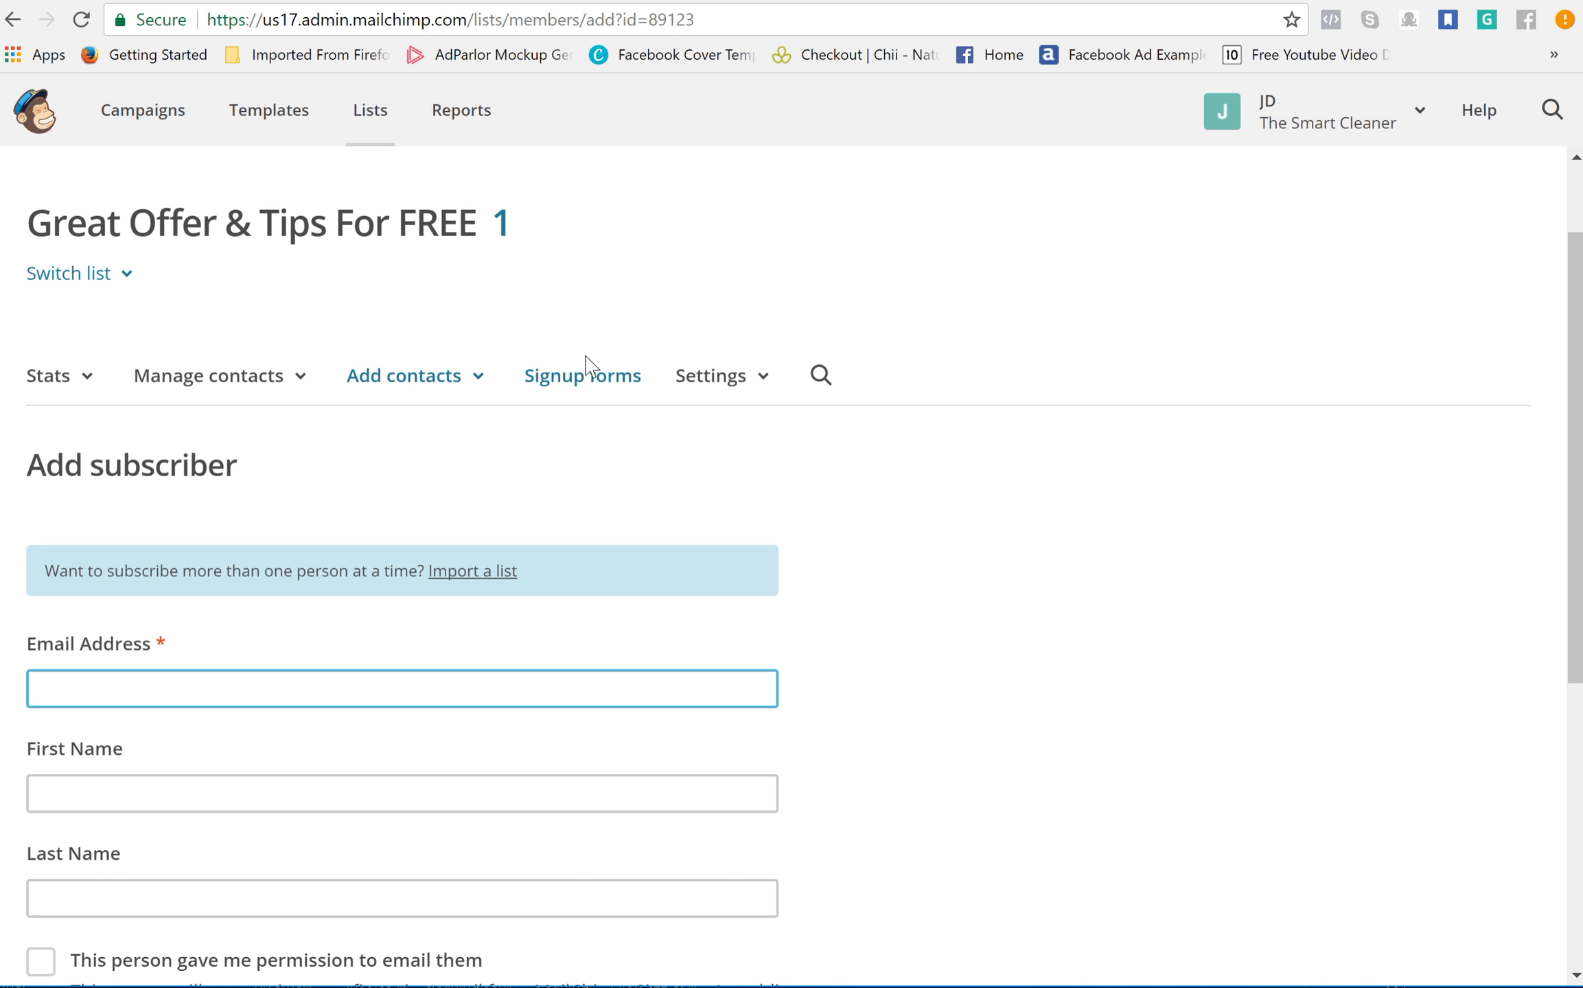
left_click(453, 394)
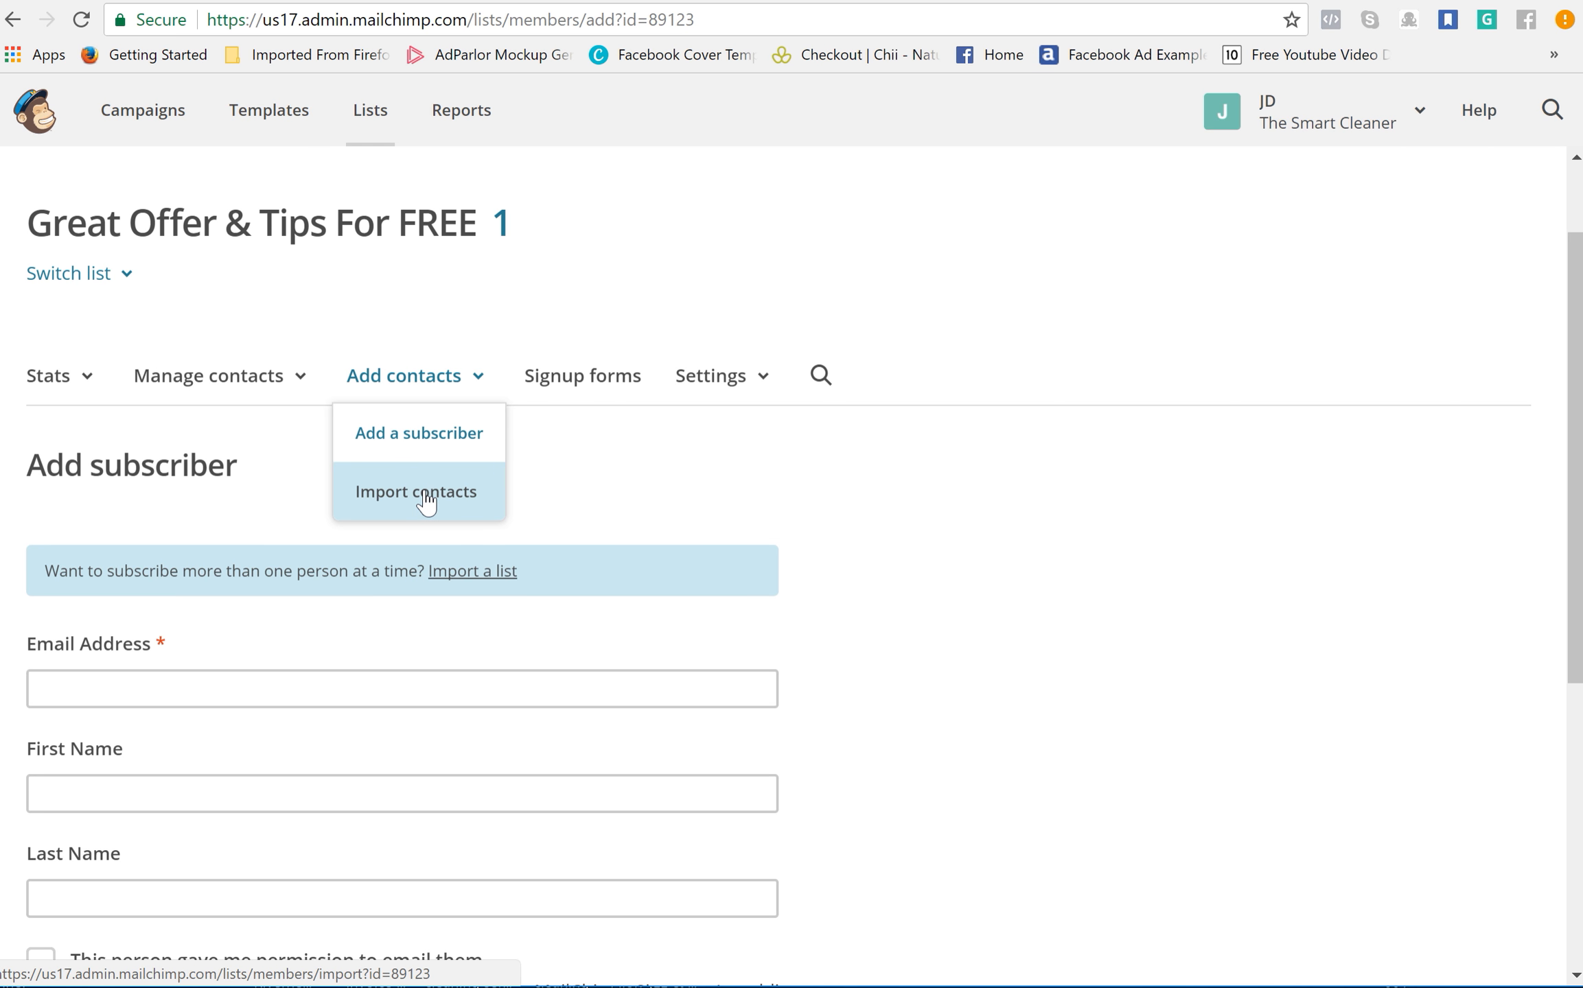
scroll(427, 502, "down", 7)
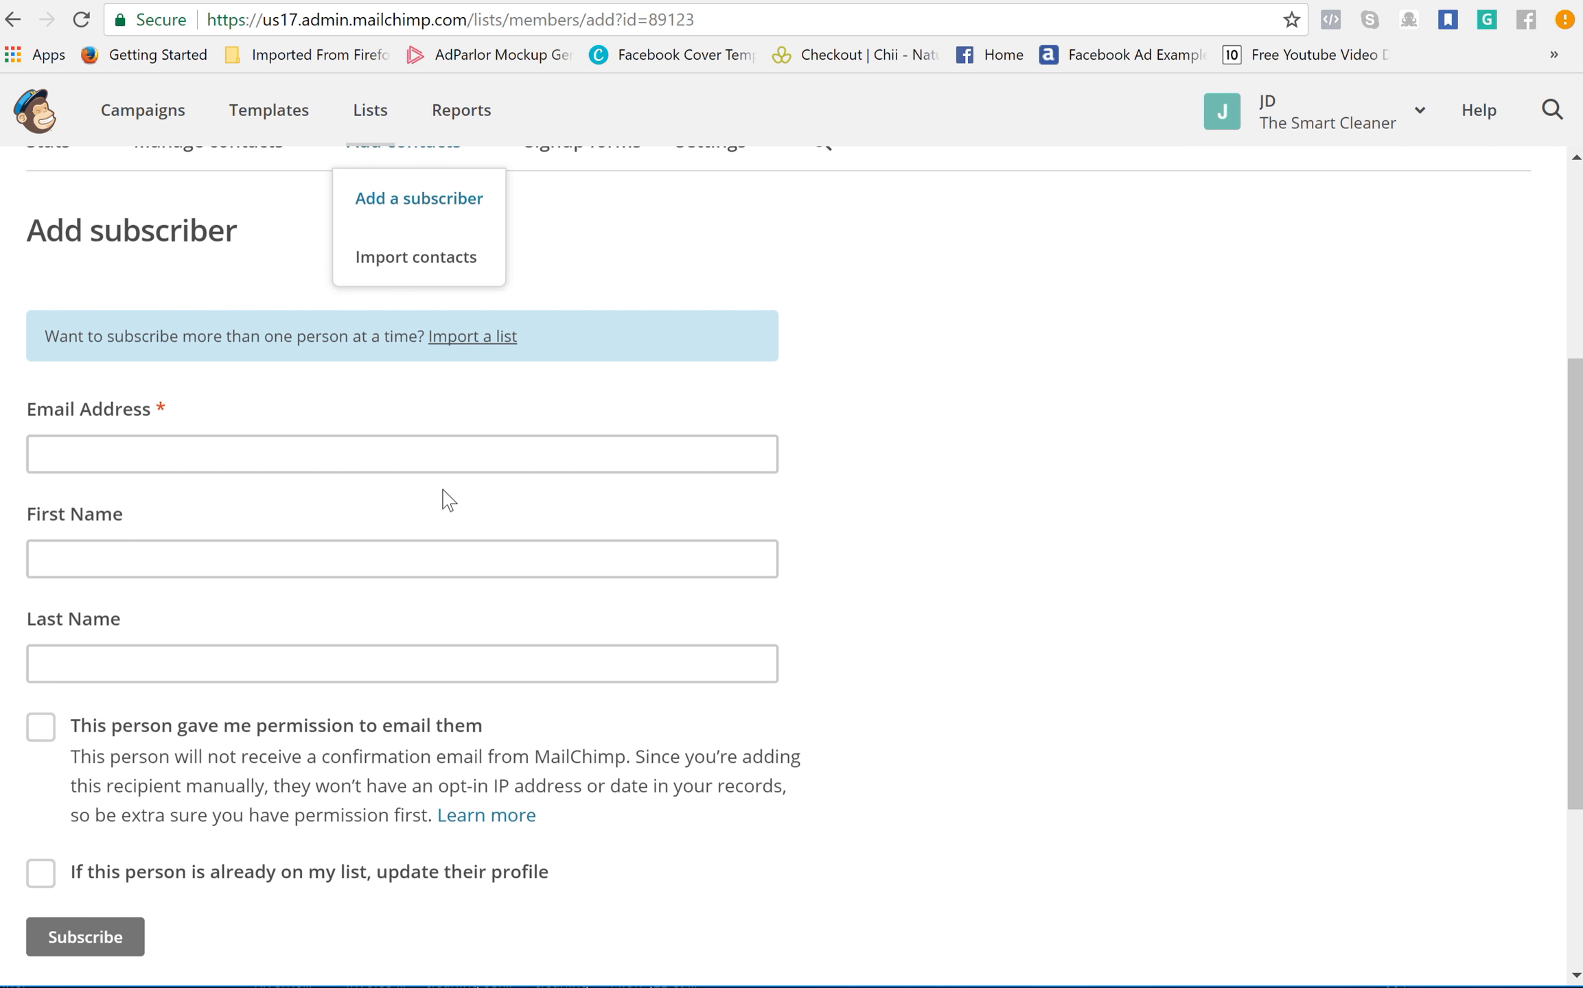
scroll(444, 490, "up", 7)
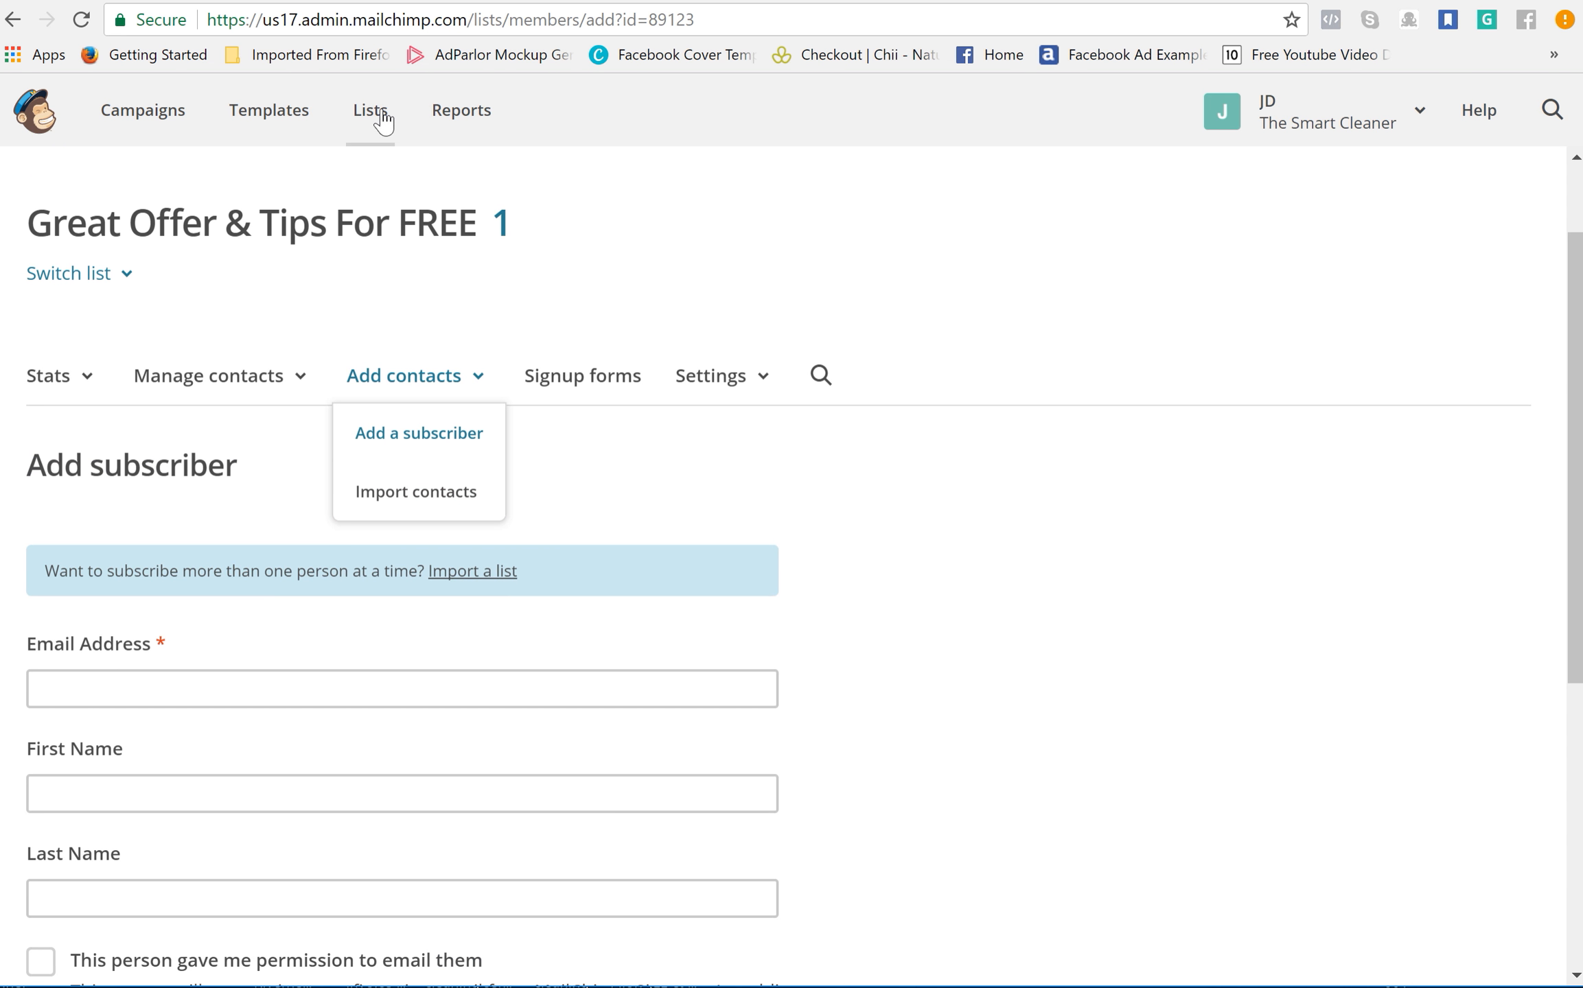
left_click(379, 113)
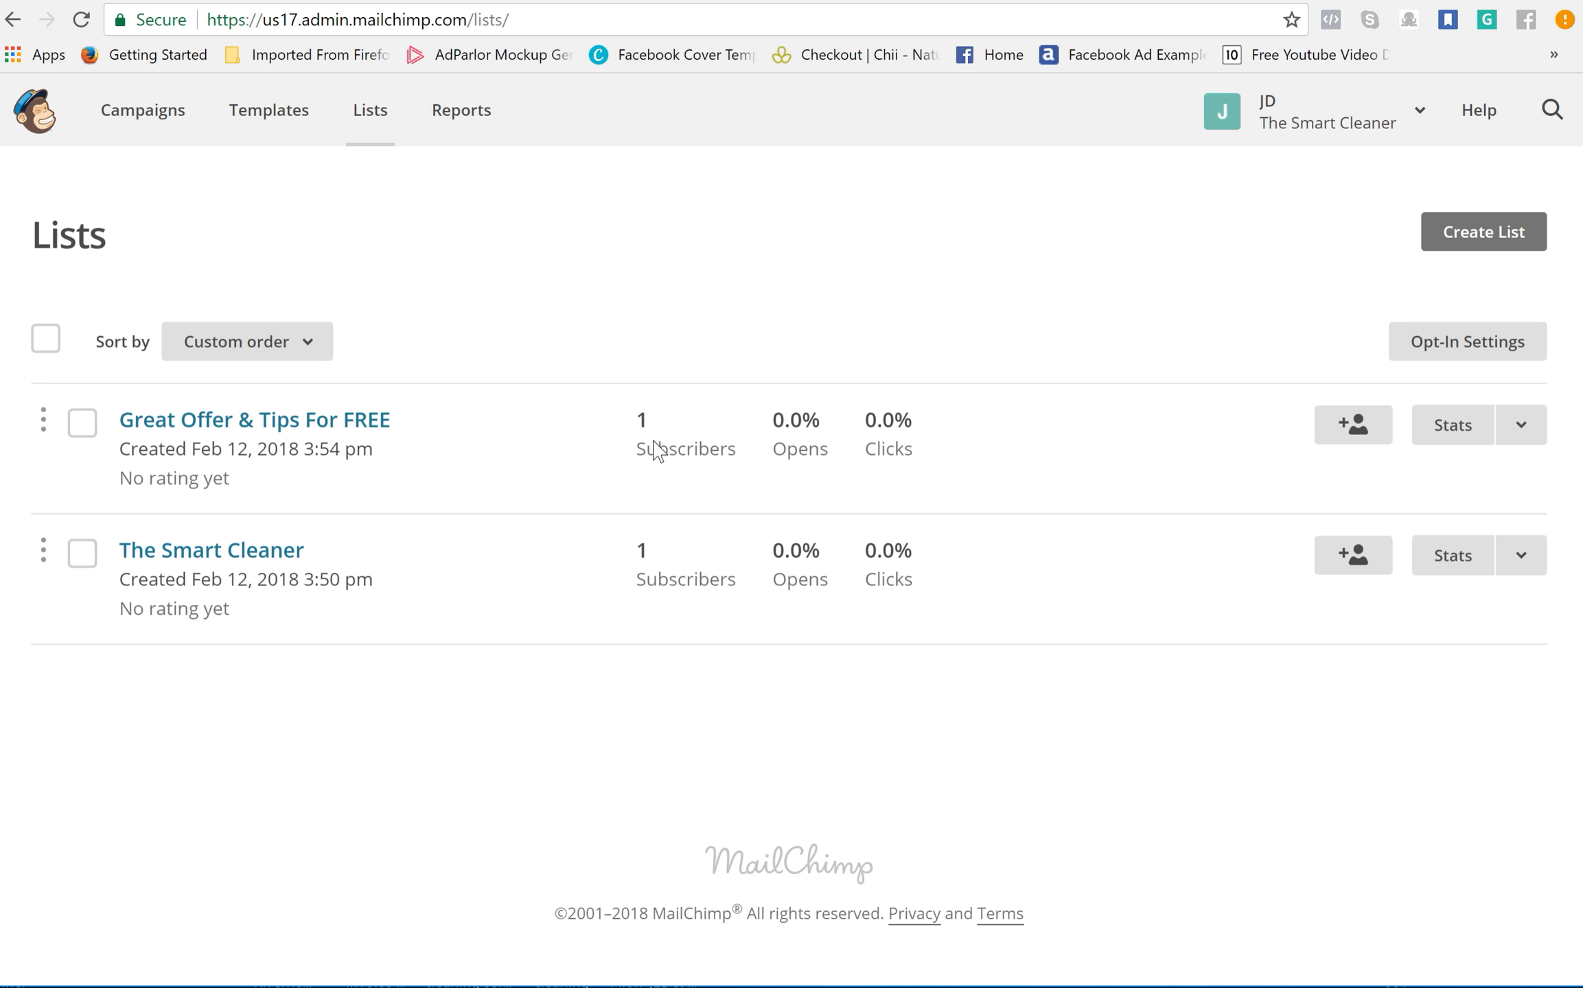
- Create a regular email campaign named "A Free Gift To Say Thank You"
left_click(168, 116)
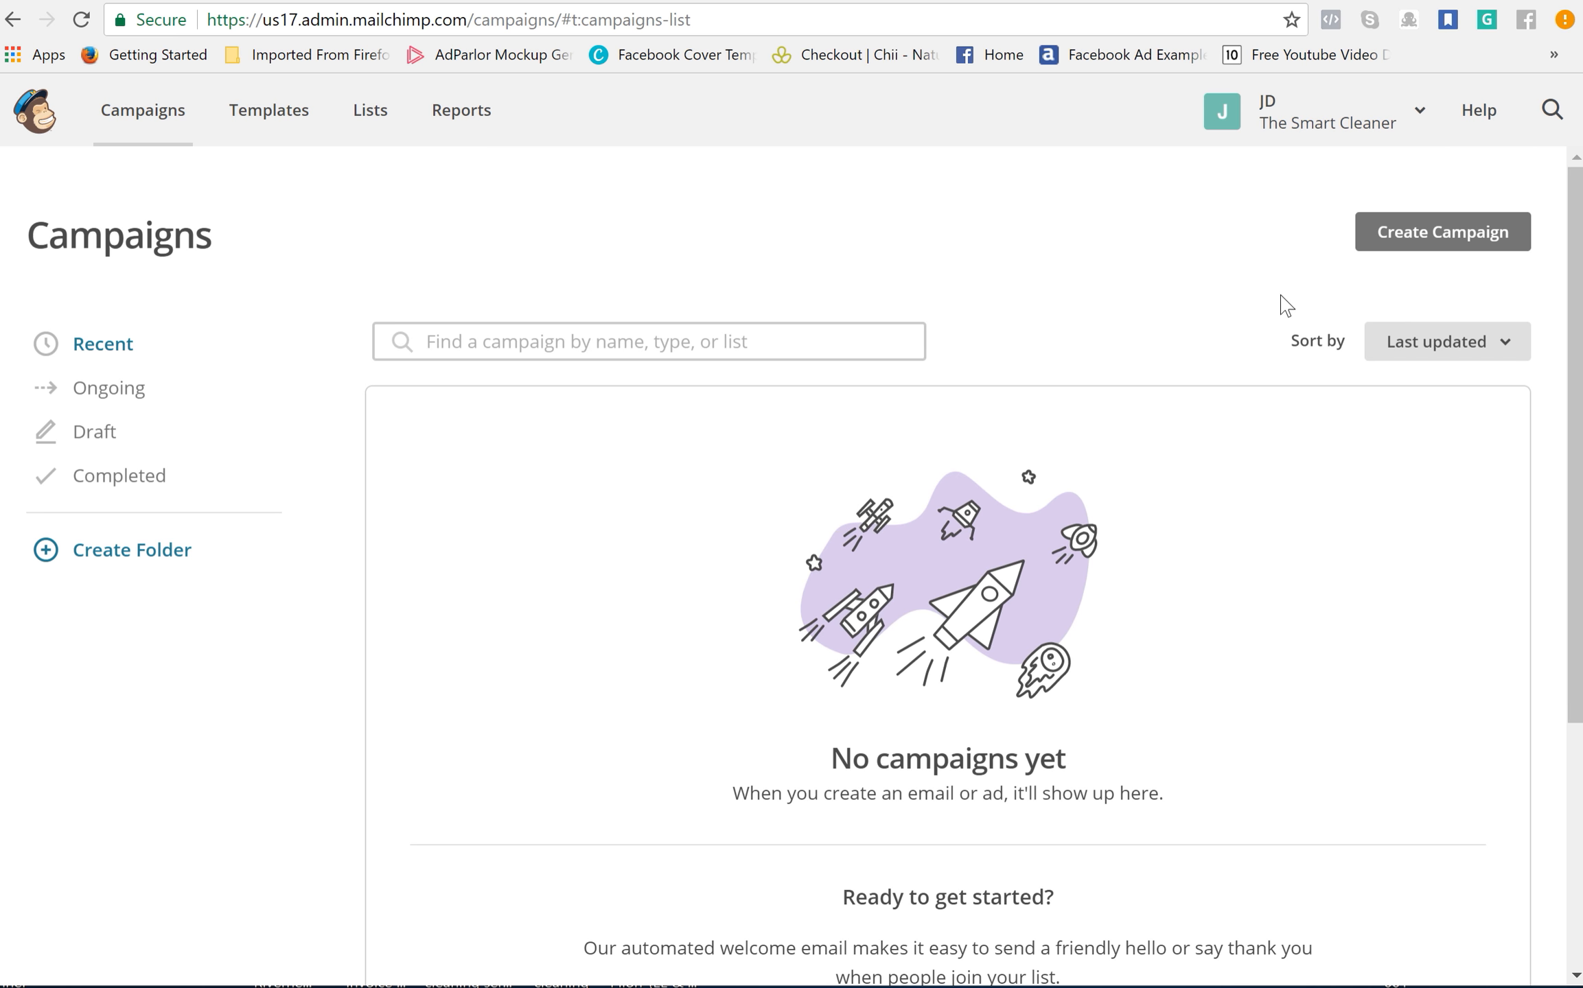
left_click(1439, 241)
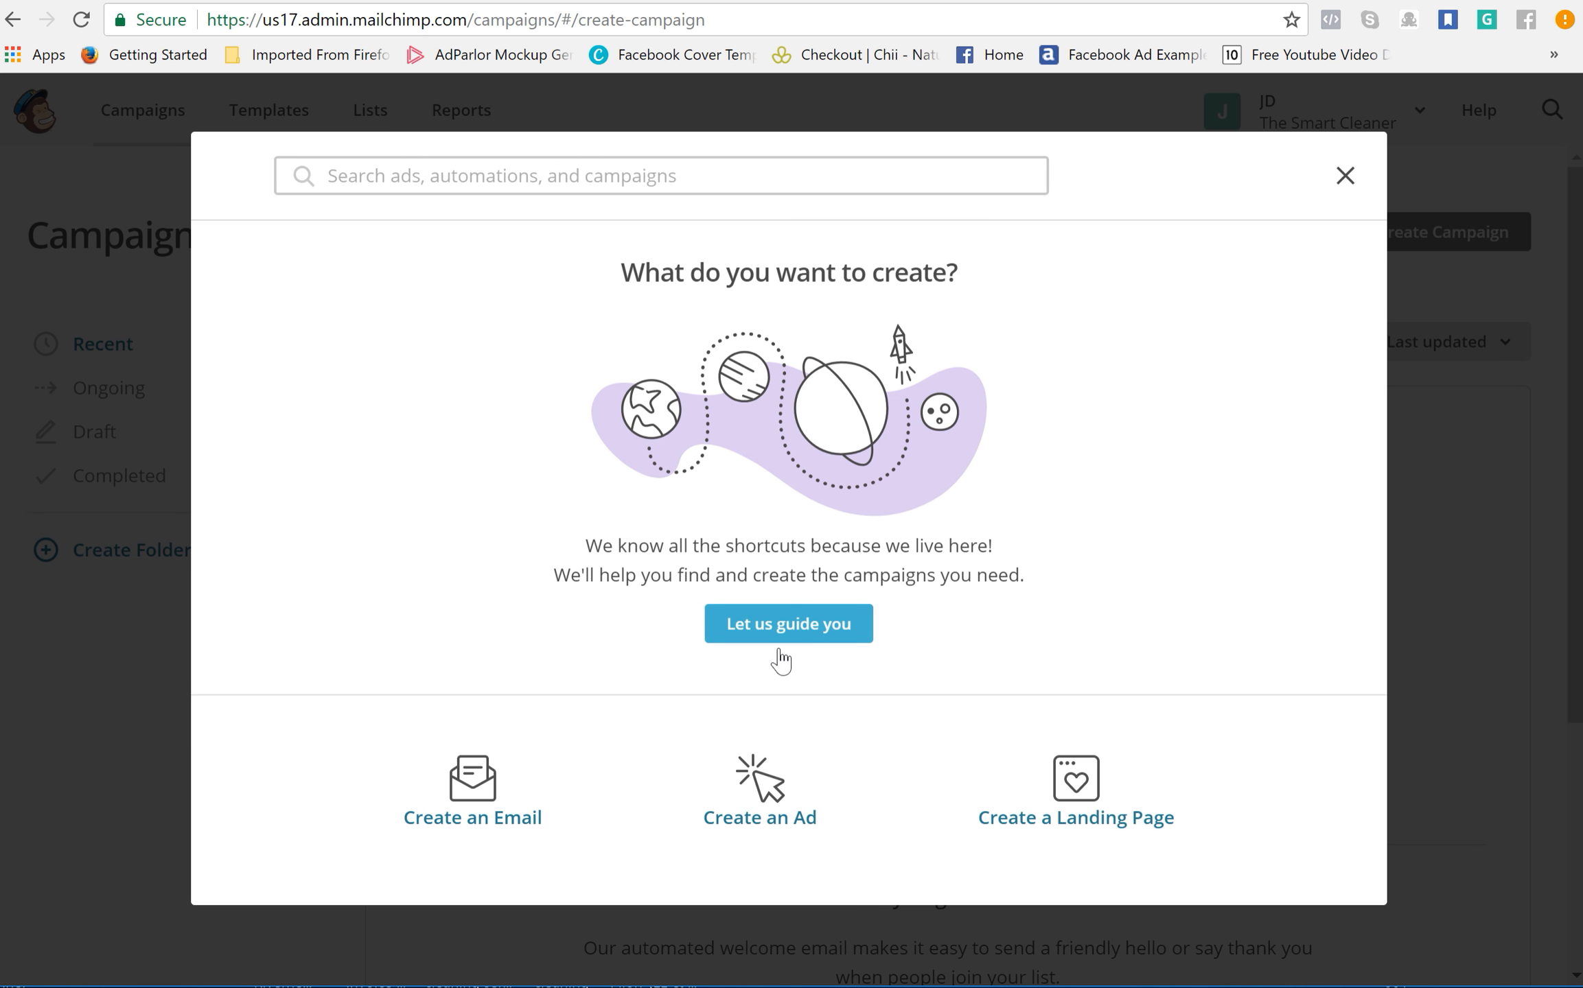
left_click(465, 799)
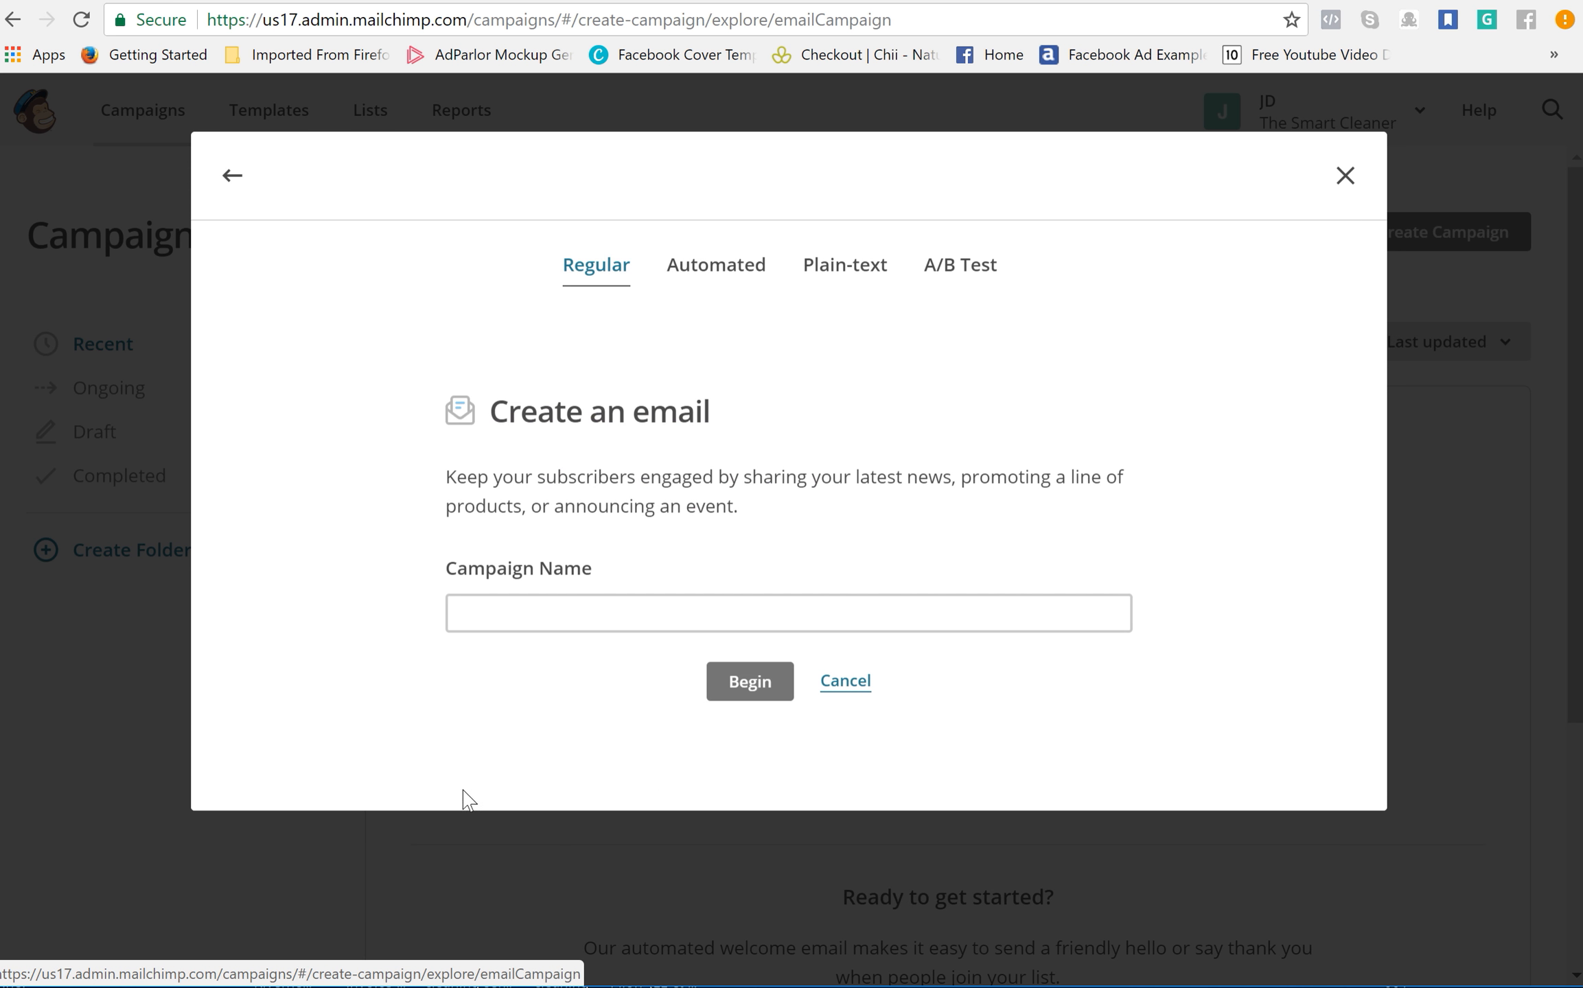
left_click(569, 627)
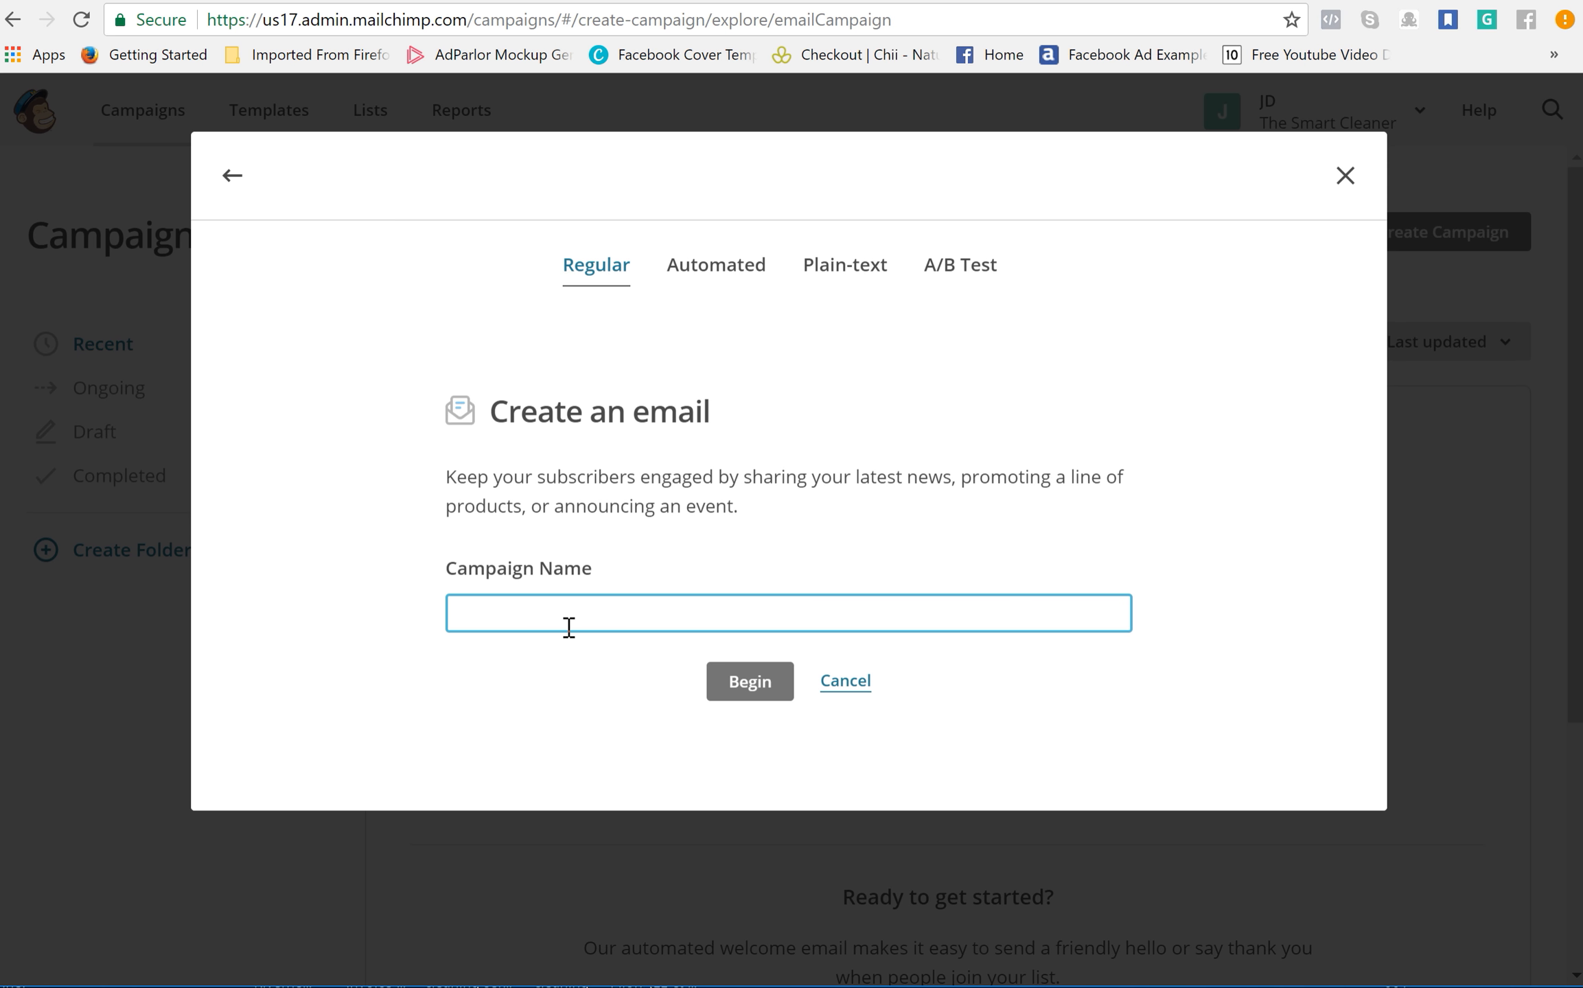
type("Th")
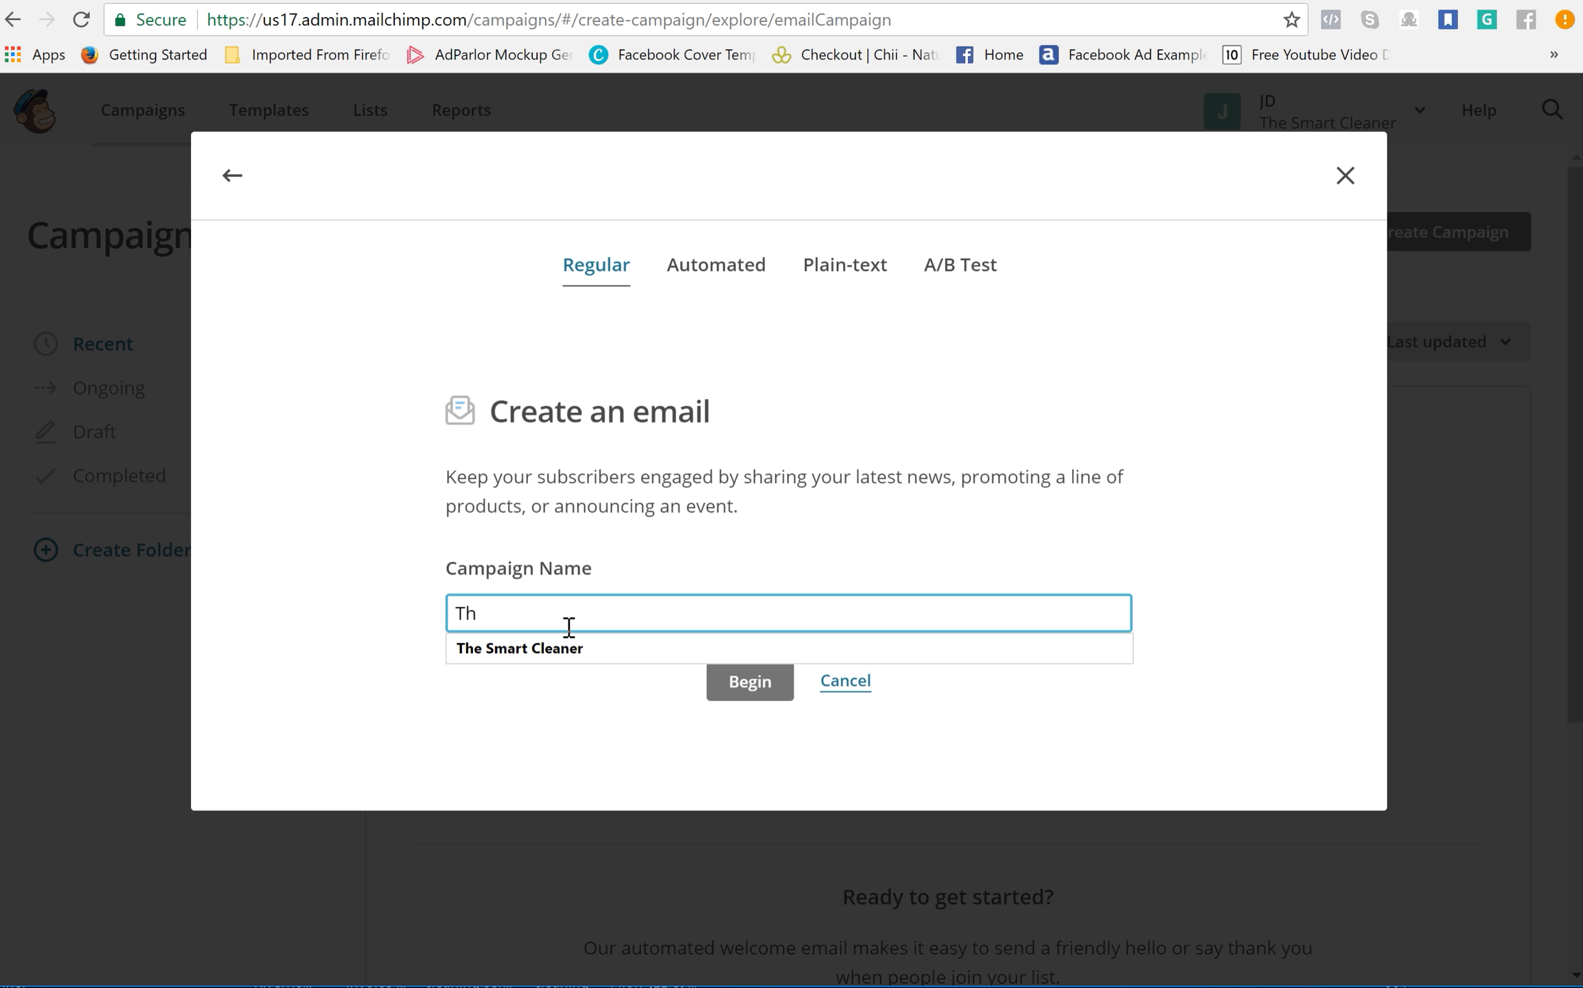
type("ank ")
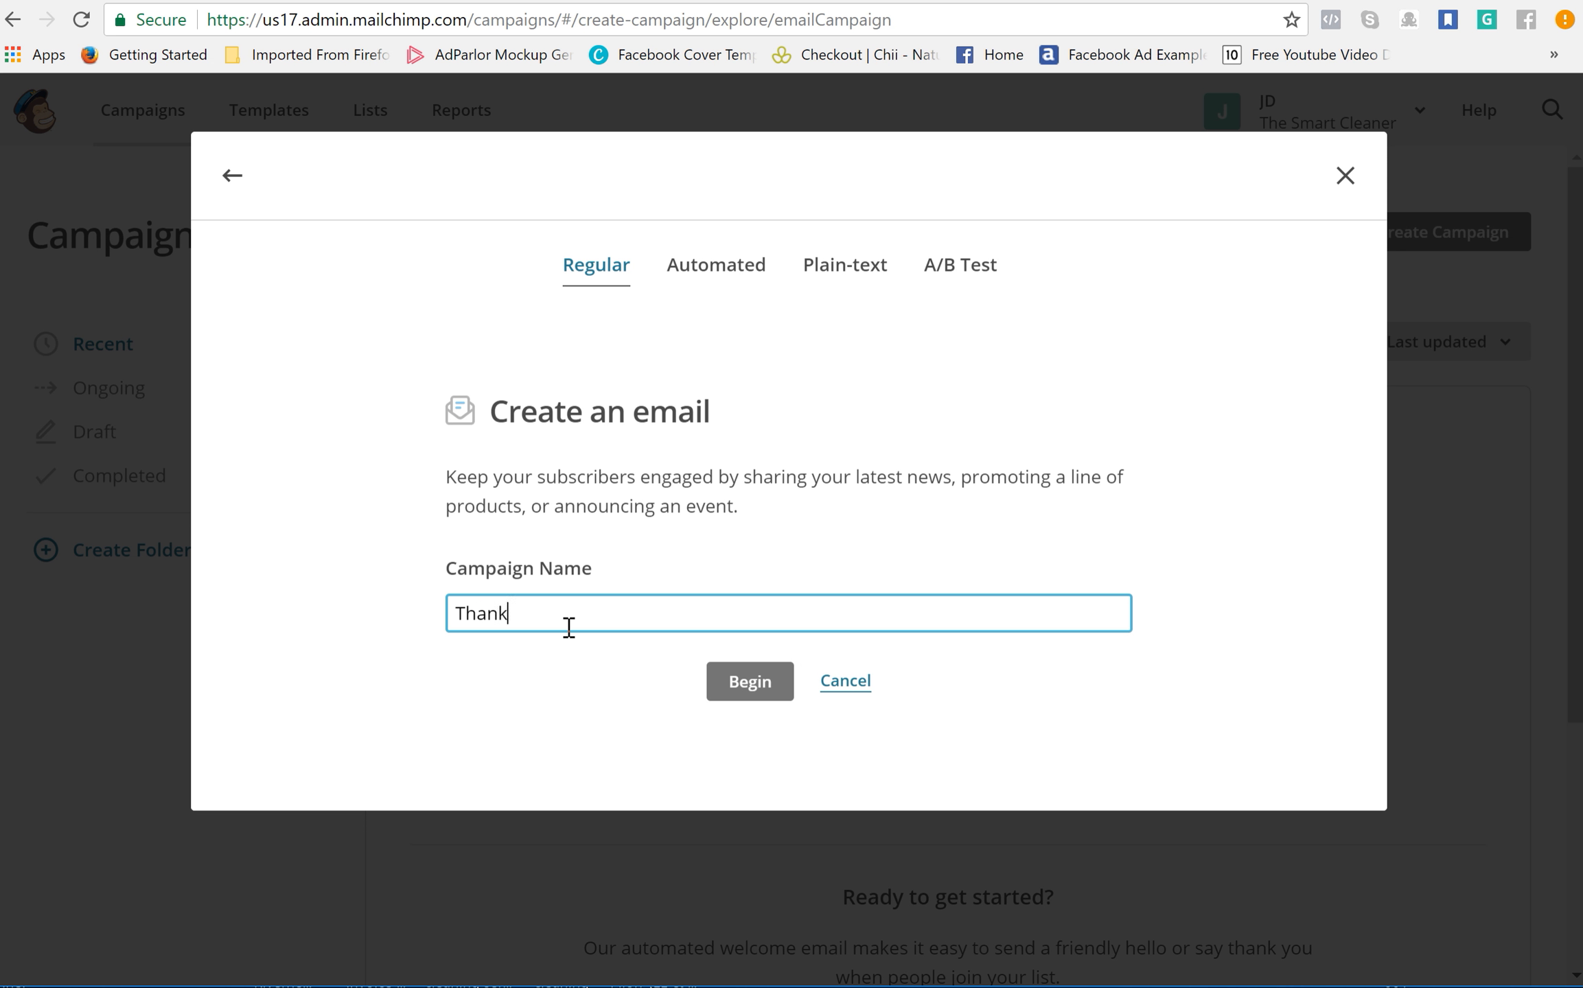
type("You For")
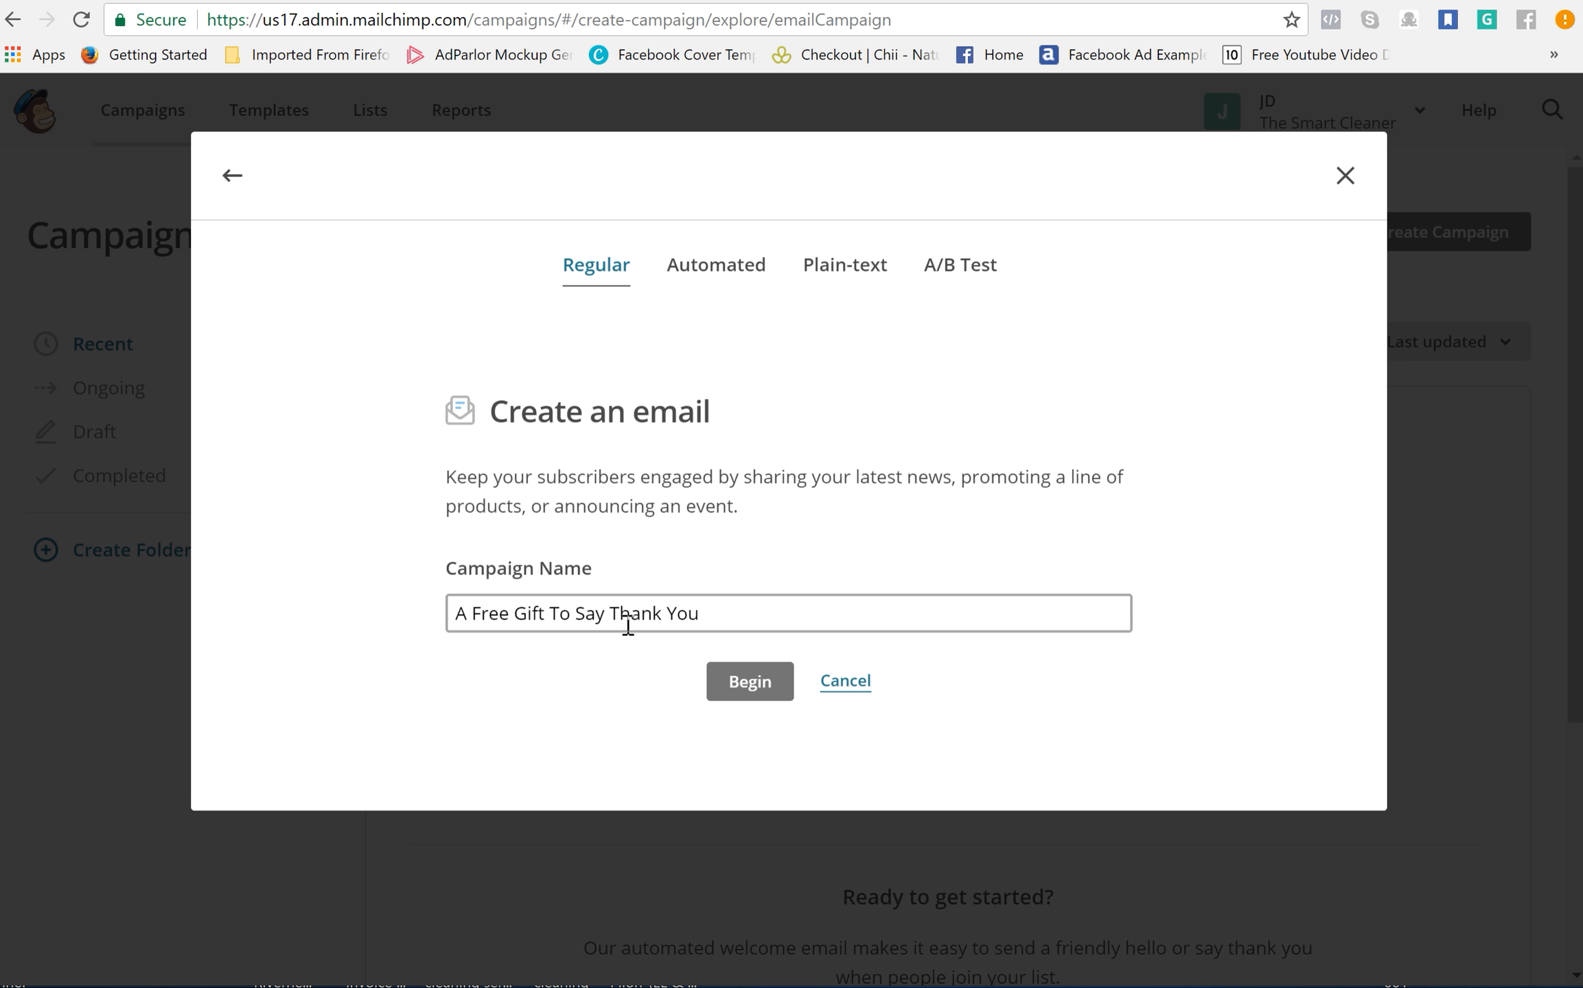
left_click(761, 707)
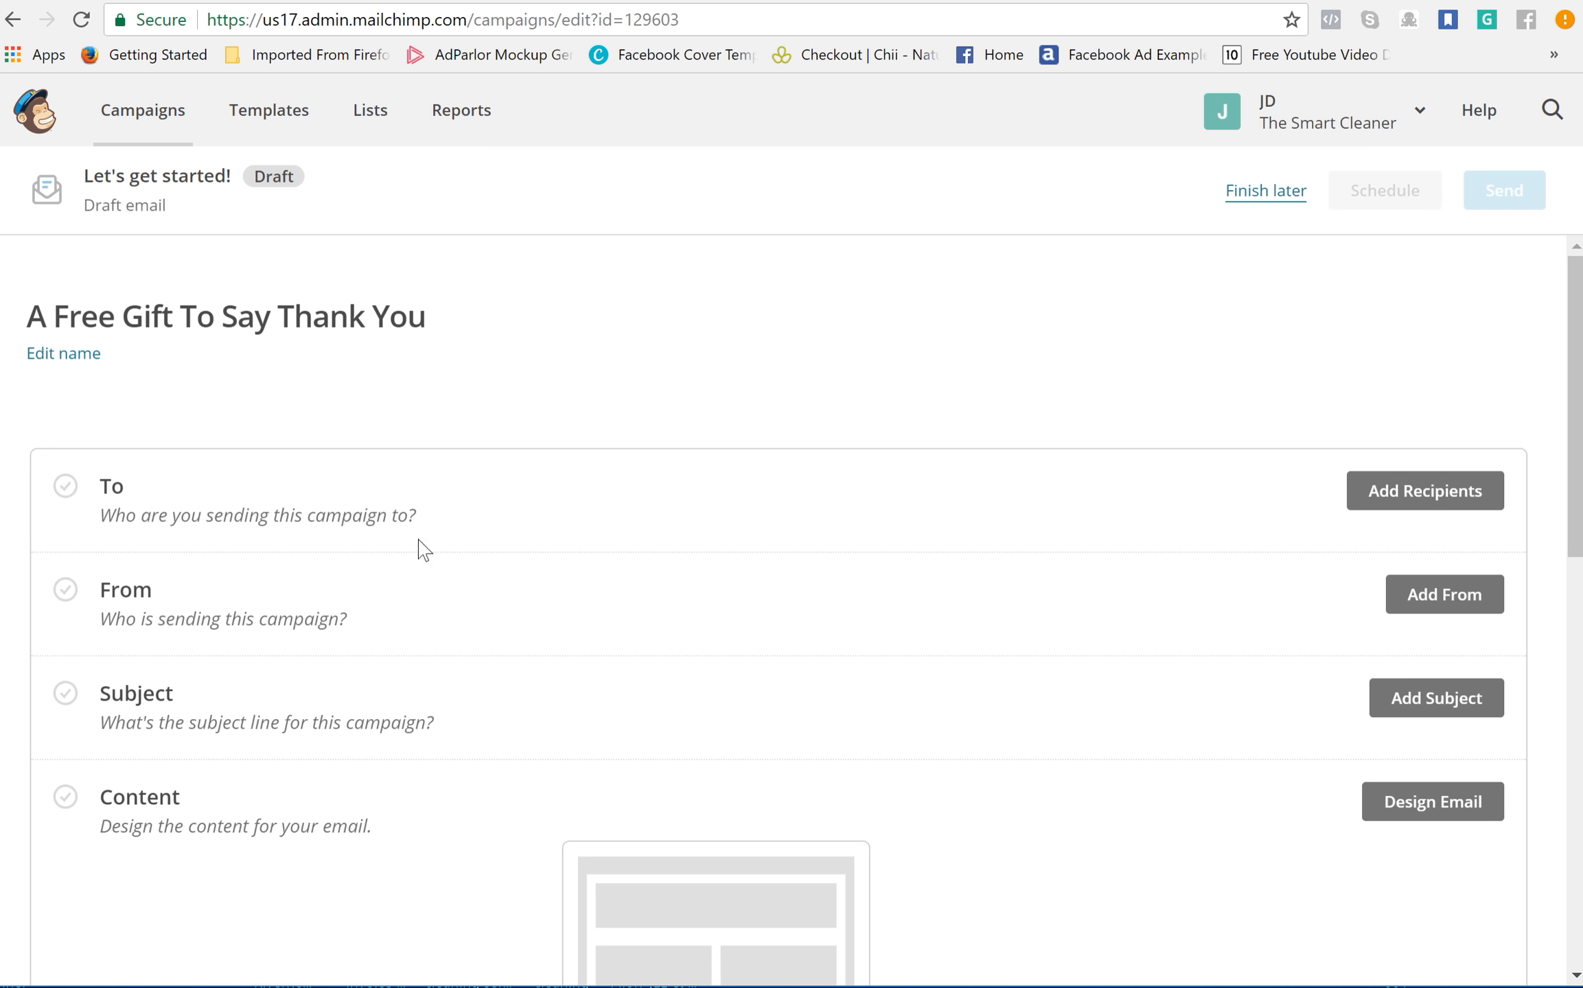
- Choose the "Great Offer & Tips For FREE" list as the recipients of the campaign
left_click(1375, 491)
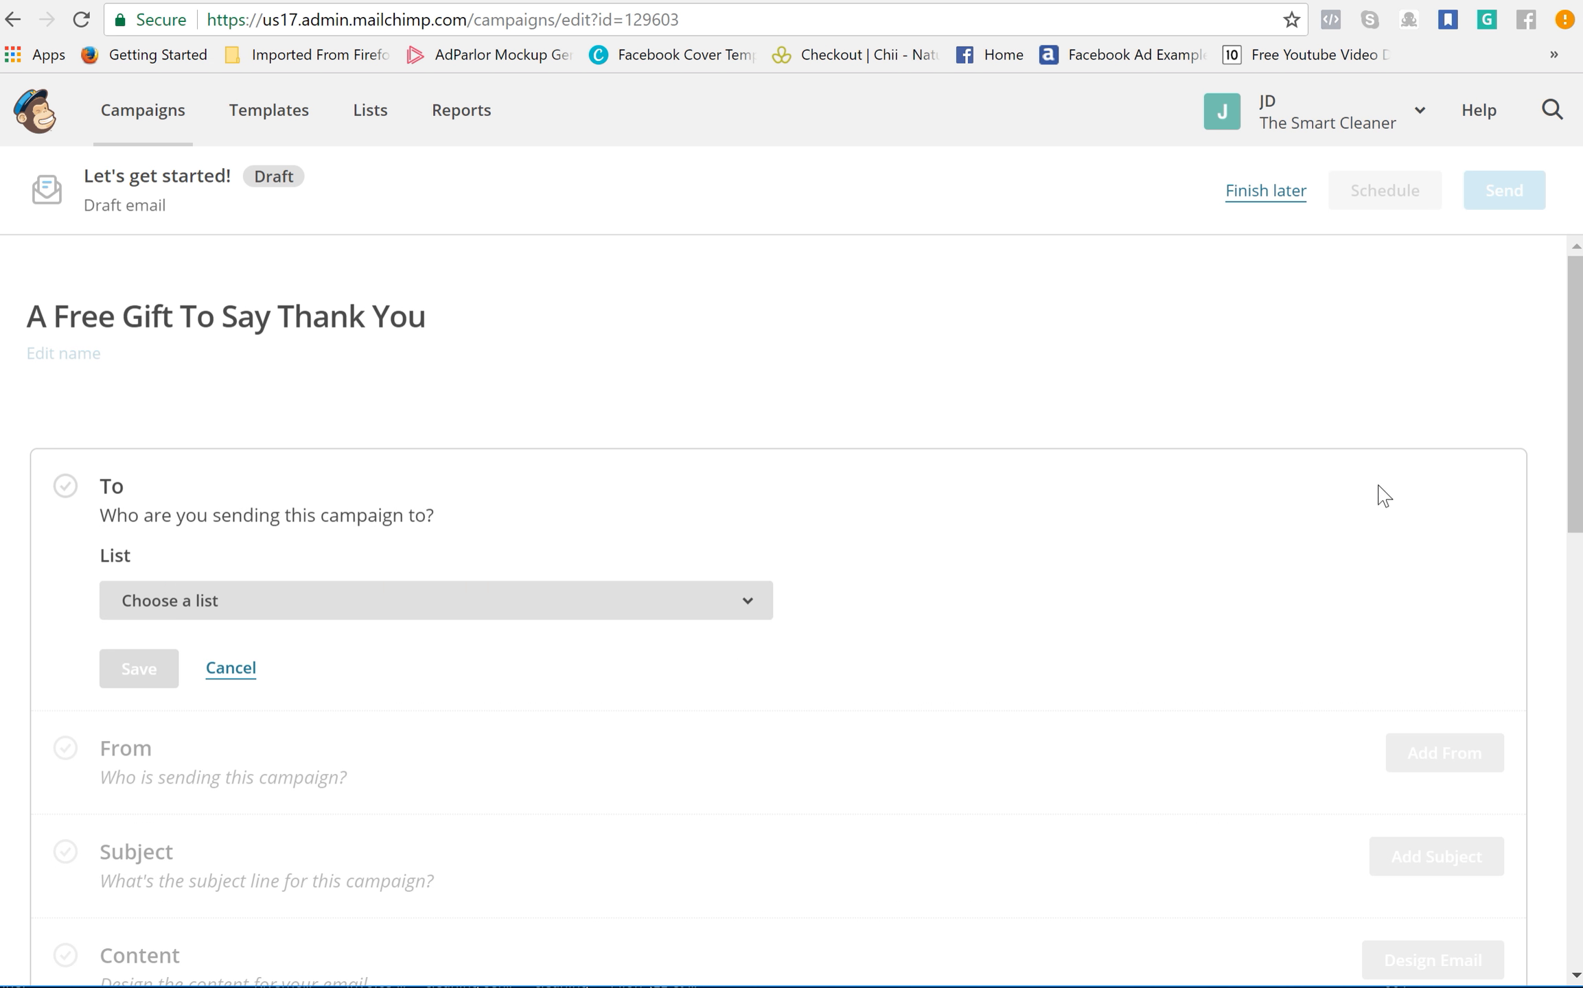
left_click(601, 621)
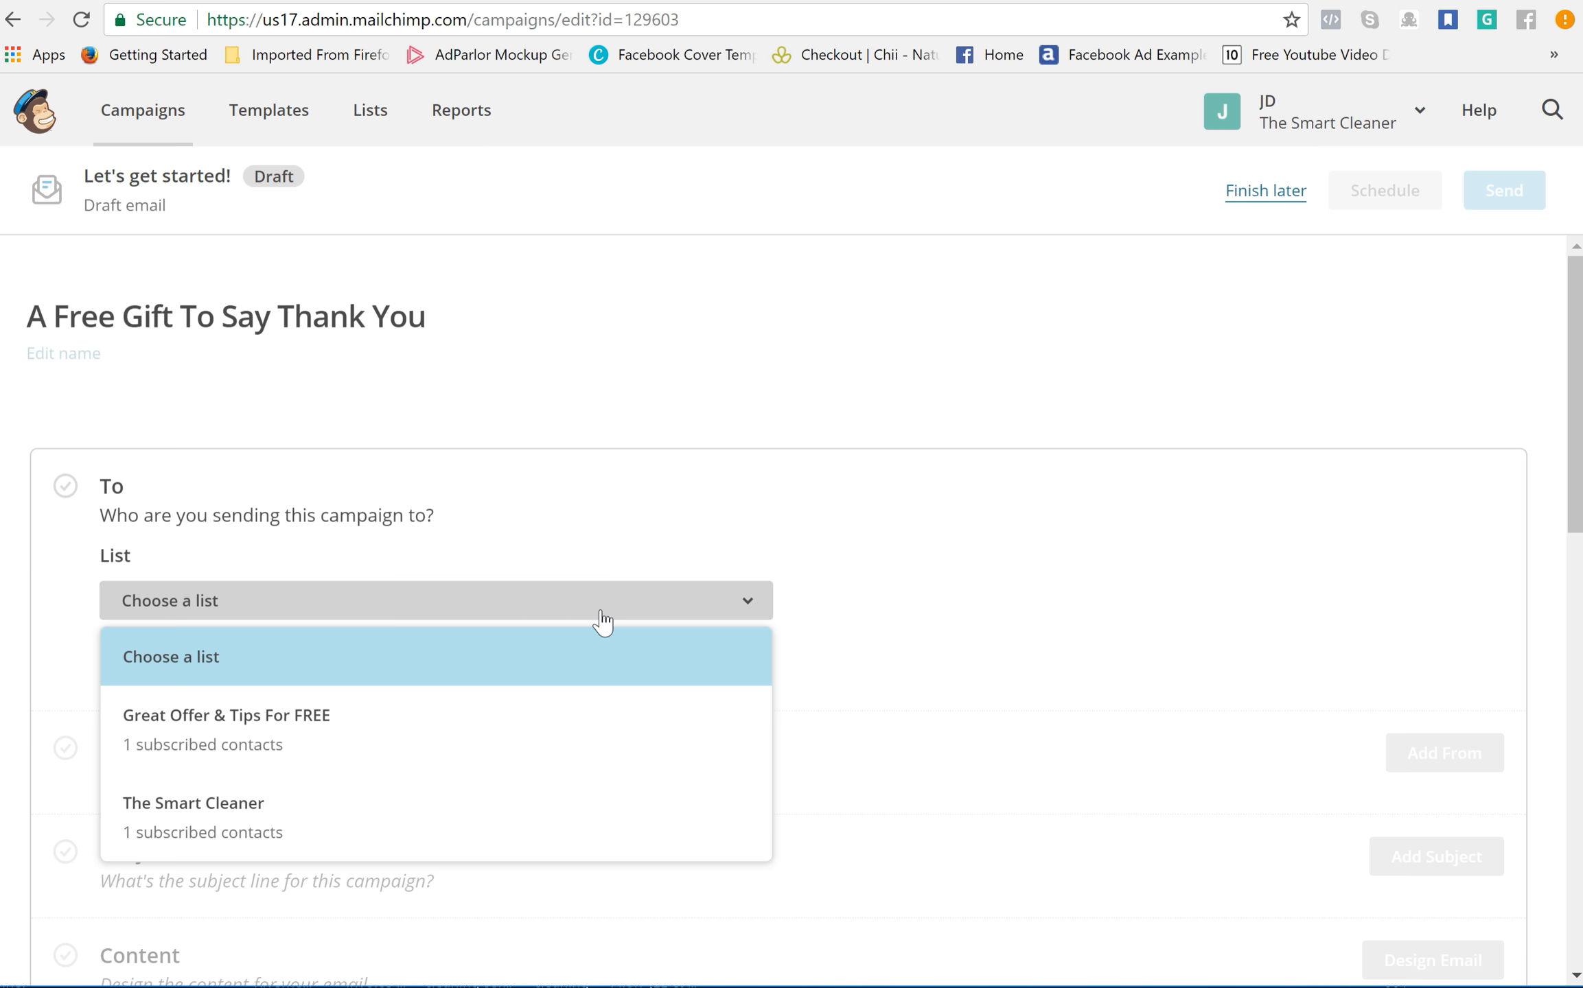
left_click(417, 732)
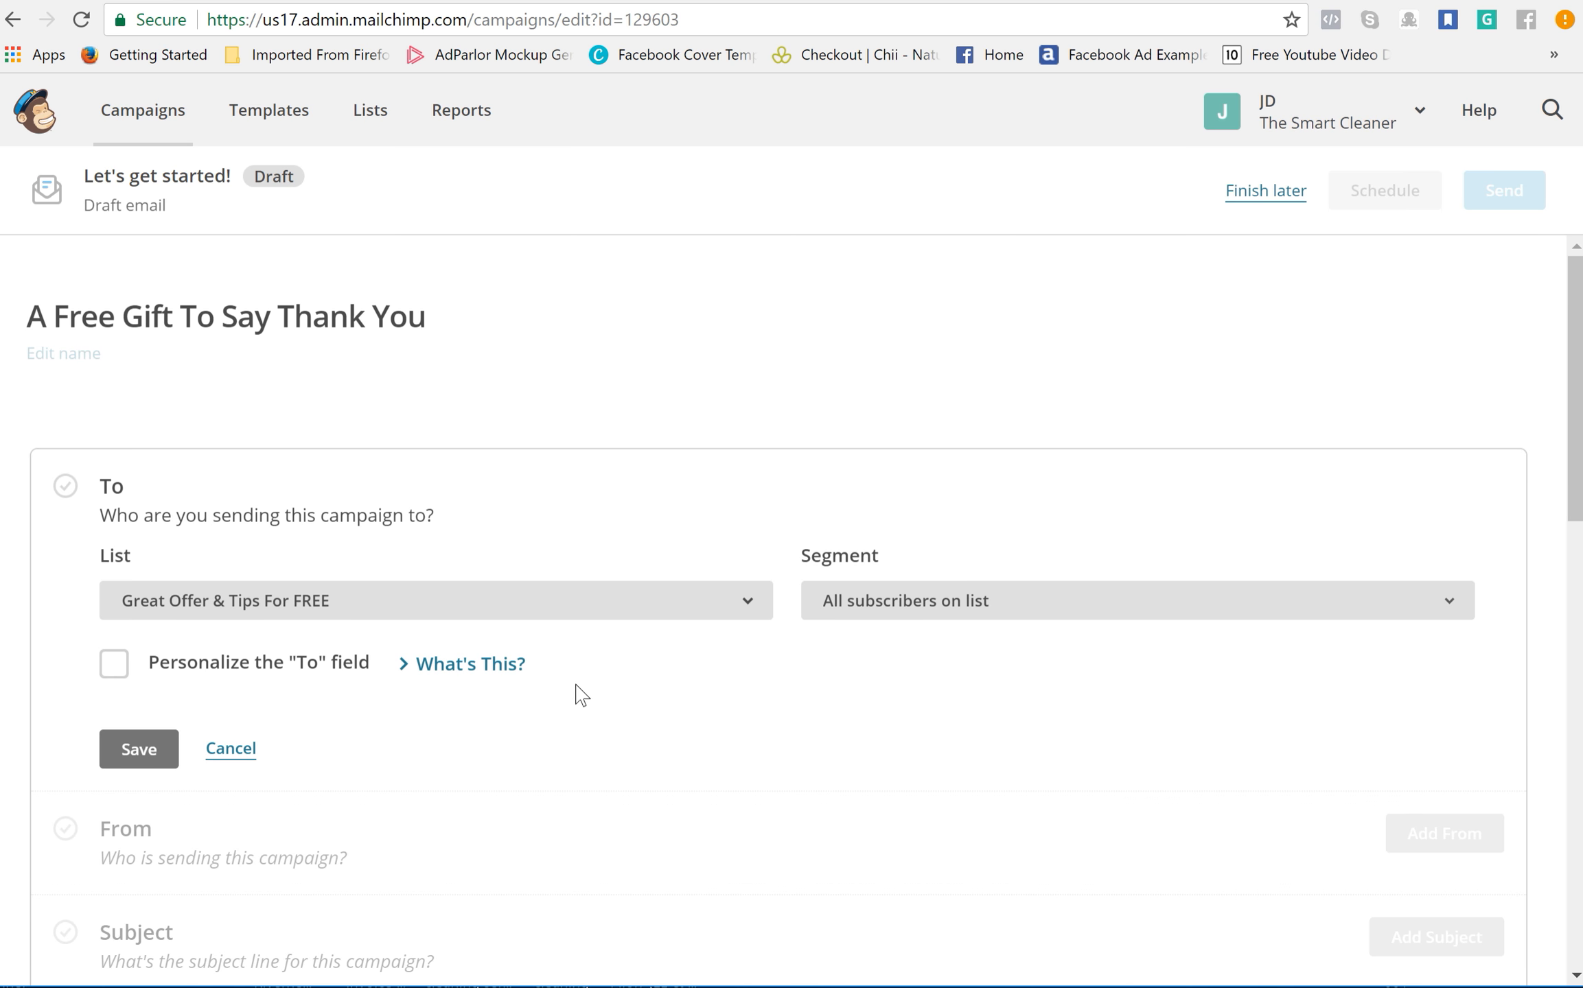
- Personalize the campaign's "To" field with the *|FNAME|* merge tag
scroll(581, 695, "down", 2)
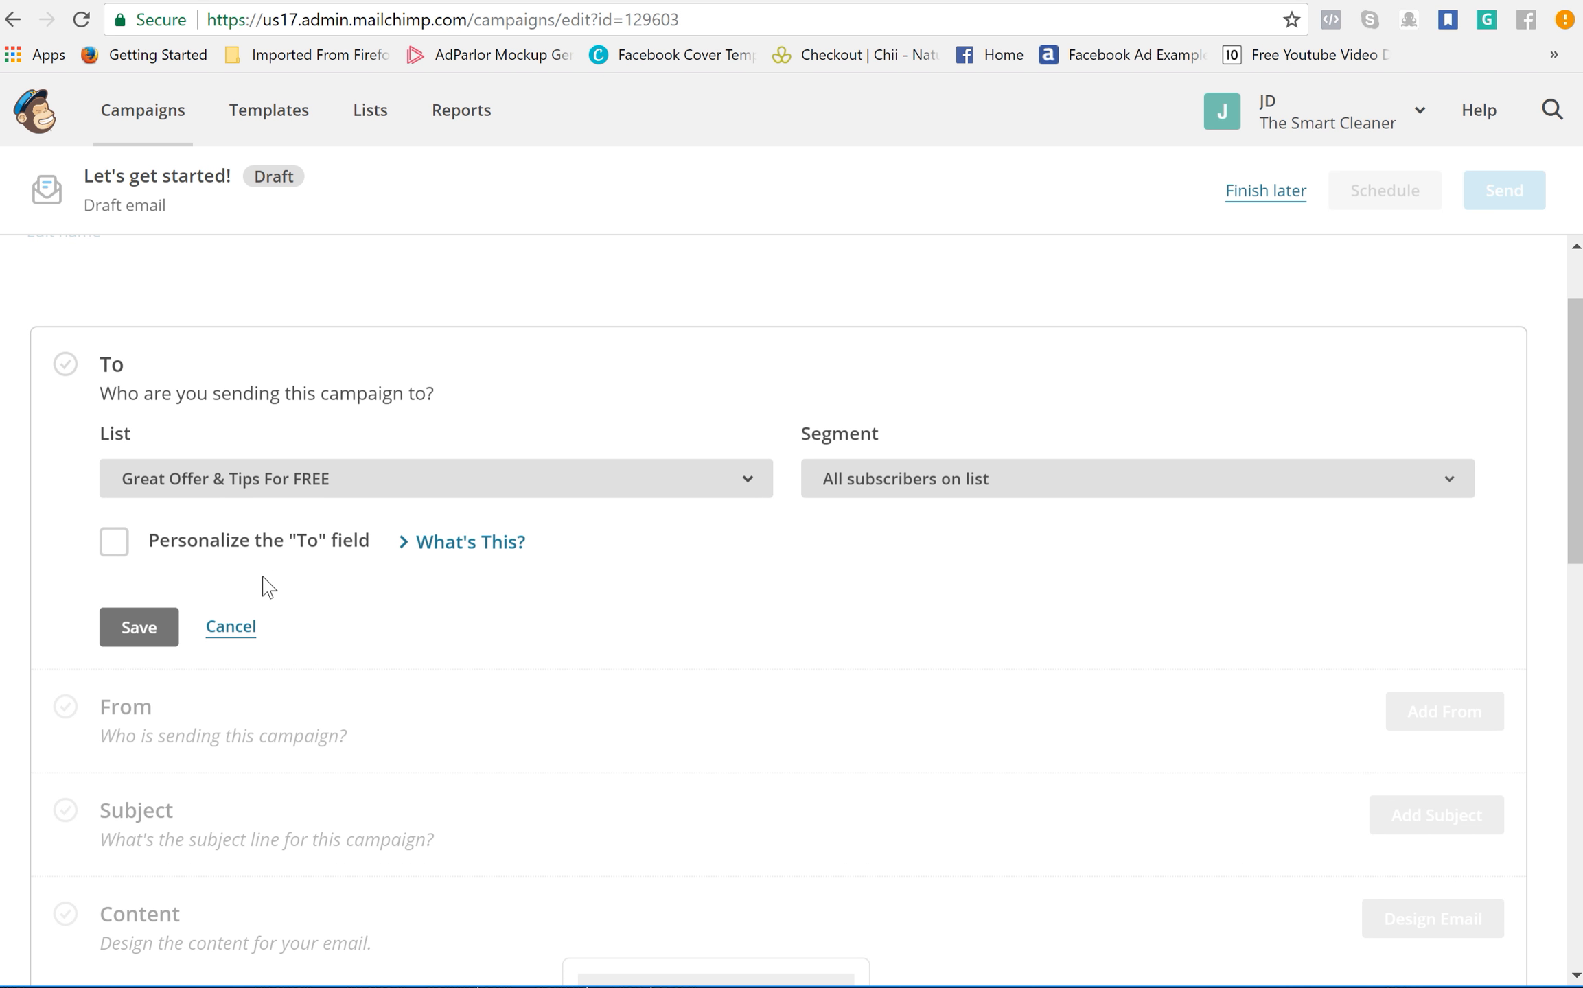
left_click(116, 547)
left_click(259, 644)
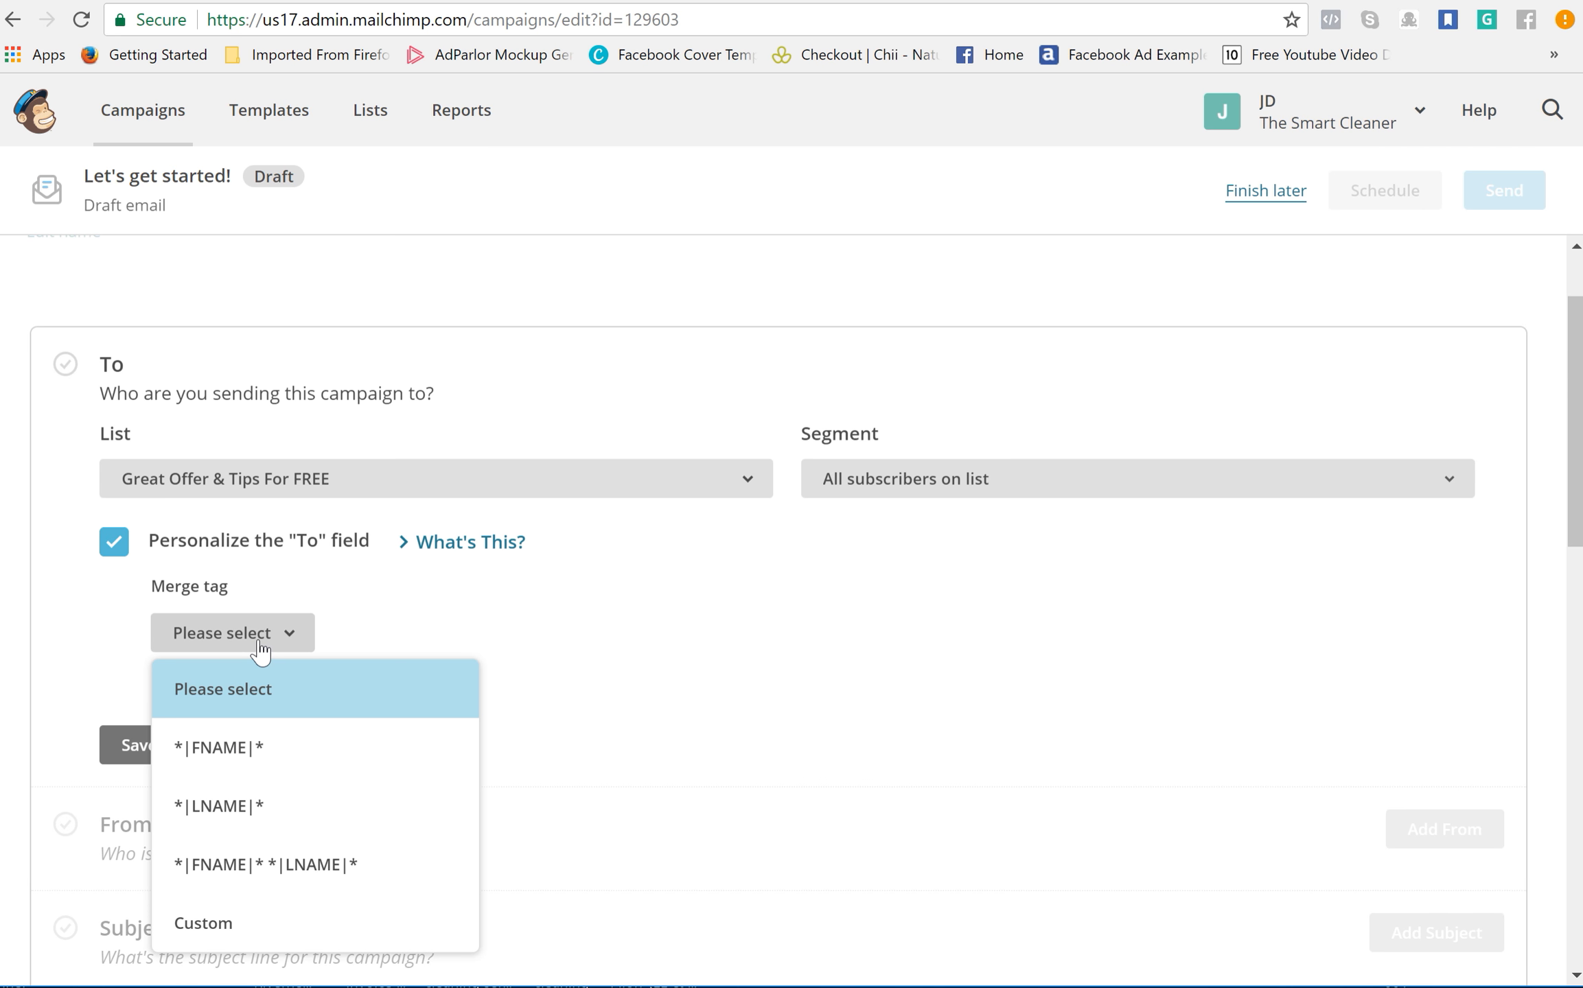
left_click(256, 746)
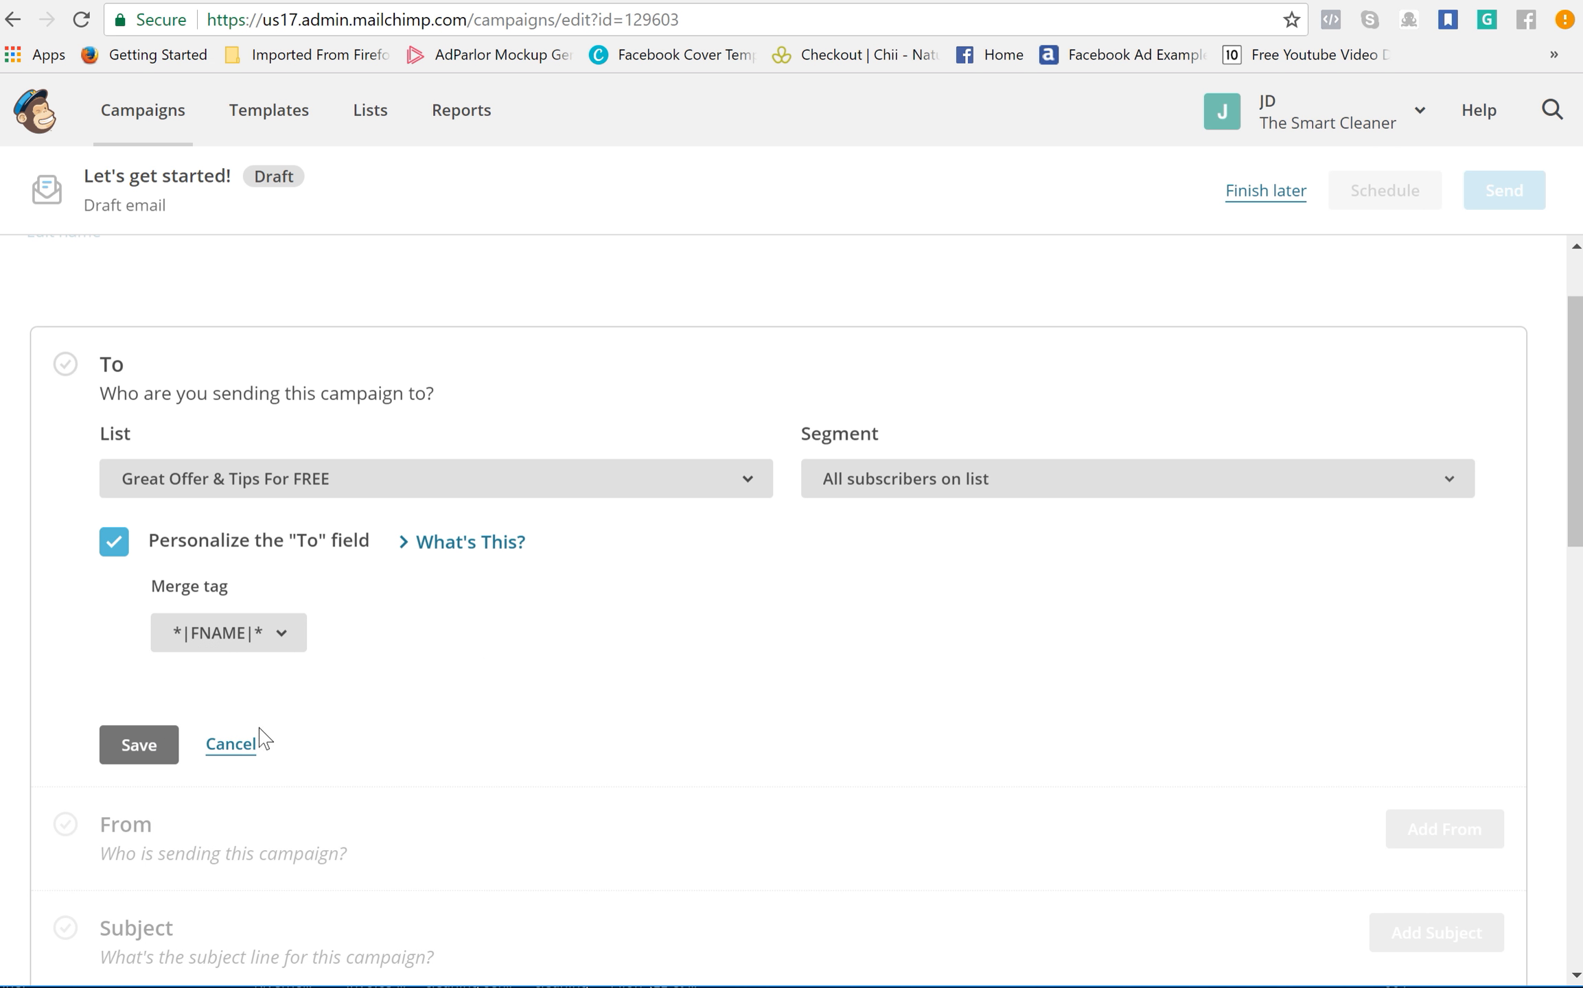
scroll(388, 669, "down", 2)
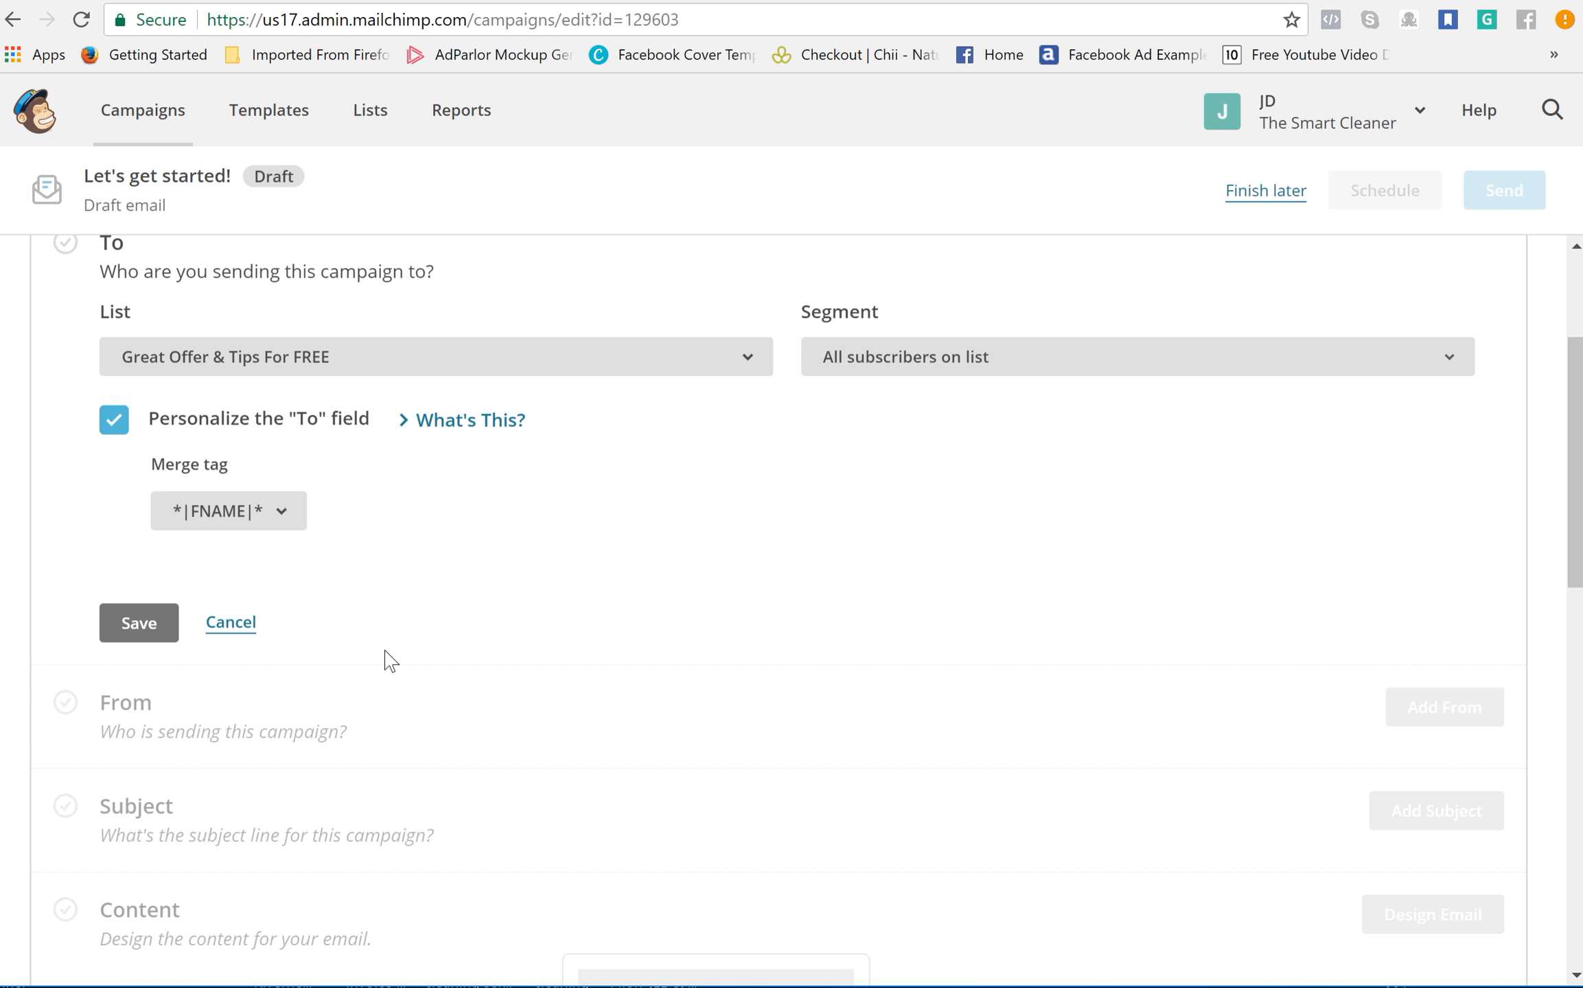
- Save the recipient settings and accept The Smart Cleaner with its prefilled e-mail address as the campaign's sender
left_click(153, 638)
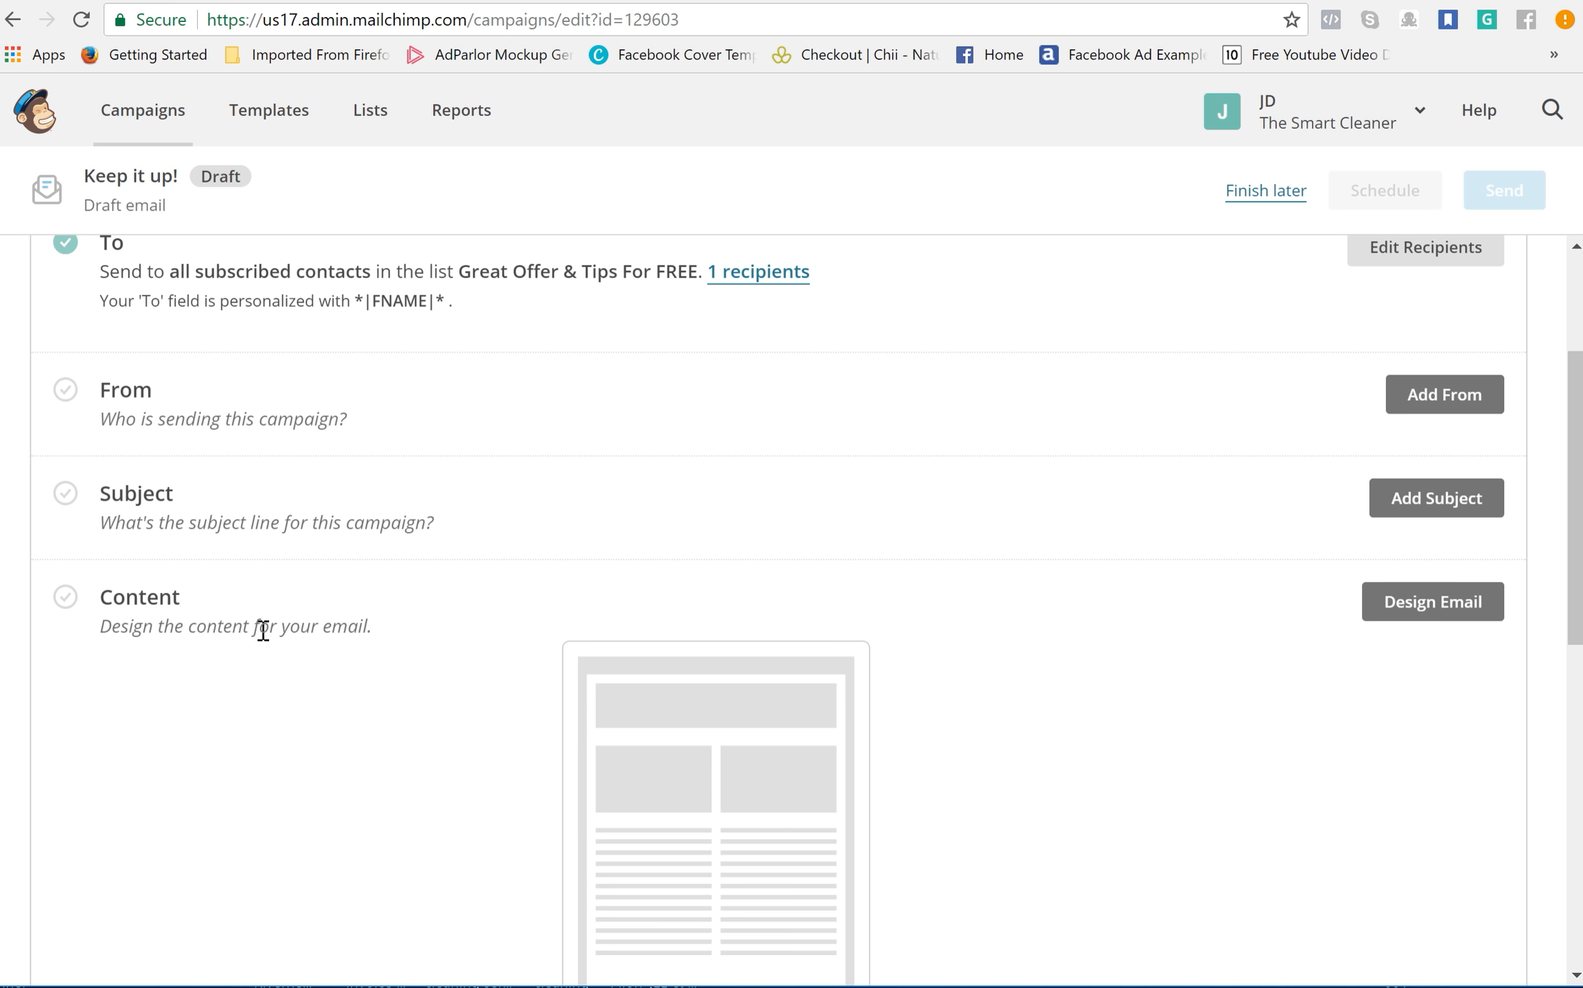
left_click(1439, 395)
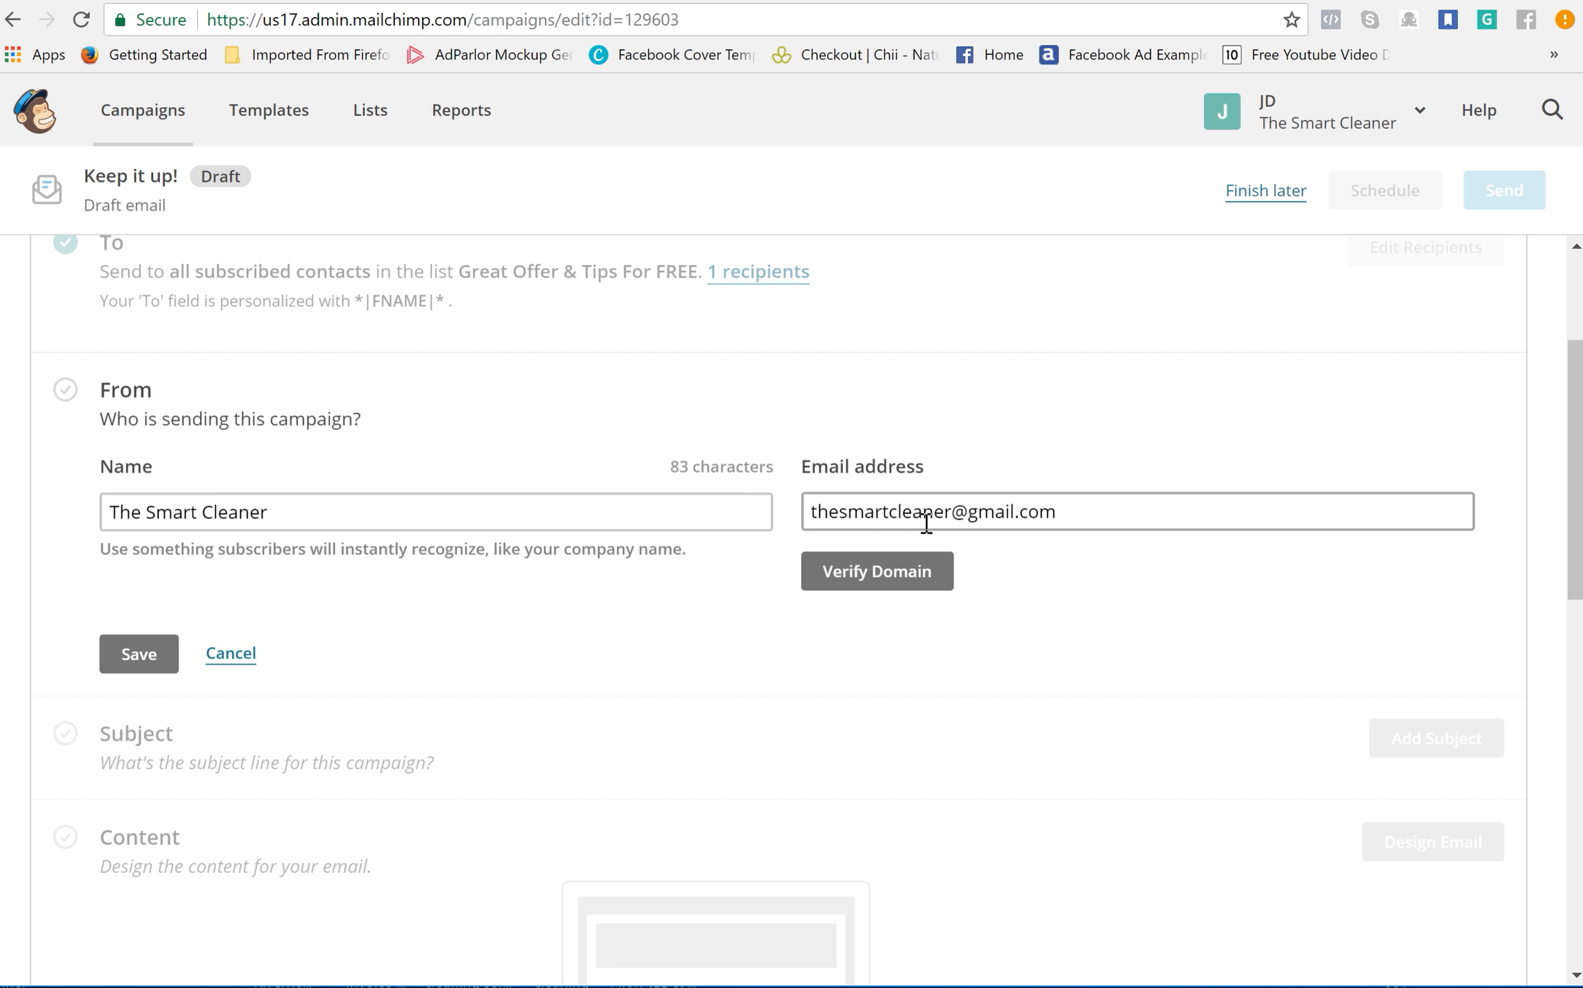
scroll(452, 597, "down", 2)
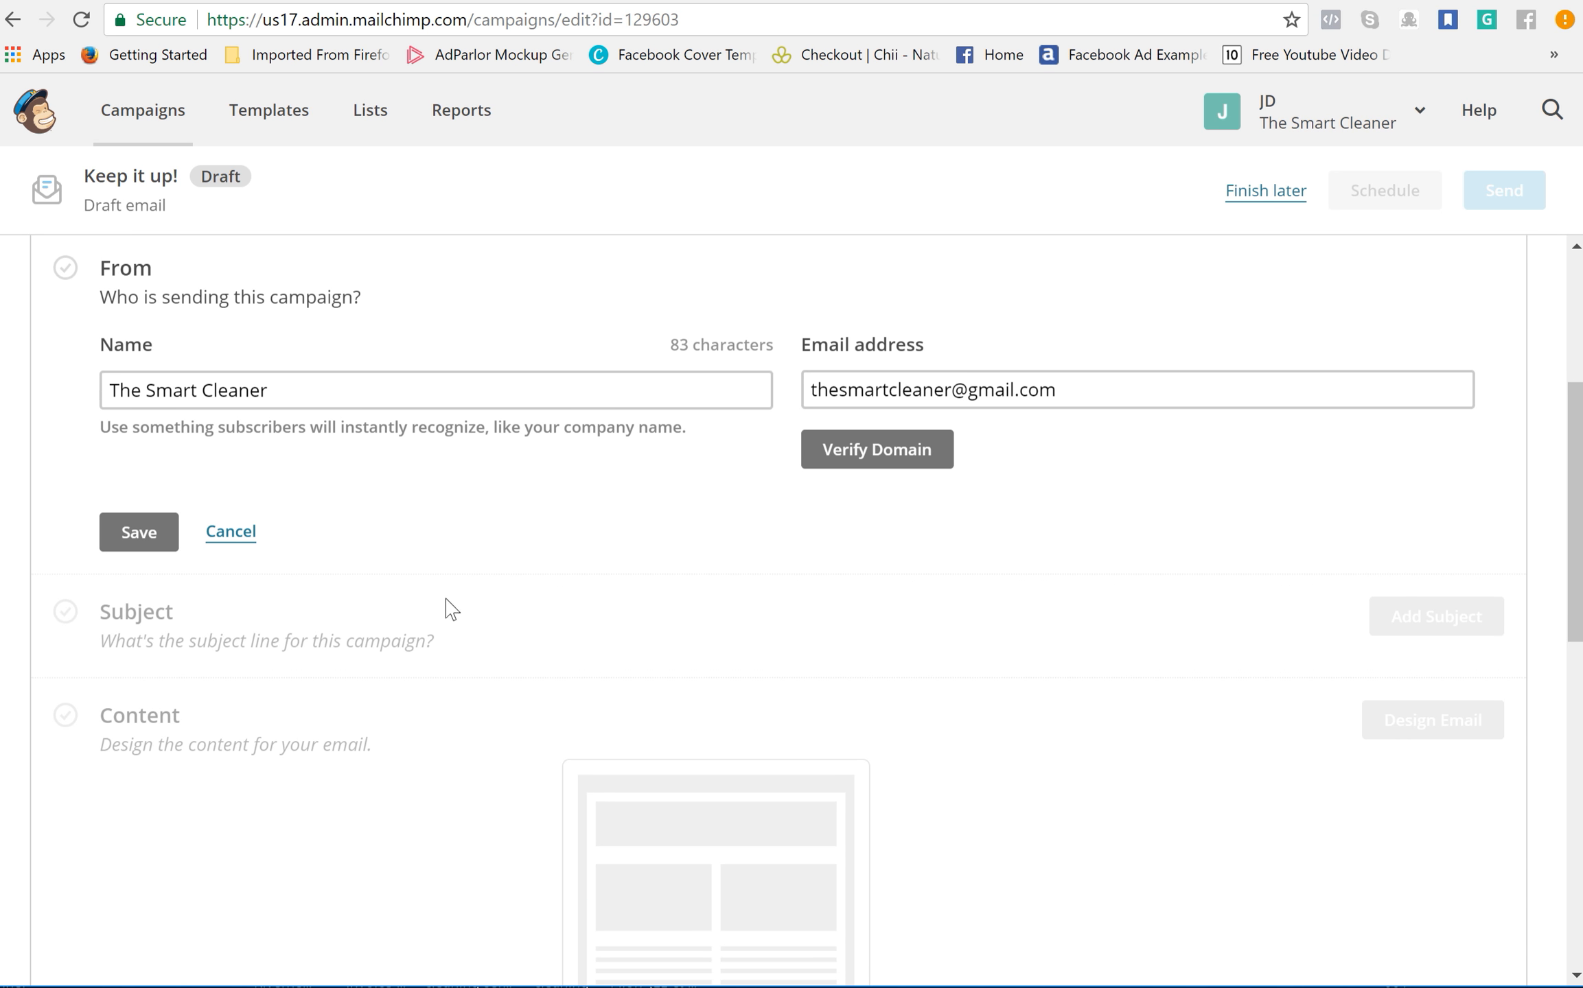
left_click(144, 540)
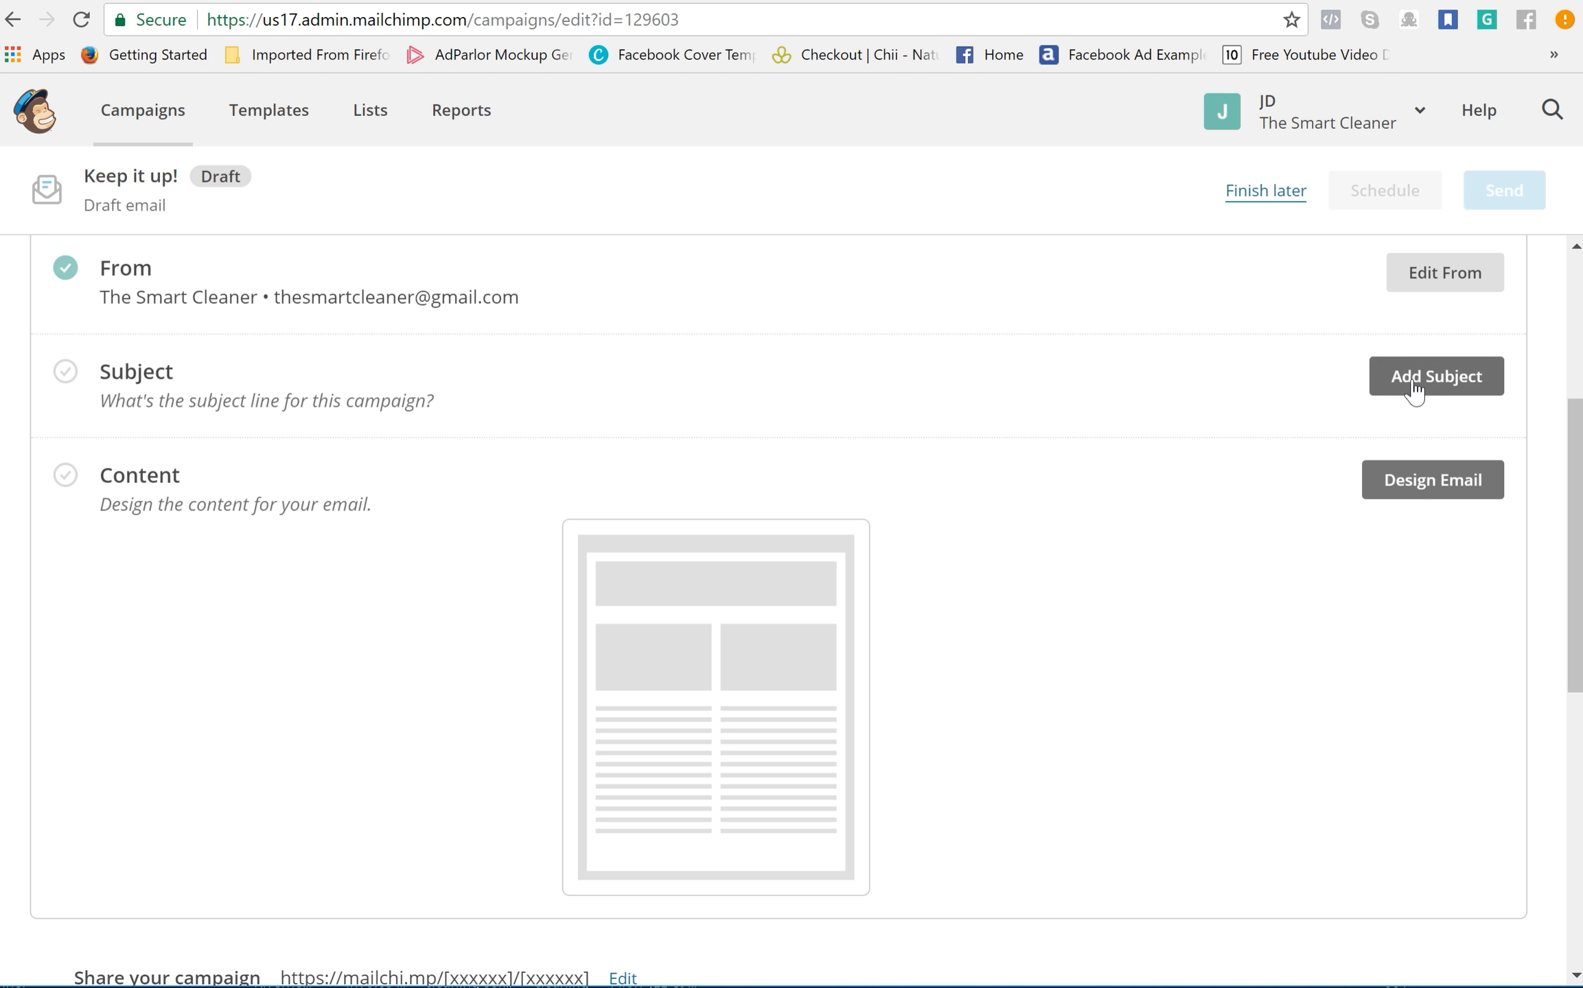
- Save the subject "We Forgot To Give You This..." with the preview text "We want to just say thank you with this free gift"
left_click(1413, 389)
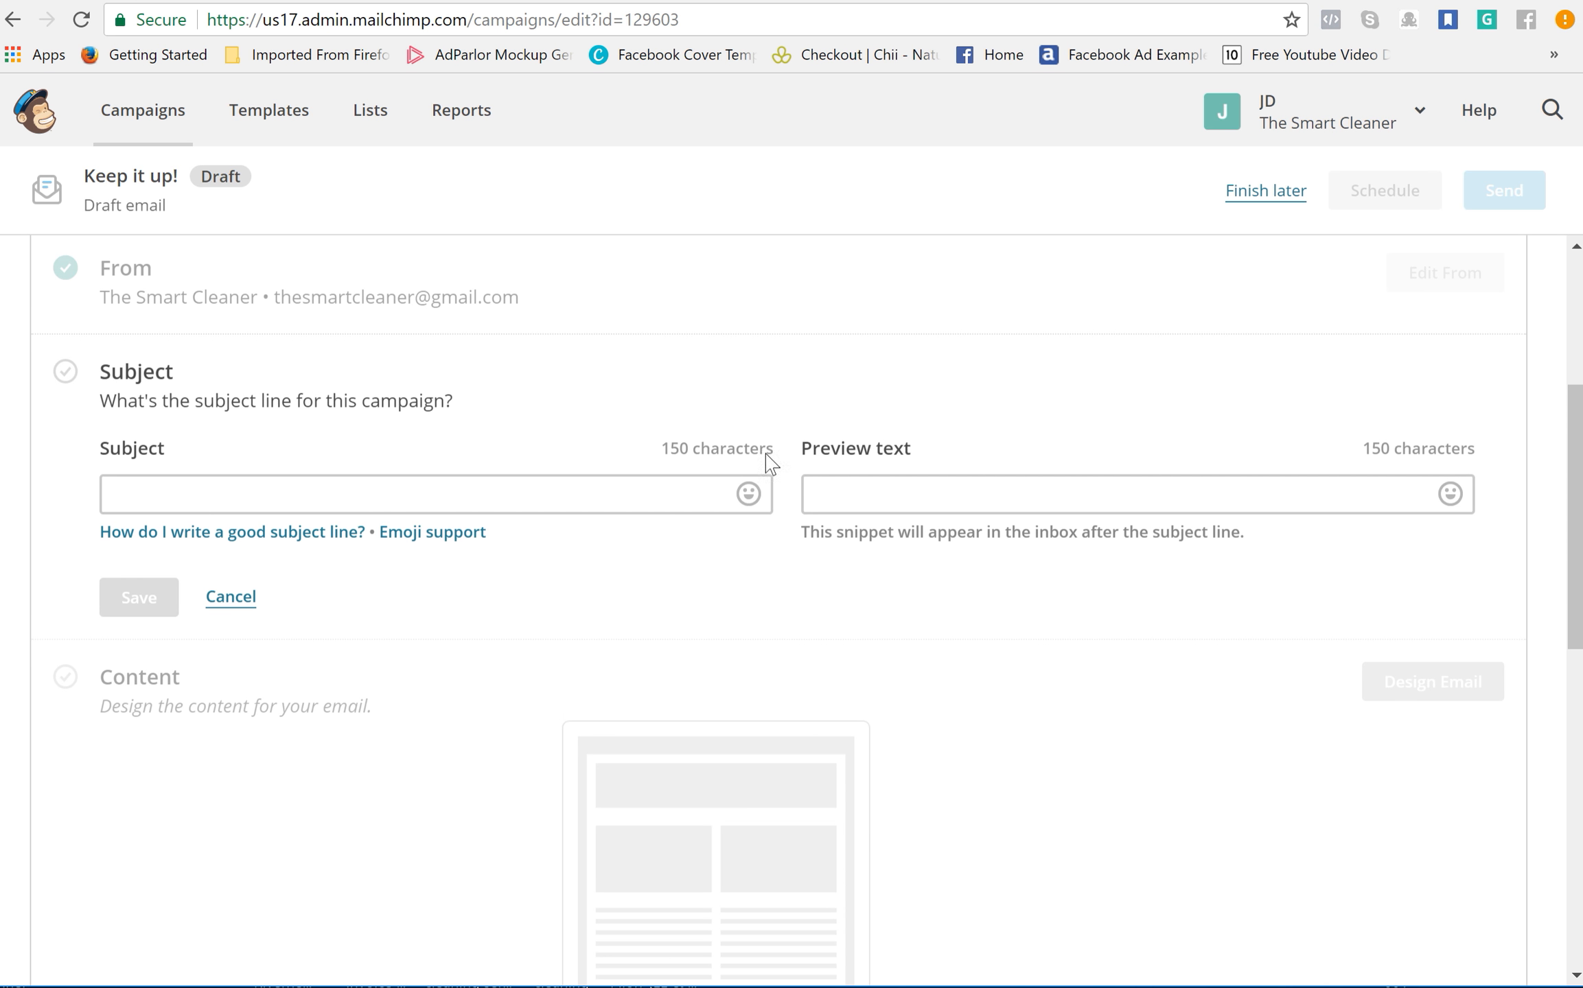
left_click(427, 484)
left_click(413, 493)
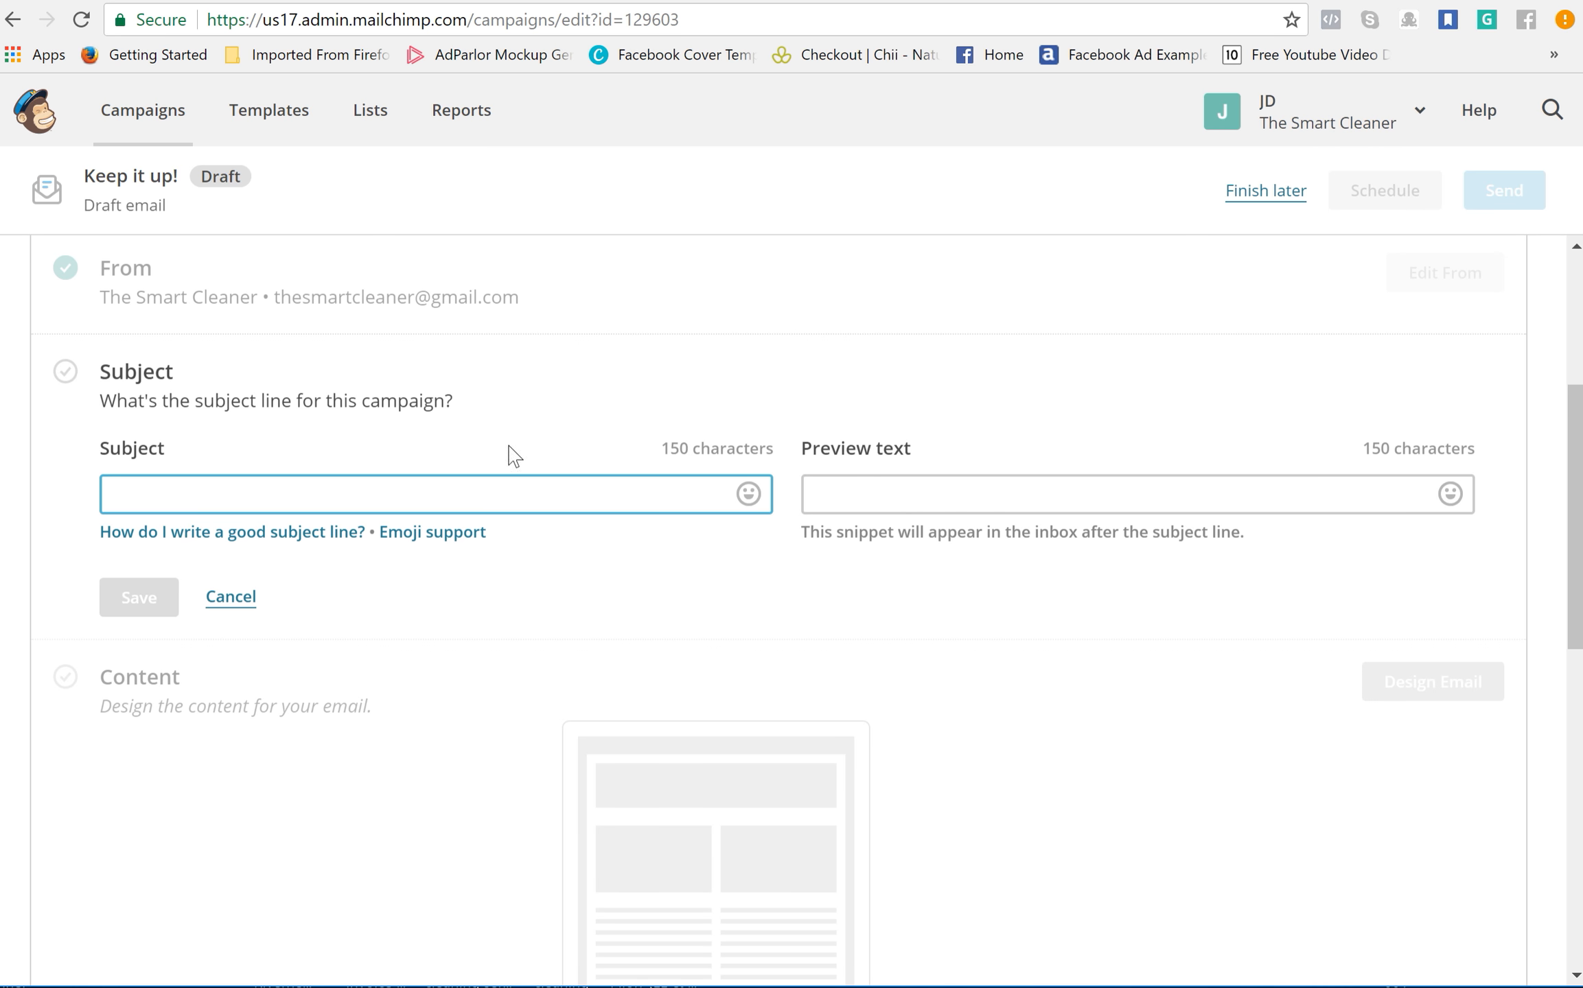
mouse_move(425, 541)
key("ctrl+t")
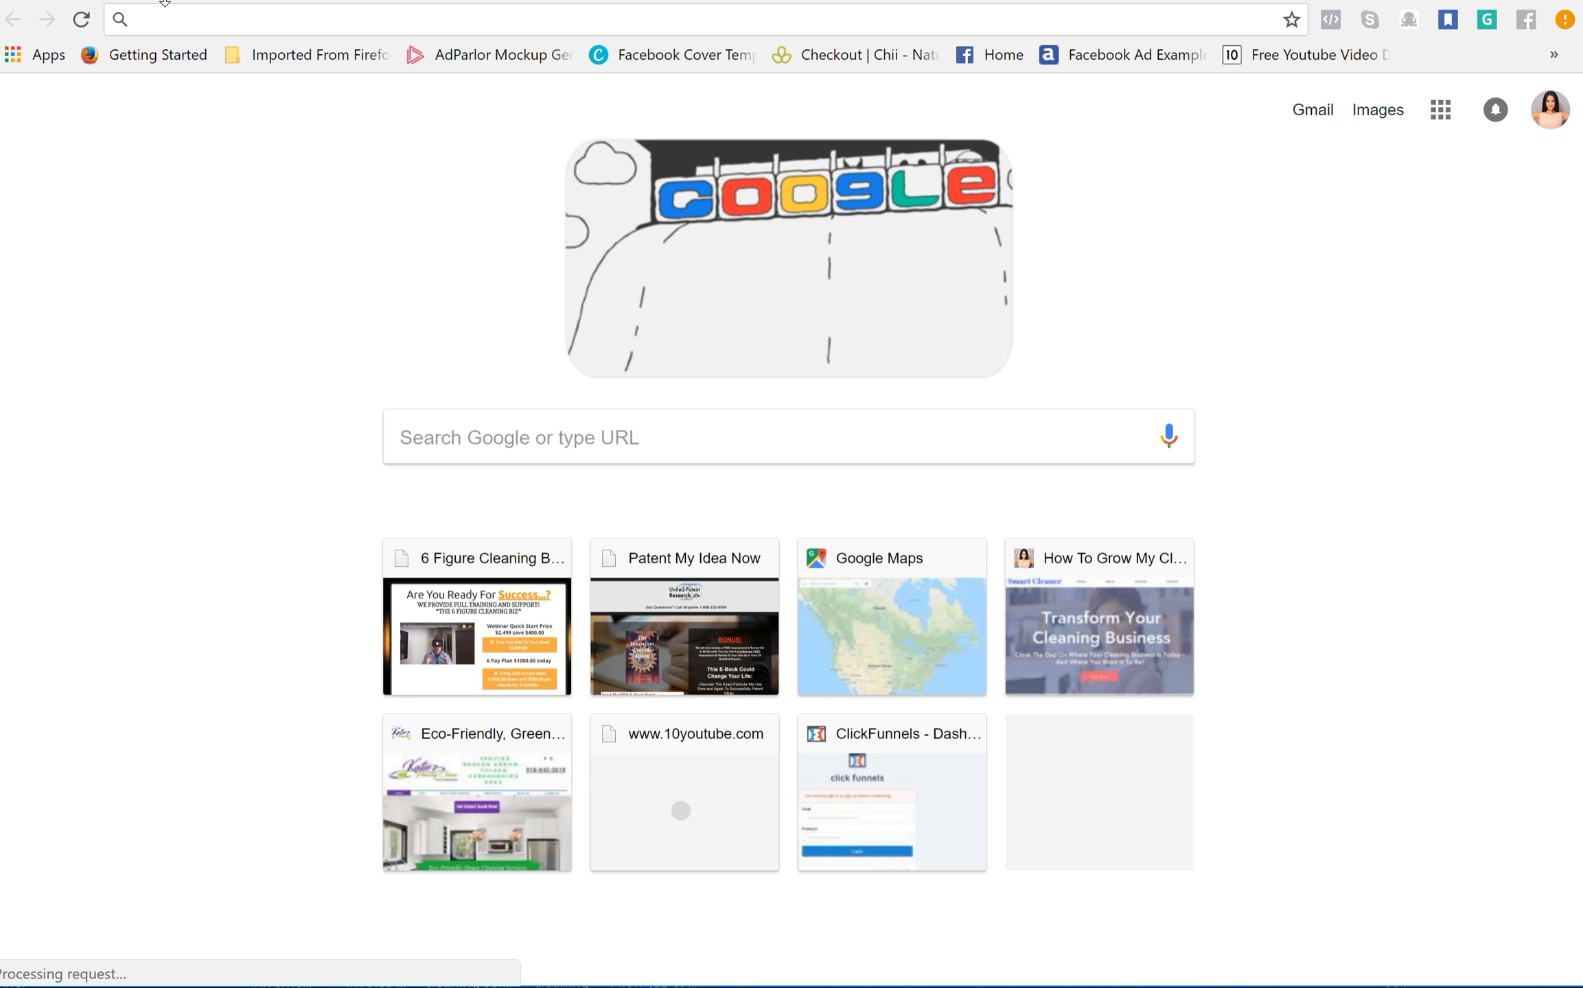
left_click(164, 1)
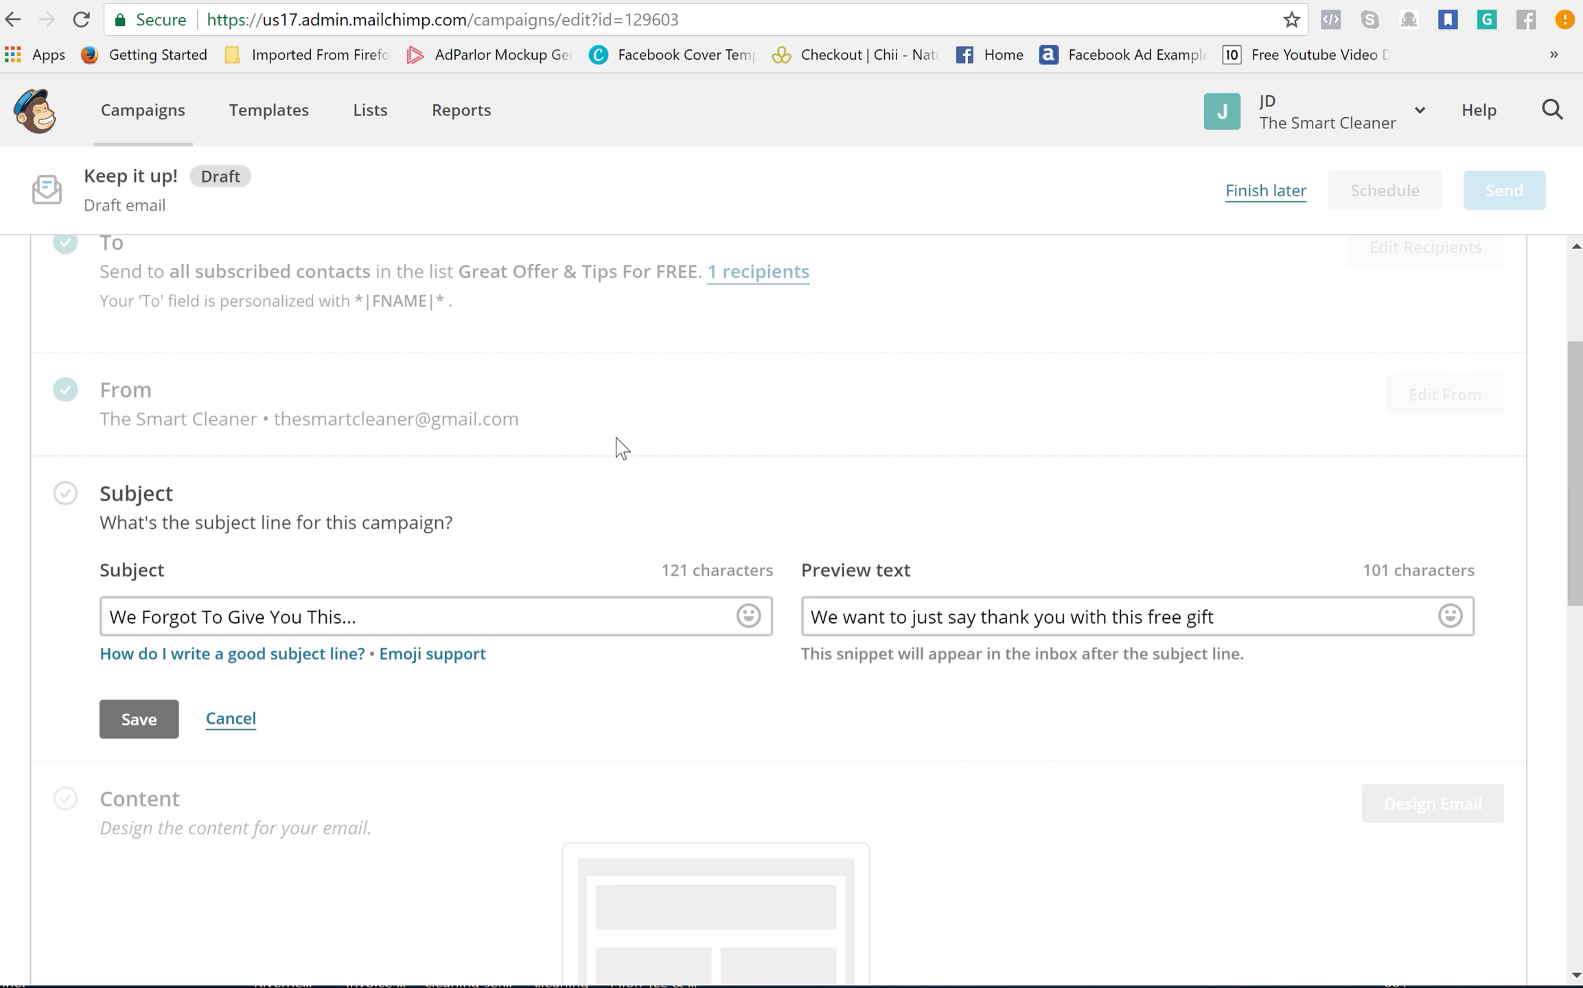
left_click(140, 626)
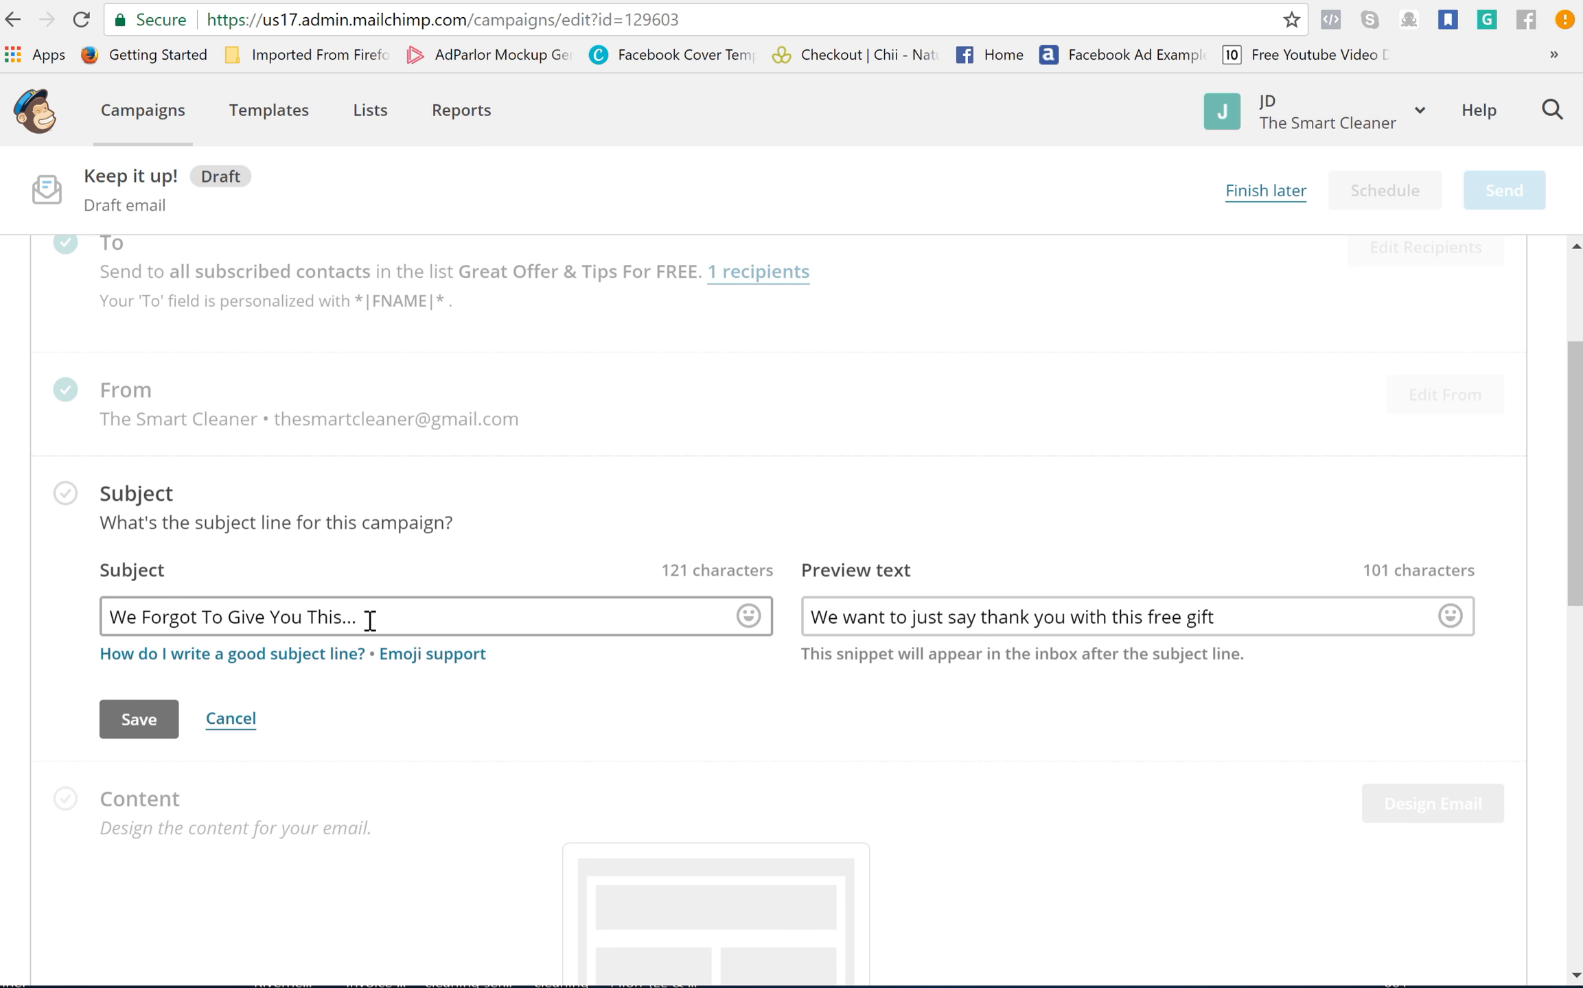
left_click(807, 613)
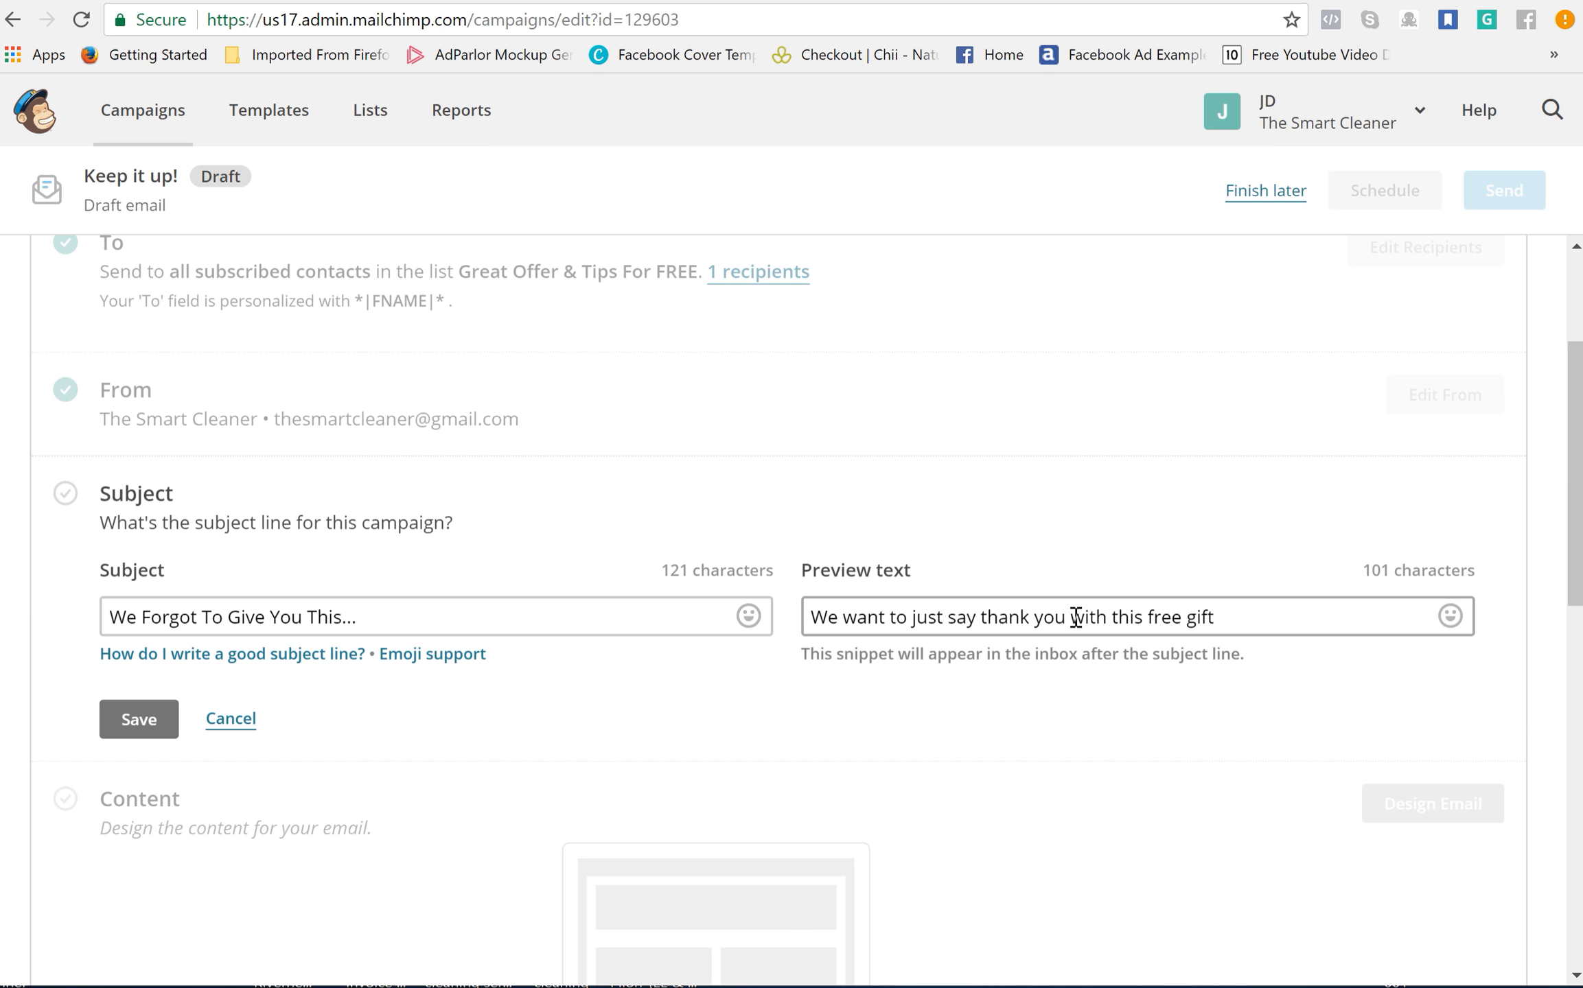
left_click(137, 720)
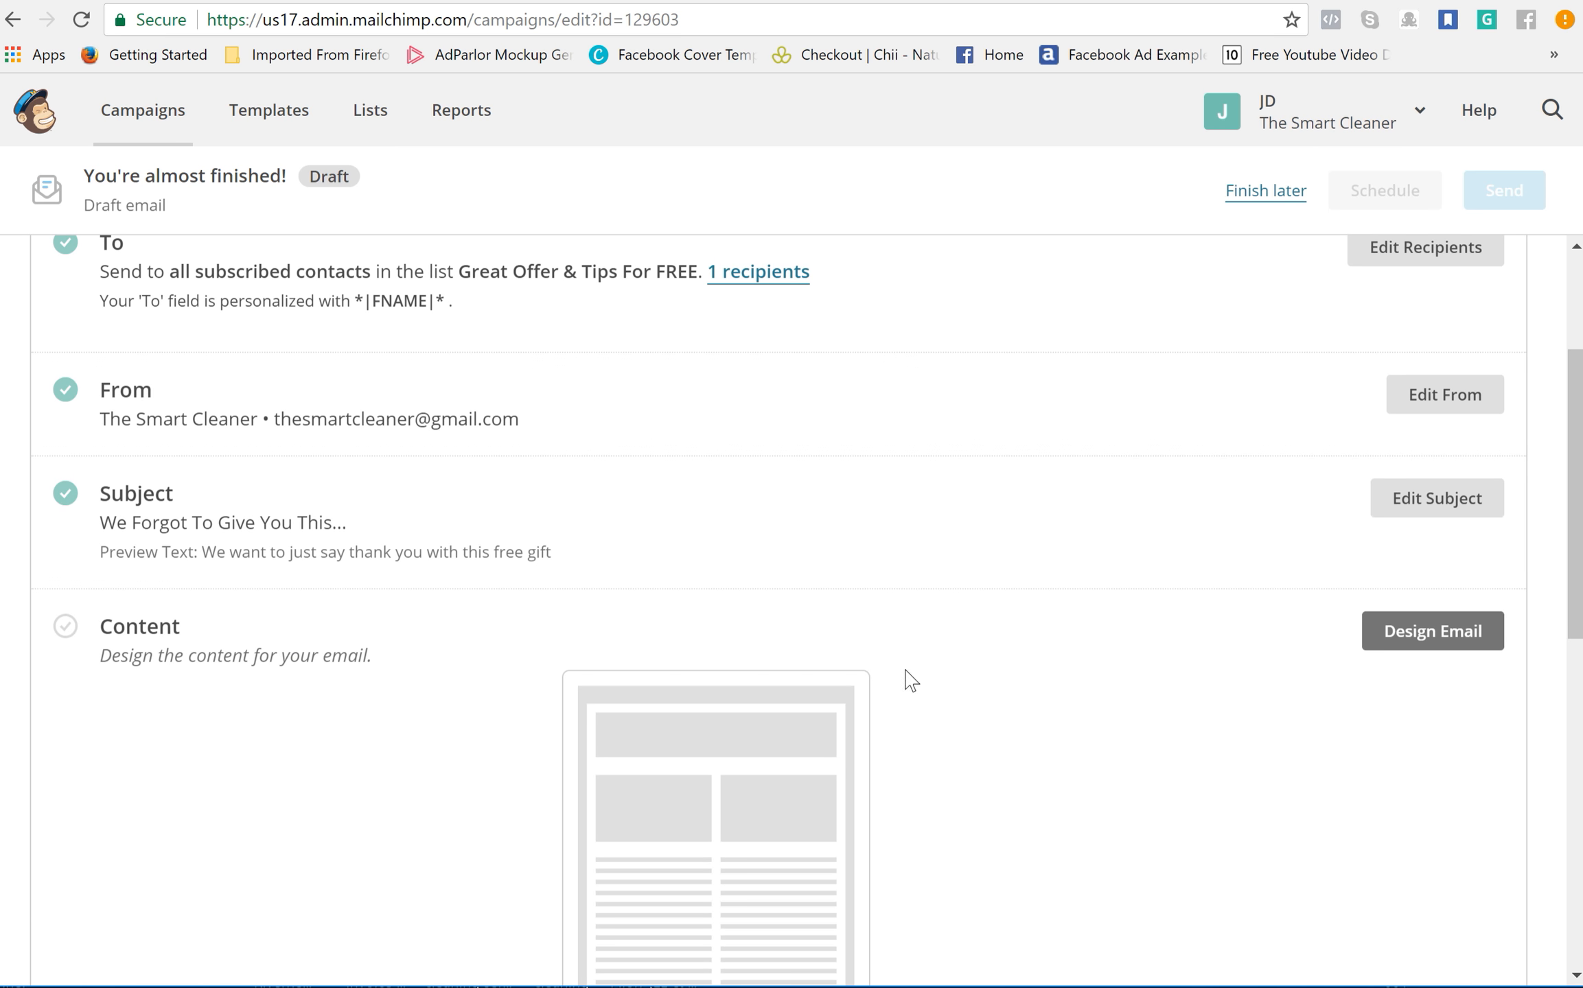
- Start designing the email content using the featured "Follow Up" layout template
left_click(1401, 652)
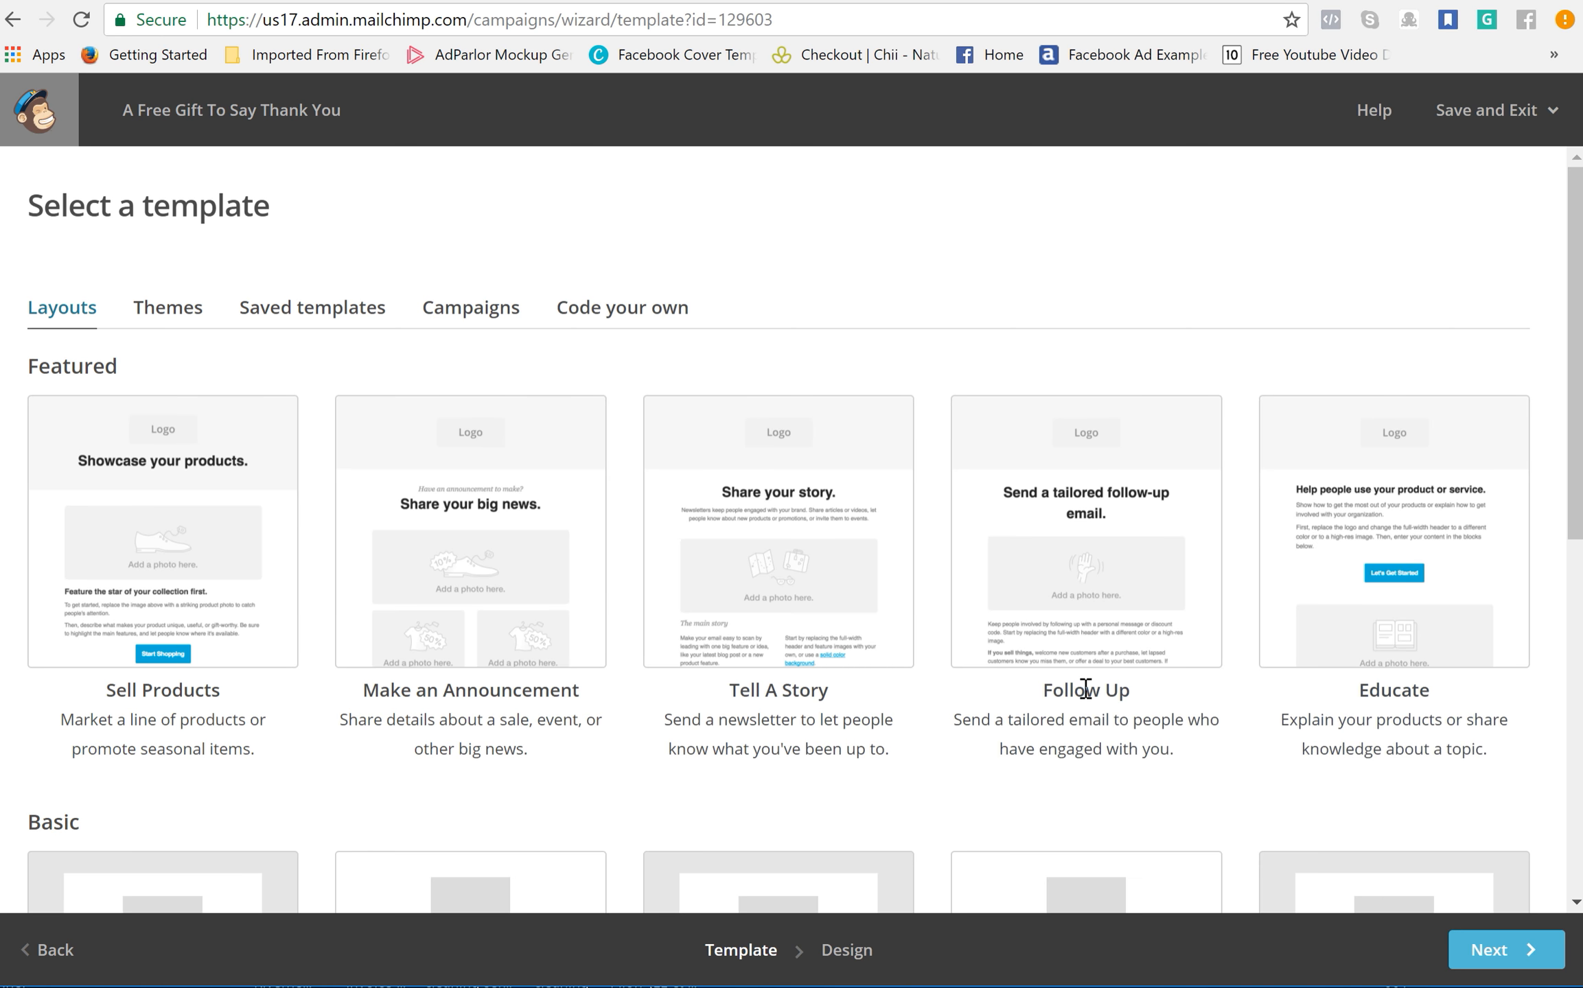
scroll(1085, 689, "down", 4)
scroll(1085, 689, "up", 2)
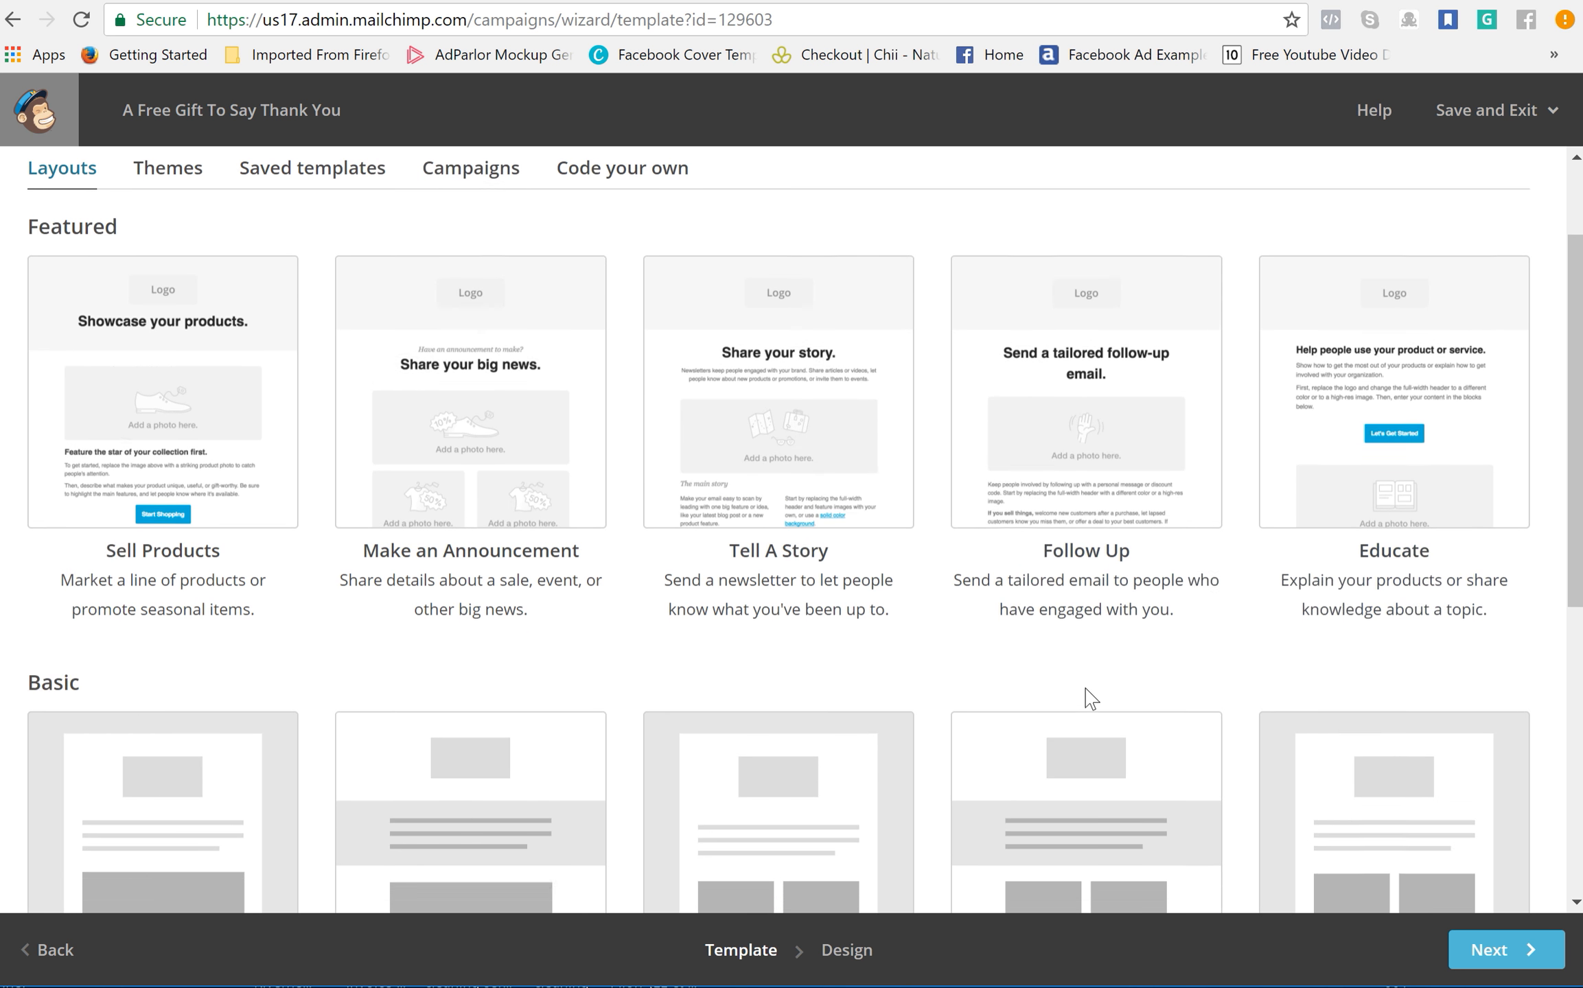
scroll(1087, 693, "down", 5)
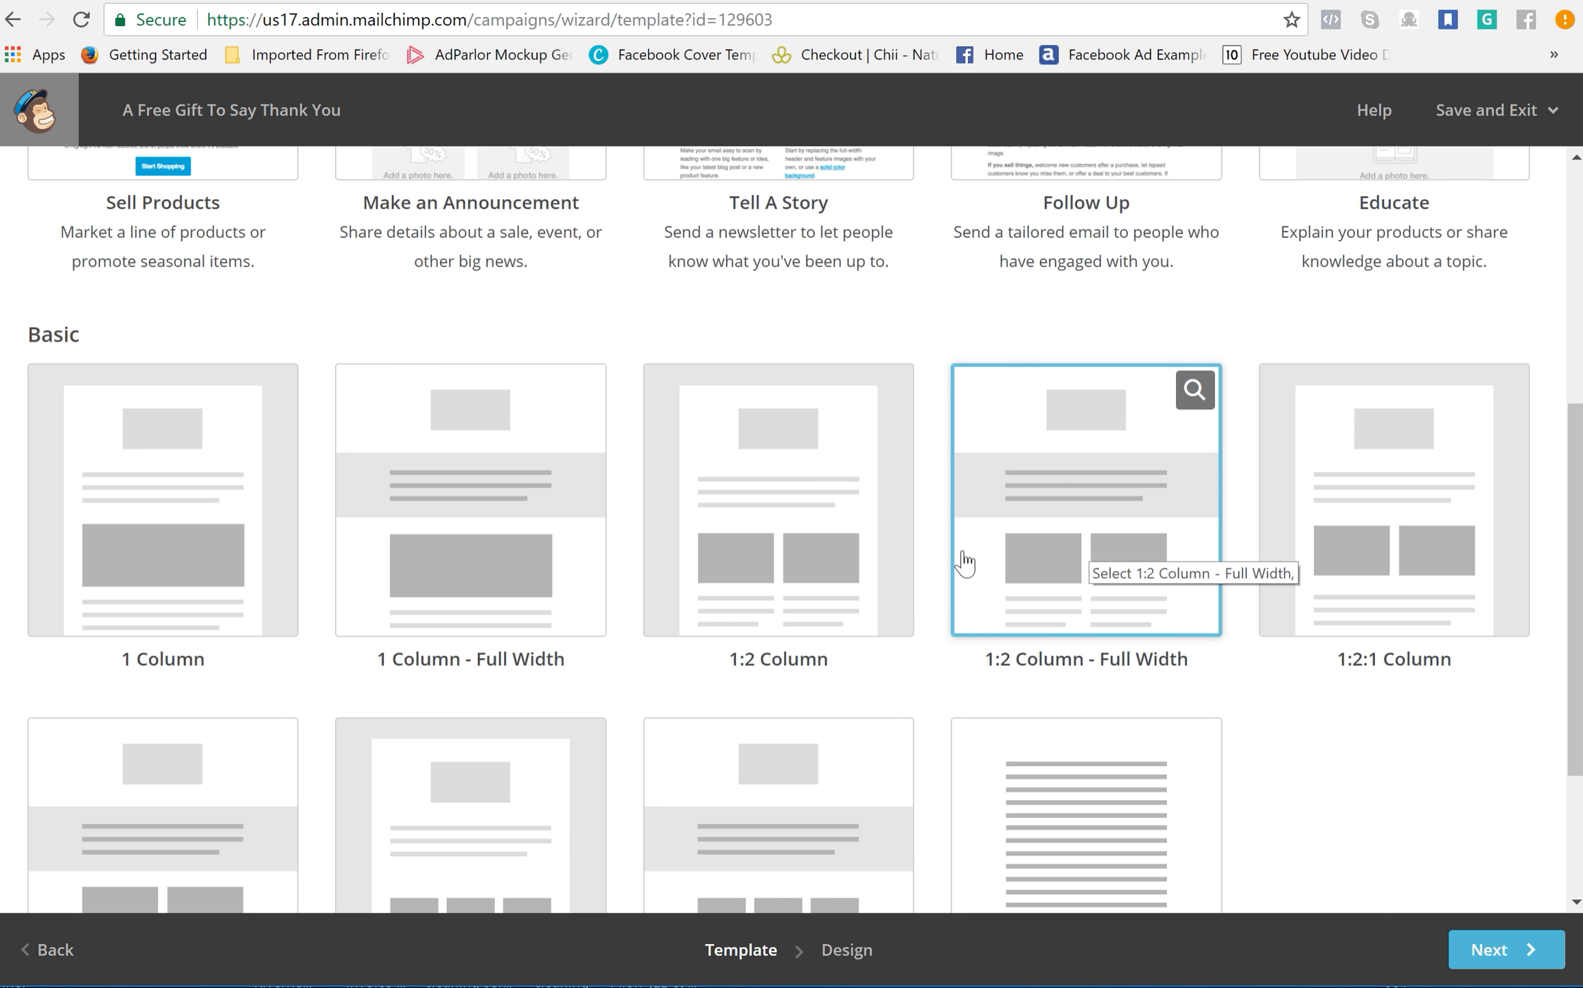
scroll(879, 591, "up", 7)
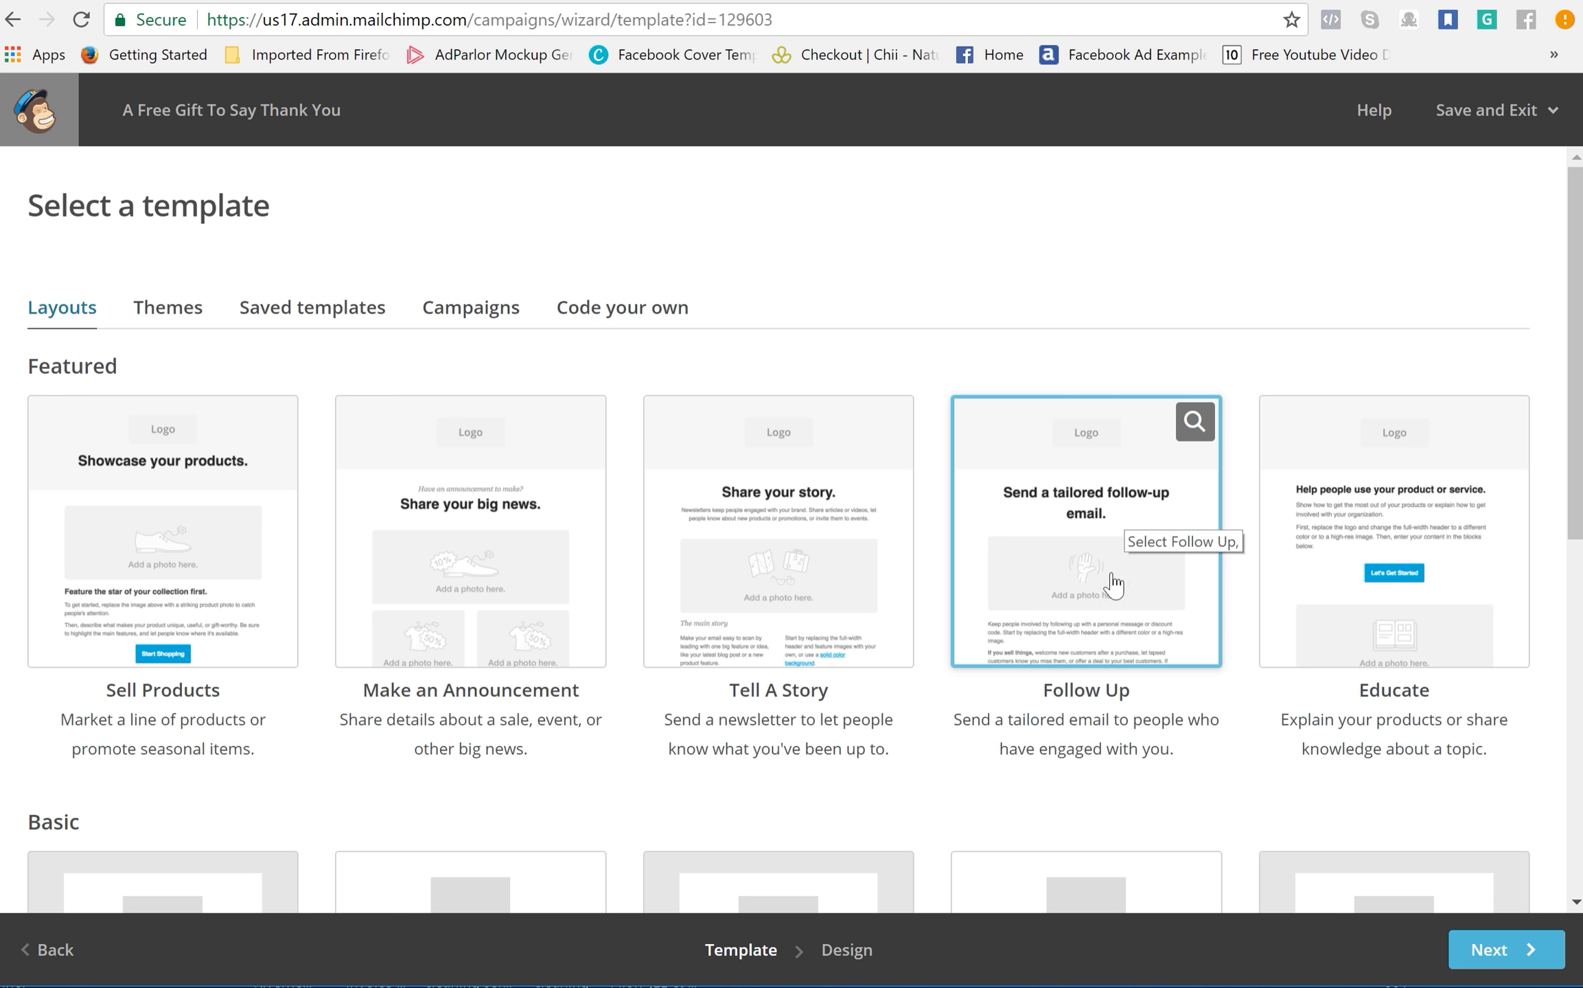
left_click(1092, 638)
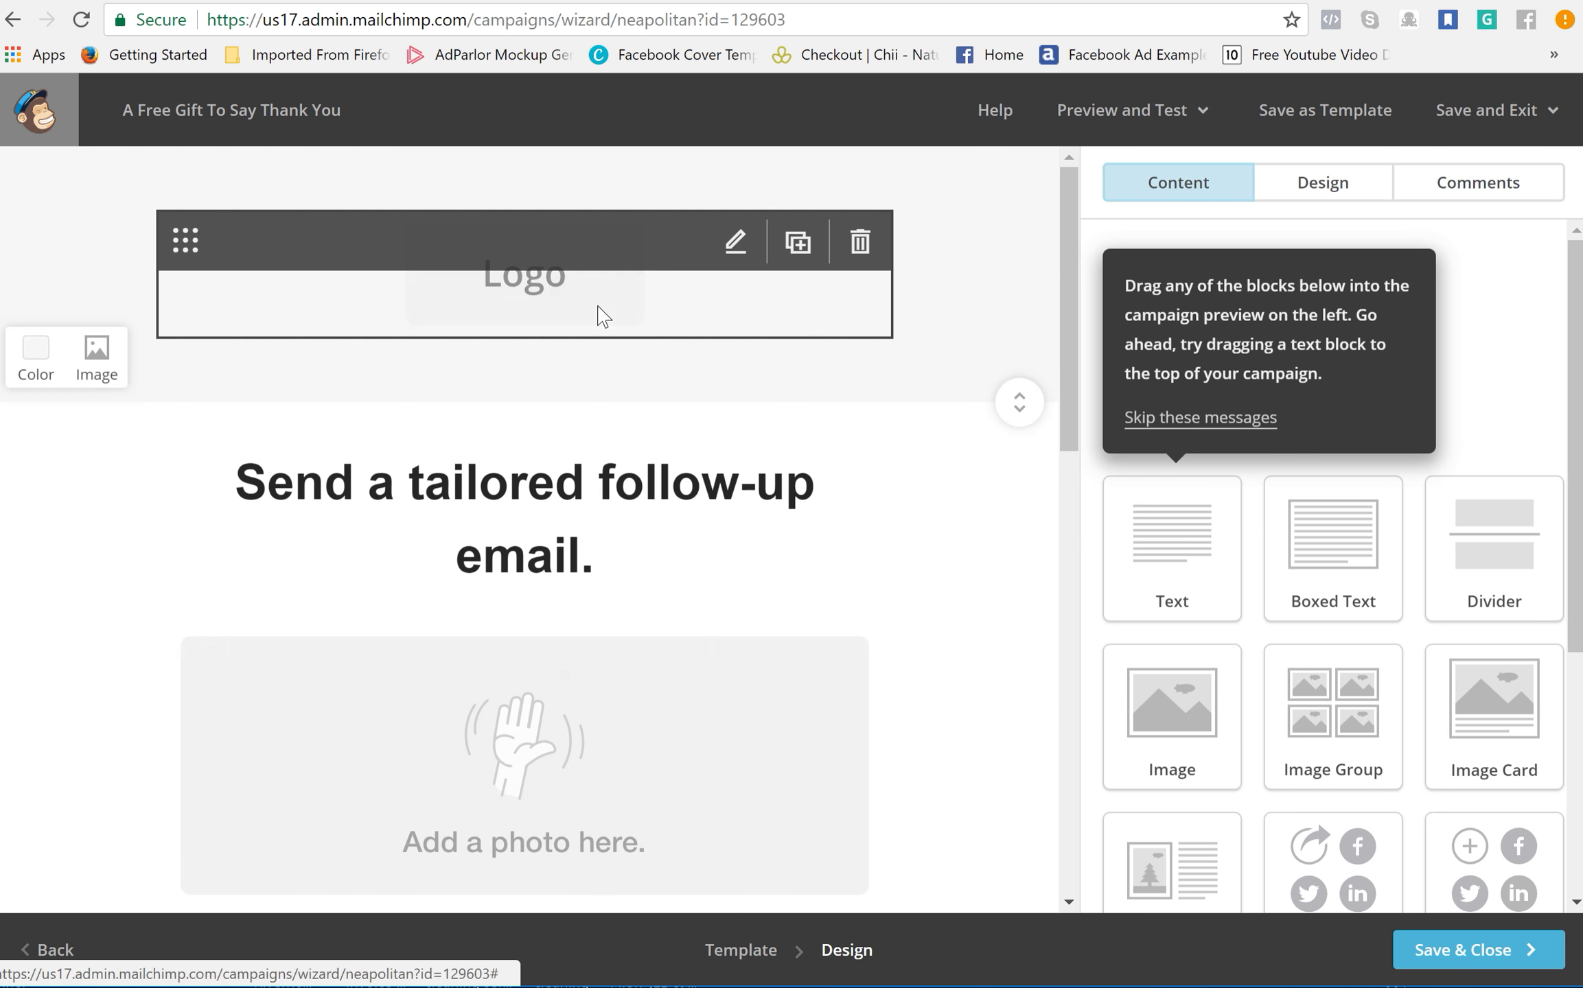
- Replace the placeholder logo in the email header with the "The Smart Cleaner" image uploaded from the Downloads folder
left_click(535, 282)
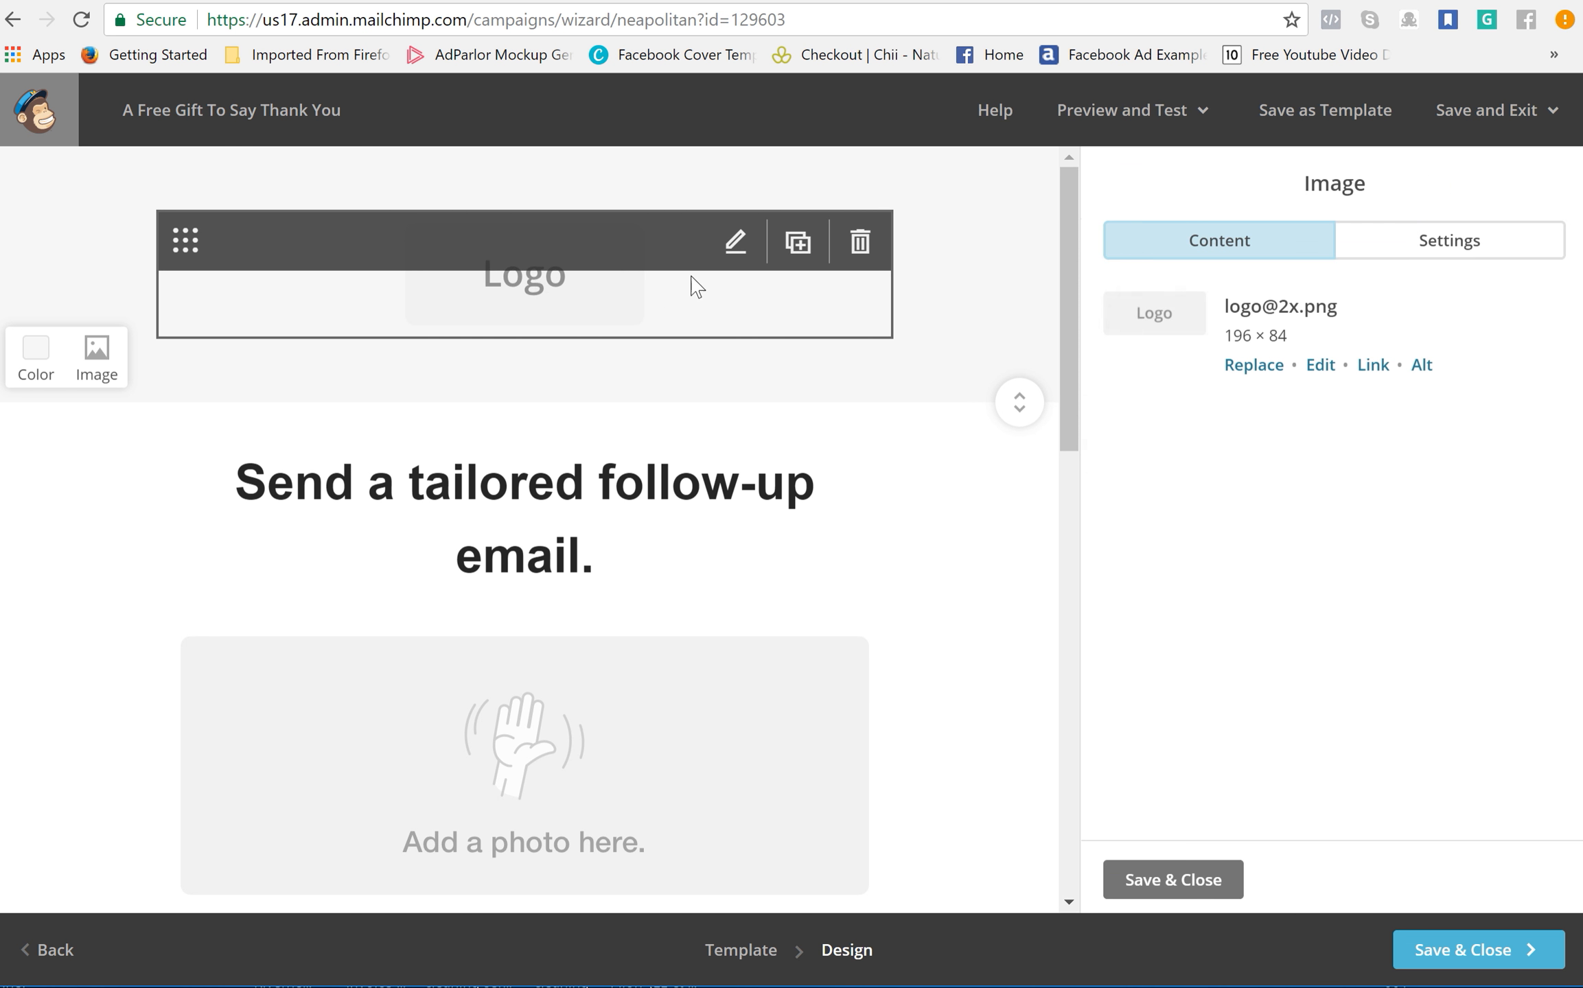
left_click(1271, 370)
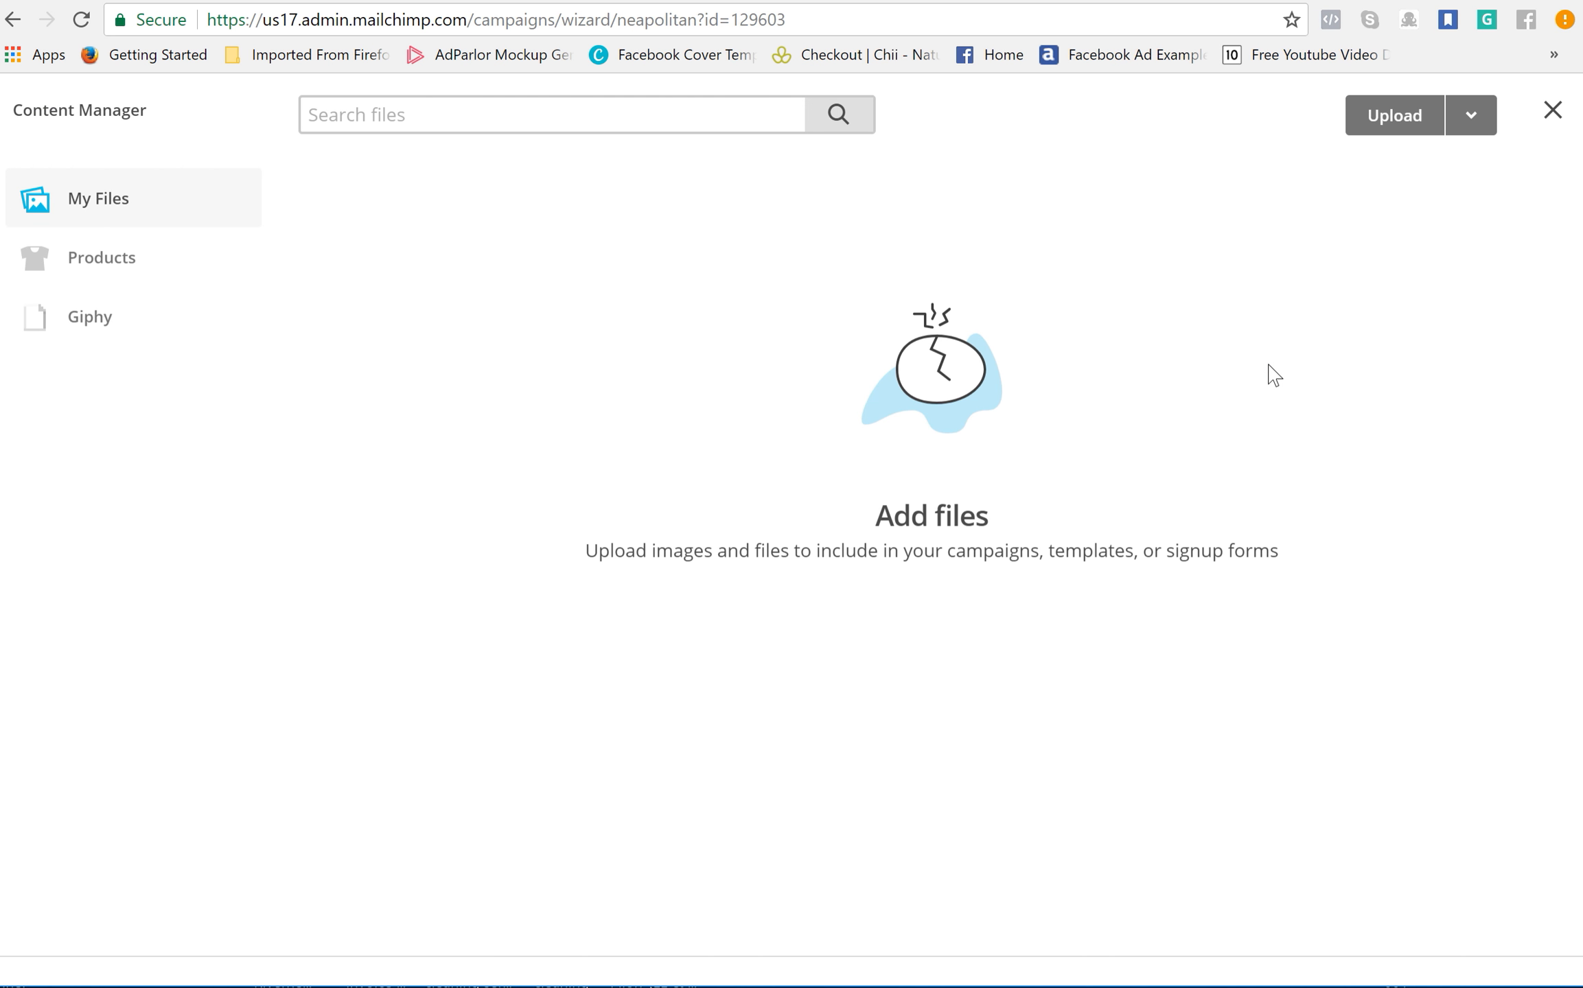
left_click(1385, 134)
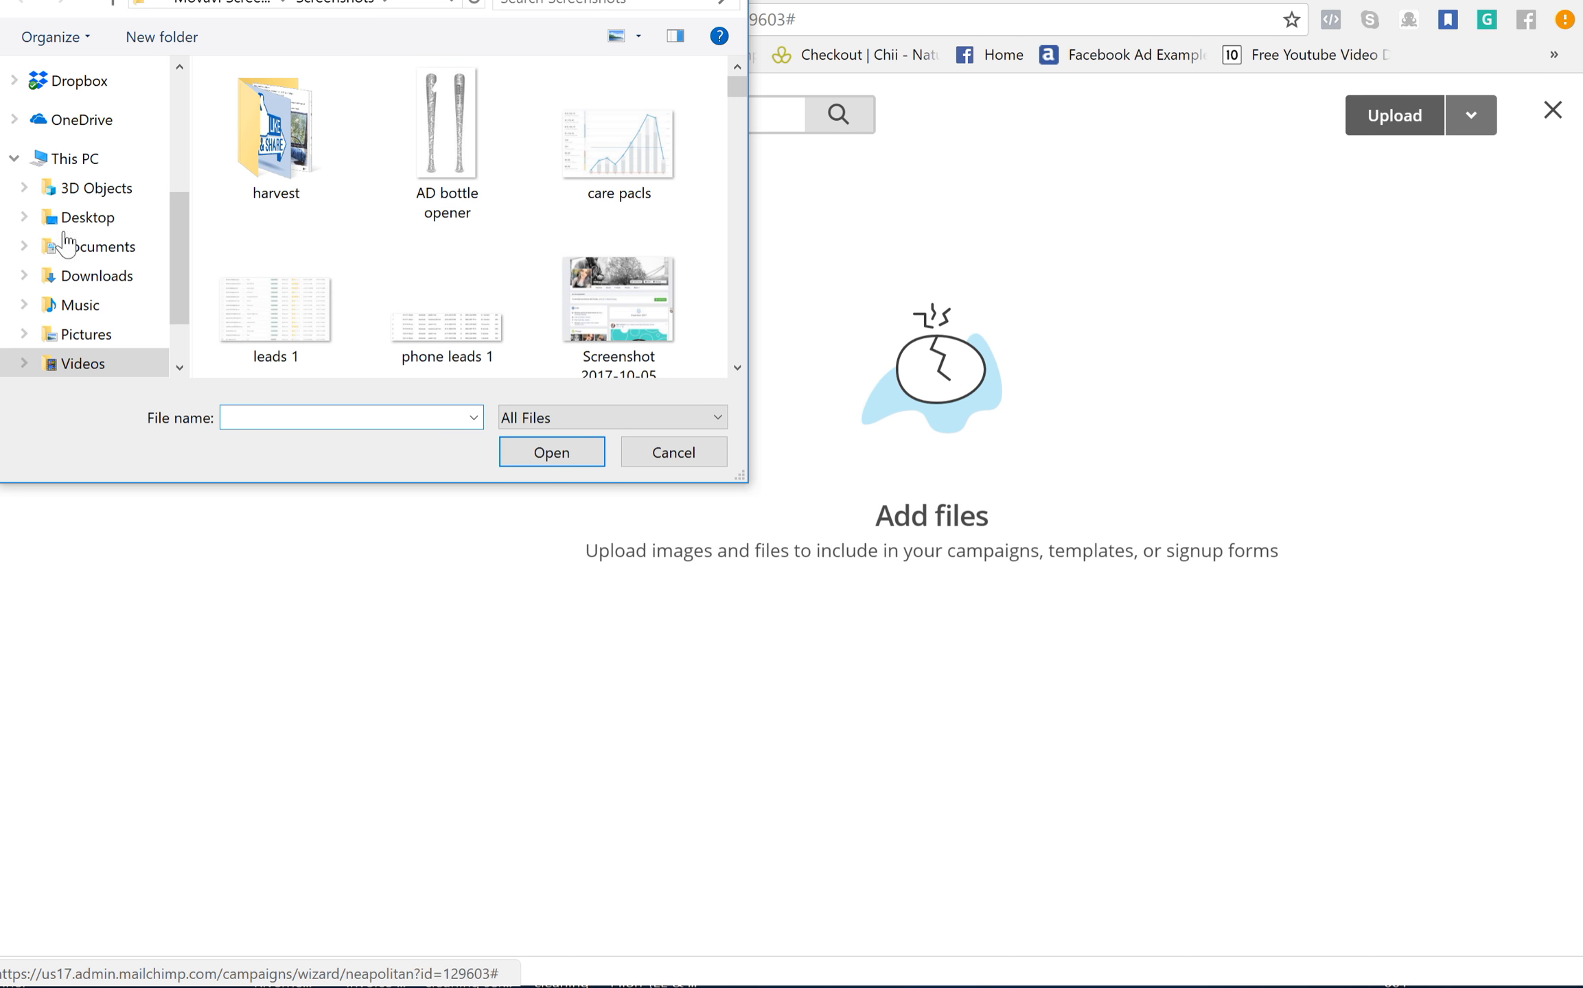
left_click_drag(177, 230, 177, 73)
left_click(109, 122)
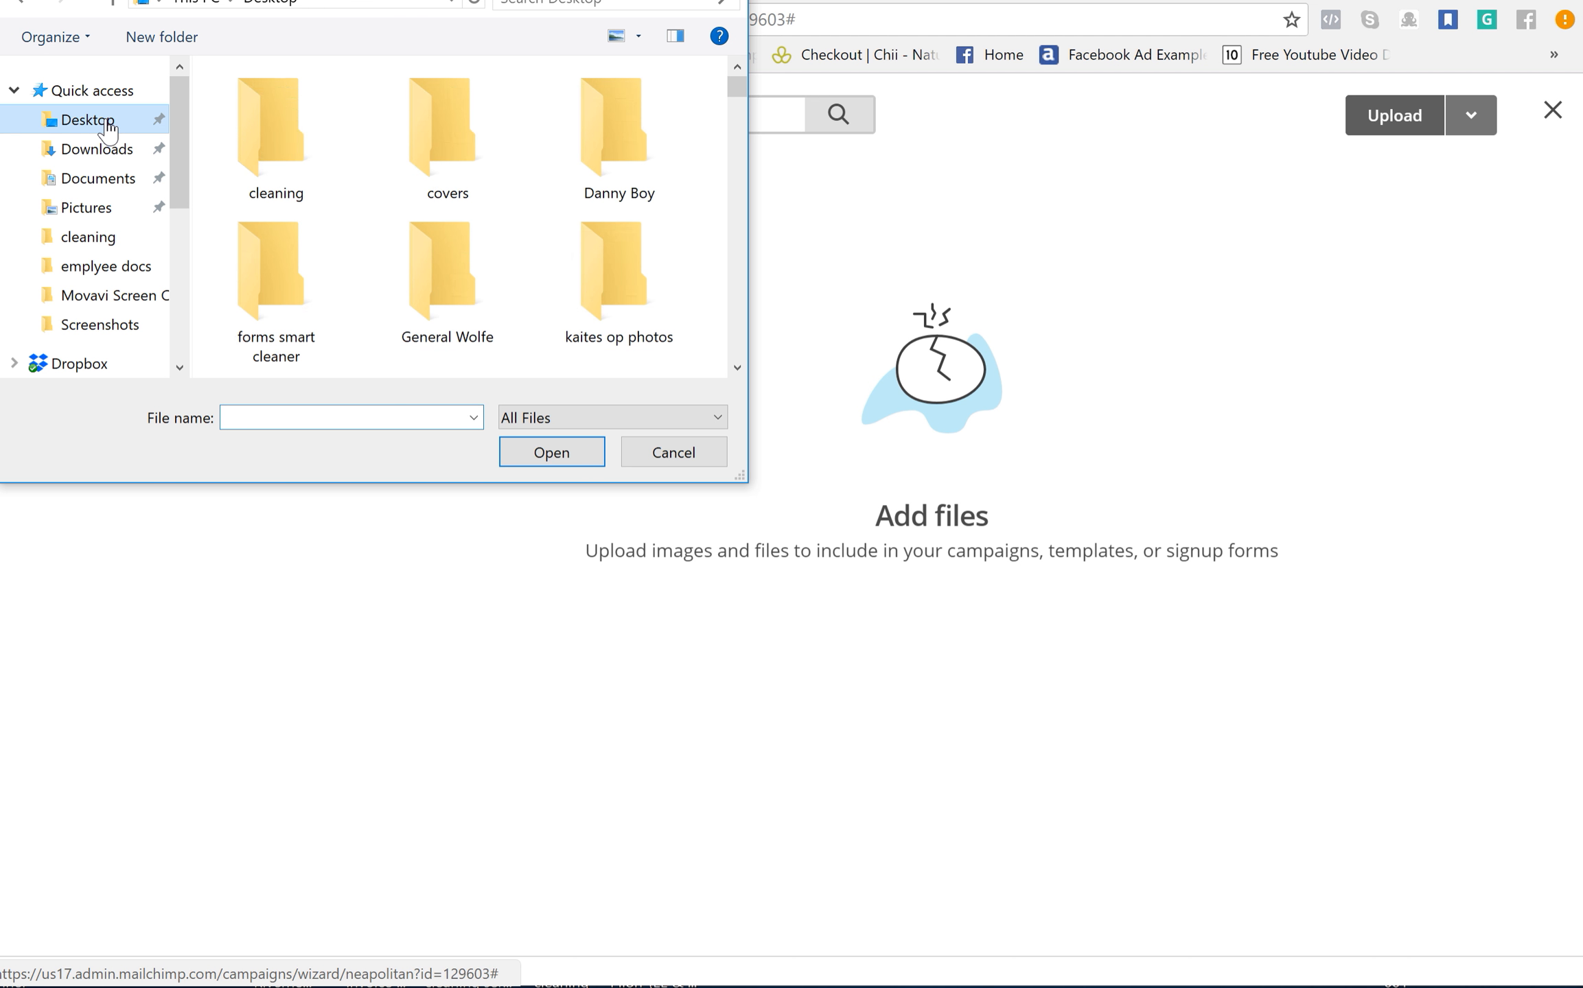
left_click(738, 369)
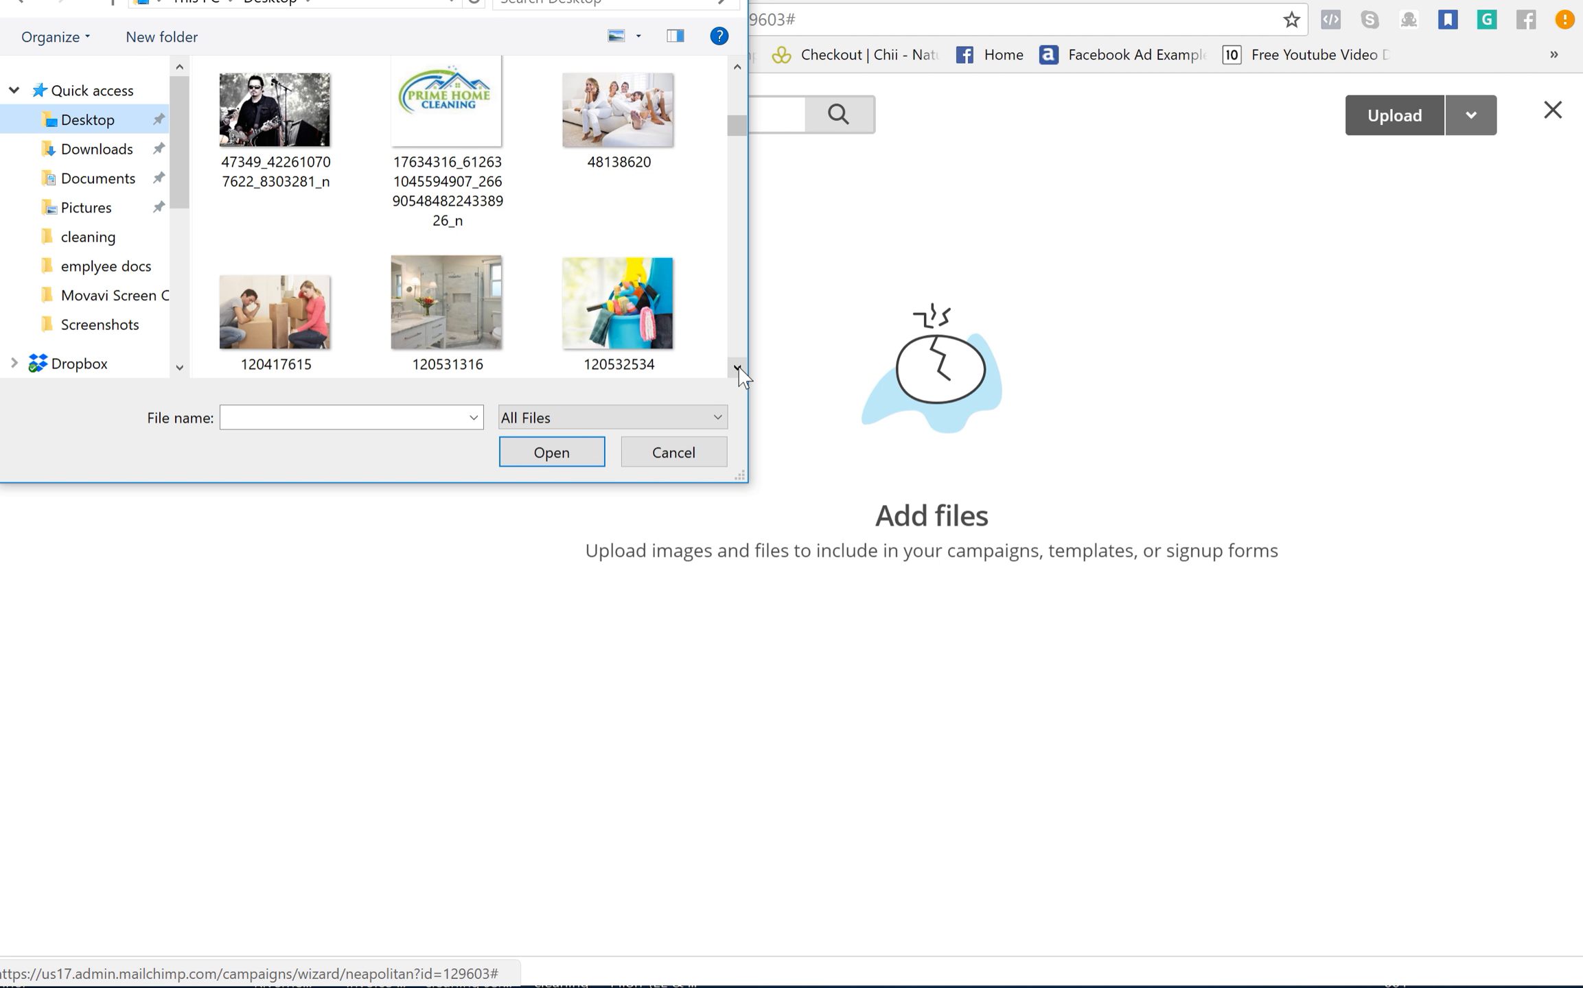
left_click(738, 368)
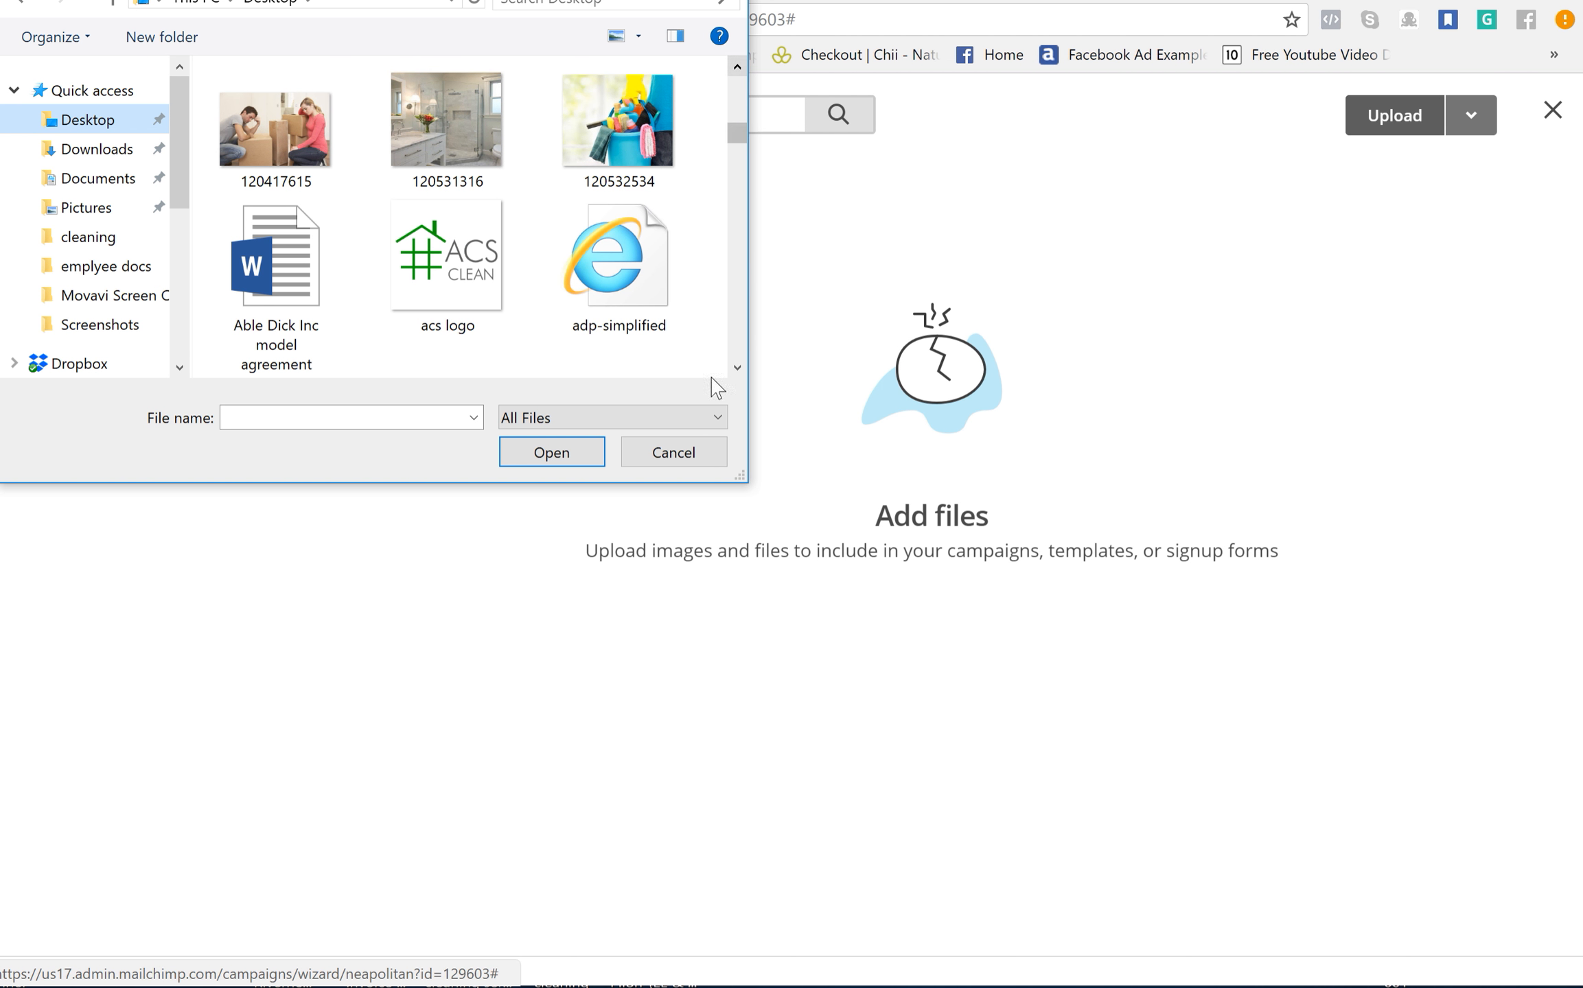
left_click(738, 369)
left_click(738, 369)
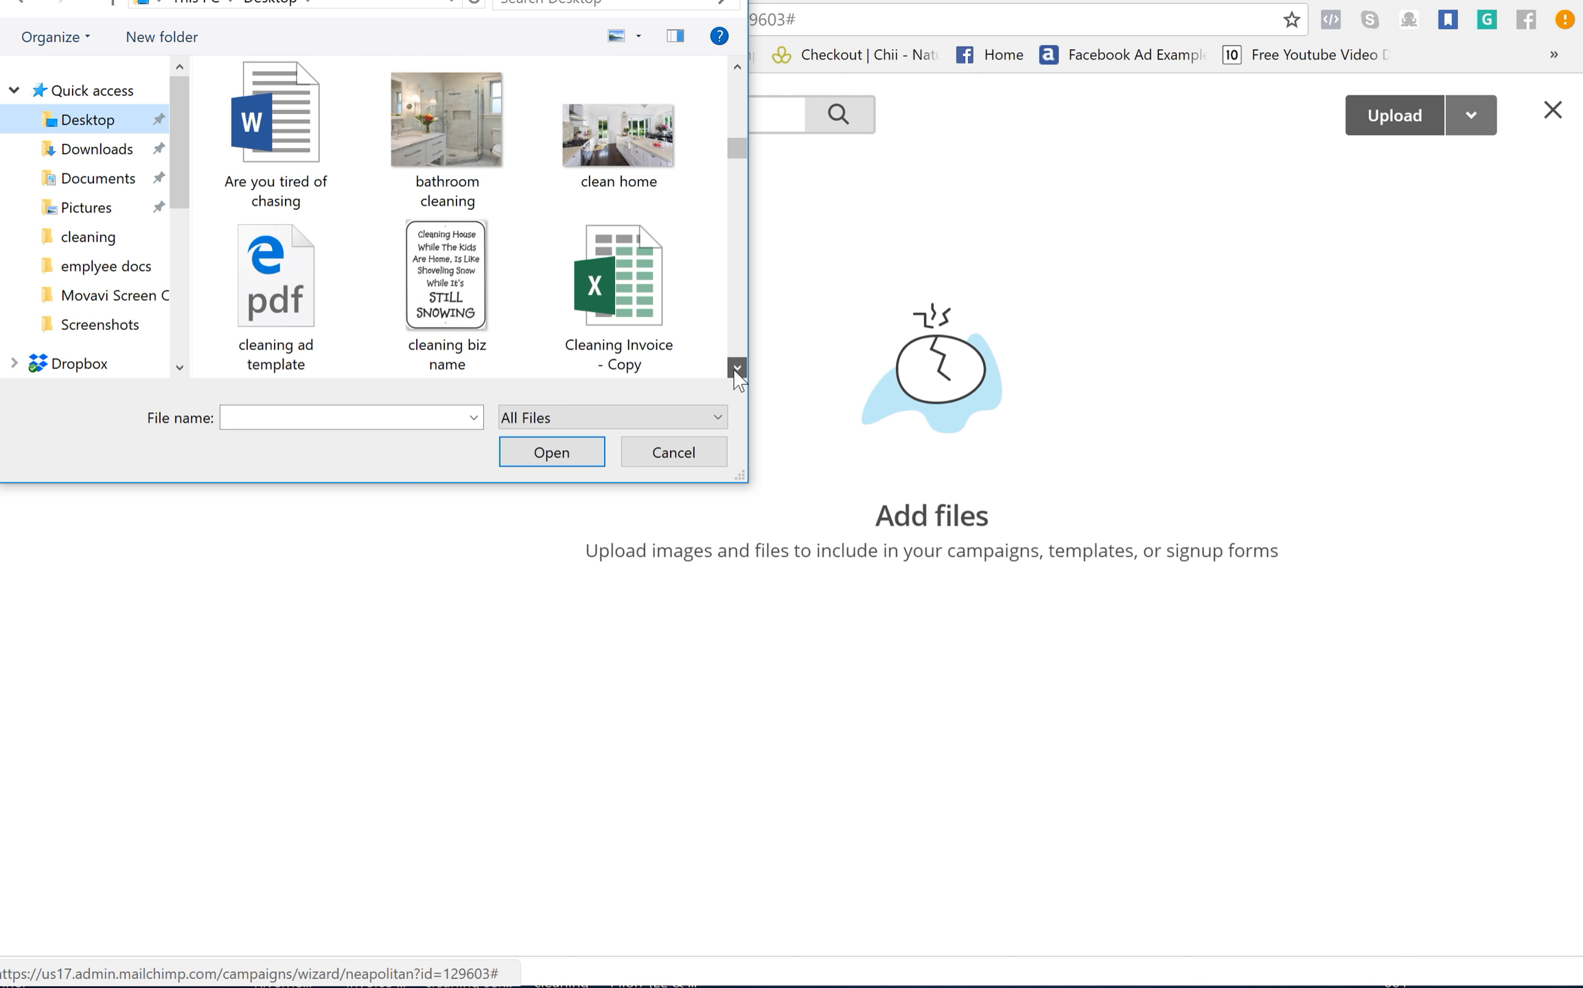
left_click(738, 369)
left_click(738, 369)
left_click(738, 368)
left_click(738, 368)
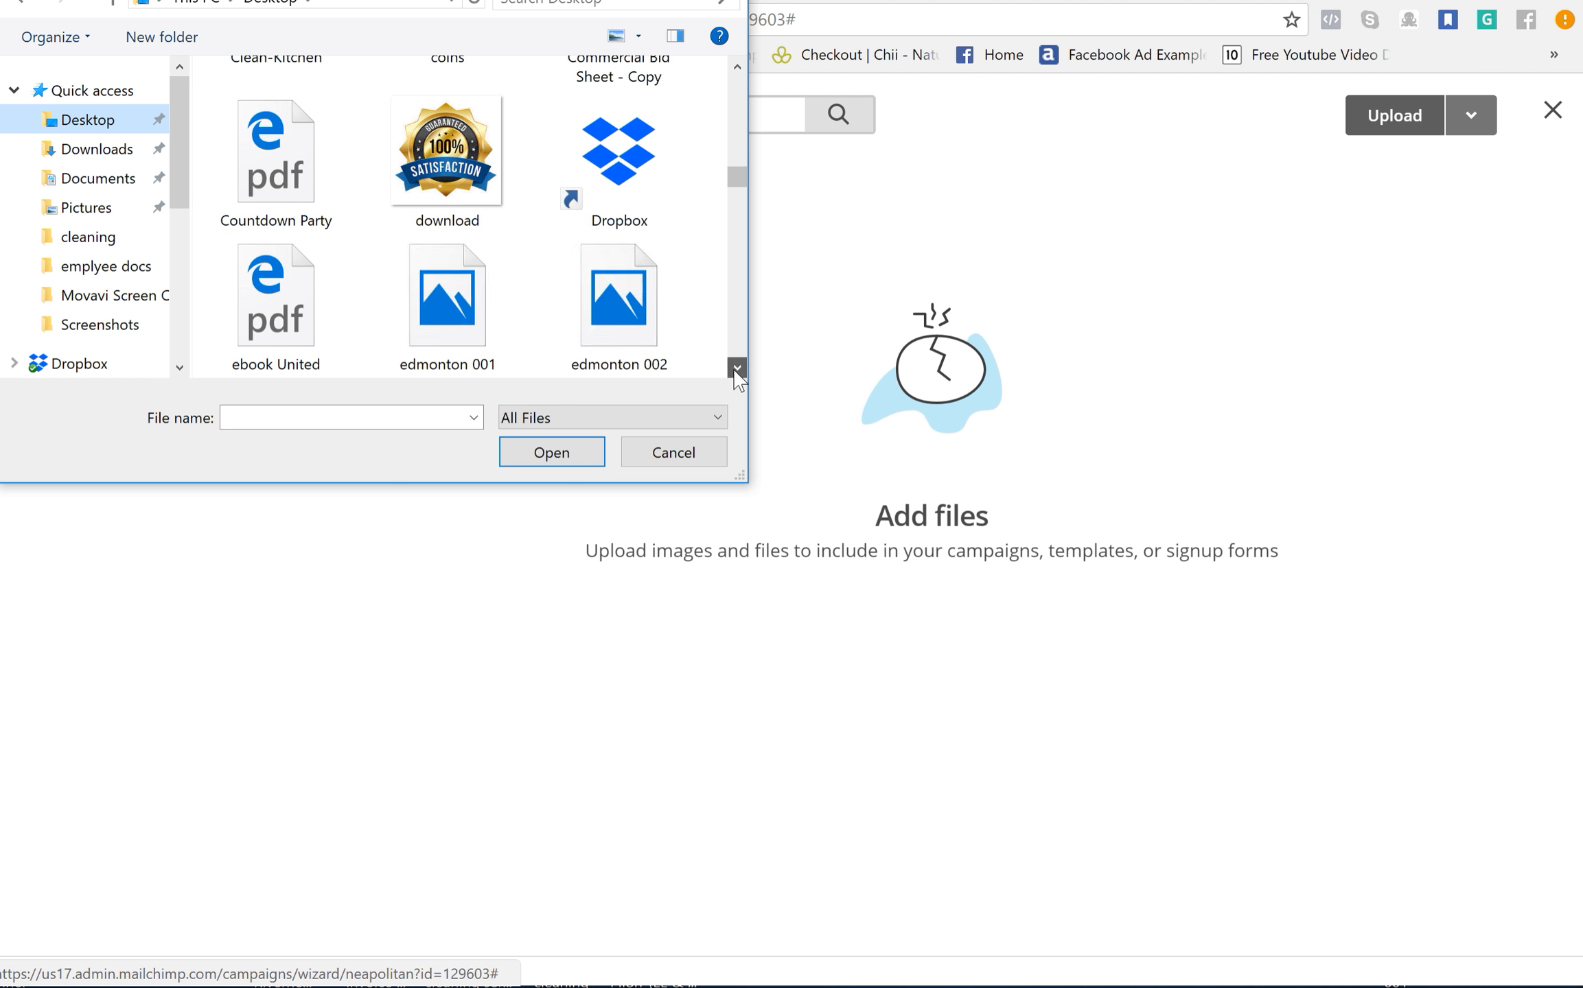
left_click(738, 369)
left_click(738, 369)
left_click(738, 369)
left_click(738, 368)
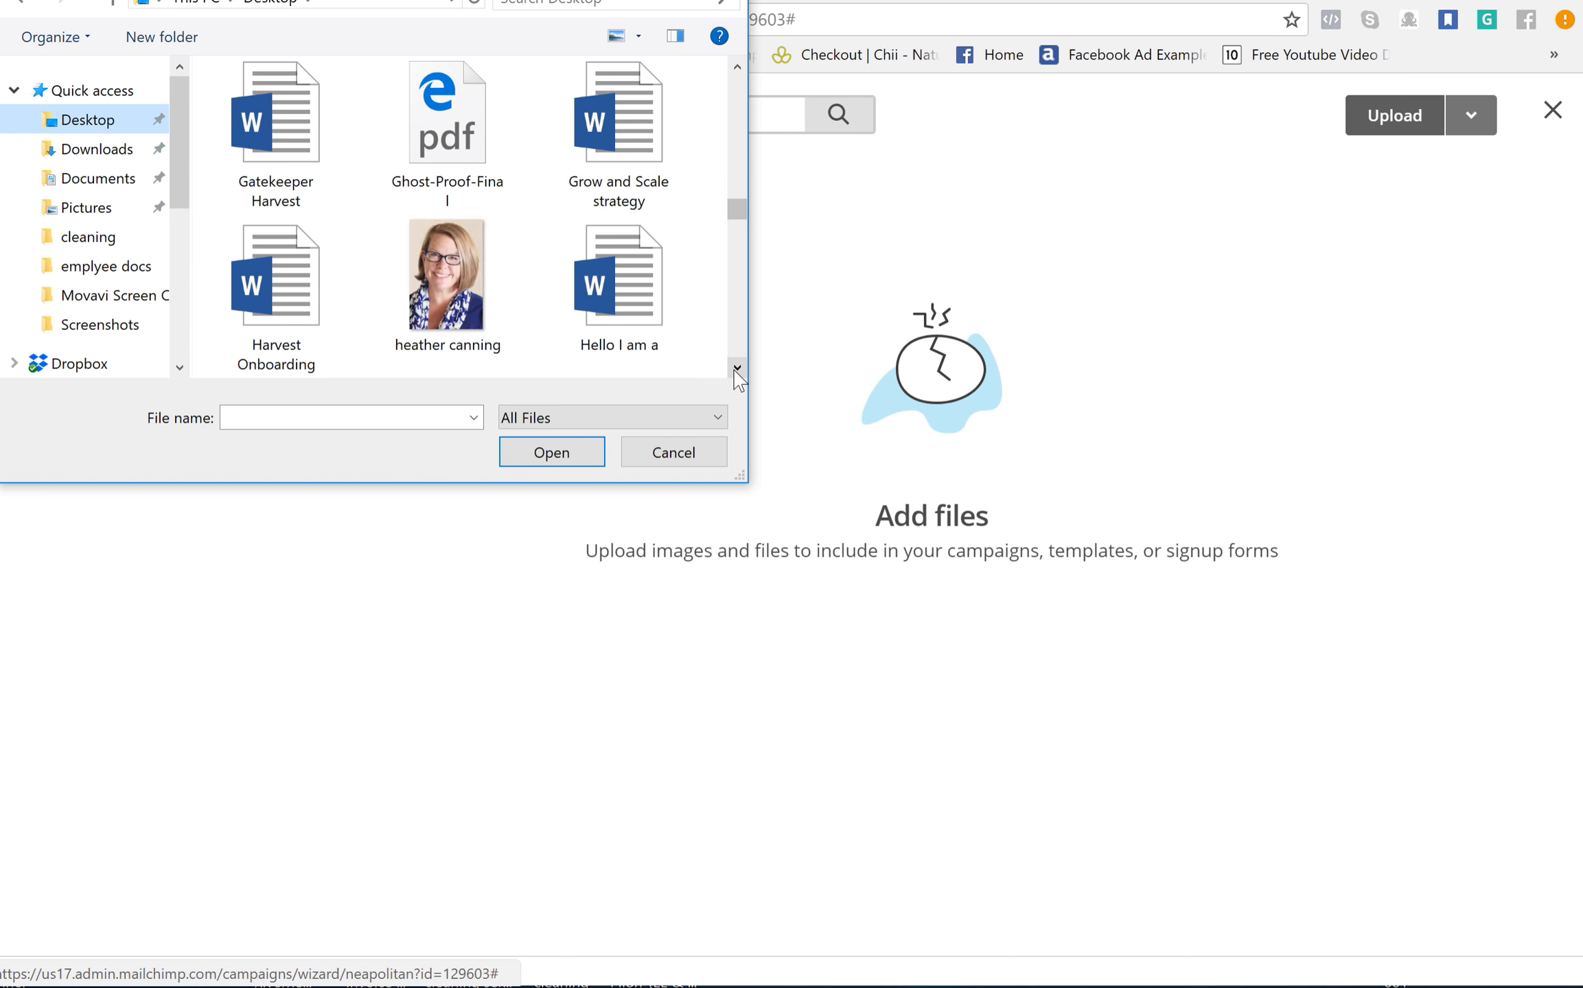
left_click(738, 369)
left_click(738, 369)
left_click(738, 369)
left_click(737, 368)
left_click(737, 369)
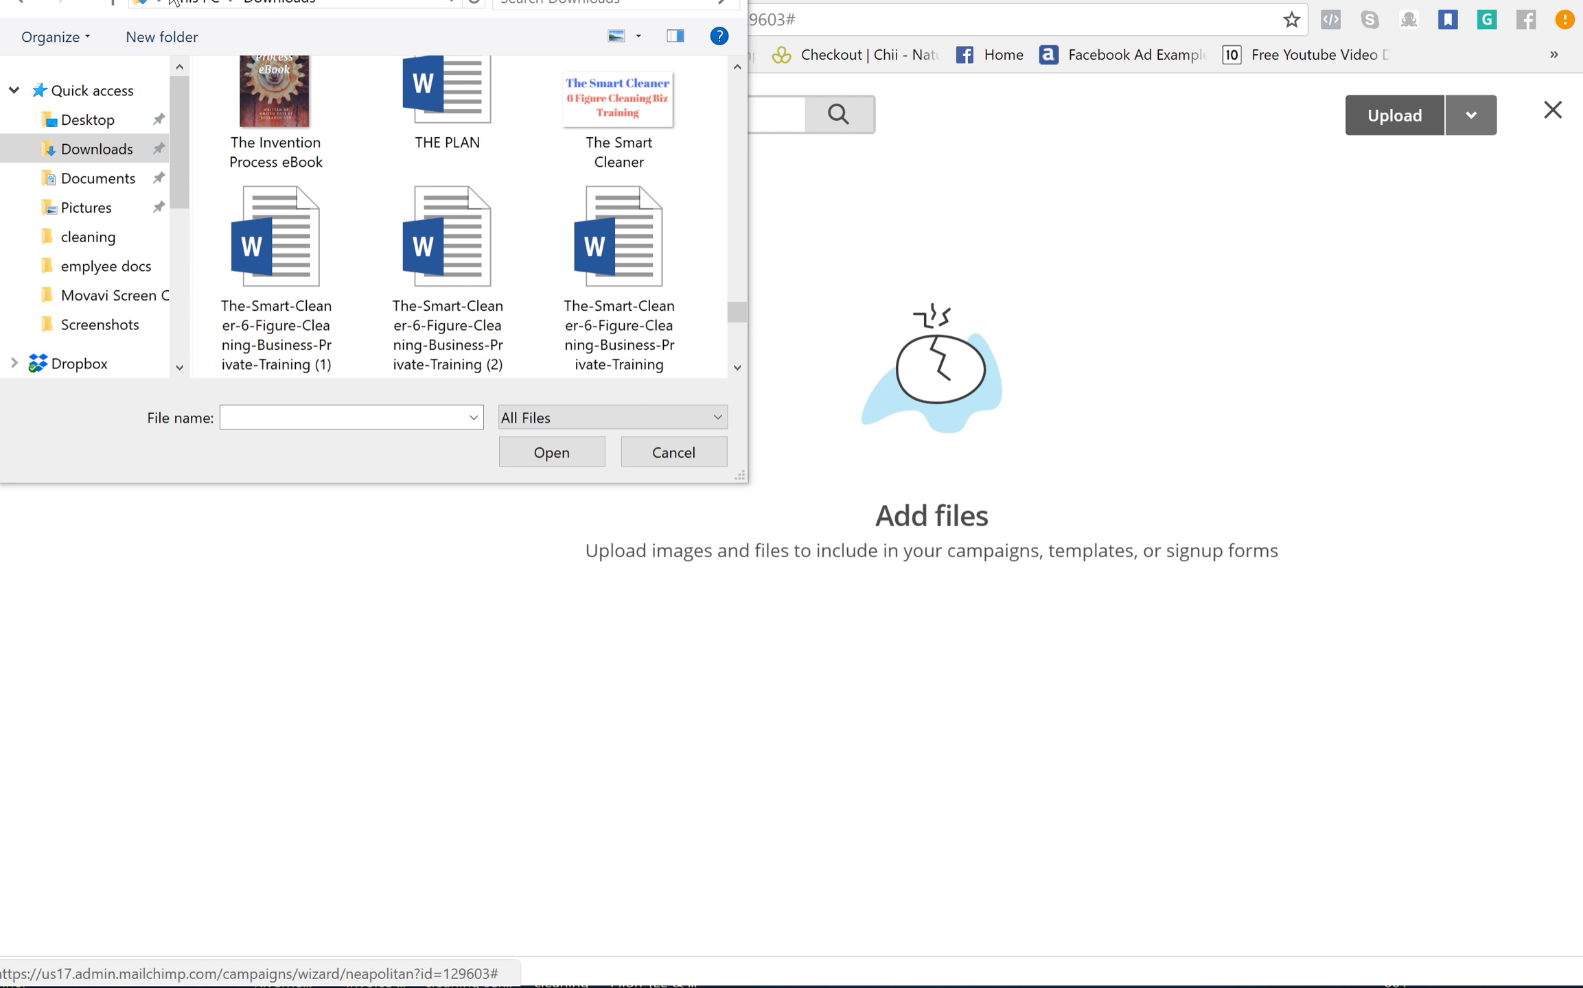
double_click(645, 109)
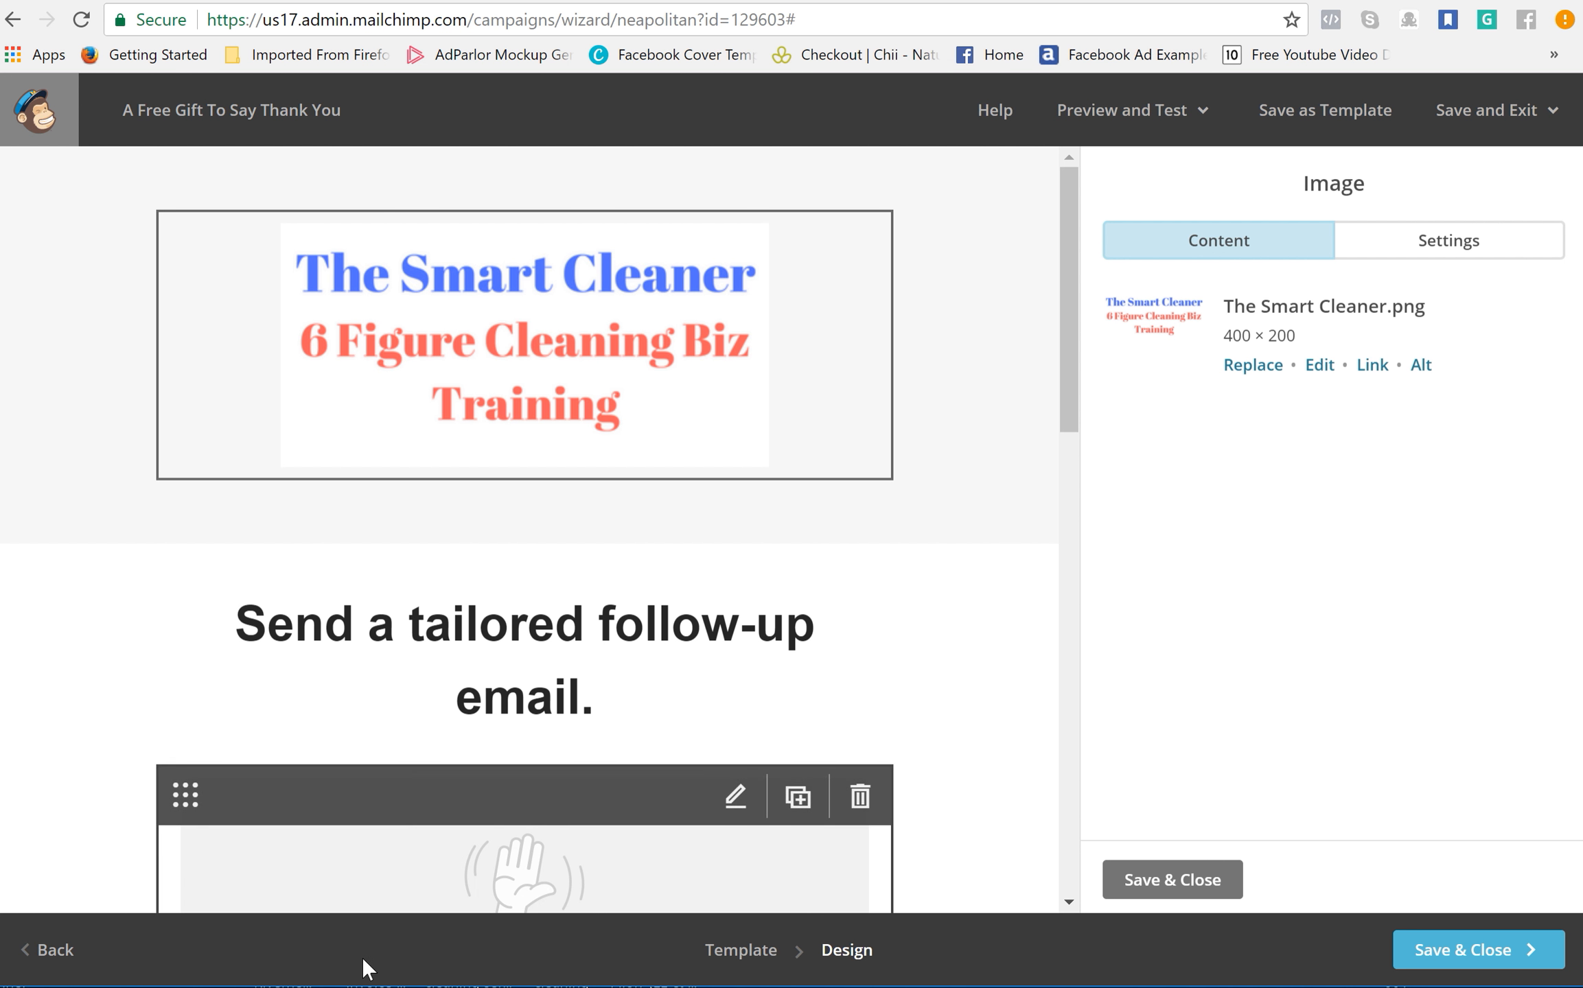
- Replace the email's placeholder heading text with "Here Is $50 to Use Towards A Deep Clean"
left_click(637, 694)
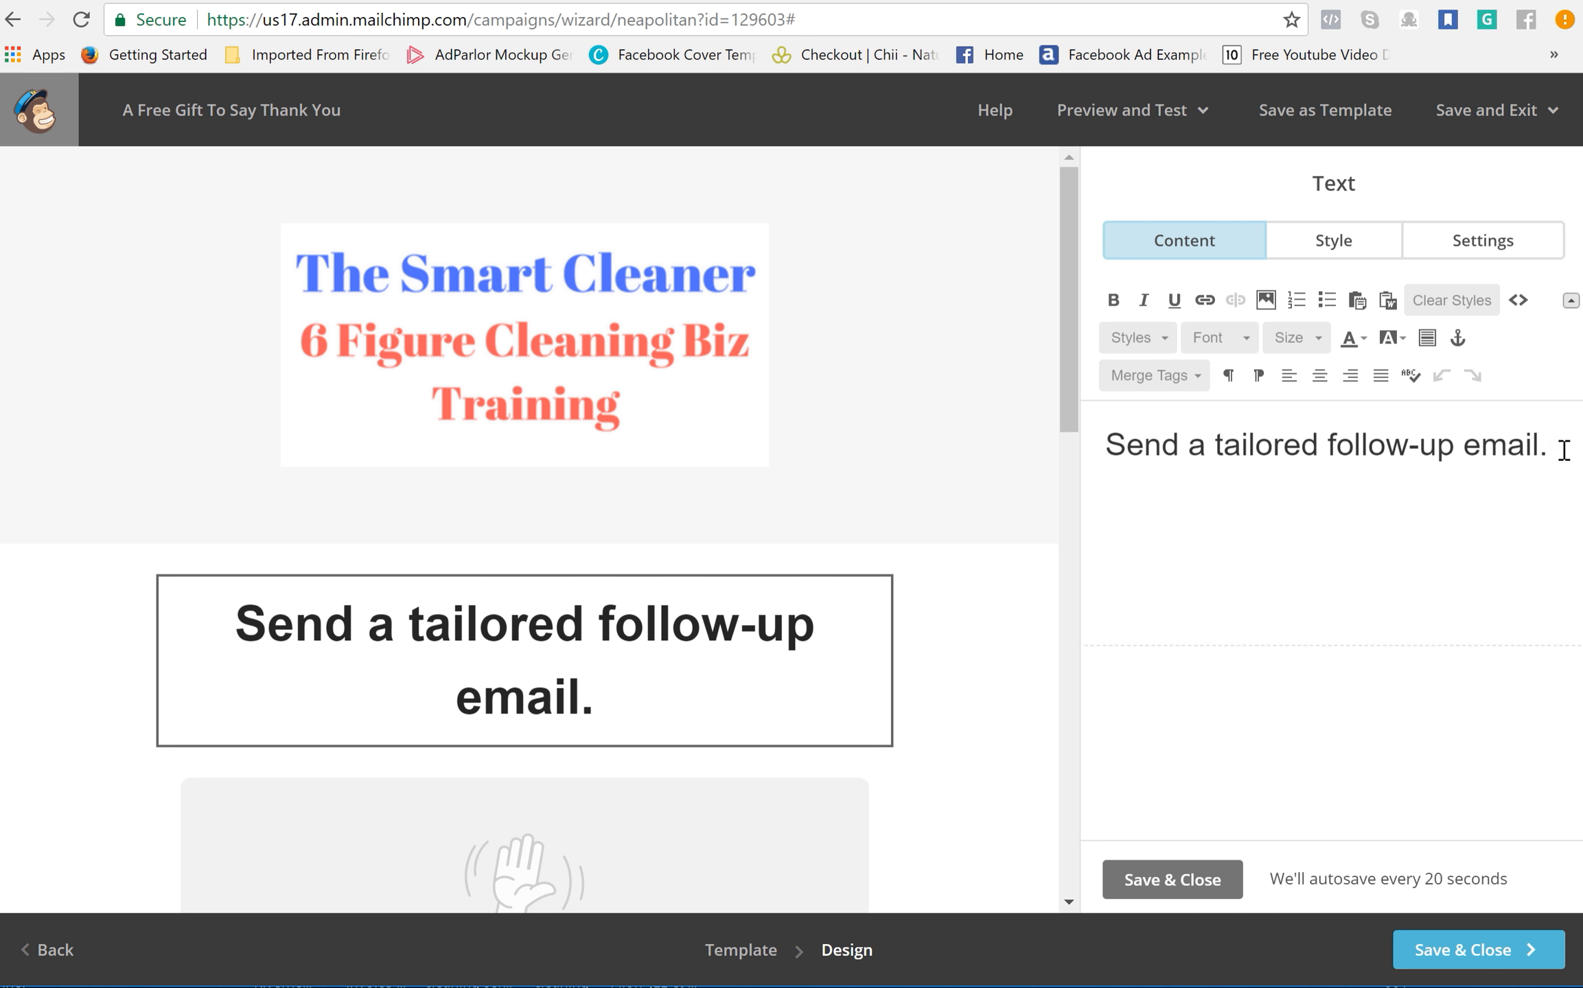
left_click_drag(1548, 446, 1145, 493)
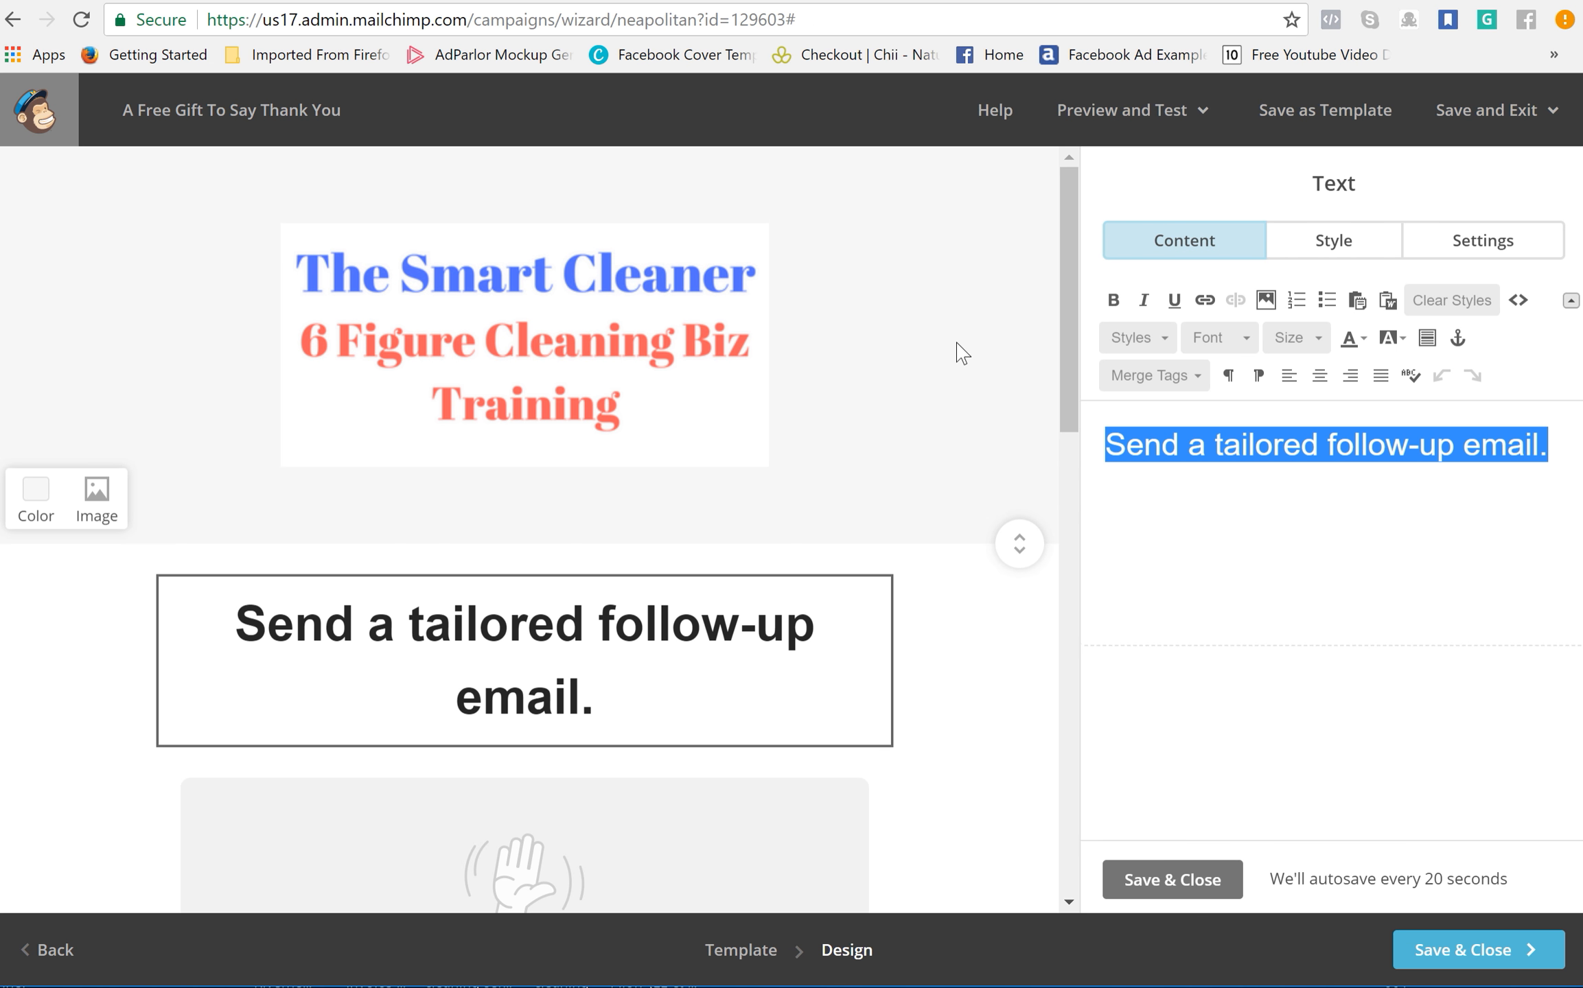
type("H")
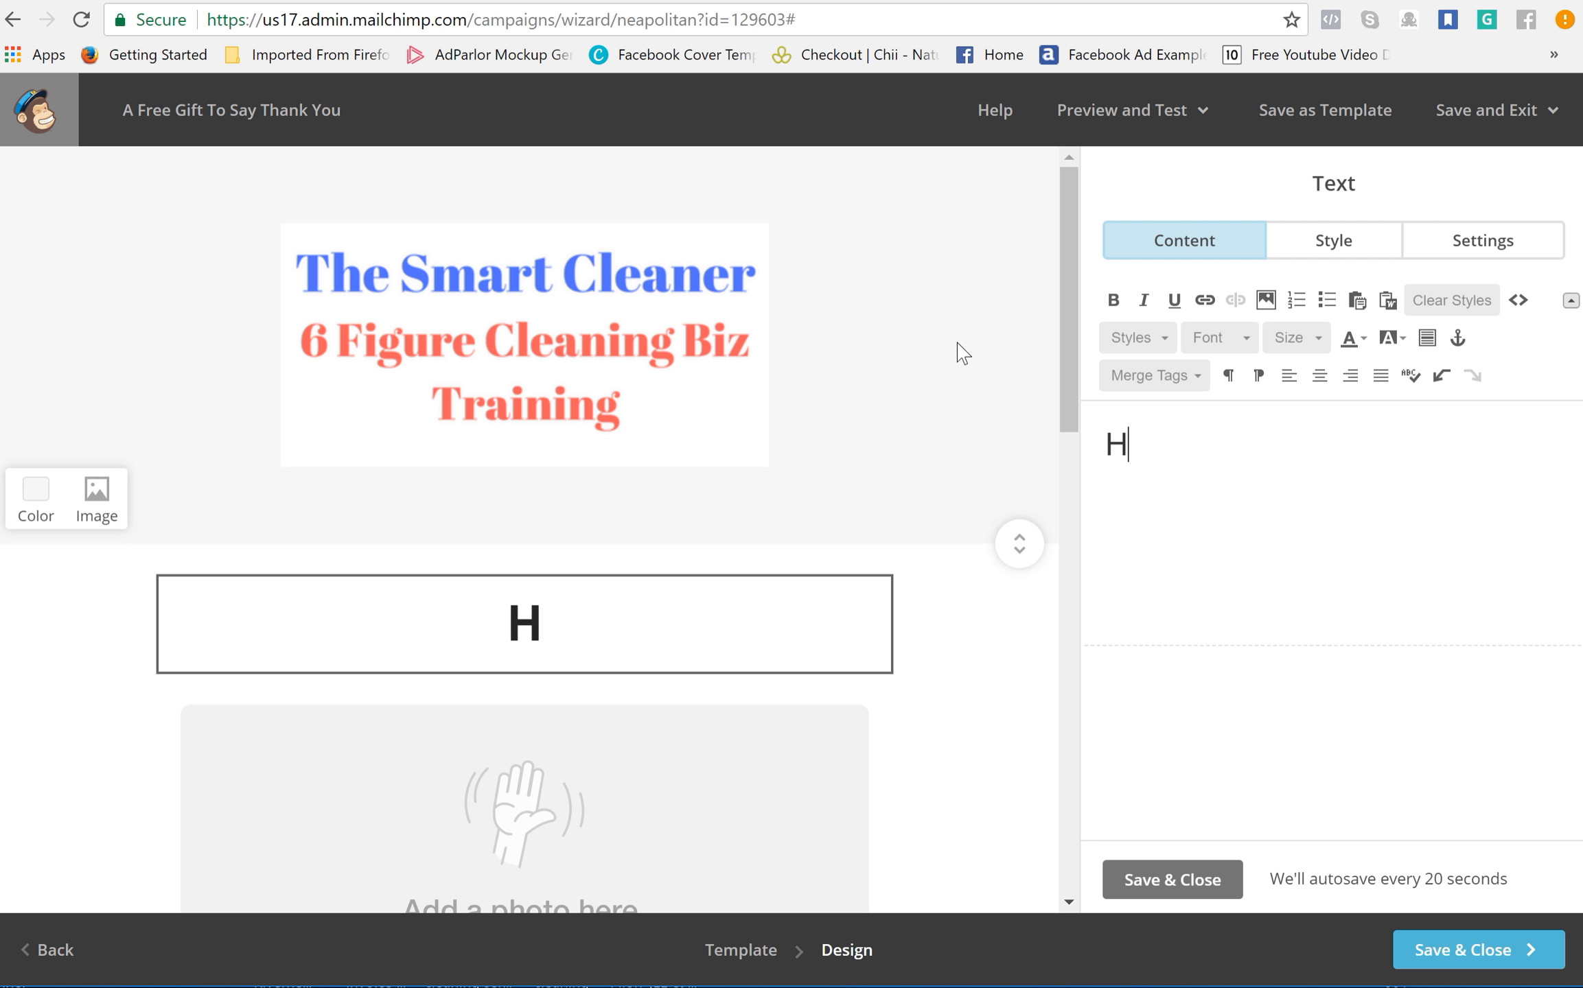
type("ere Is")
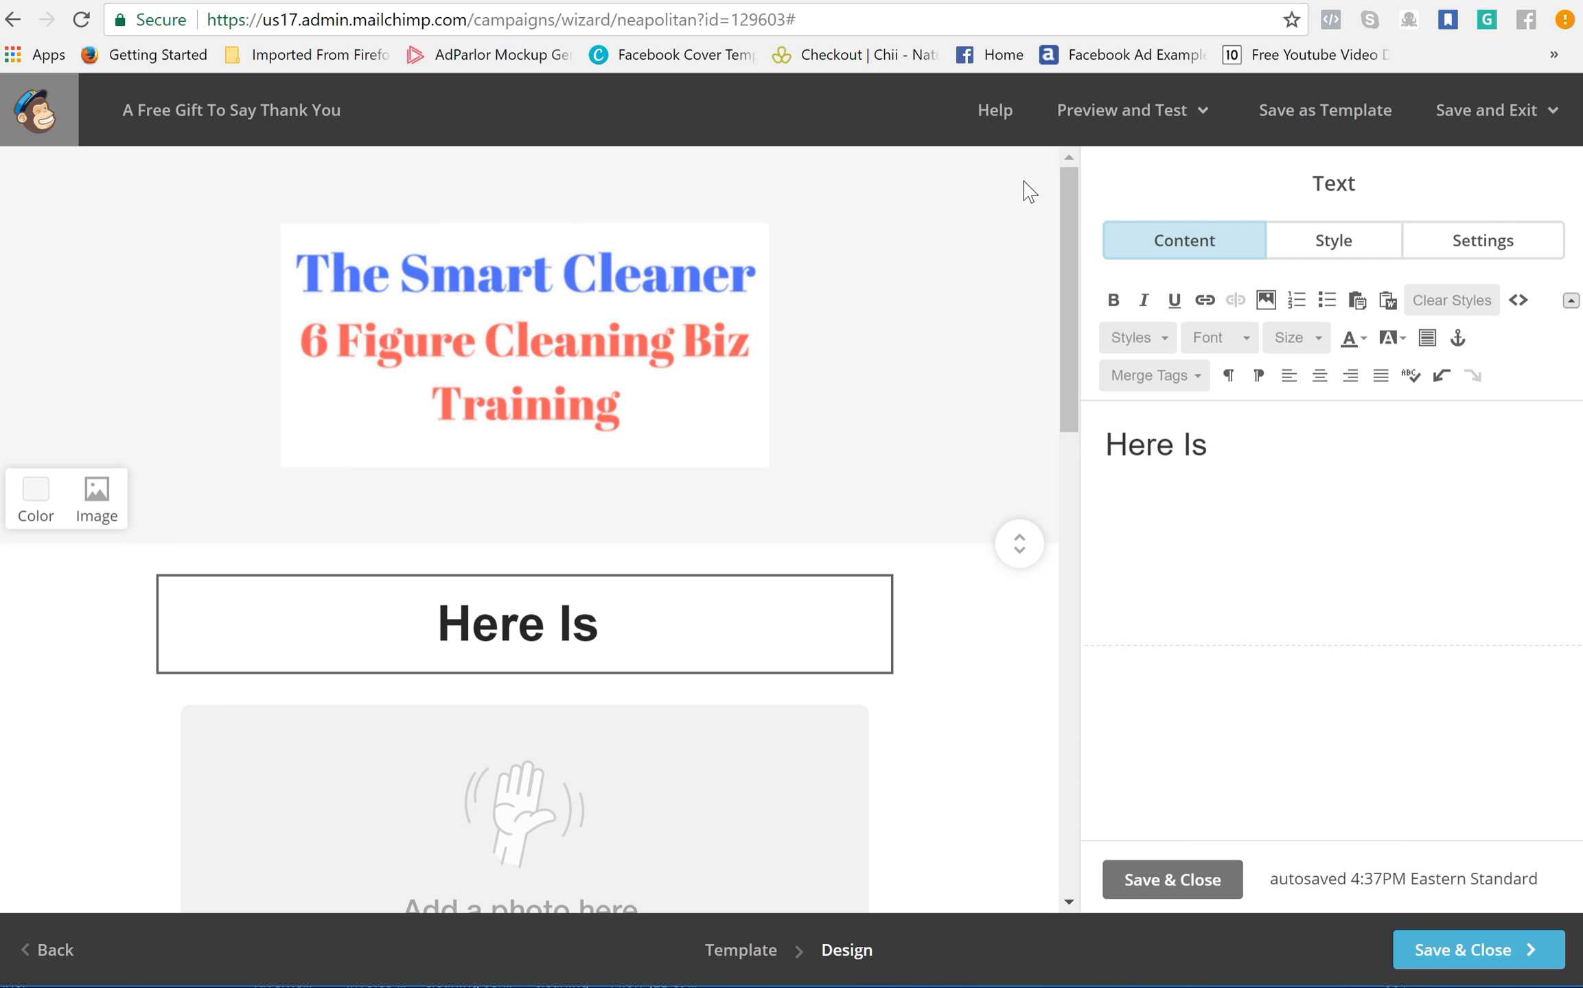
mouse_move(676, 618)
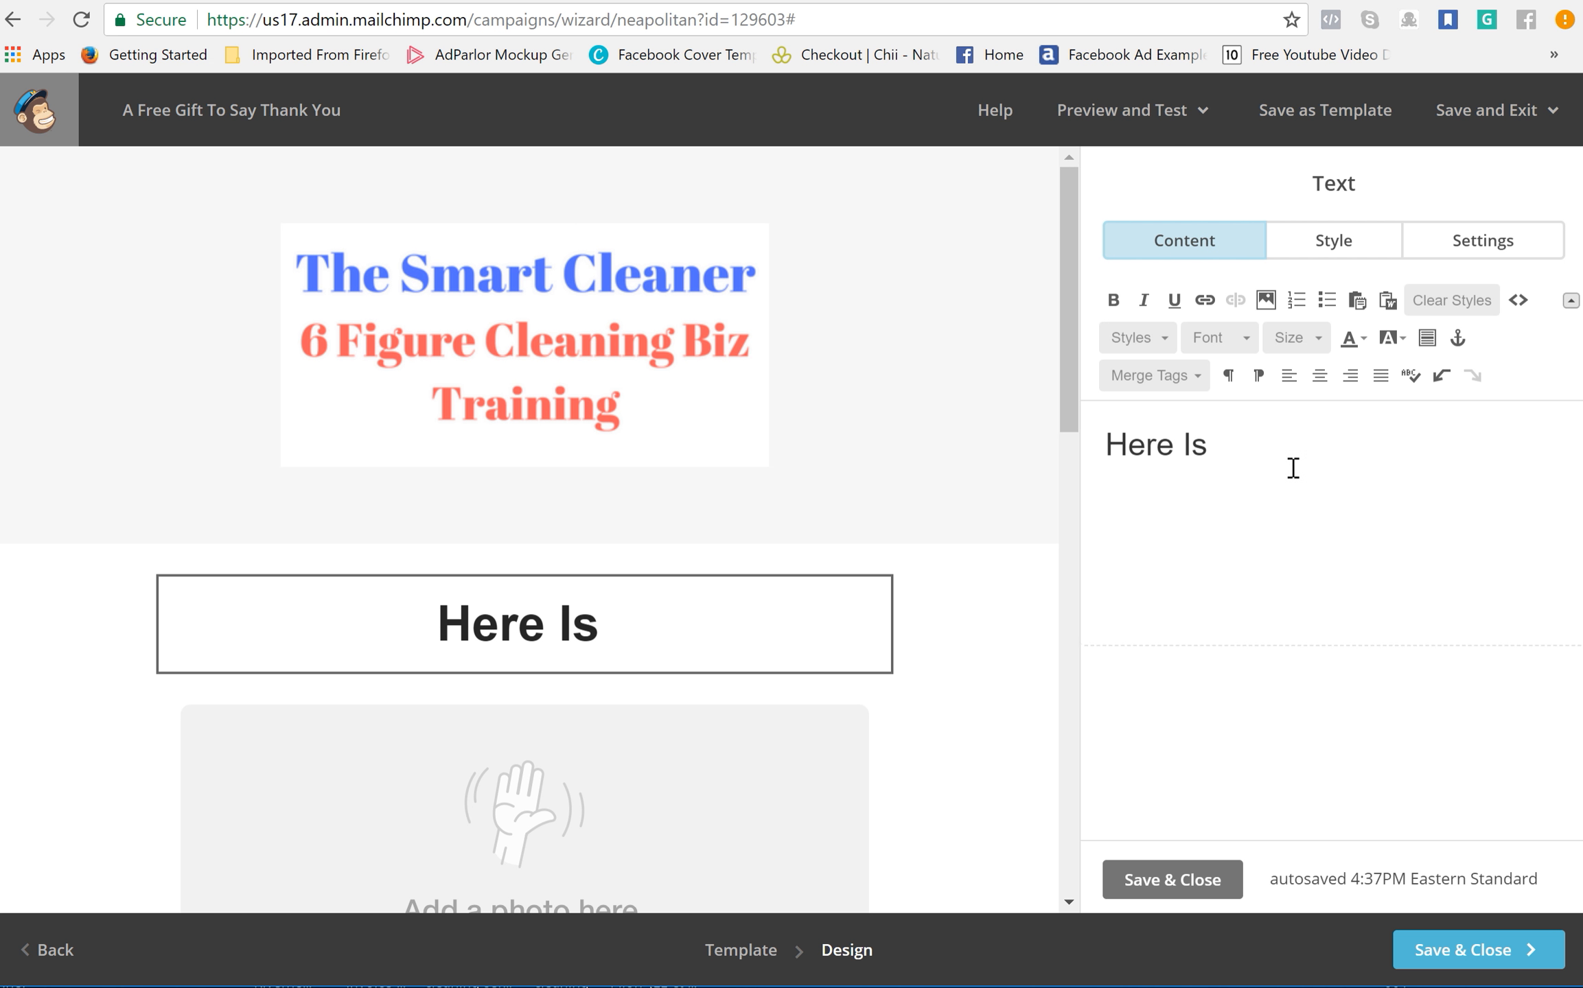
type("$")
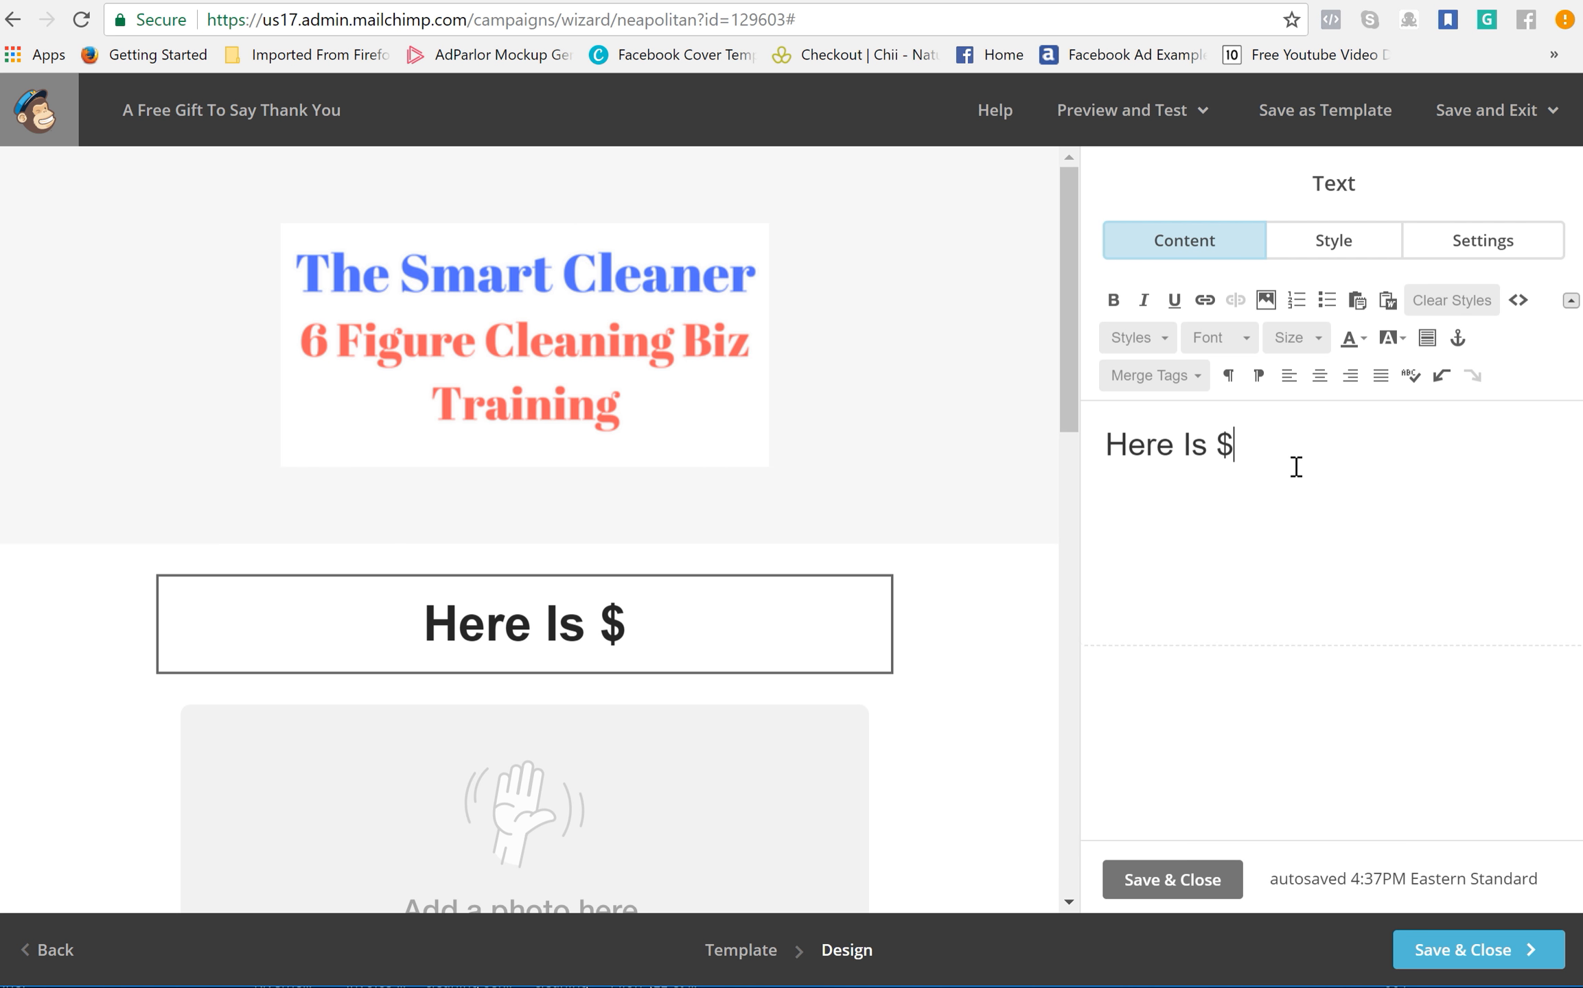
type("50 to Us")
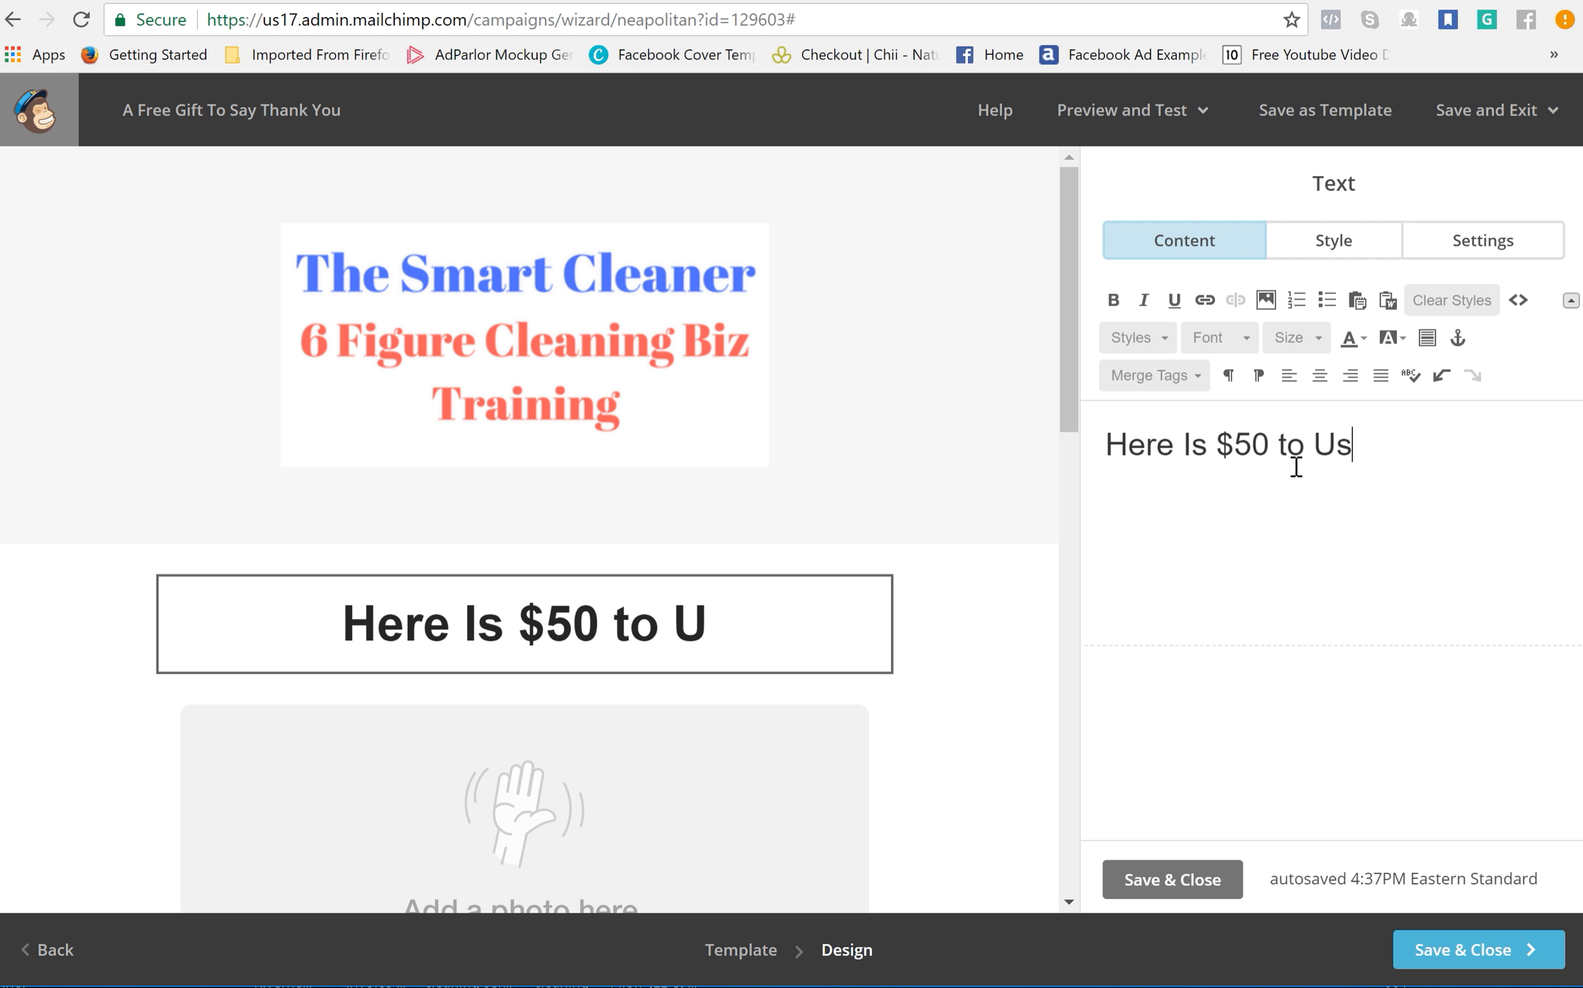
type("e Towar")
key("BackSpace")
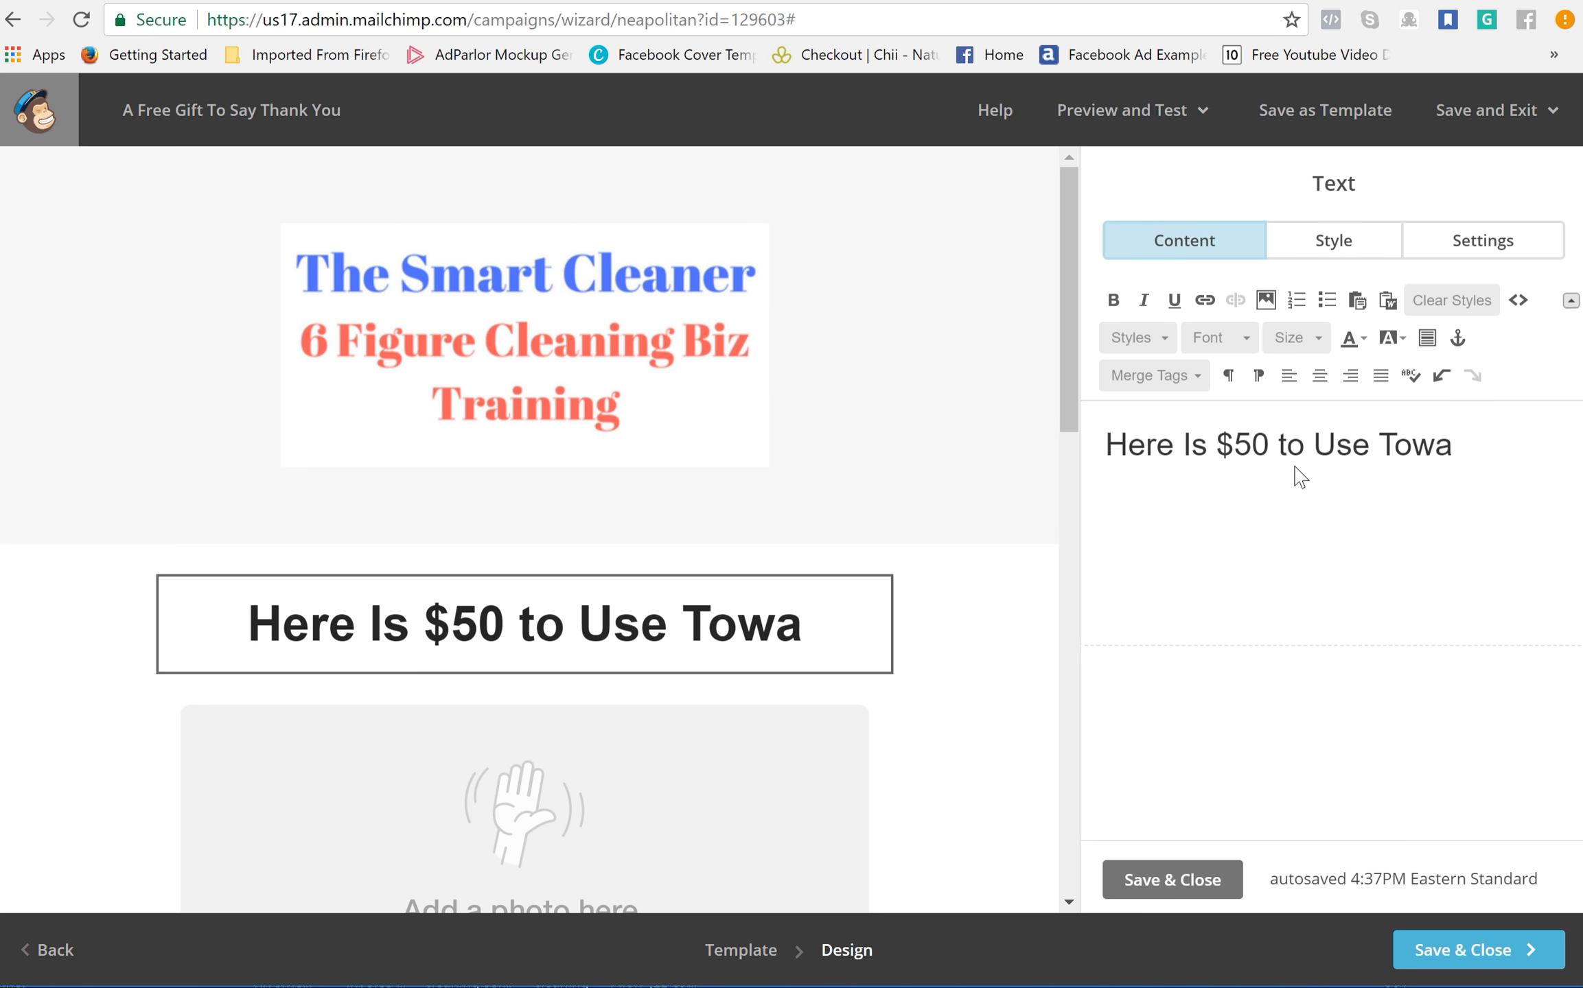
type("rds ")
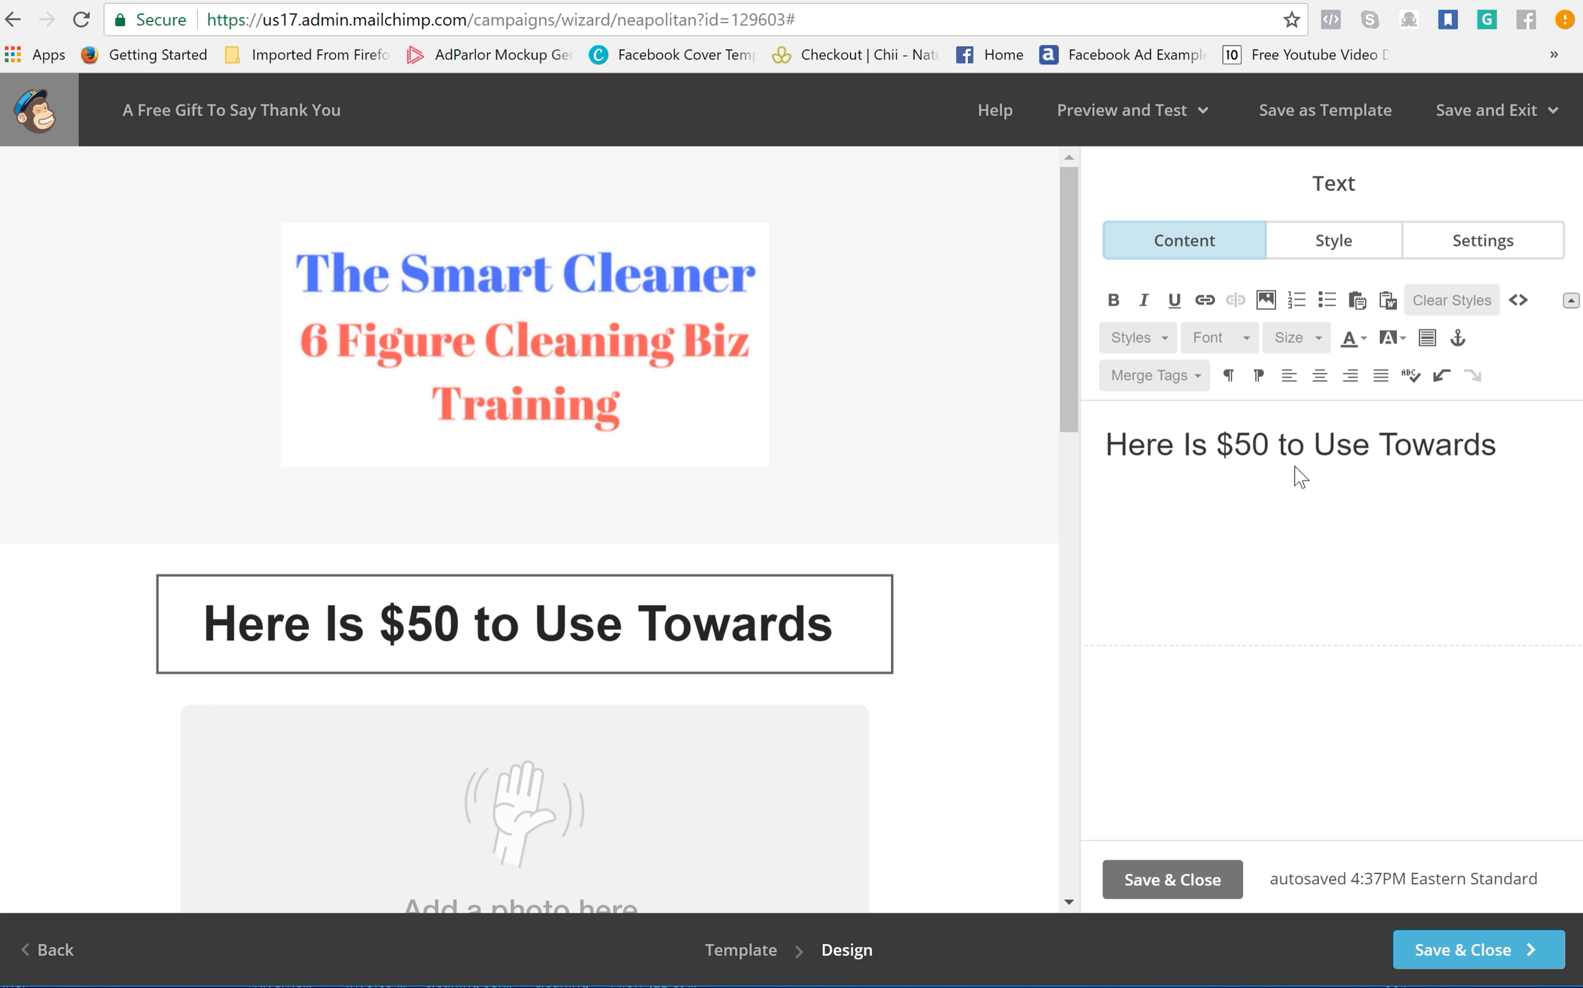
type("A Dee")
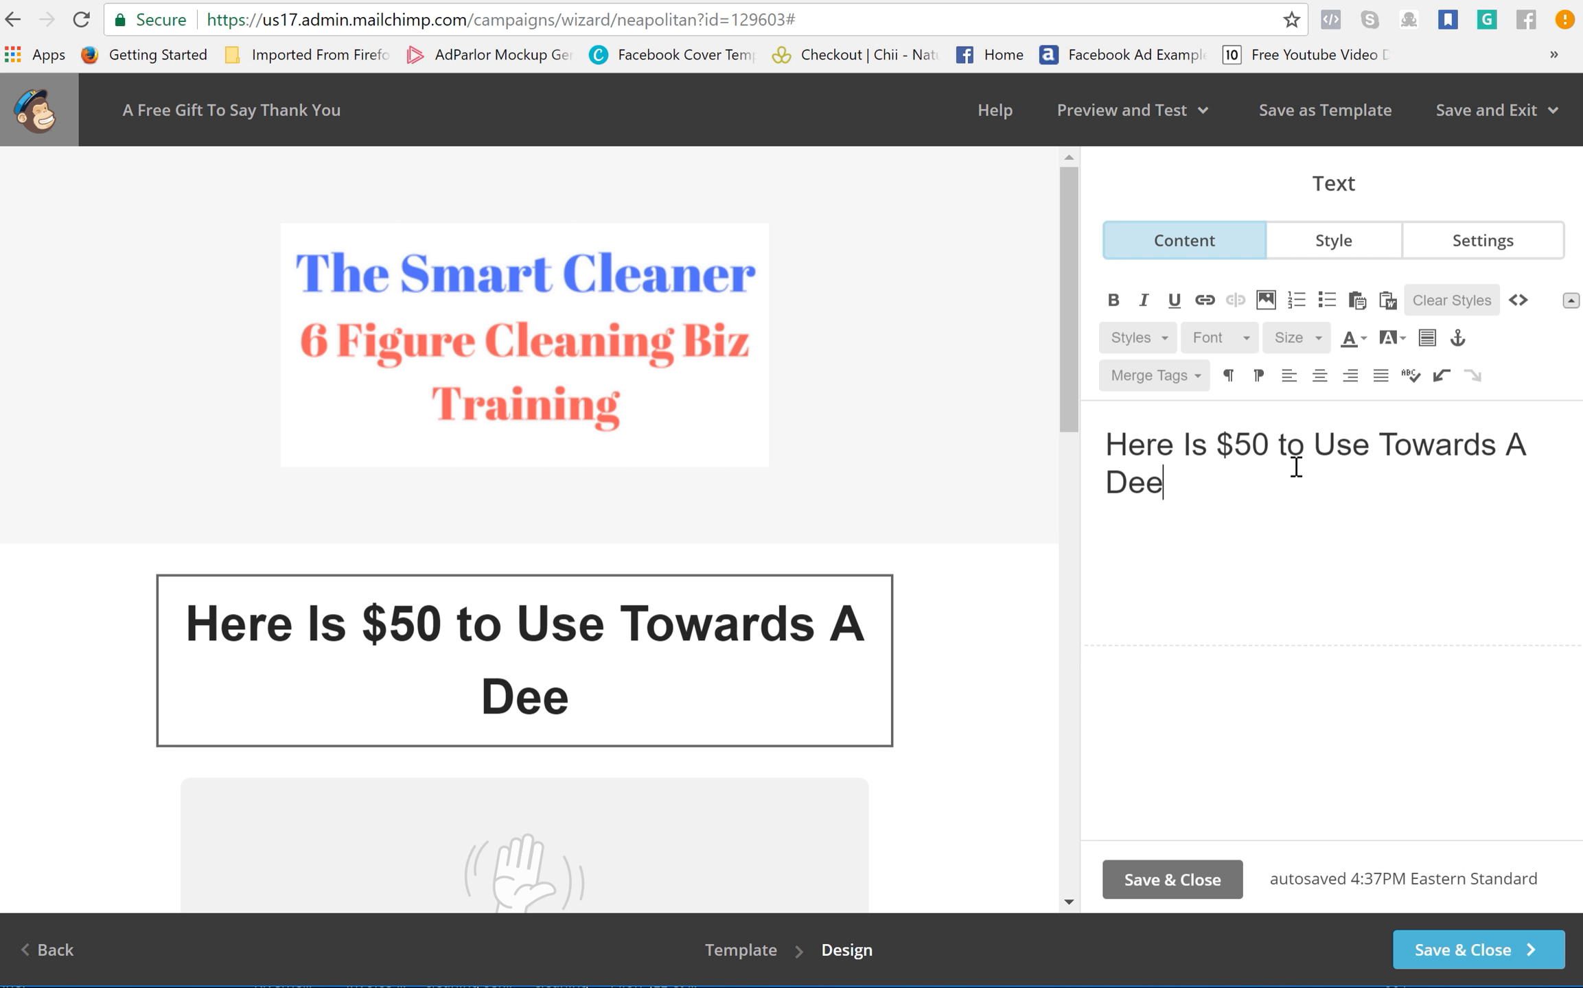
type("p clean")
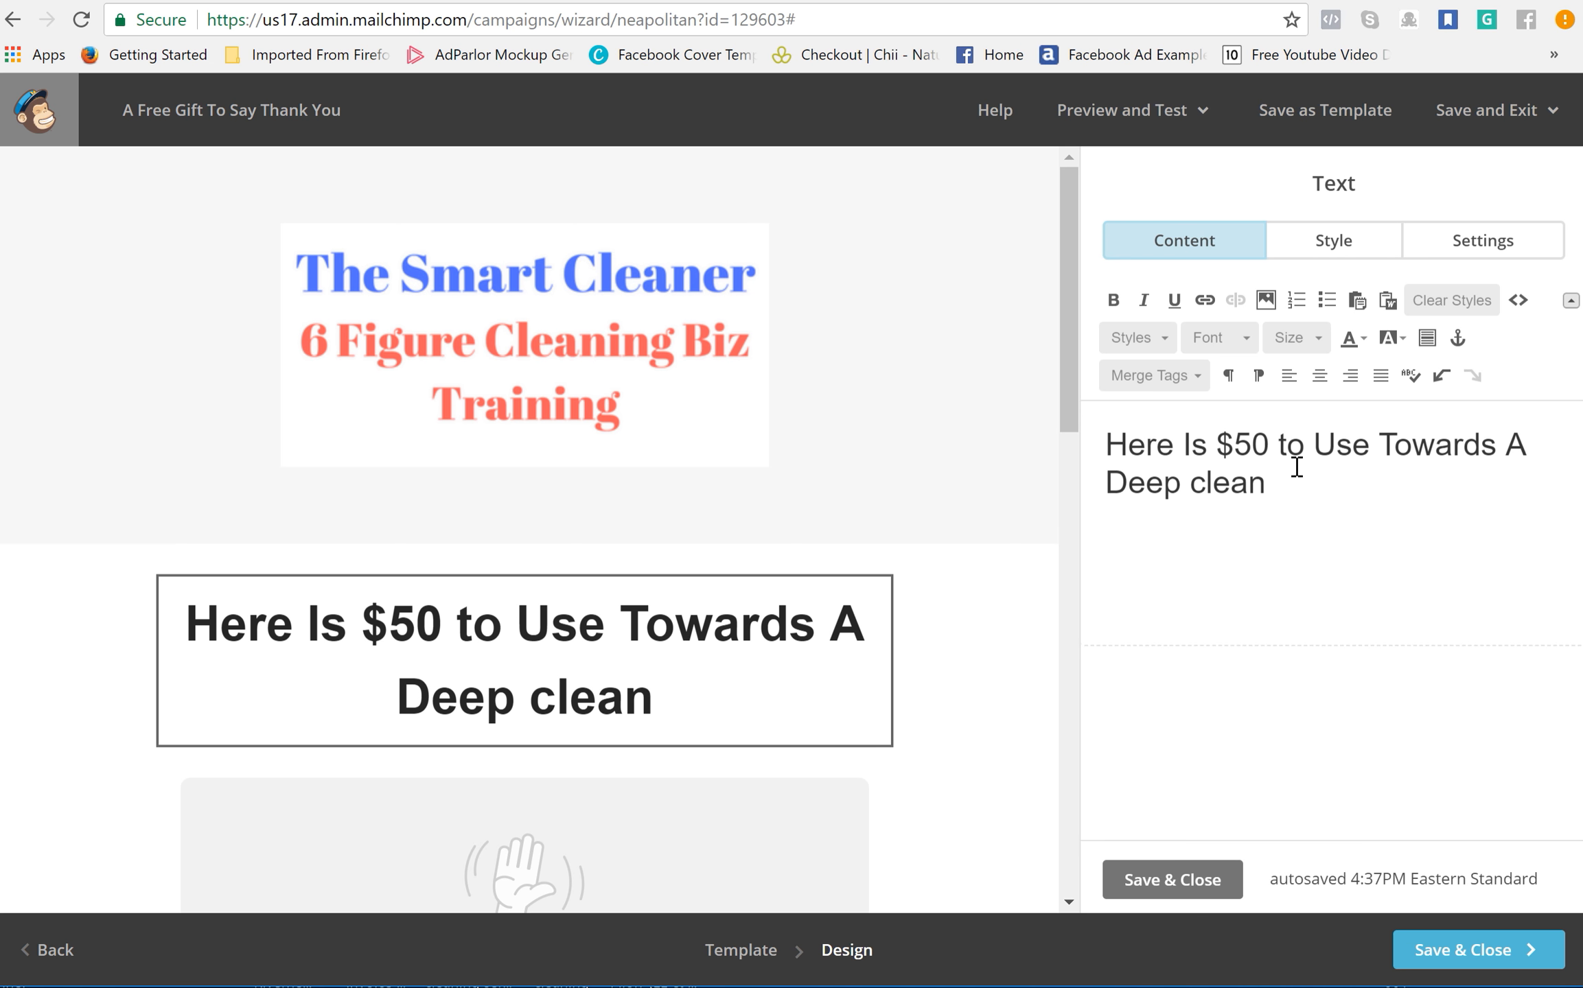
key("BackSpace")
key("BackSpace")
key("BackSpace")
key("BackSpace")
key("BackSpace")
type("Cea")
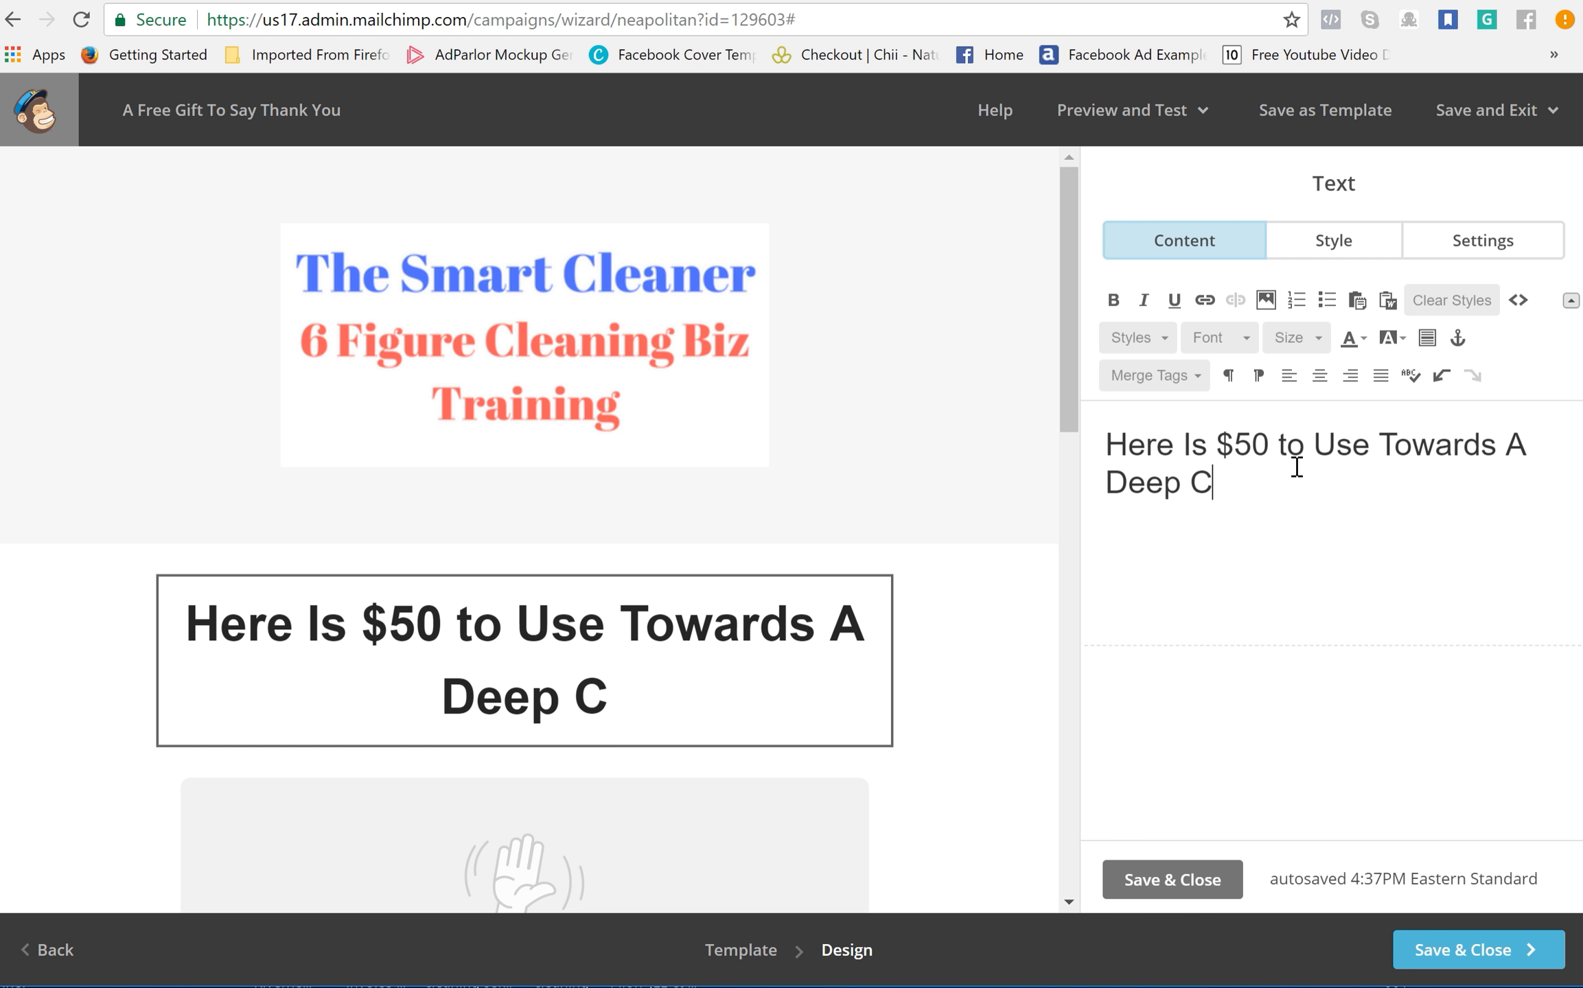
key("BackSpace")
key("BackSpace")
key("BackSpace")
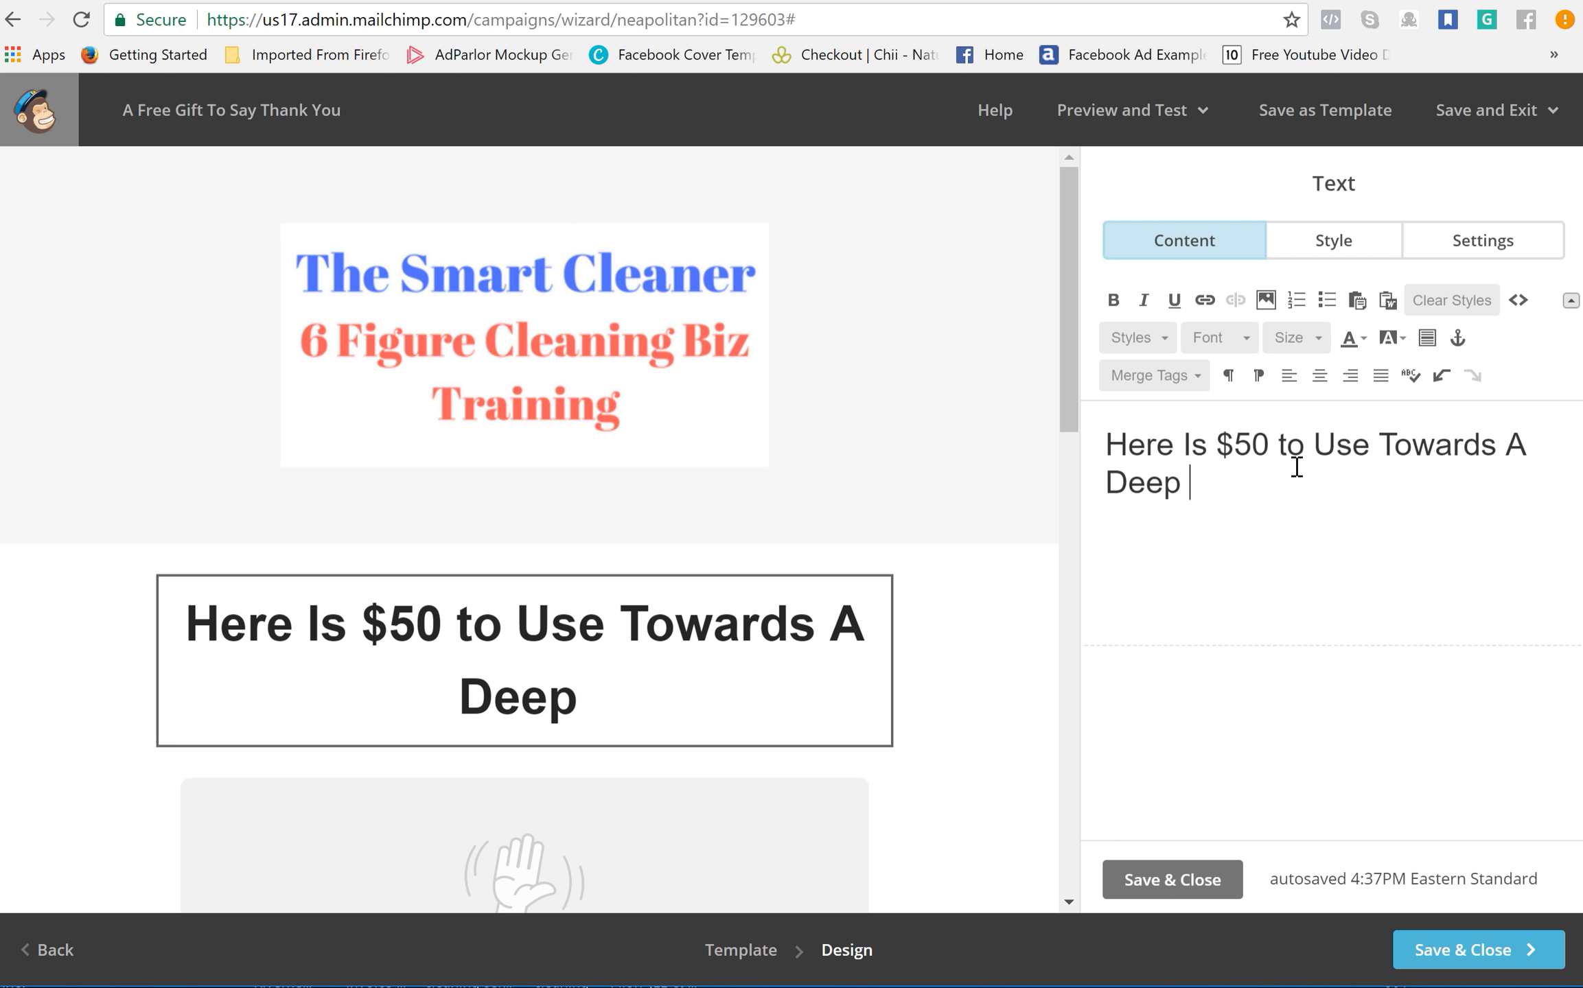
type("Clean")
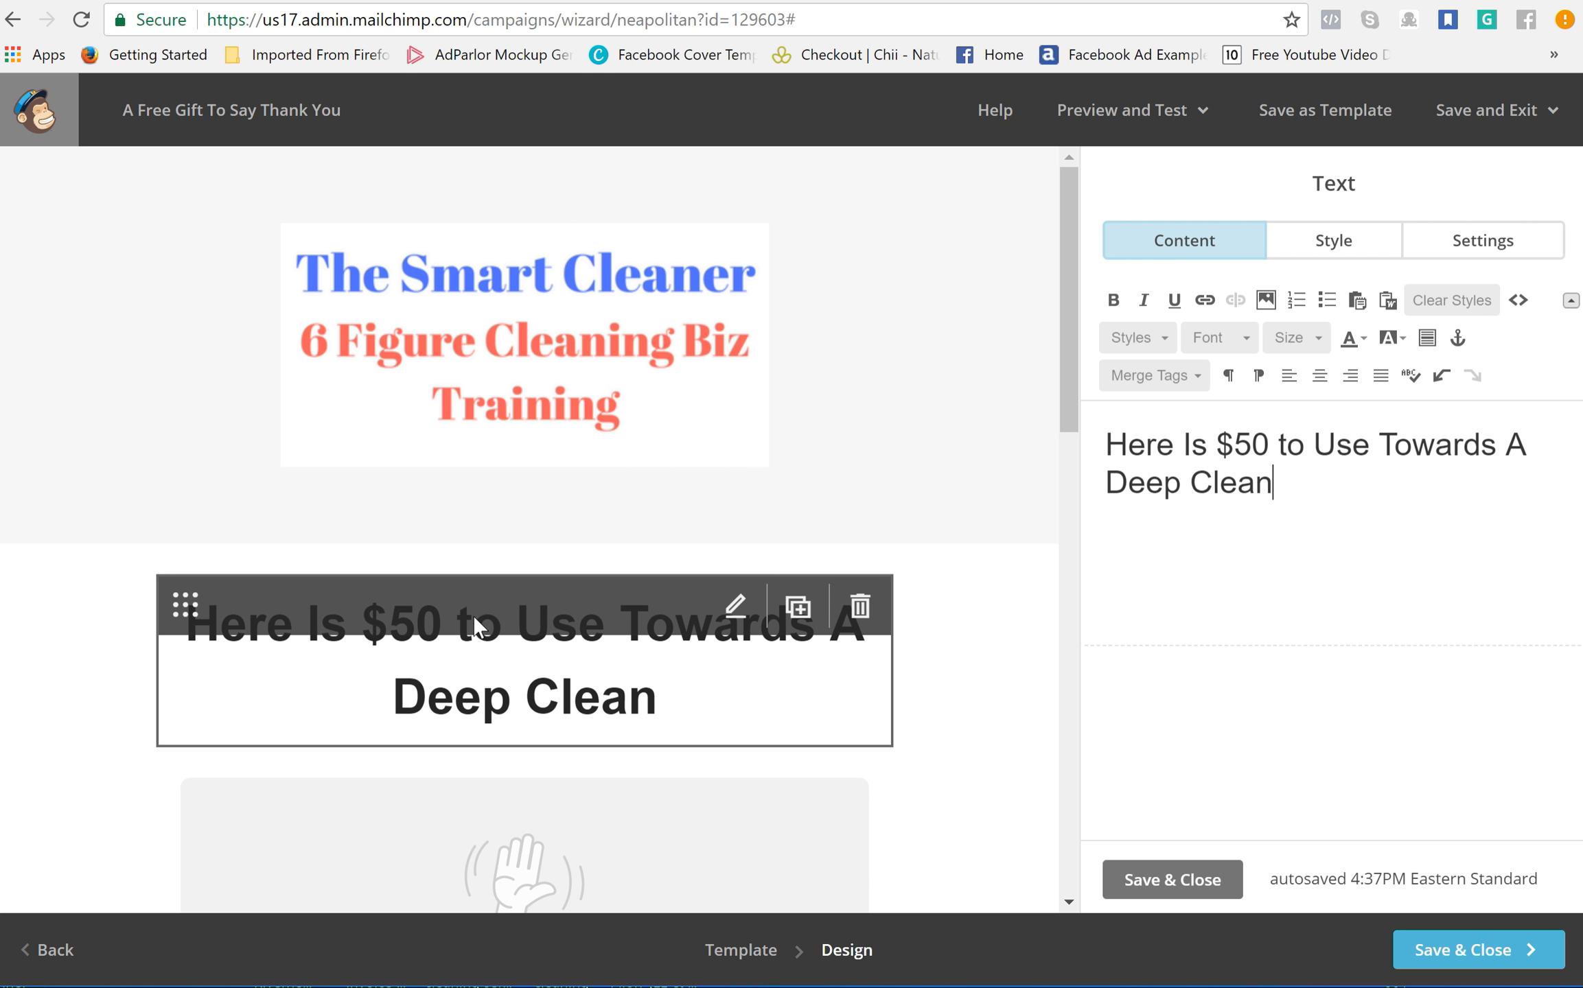
- Capitalize the word "to" after "$50" in the email heading so it reads "To"
left_click(1287, 446)
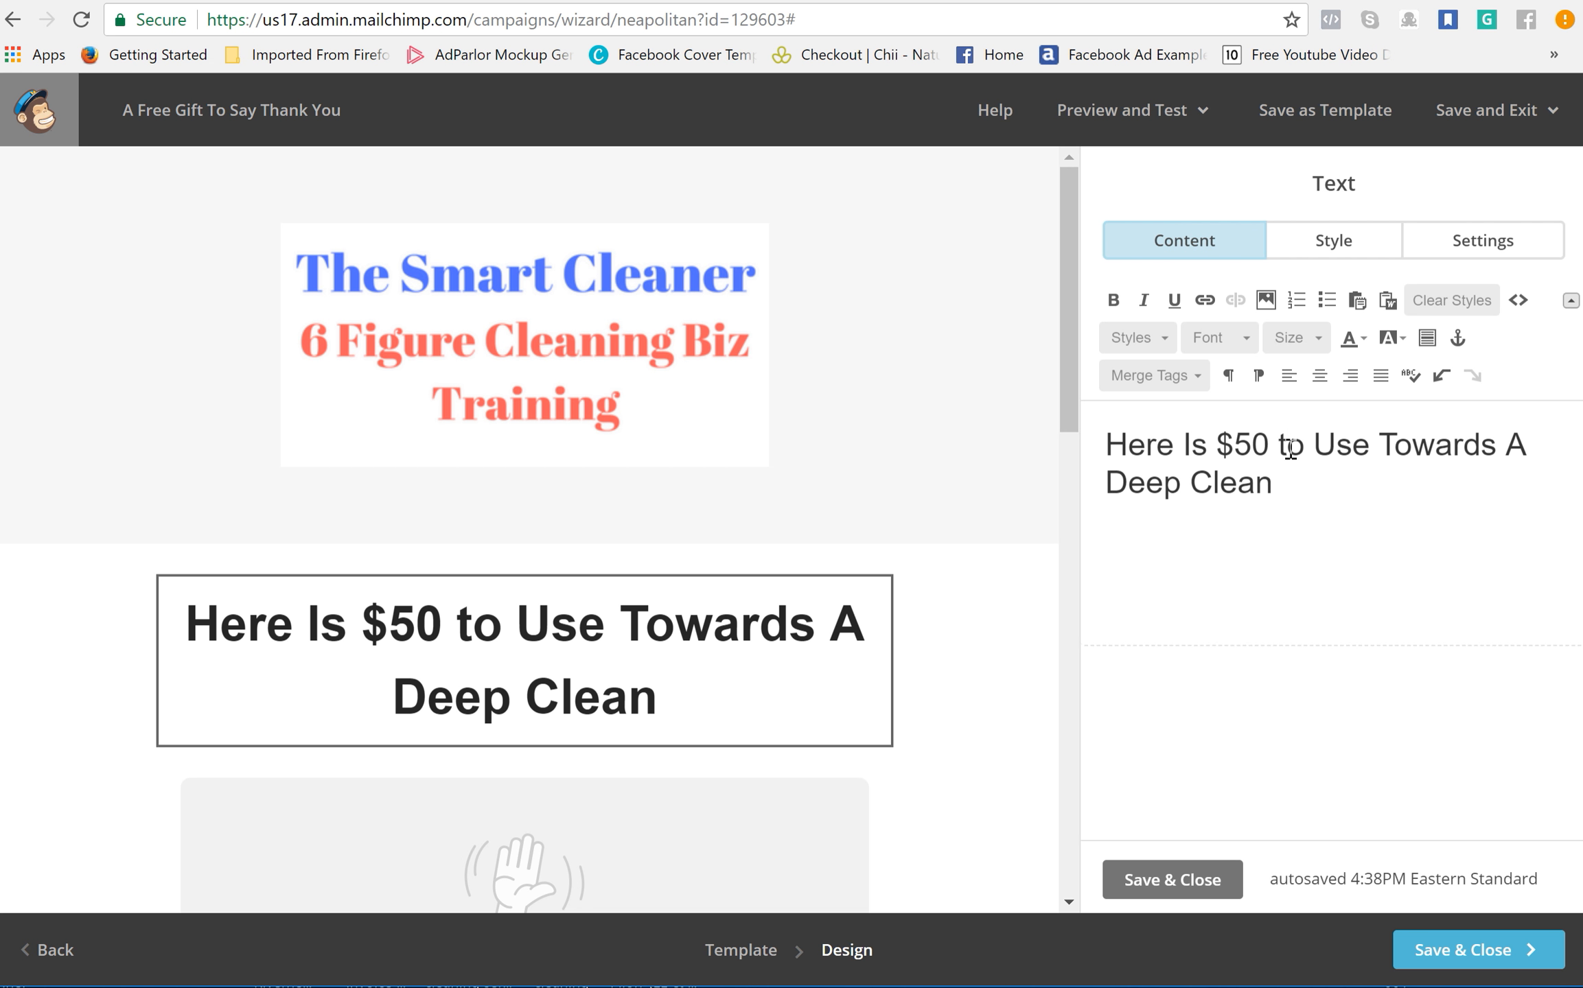
key("BackSpace")
type("T")
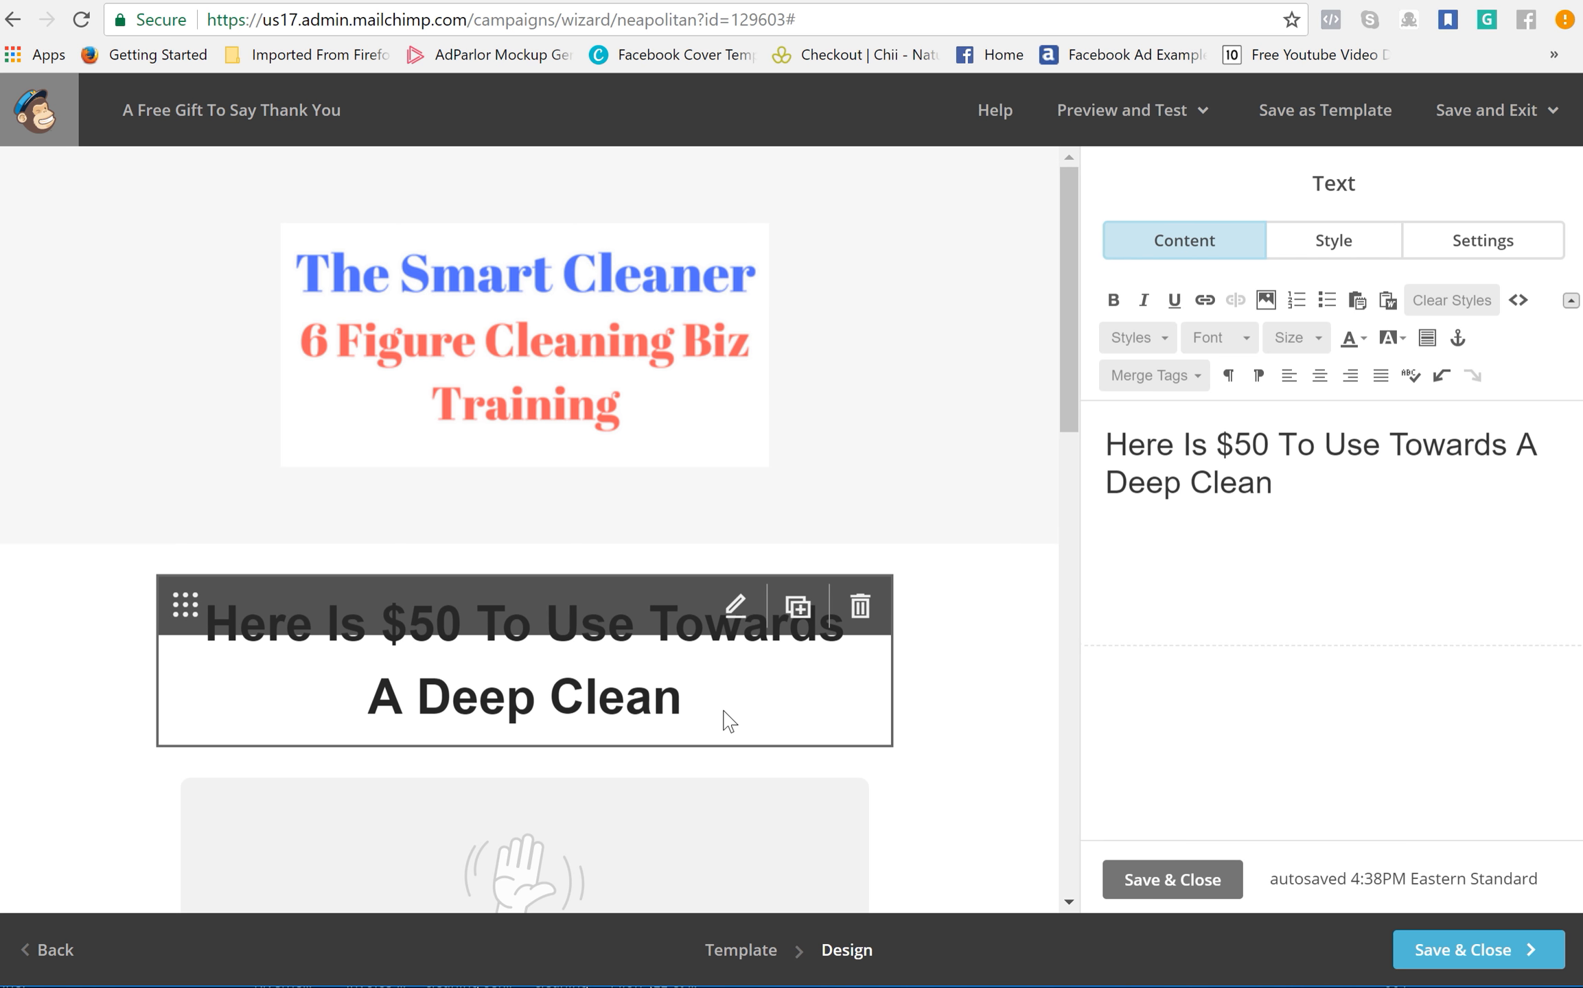
- Change the text color of the entire "Here Is $50 To Use Towards A Deep Clean" heading to red
left_click_drag(1314, 484, 1110, 448)
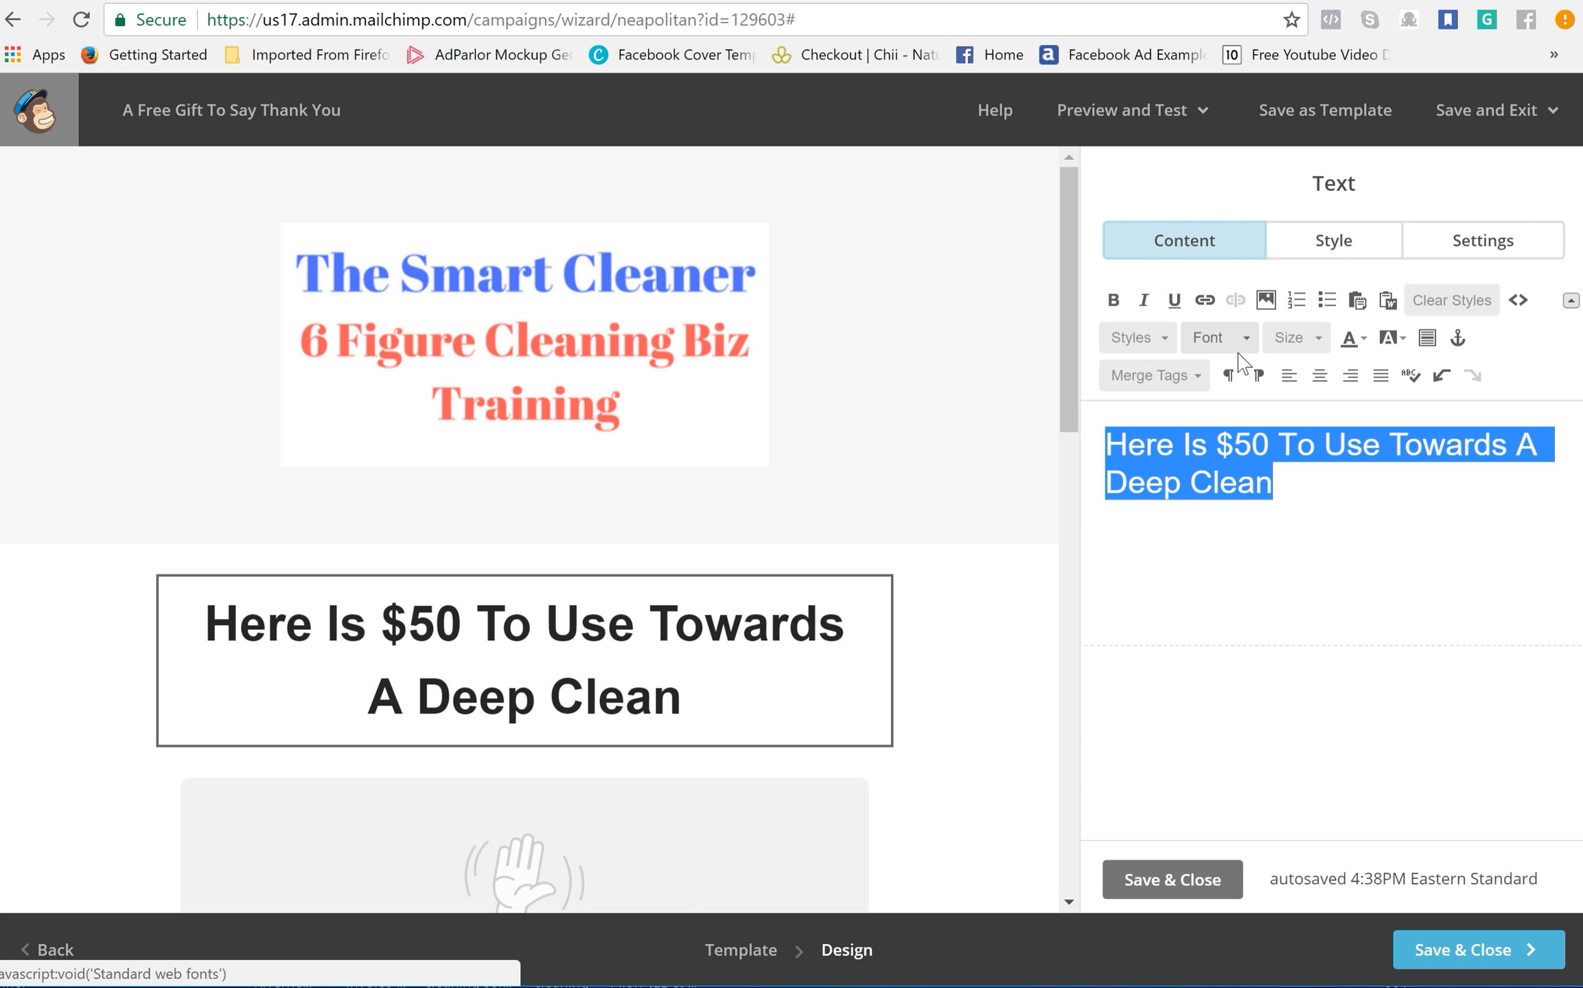
left_click(1348, 344)
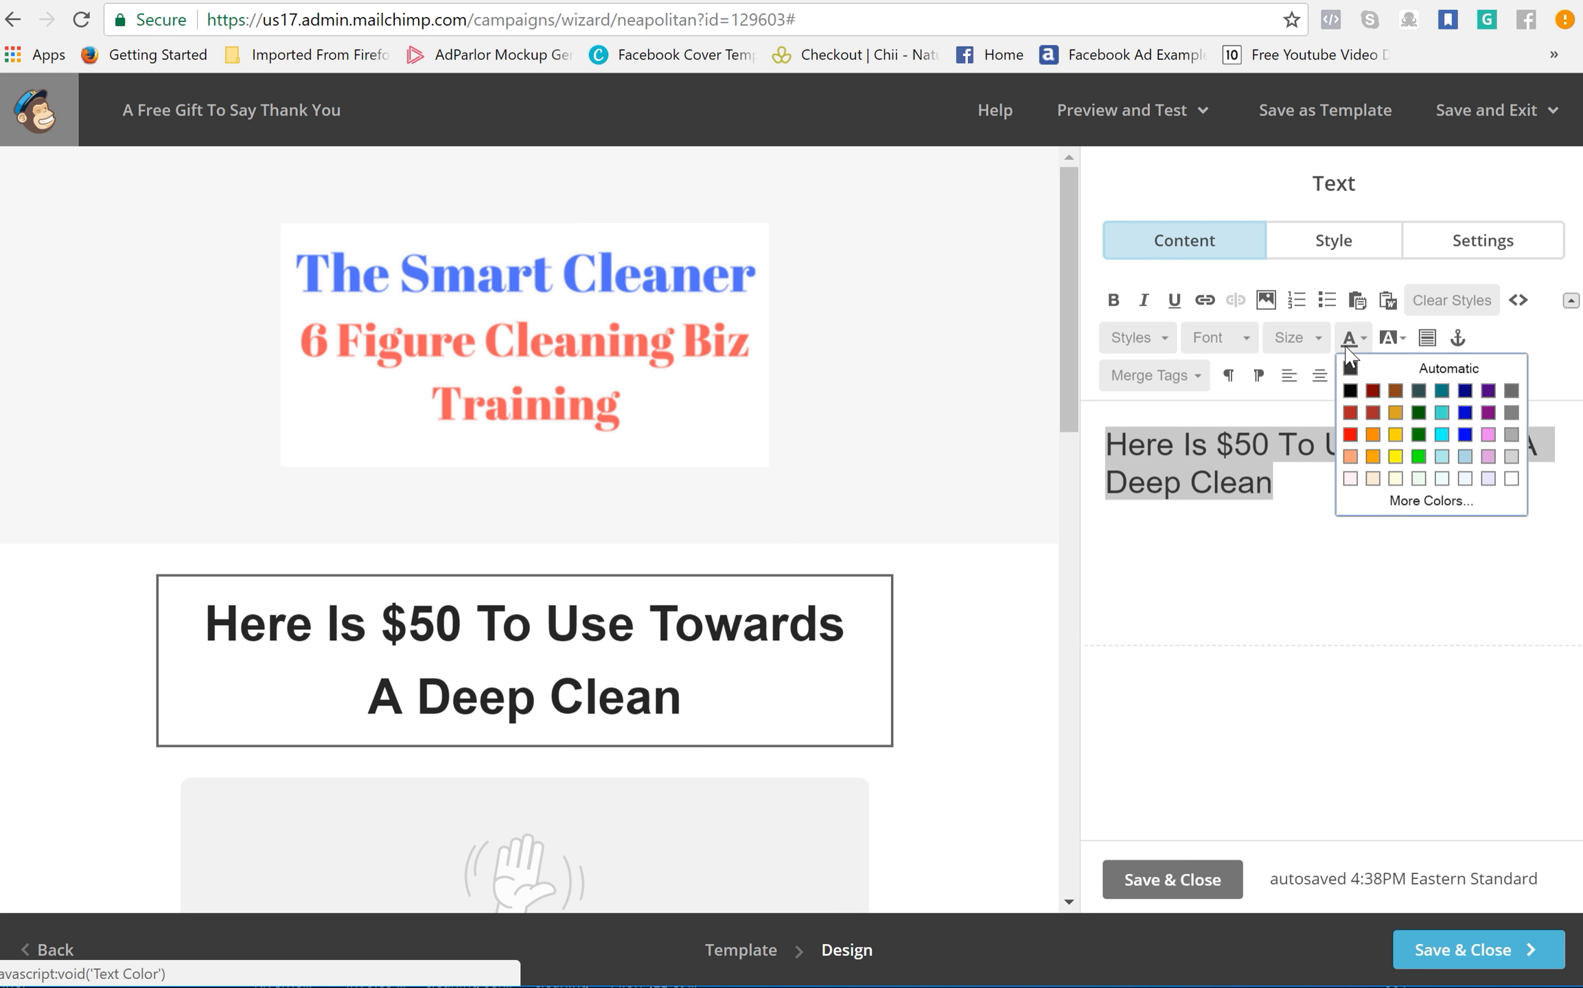
left_click(1351, 435)
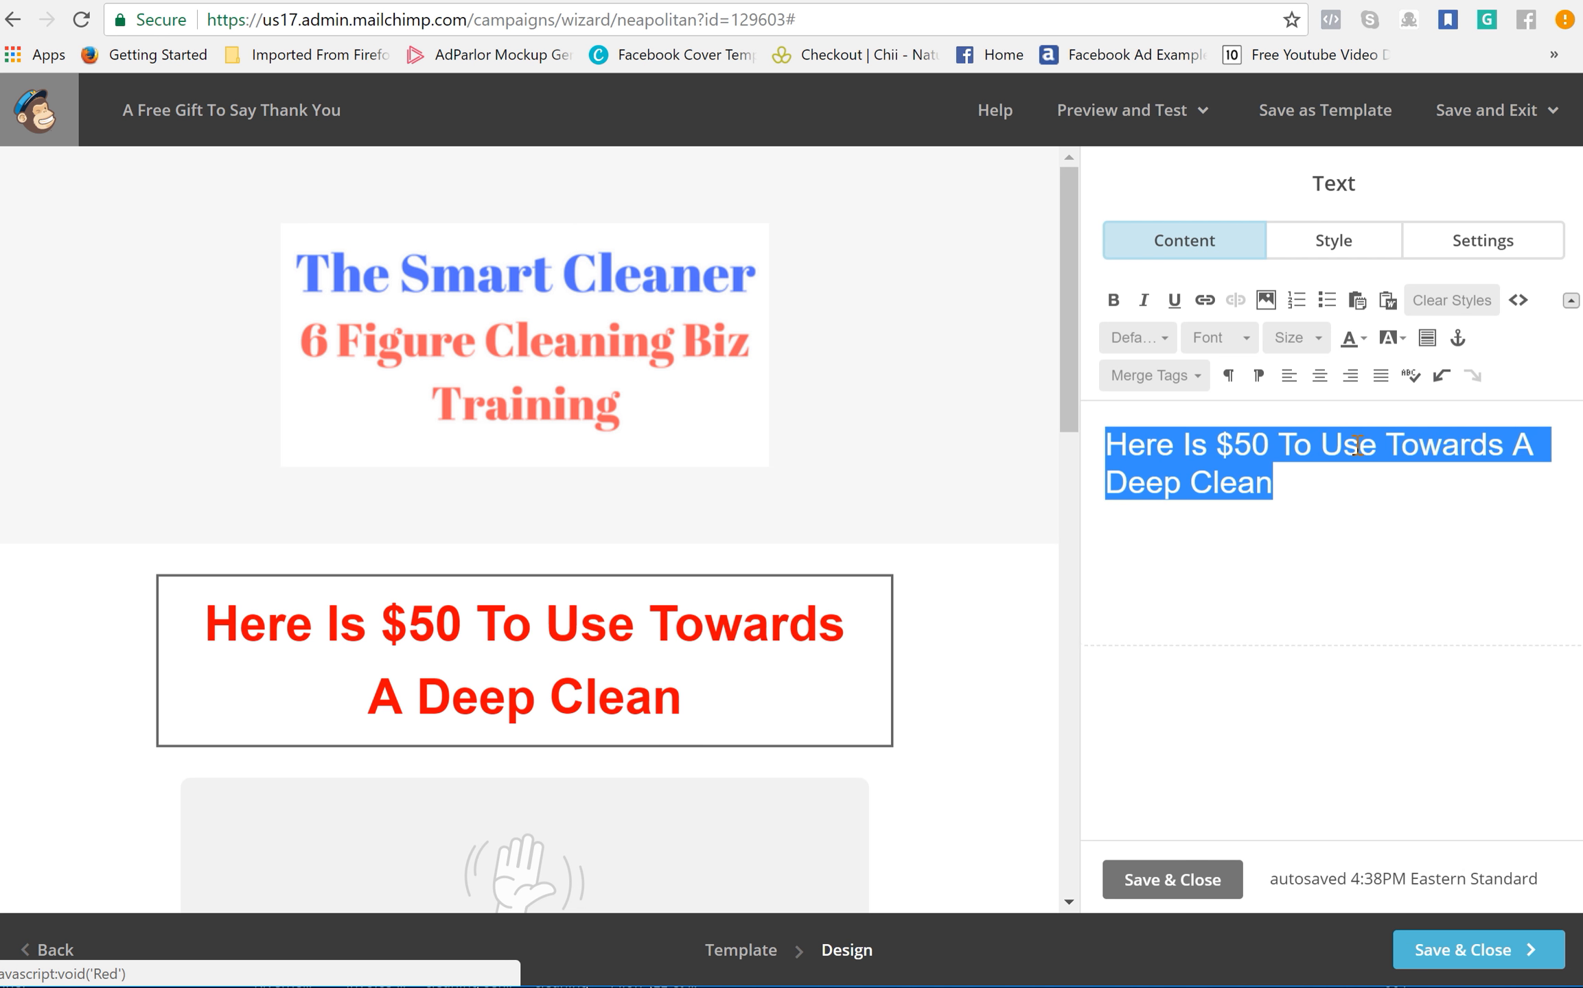
left_click(1342, 497)
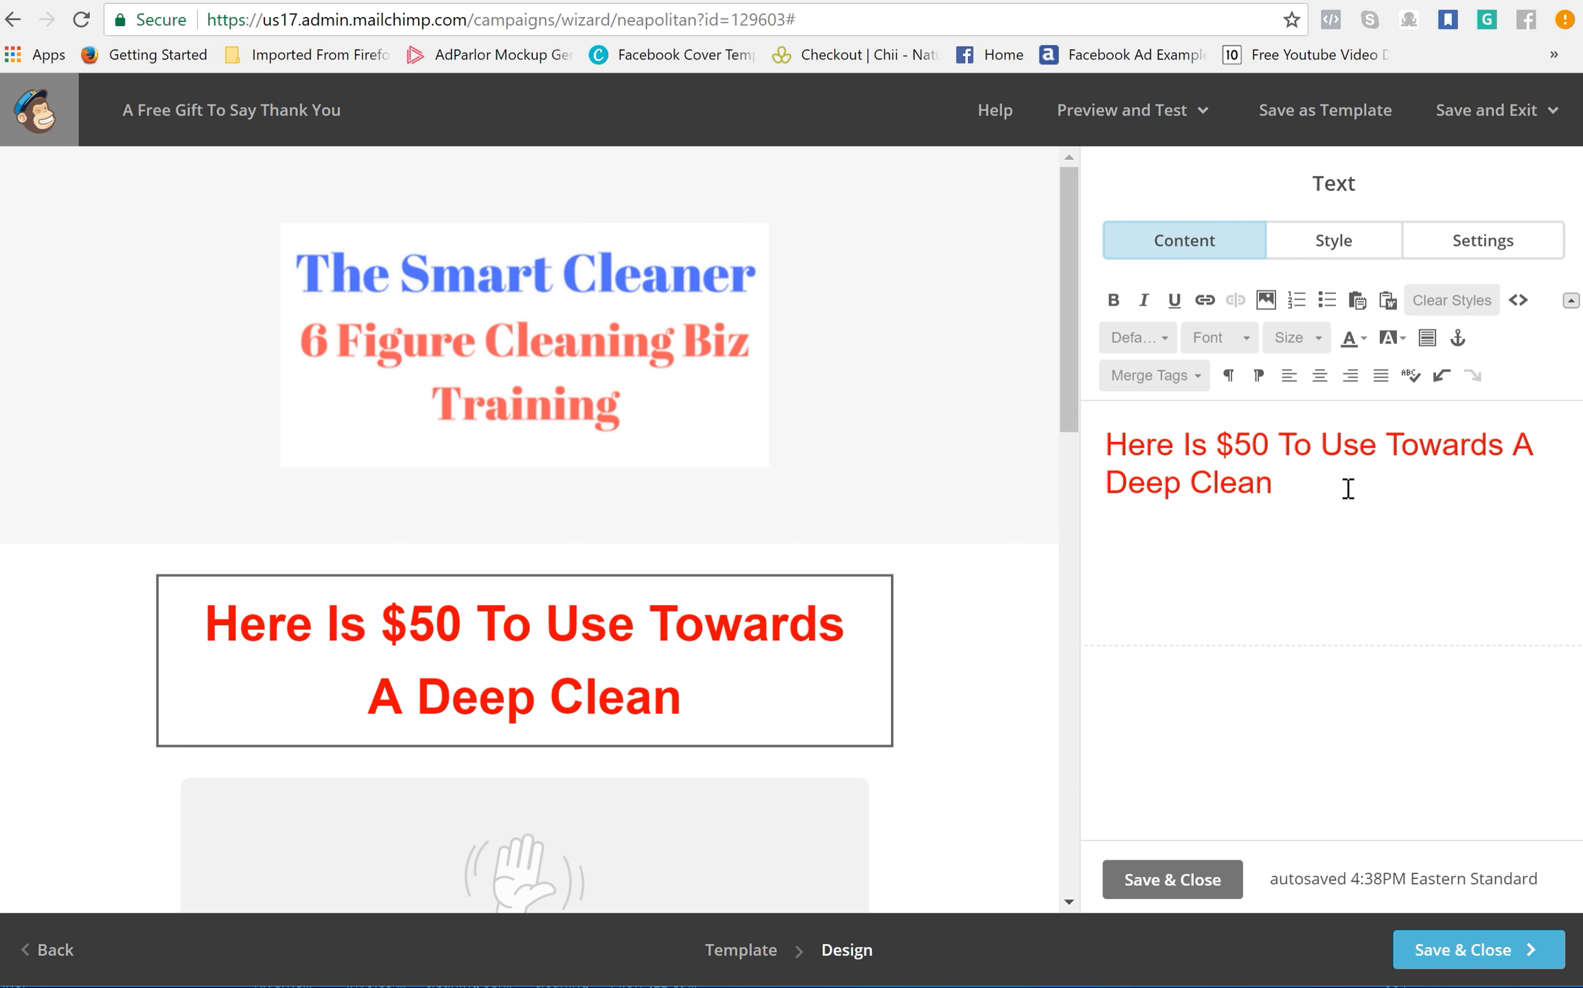
- Replace the placeholder photo below the heading with the image Cleaning-Service_2.jpg
scroll(961, 498, "down", 3)
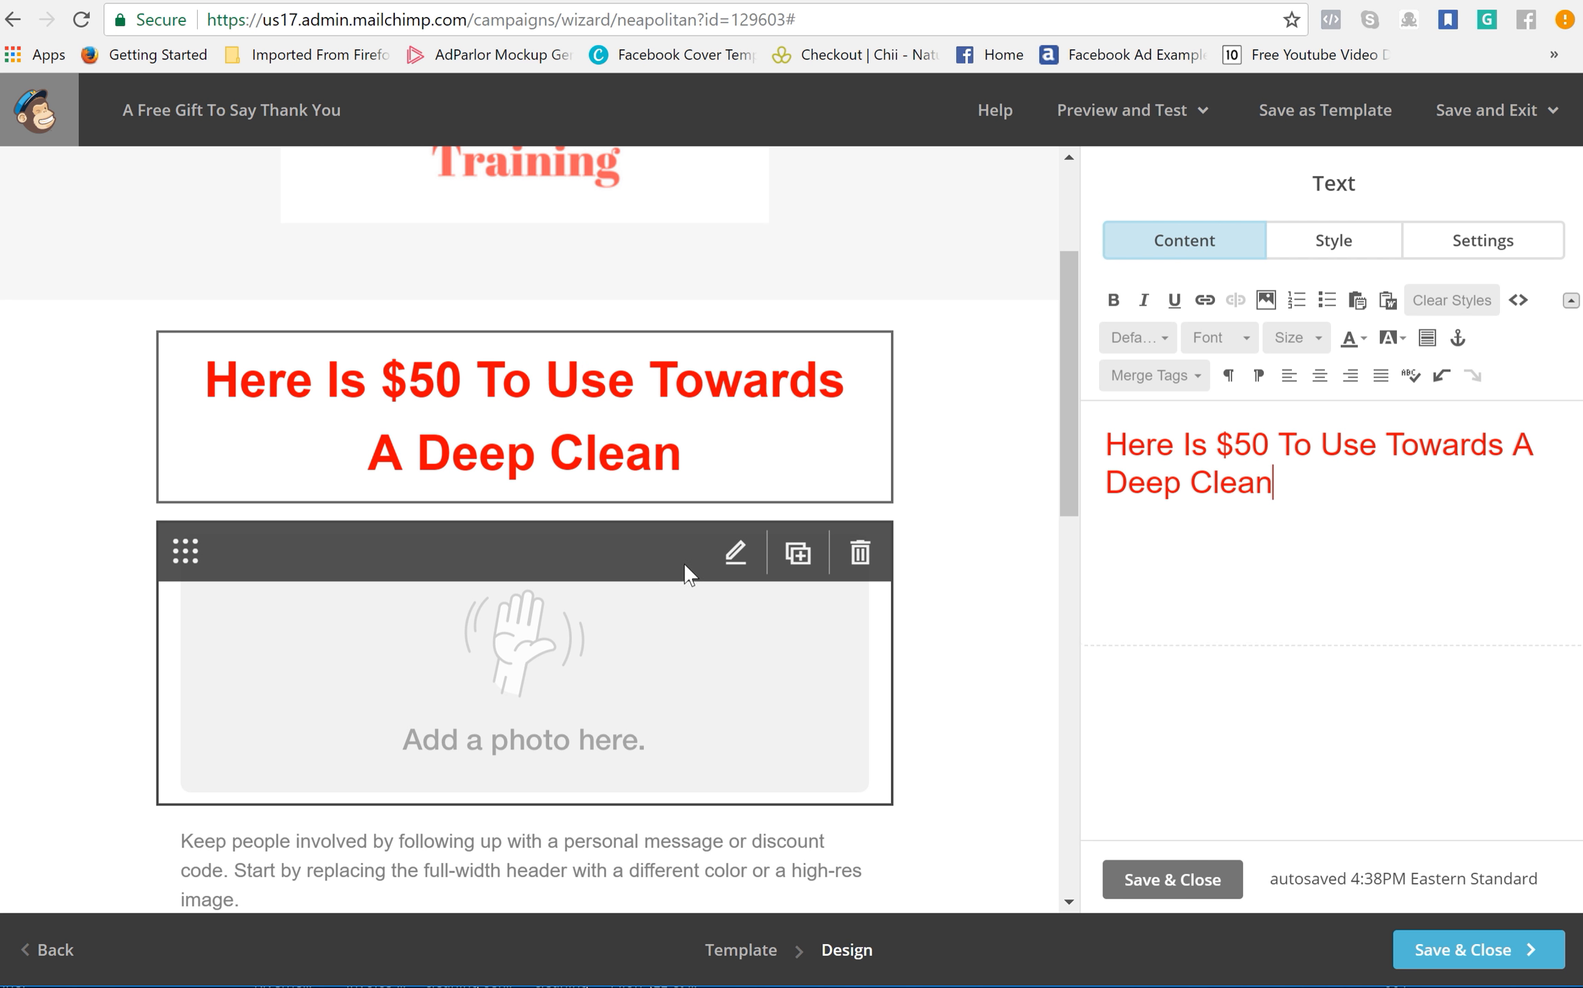
left_click(738, 563)
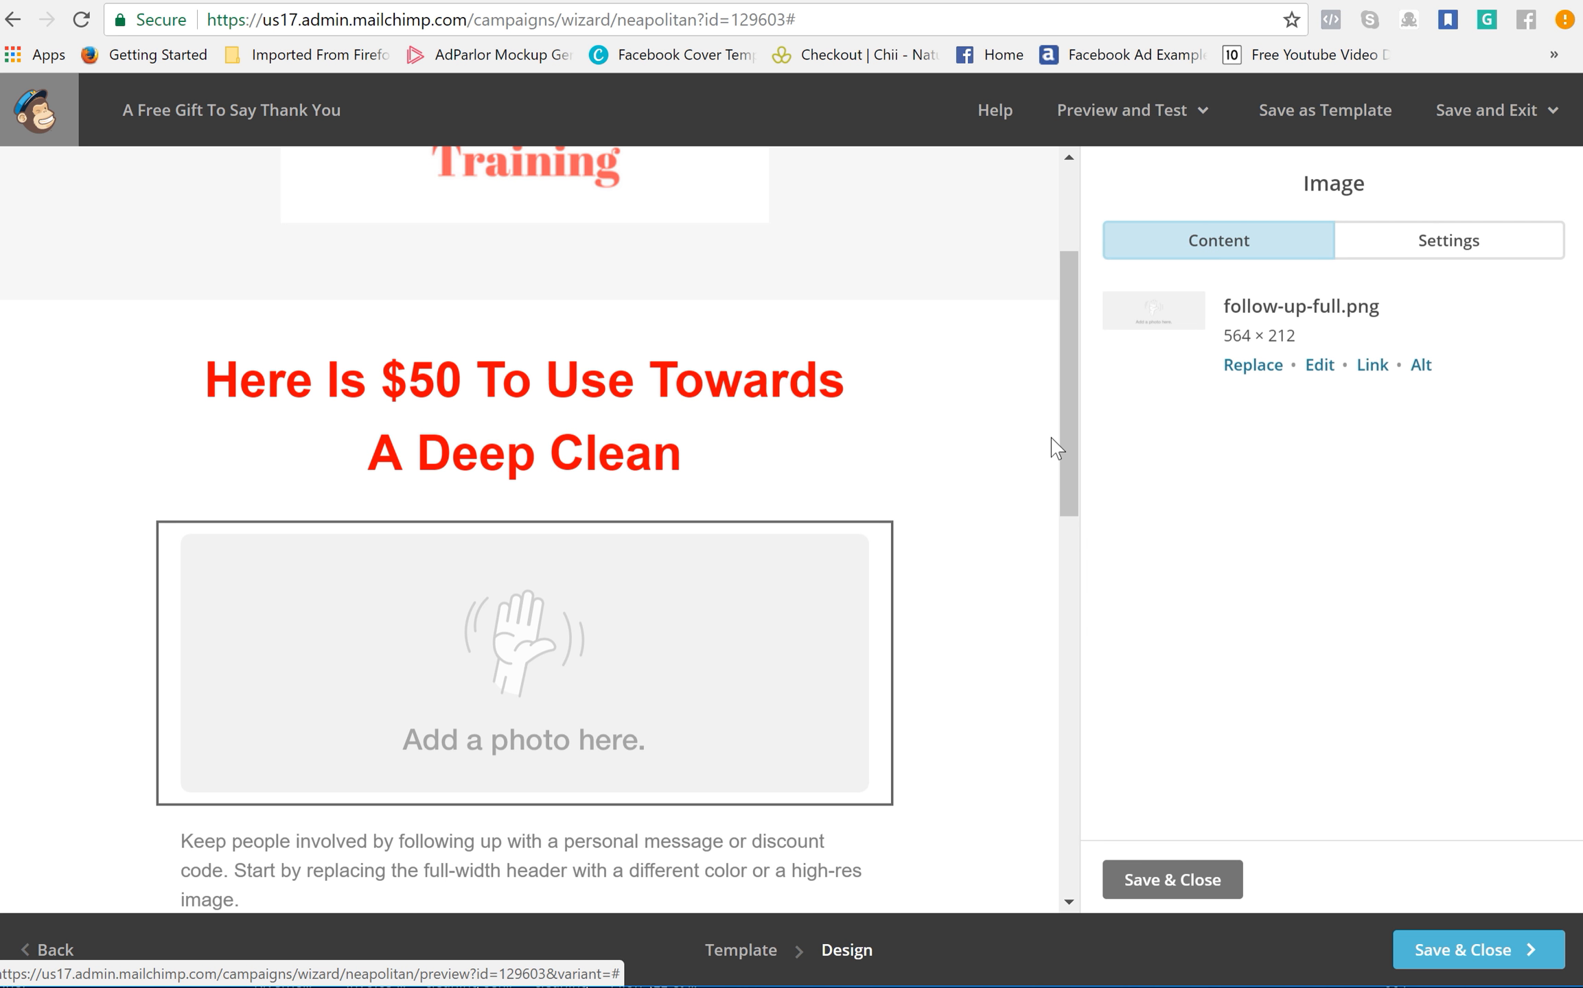
left_click(1272, 369)
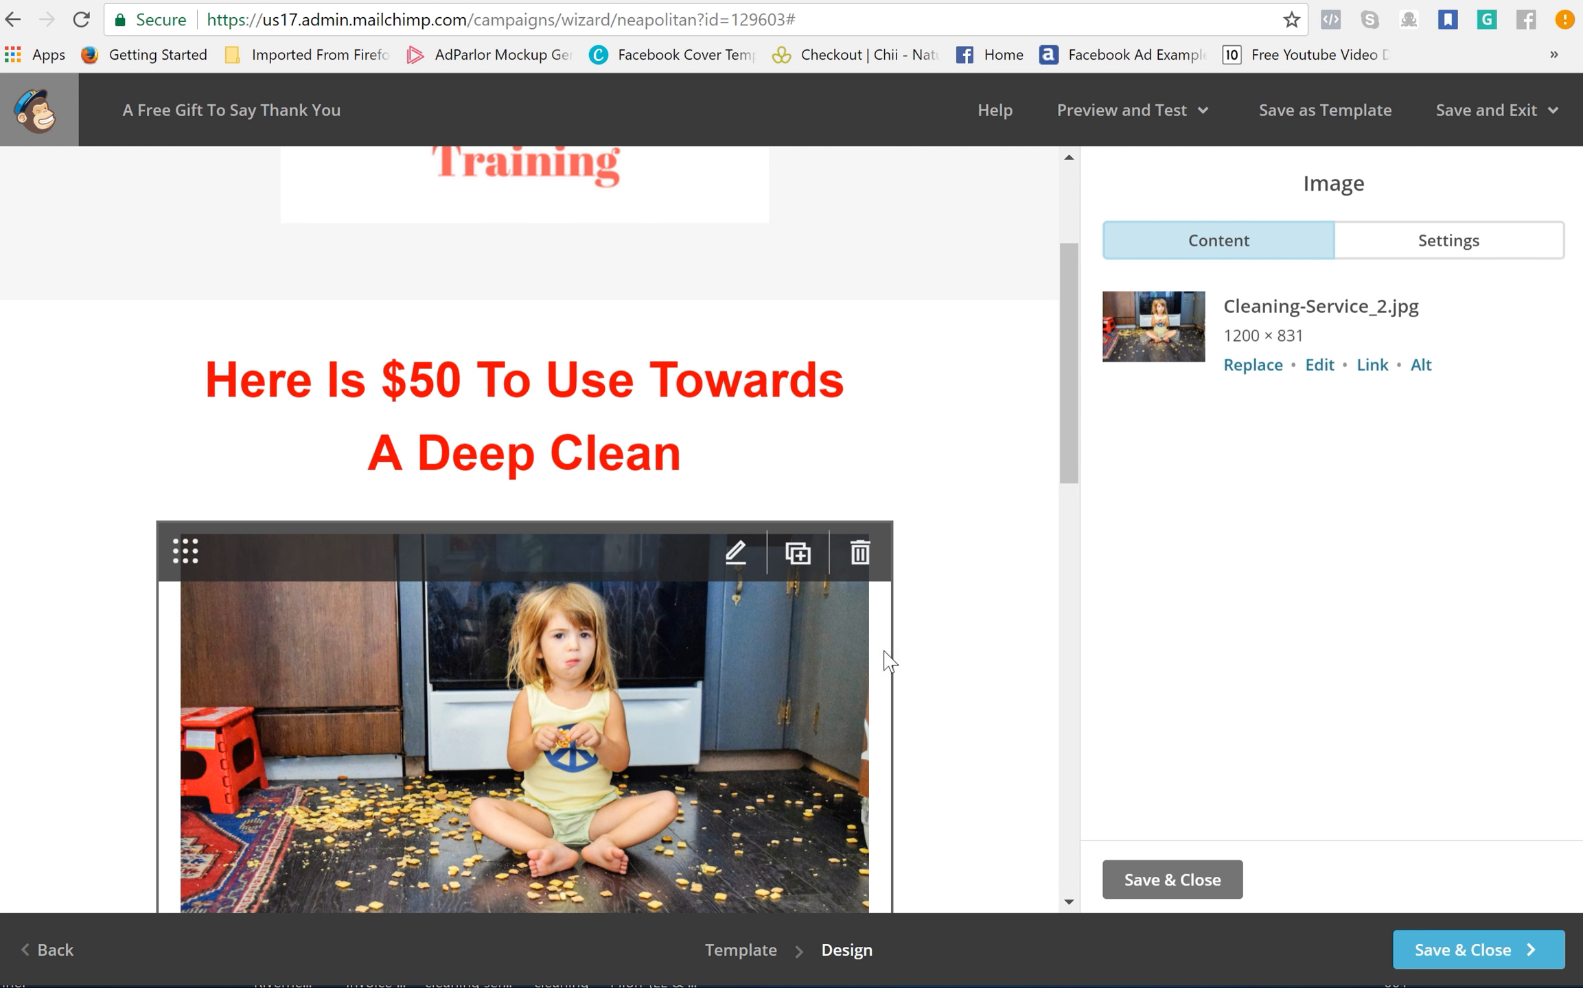
- Replace the placeholder body text below the photo with "We know life gets busy and sometimes having to clean the house jus tis not on the list"
scroll(910, 657, "down", 2)
scroll(905, 649, "down", 2)
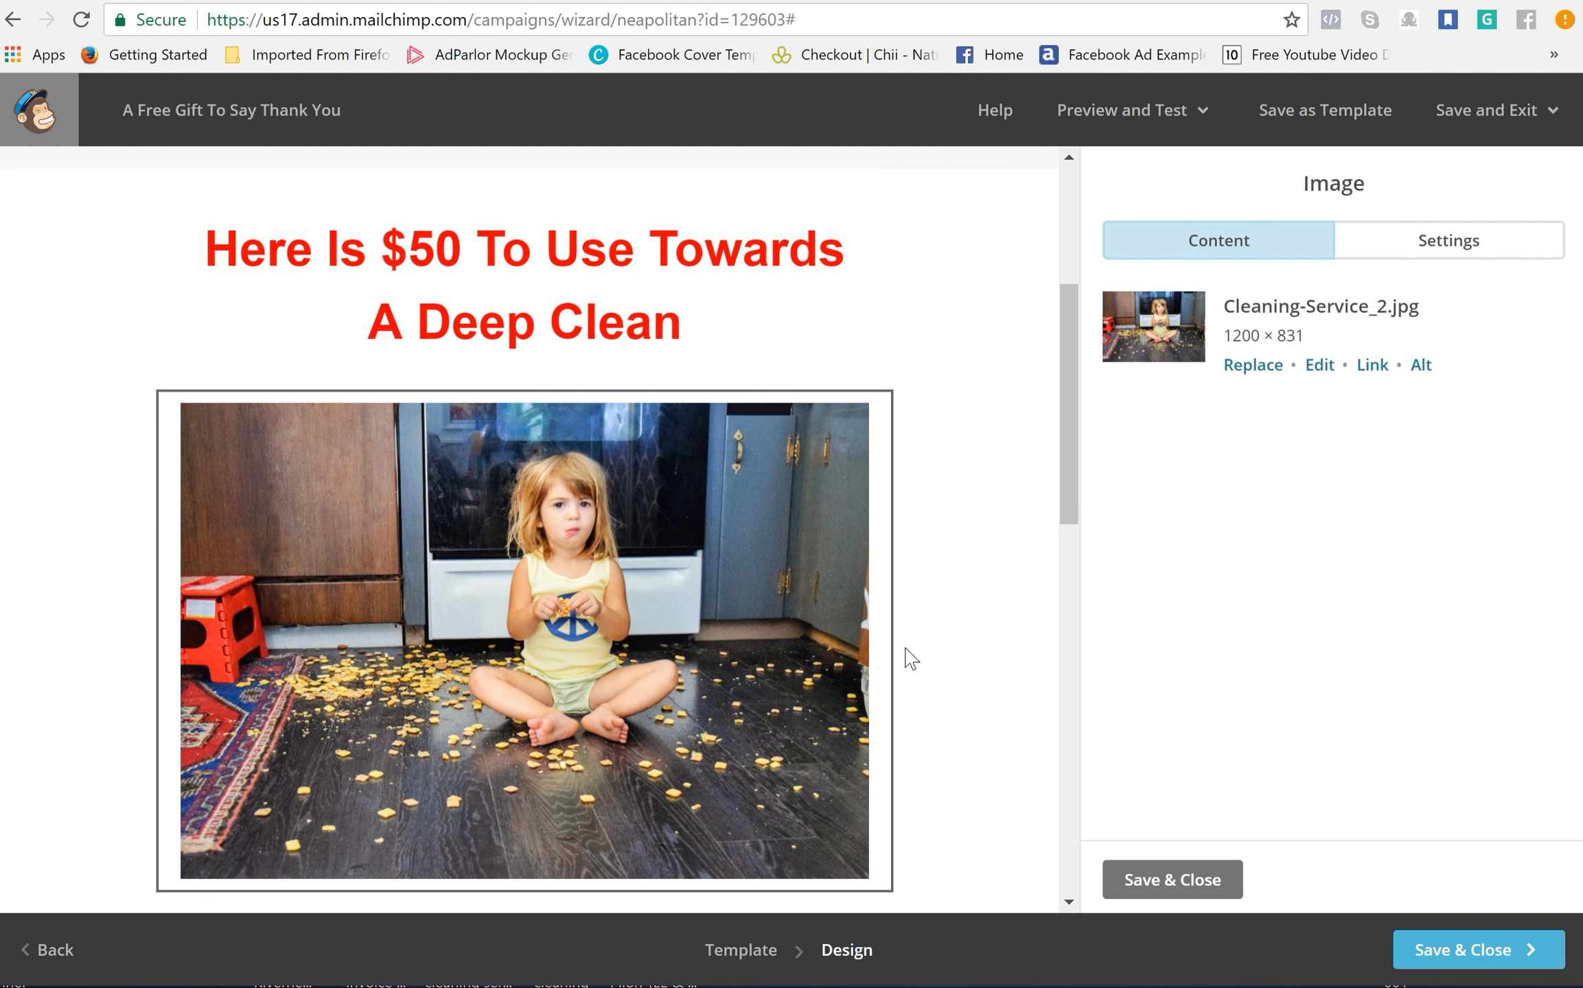
left_click(826, 735)
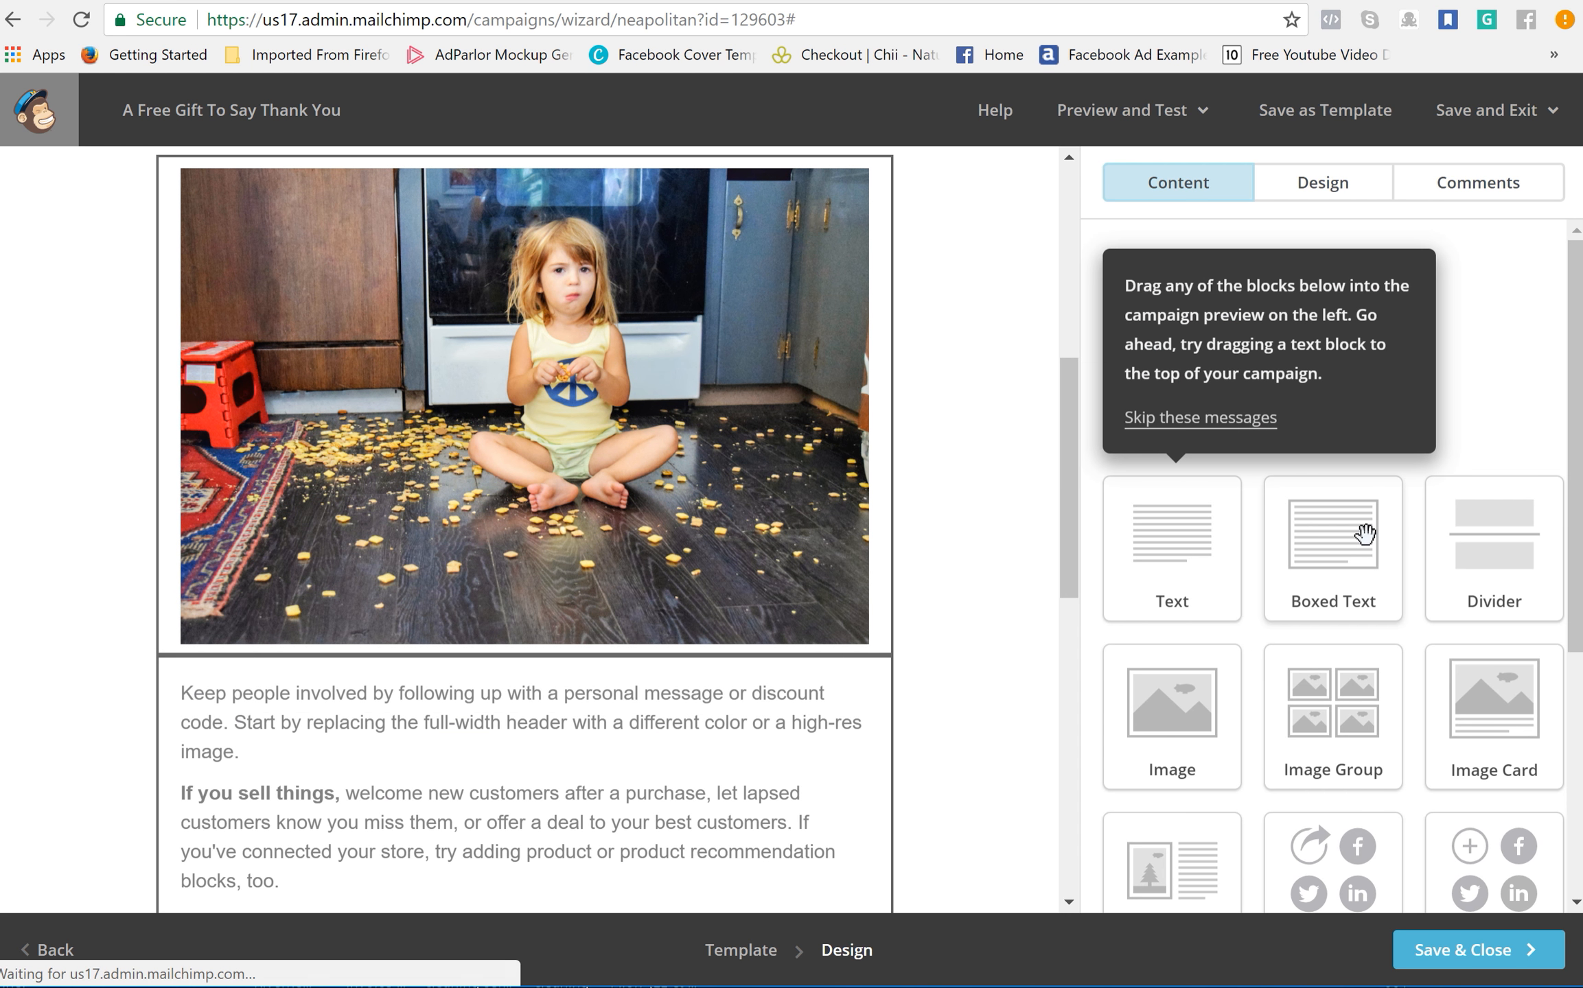
left_click_drag(1321, 716, 1100, 448)
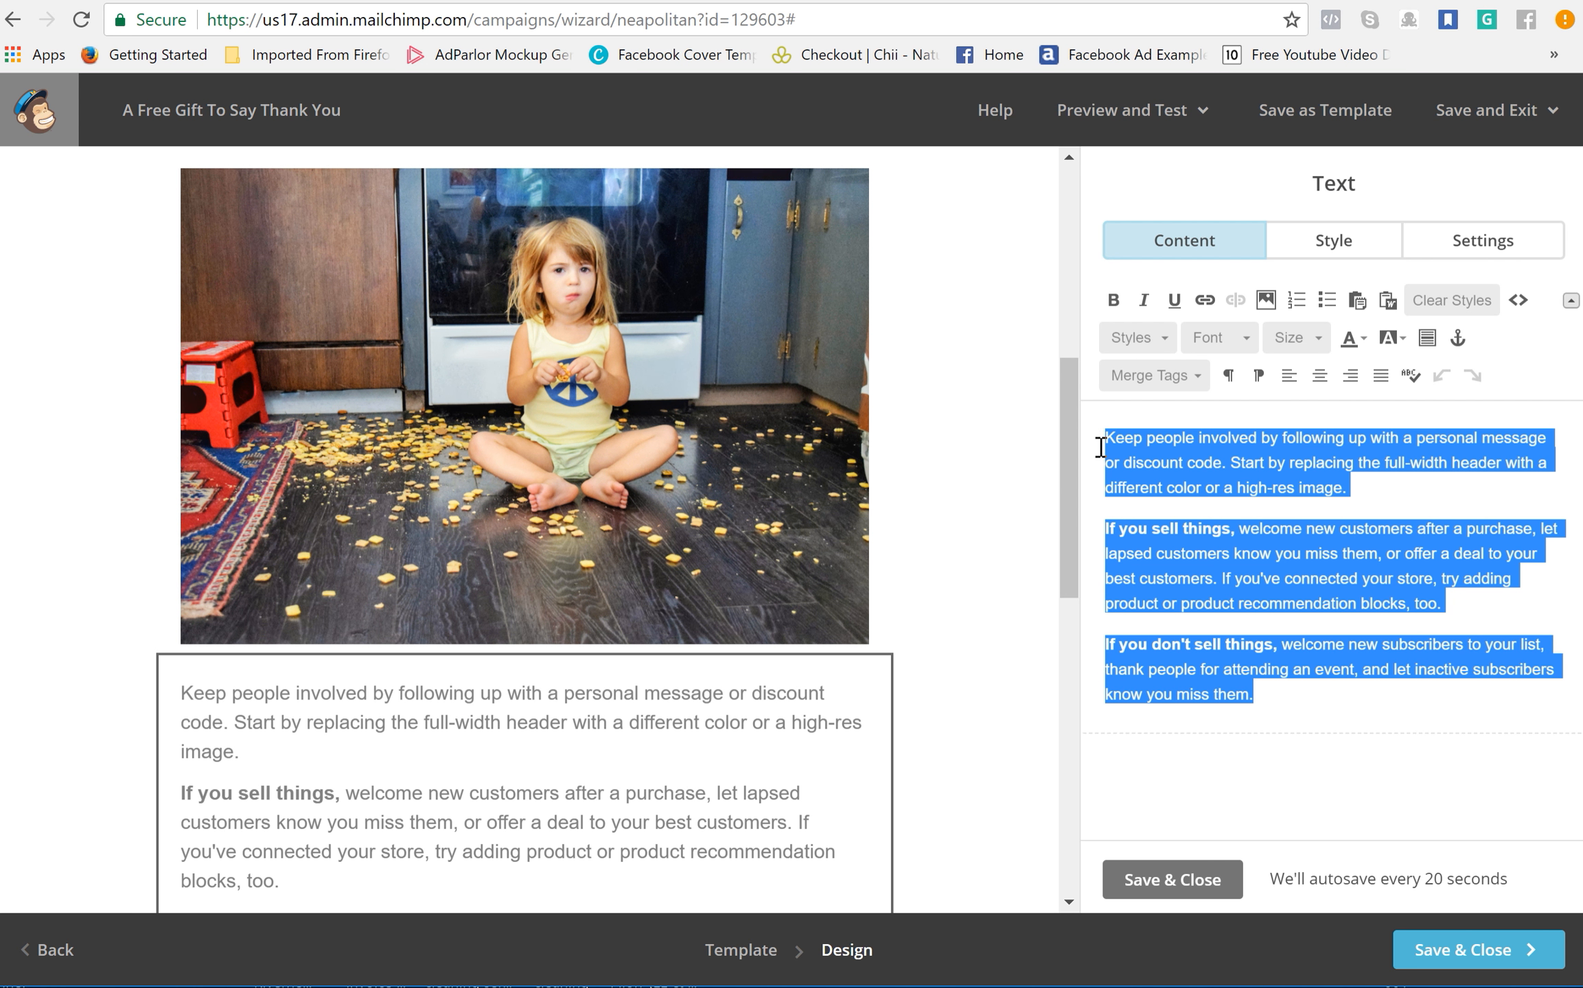
type("We ")
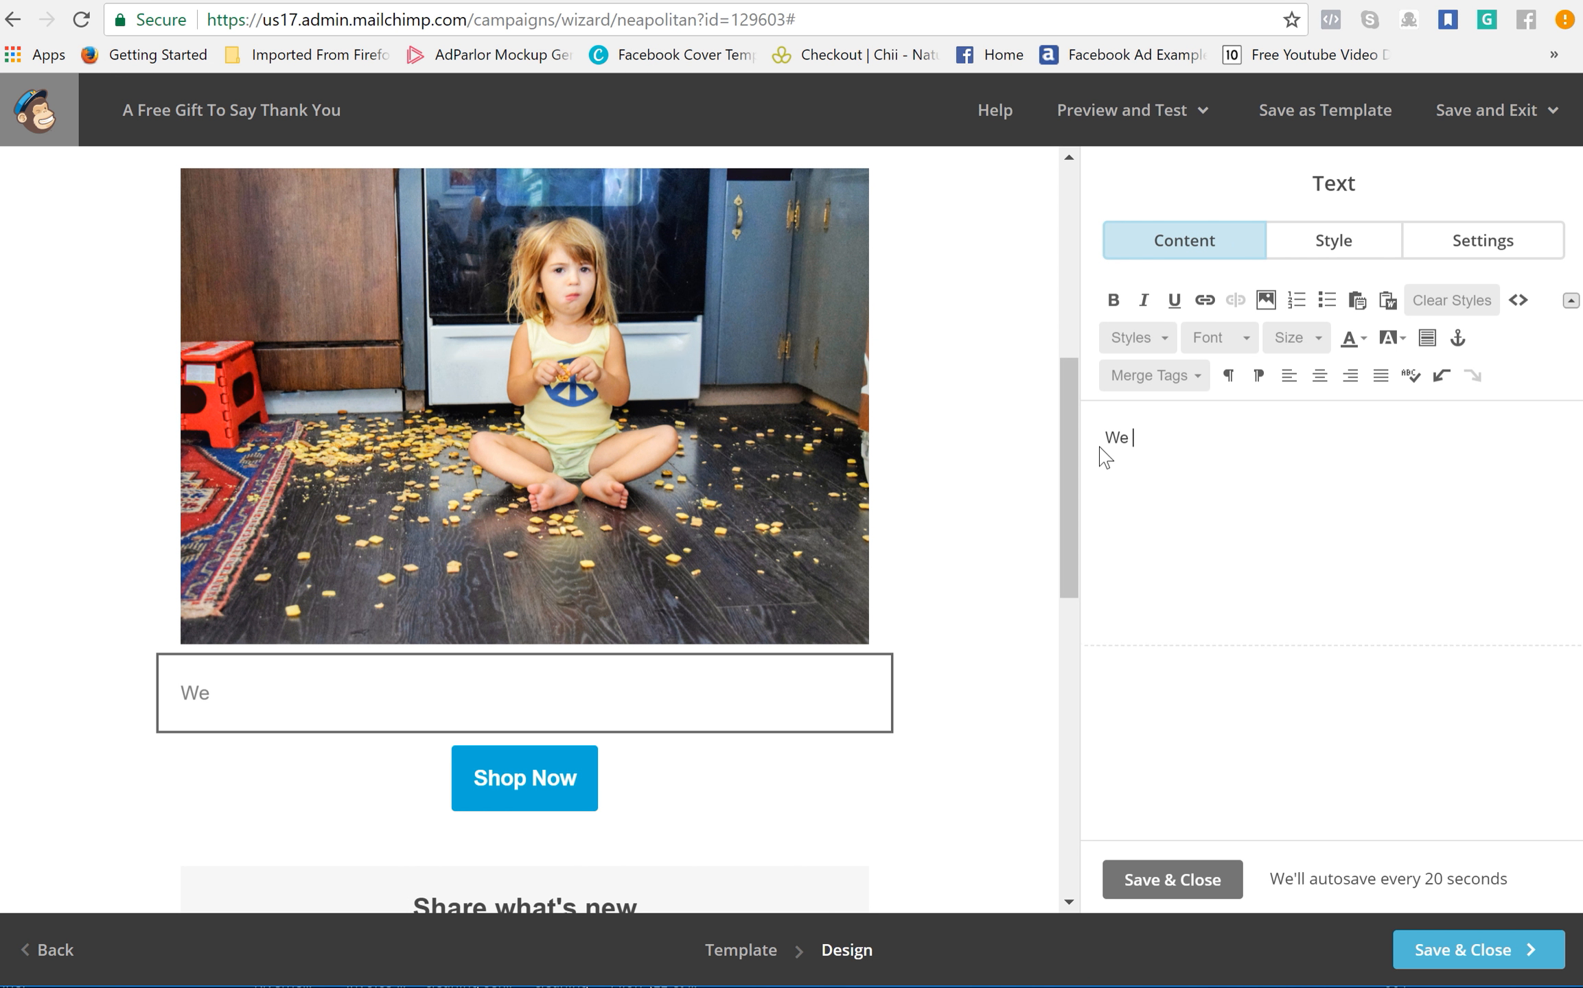
type("know Iife ")
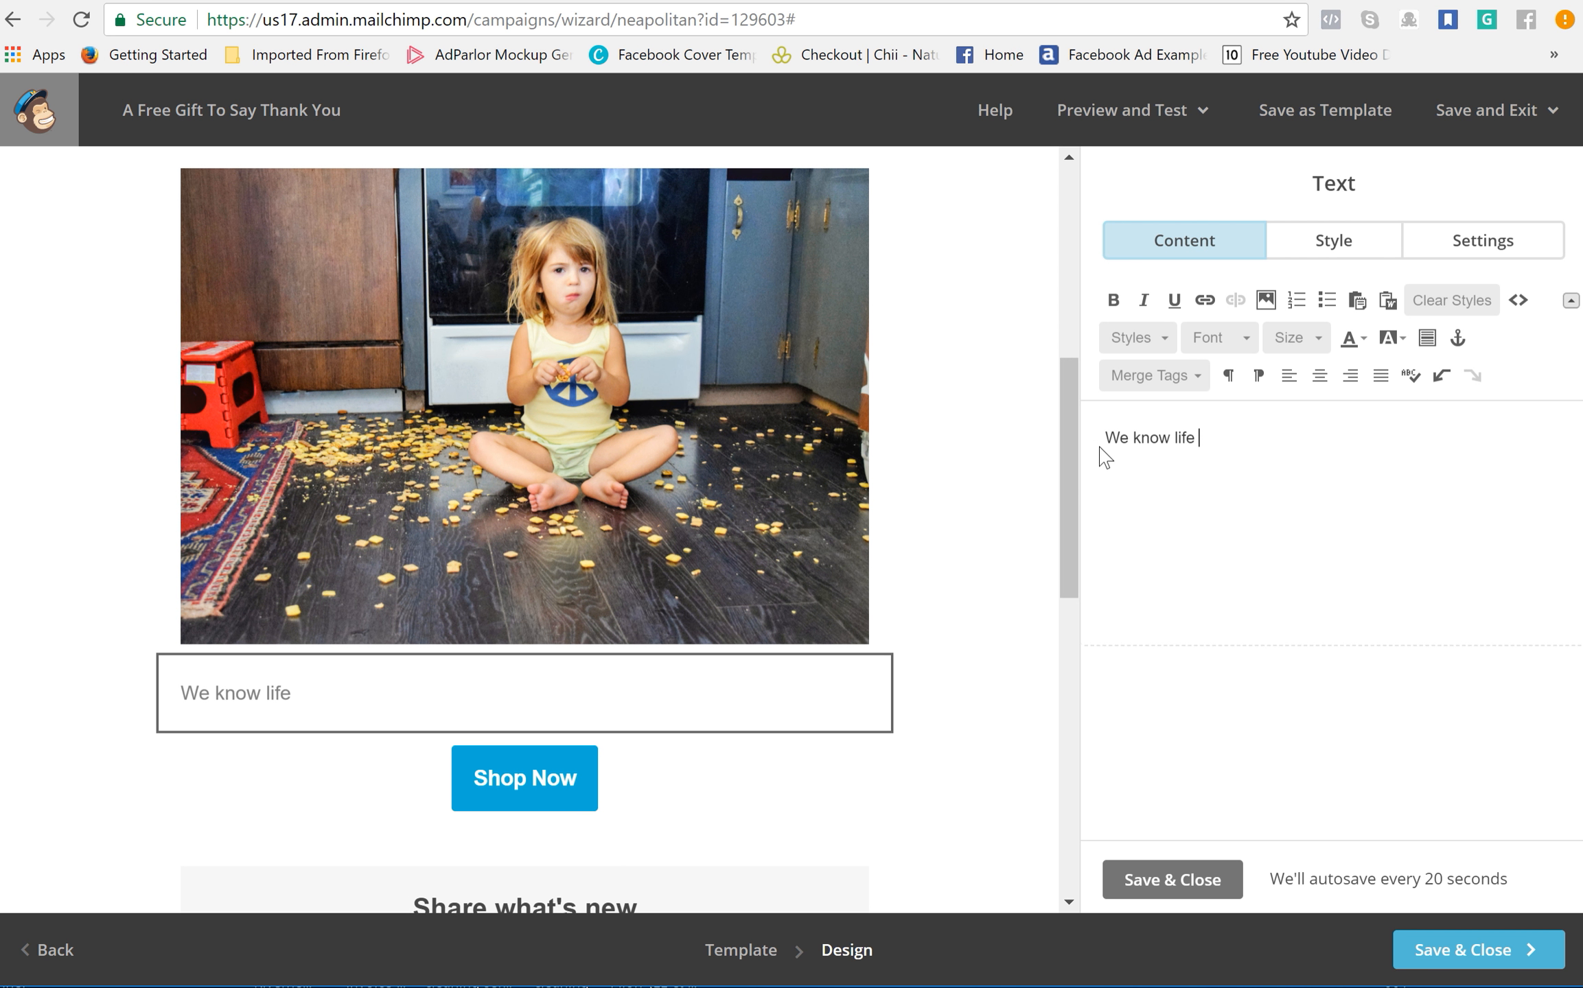
type("gets busy ")
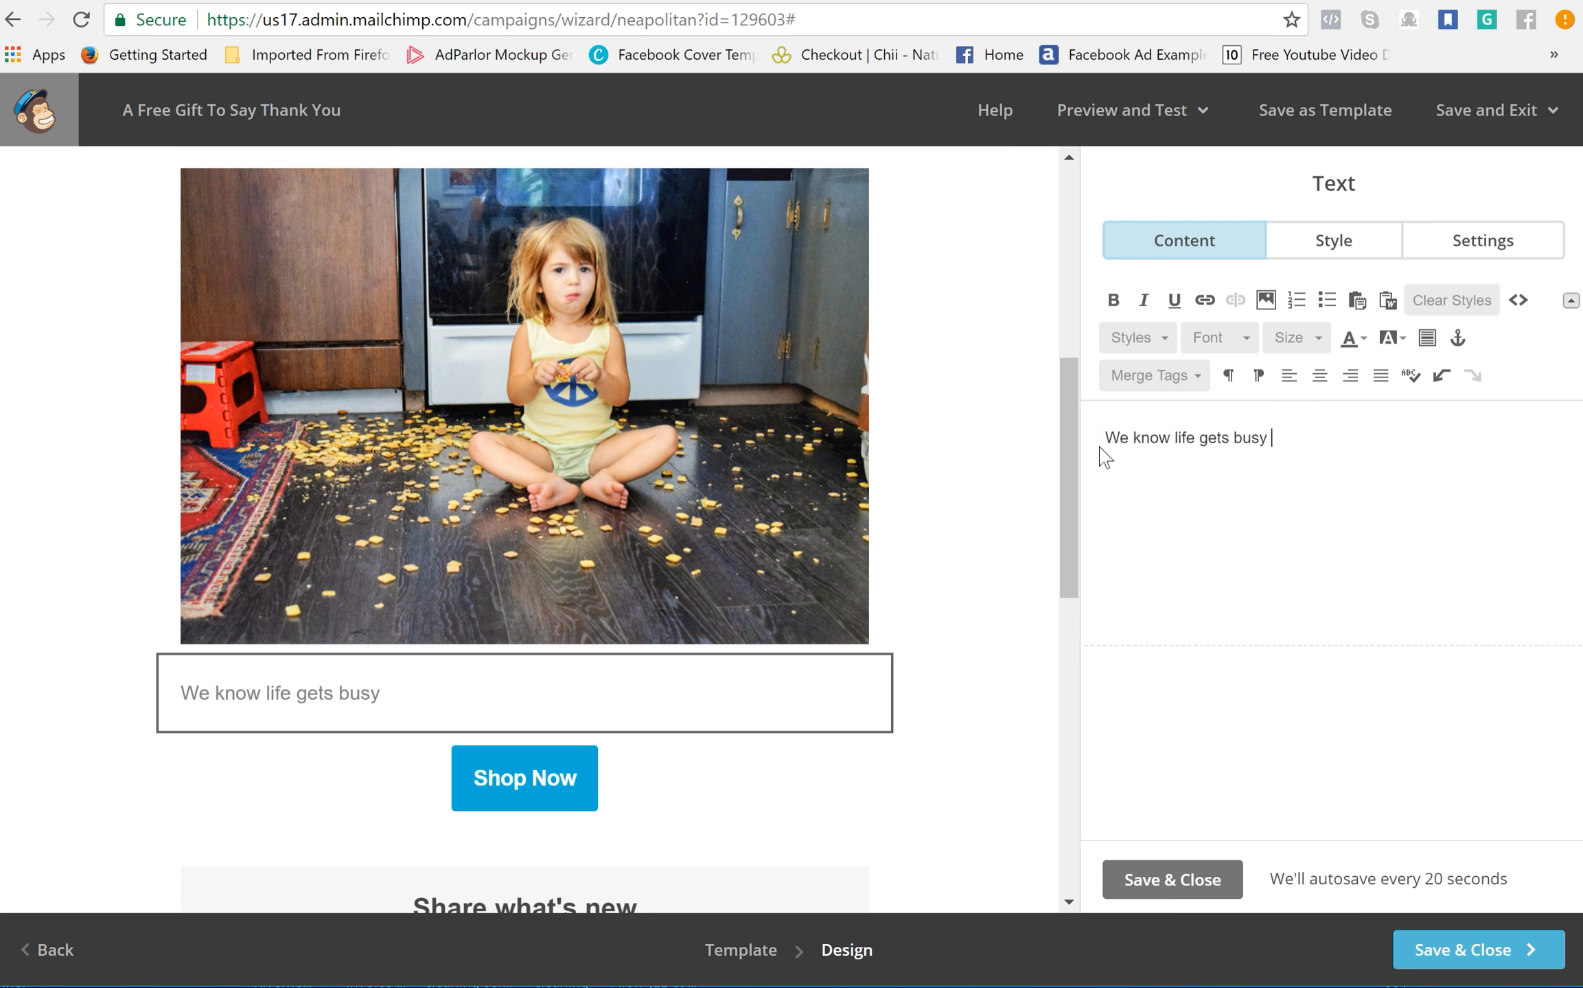
type("and sometimes ")
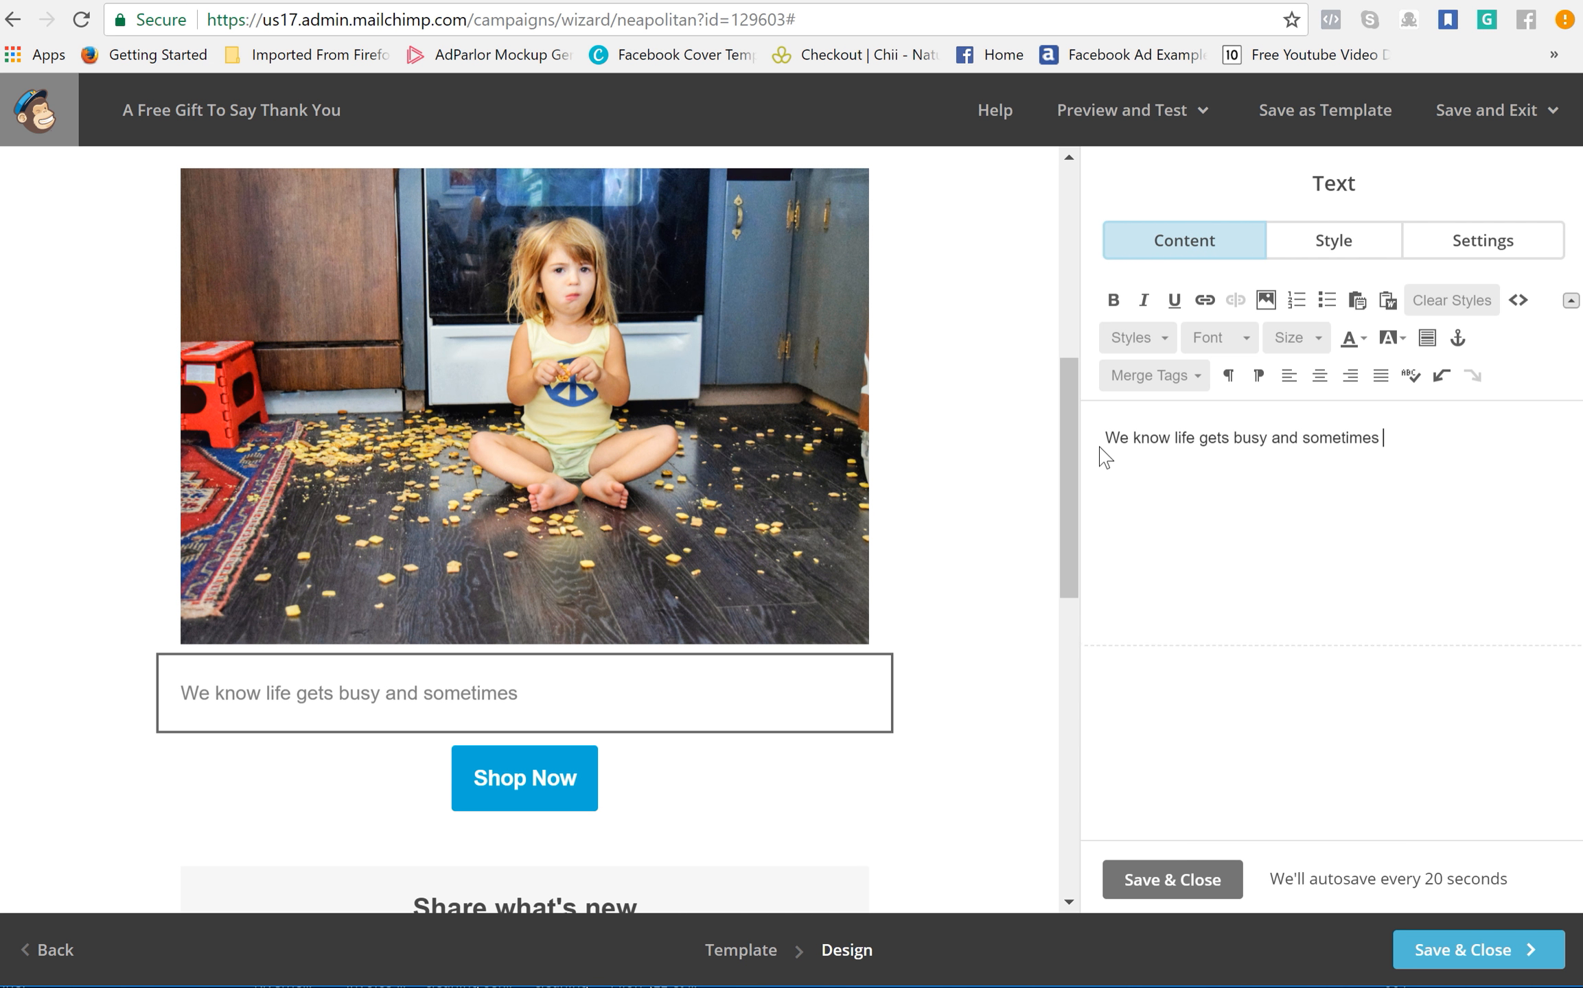
type("having to clean ")
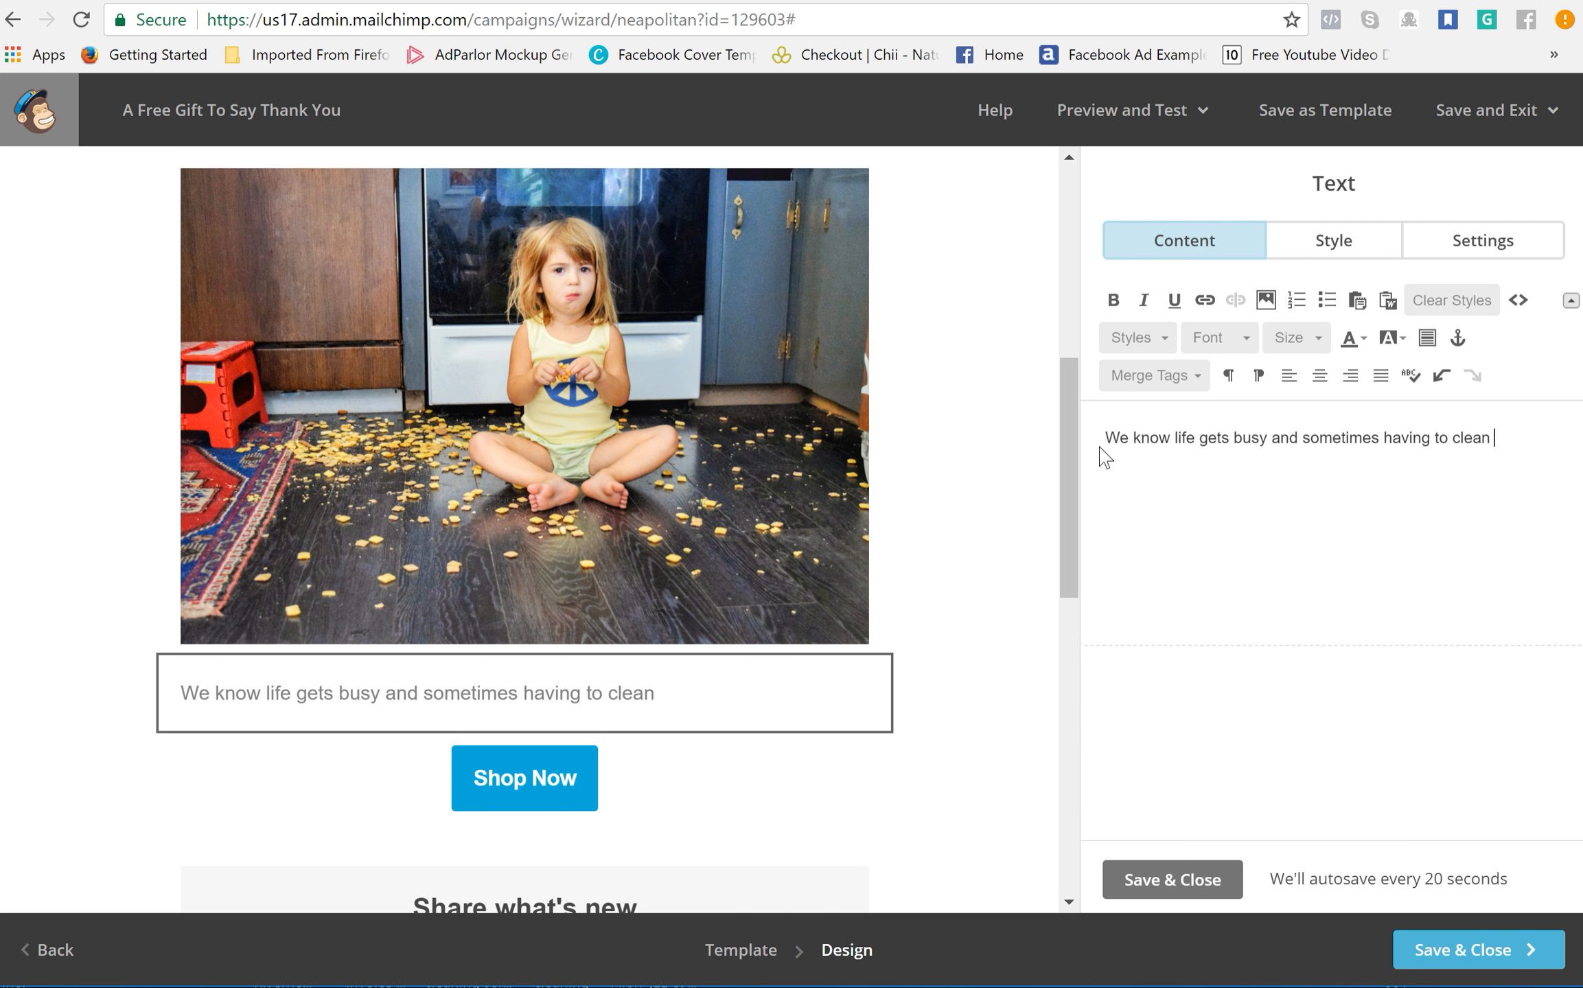
type("the house jus")
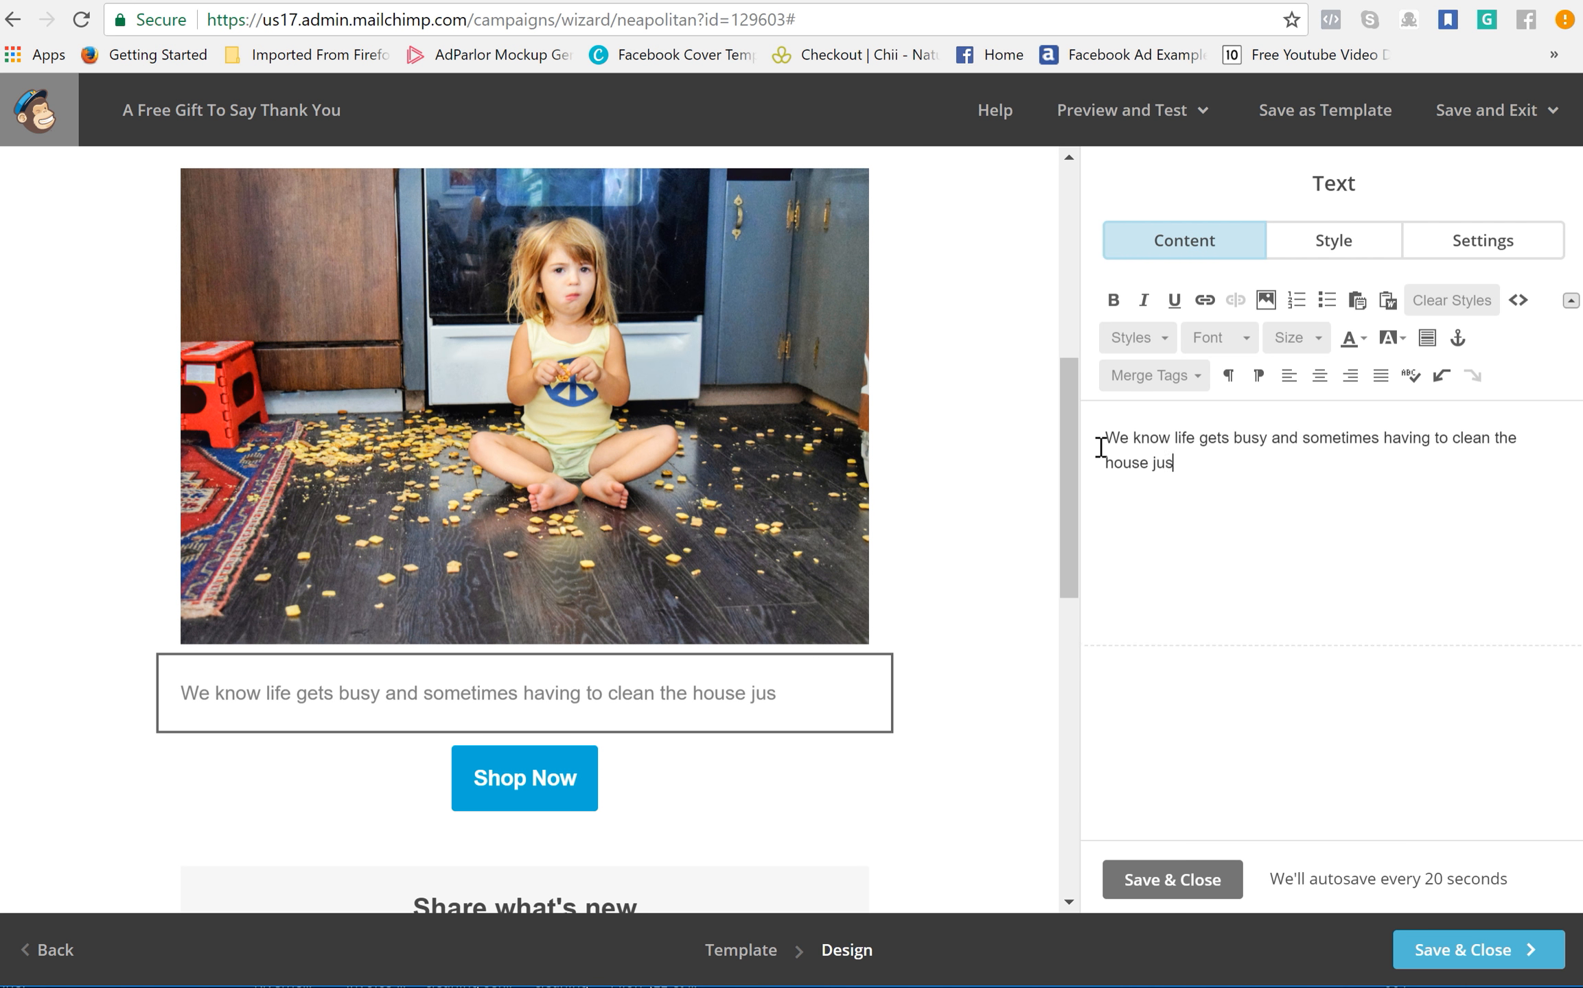
type(" tis not on the list")
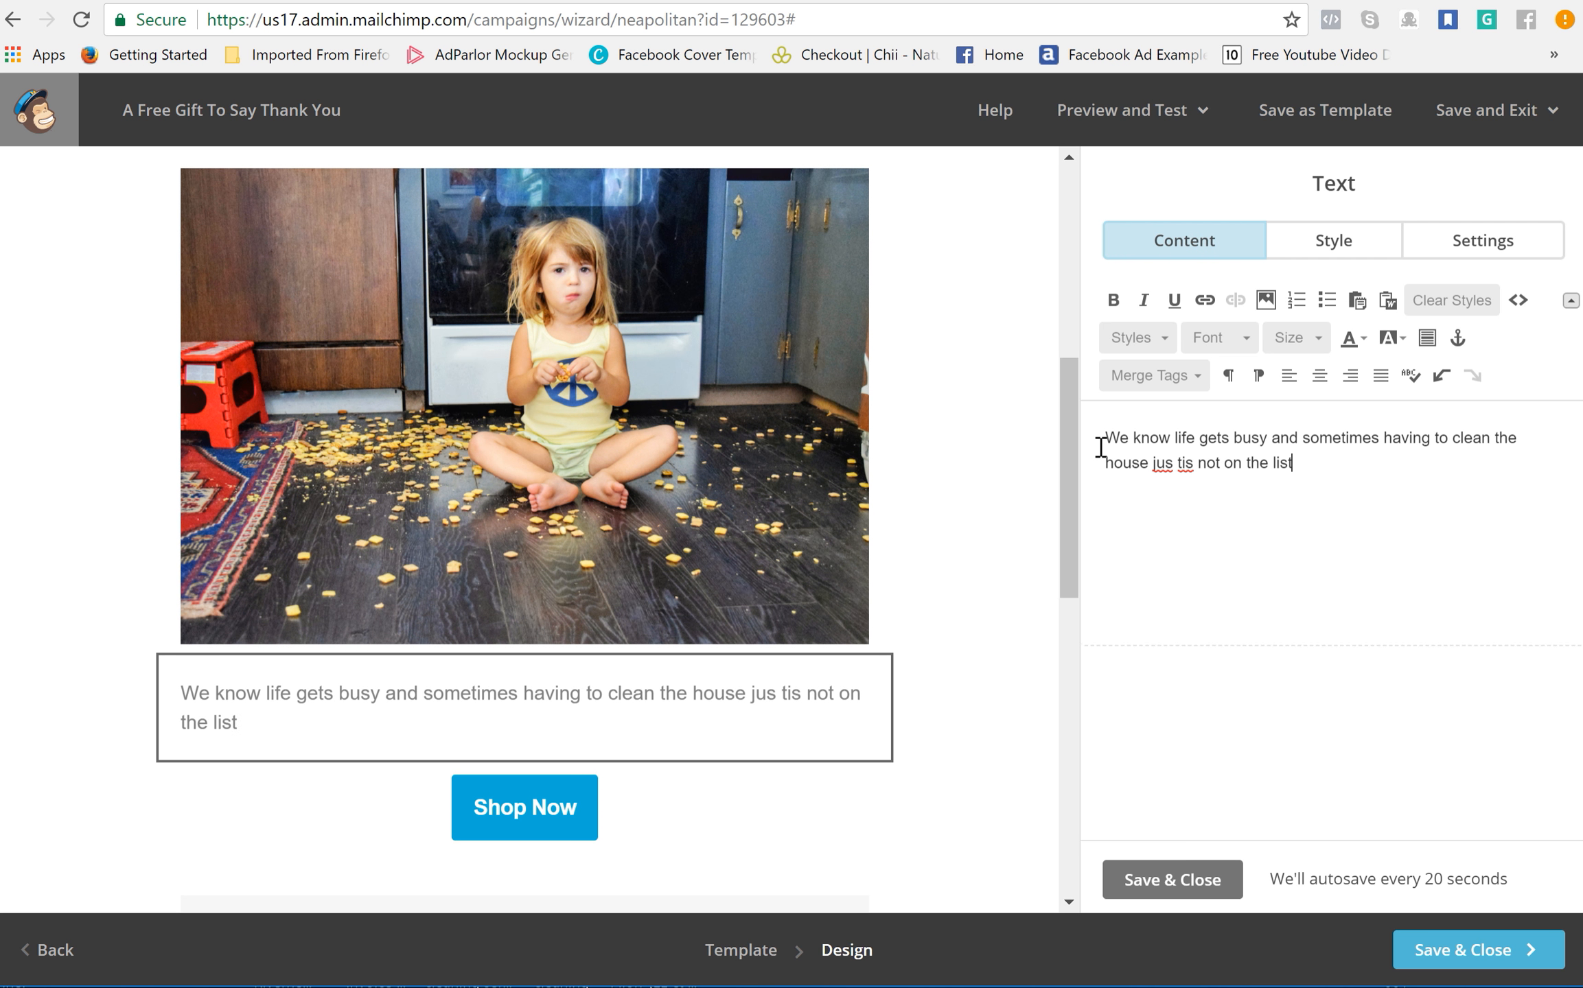
- Correct "jus tis" to "just is" in the body text and insert "and" before "having to clean"
left_click(1185, 465)
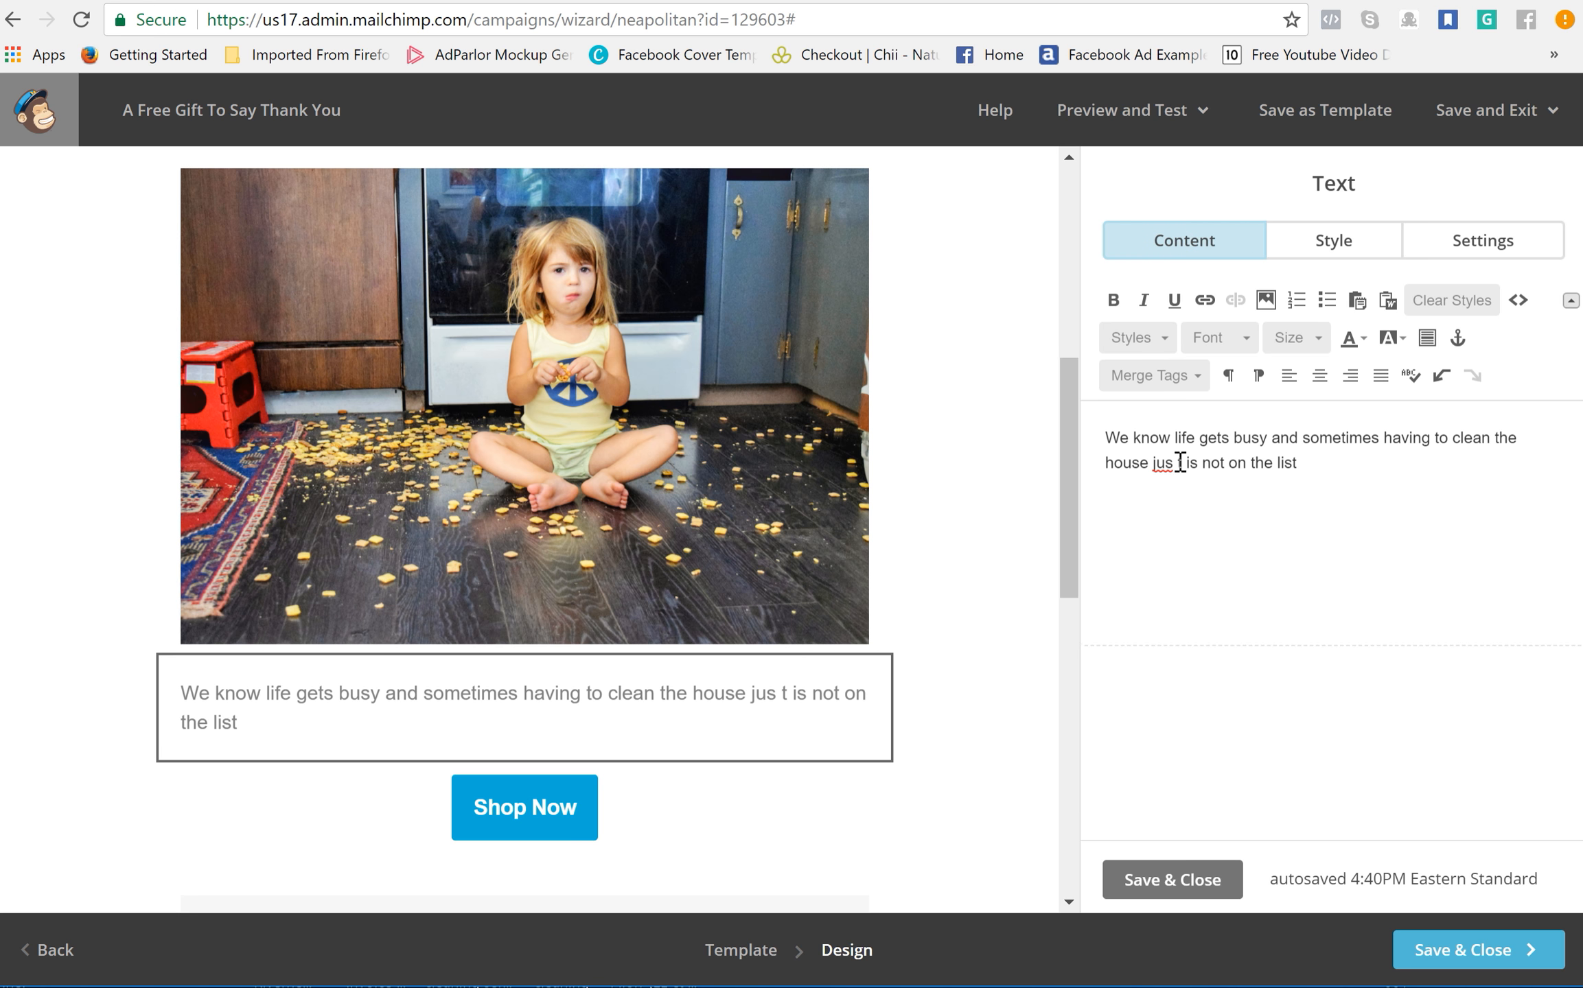
left_click(1179, 463)
key("BackSpace")
key("BackSpace")
type("s")
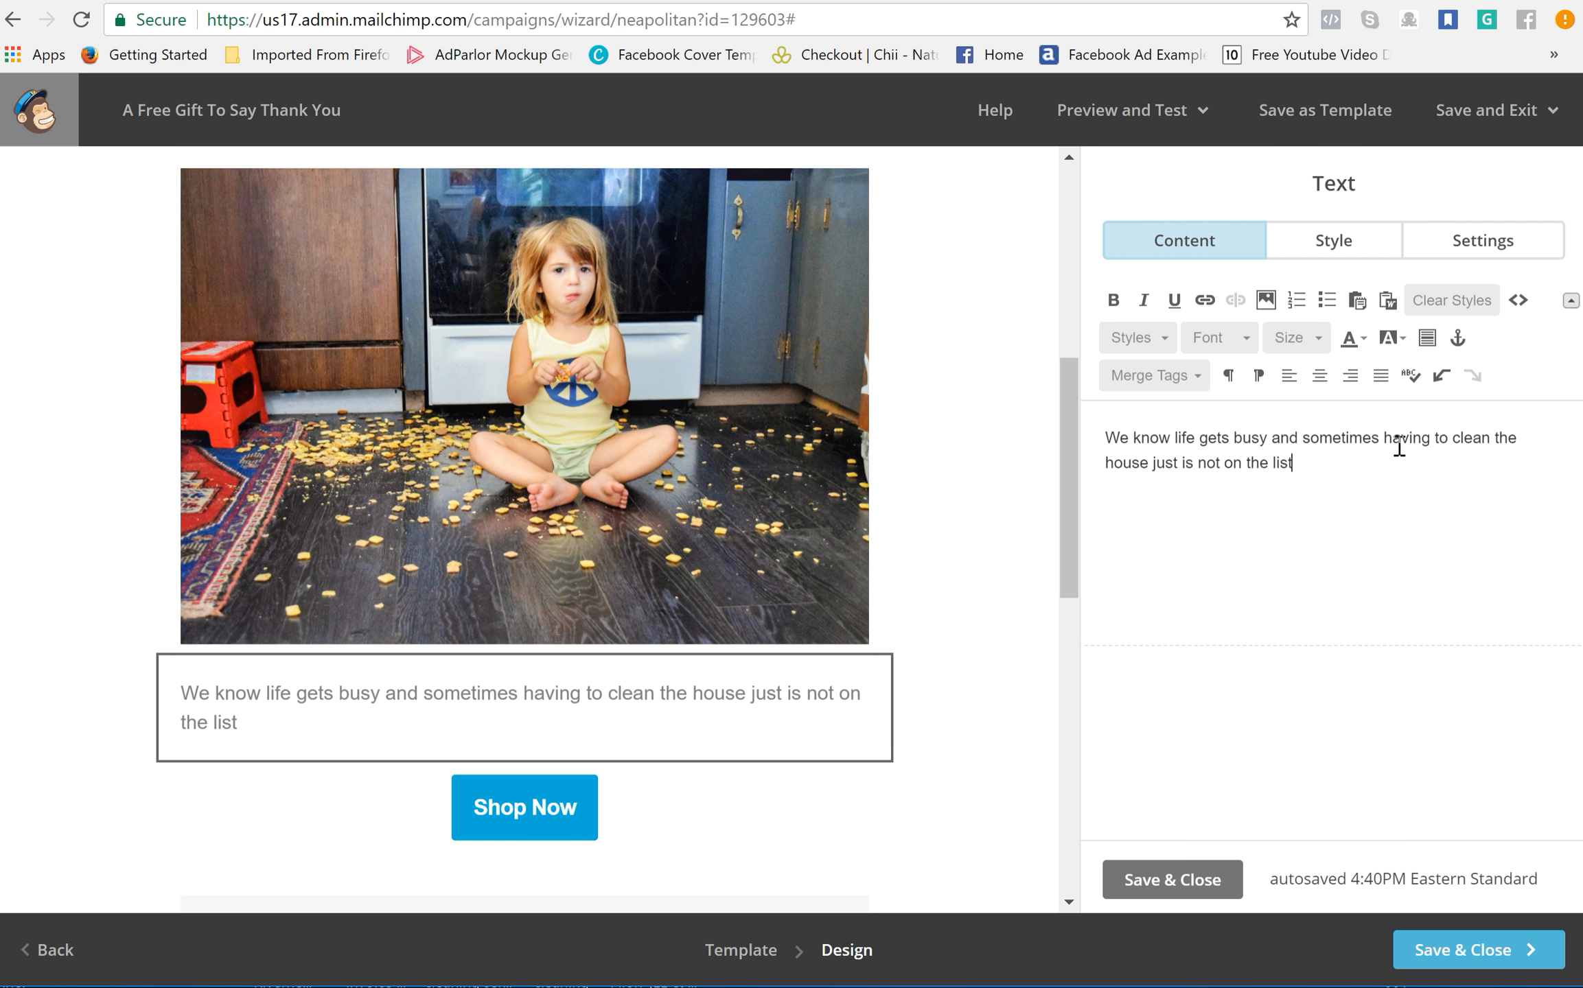
left_click(1380, 438)
type("and")
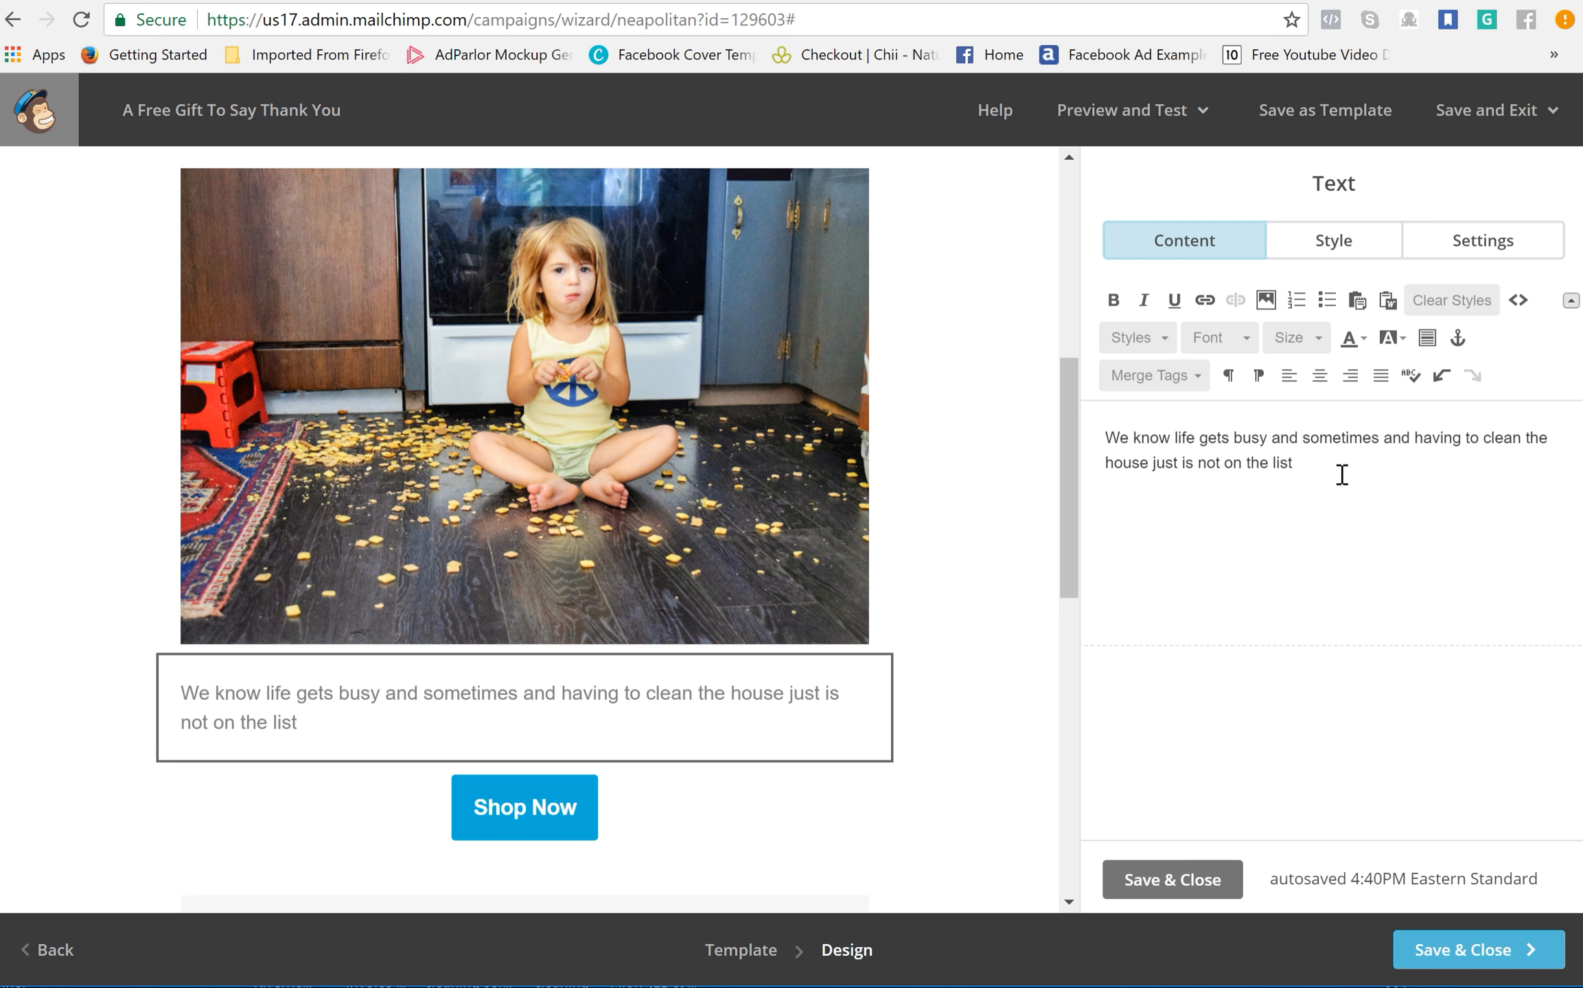
type("of things to do")
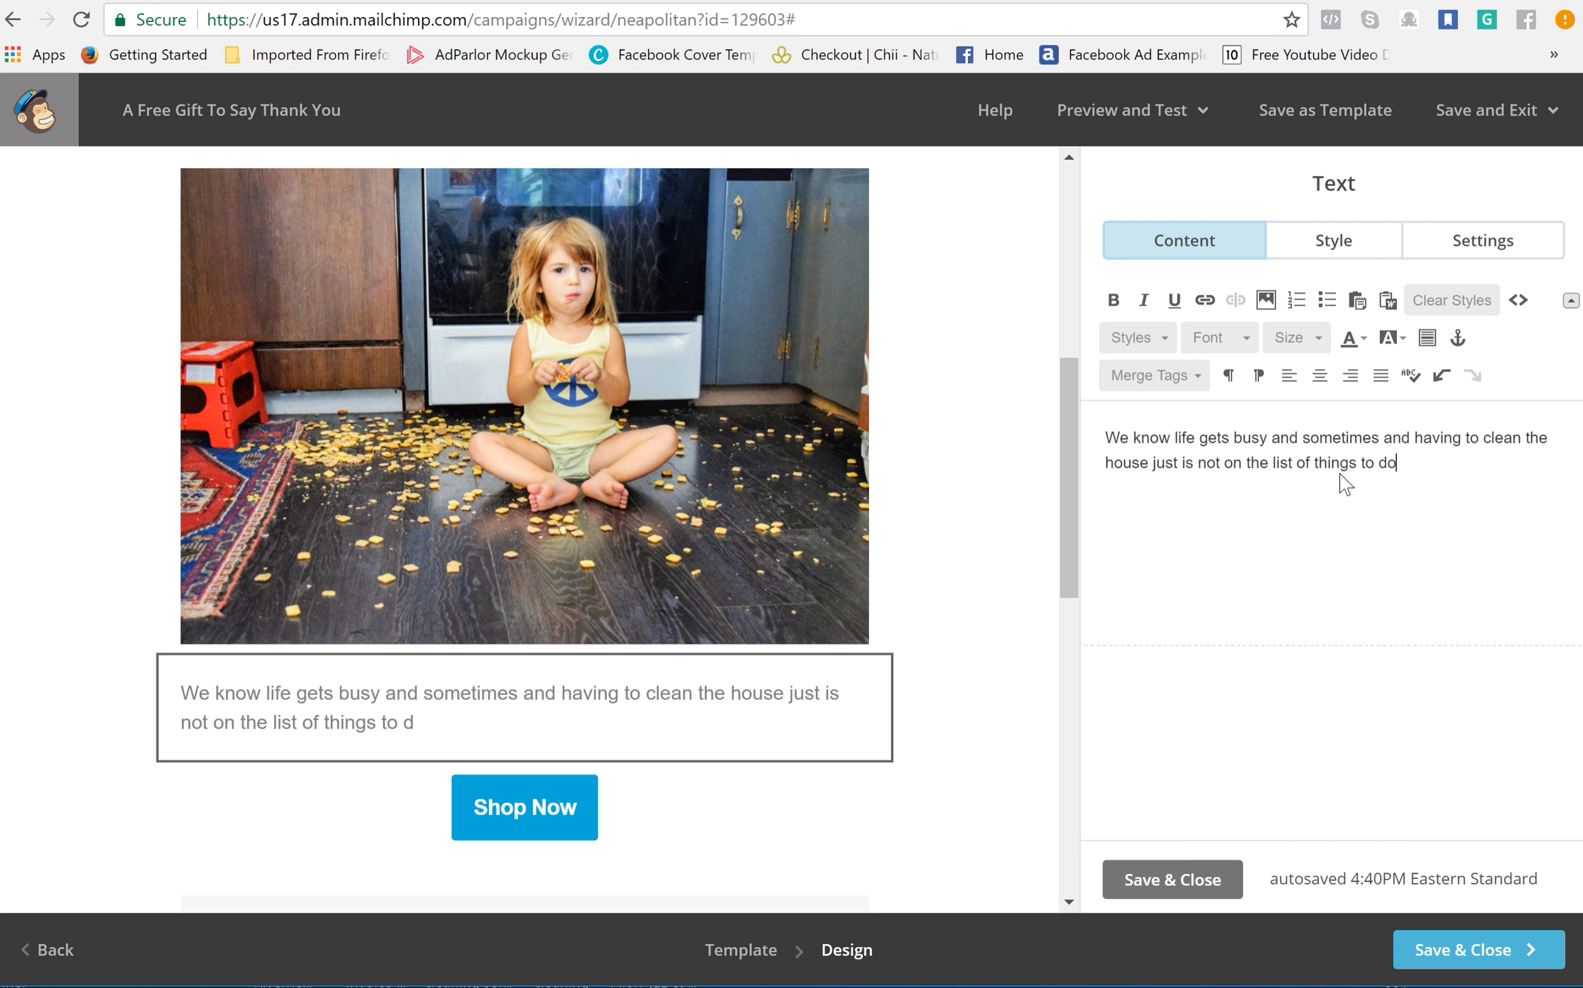
type("!")
- Complete the first body sentence with "of things to do!" and leave a blank line below it
key("Return")
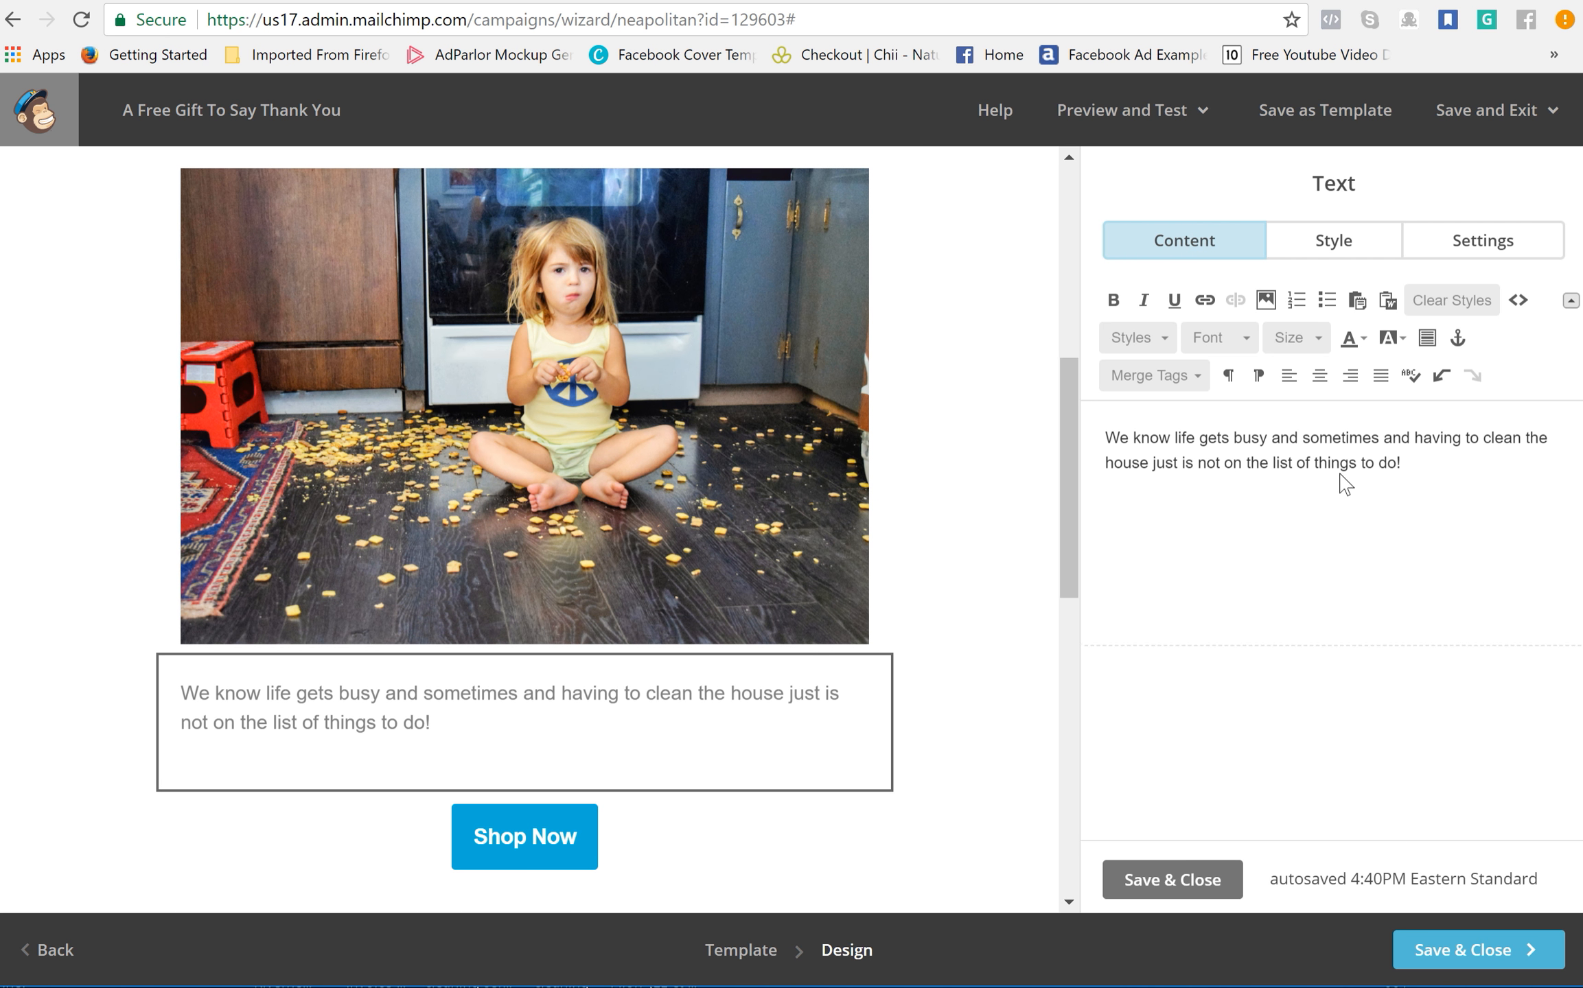
key("Return")
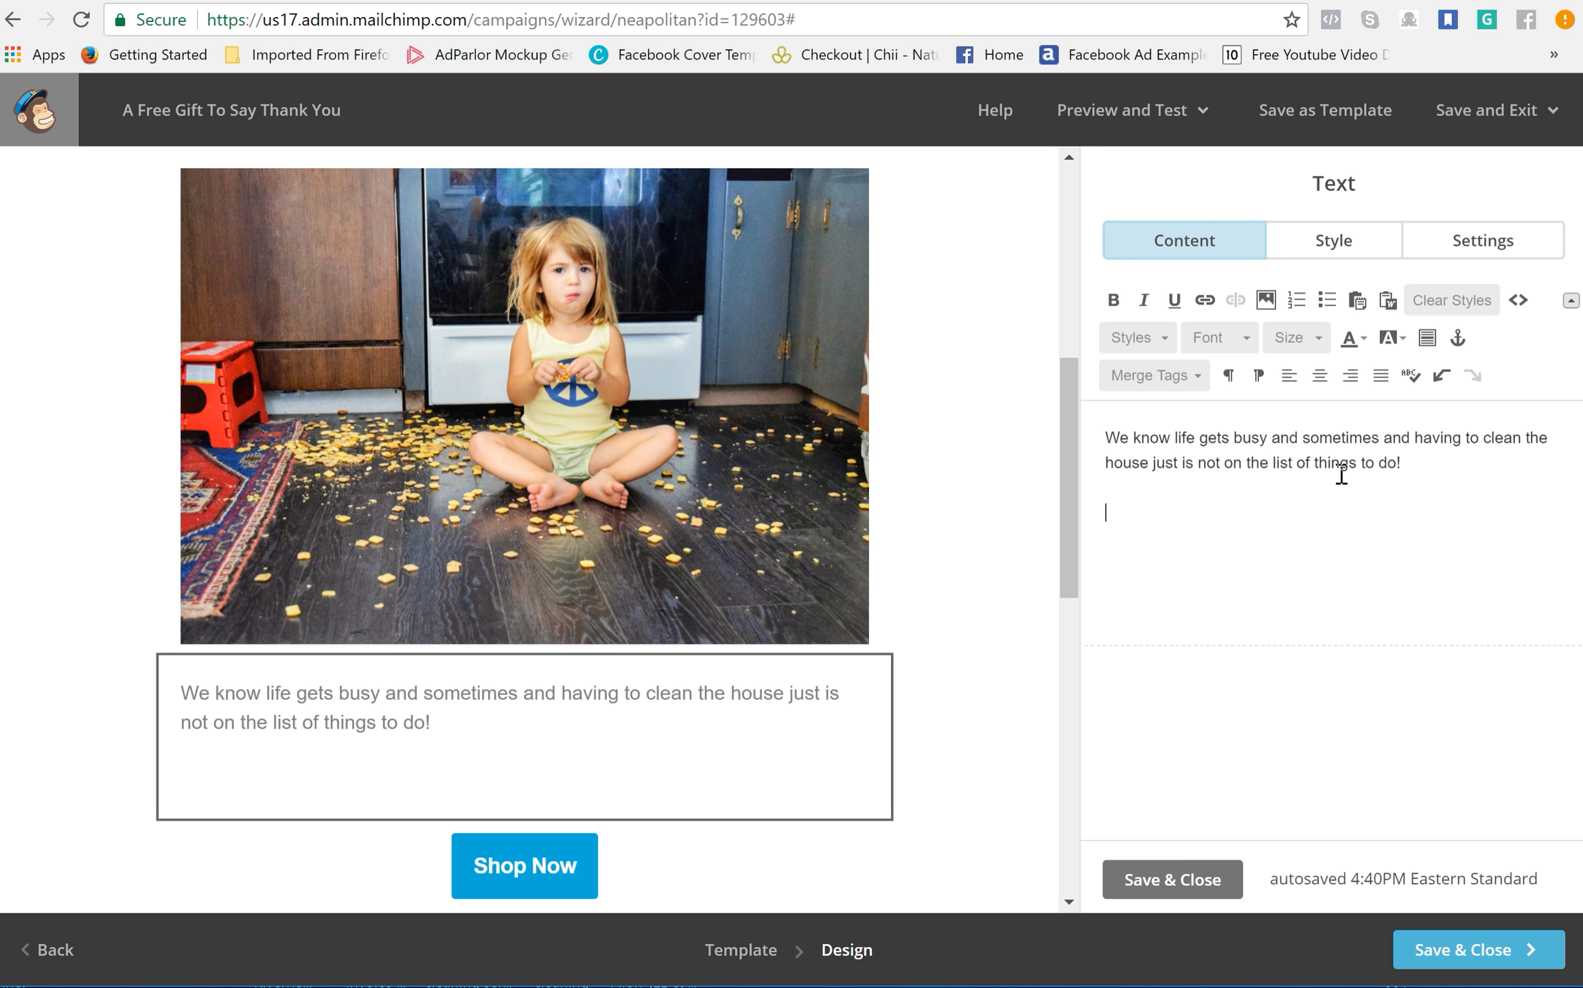
- Start a second body paragraph with "So as our way of saying thank you for using our service previously we wanted to"
type("So as our way of say")
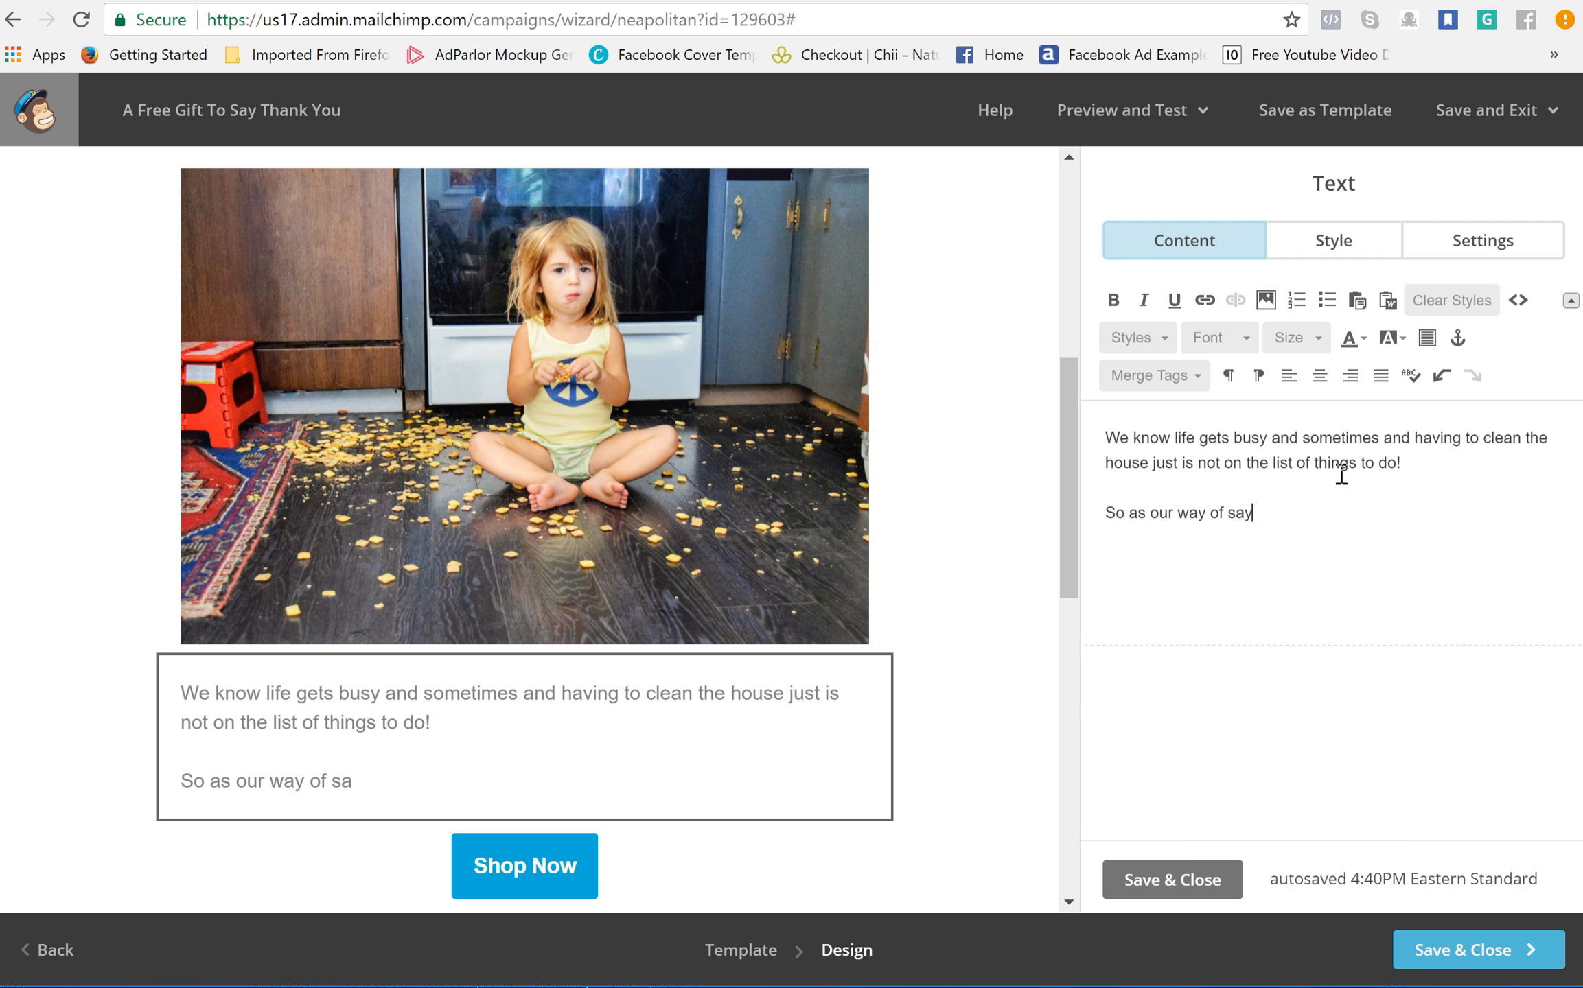
type("ing thank you for ")
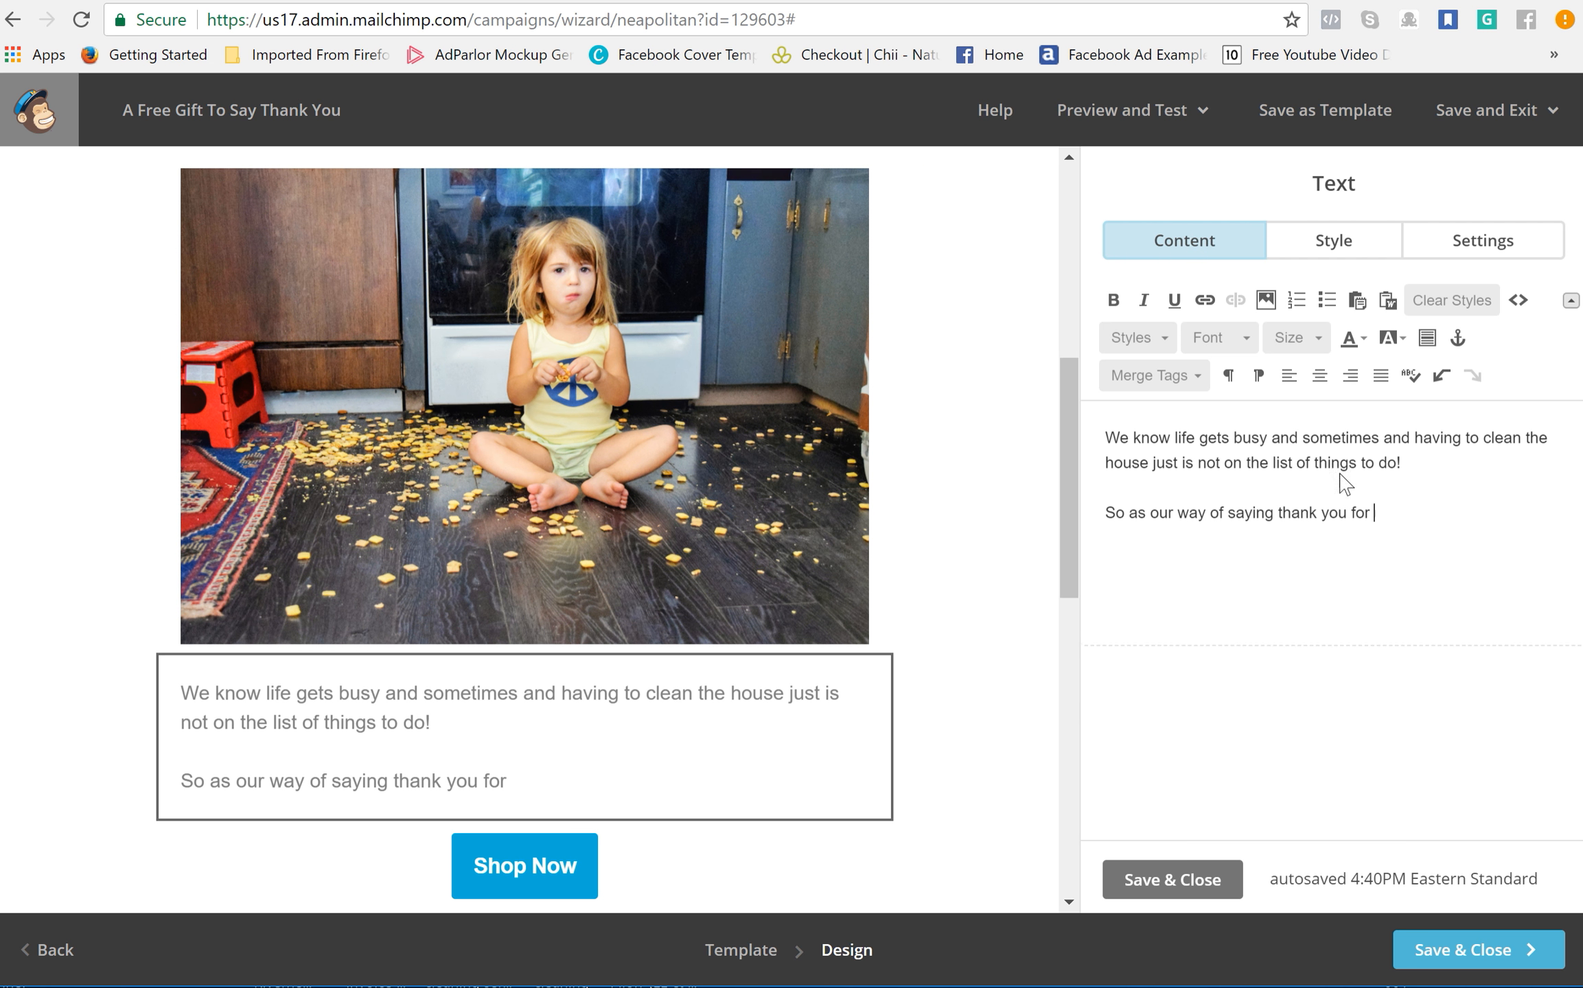
type("using our ser")
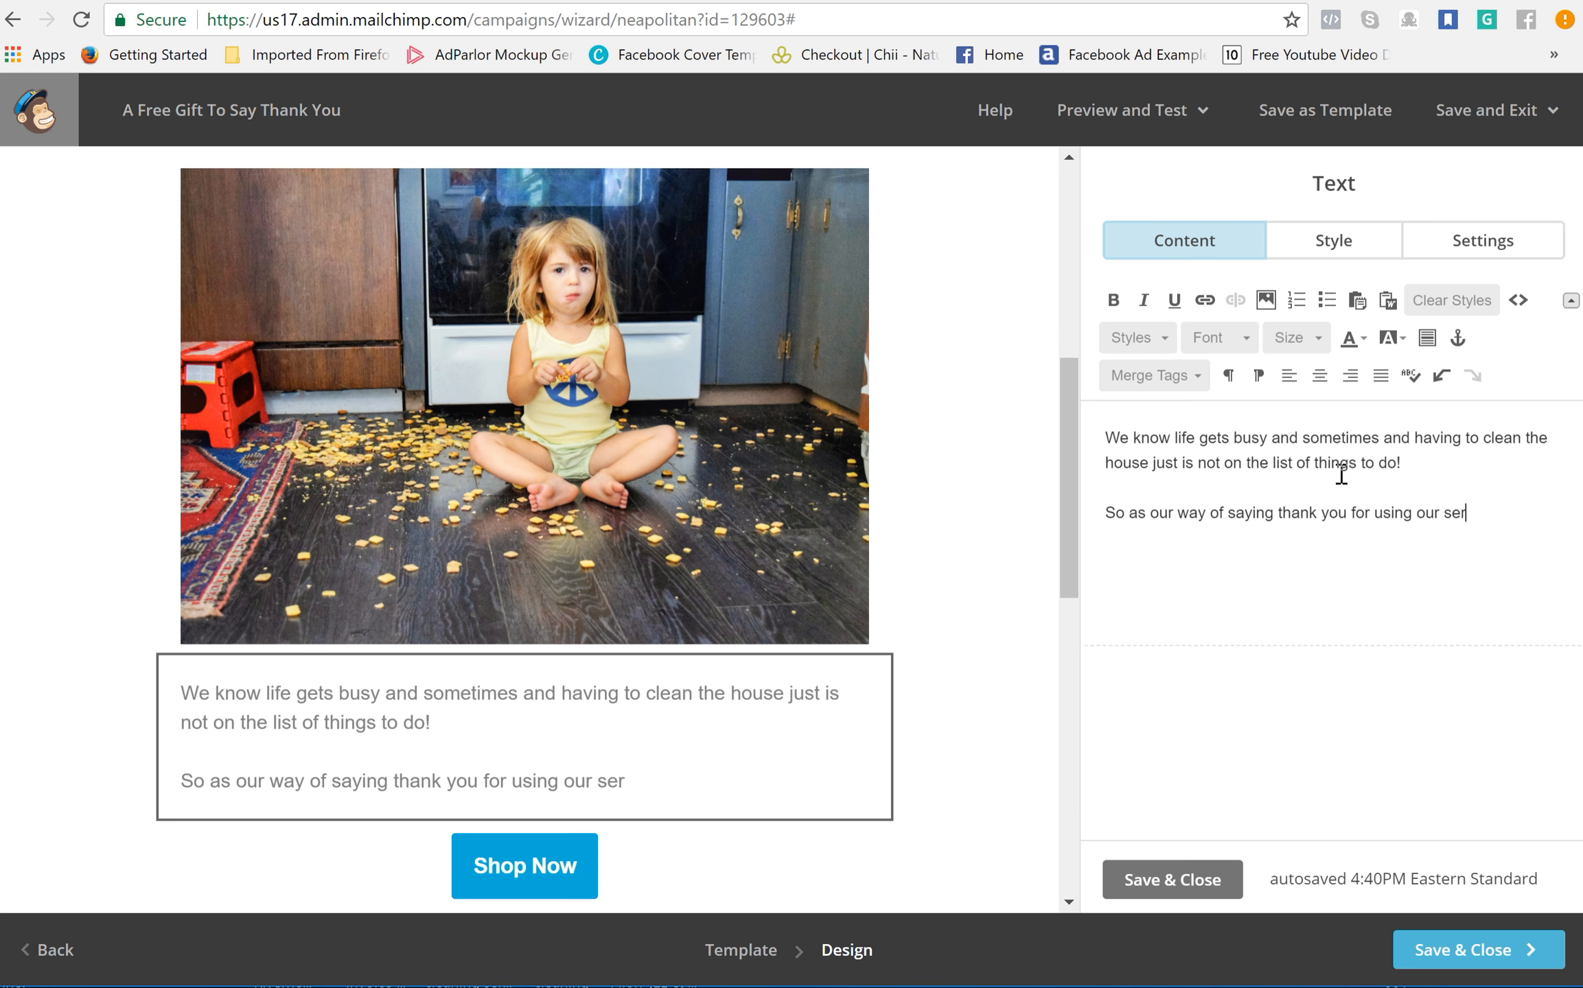
type("vice previo")
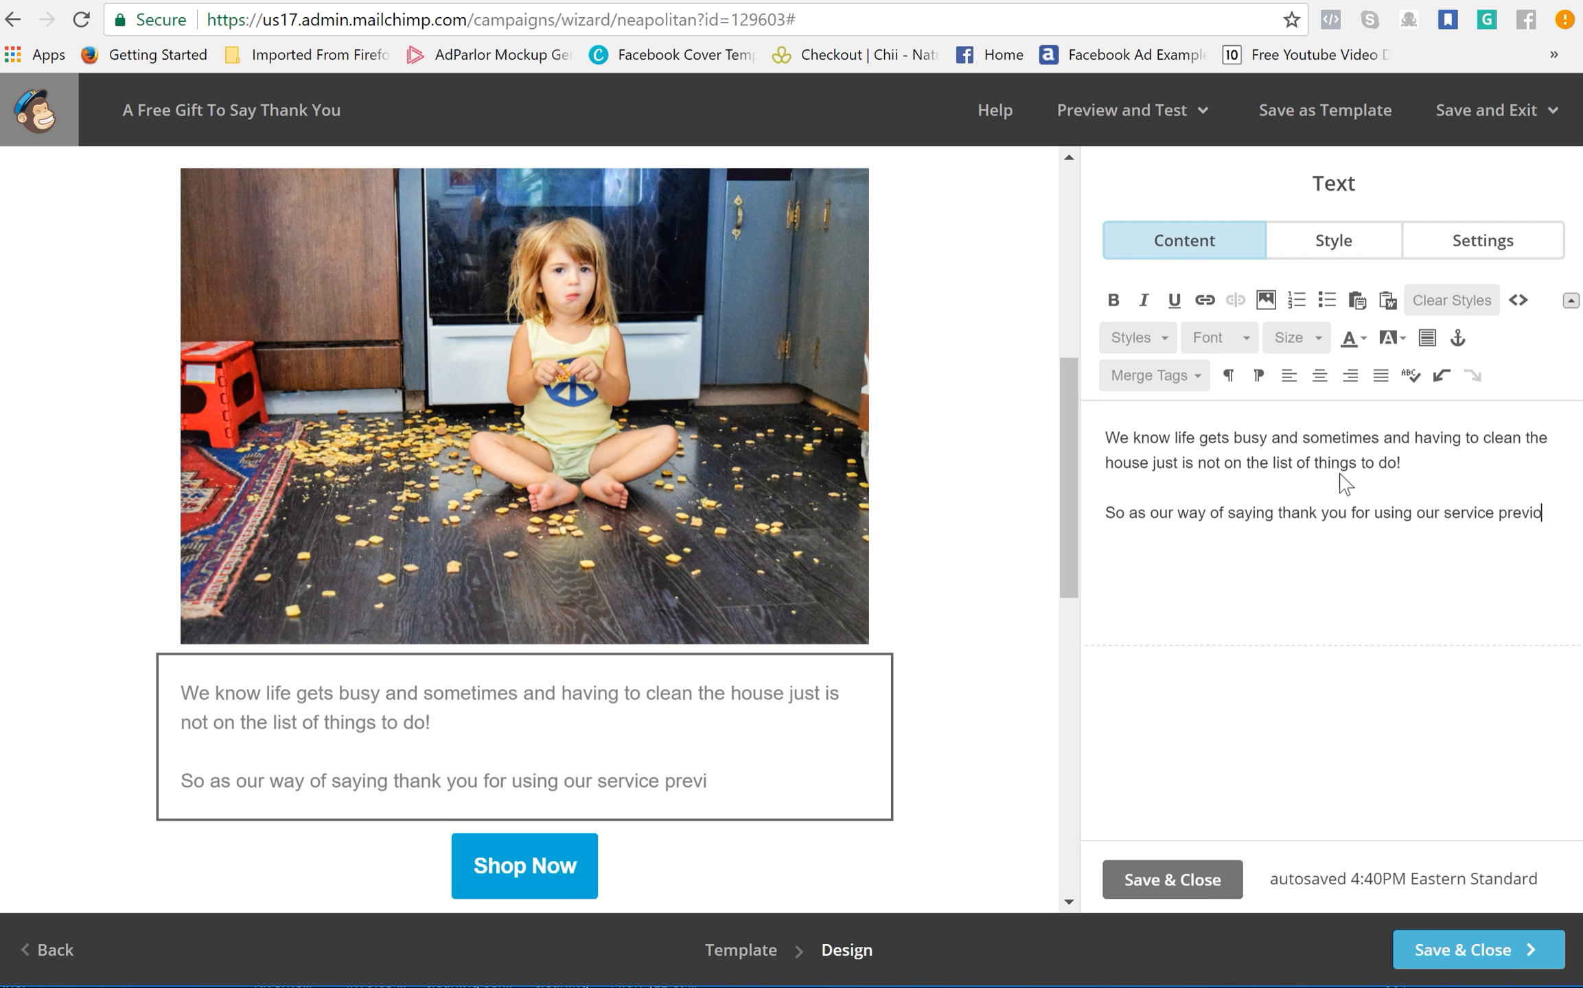
type("usly we ")
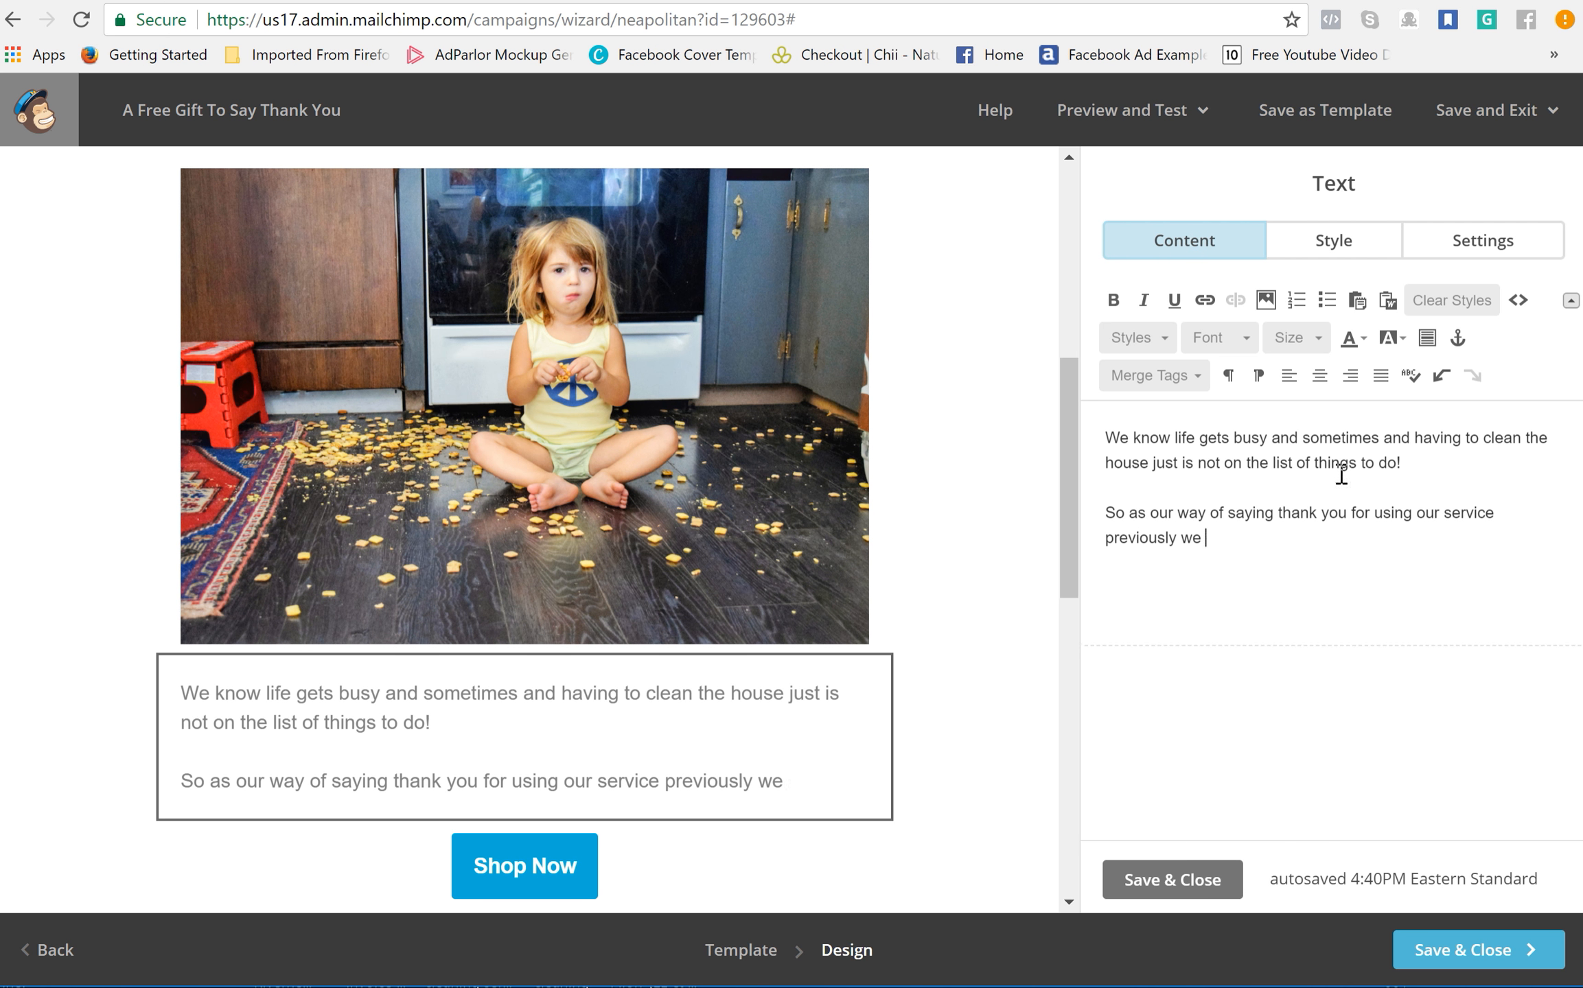
type("wanted to ")
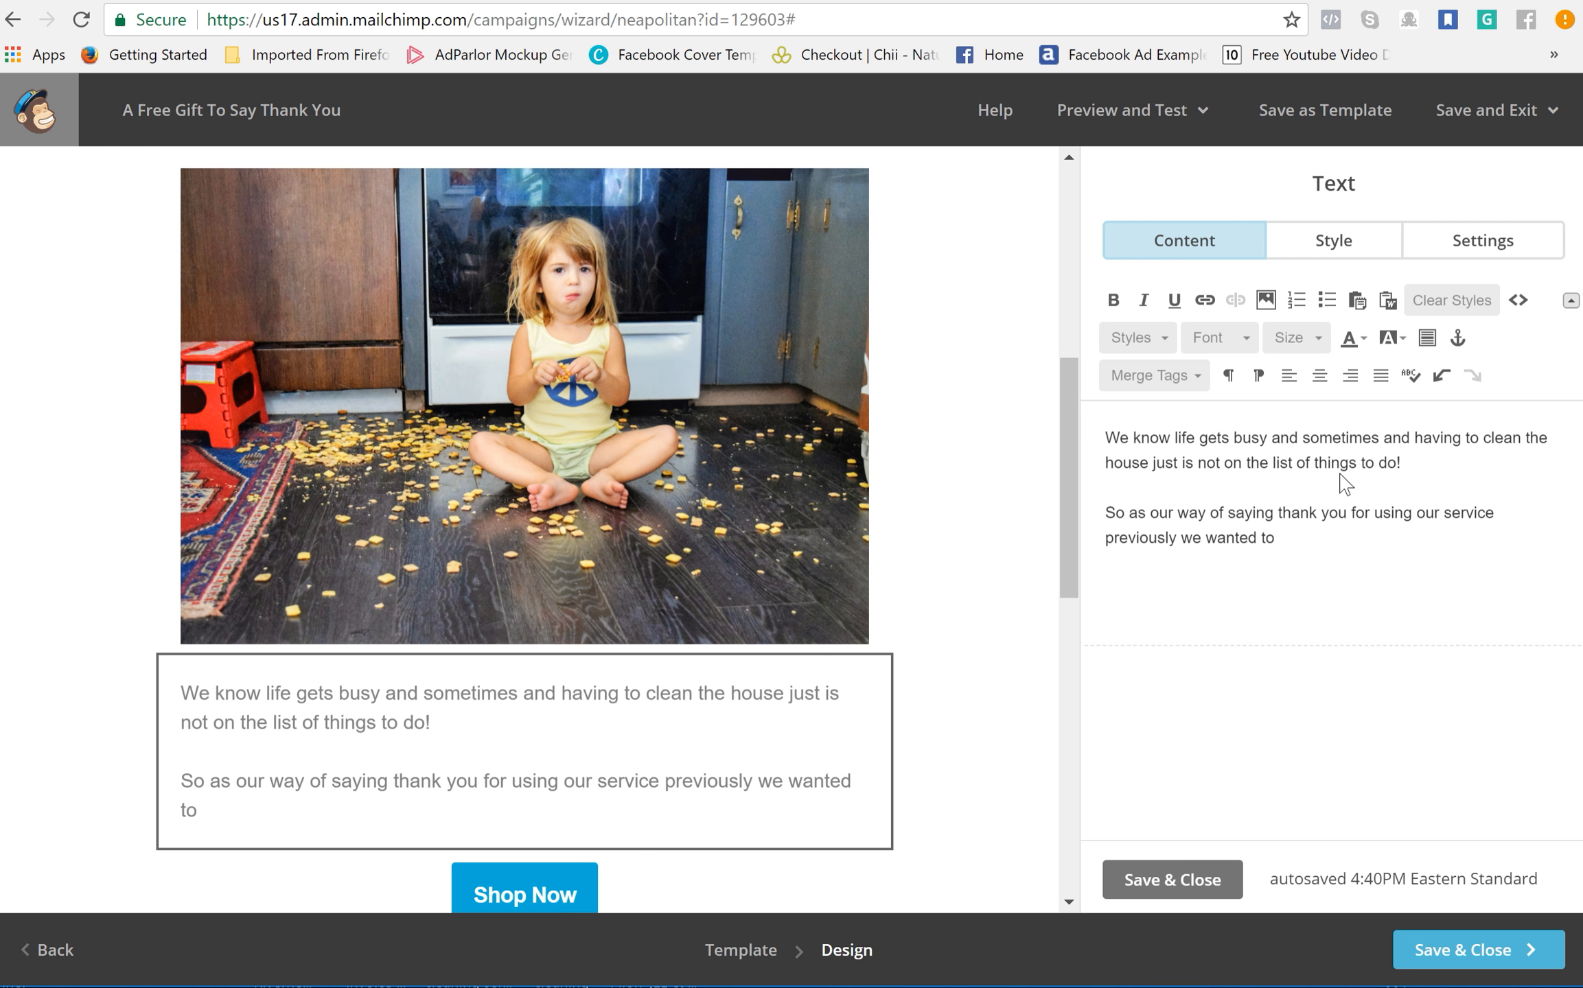
type("give you $50 ")
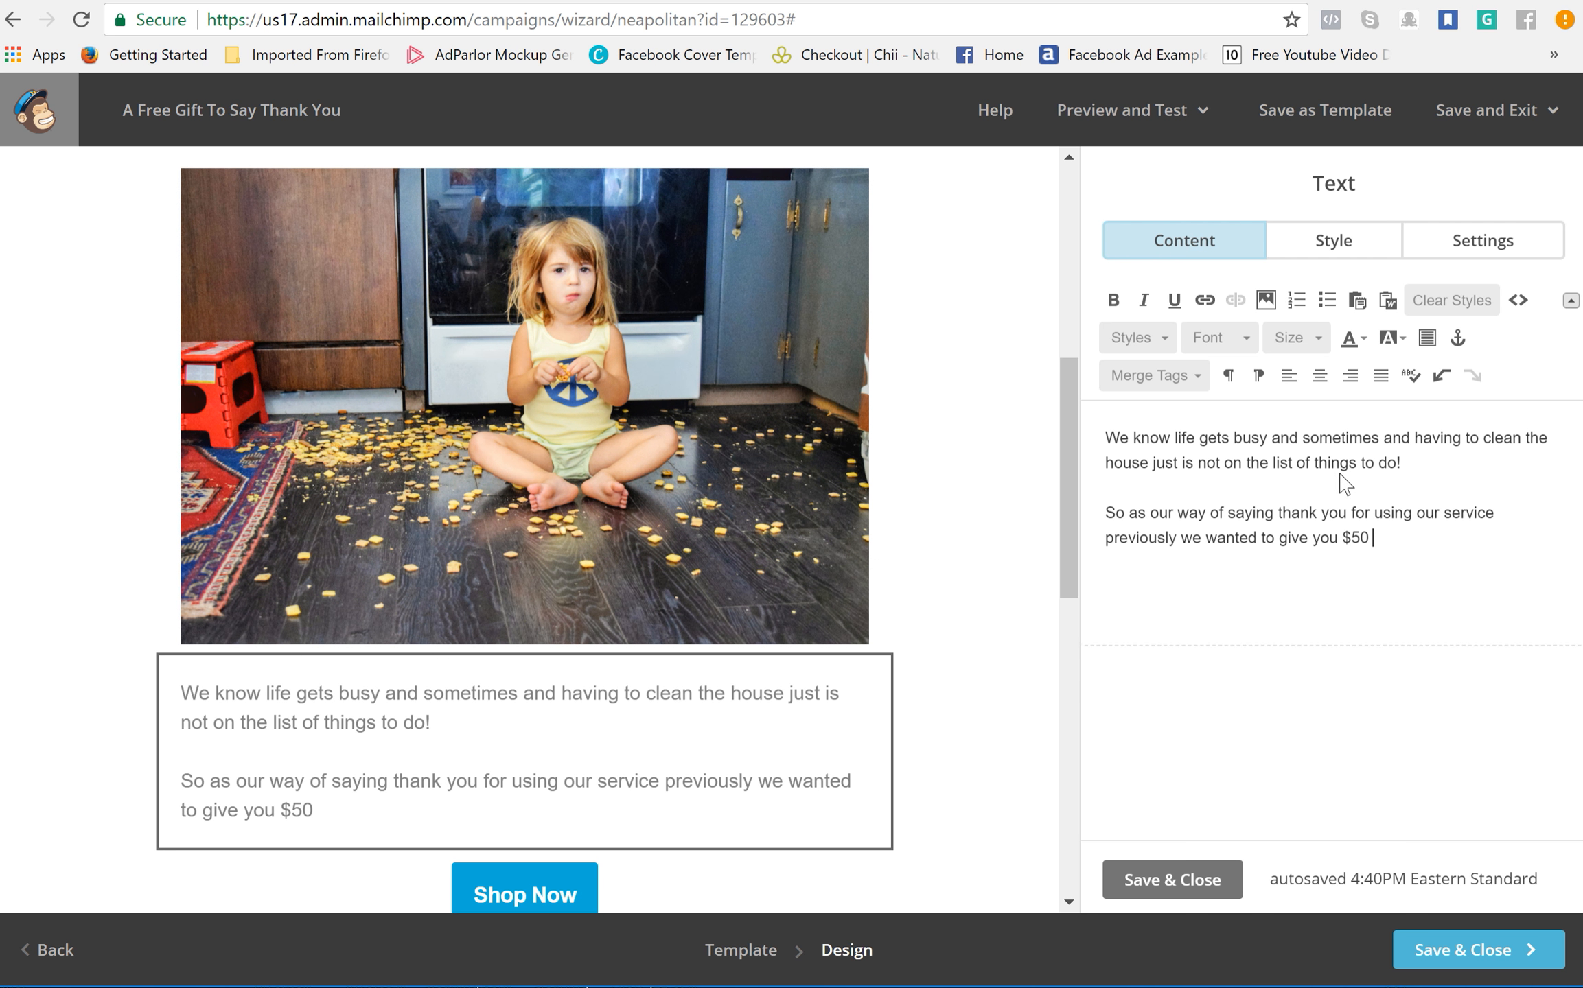
type("to use on any")
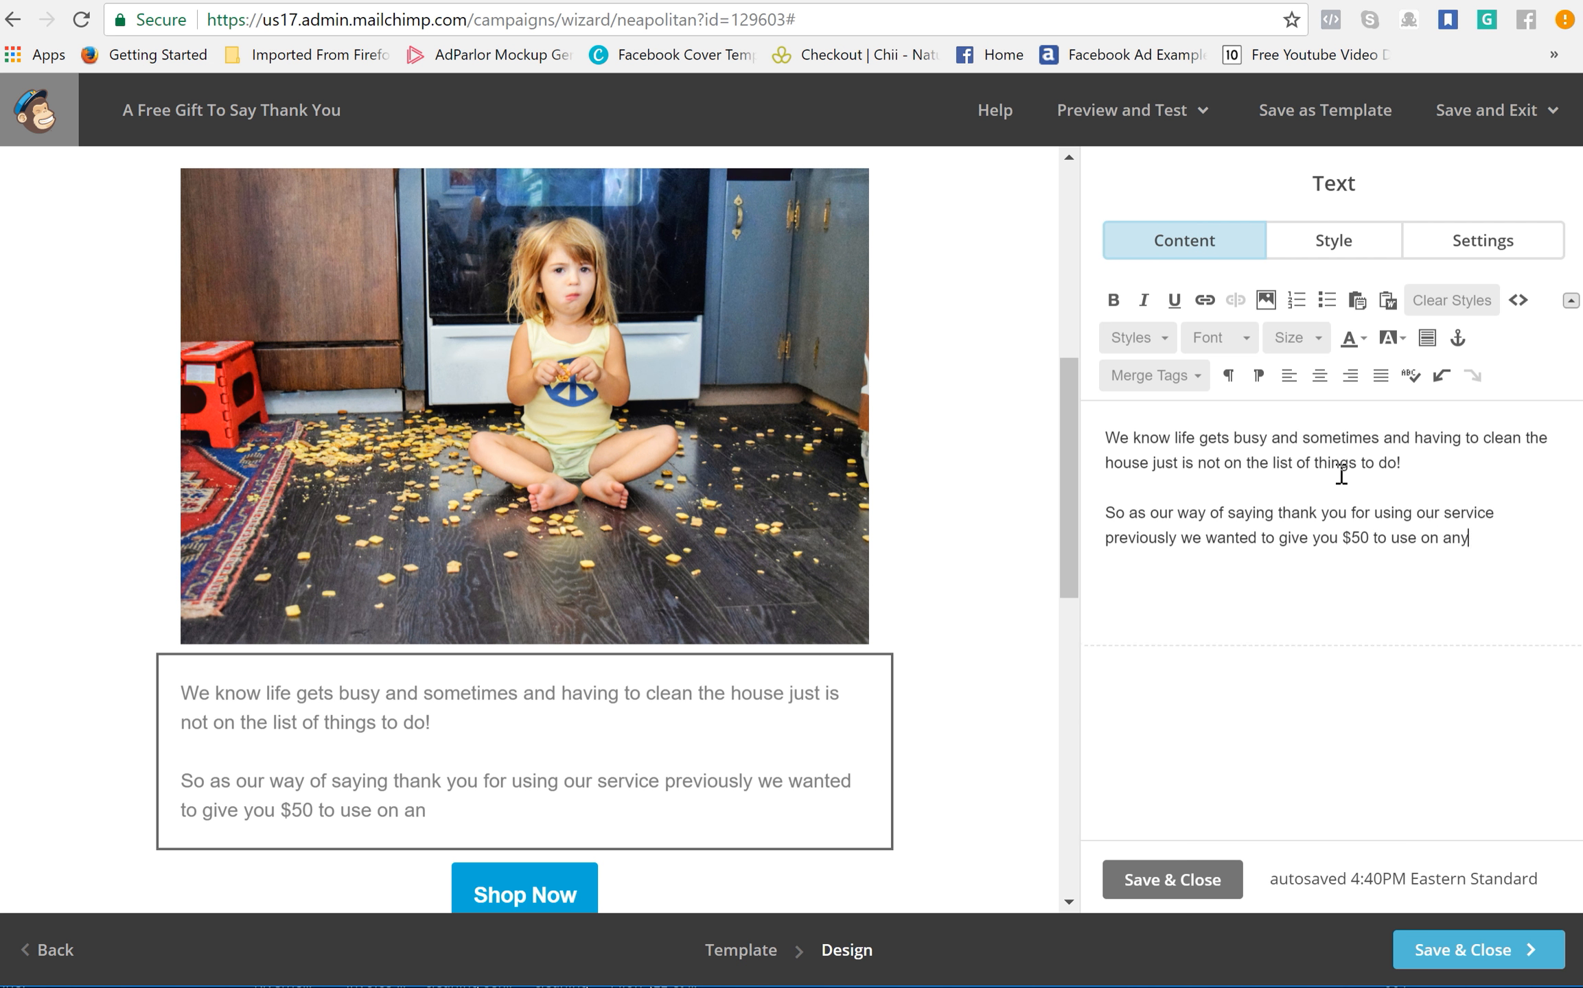
type(" of our cleaning servcies")
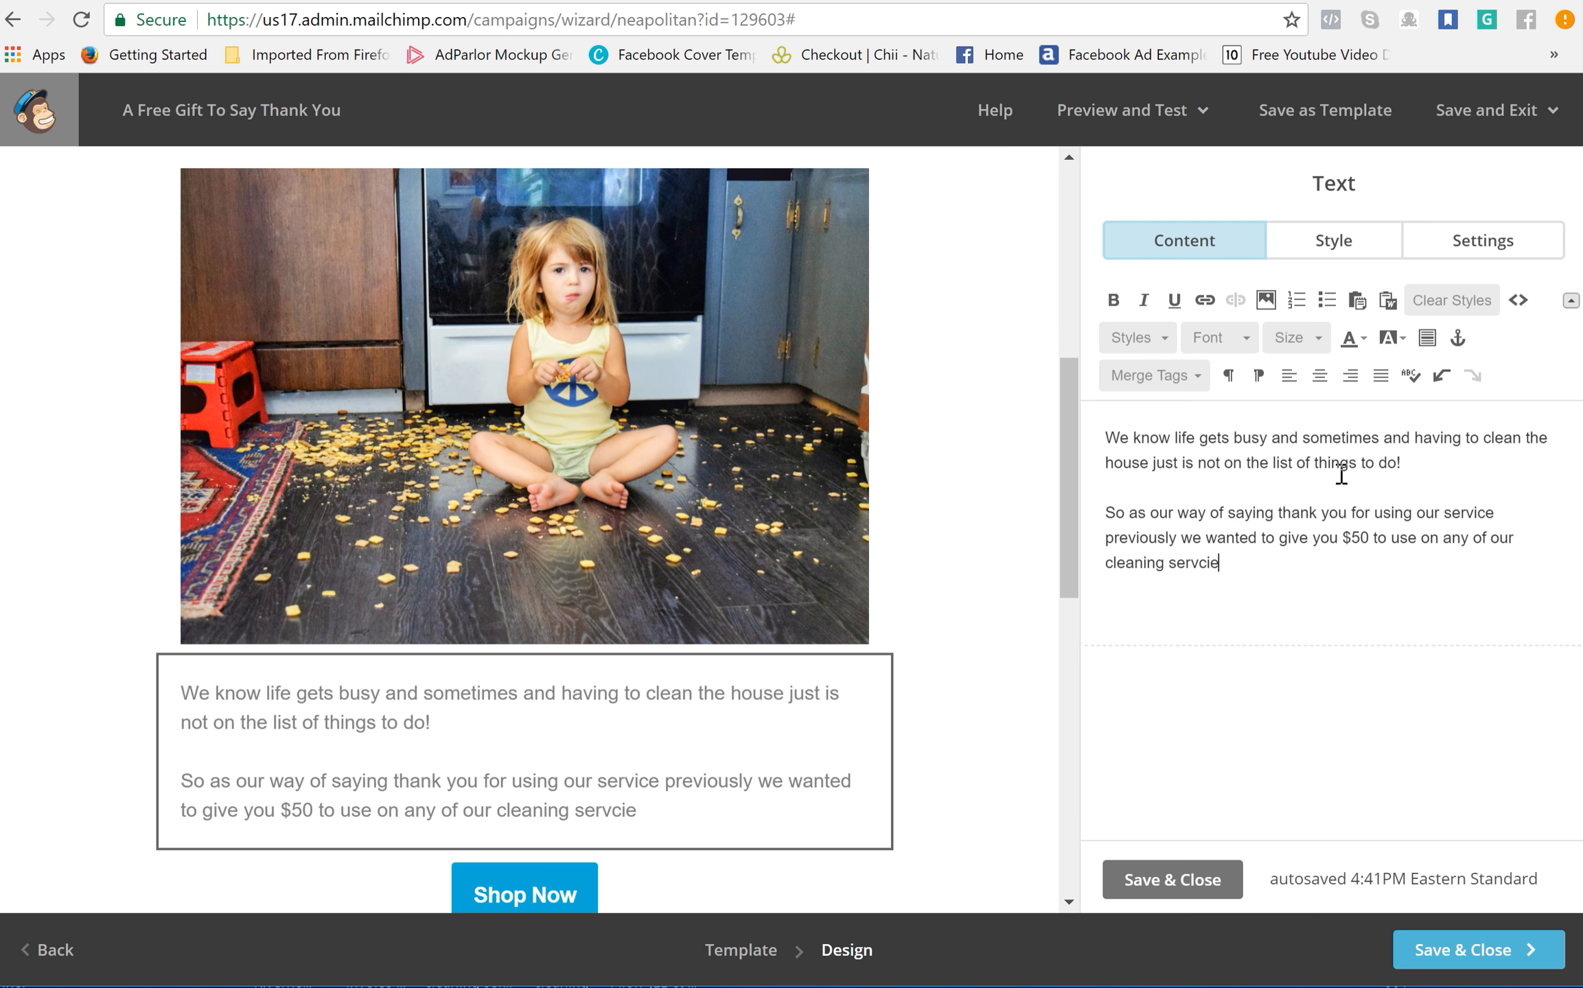
- Finish the second body paragraph with "give you $50 to use on any of our cleaning services...."
key("BackSpace")
key("BackSpace")
key("BackSpace")
type("ices.")
scroll(773, 762, "down", 5)
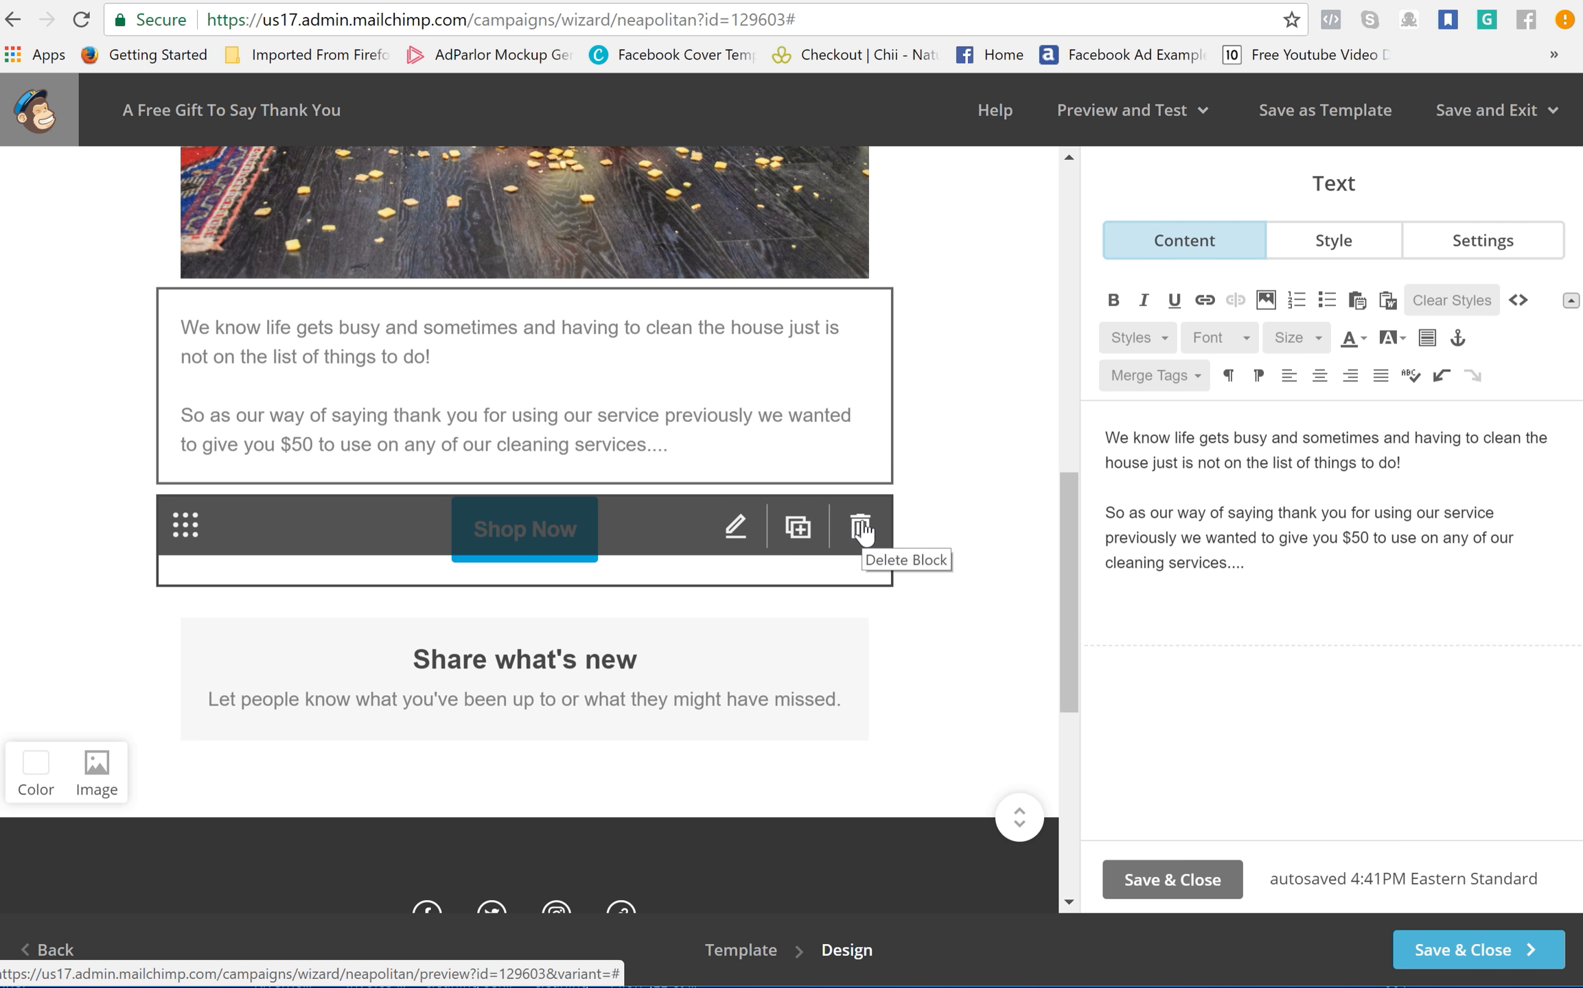
left_click(738, 539)
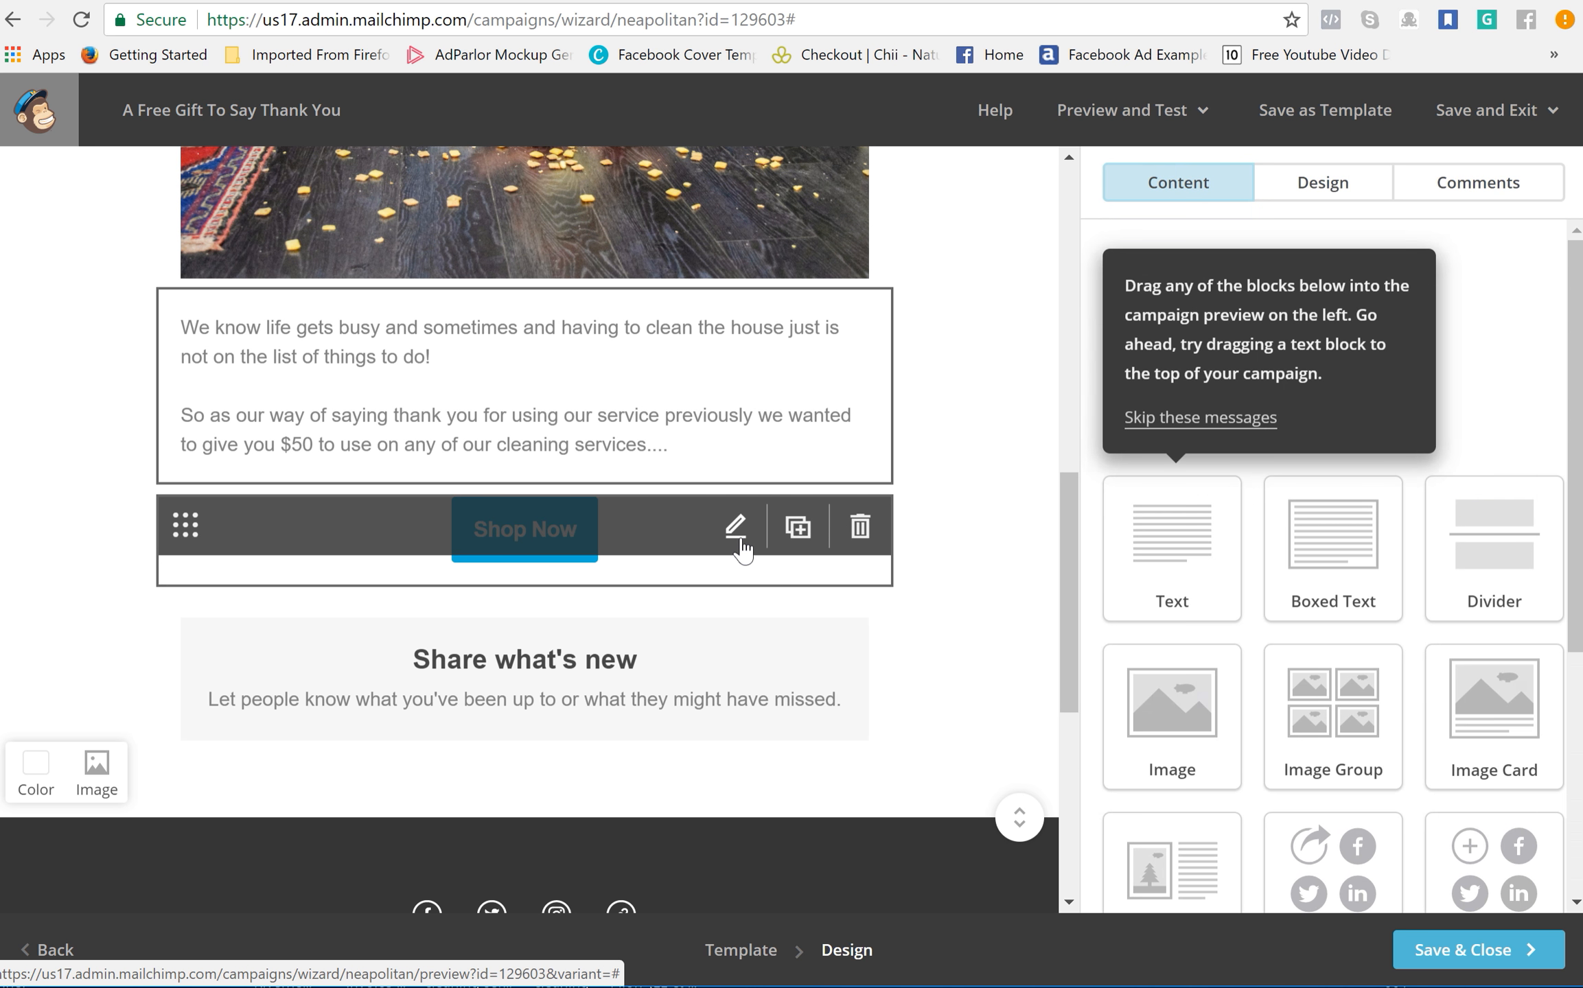
left_click(1186, 533)
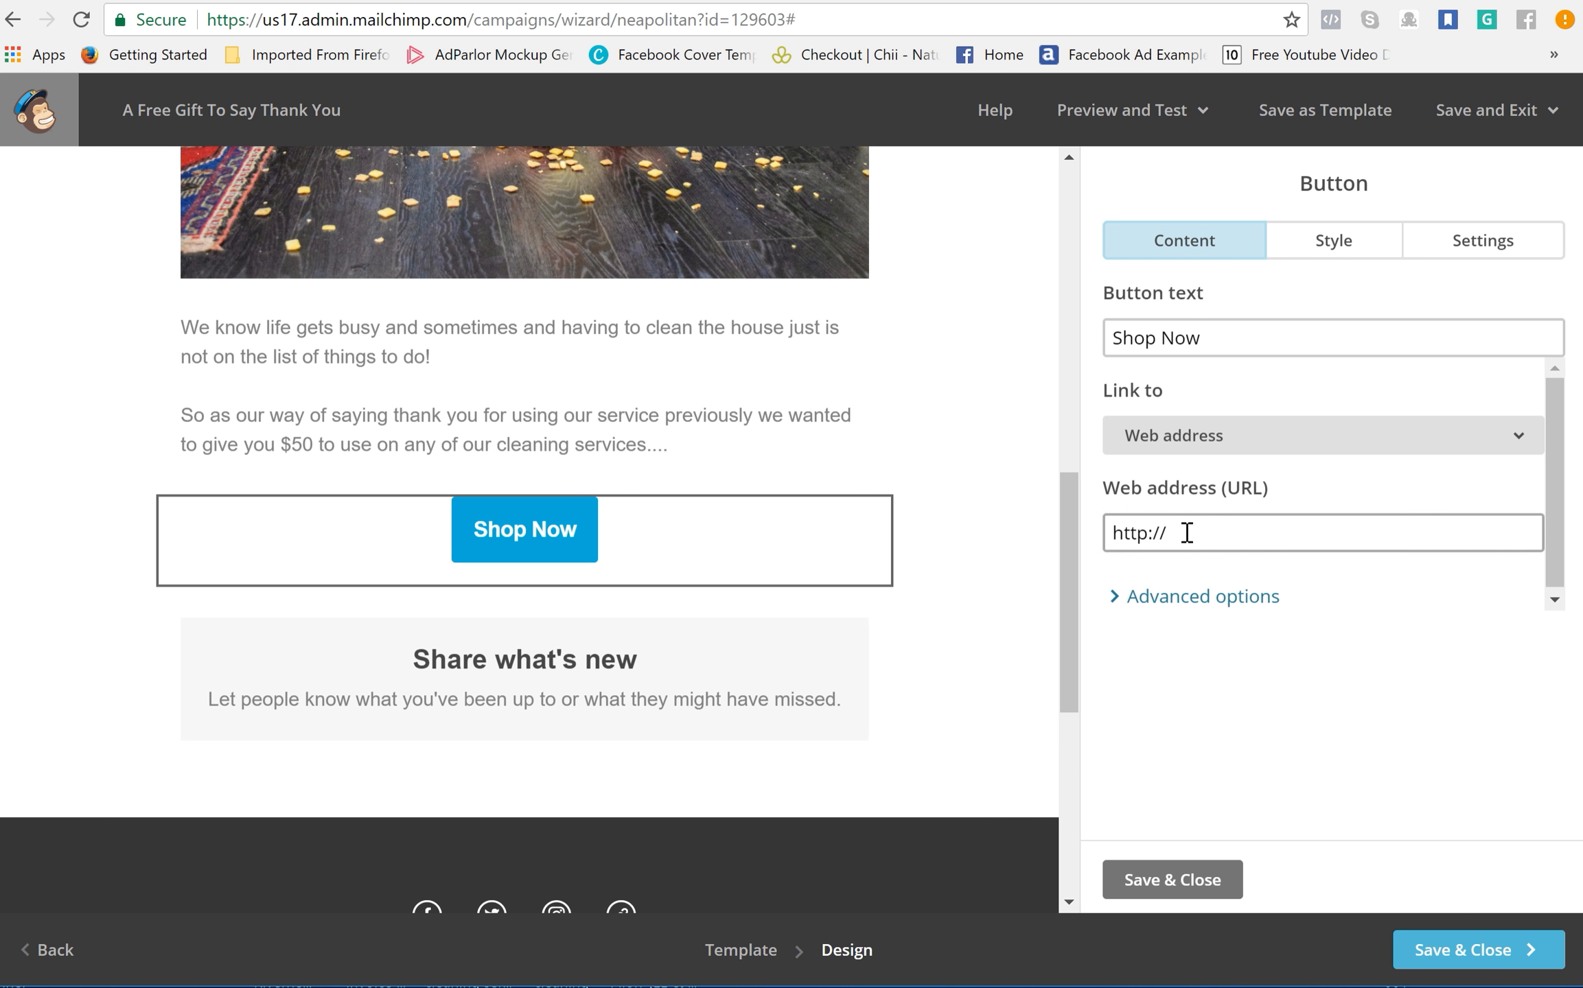
left_click_drag(1187, 533, 1103, 540)
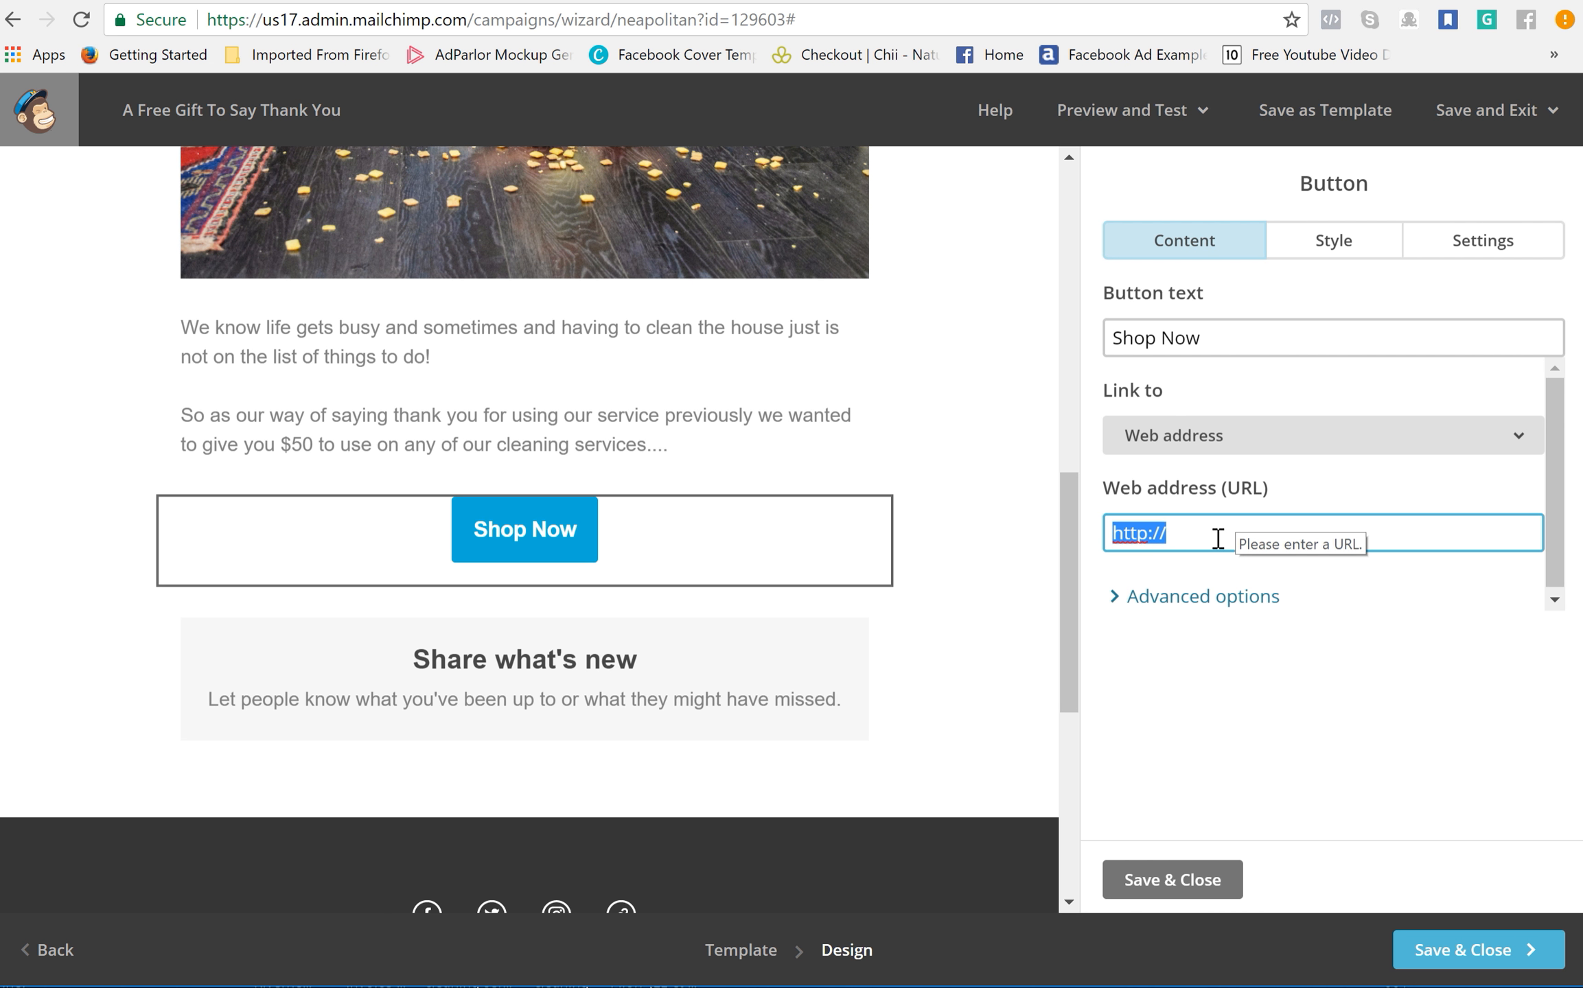
left_click(1196, 544)
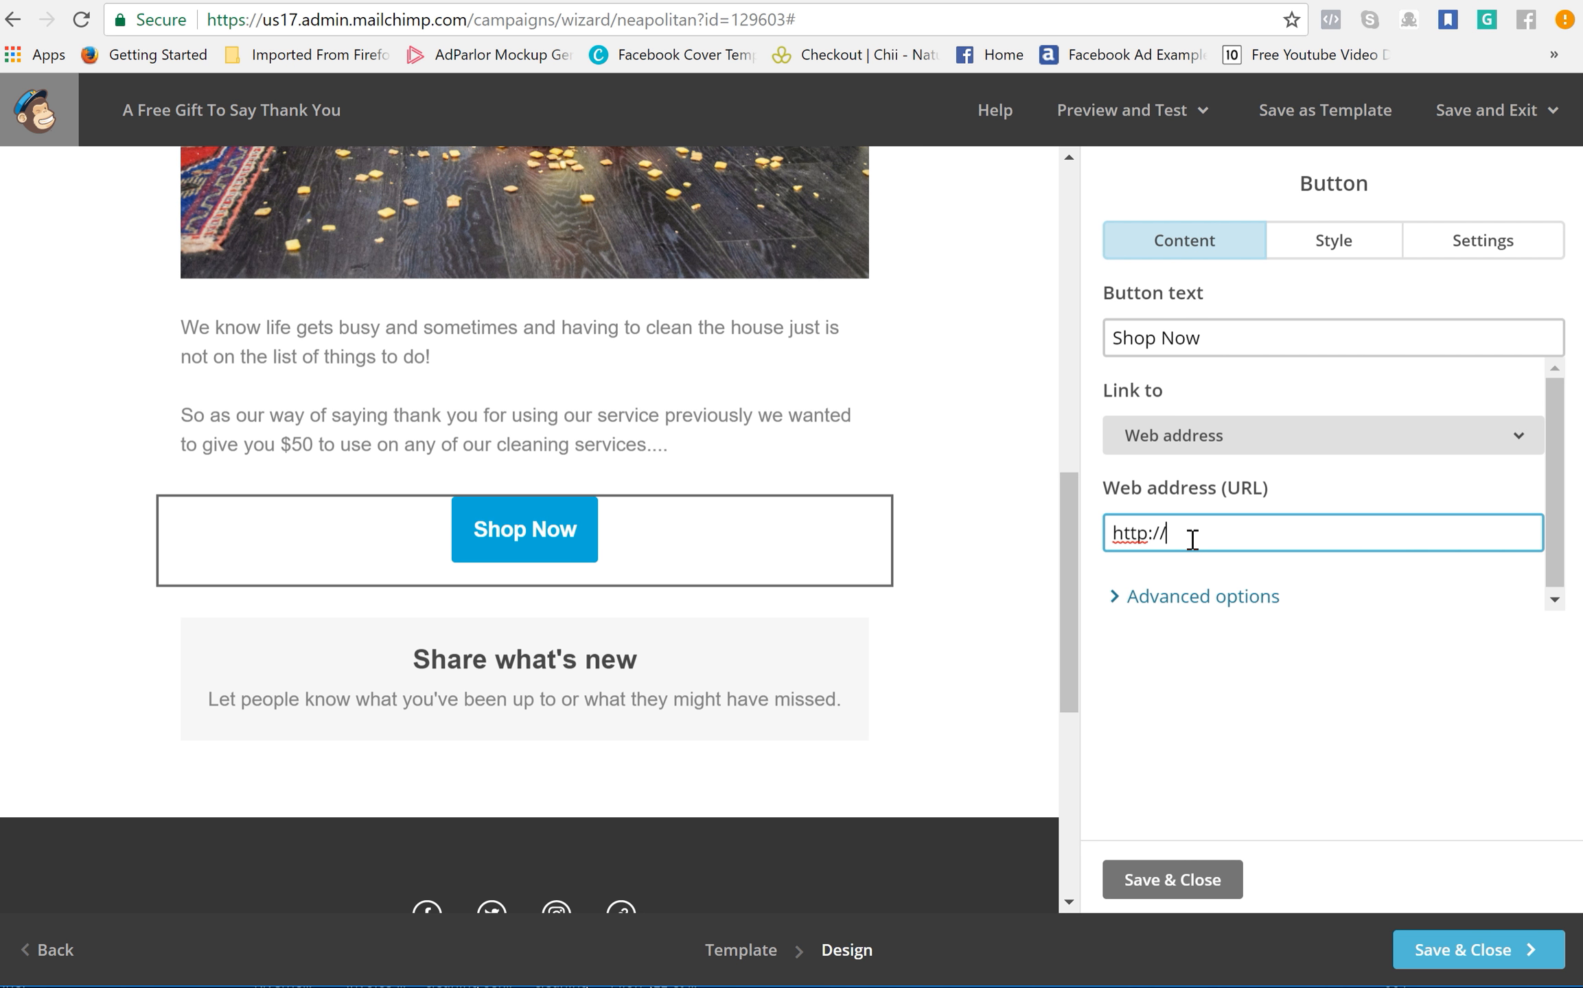
type("www.cpontact.")
key("BackSpace")
key("BackSpace")
key("BackSpace")
key("BackSpace")
key("BackSpace")
key("BackSpace")
key("BackSpace")
key("BackSpace")
key("BackSpace")
key("BackSpace")
key("BackSpace")
key("BackSpace")
key("BackSpace")
key("BackSpace")
key("BackSpace")
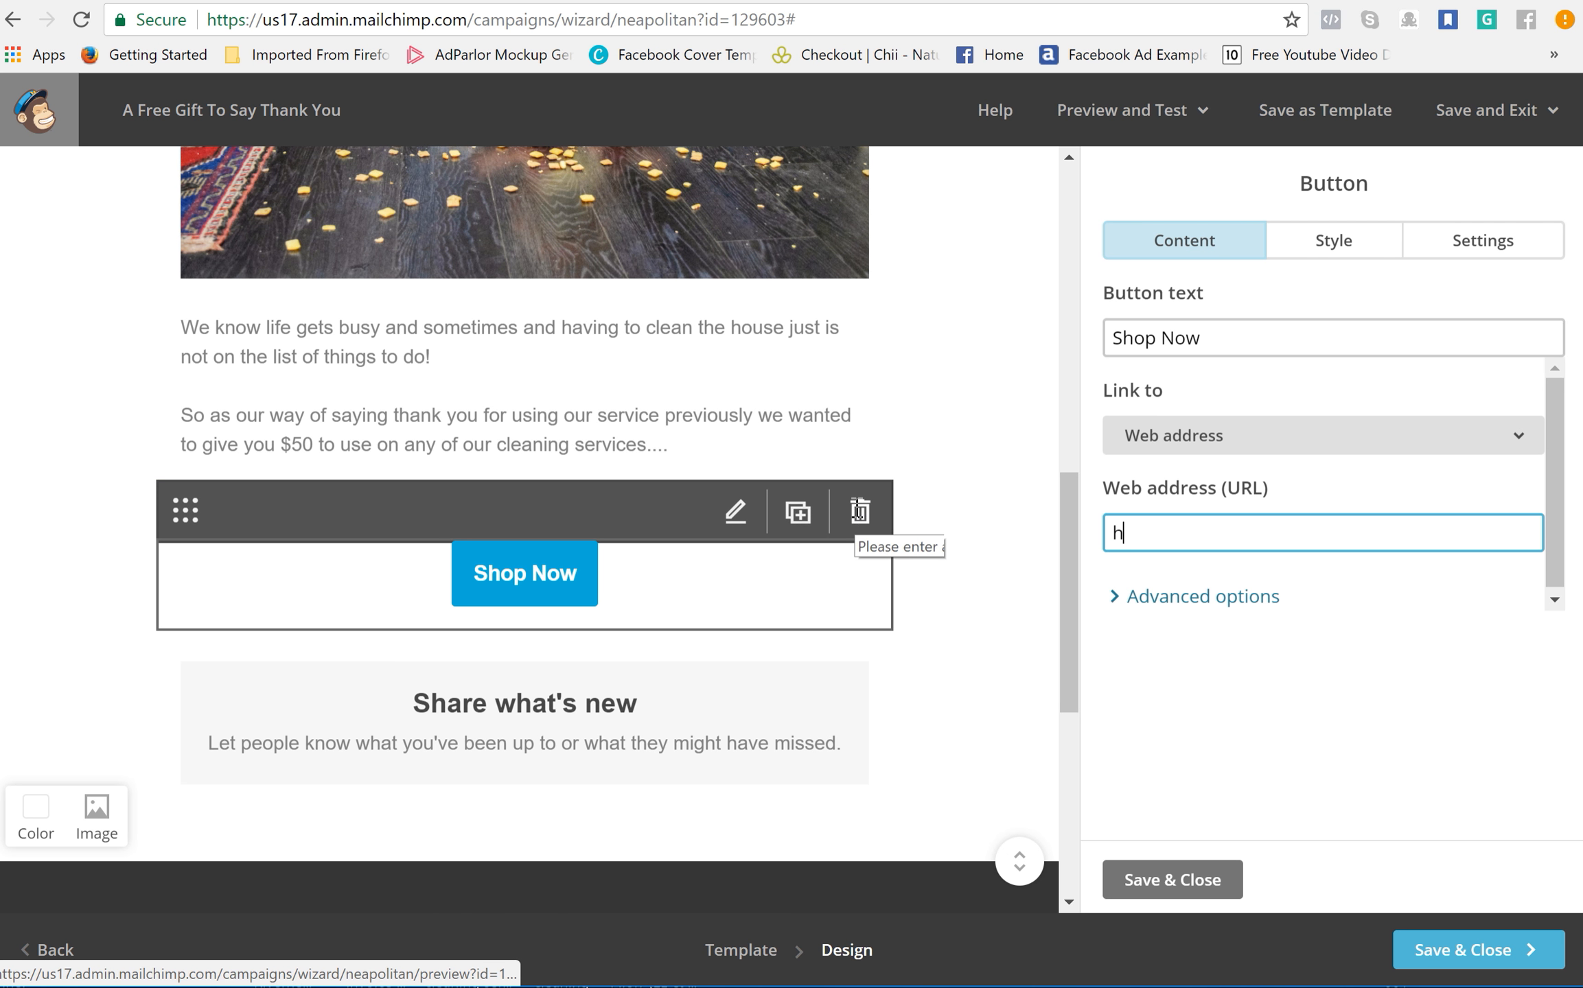
- Delete the empty spacer, the Shop Now button and the "Share what's new" blocks below the body text
left_click(858, 517)
left_click(549, 626)
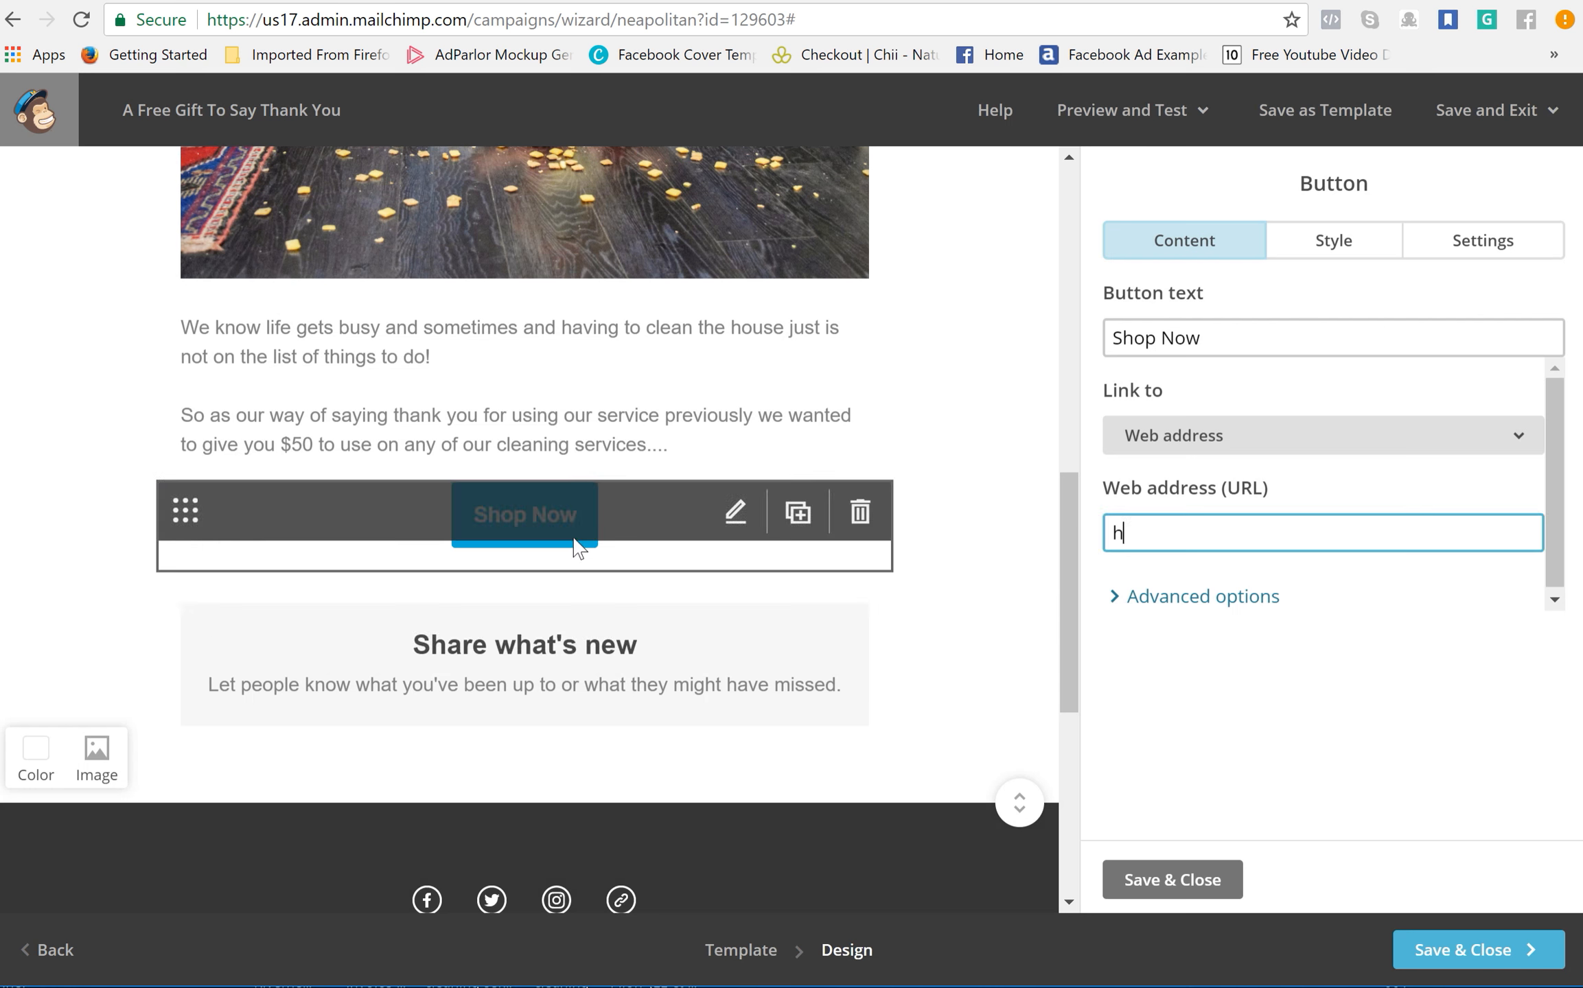
left_click(862, 519)
left_click(538, 631)
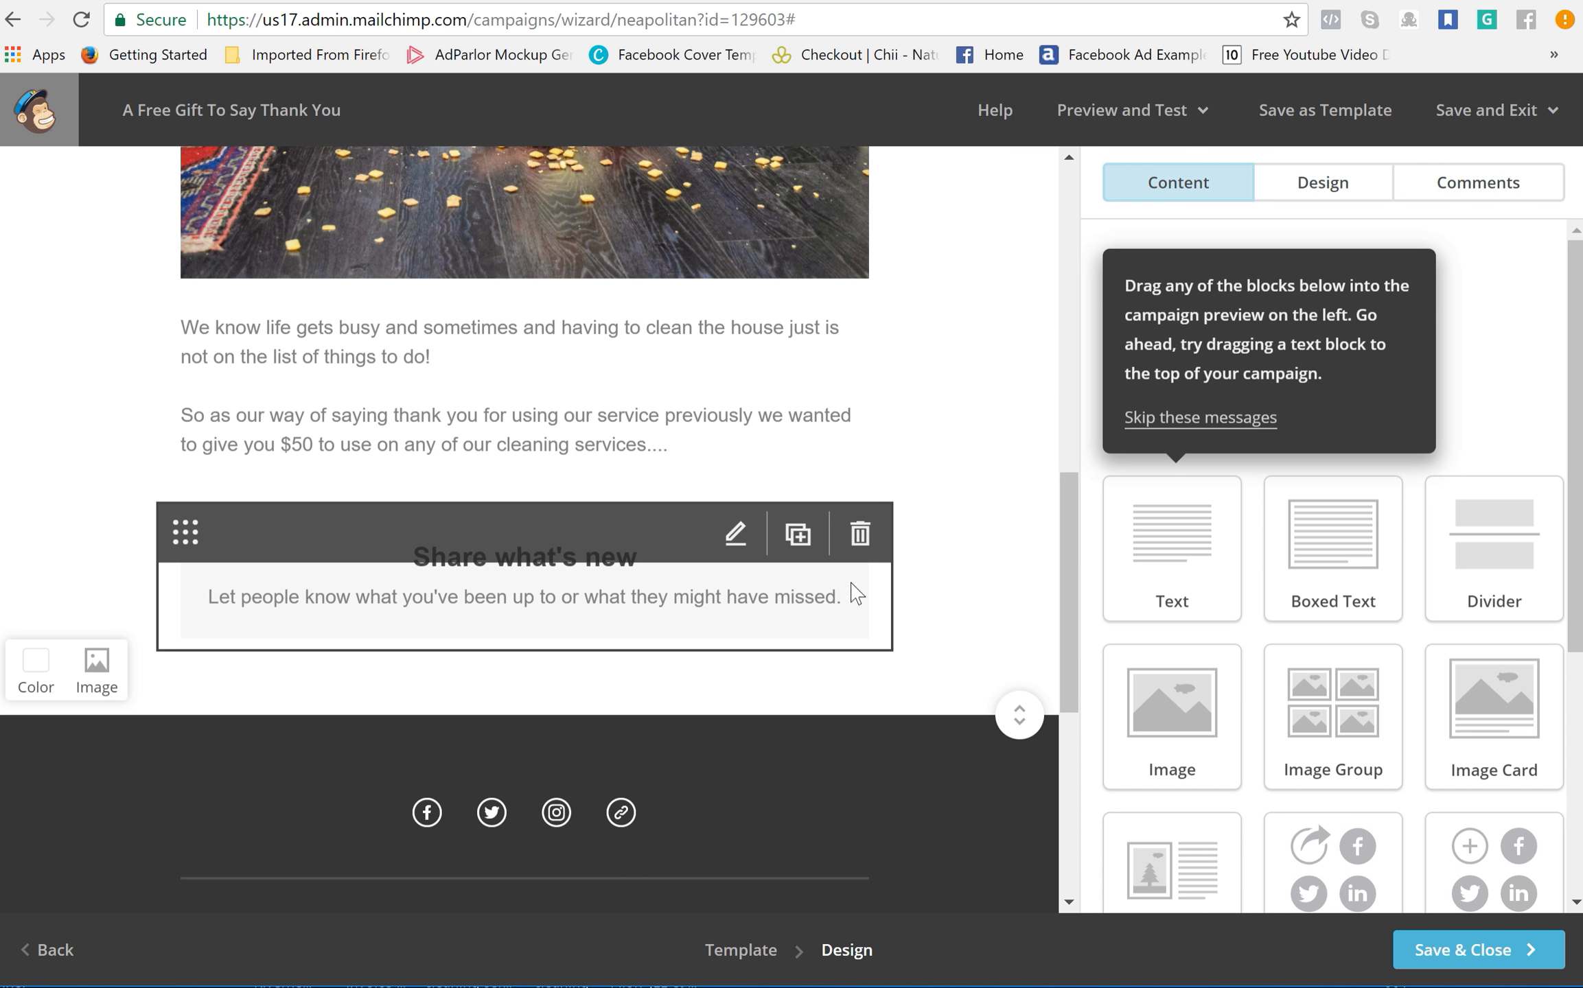
left_click(862, 539)
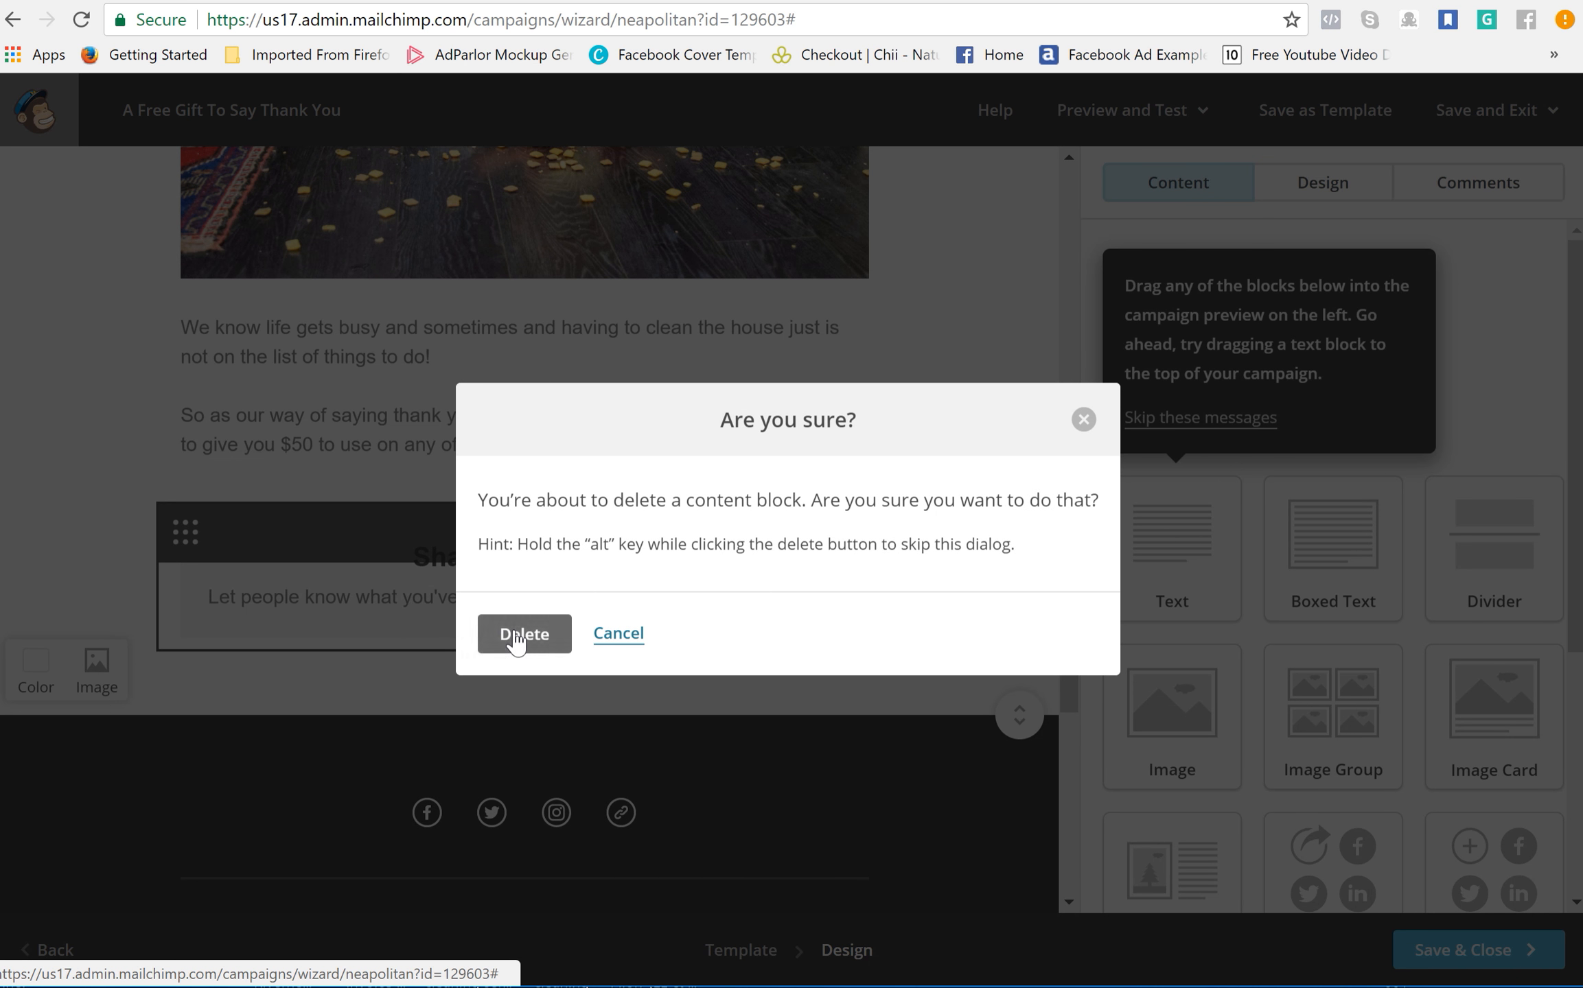
left_click(522, 633)
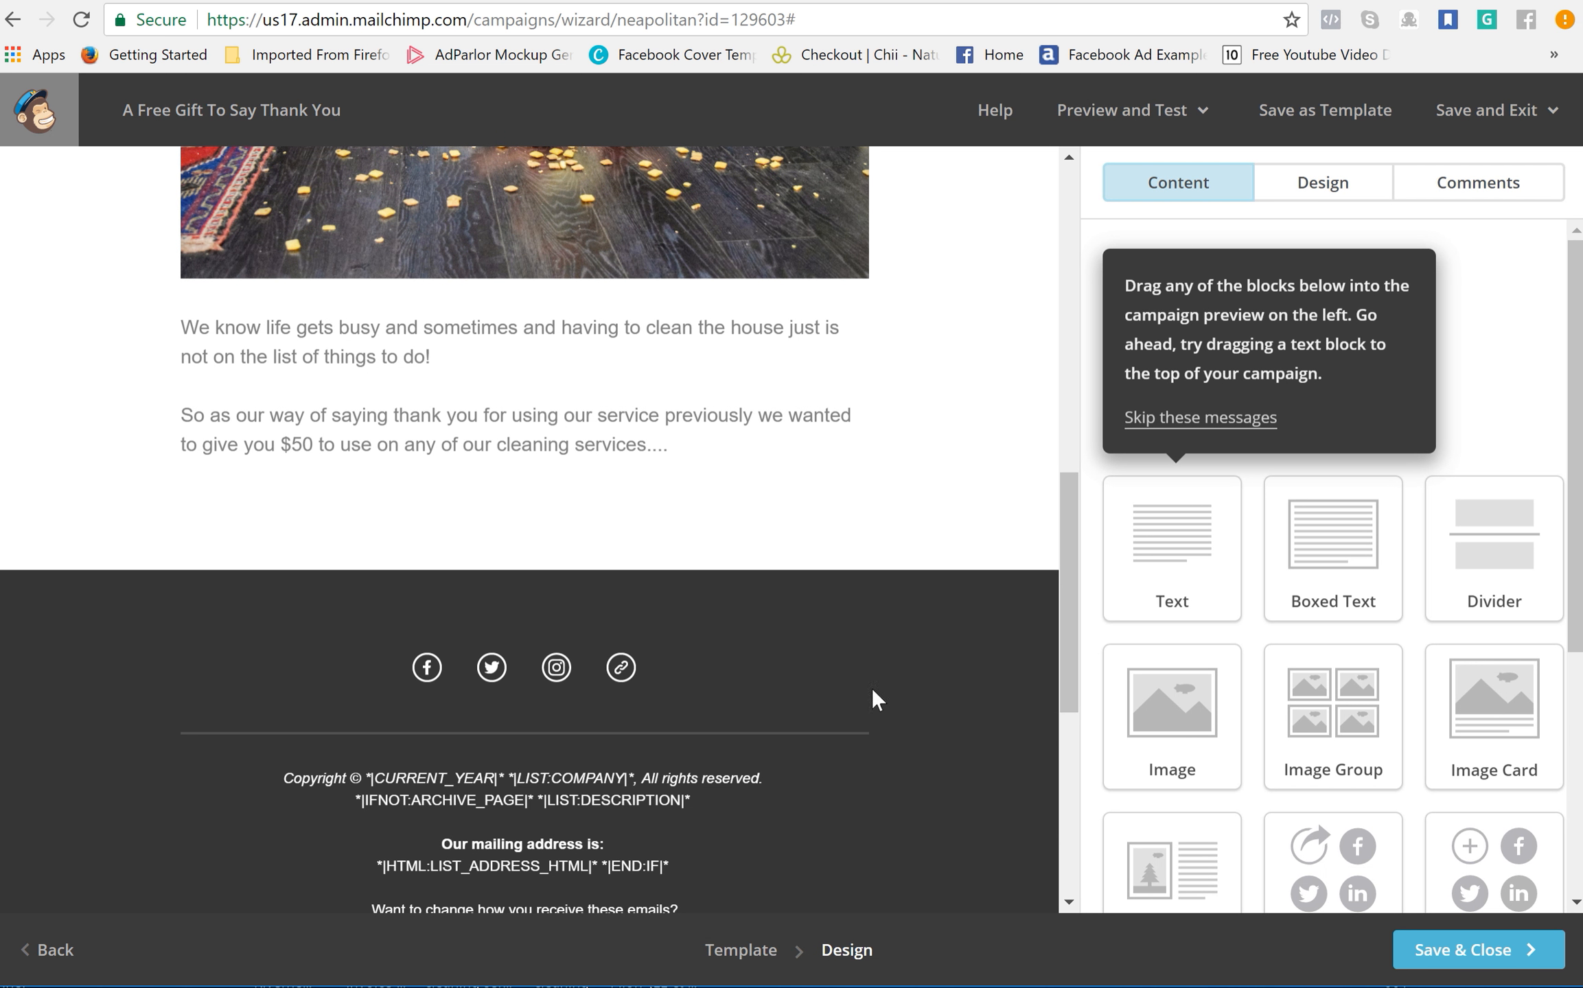
mouse_move(638, 732)
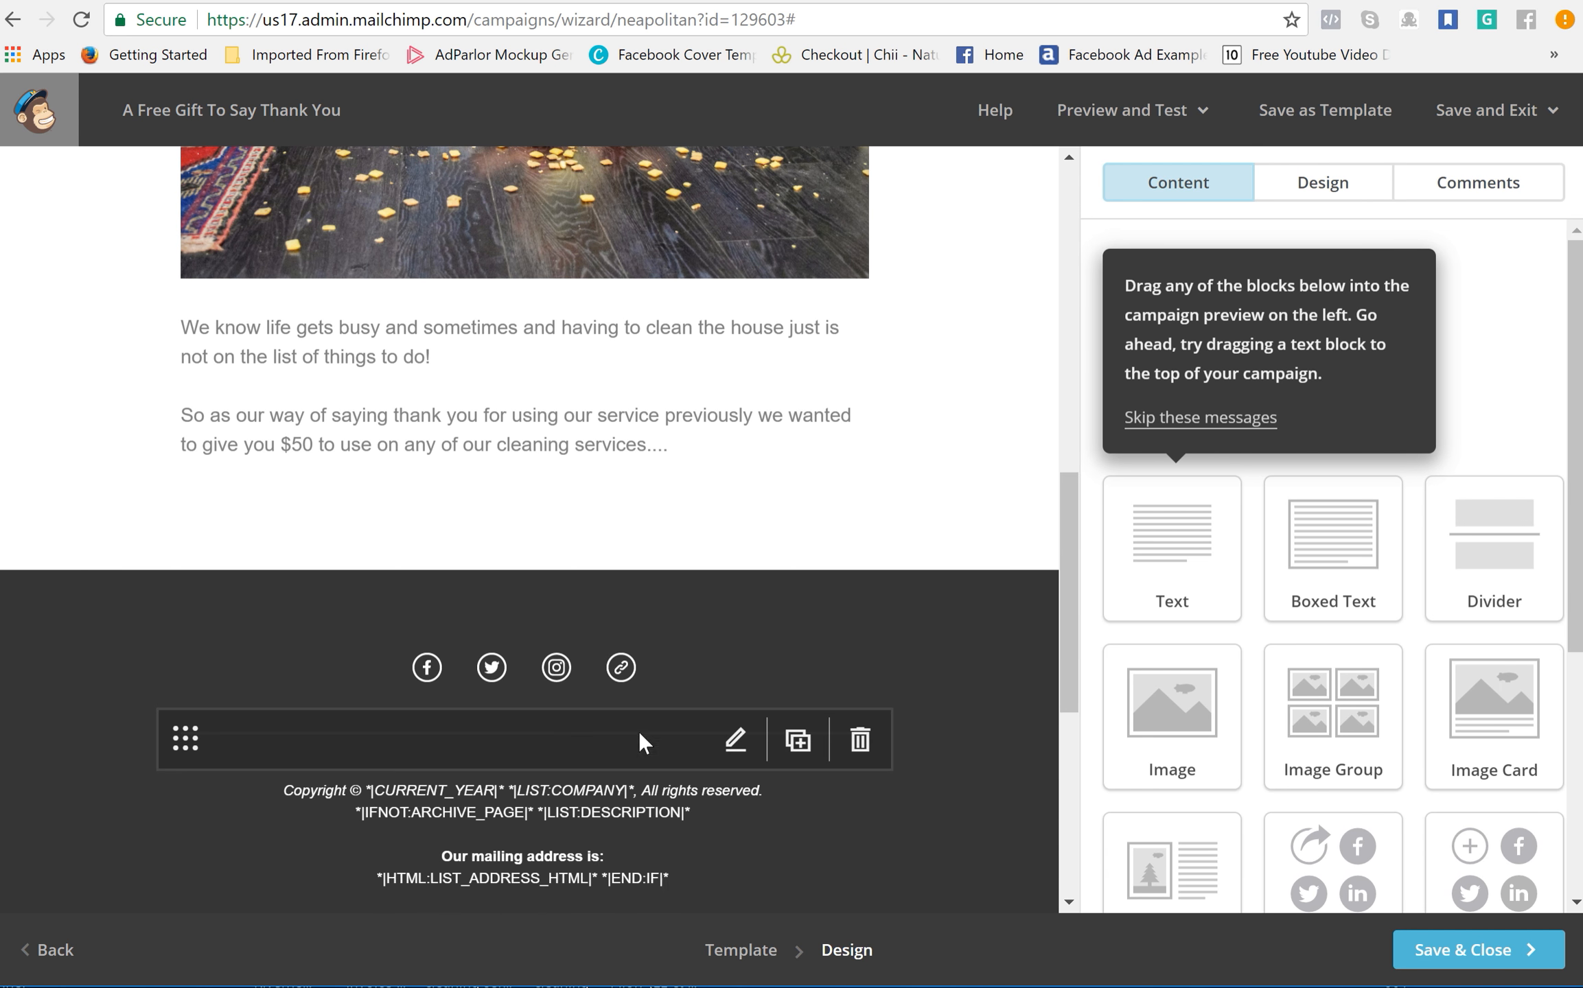
left_click(734, 659)
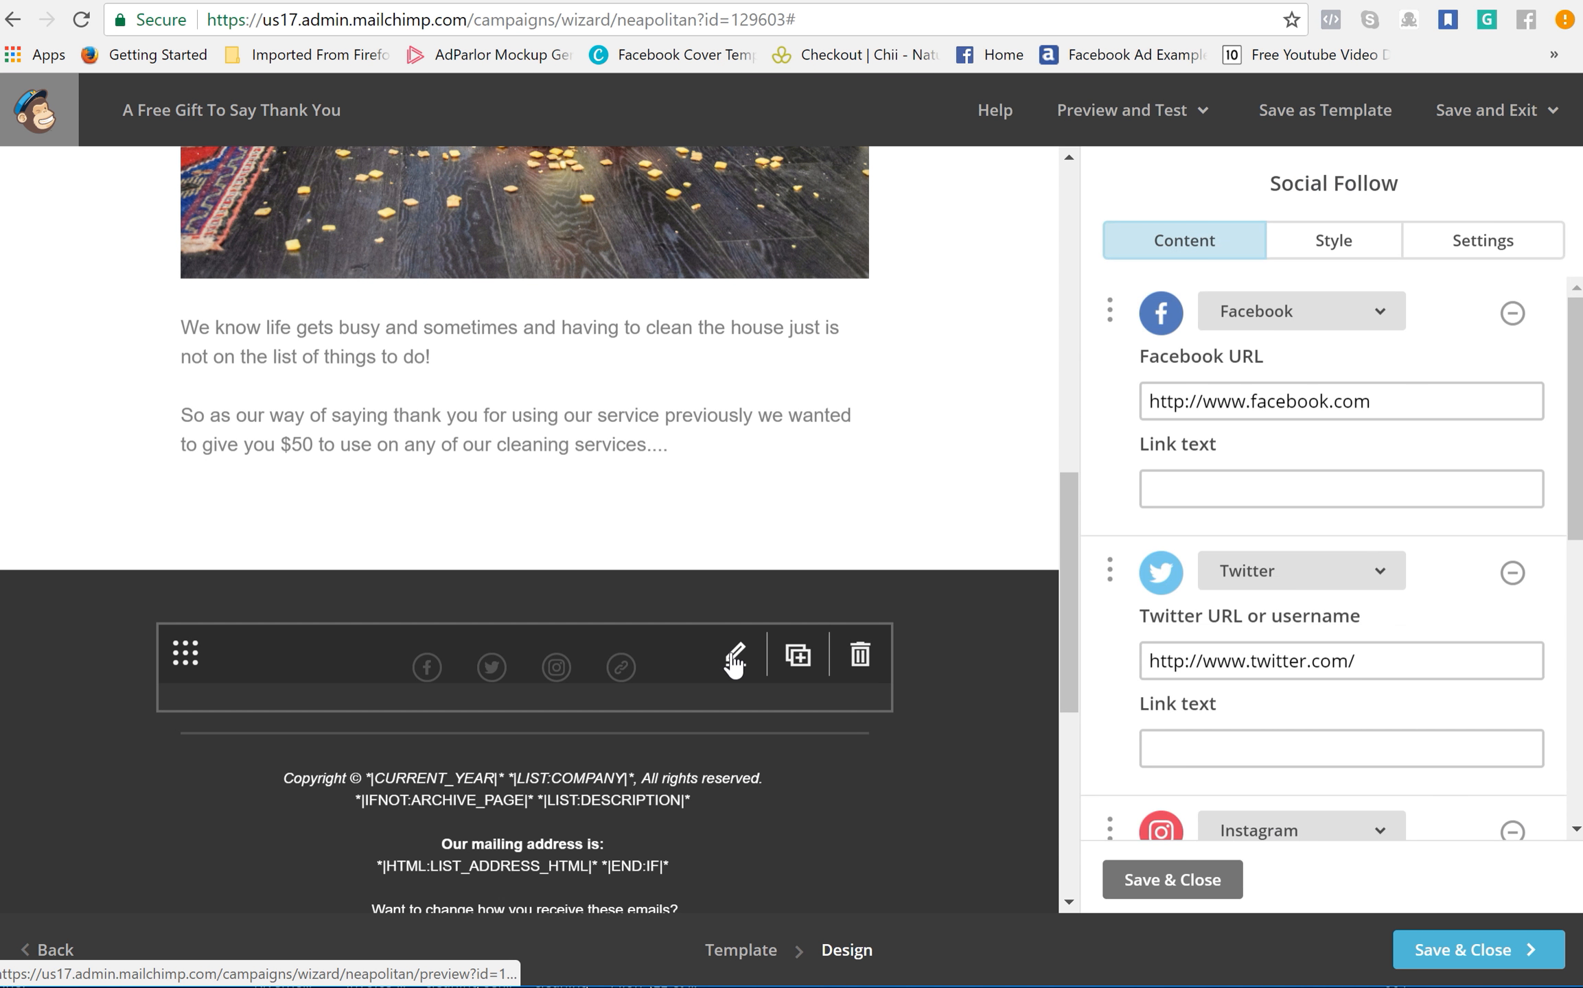
left_click(1403, 397)
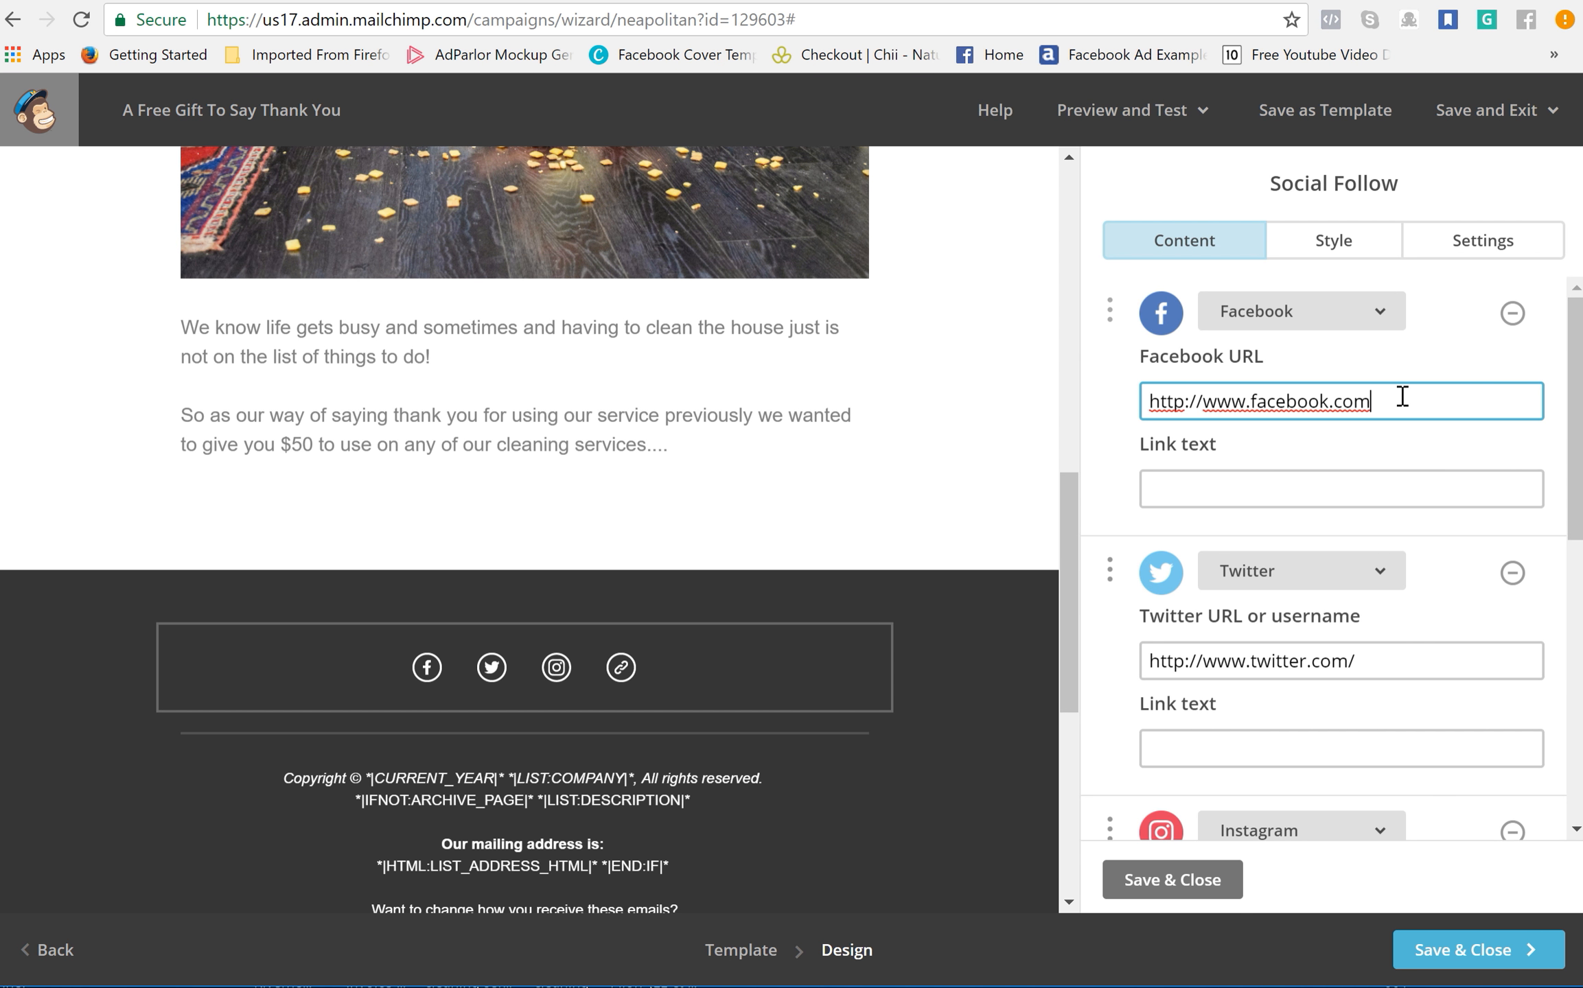
type("/")
key("BackSpace")
left_click(968, 409)
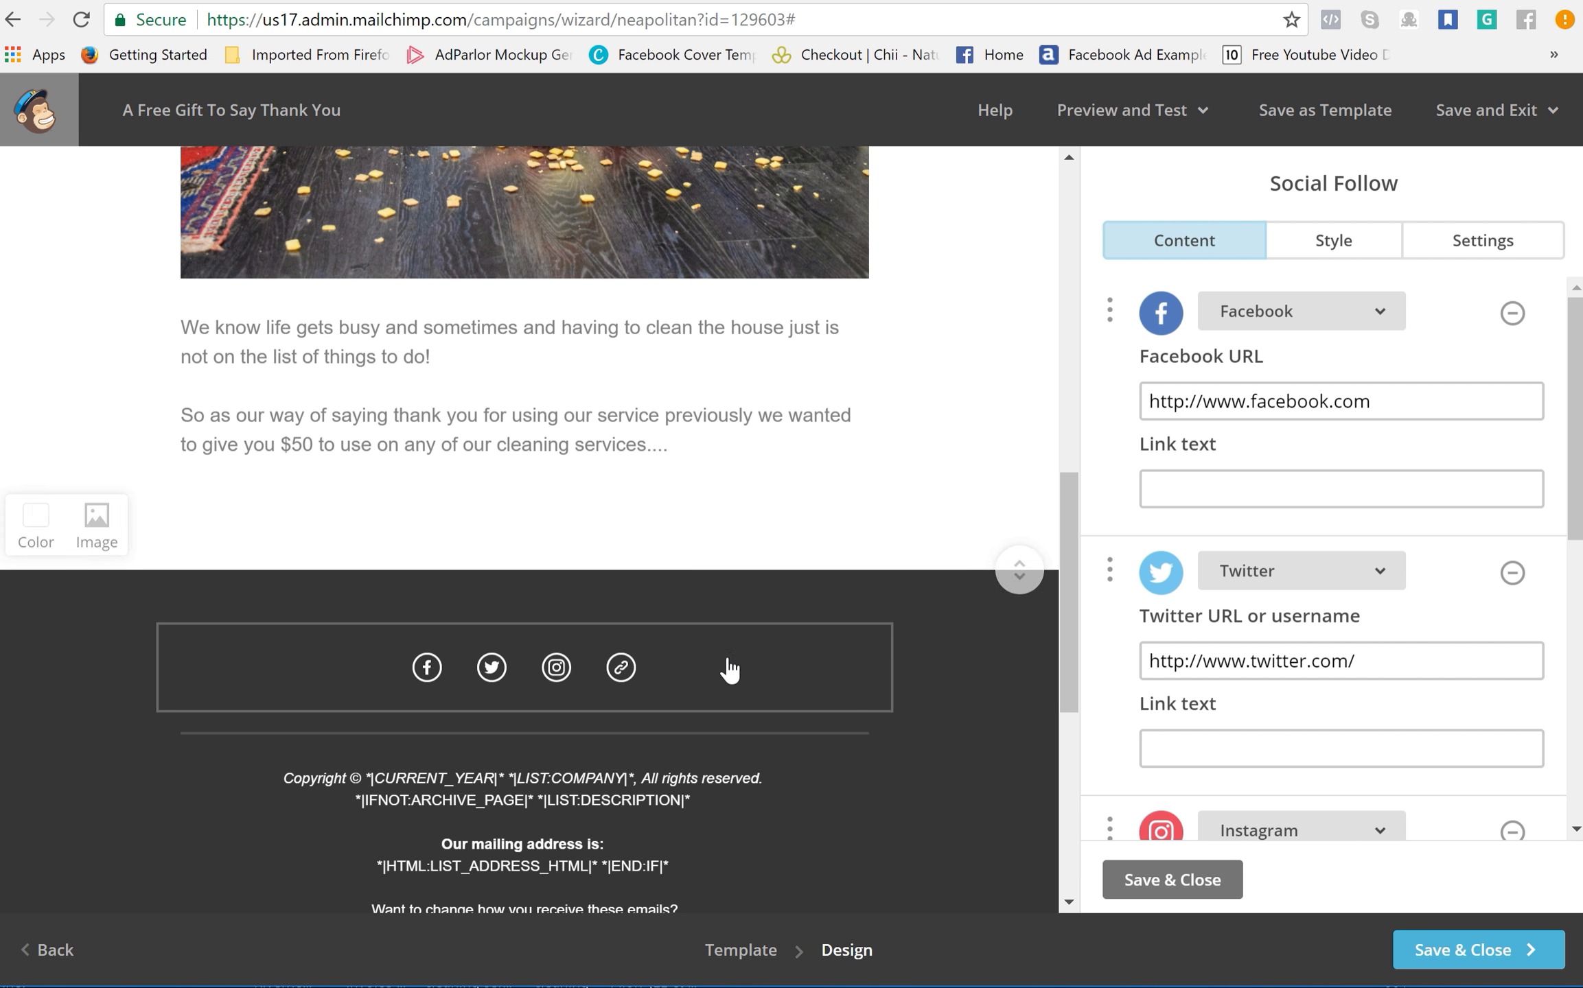
- Delete the Social Follow block with the Facebook, Twitter, Instagram and link icons from the footer
mouse_move(733, 666)
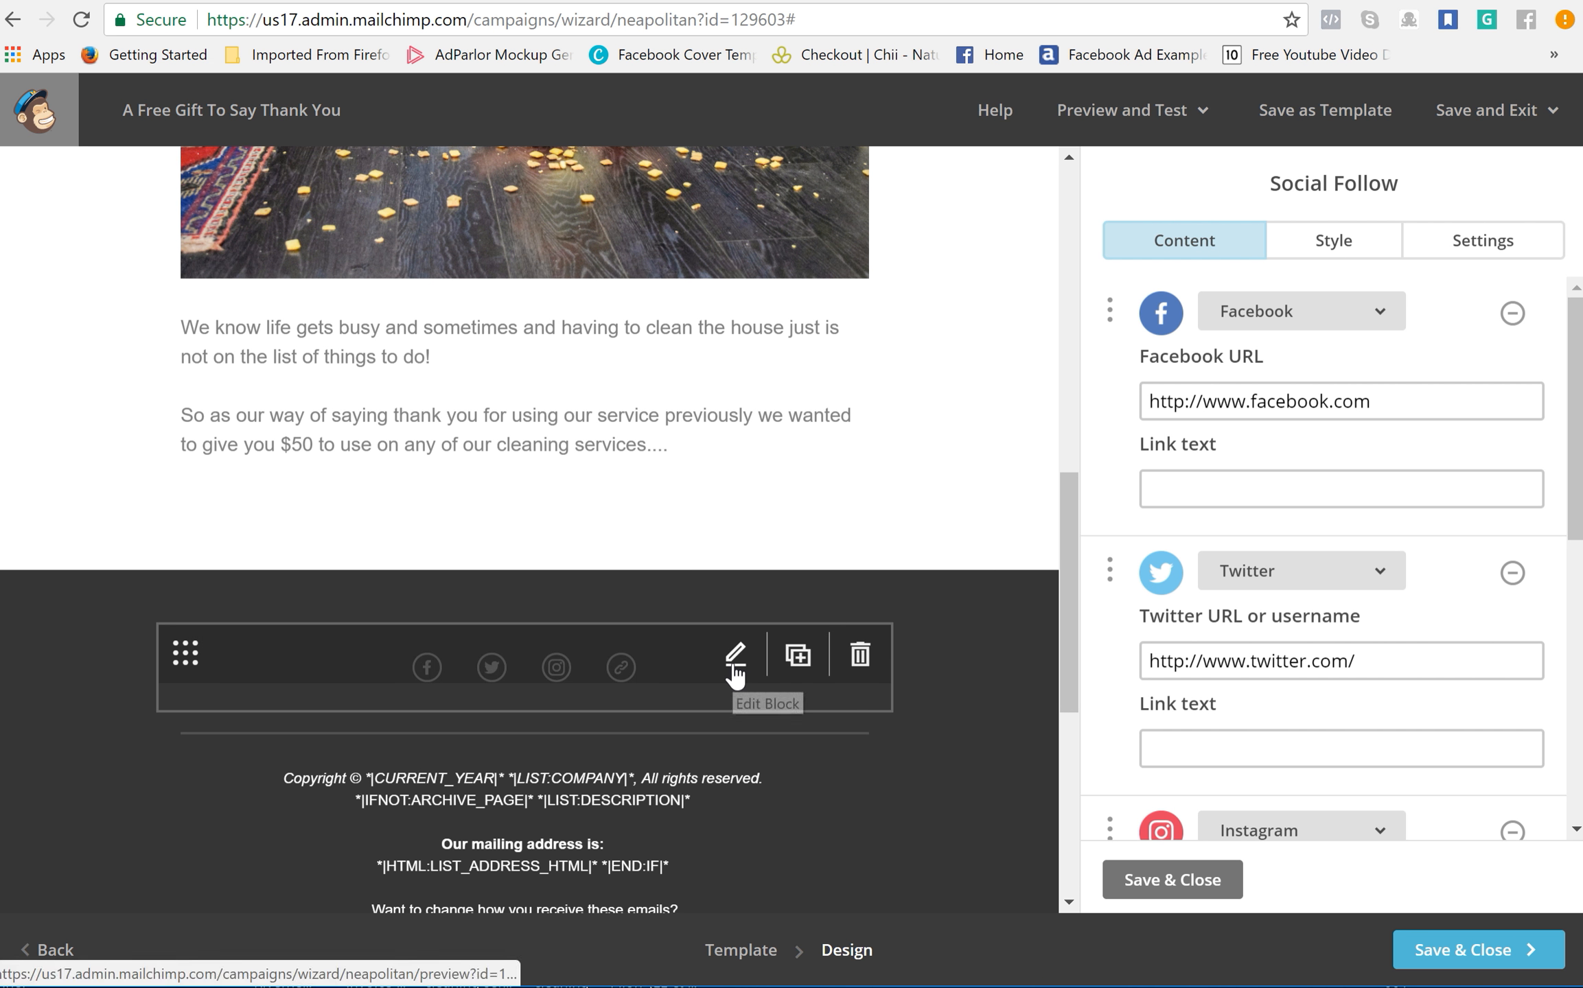
left_click(859, 654)
left_click(538, 640)
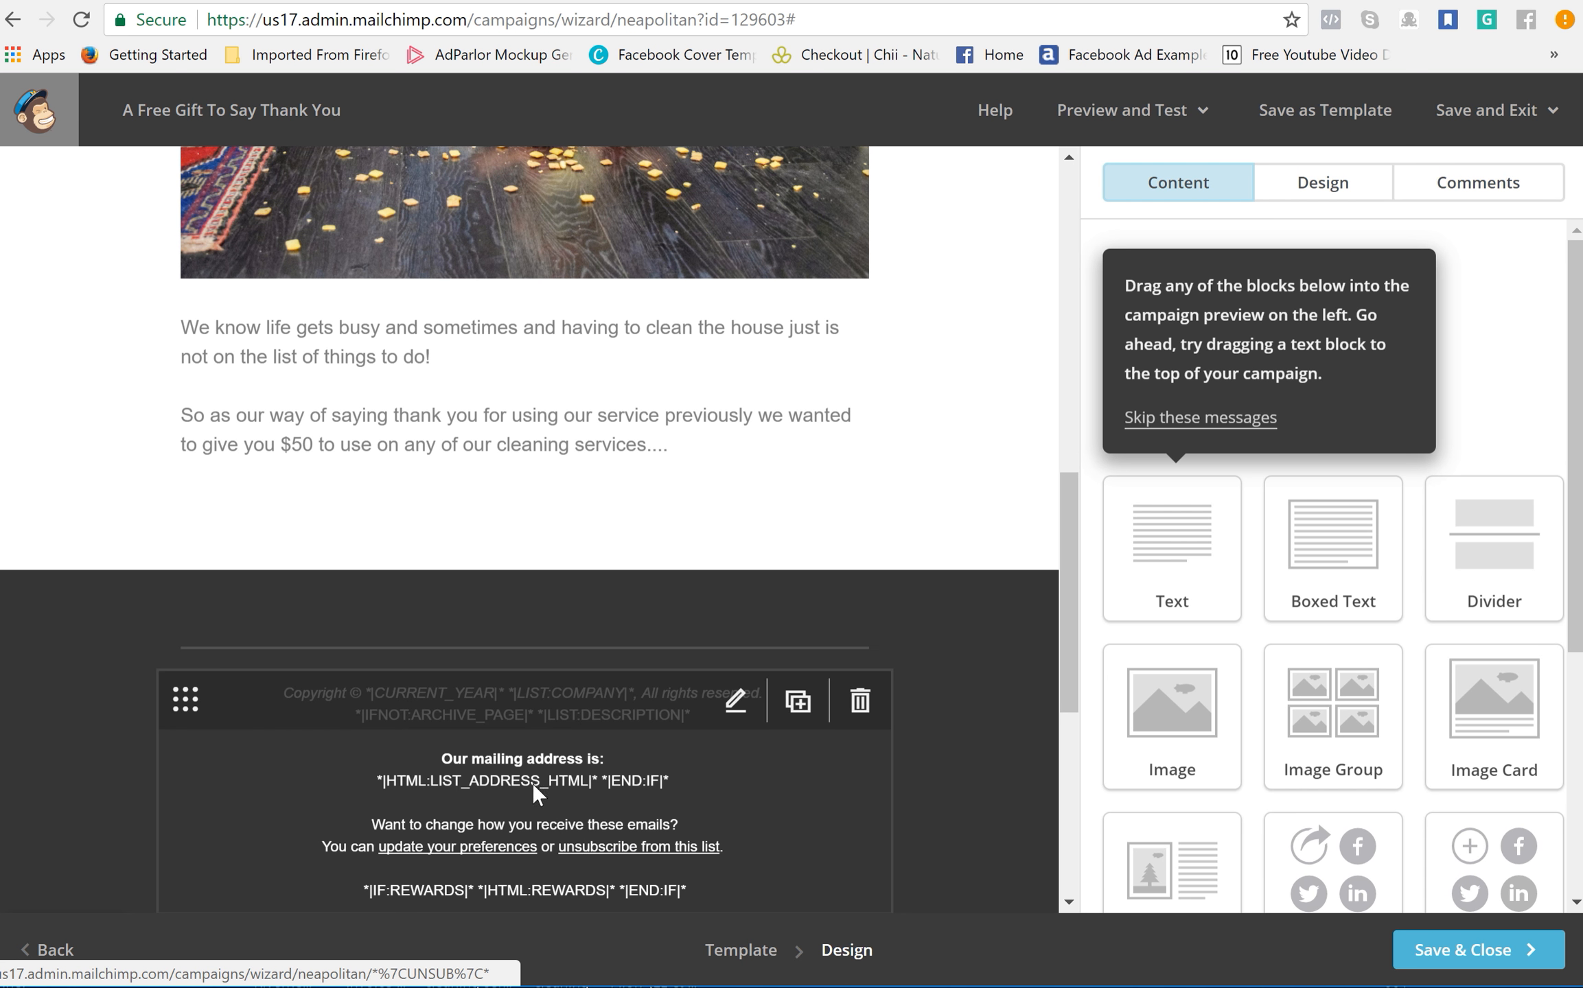
- Make both paragraphs of the body text below the photo bold and set their font size to 18
left_click(697, 453)
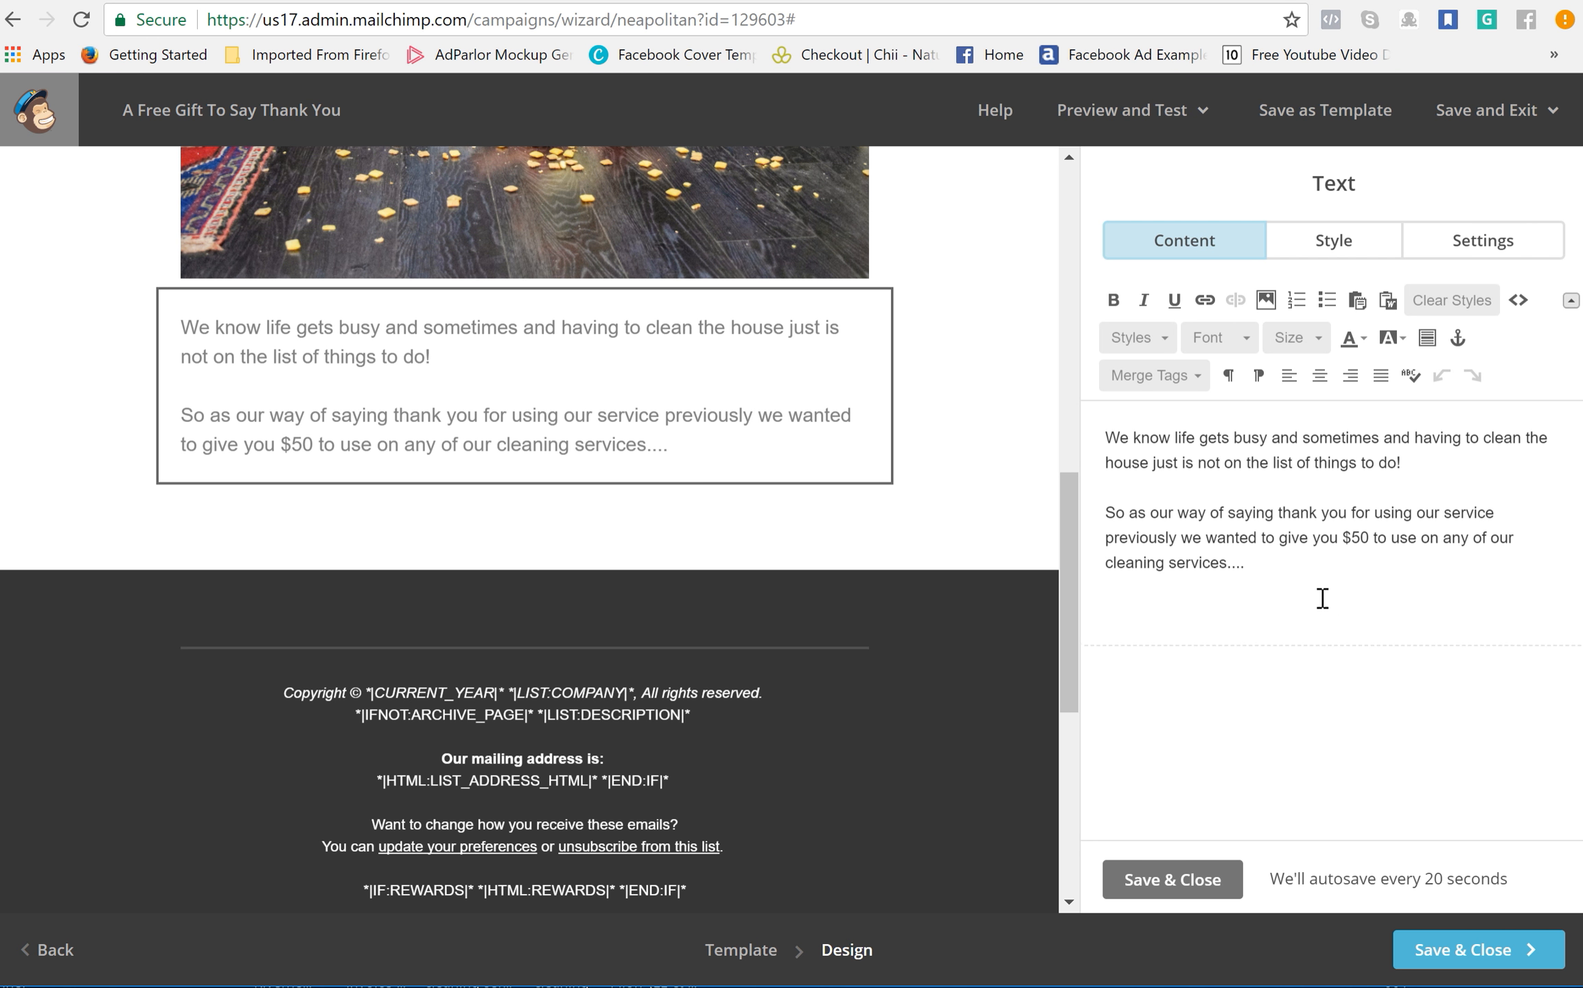
left_click_drag(1294, 578, 1092, 367)
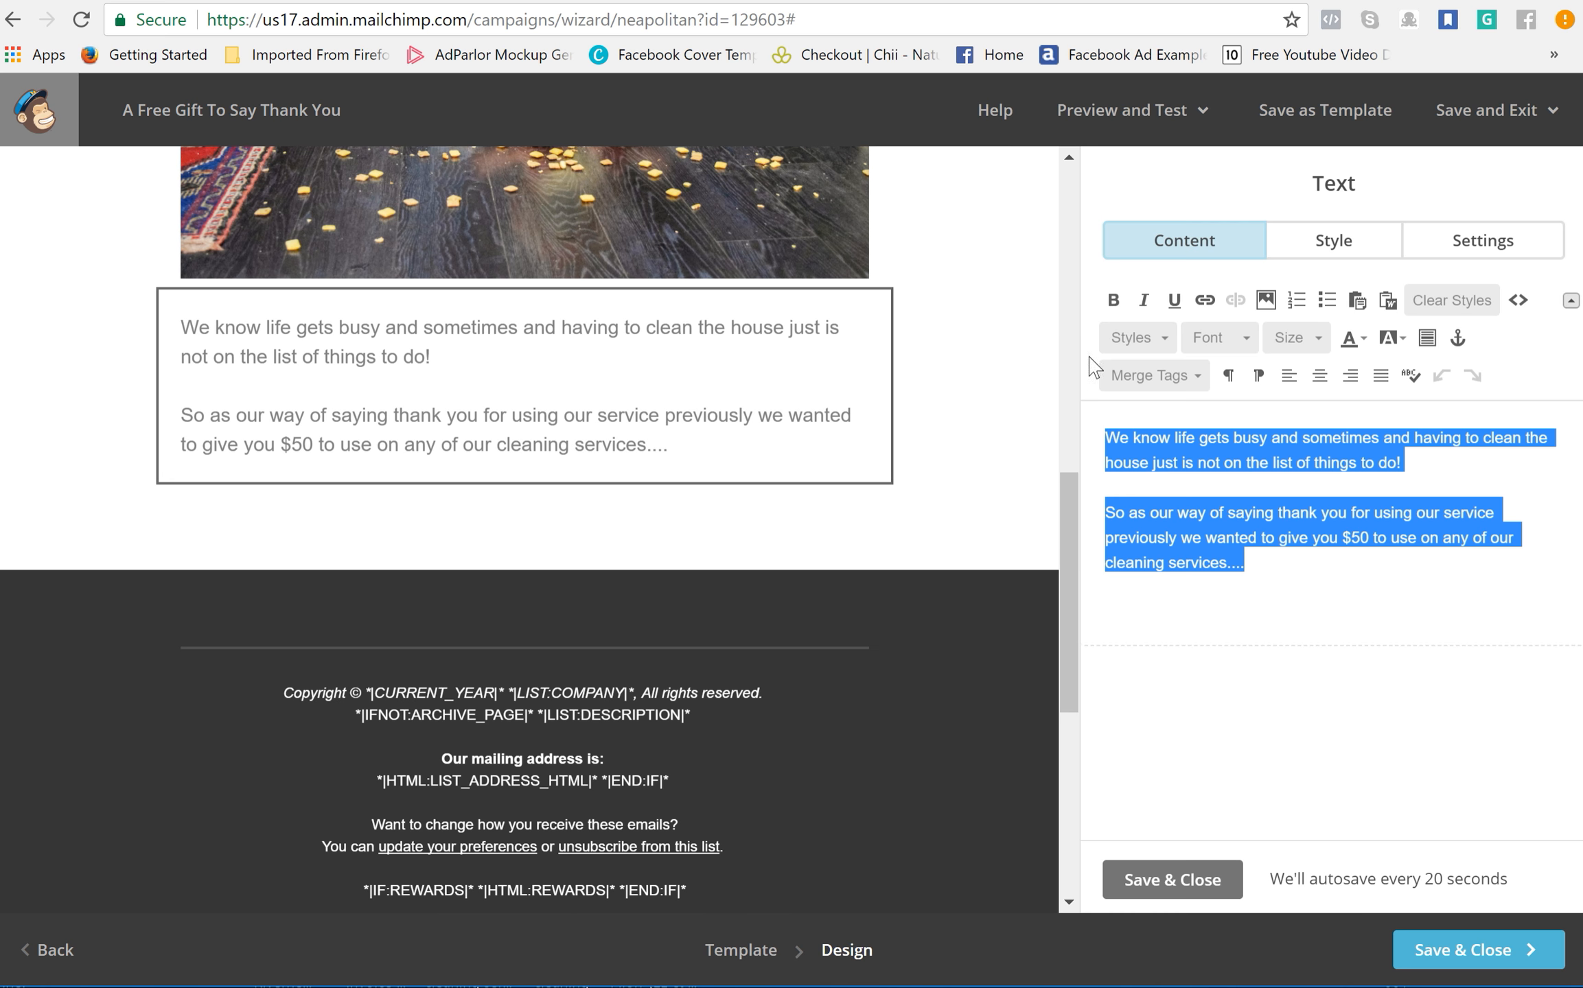
left_click(1113, 300)
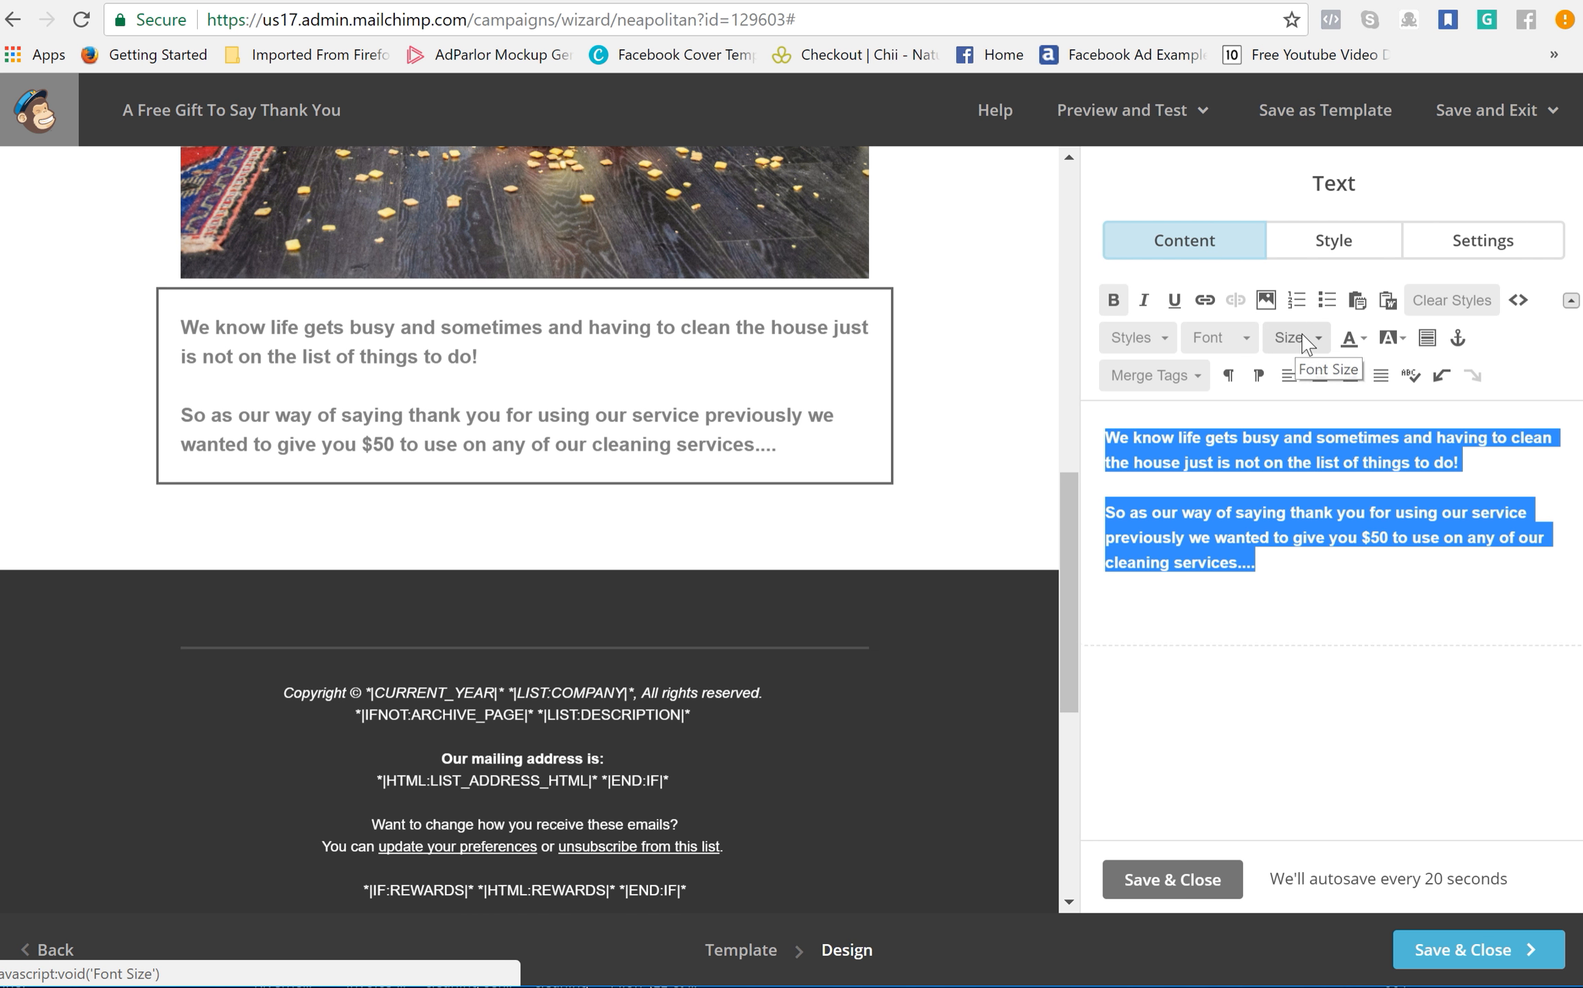
left_click(1278, 339)
left_click(1286, 466)
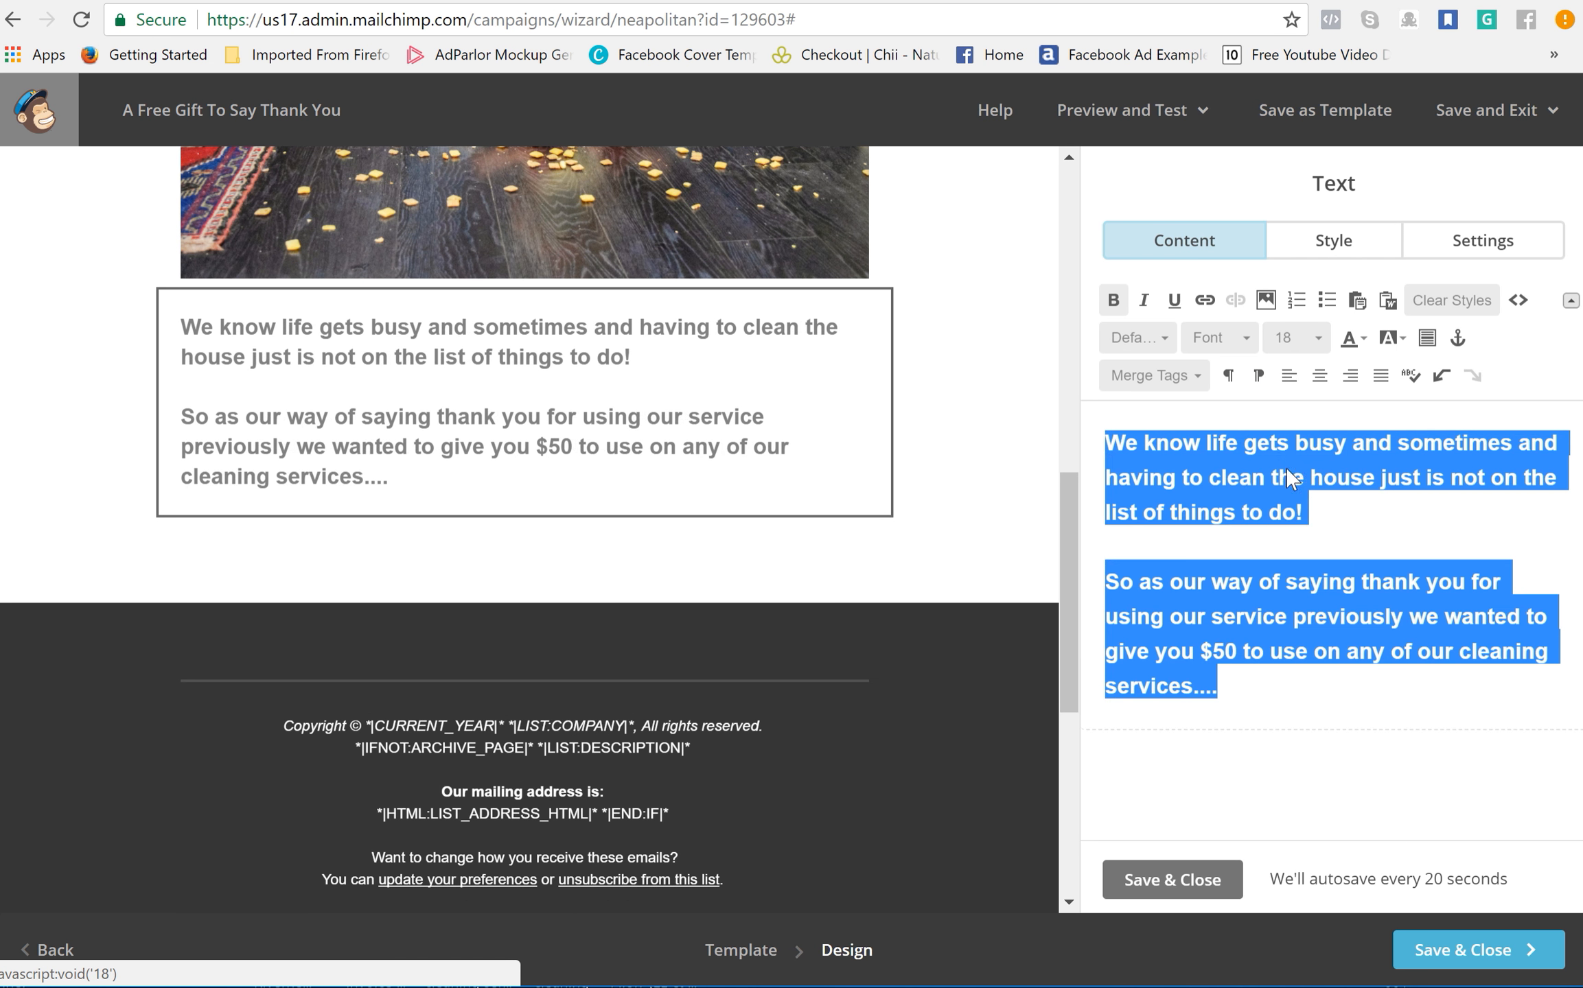
- Start a new line two lines below the body text with "Call Us Now To GEt This Offer And"
left_click(1294, 703)
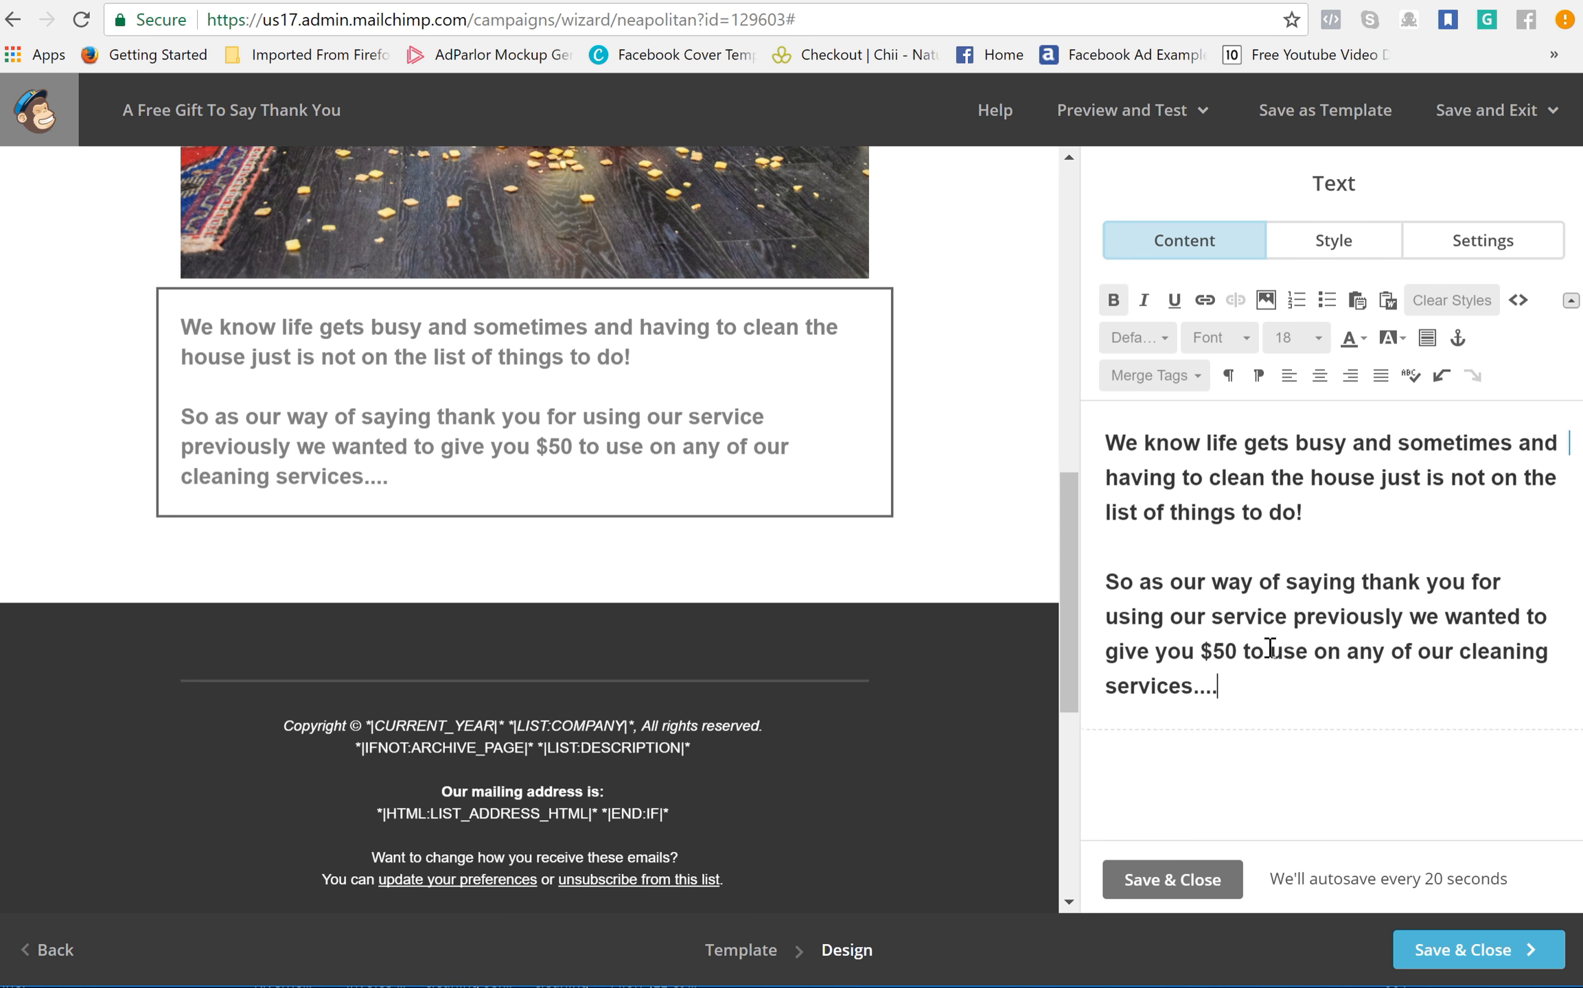
key("Return")
key("Return")
type("Ca")
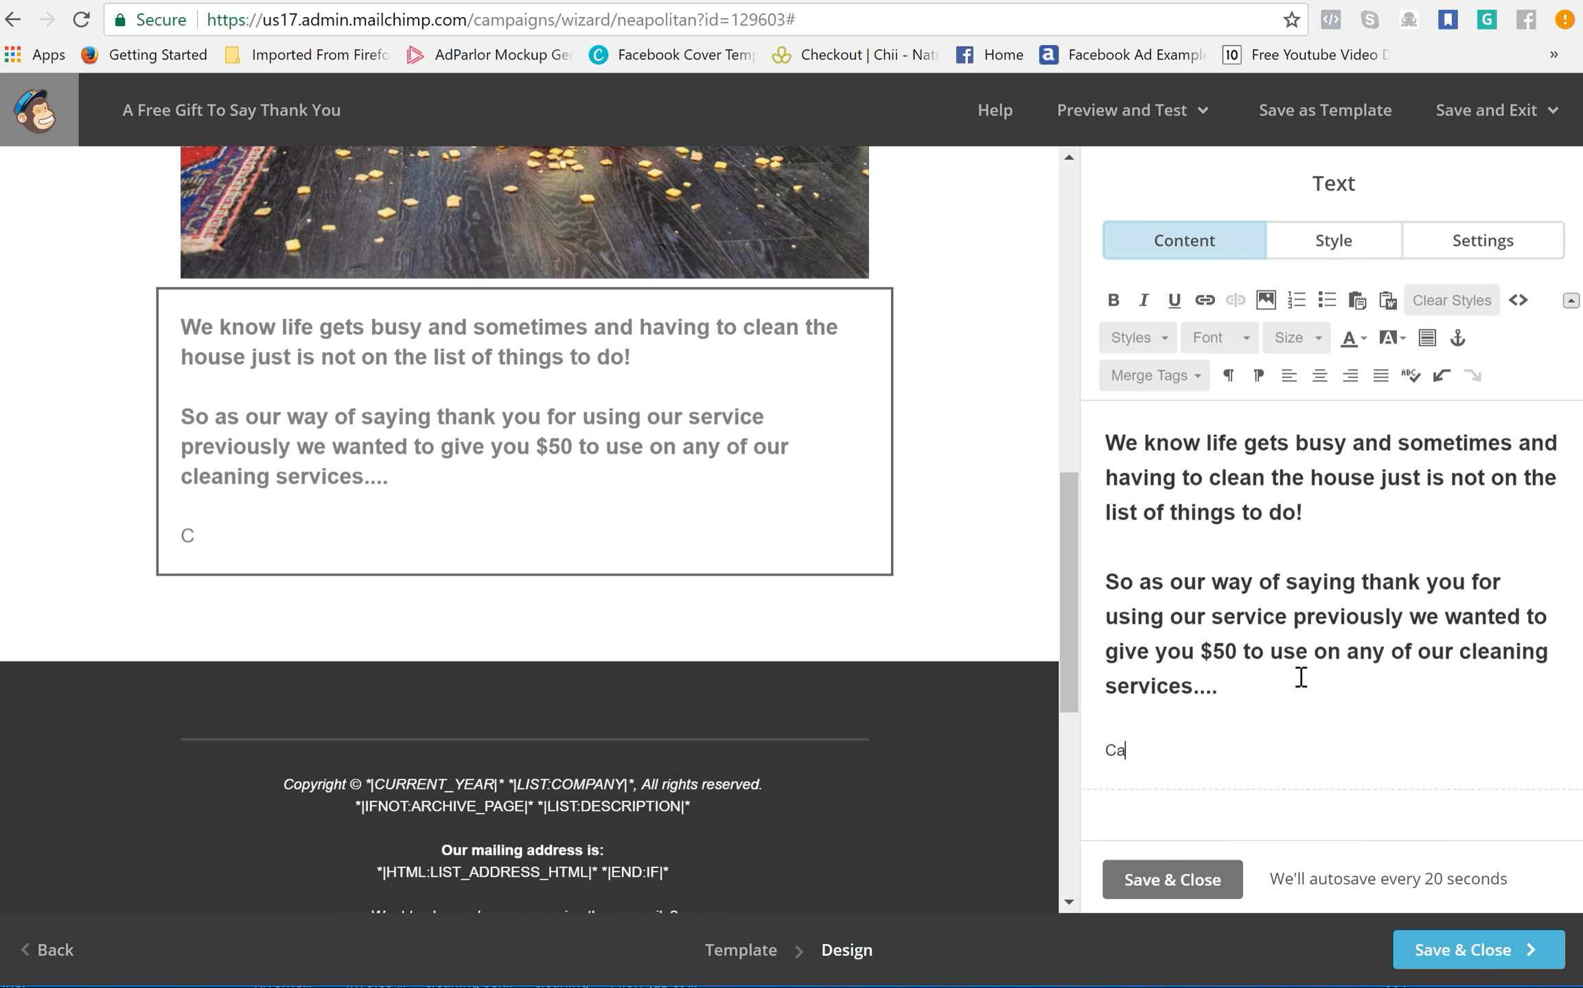
type("ll us")
key("BackSpace")
key("BackSpace")
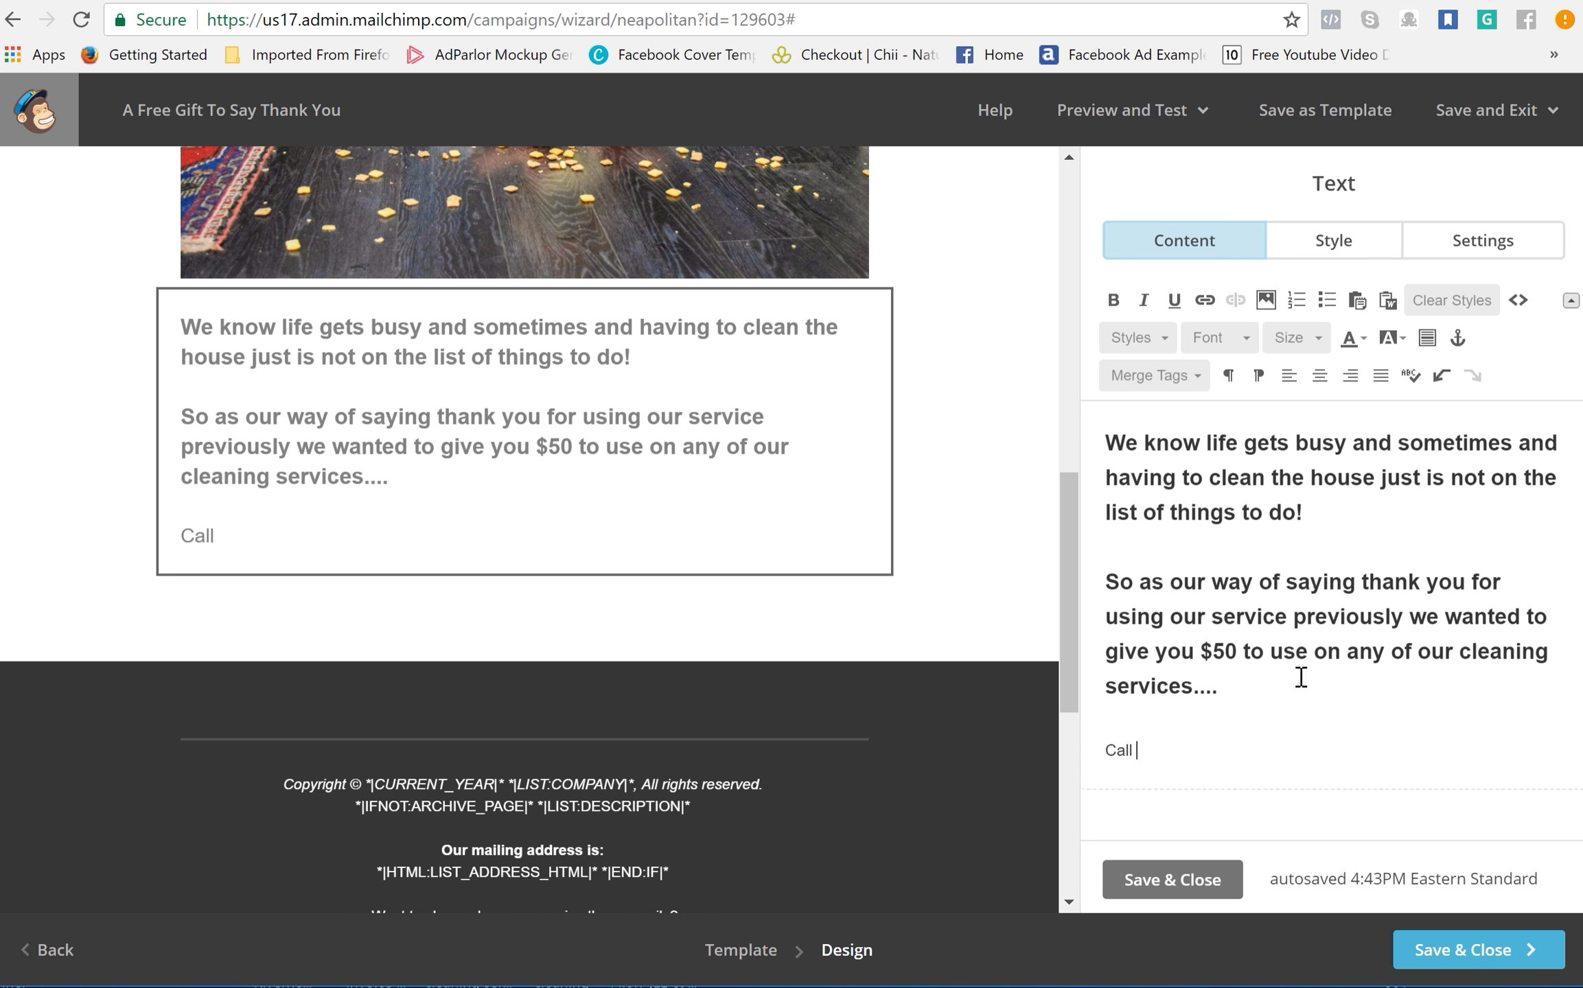
type("Us Now To GEt This Of")
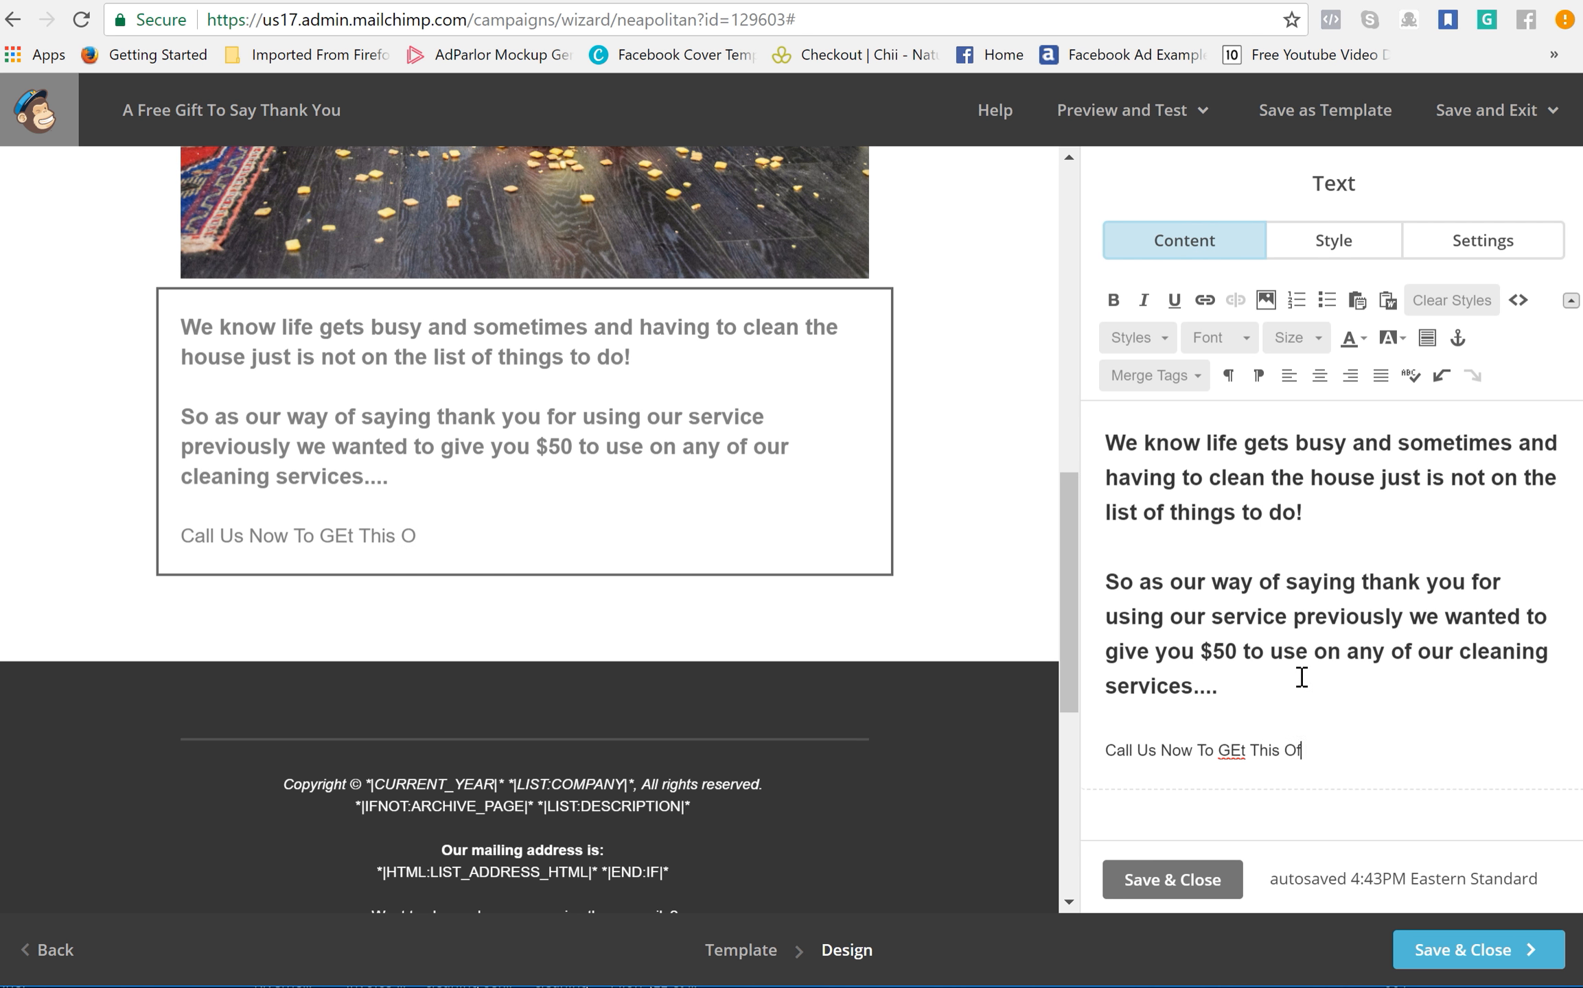
type("fer And Let")
- Finish the call-to-action line with "Let Us Take Teh cleaning Off your List"
key("BackSpace")
key("BackSpace")
type("Let Us")
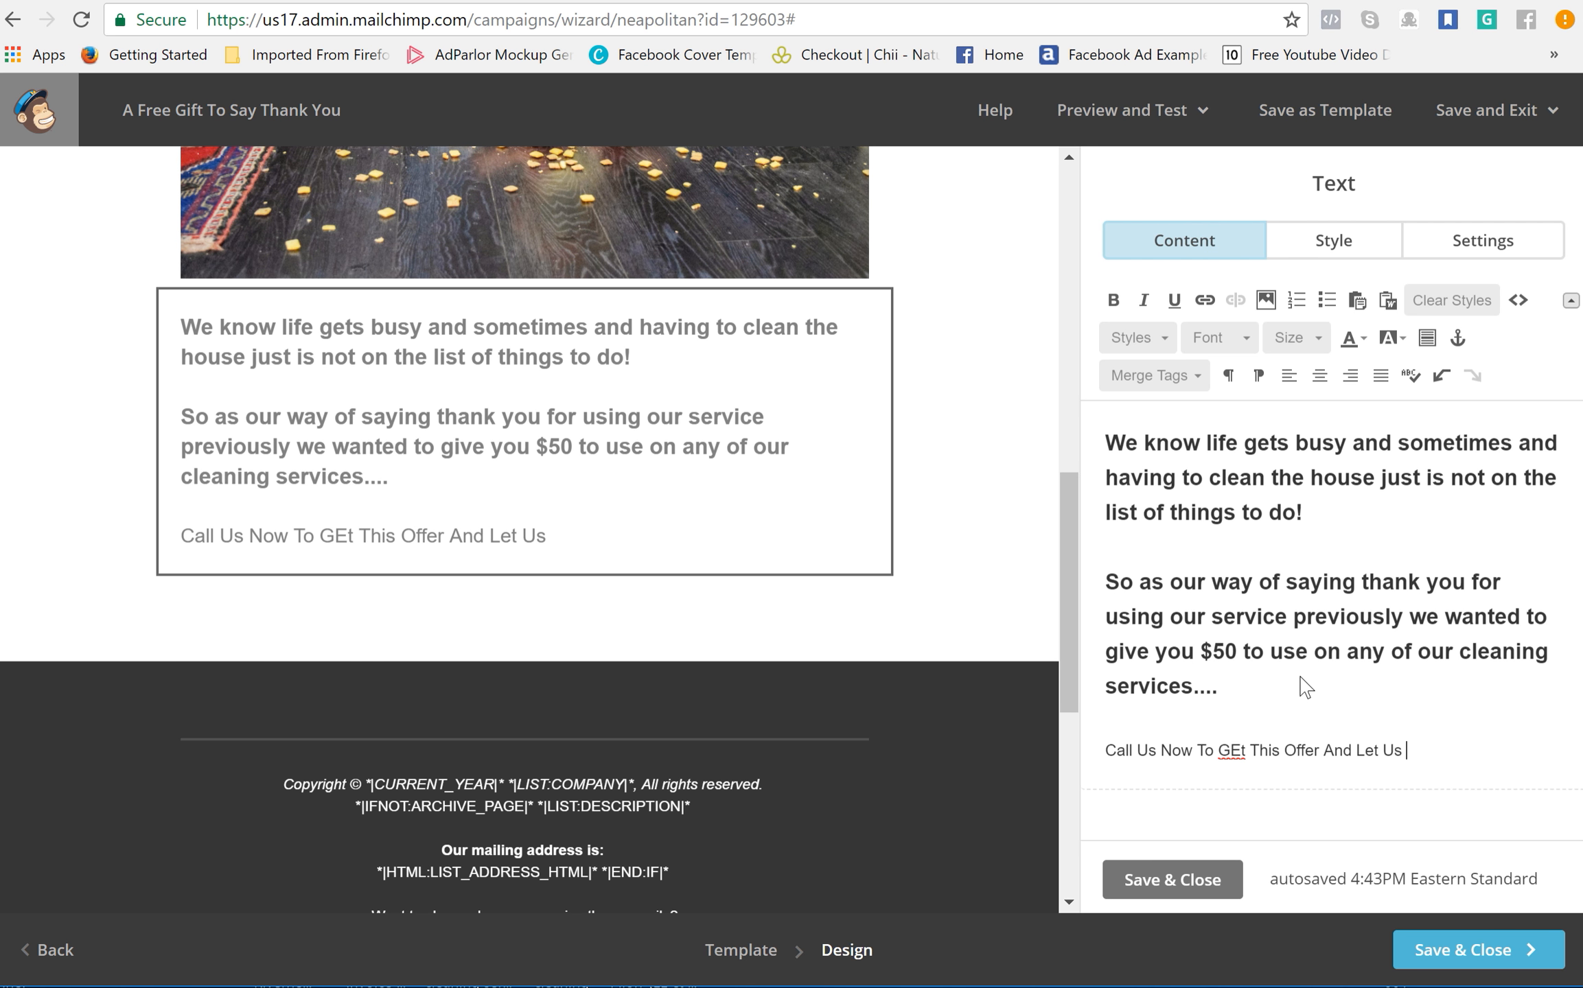
type(" Taek")
key("BackSpace")
key("BackSpace")
key("BackSpace")
type("ke Teh cleaning ")
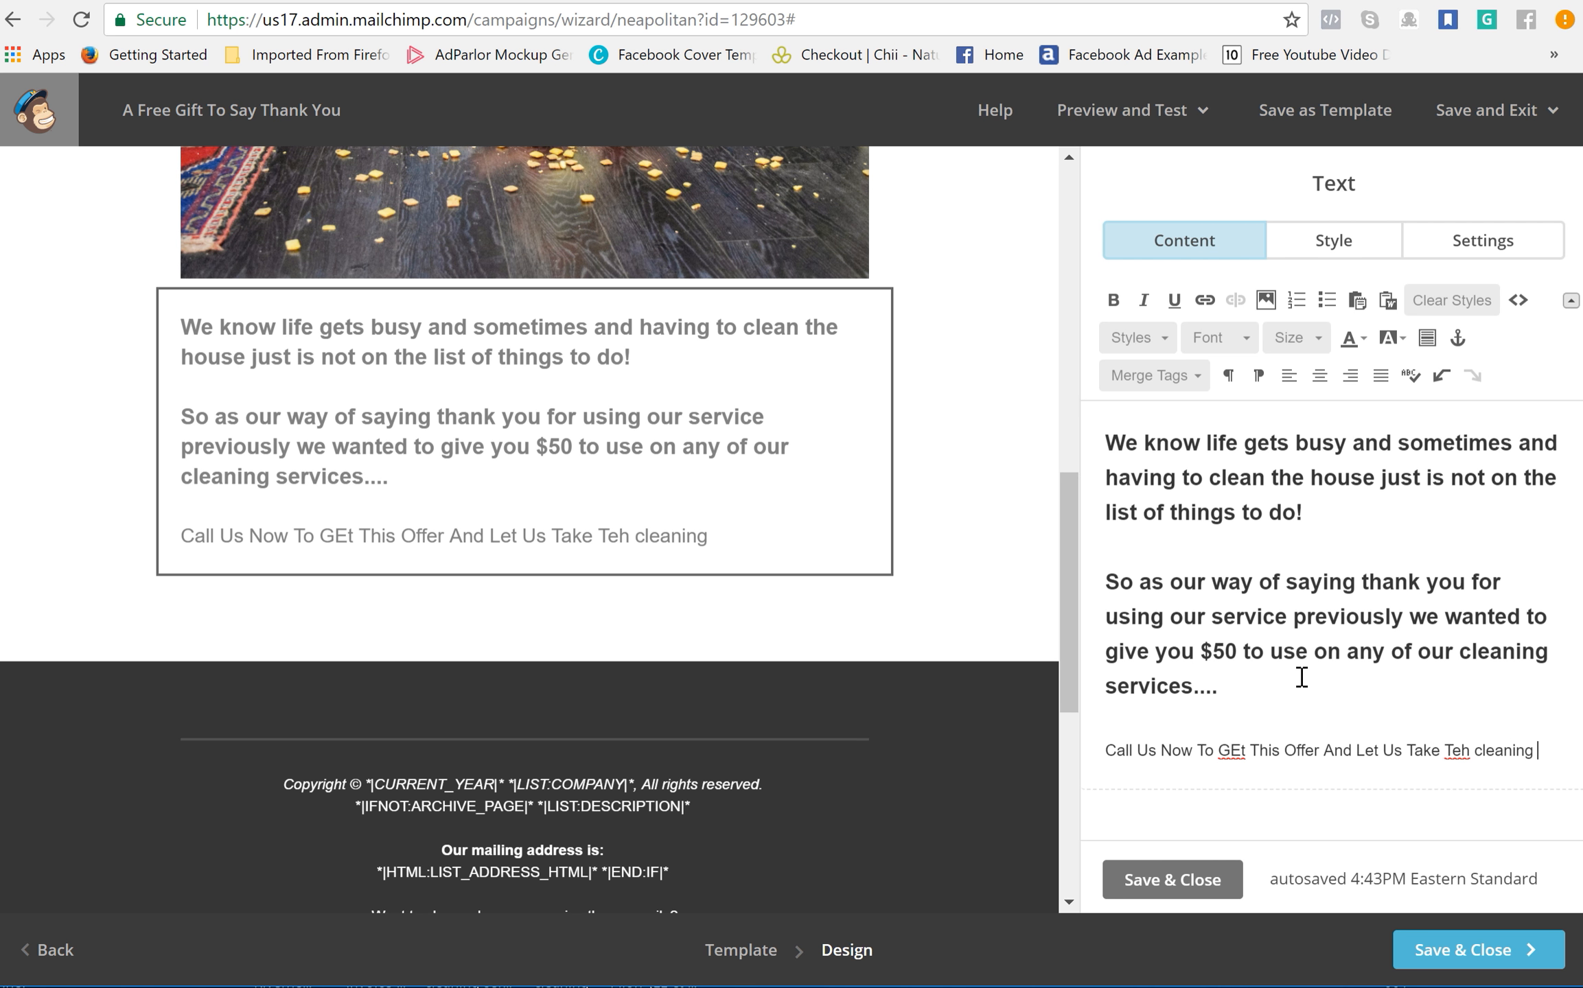
type("Off your List")
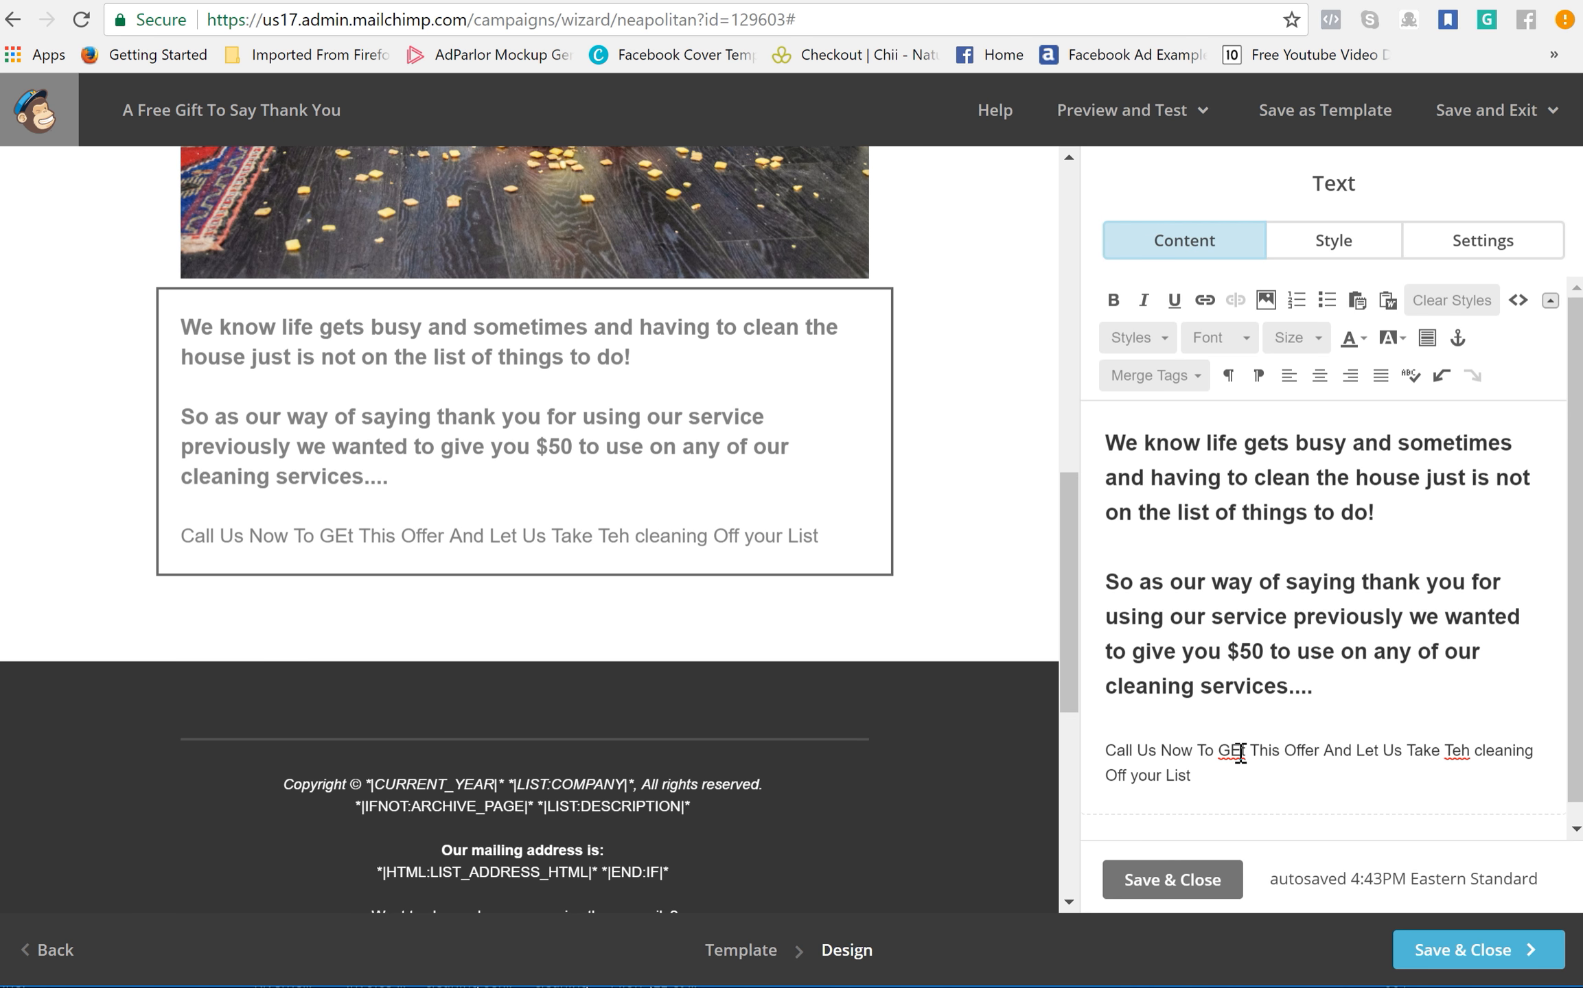
- Correct "GEt" to "Get", "Teh" to "The" and "cleaning" to "Cleaning" in the call-to-action line
key("BackSpace")
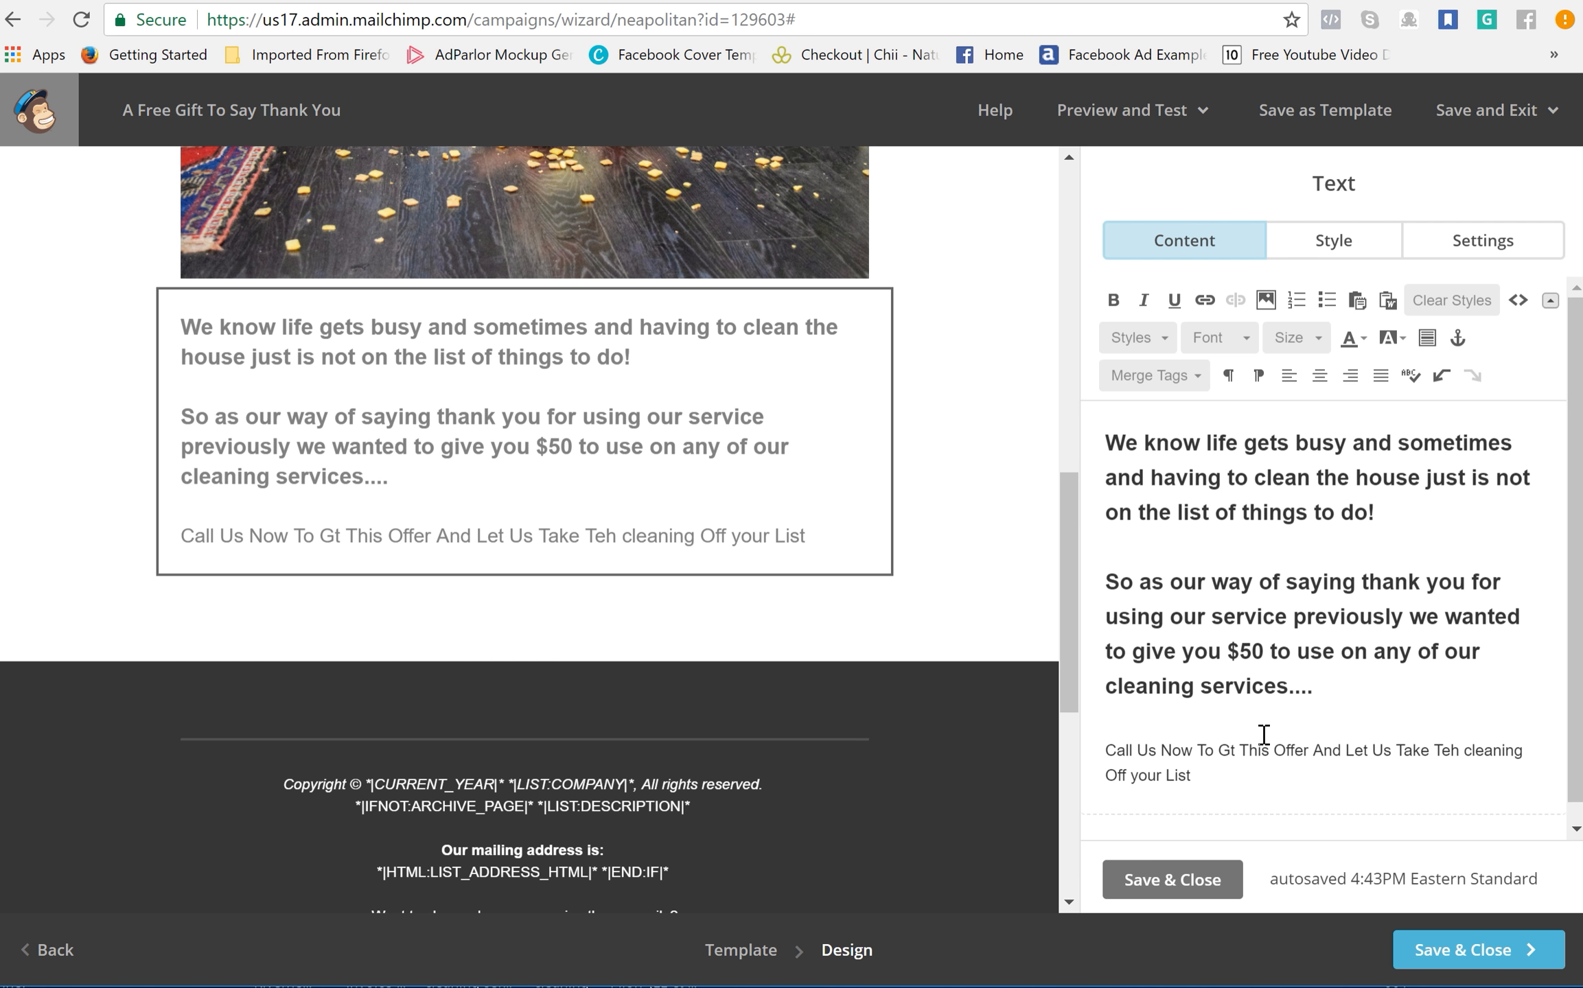
type("e")
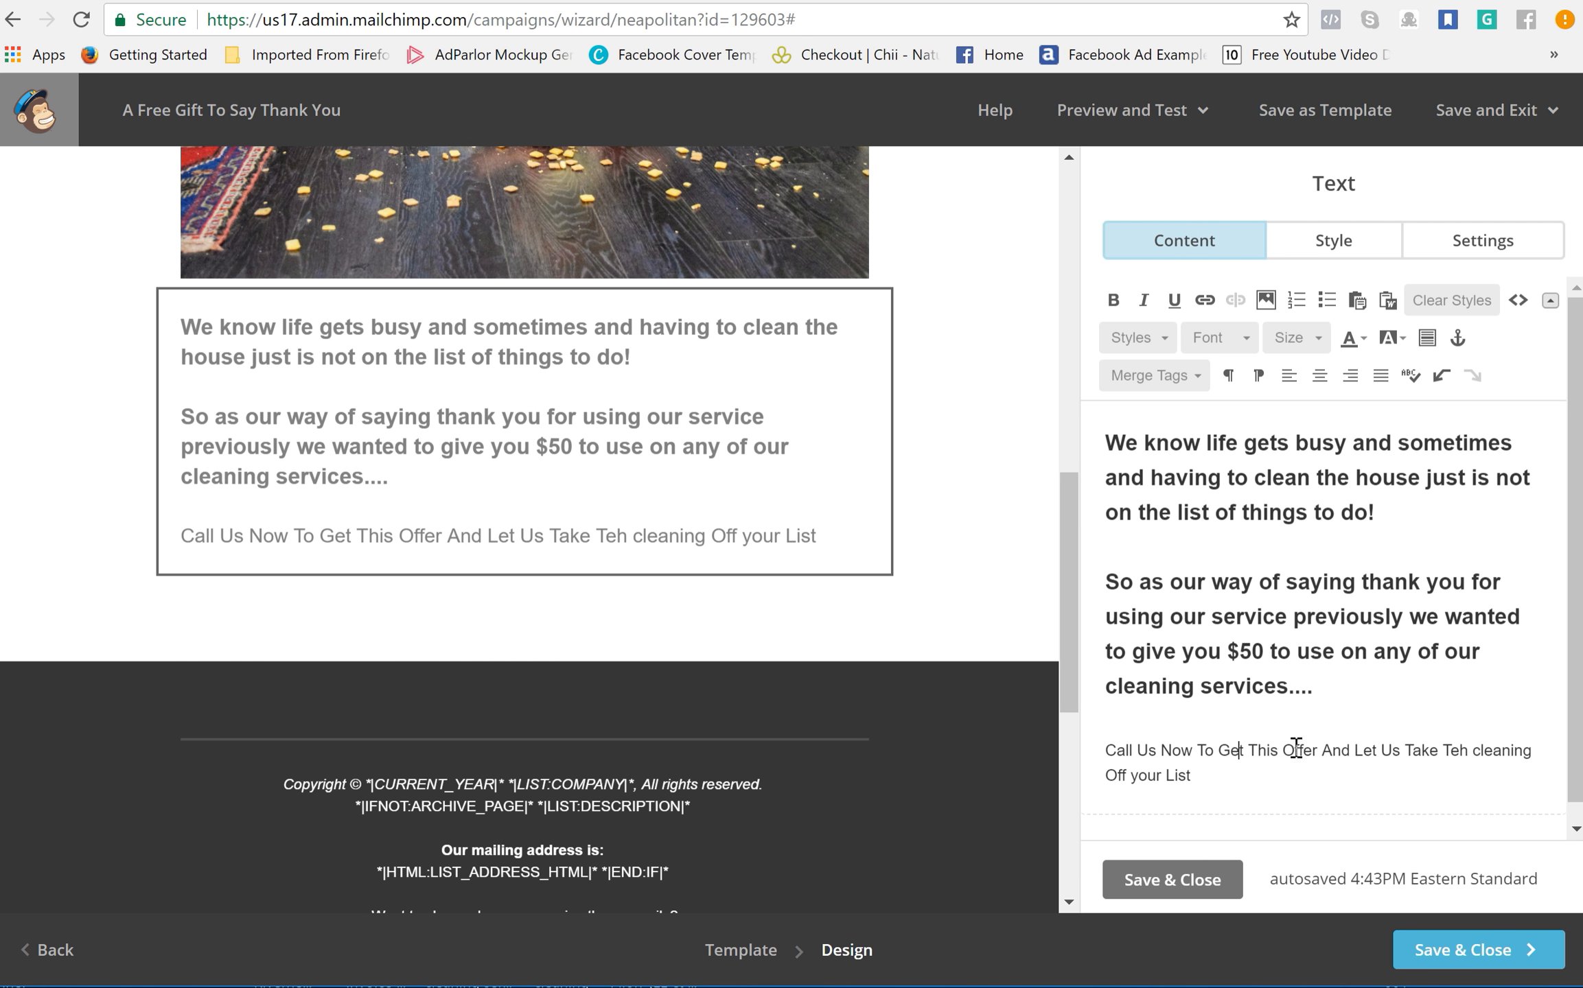
left_click(1469, 750)
key("BackSpace")
key("BackSpace")
type("he")
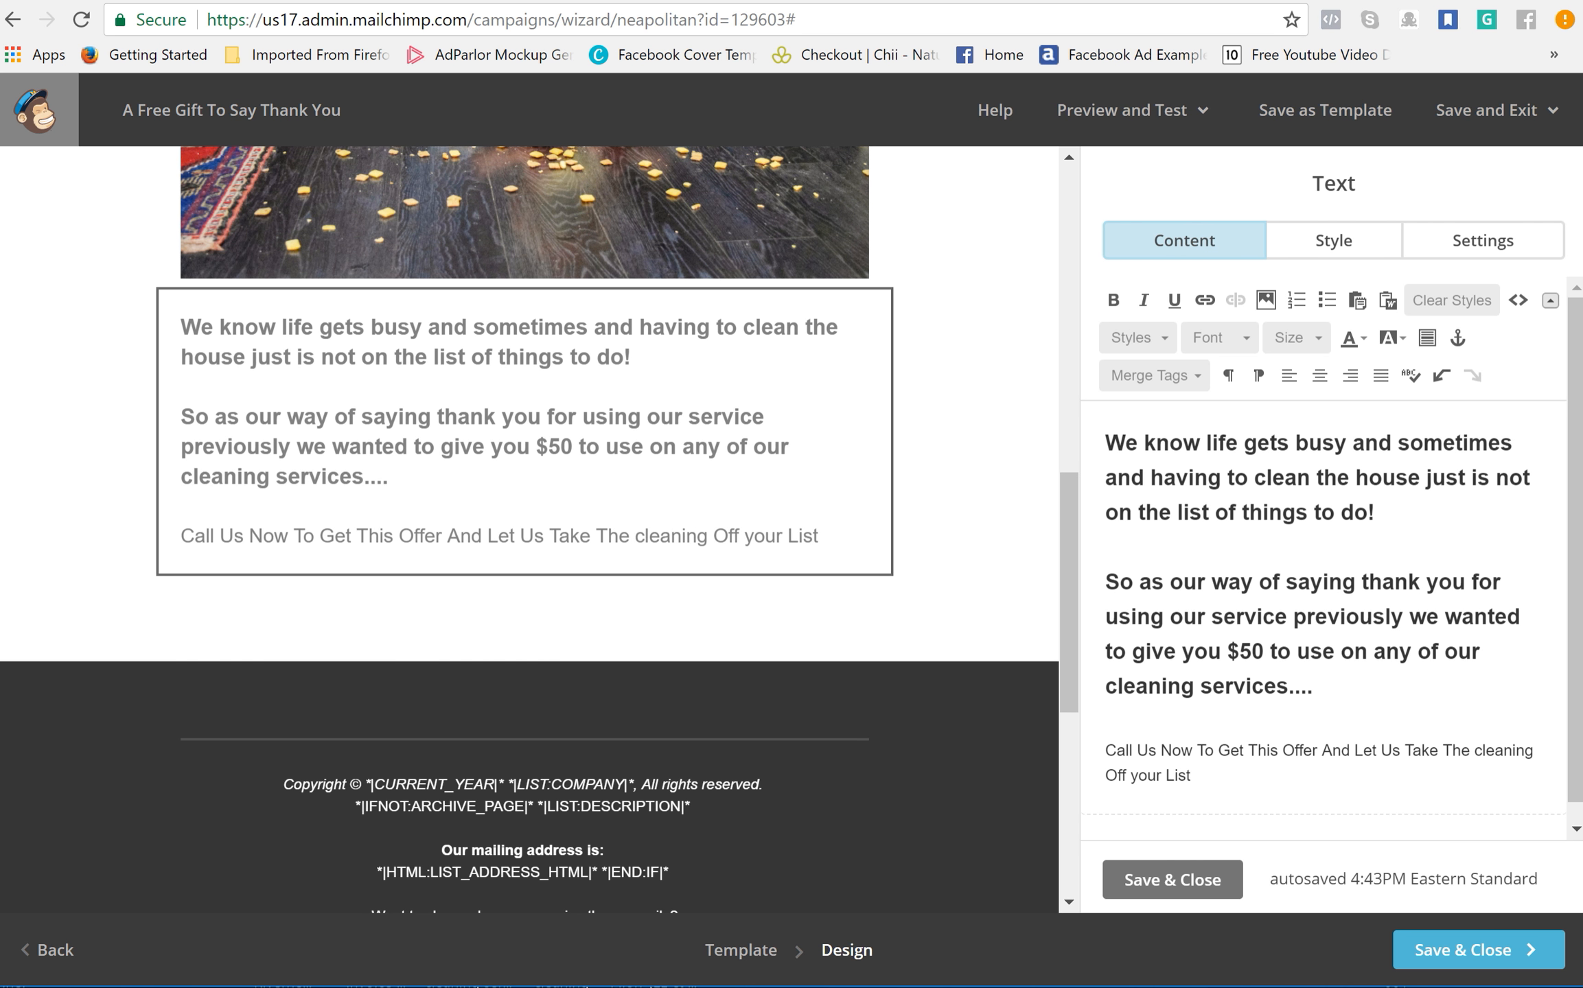
left_click(1485, 752)
key("BackSpace")
type("C")
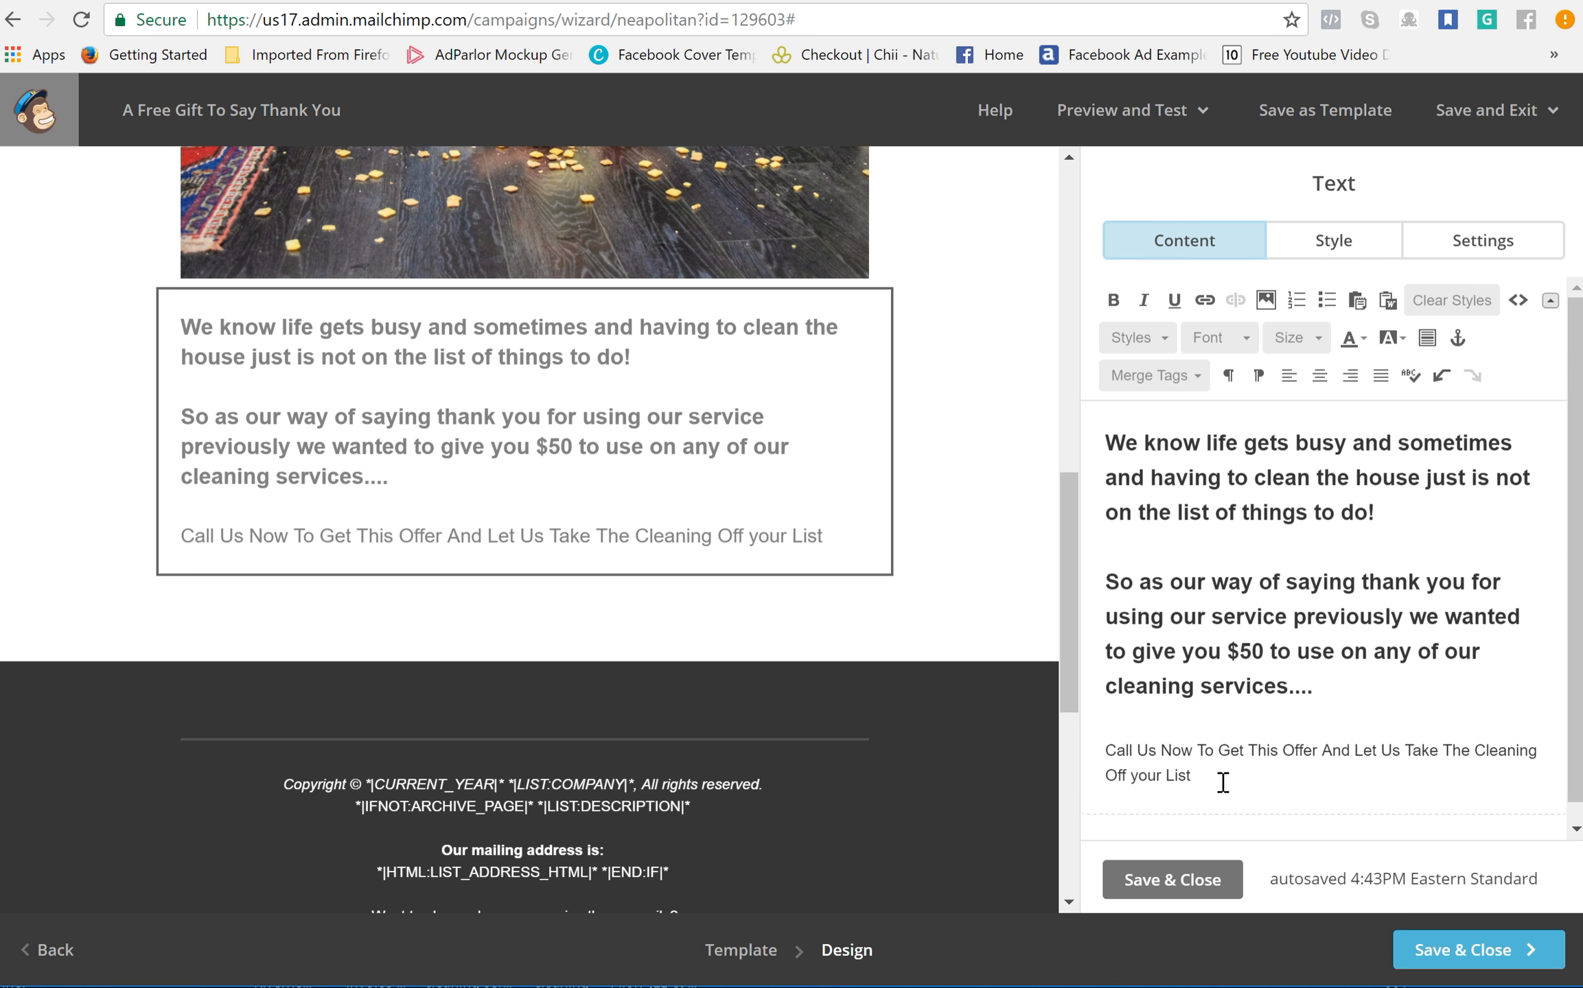
- Format the call-to-action line as bold, font size 24 and red text
left_click_drag(1193, 776, 1104, 750)
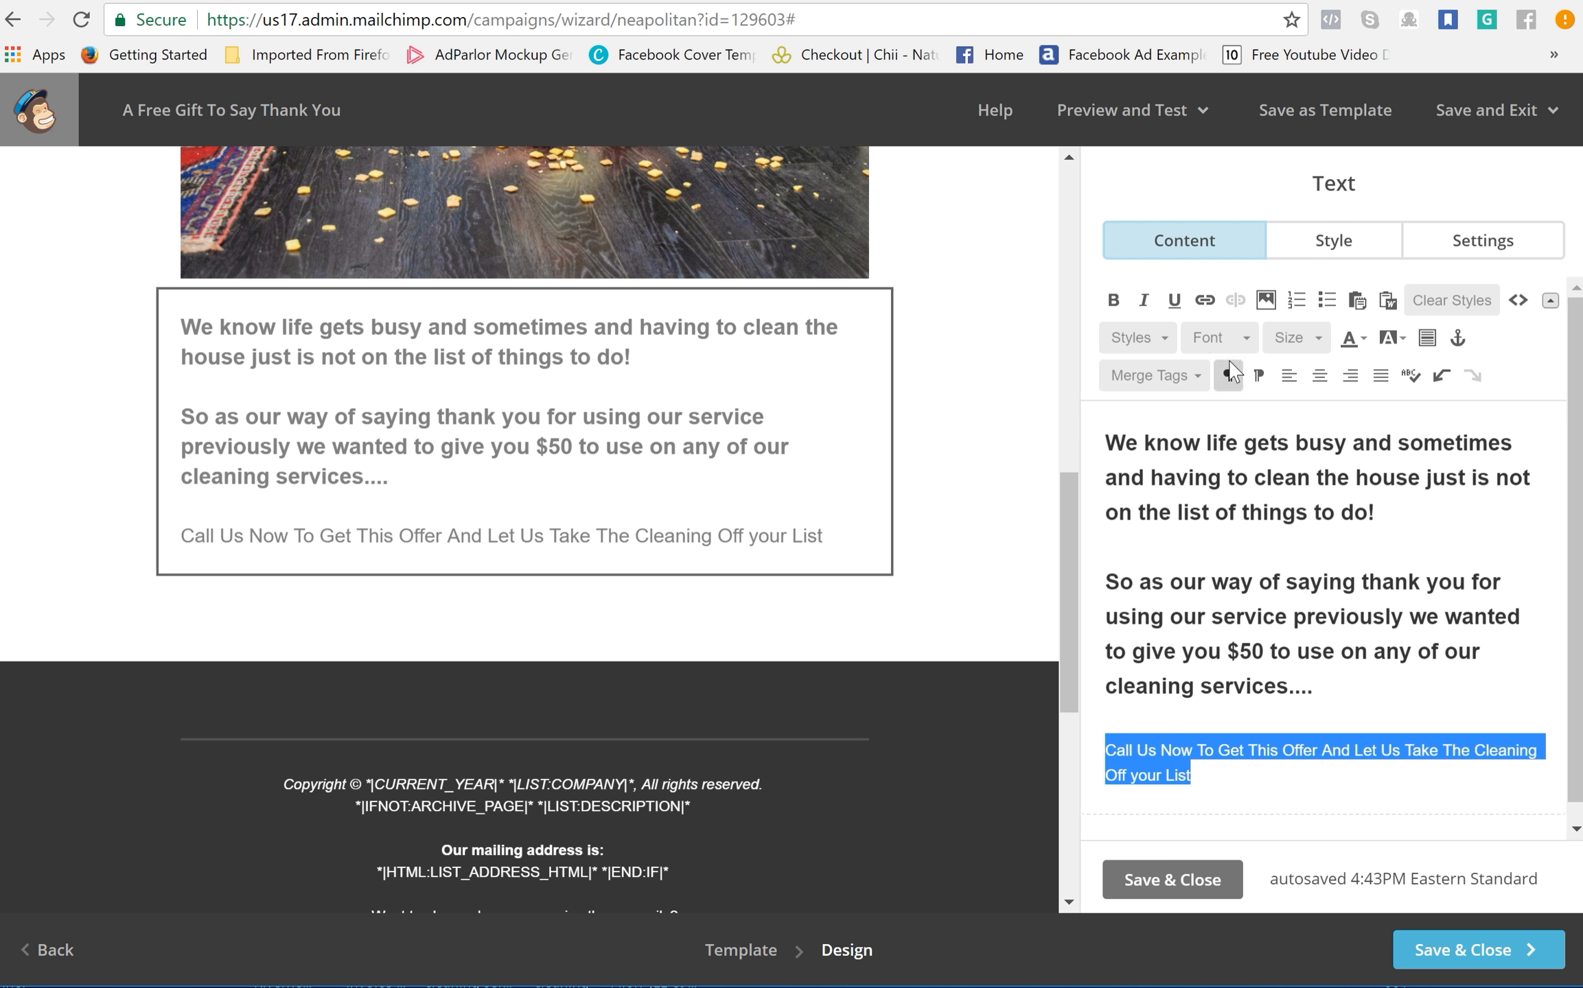
left_click(1112, 300)
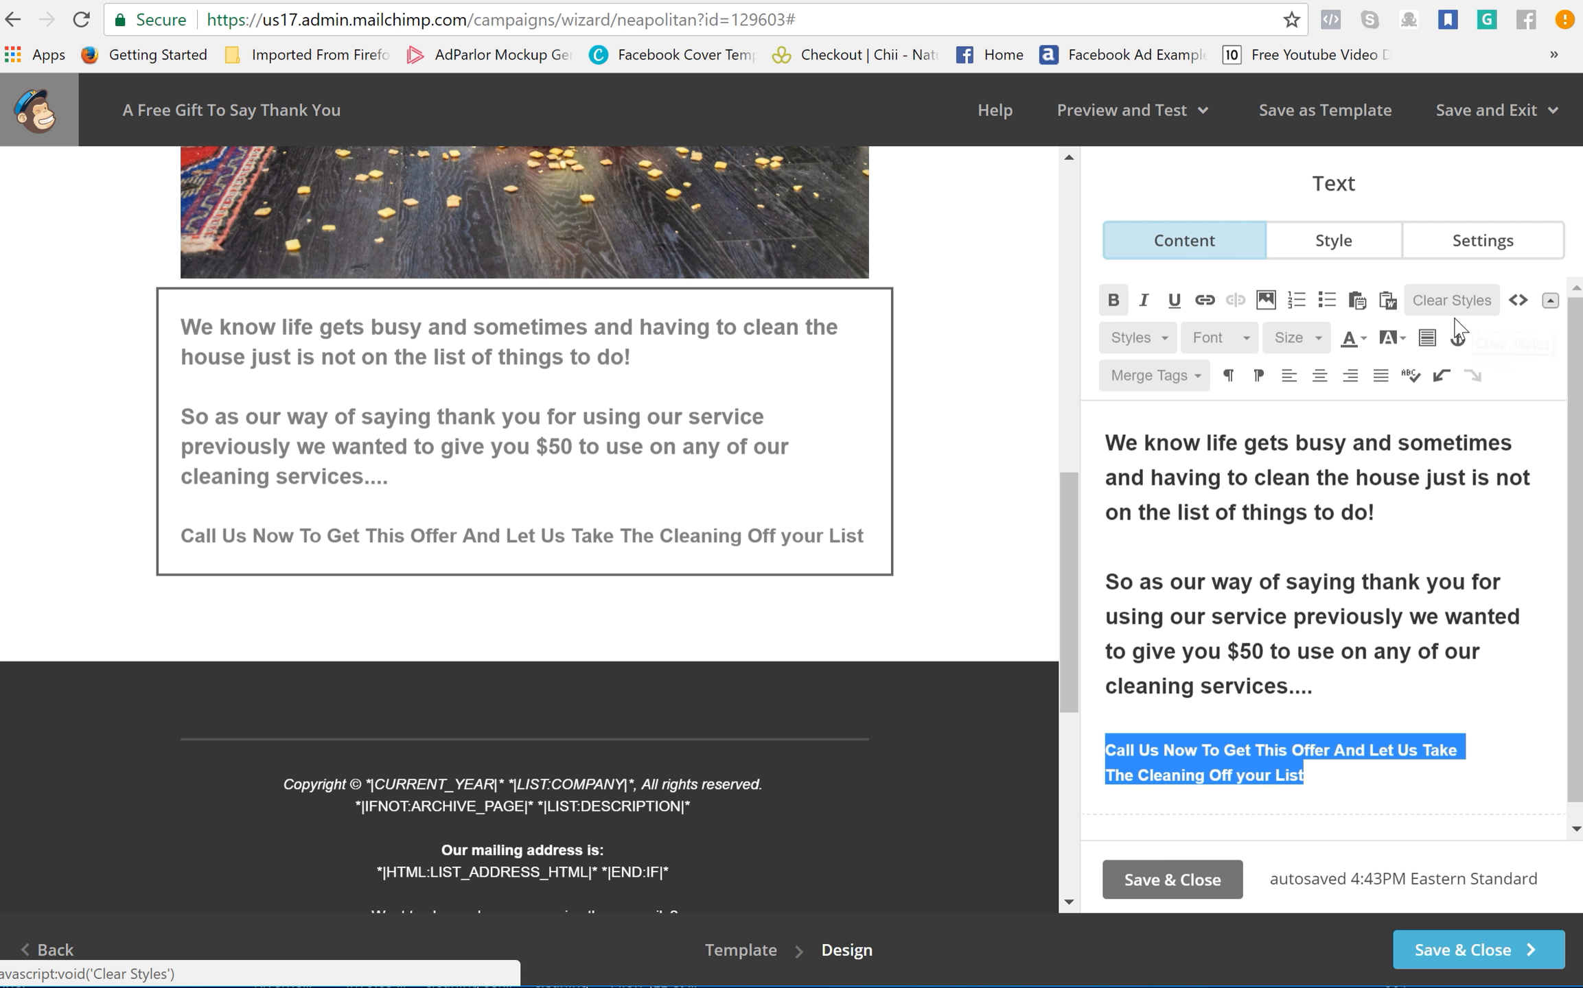
left_click(1319, 347)
left_click(1328, 505)
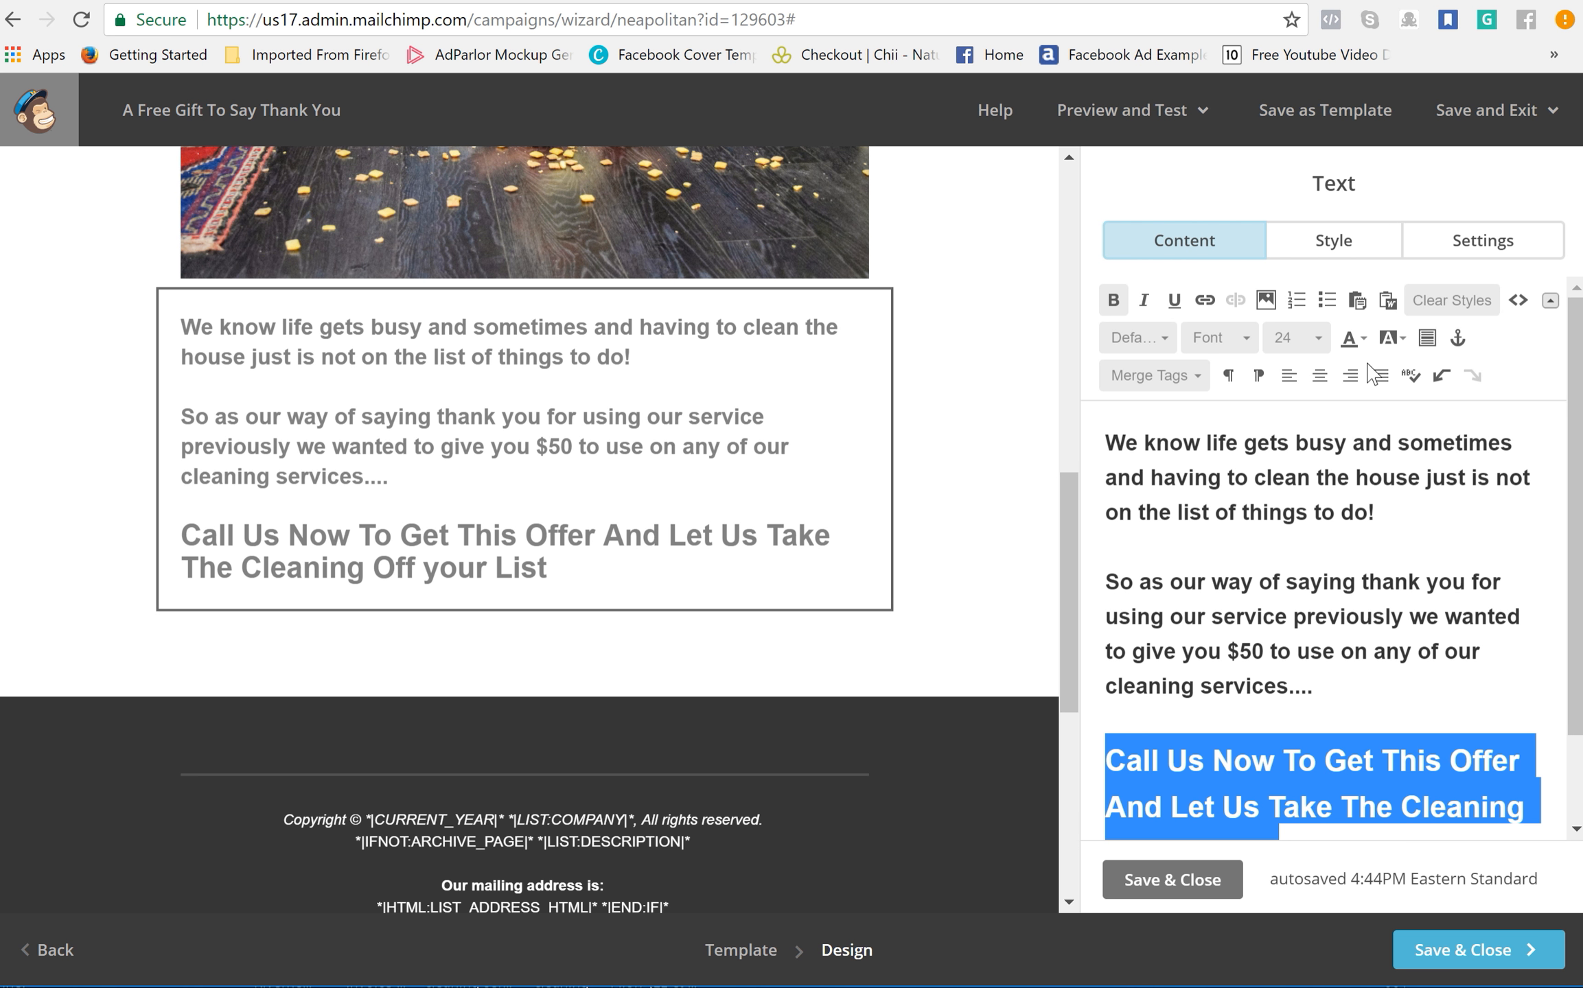
left_click(1366, 340)
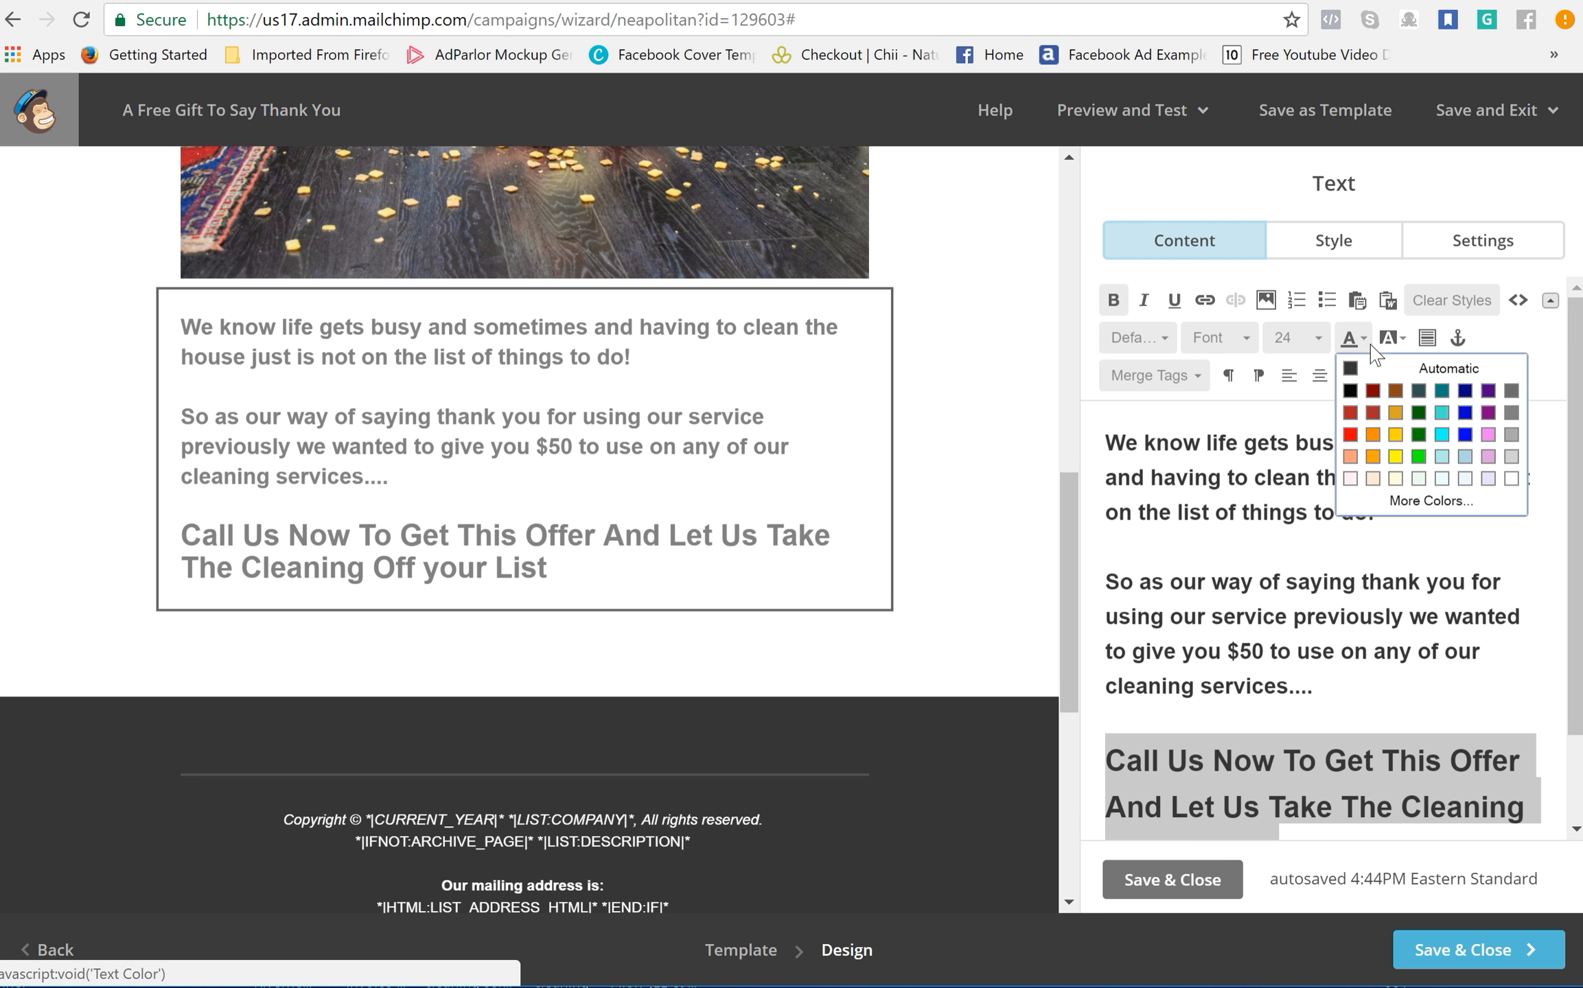
left_click(1351, 434)
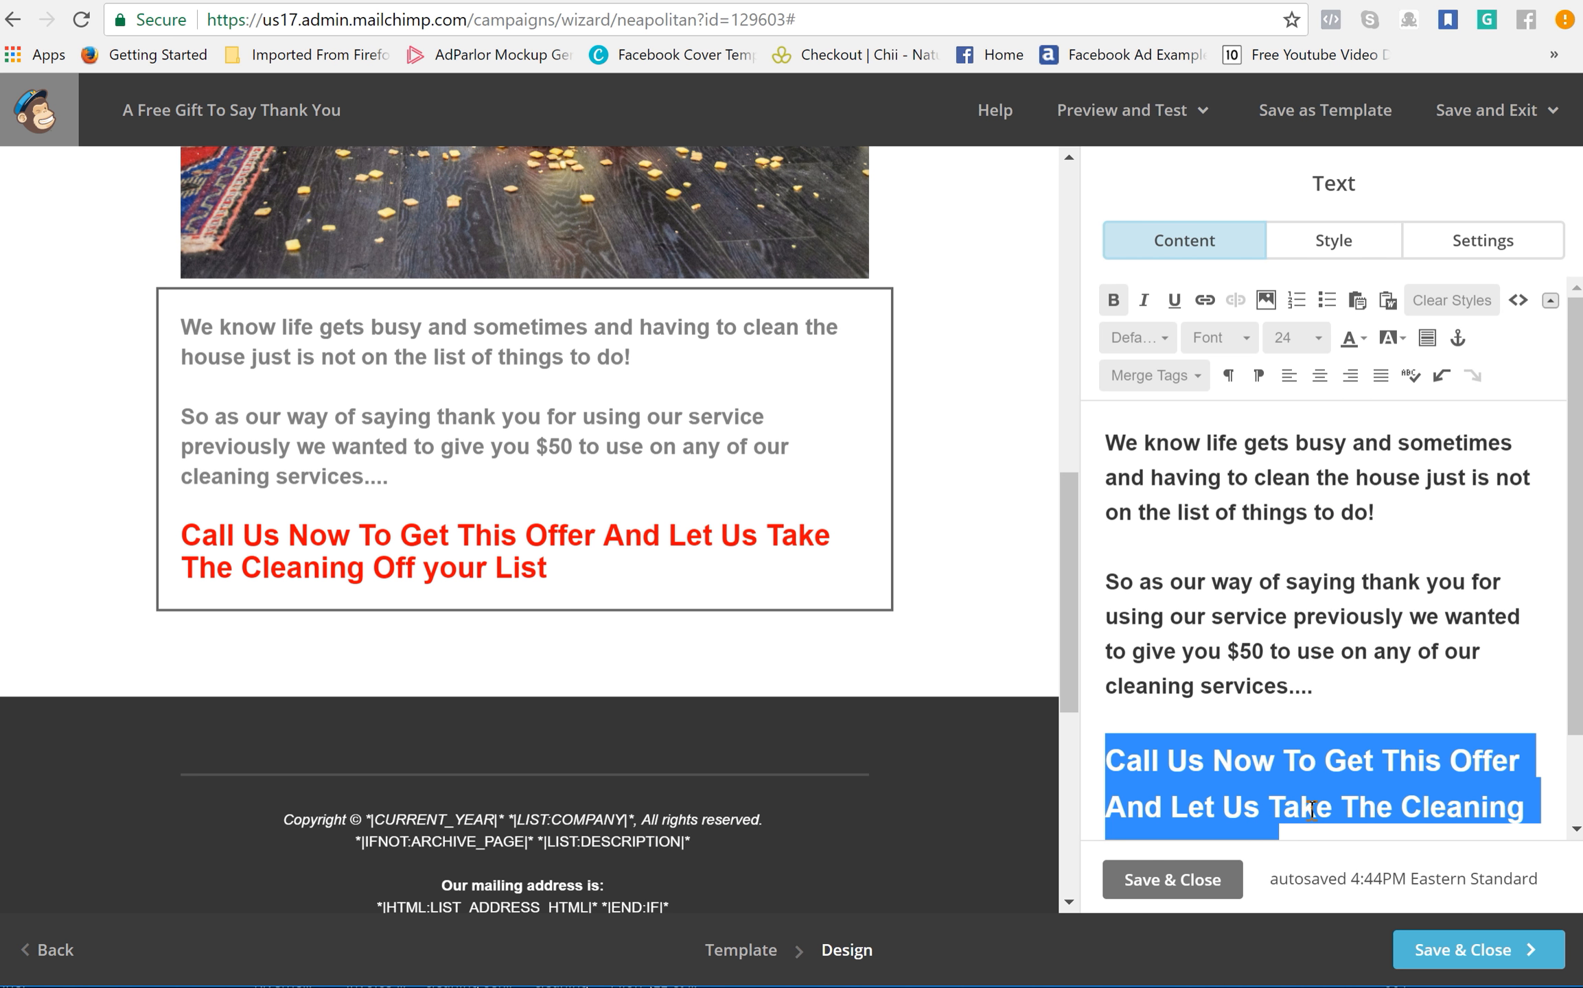
- Append "..." and the business phone number to the end of the red call-to-action line
left_click(618, 583)
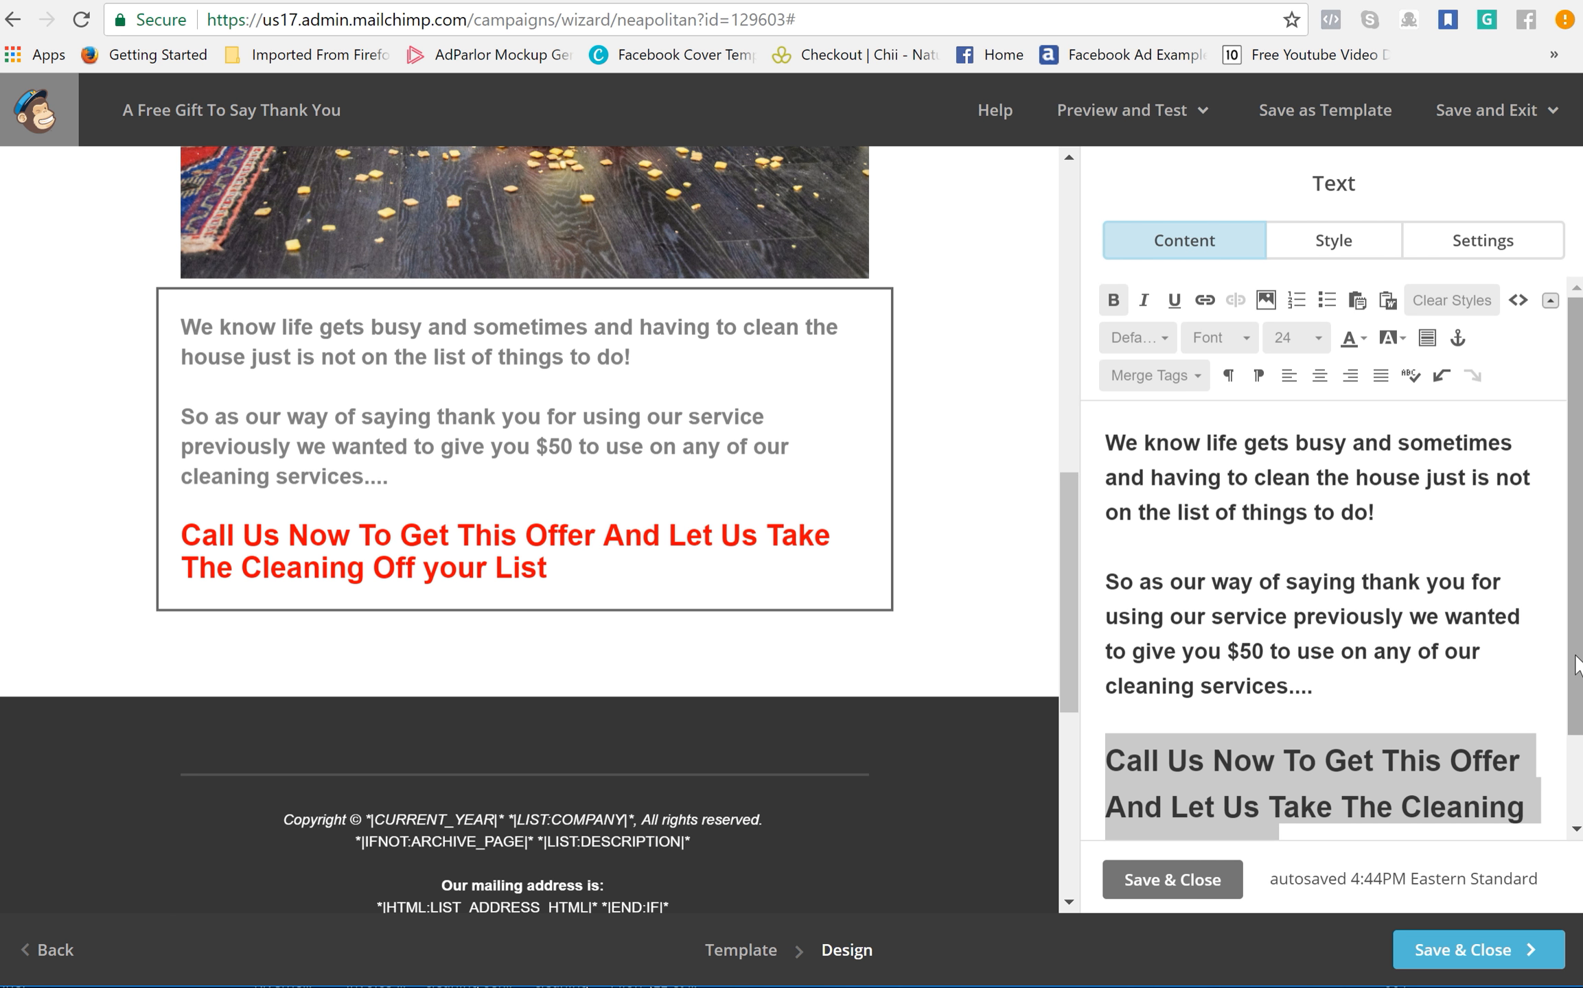
scroll(1385, 612, "down", 2)
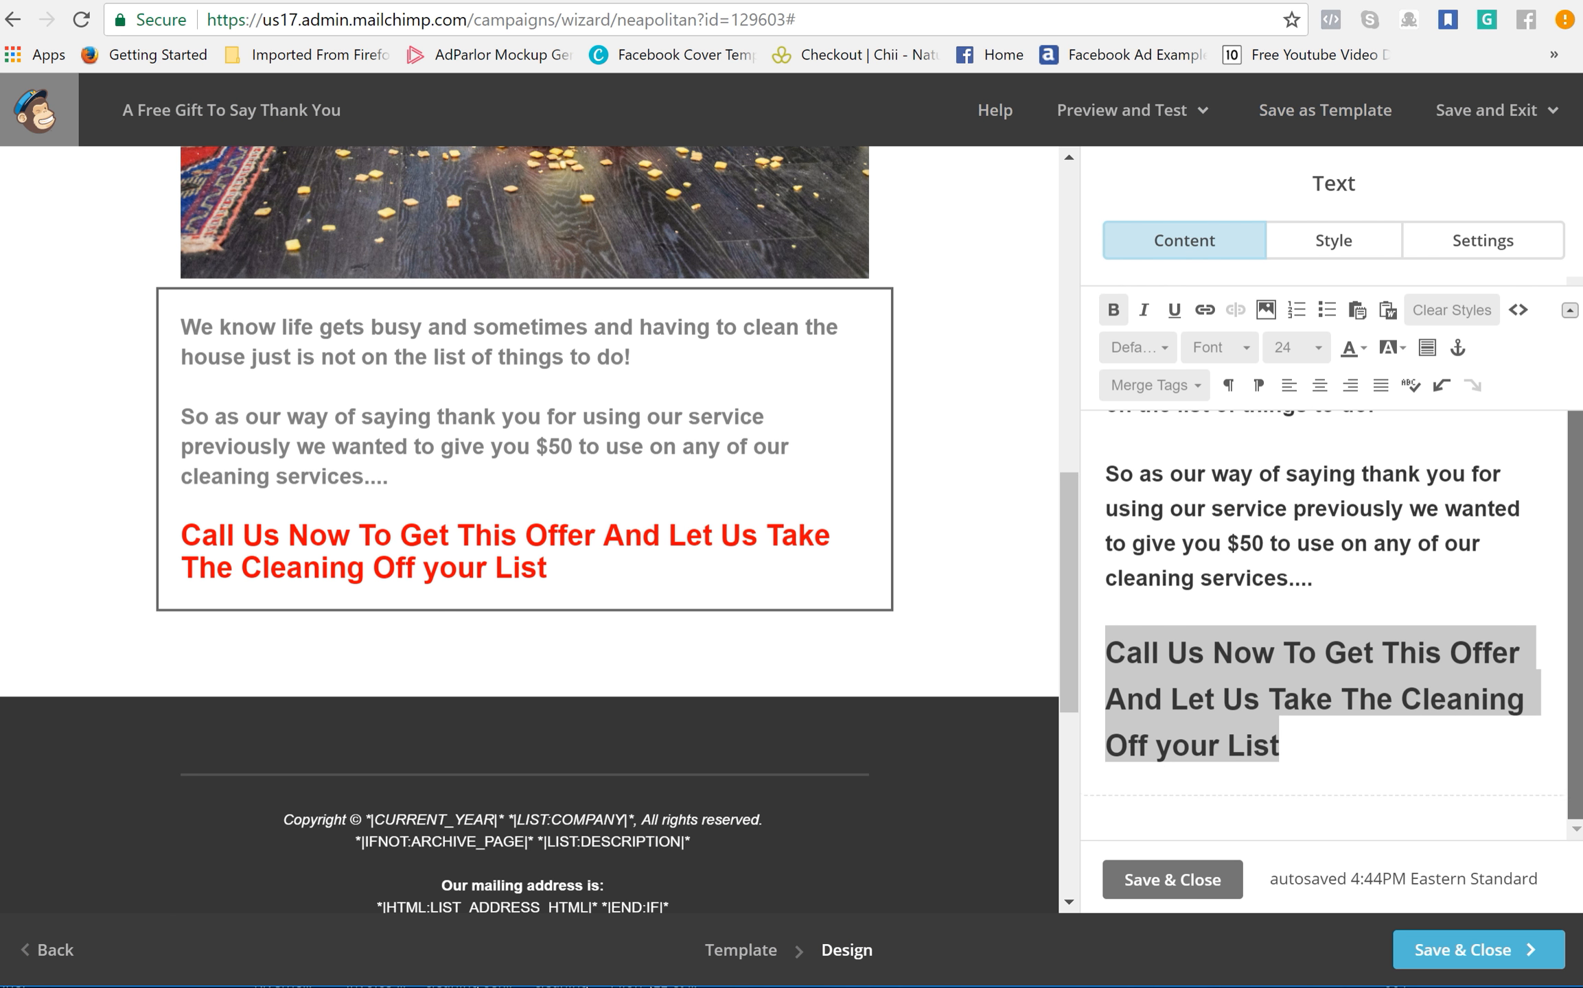
left_click(1307, 742)
type(".")
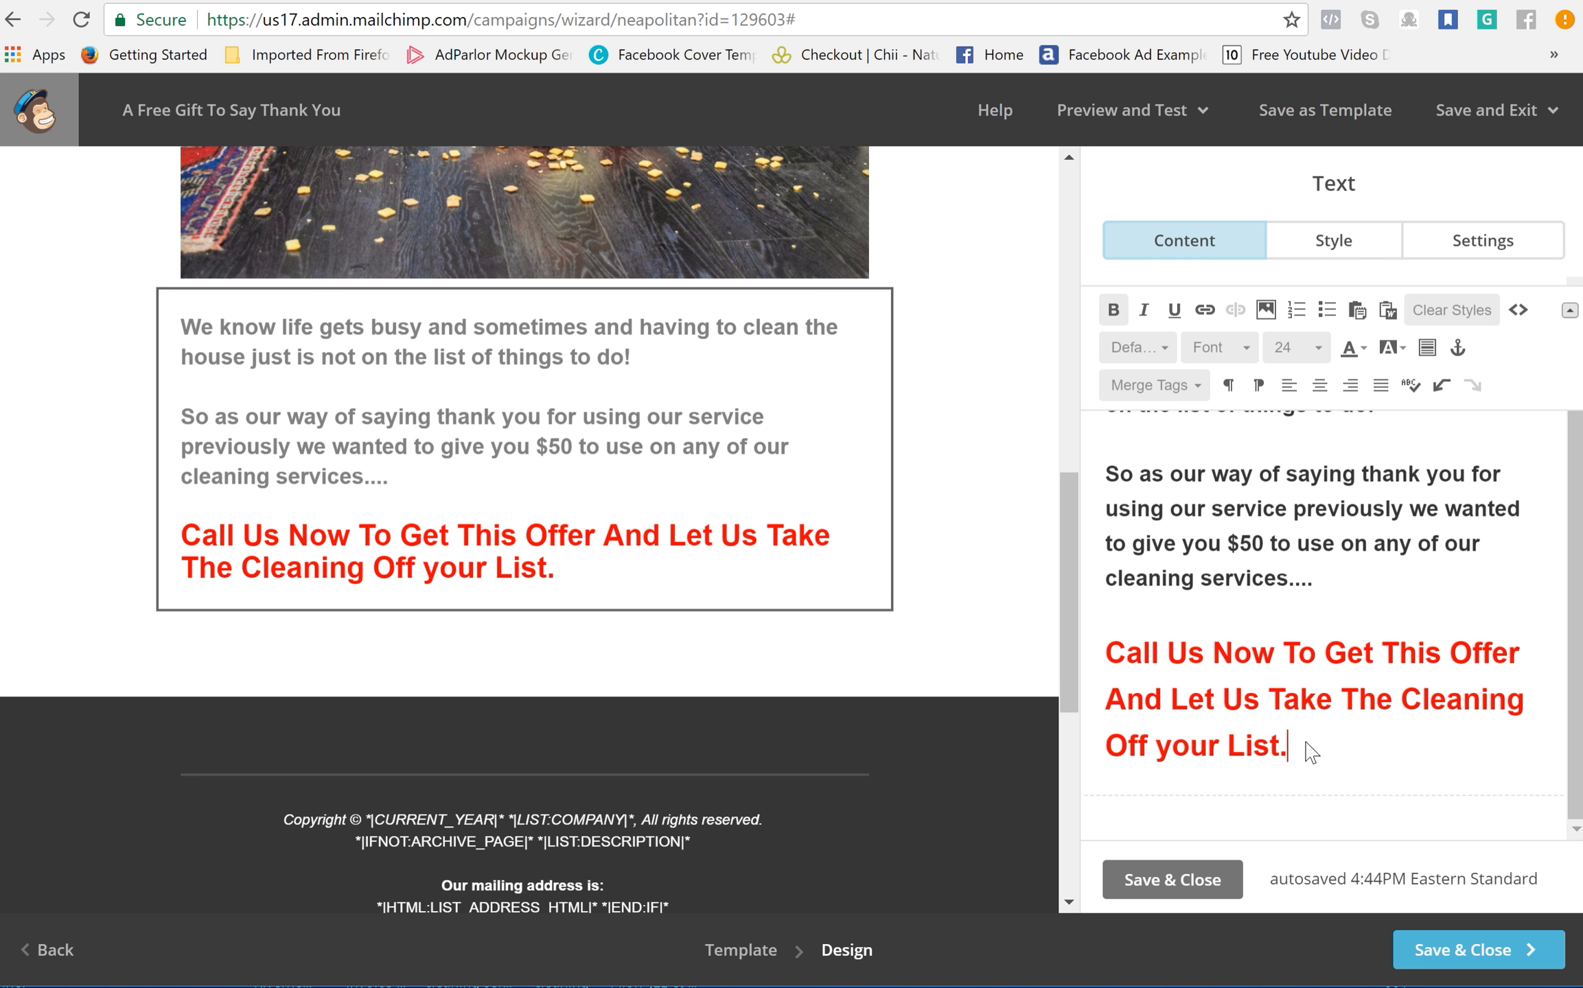
type("..123-")
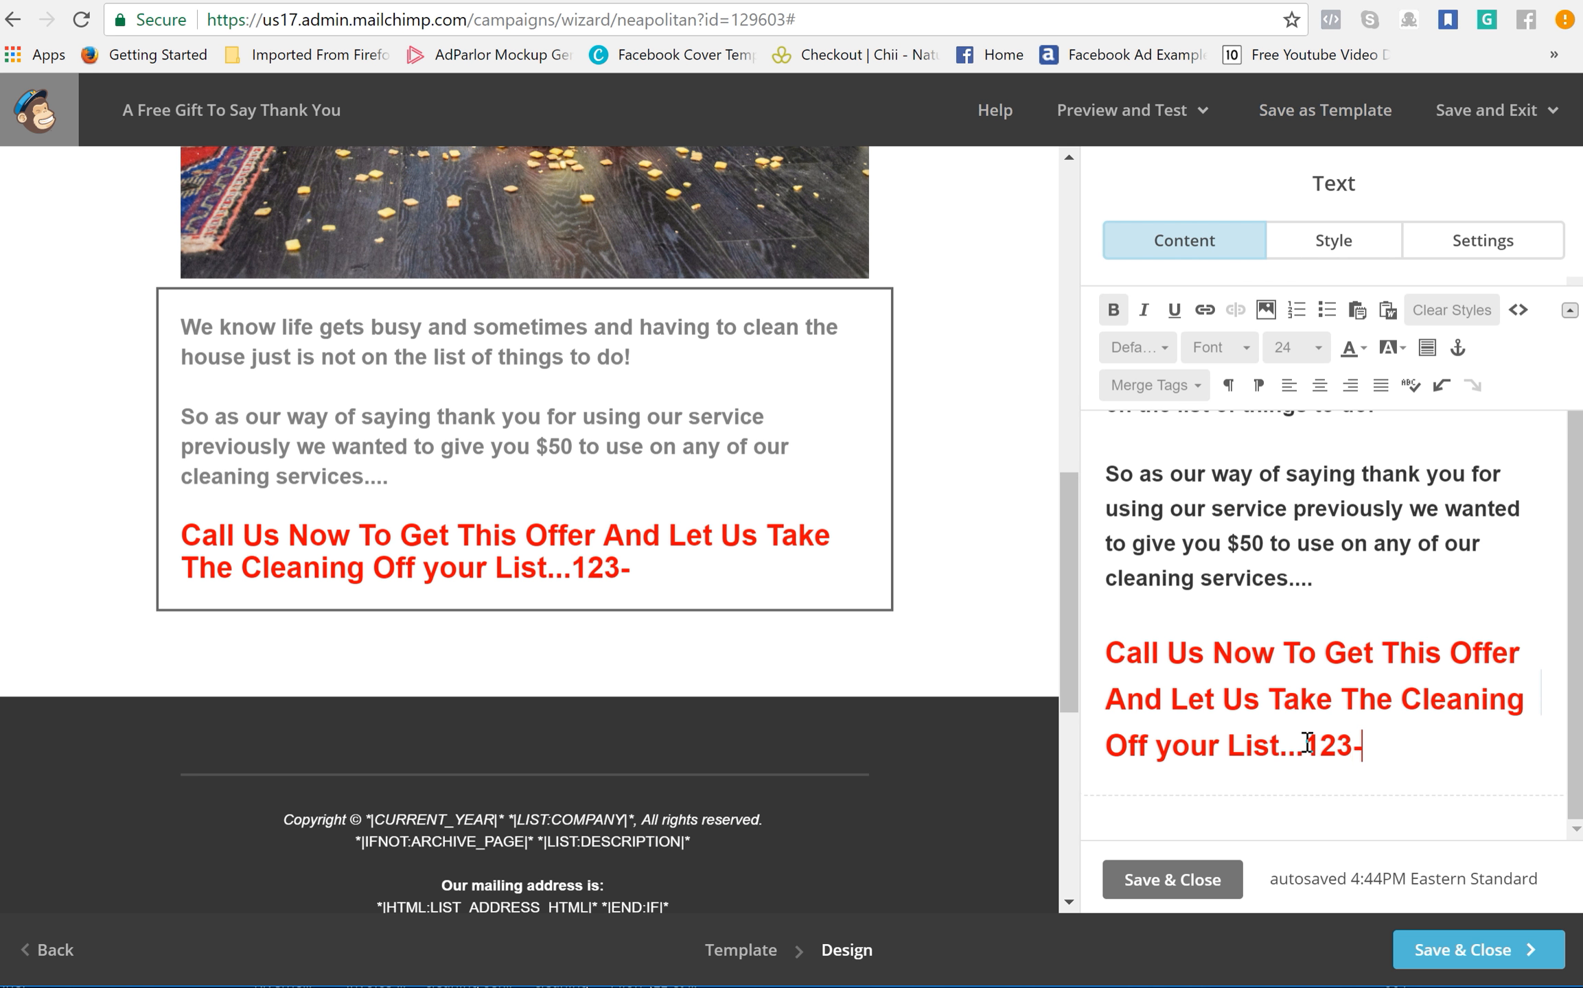
type("123-5555")
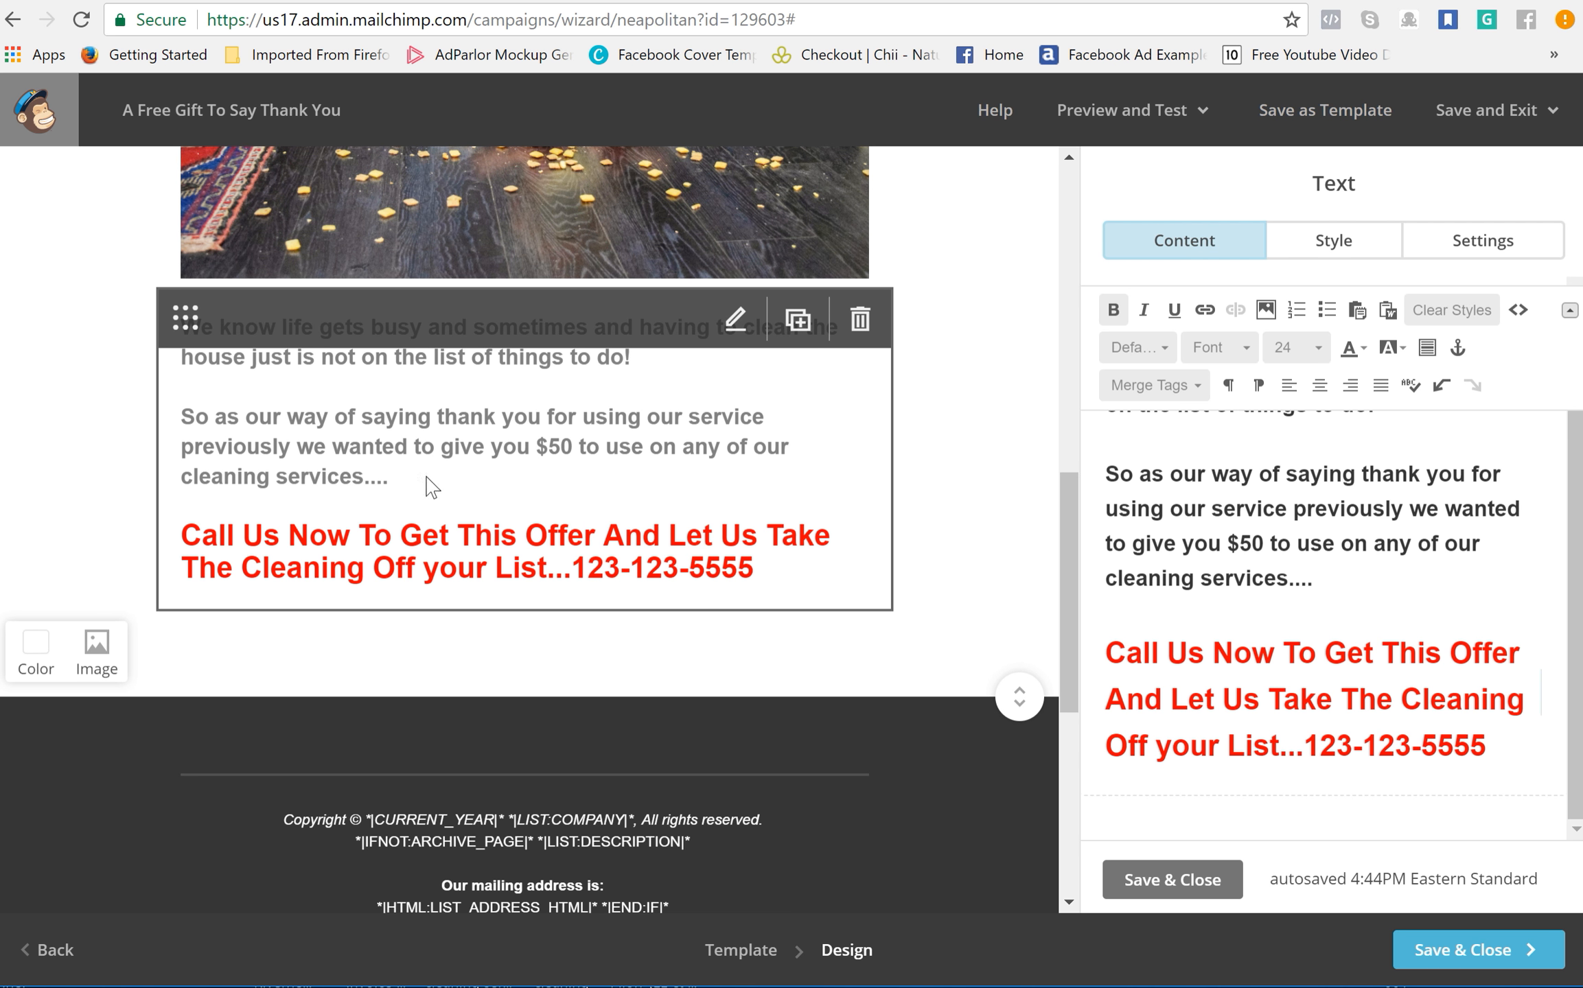
- Insert a new paragraph above the red call to action beginning with "Whats that you say"
left_click(1351, 589)
key("Return")
key("Return")
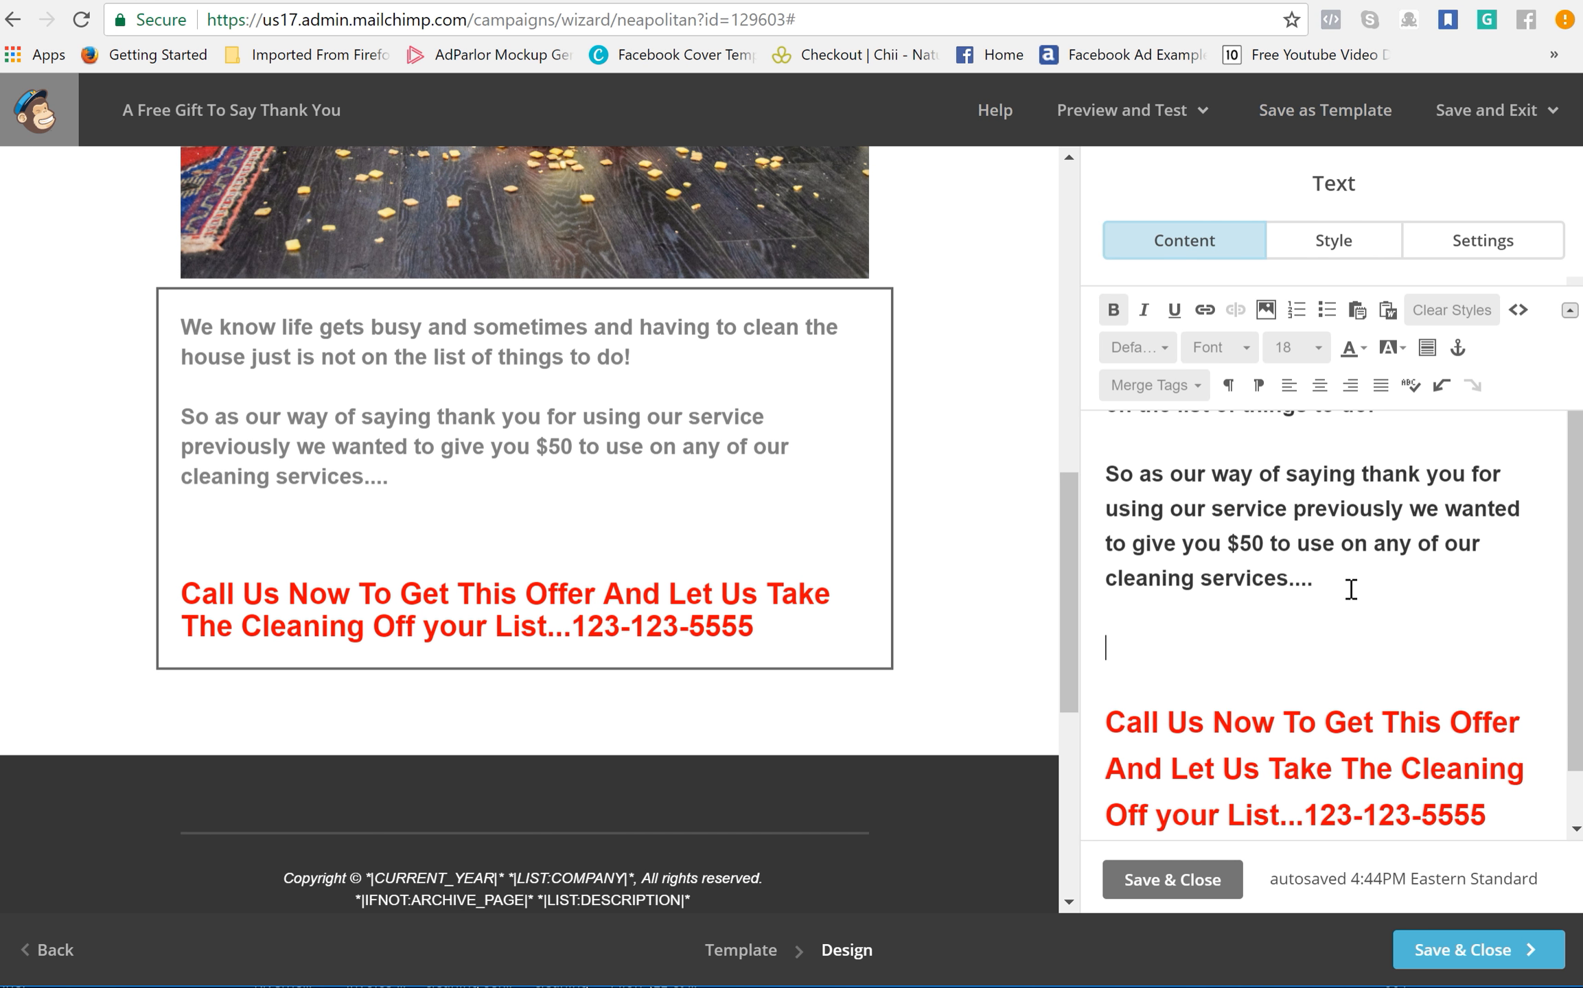
type("Wah")
key("BackSpace")
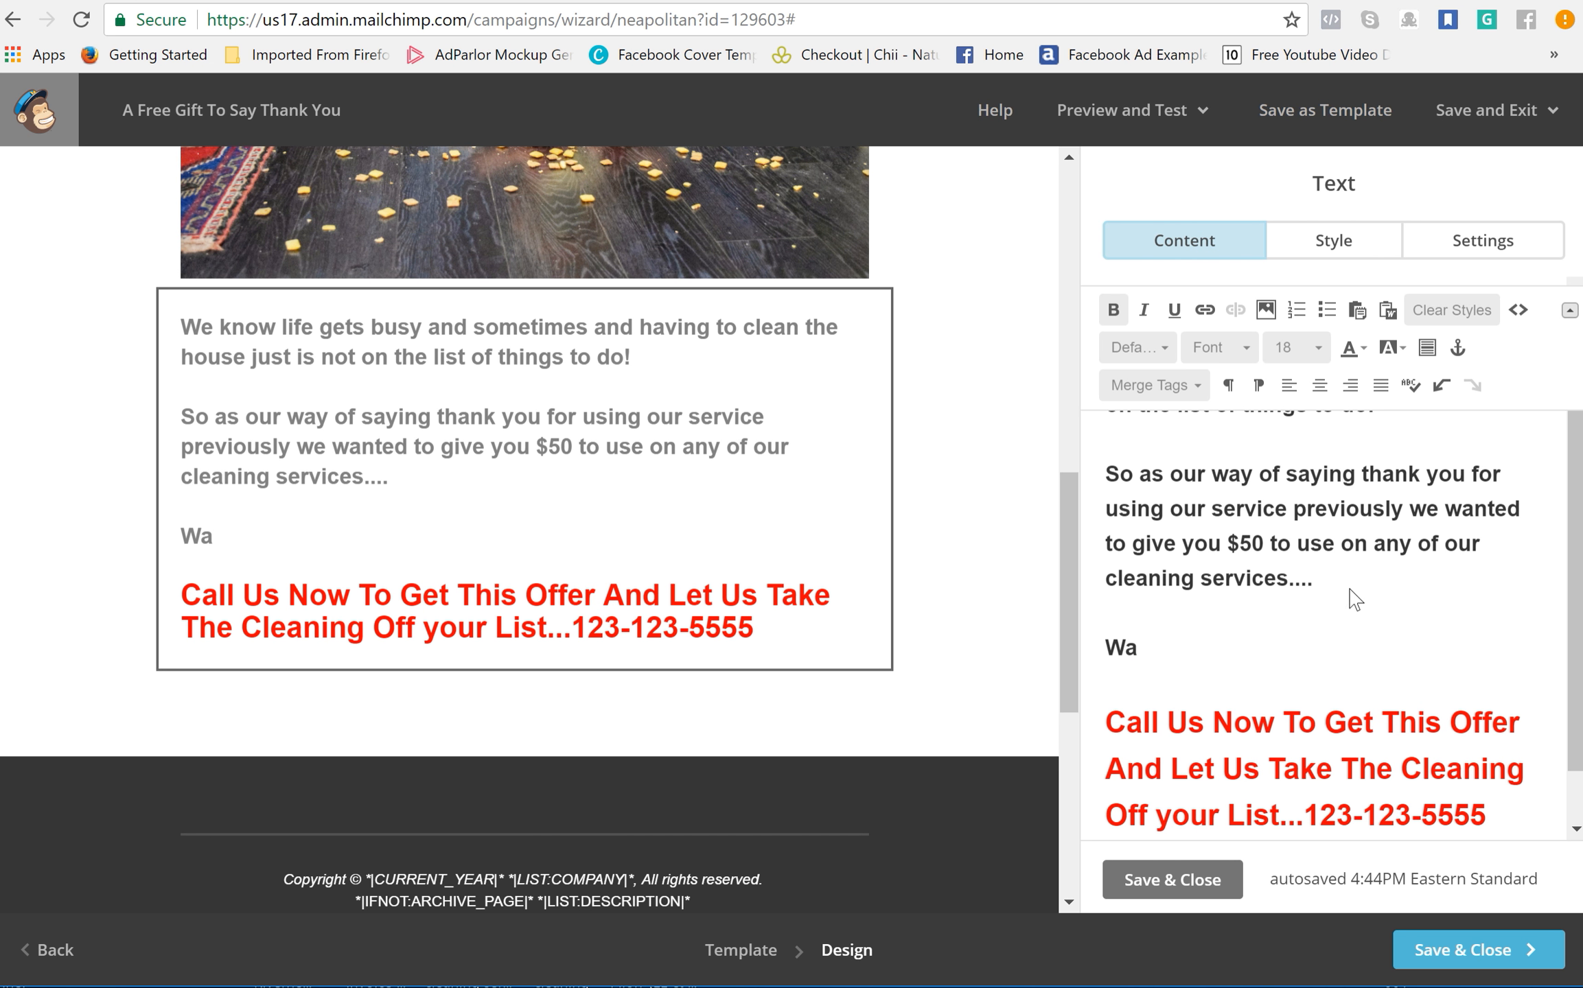
key("BackSpace")
type("hats taht")
key("BackSpace")
key("BackSpace")
key("BackSpace")
type("hat you d")
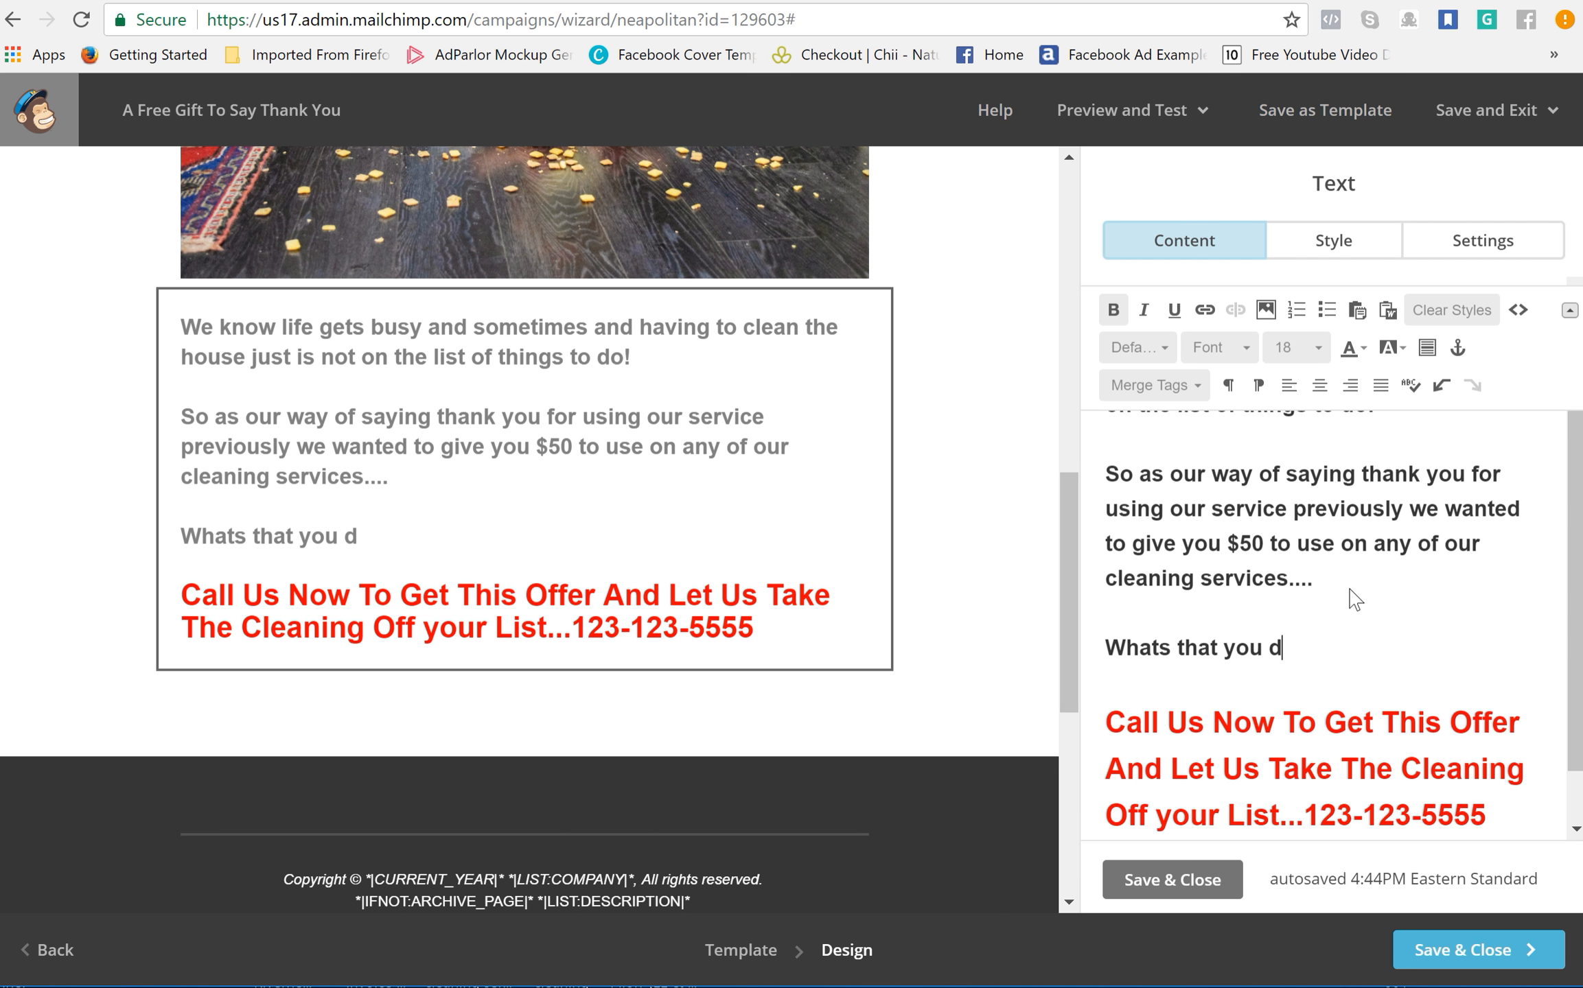
key("BackSpace")
type("say? You dont ")
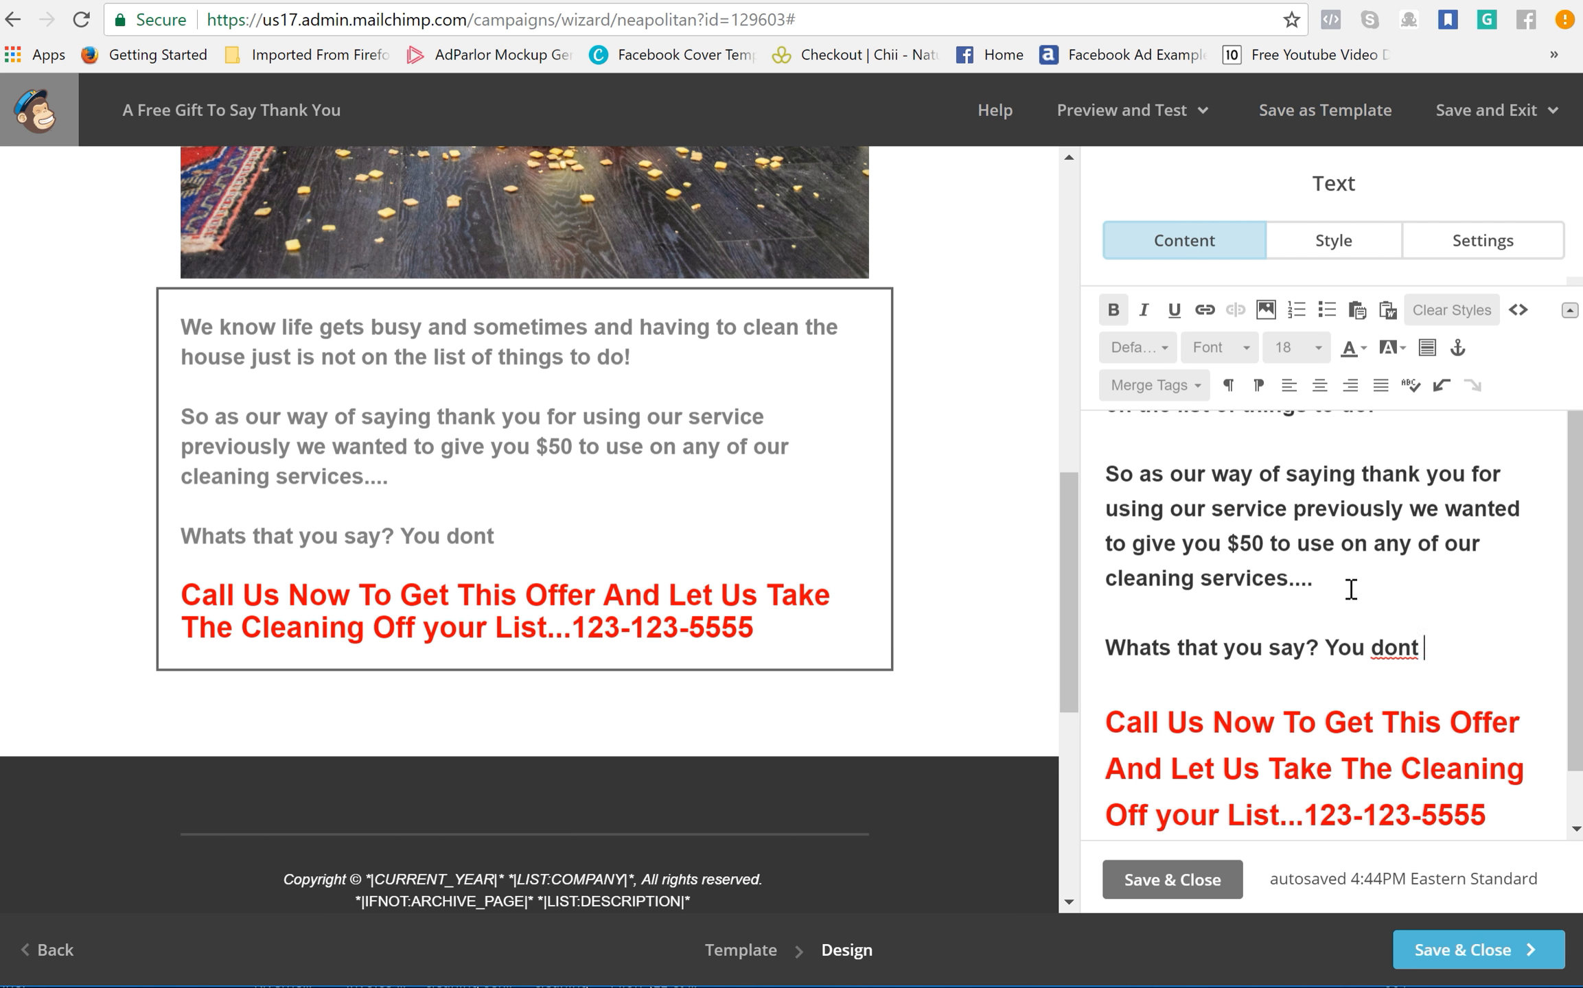
type("need thsi.")
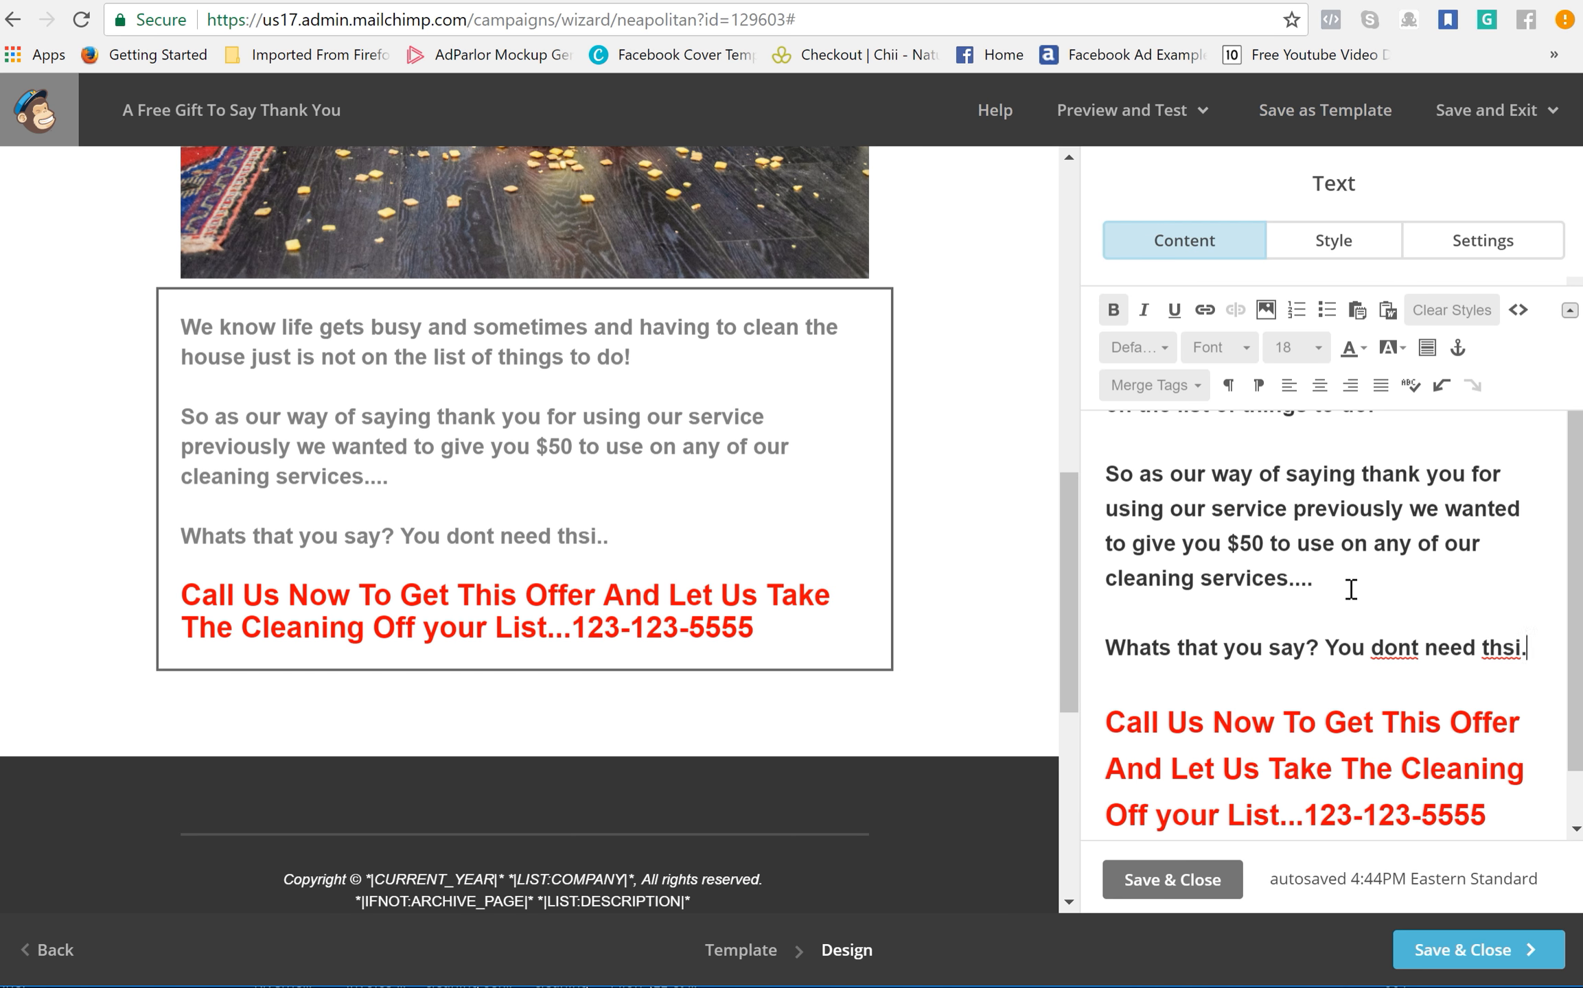
- Continue the new paragraph with "? You dont need this...well"
key("BackSpace")
key("BackSpace")
key("BackSpace")
type("is...well")
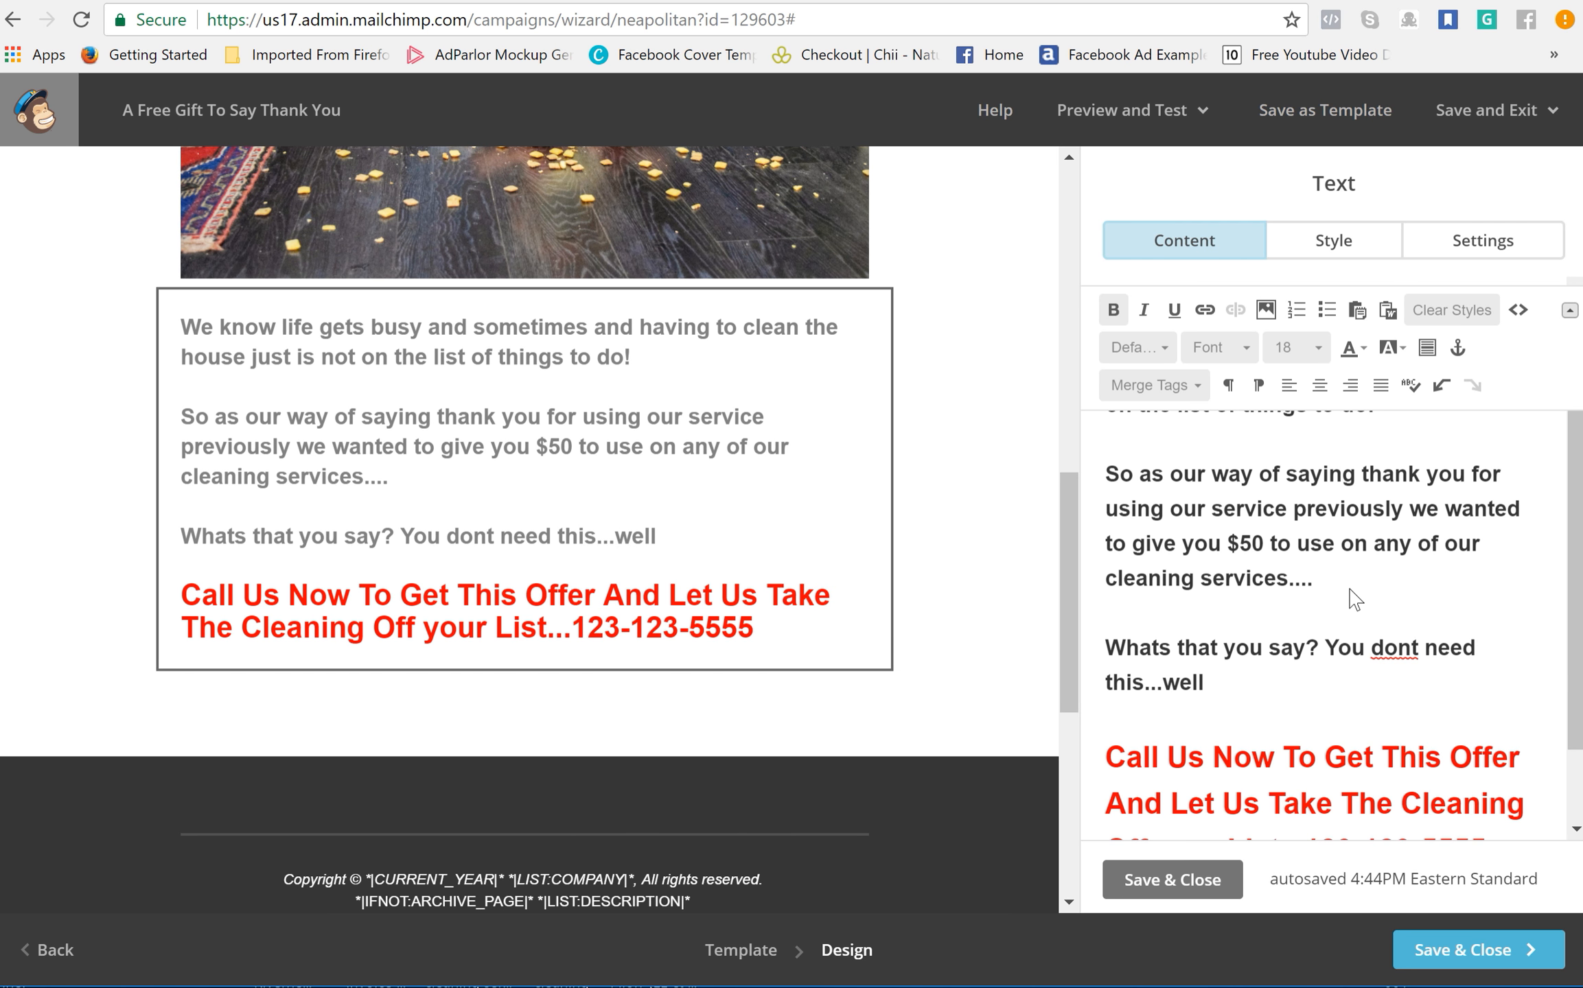
type(" give i")
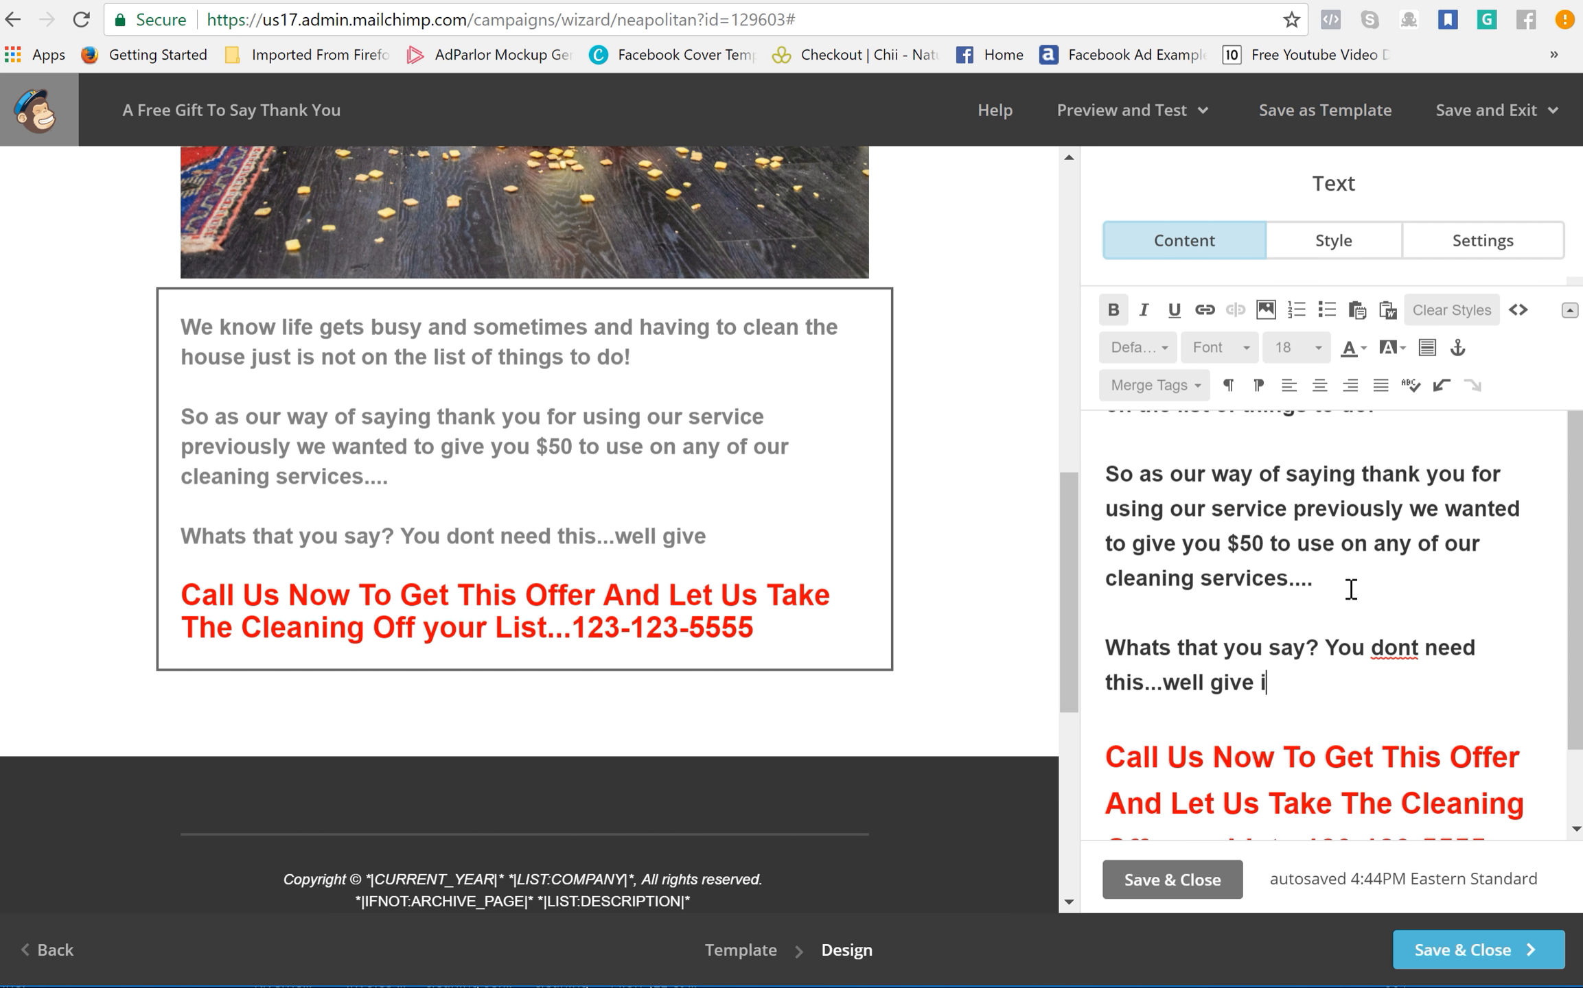
type("t to a frie")
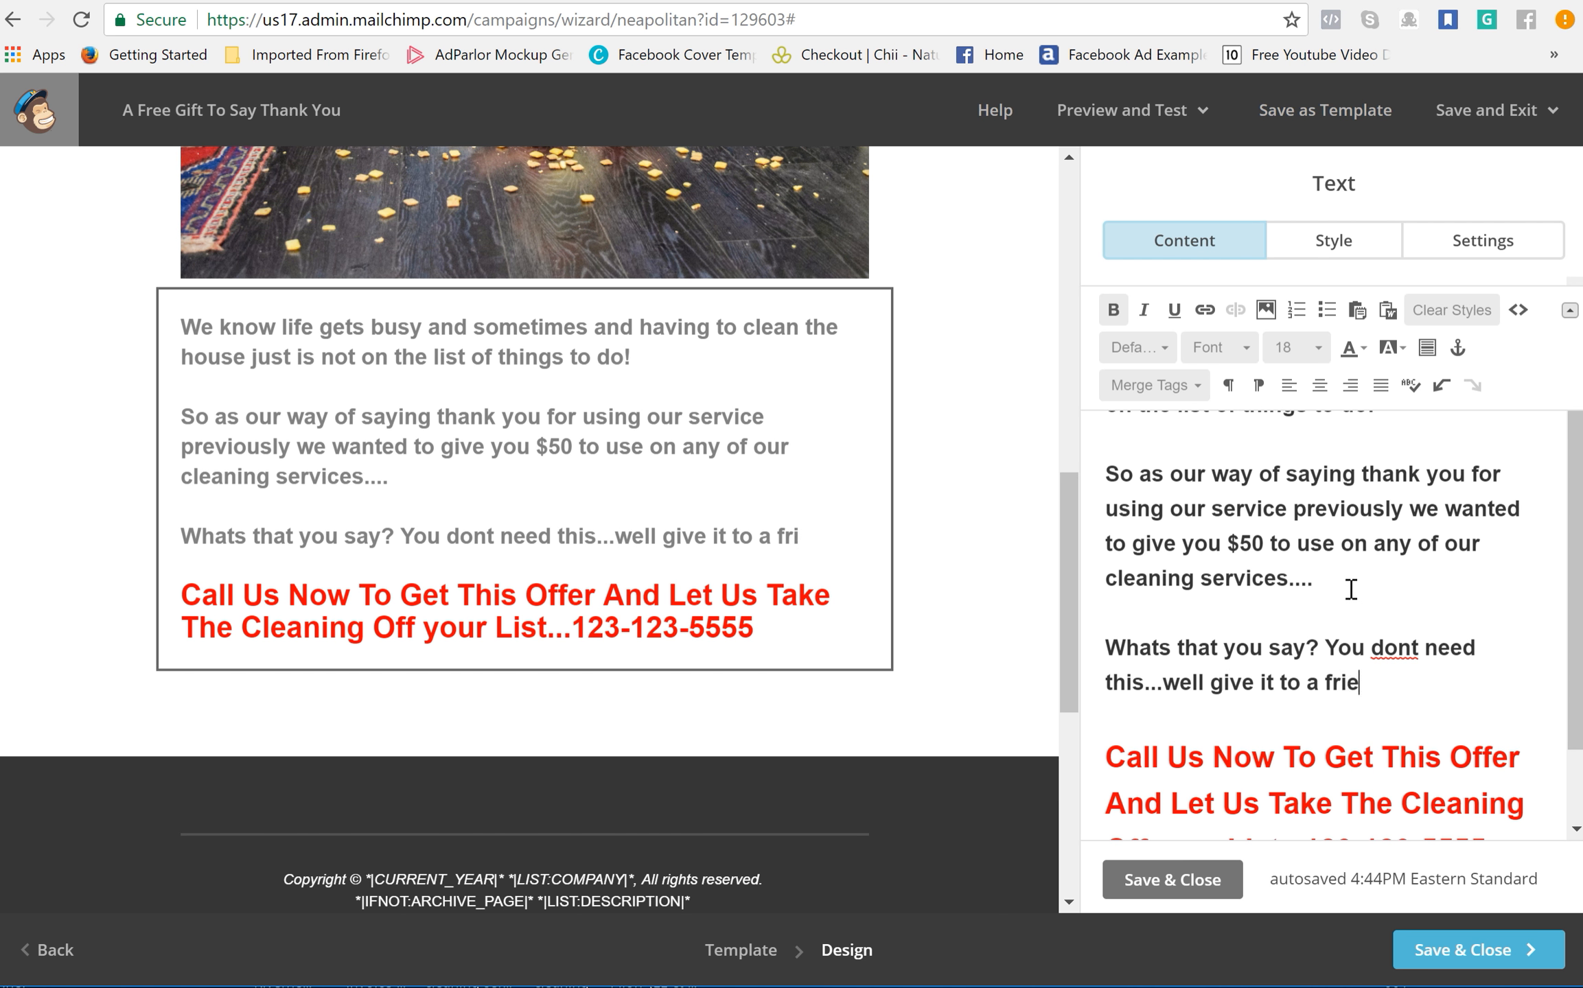
type("nd and let m")
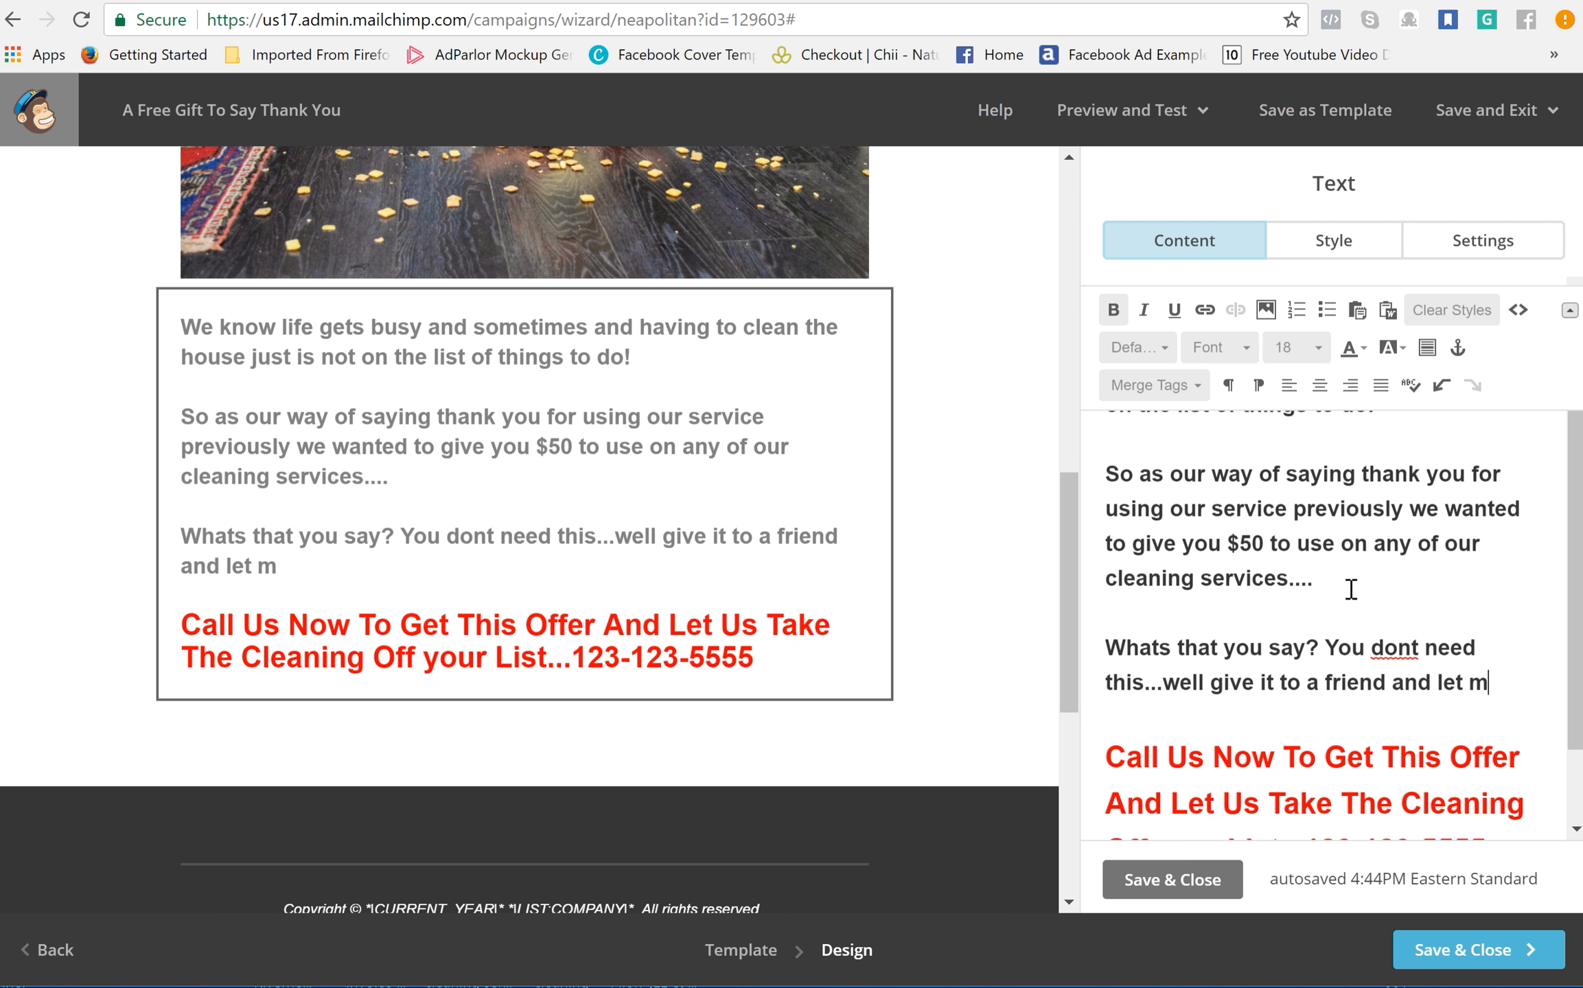
- Complete the new paragraph with "give it to a friend and let them use the $50..."
key("BackSpace")
type("them use t")
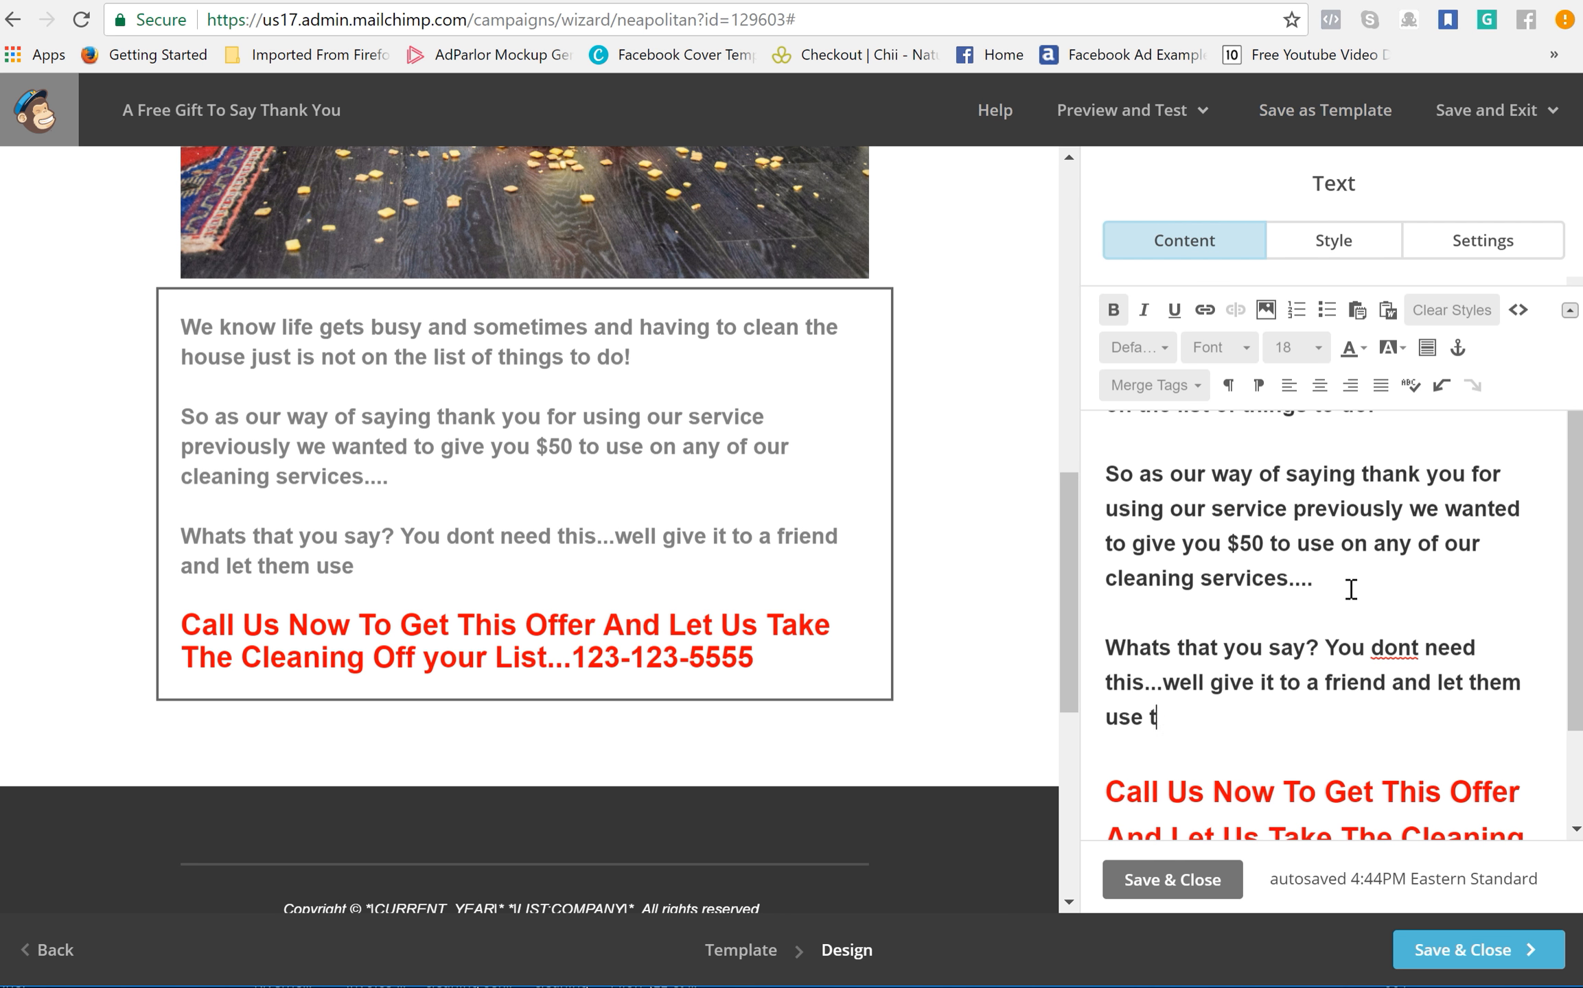
type("he $50...")
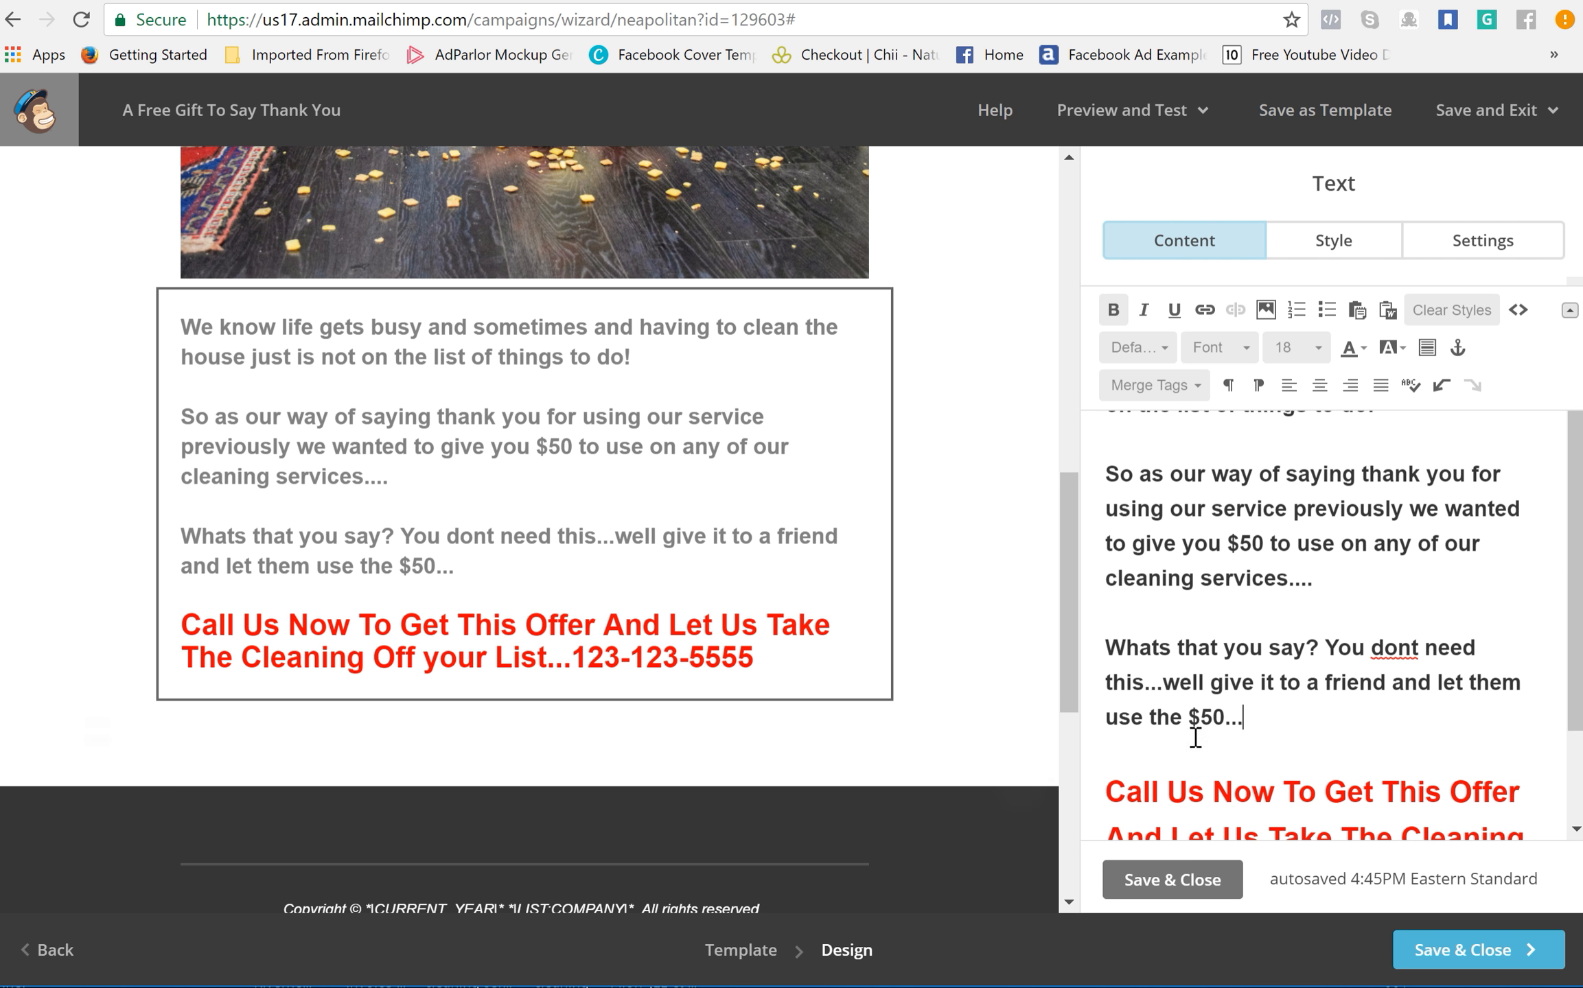
- Remove the 18 font size from the "Whats that you say" paragraph and colour its text blue
left_click_drag(1275, 728, 1102, 656)
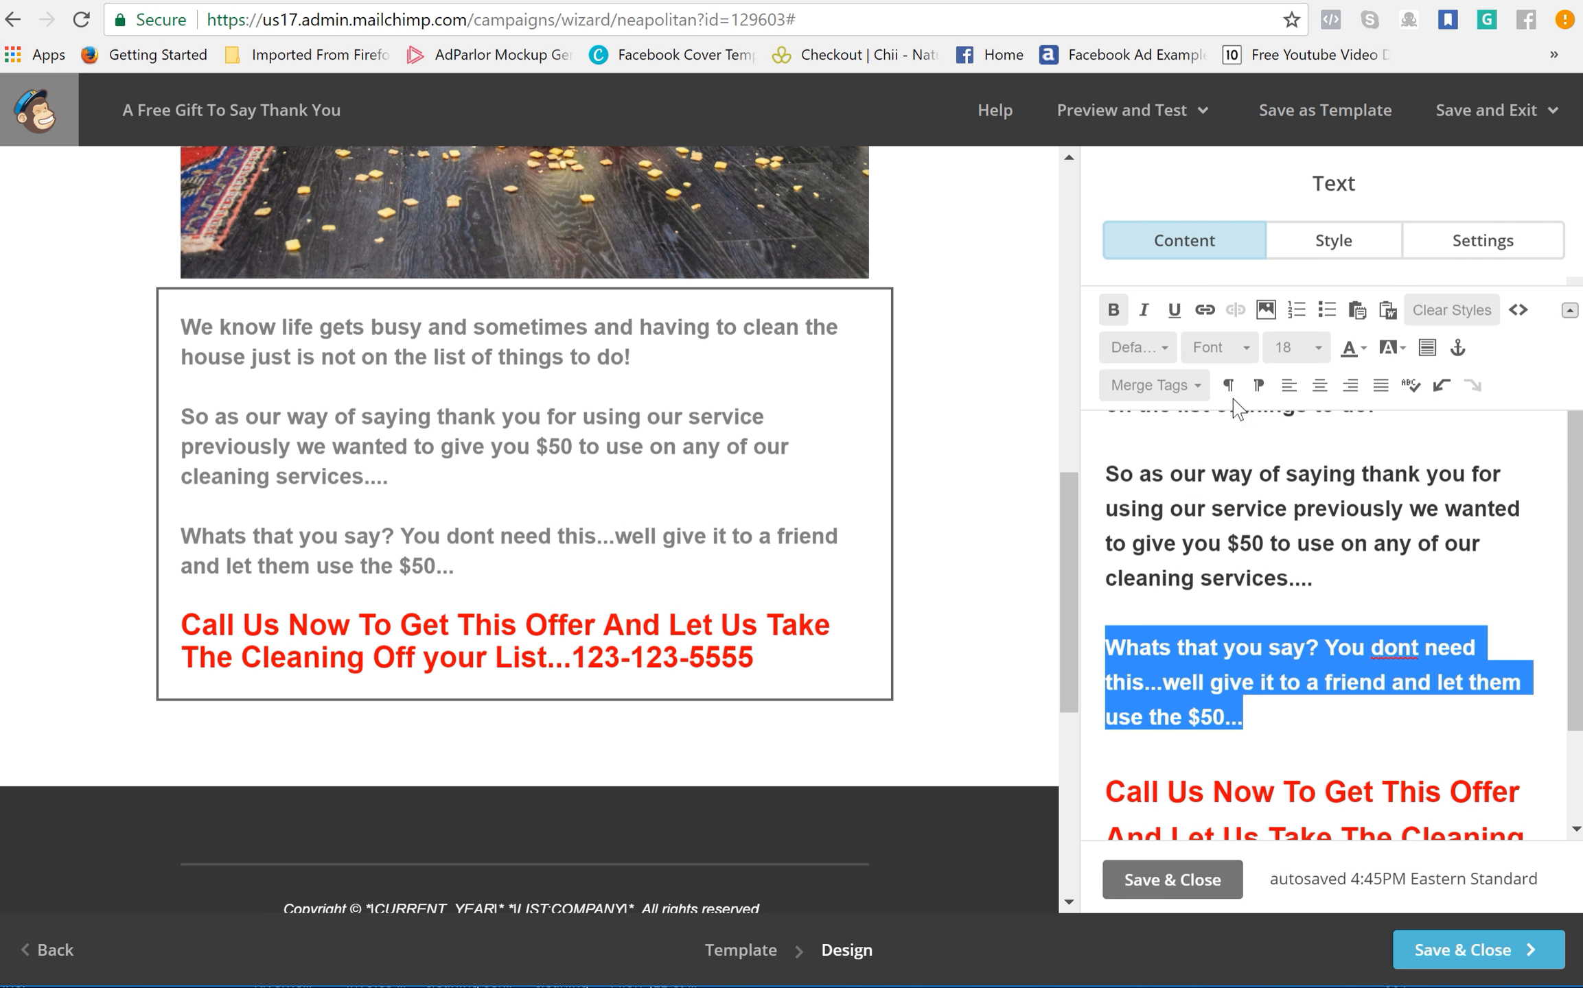
left_click(1318, 350)
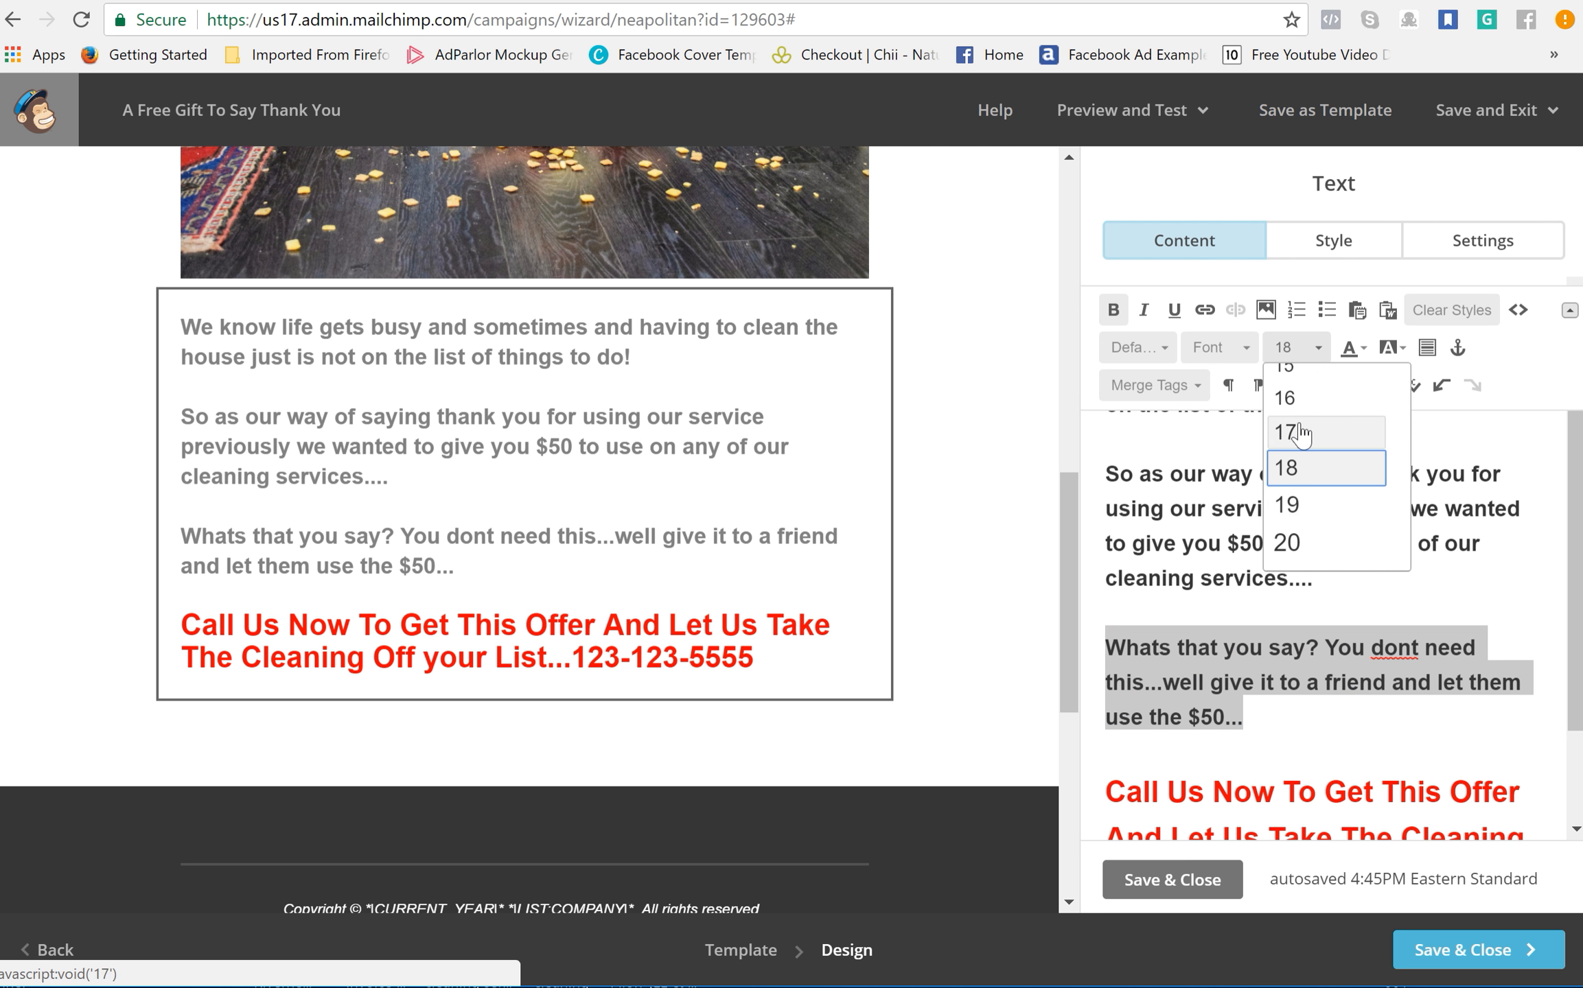
left_click(1297, 466)
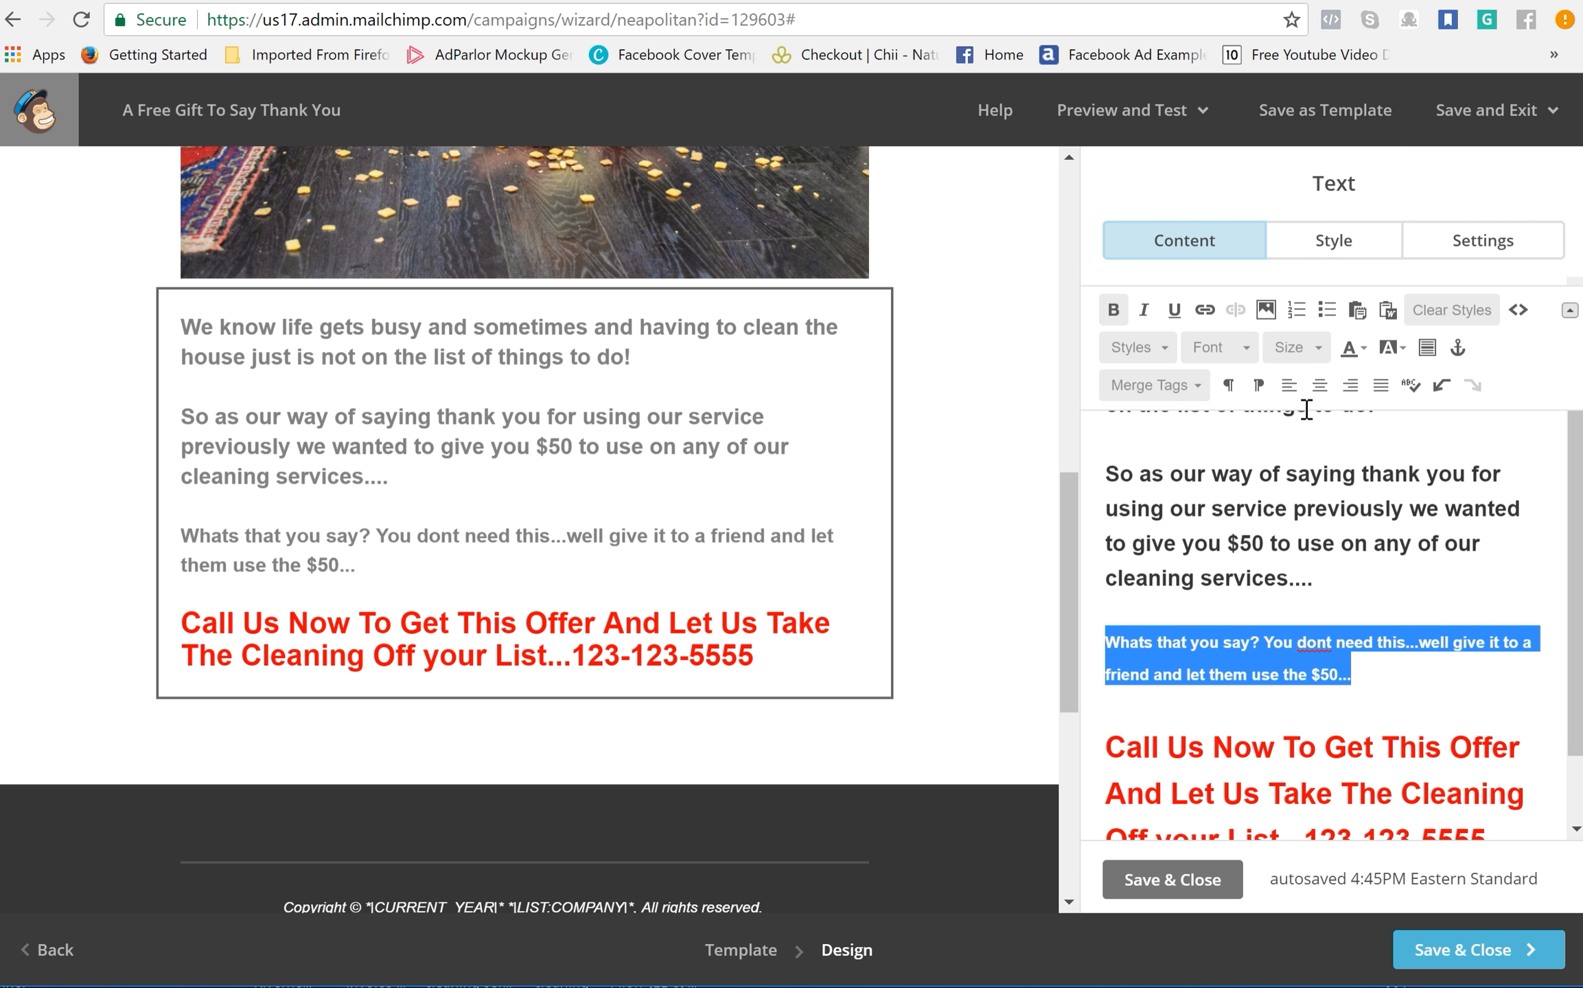
left_click(1350, 347)
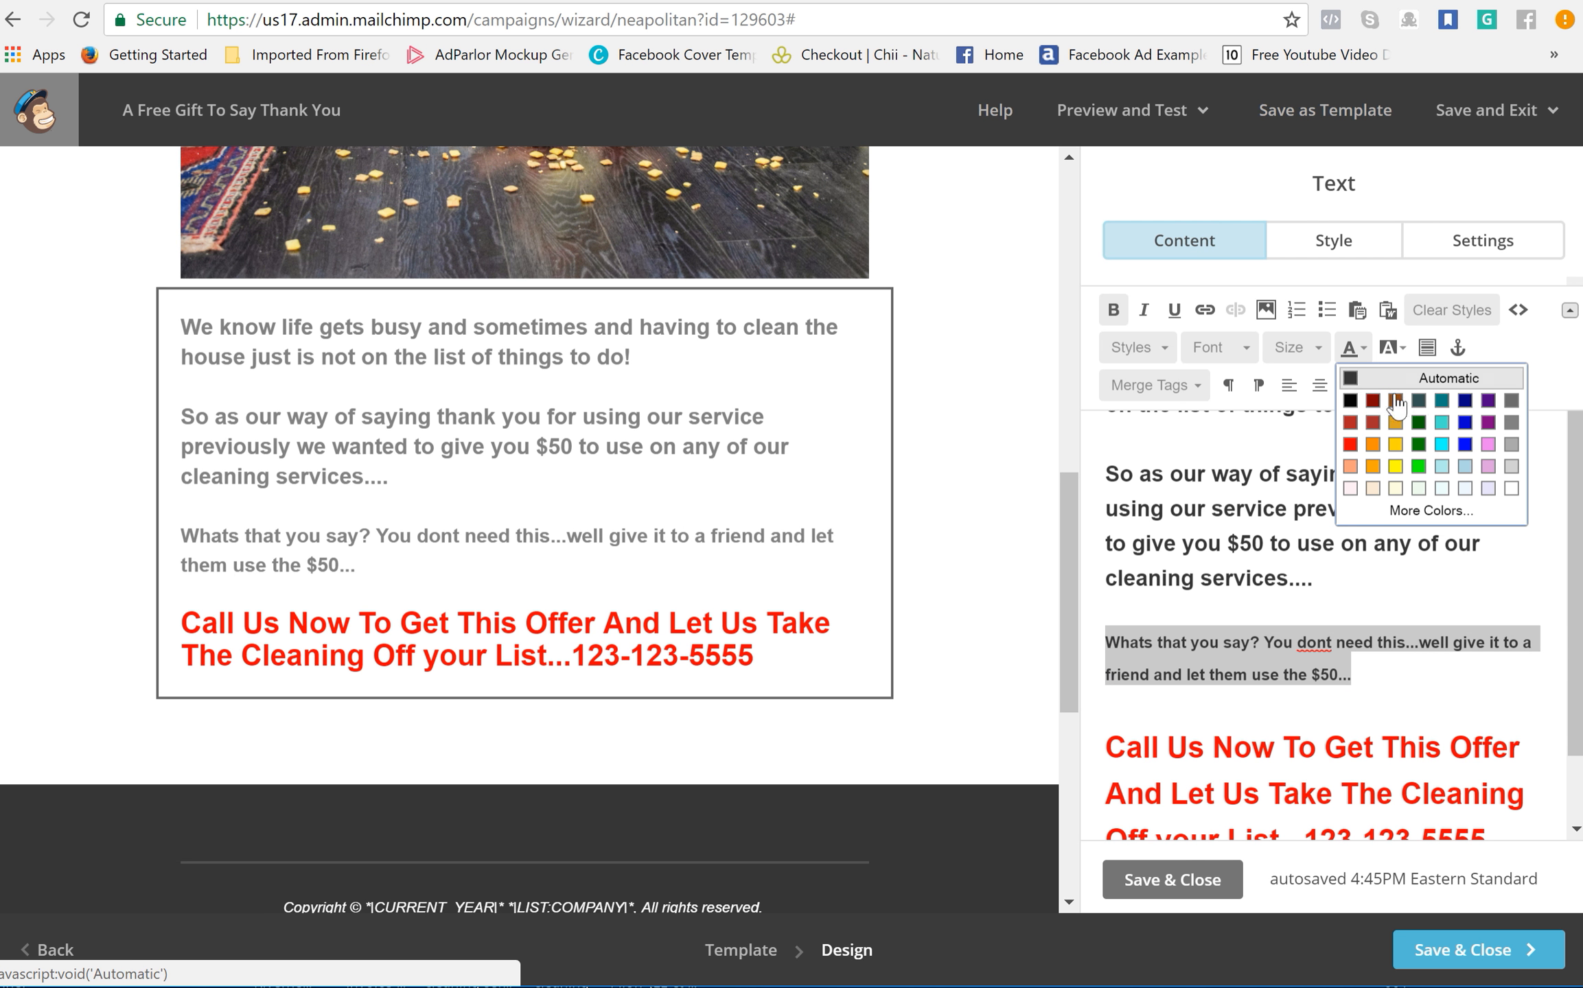
left_click(1465, 444)
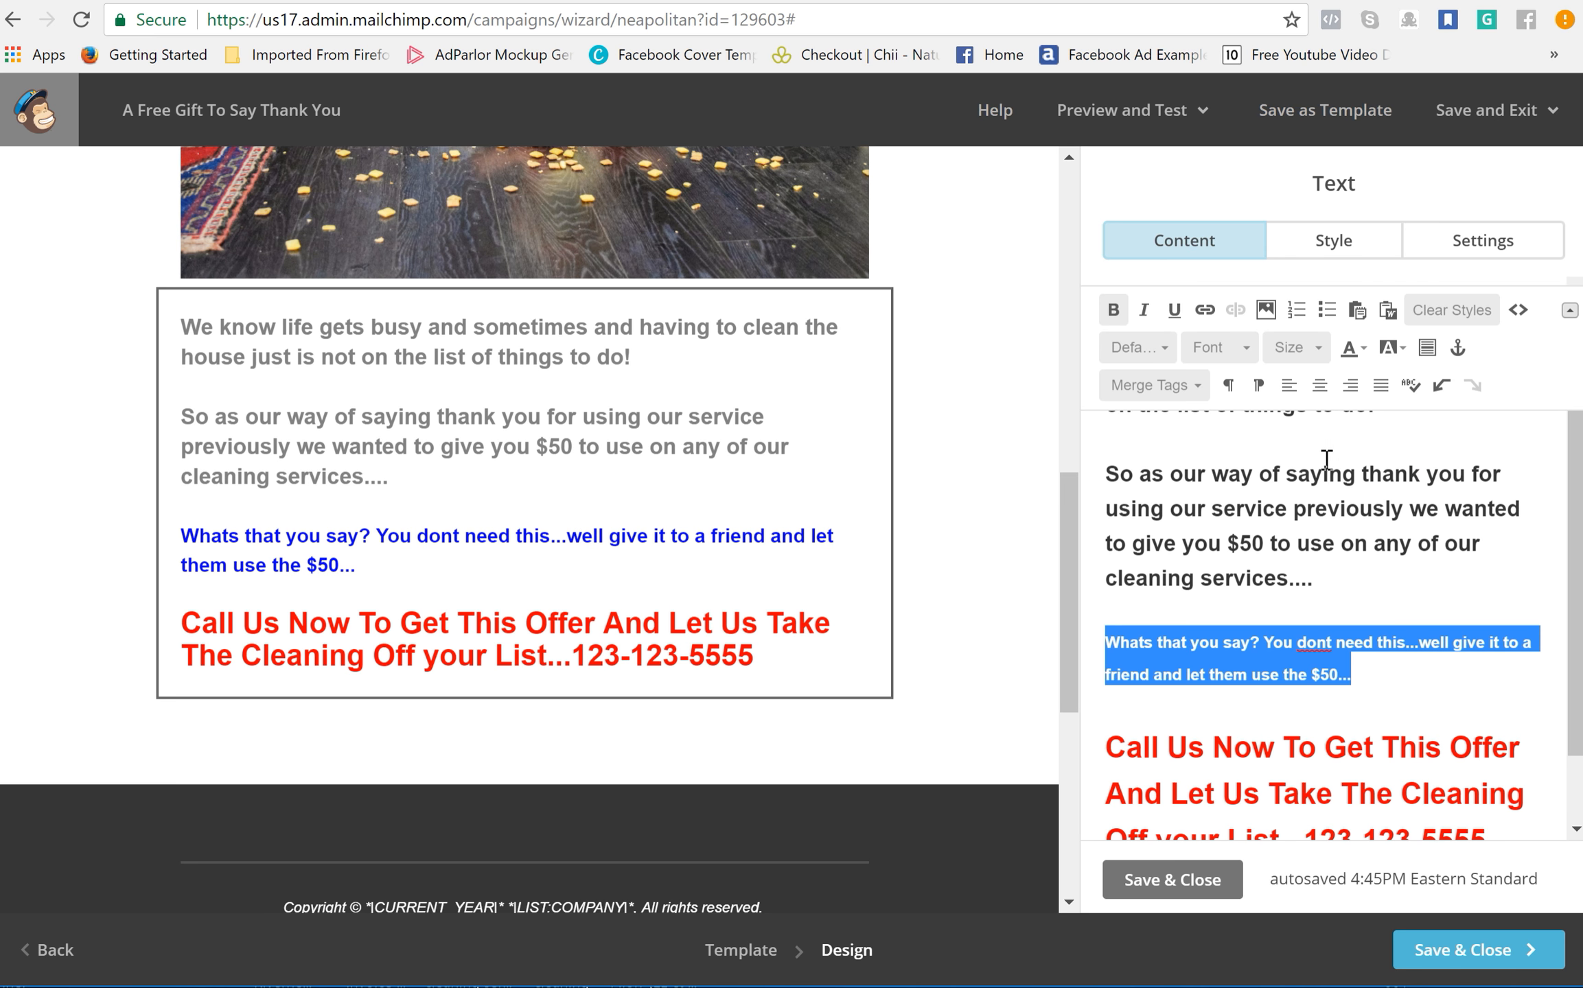
left_click(995, 525)
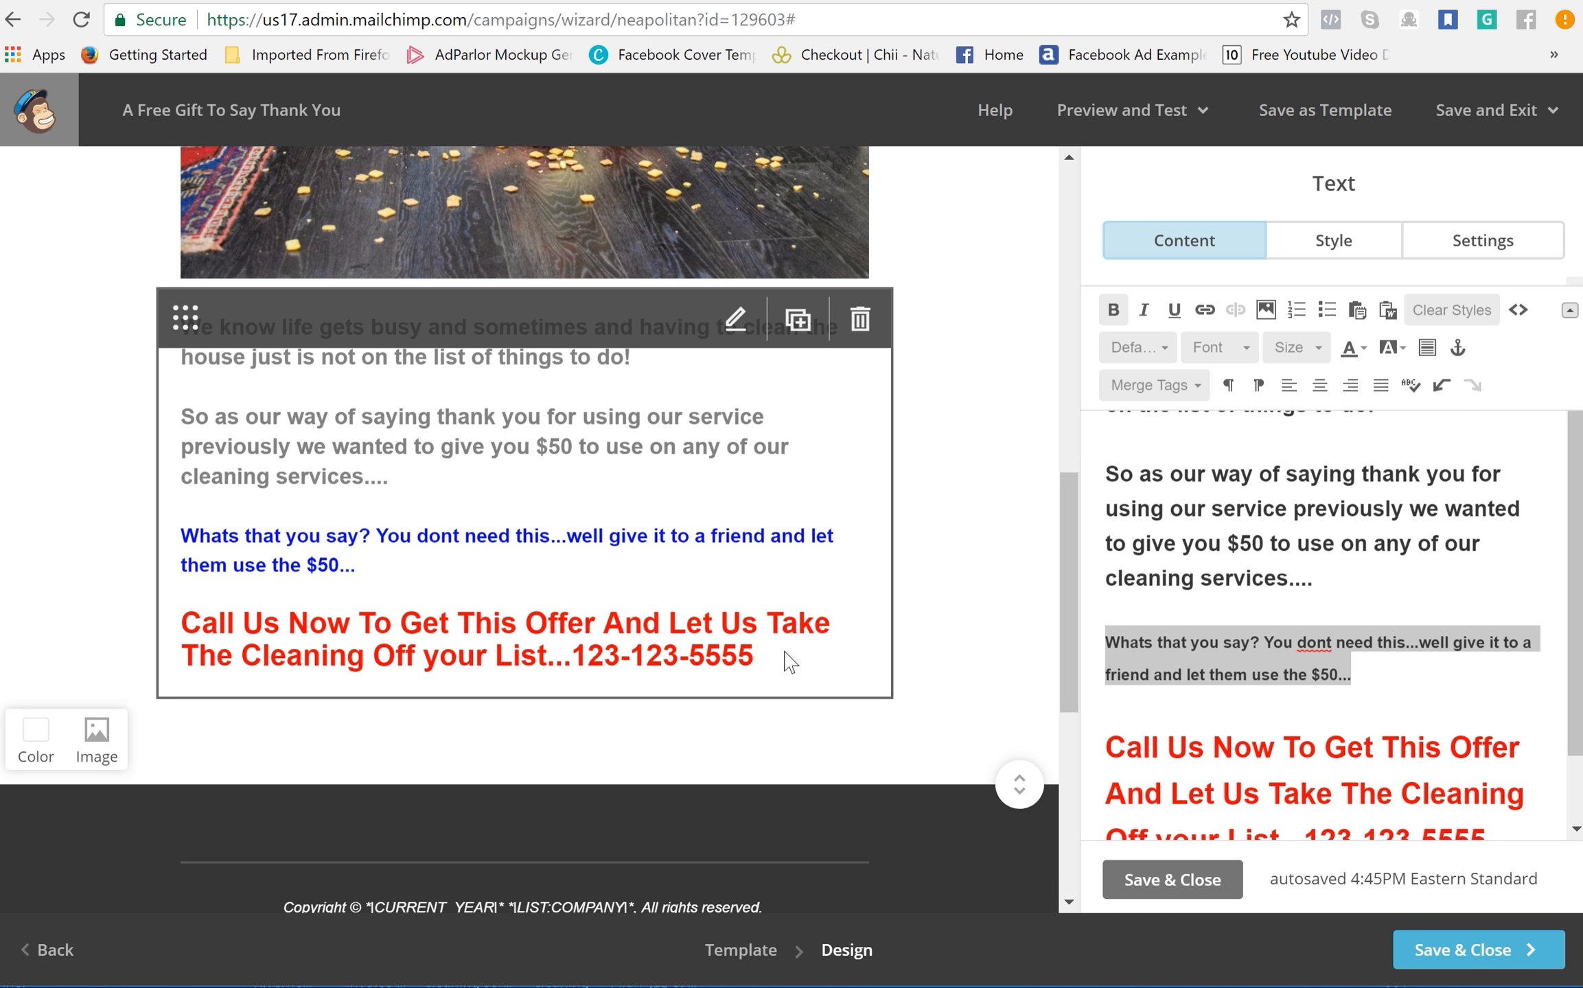
- Duplicate the divider block beneath the red call-to-action text and open the settings of the footer divider
scroll(610, 611, "down", 5)
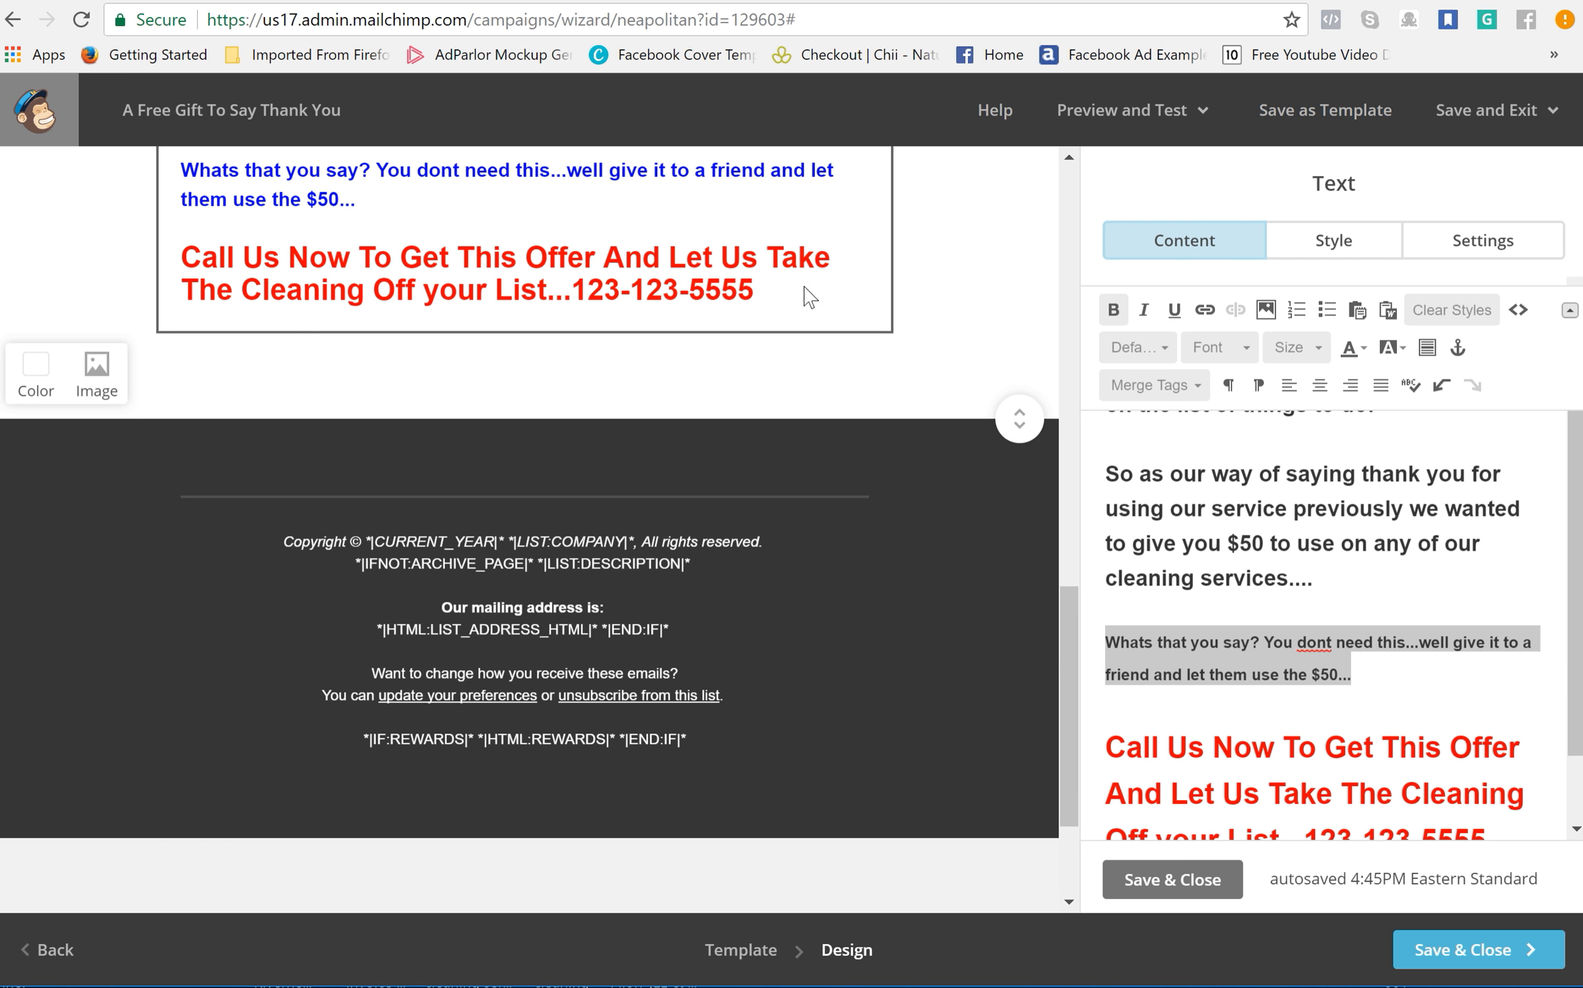
mouse_move(776, 330)
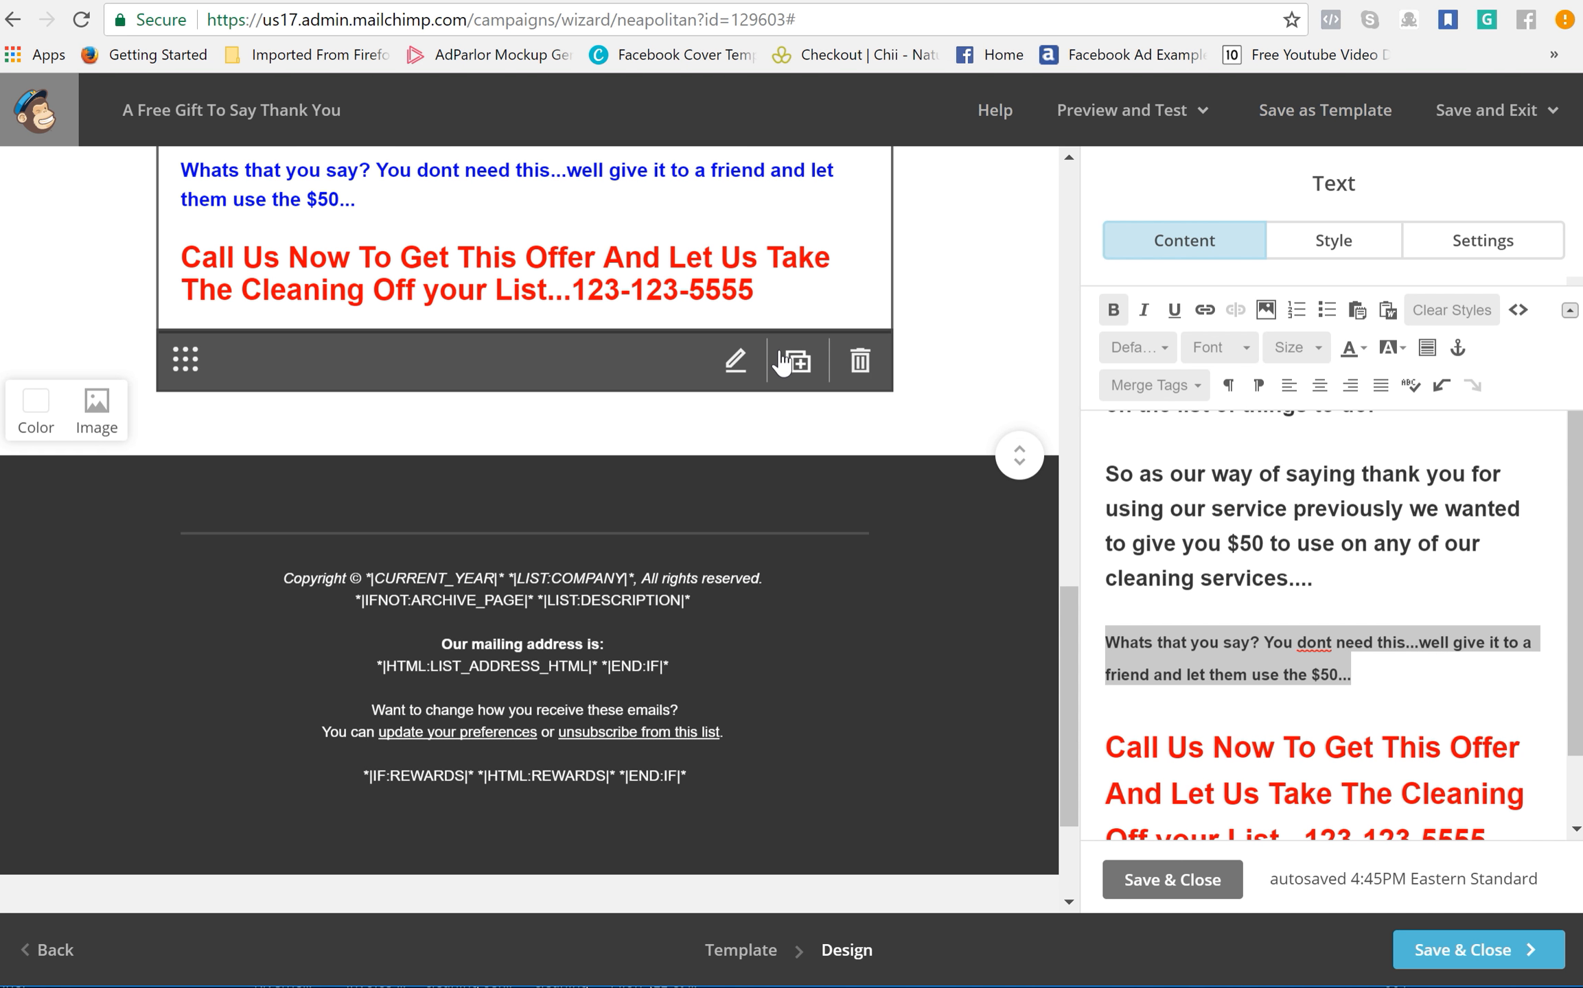
left_click(792, 361)
left_click(735, 342)
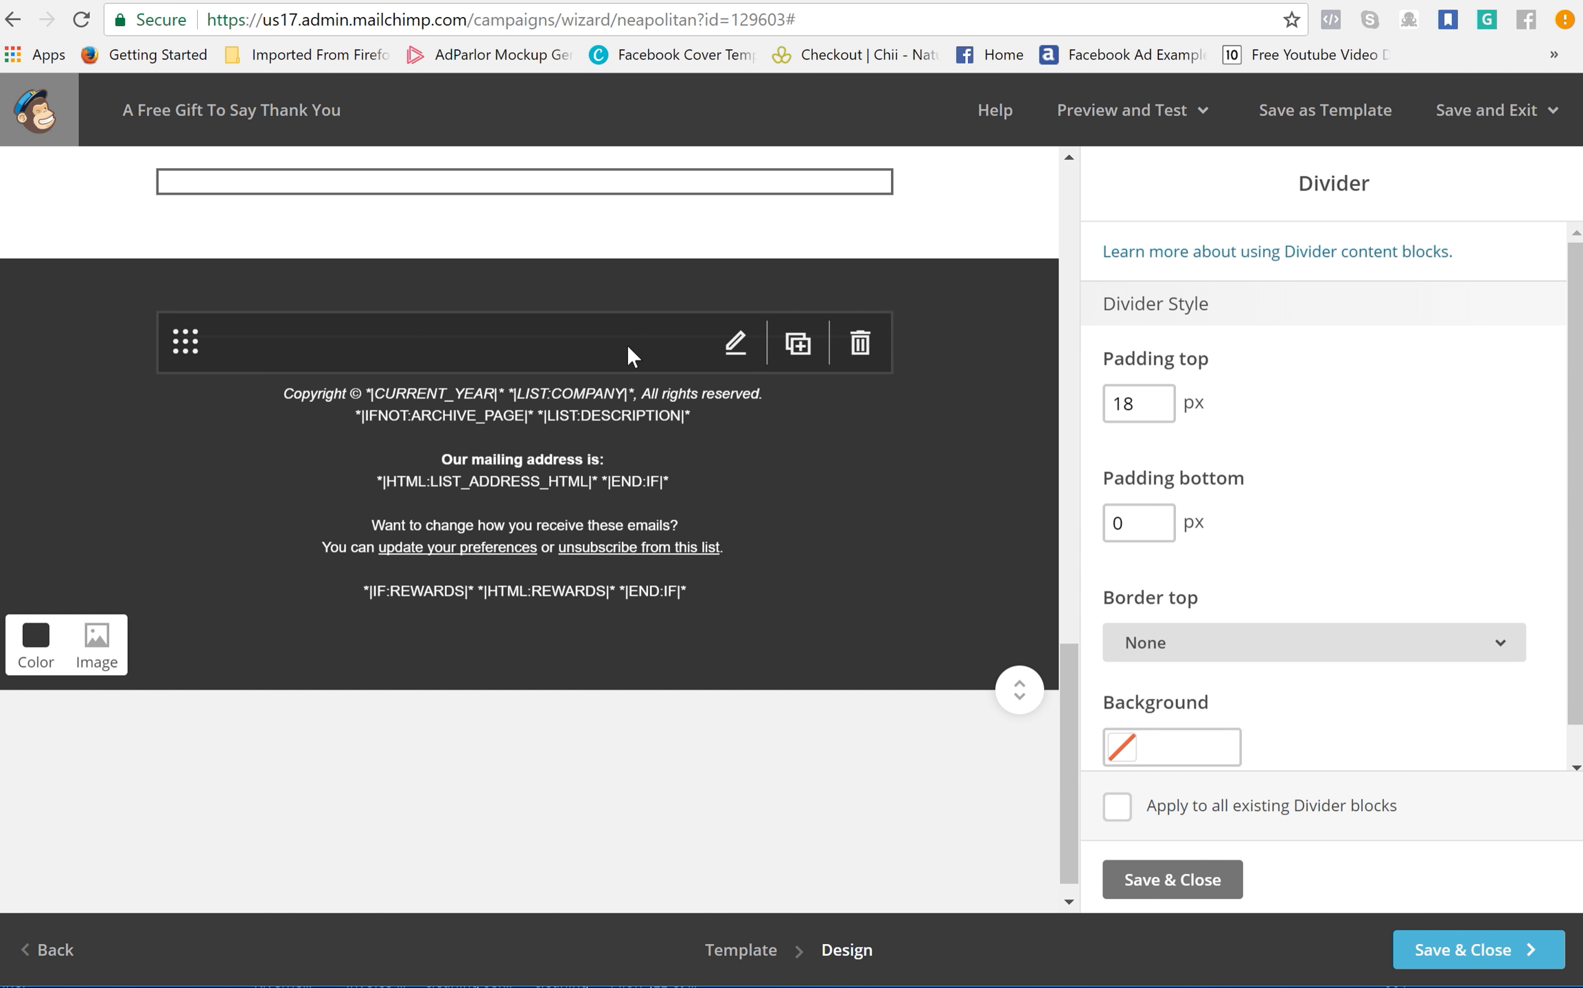
- Review the email layout from the $50 headline down to the footer, and open the text block below the photo for editing
scroll(679, 261, "up", 10)
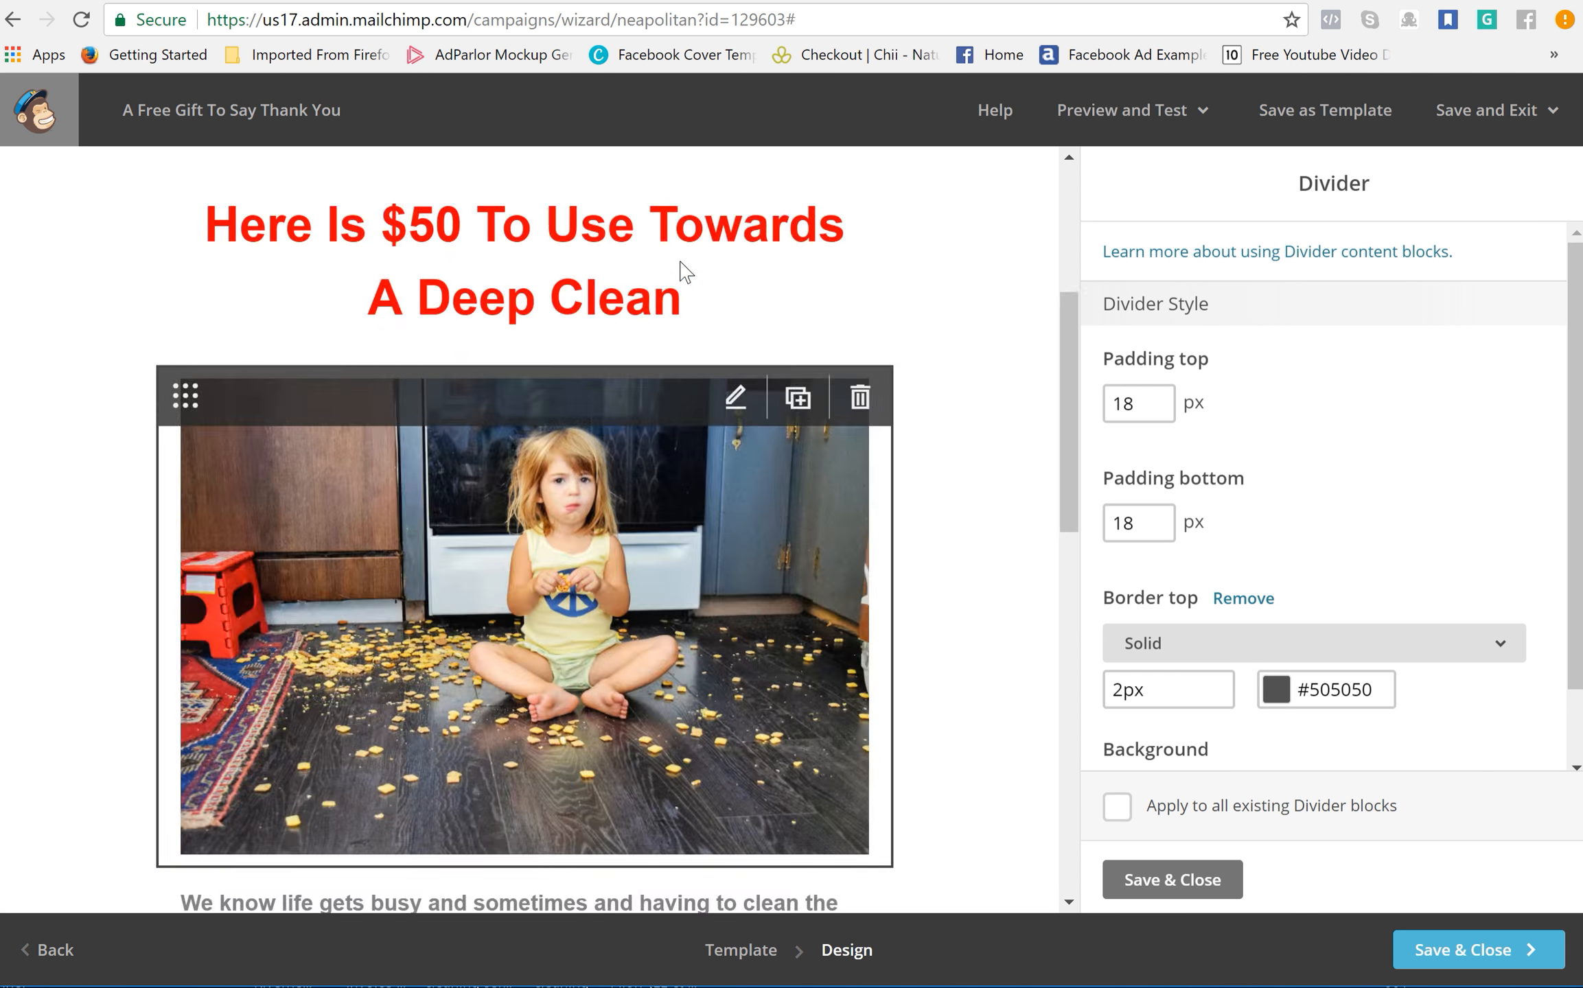
scroll(679, 260, "up", 3)
scroll(596, 719, "down", 9)
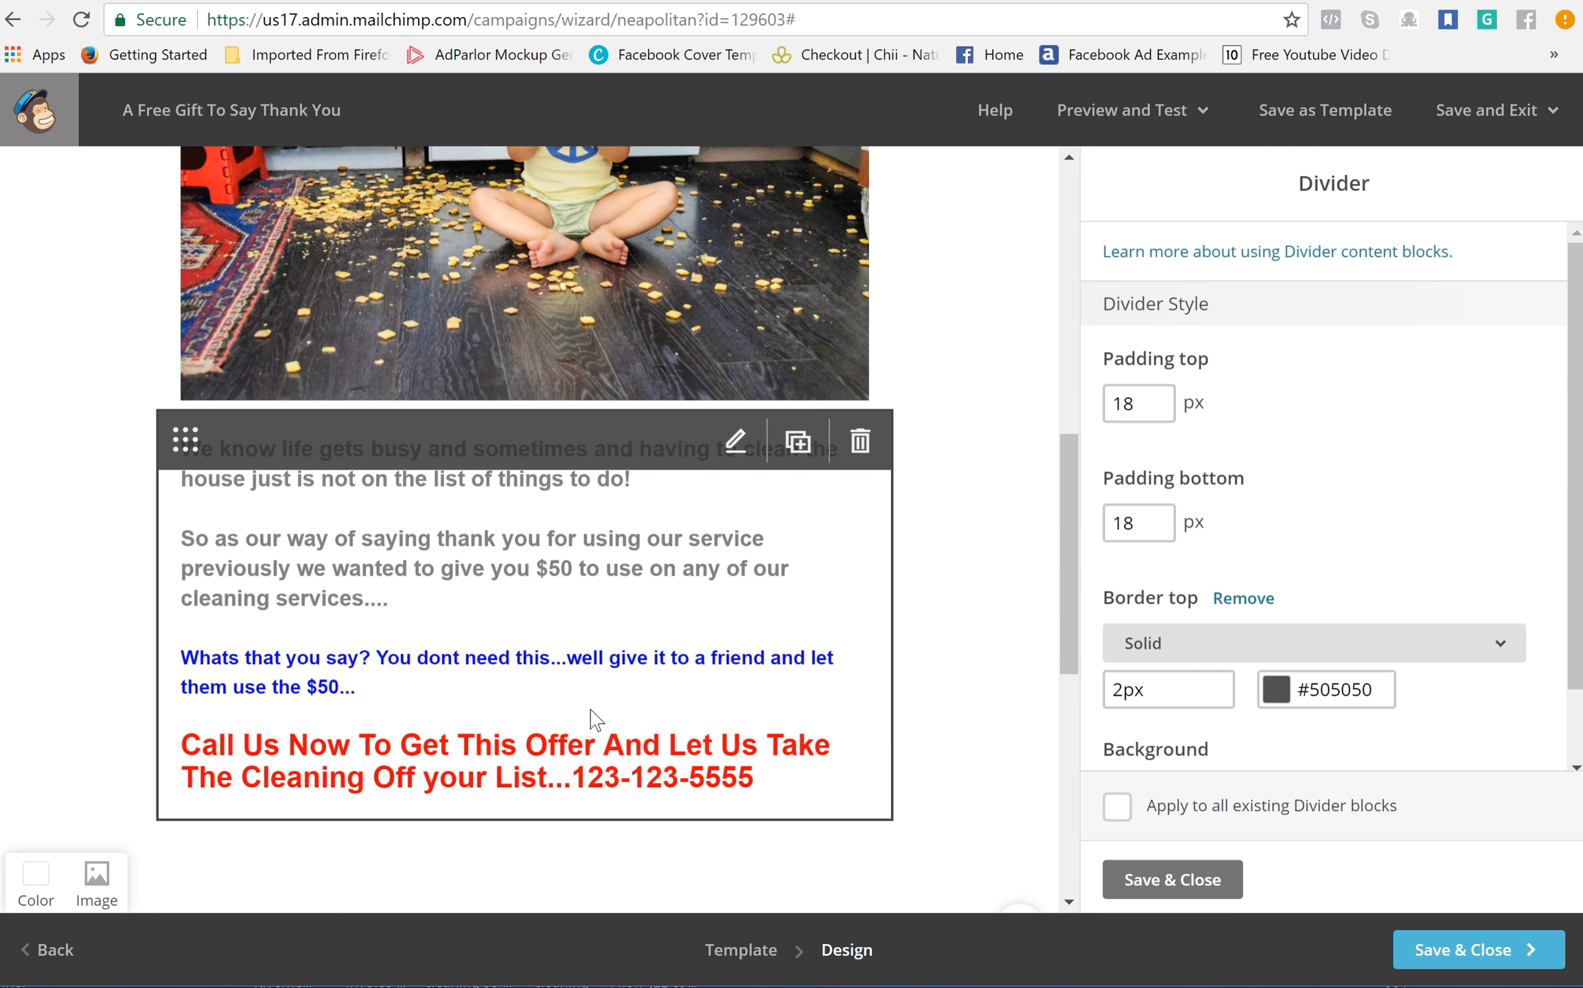
scroll(592, 712, "down", 1)
left_click(777, 657)
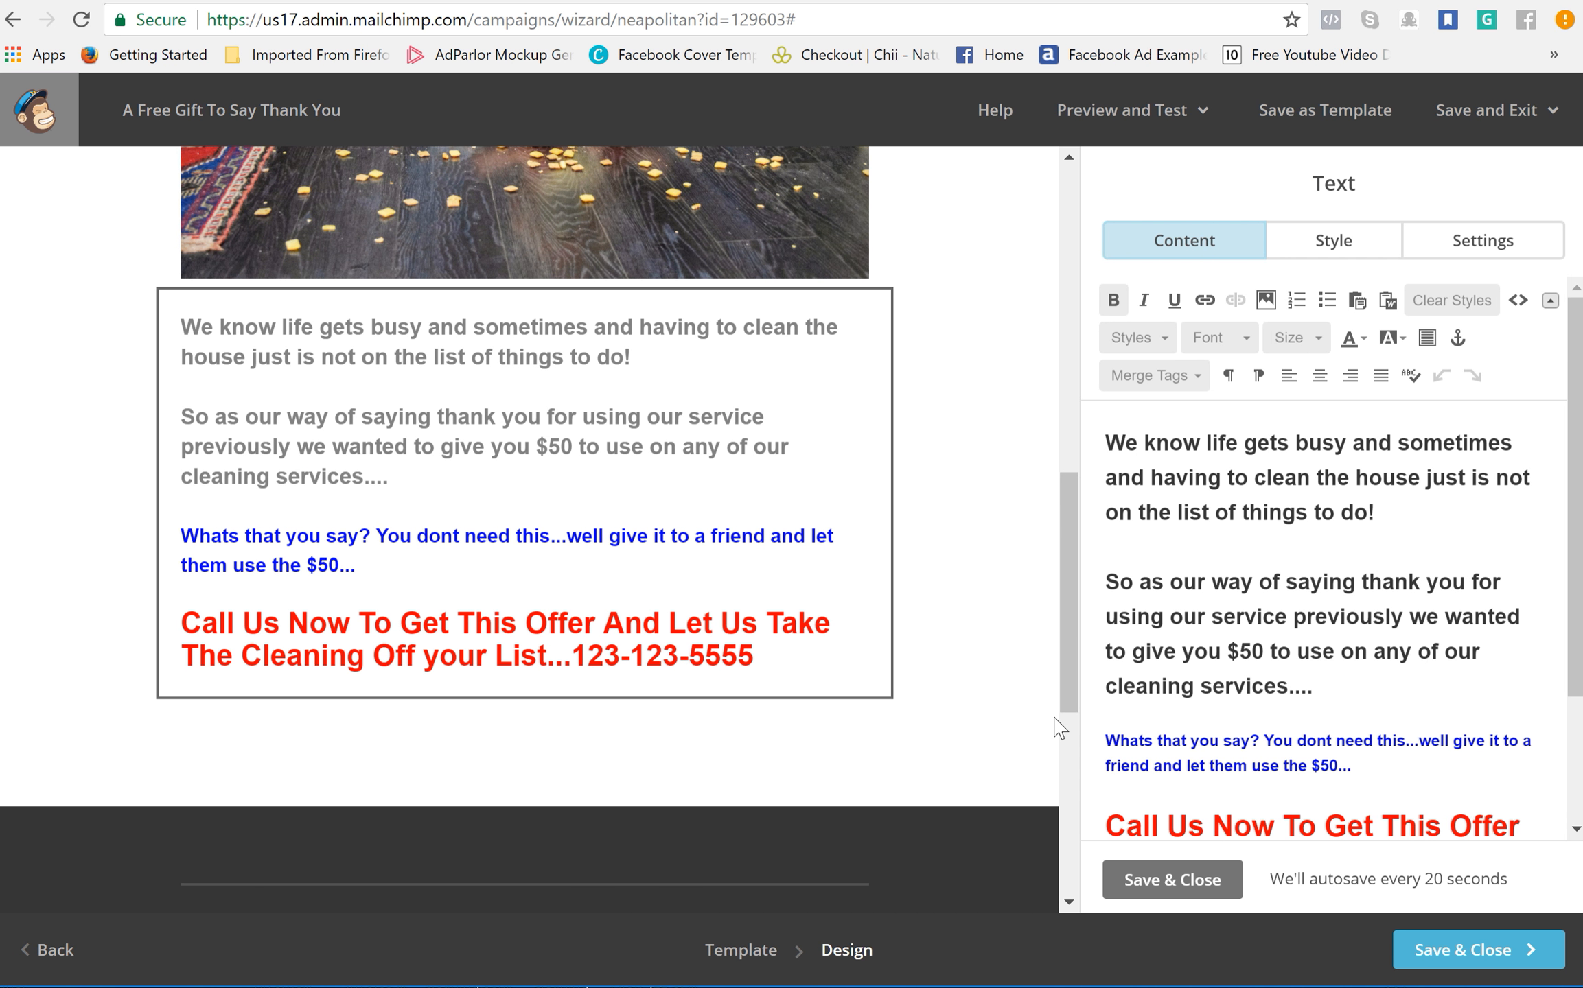
scroll(947, 694, "down", 2)
scroll(1253, 695, "down", 3)
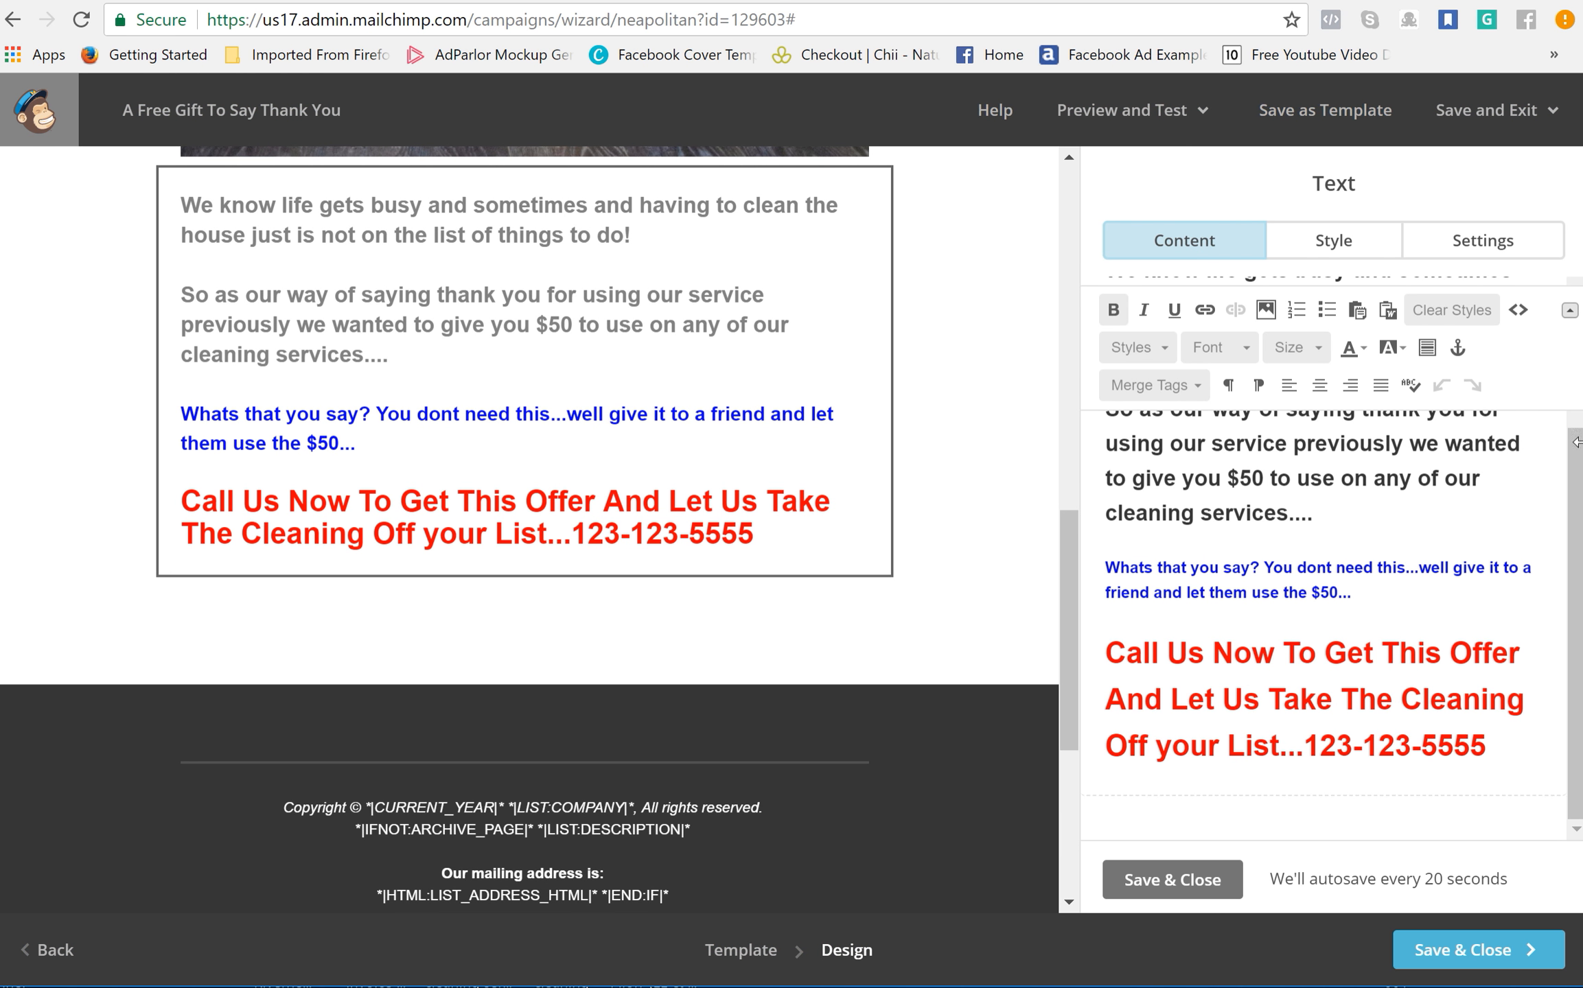
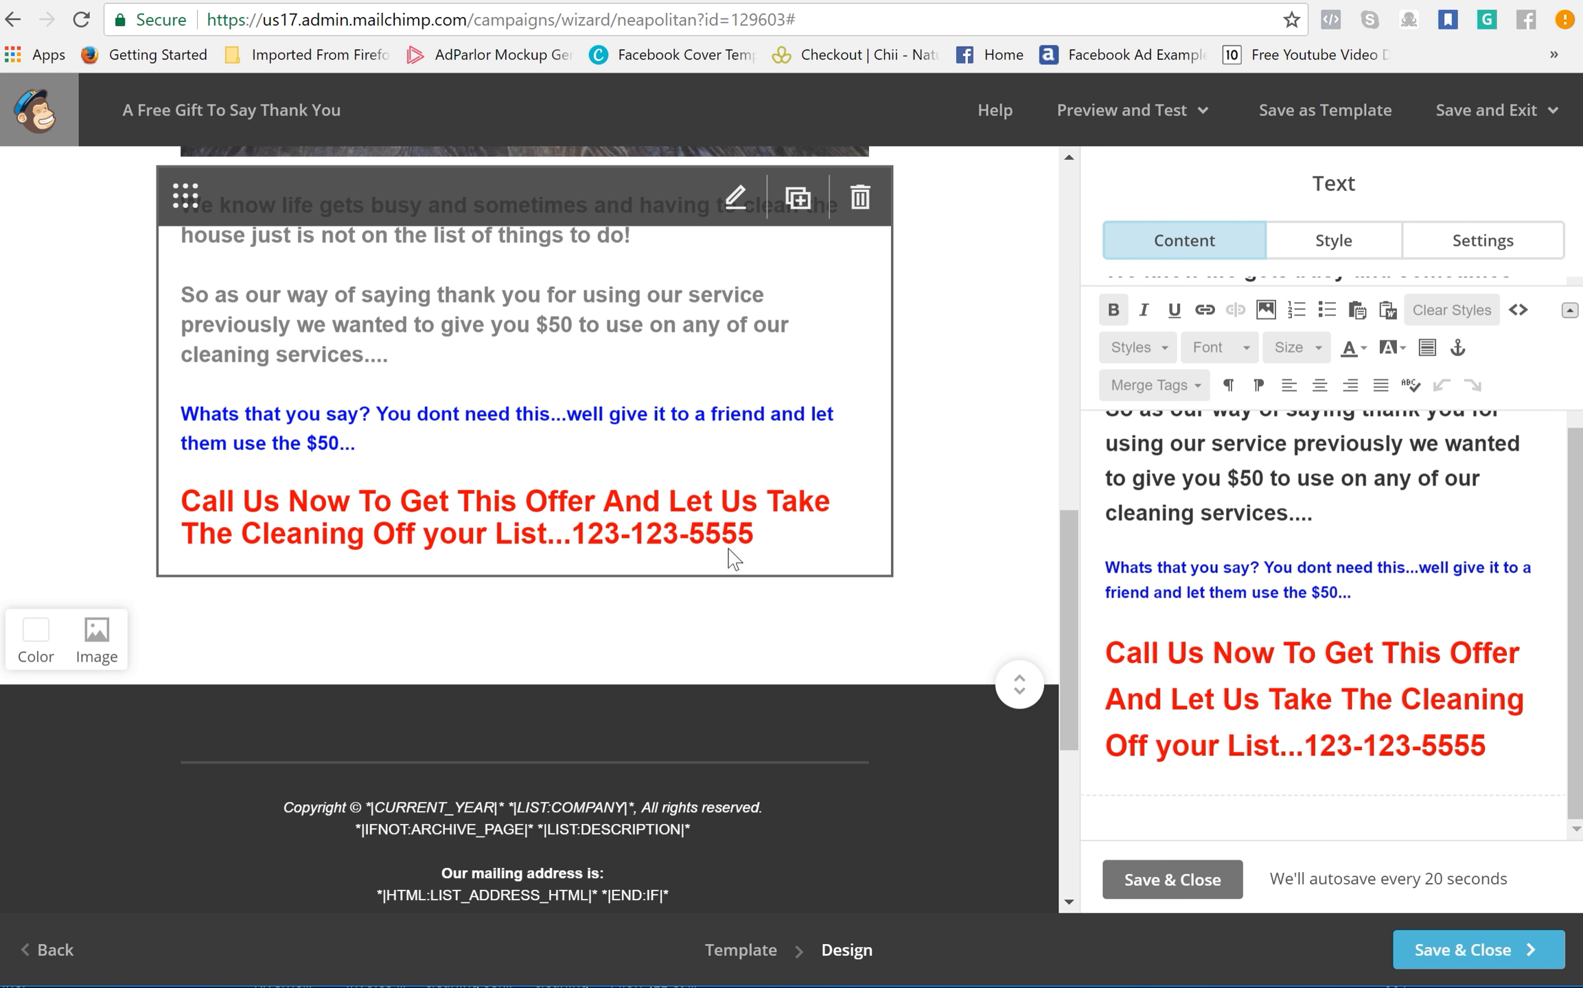
- Review the email from headline to call to action in the editor, and check the full layout down to the footer in preview mode
scroll(878, 576, "up", 10)
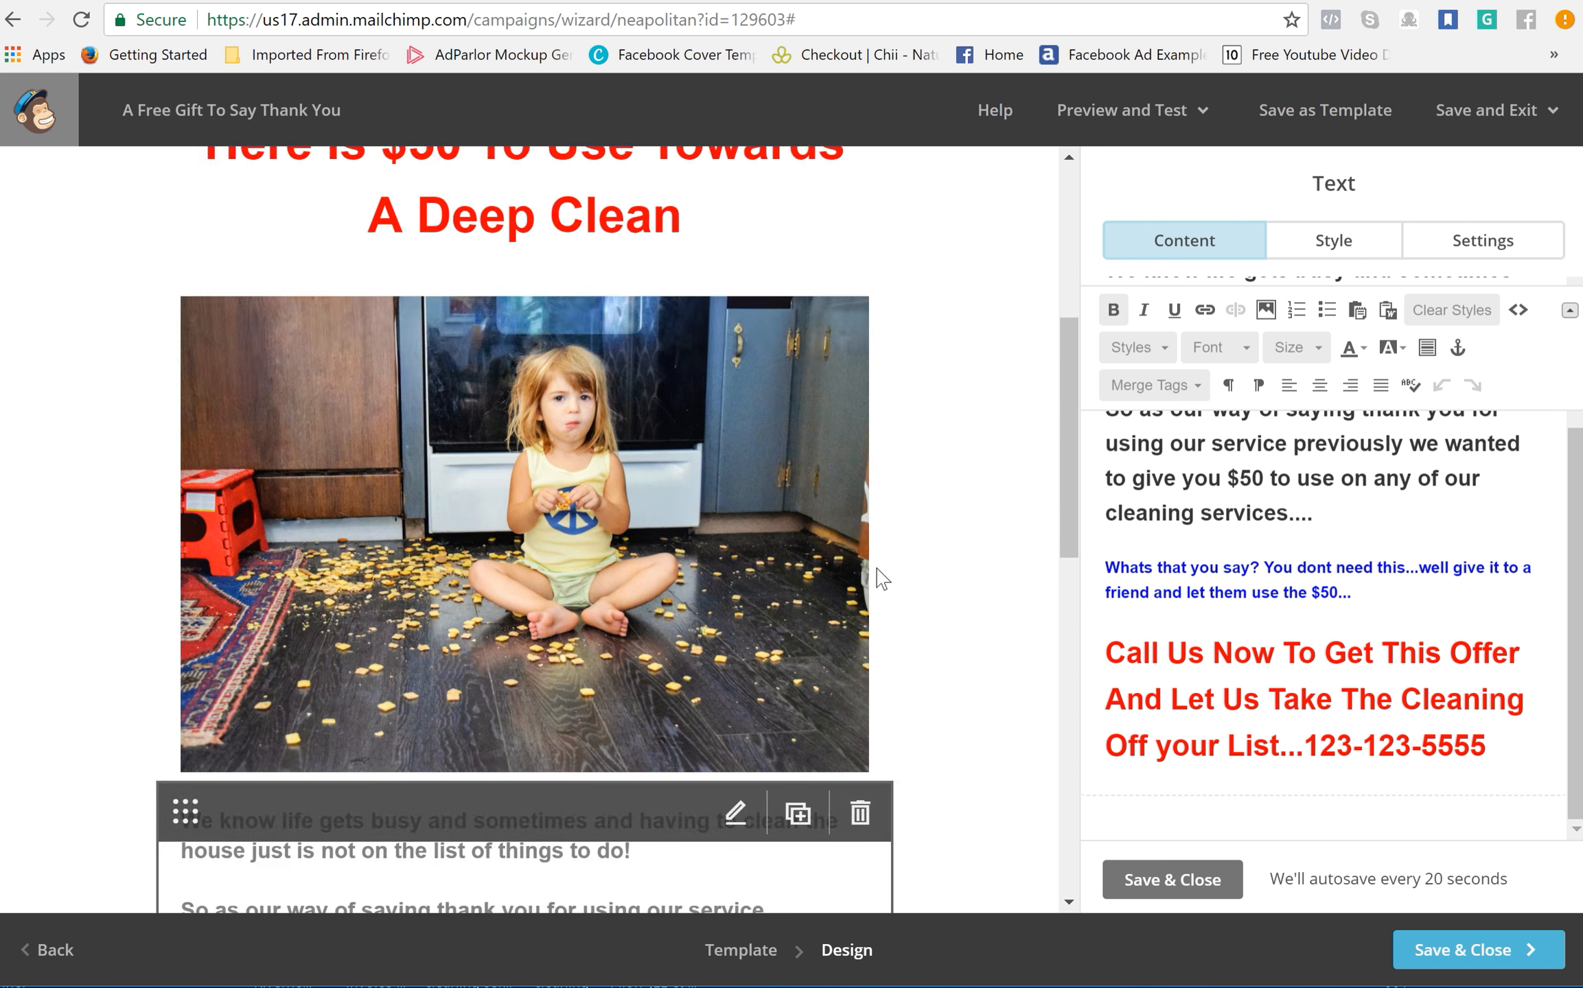
scroll(878, 577, "up", 5)
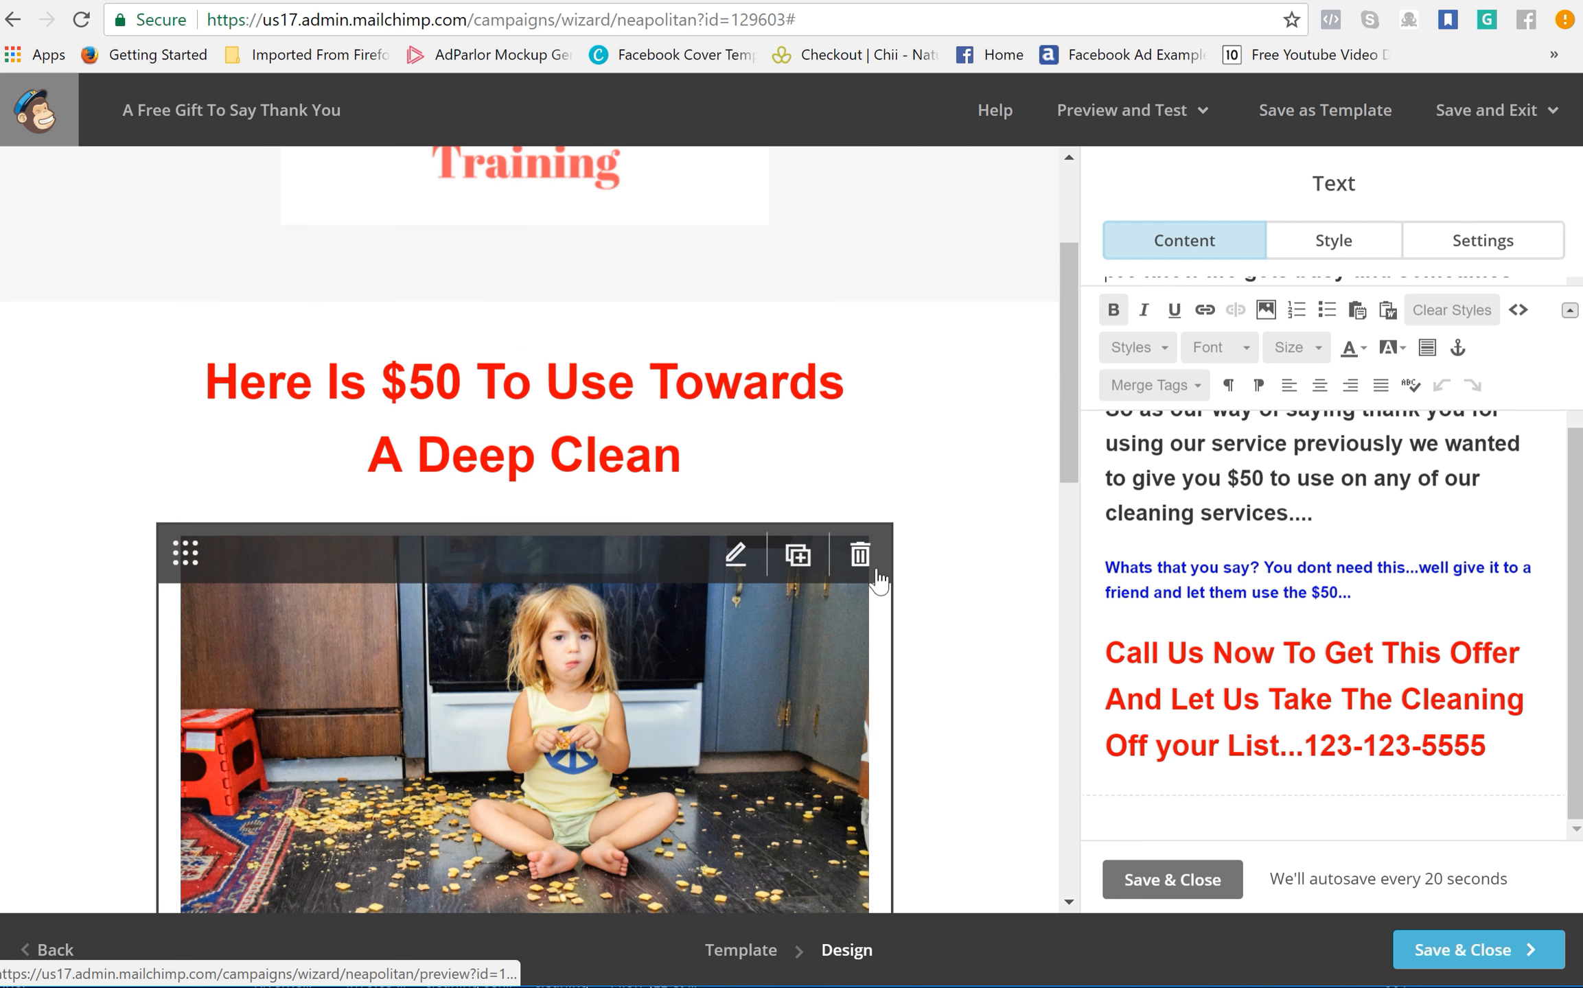
scroll(1017, 622, "down", 5)
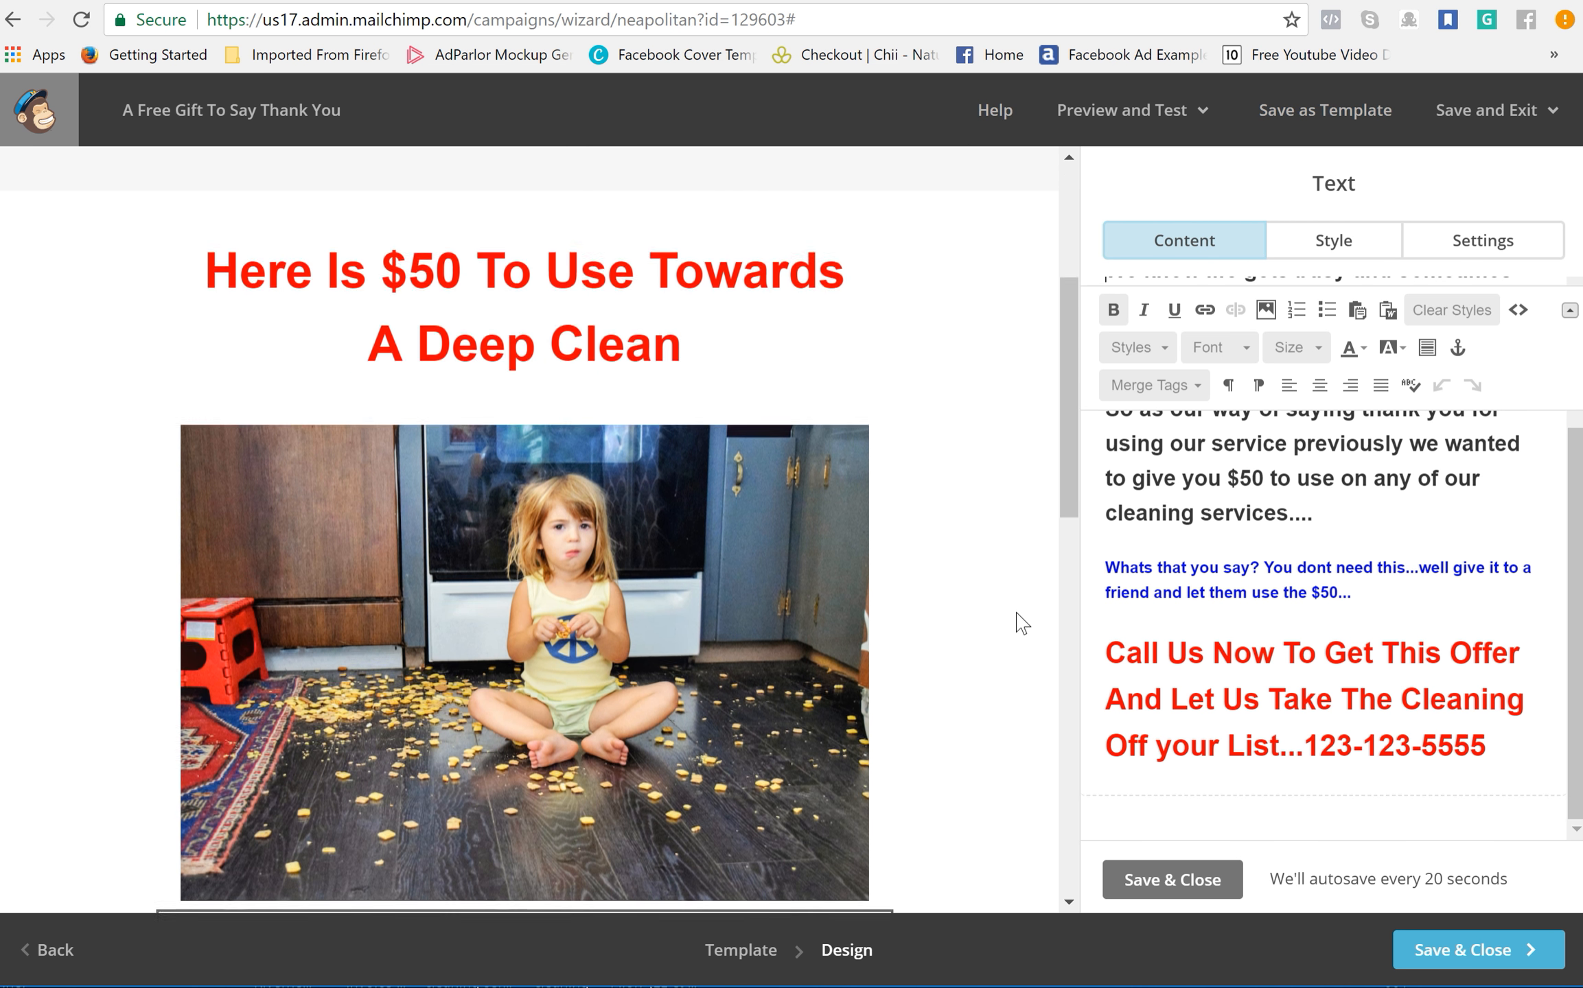
scroll(1018, 621, "down", 7)
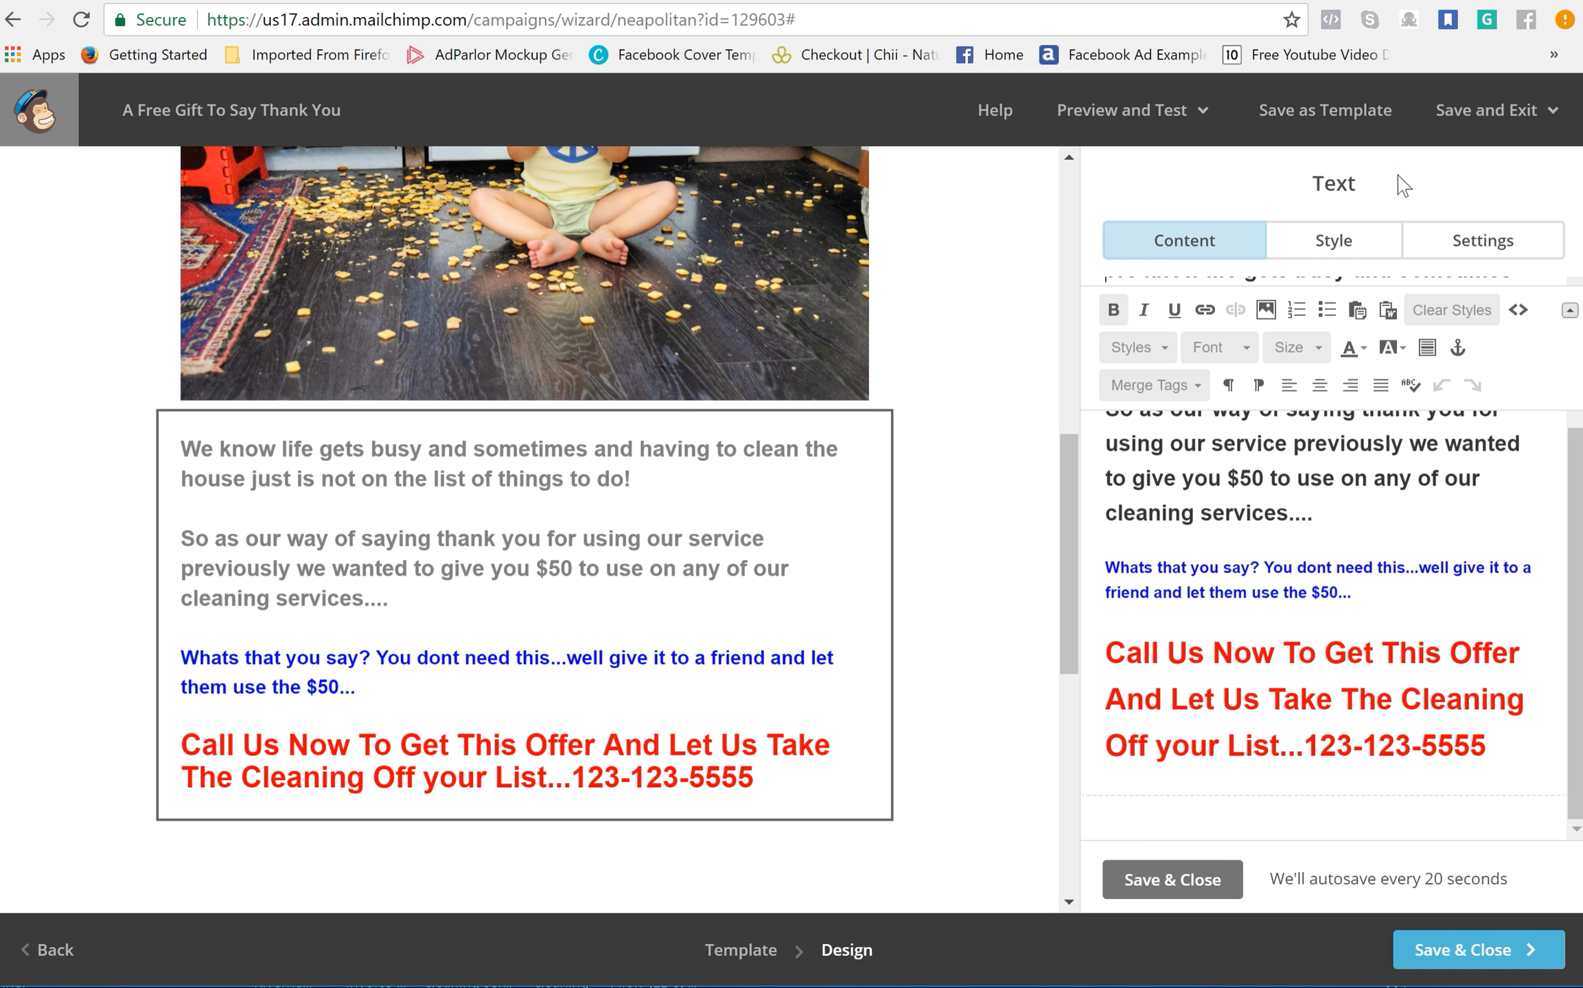
left_click(1183, 126)
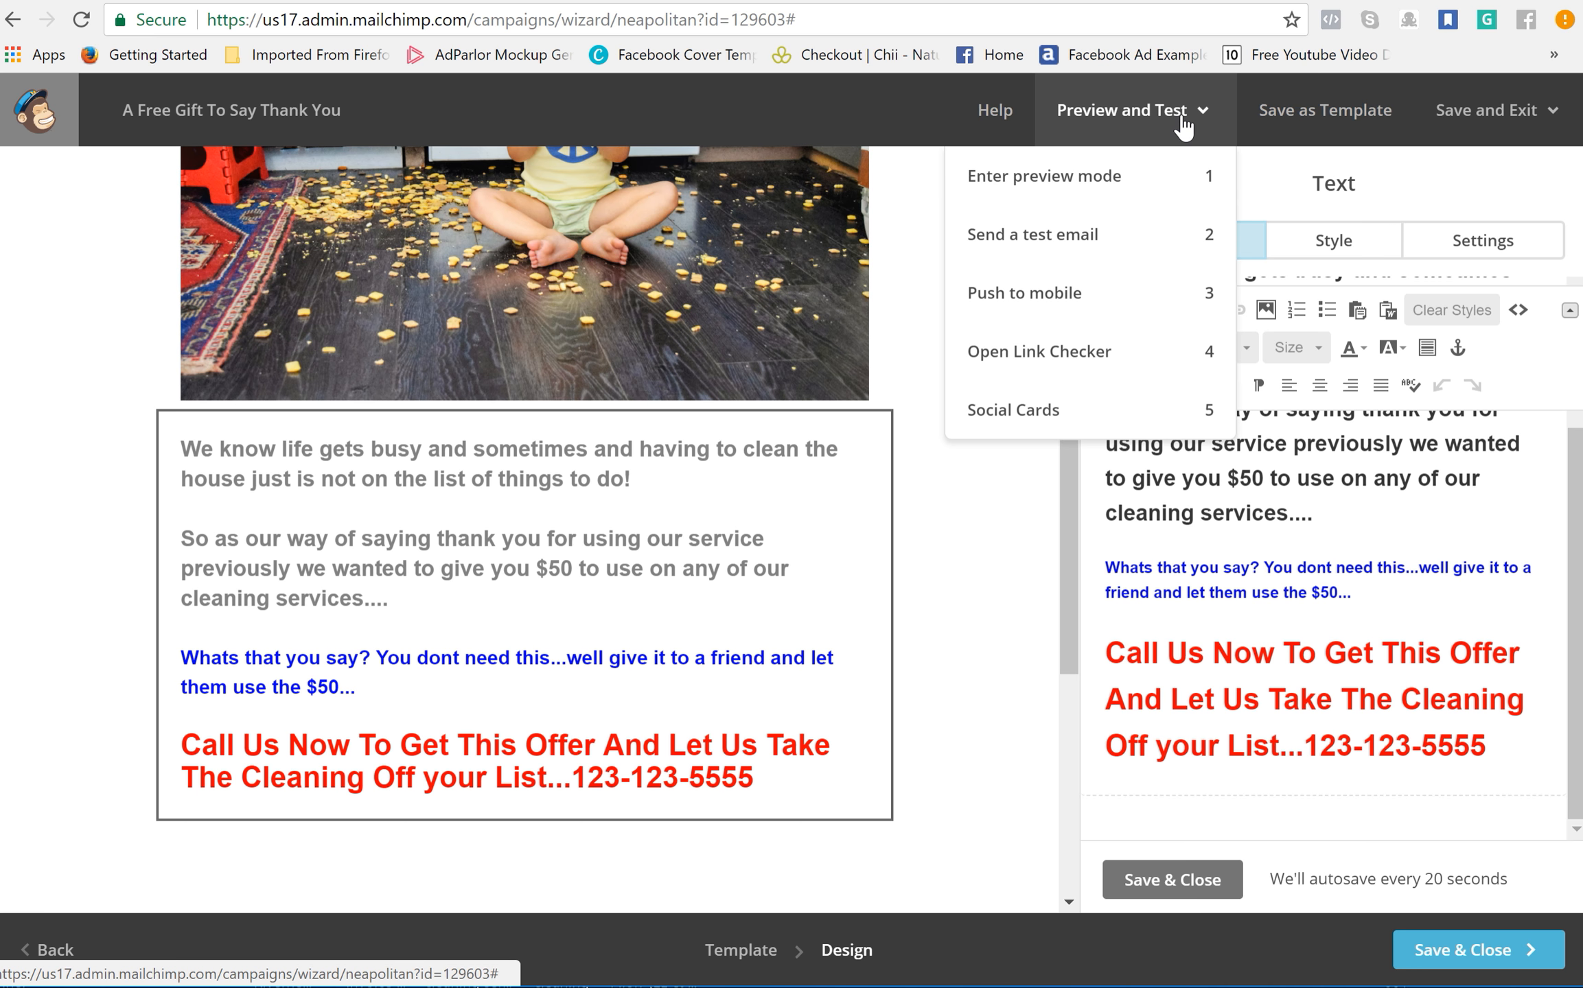
left_click(1099, 183)
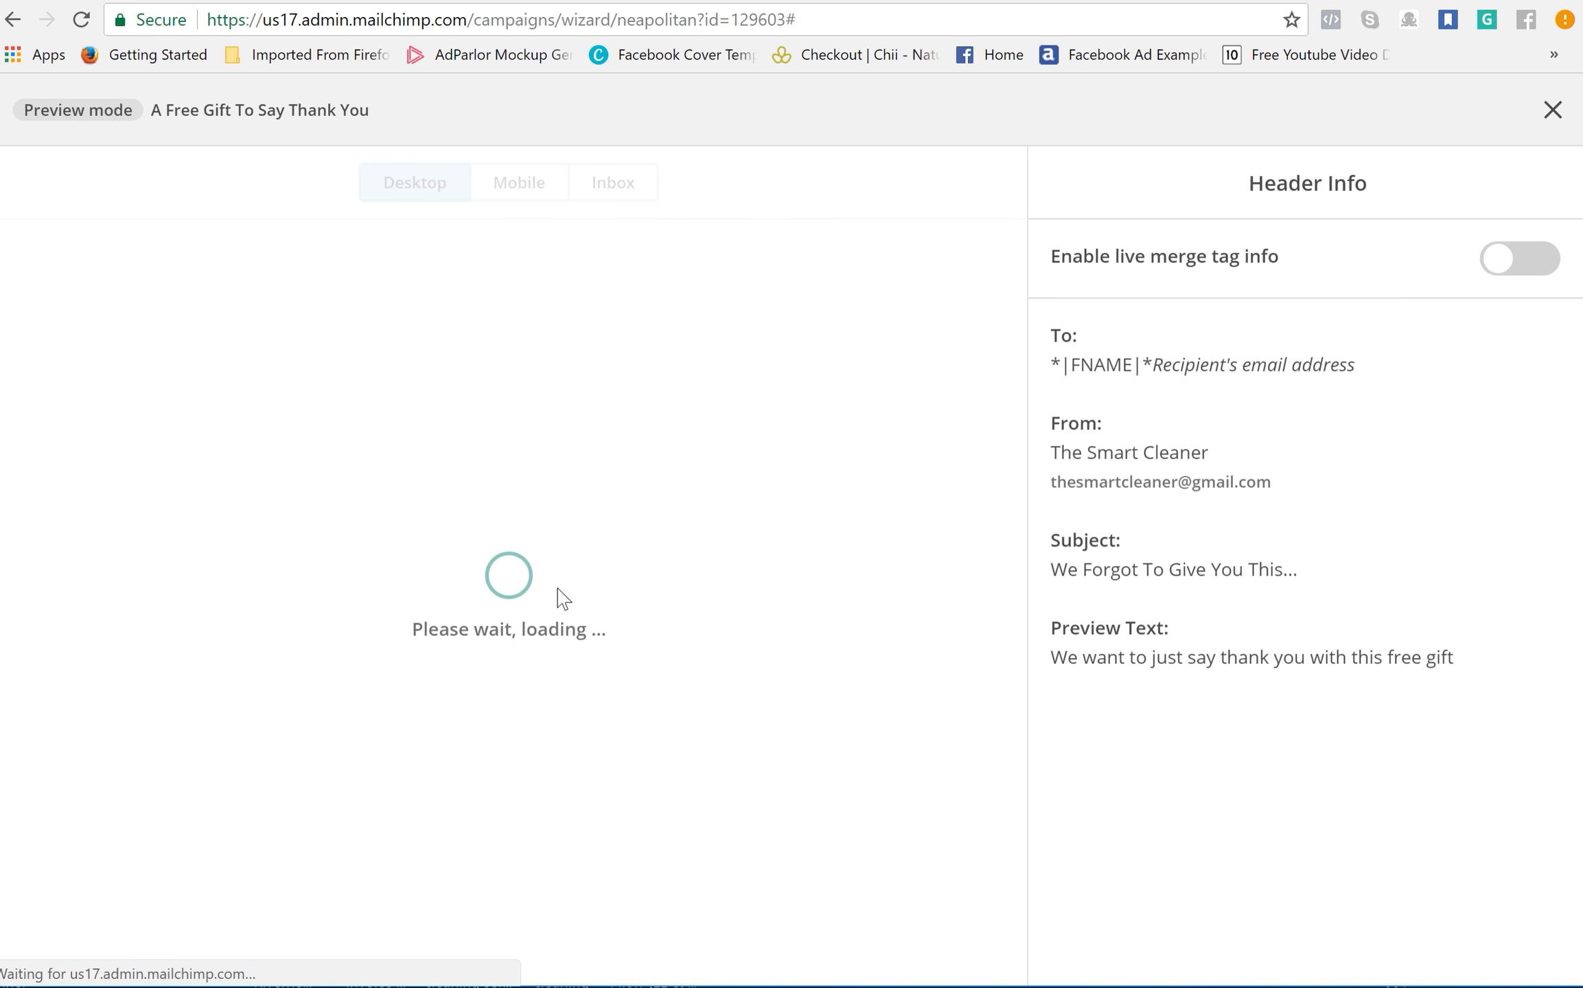
scroll(589, 571, "down", 15)
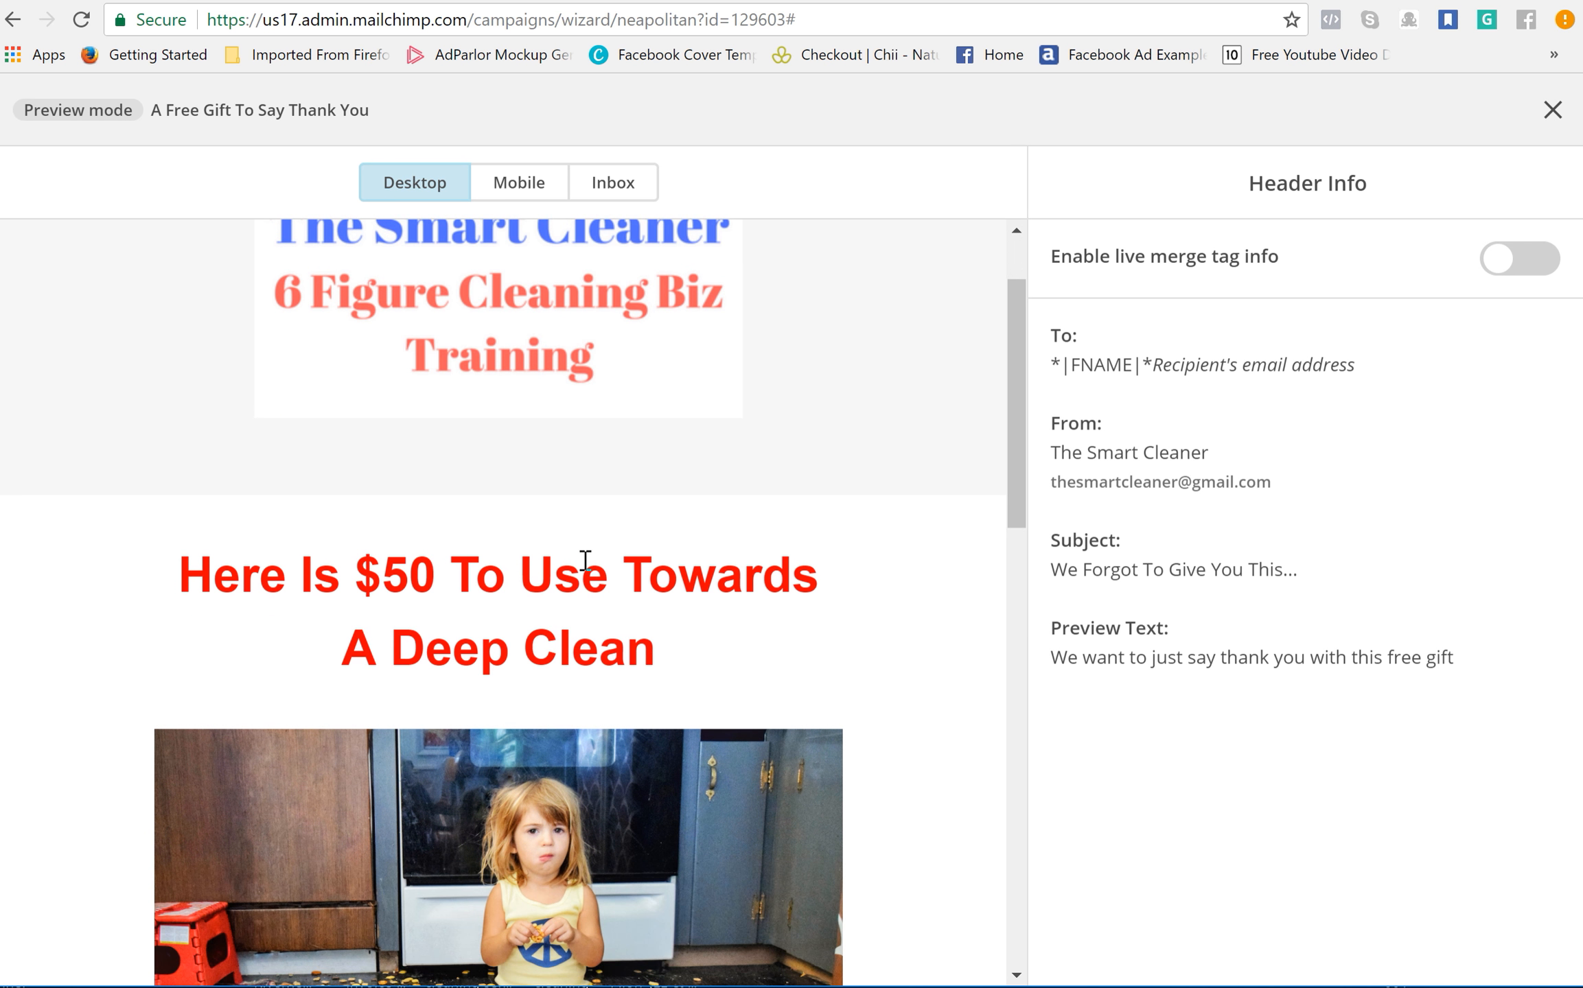
scroll(589, 571, "down", 2)
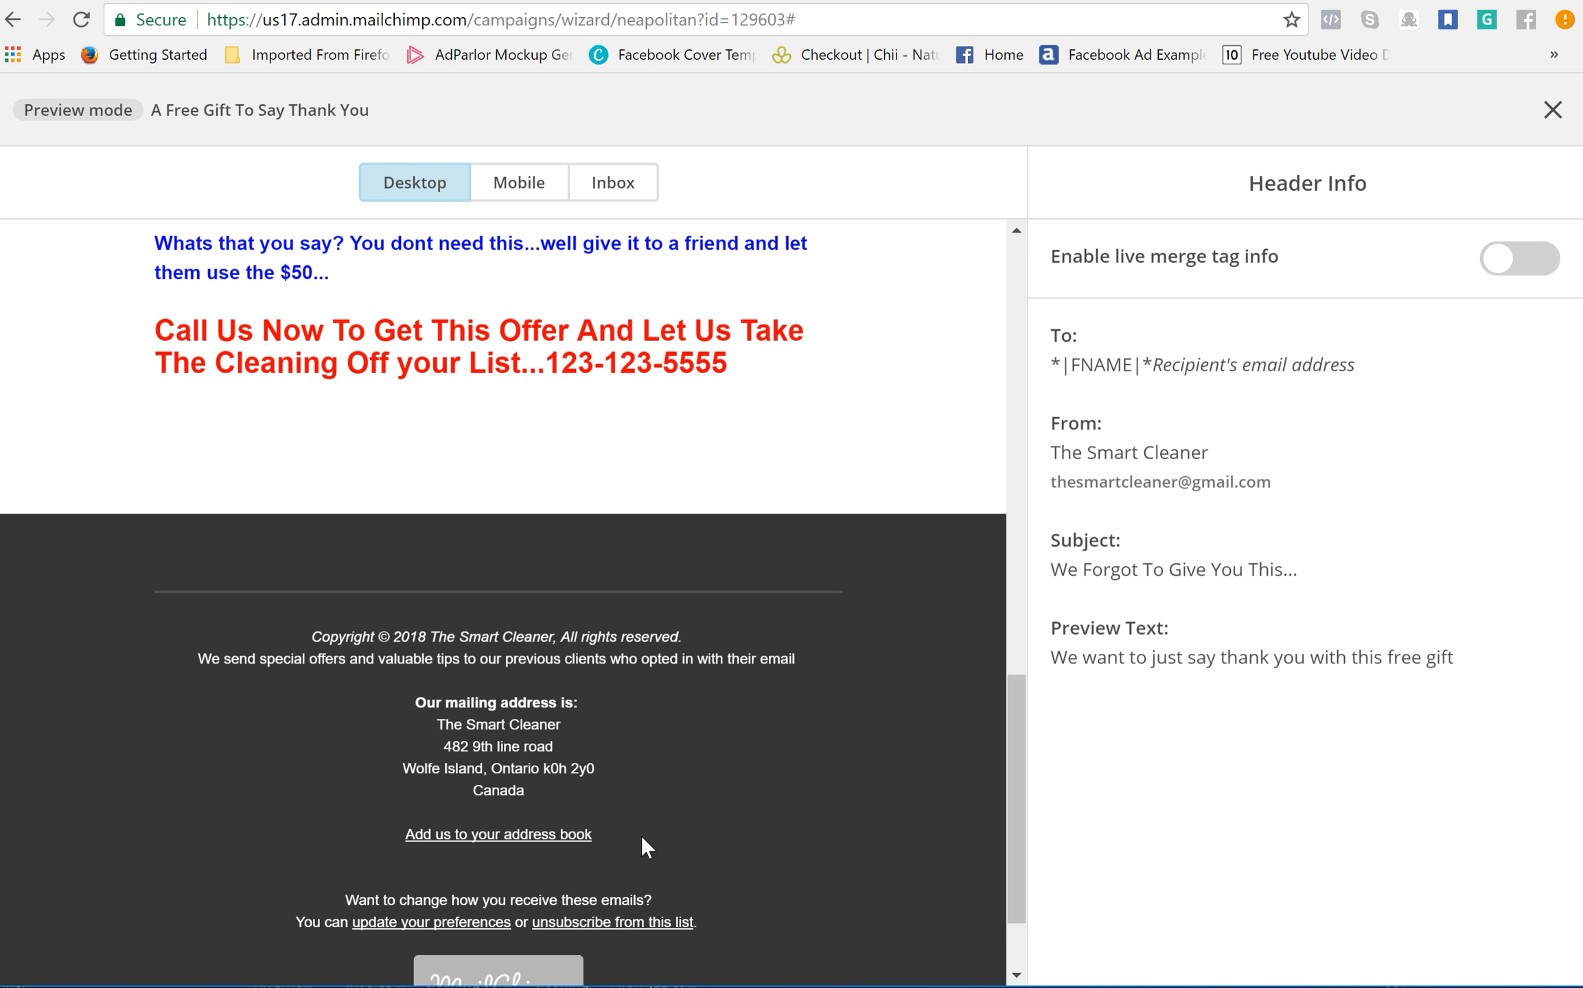
scroll(640, 836, "up", 15)
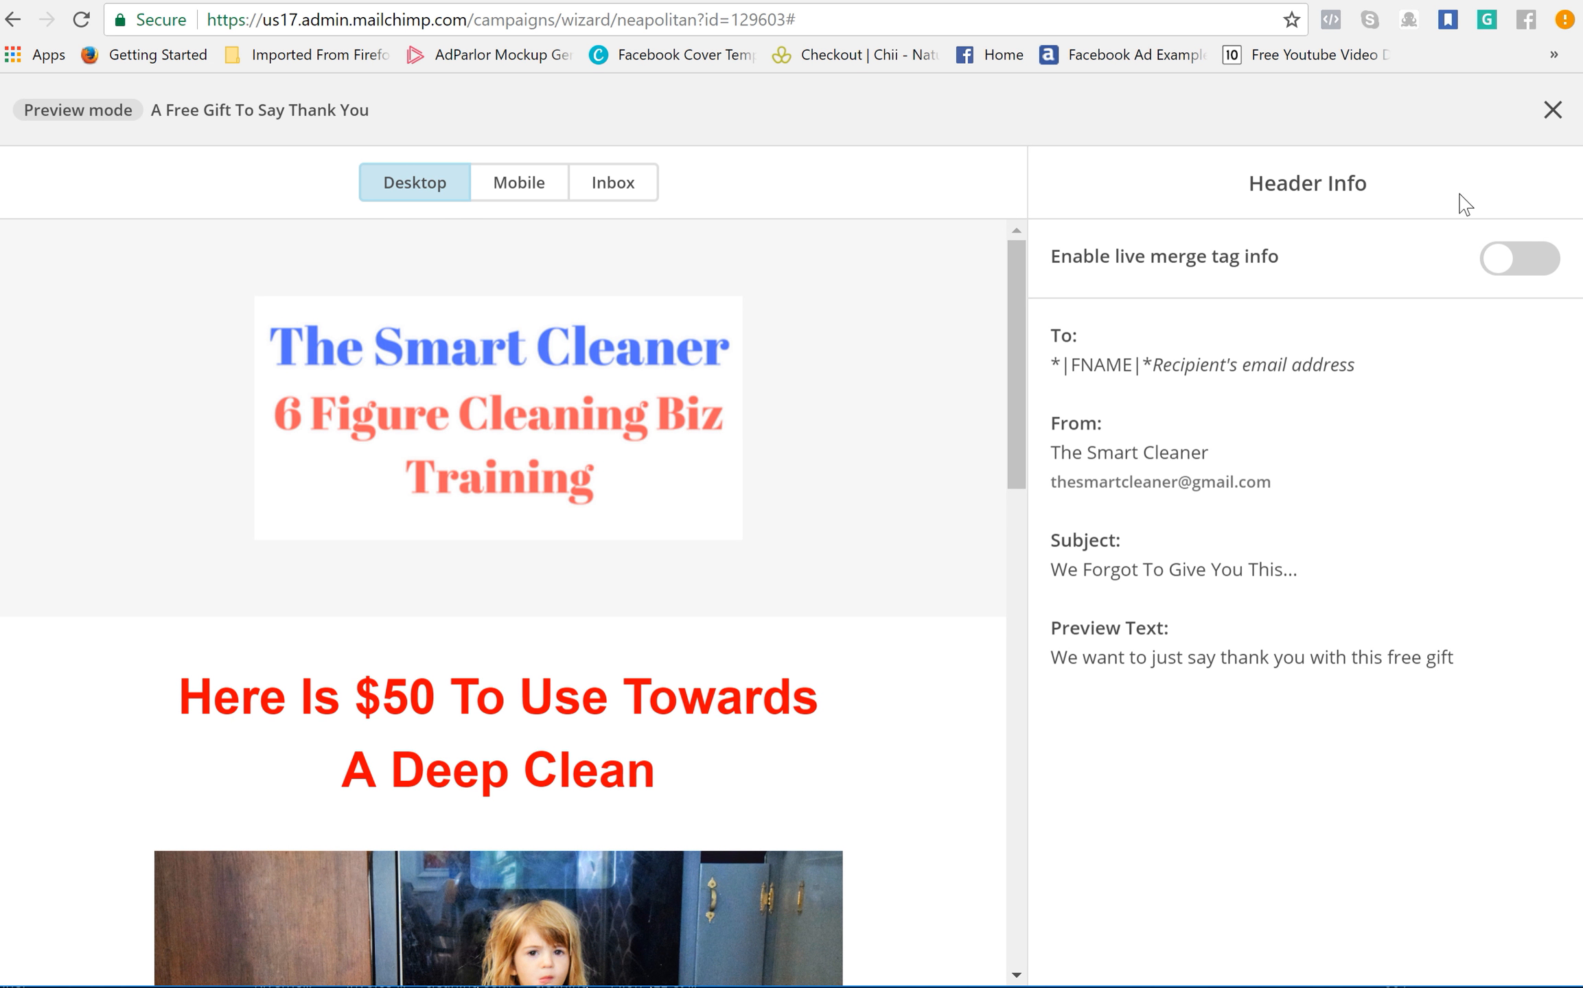
left_click(1554, 117)
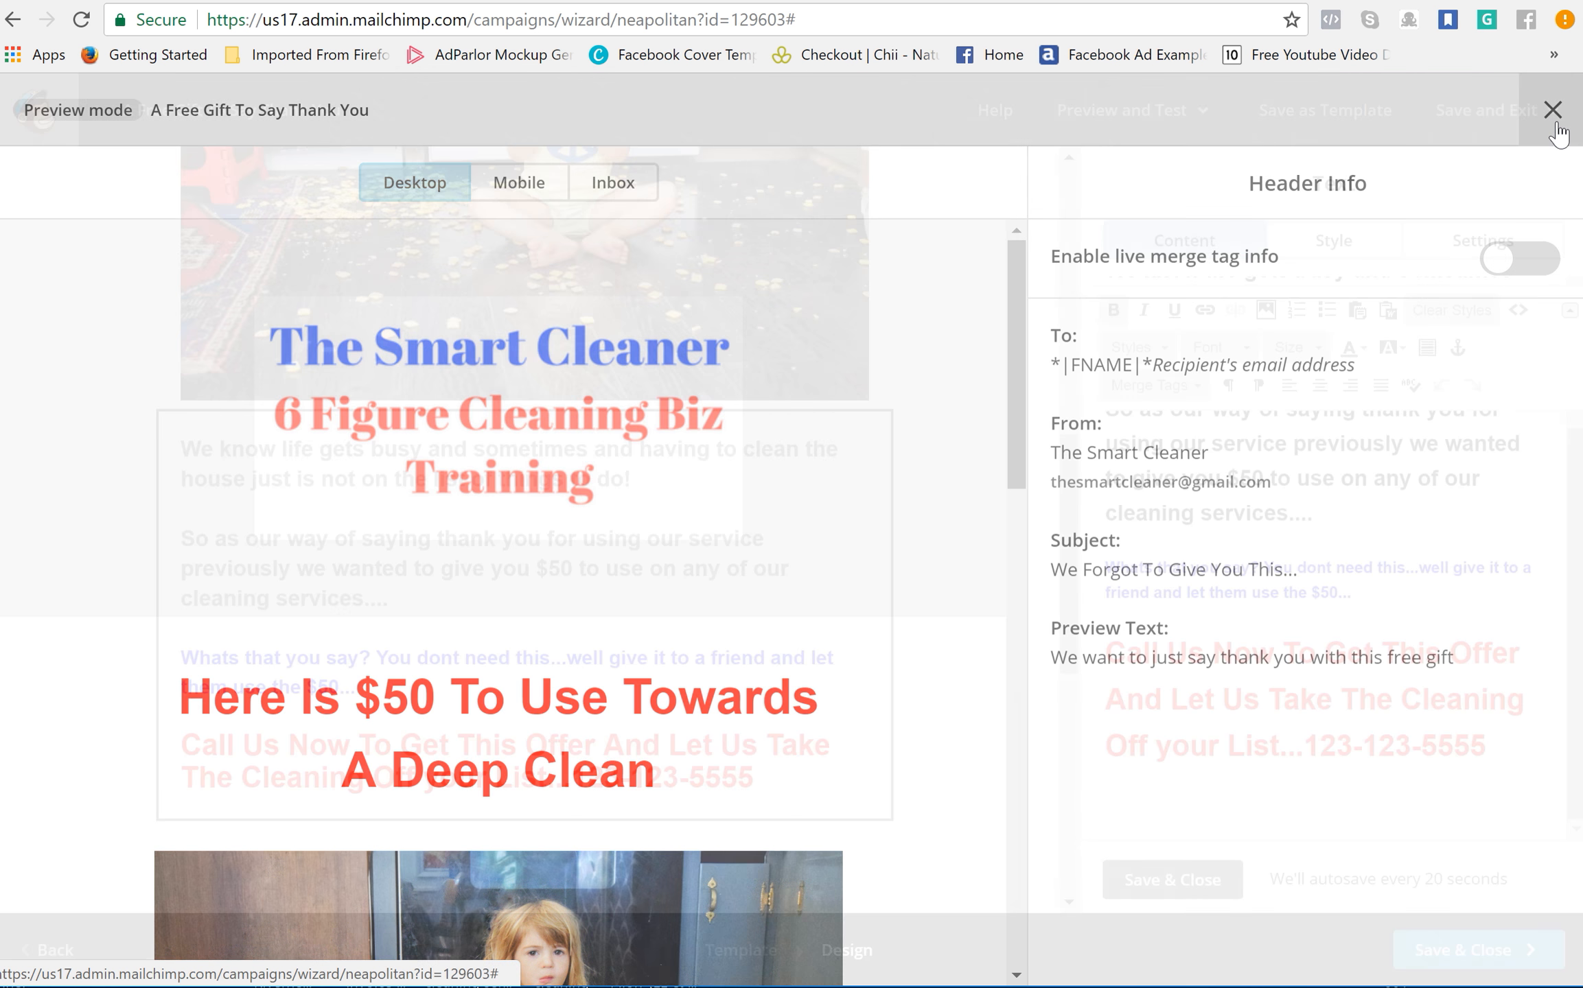
- Save the text block and the email design, and open the campaign's schedule settings
left_click(1205, 884)
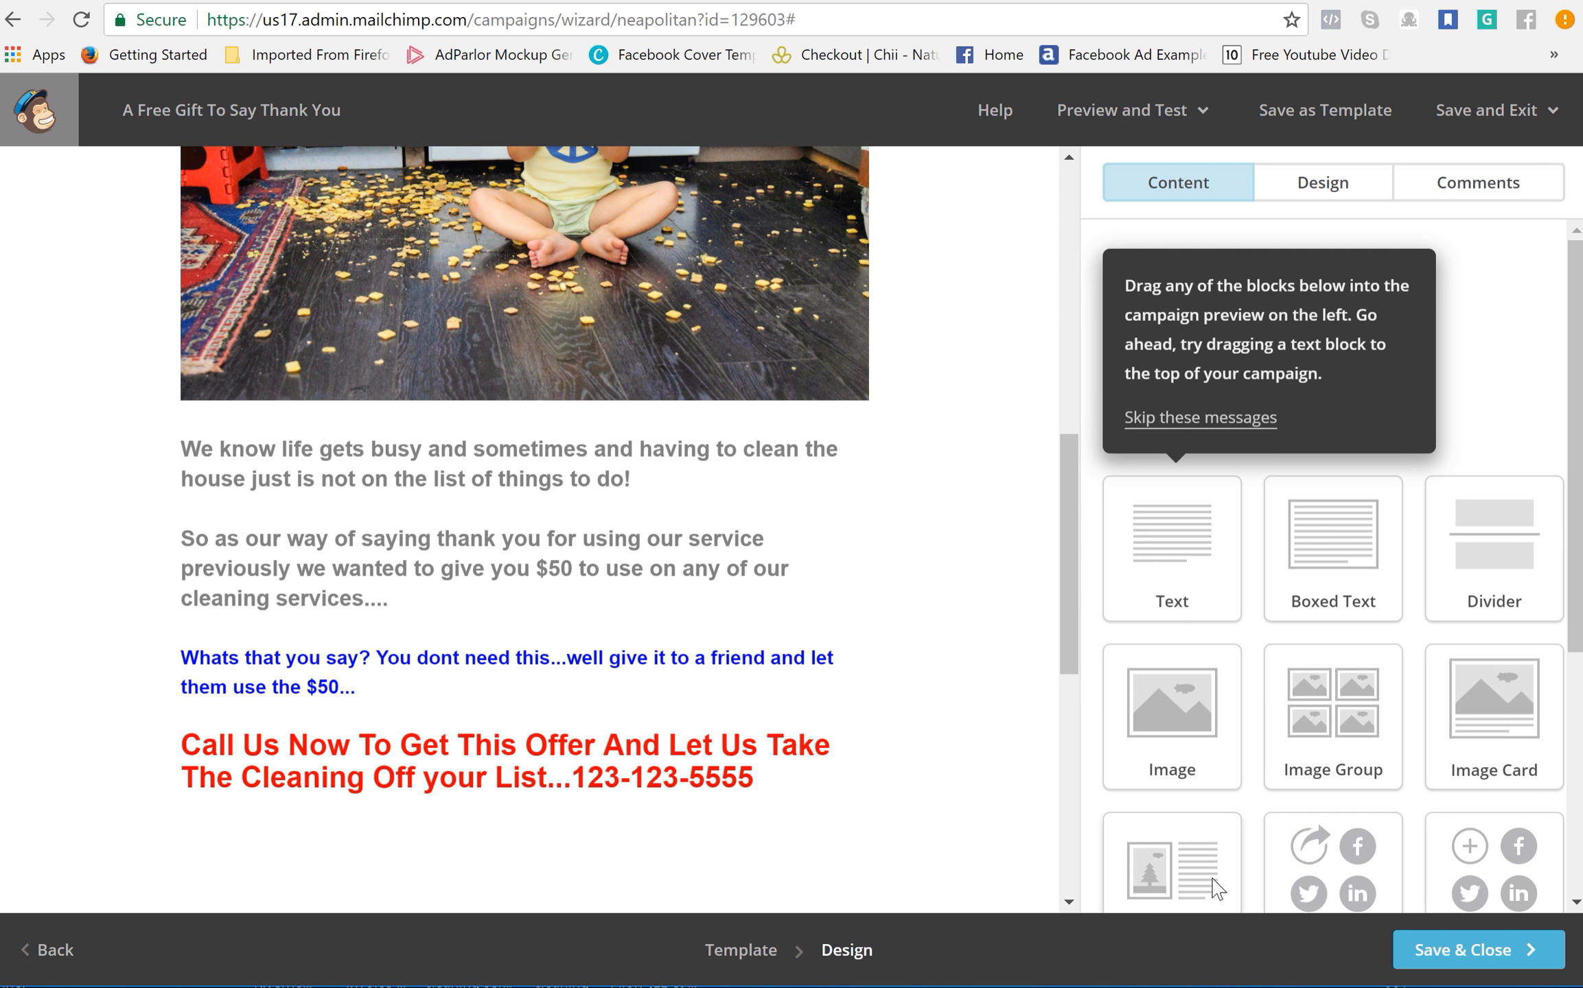
left_click(1482, 954)
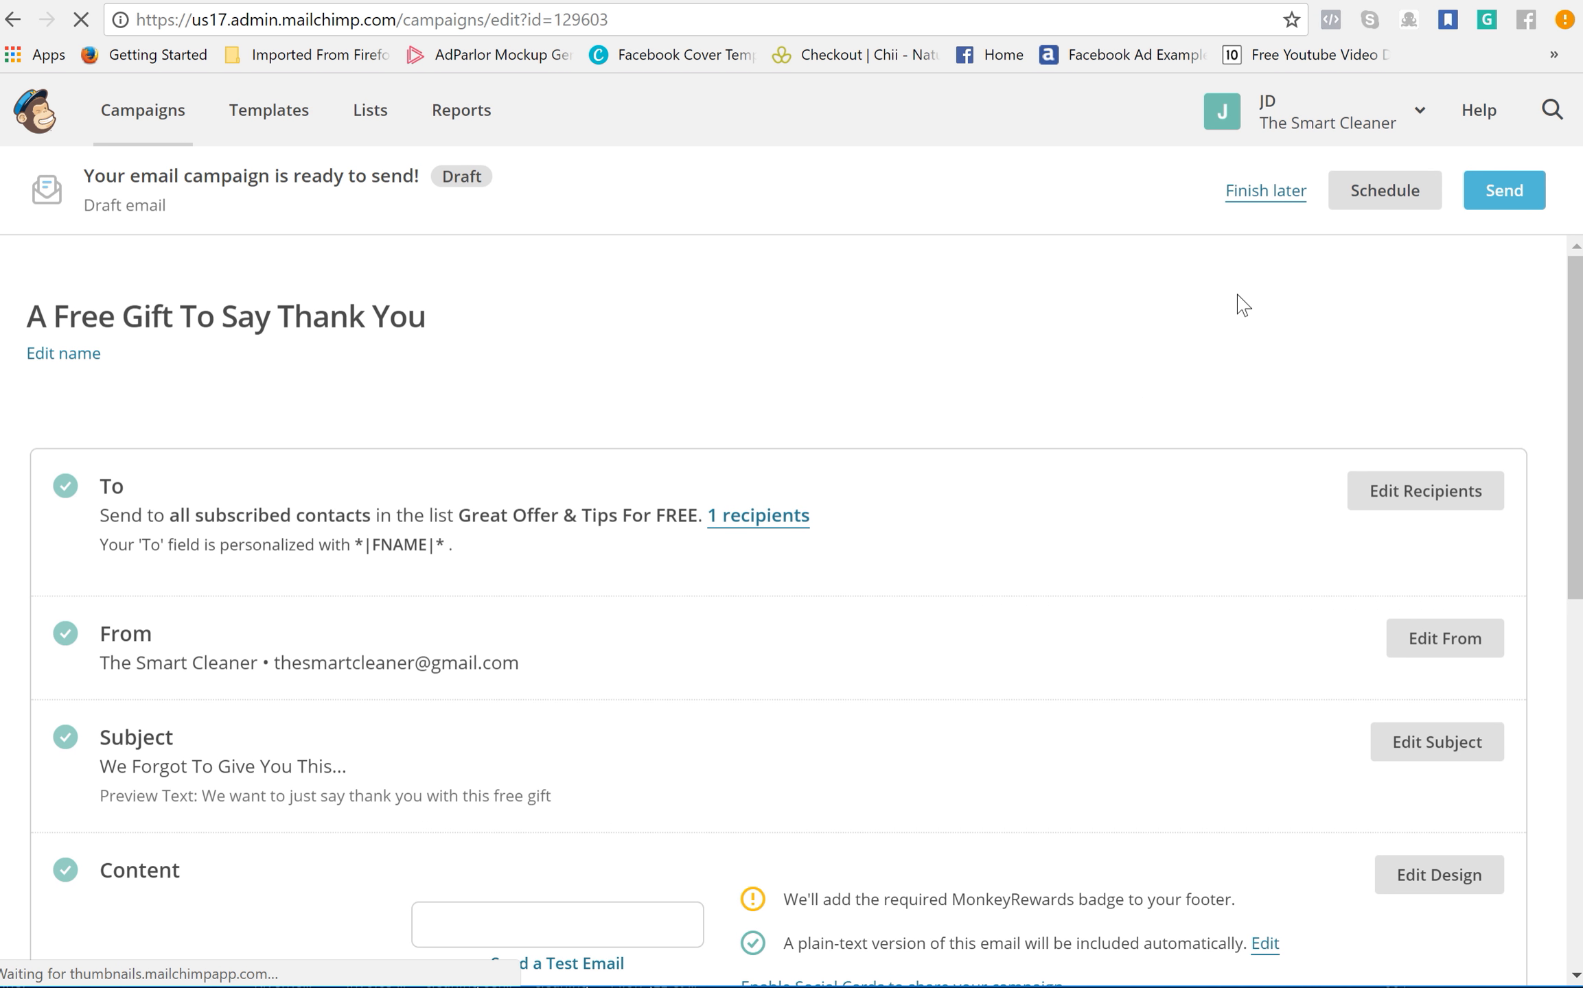
left_click(1392, 205)
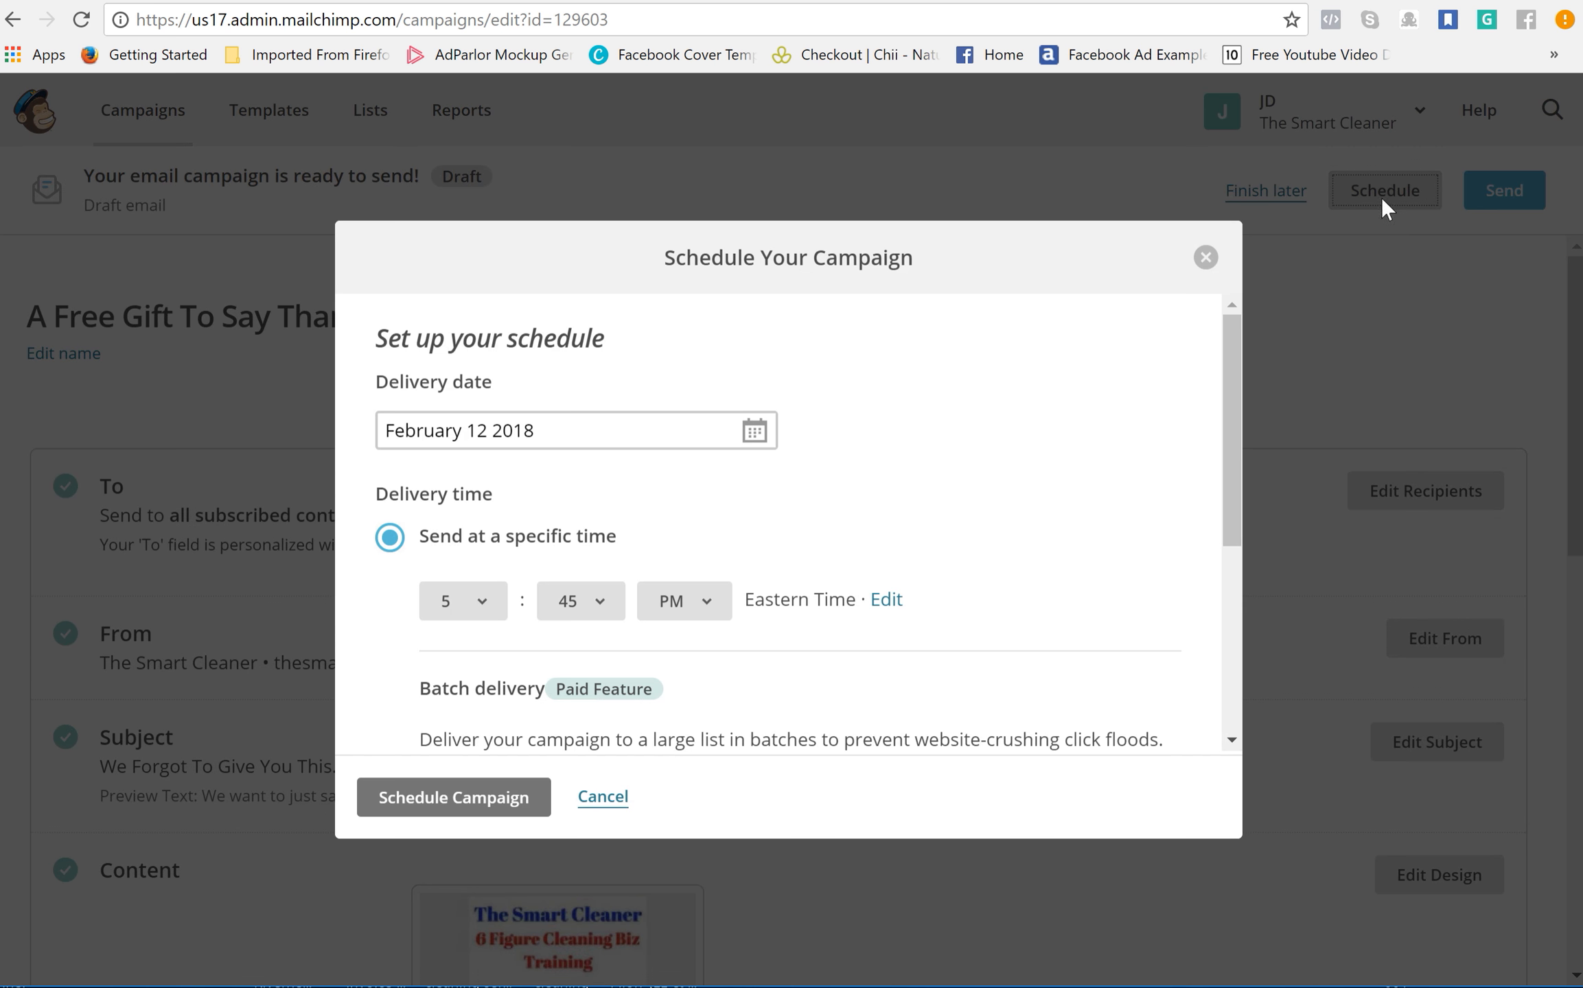
- Examine the delivery date calendar, specific send time, batch delivery and Timewarp options for scheduling the campaign
left_click(755, 433)
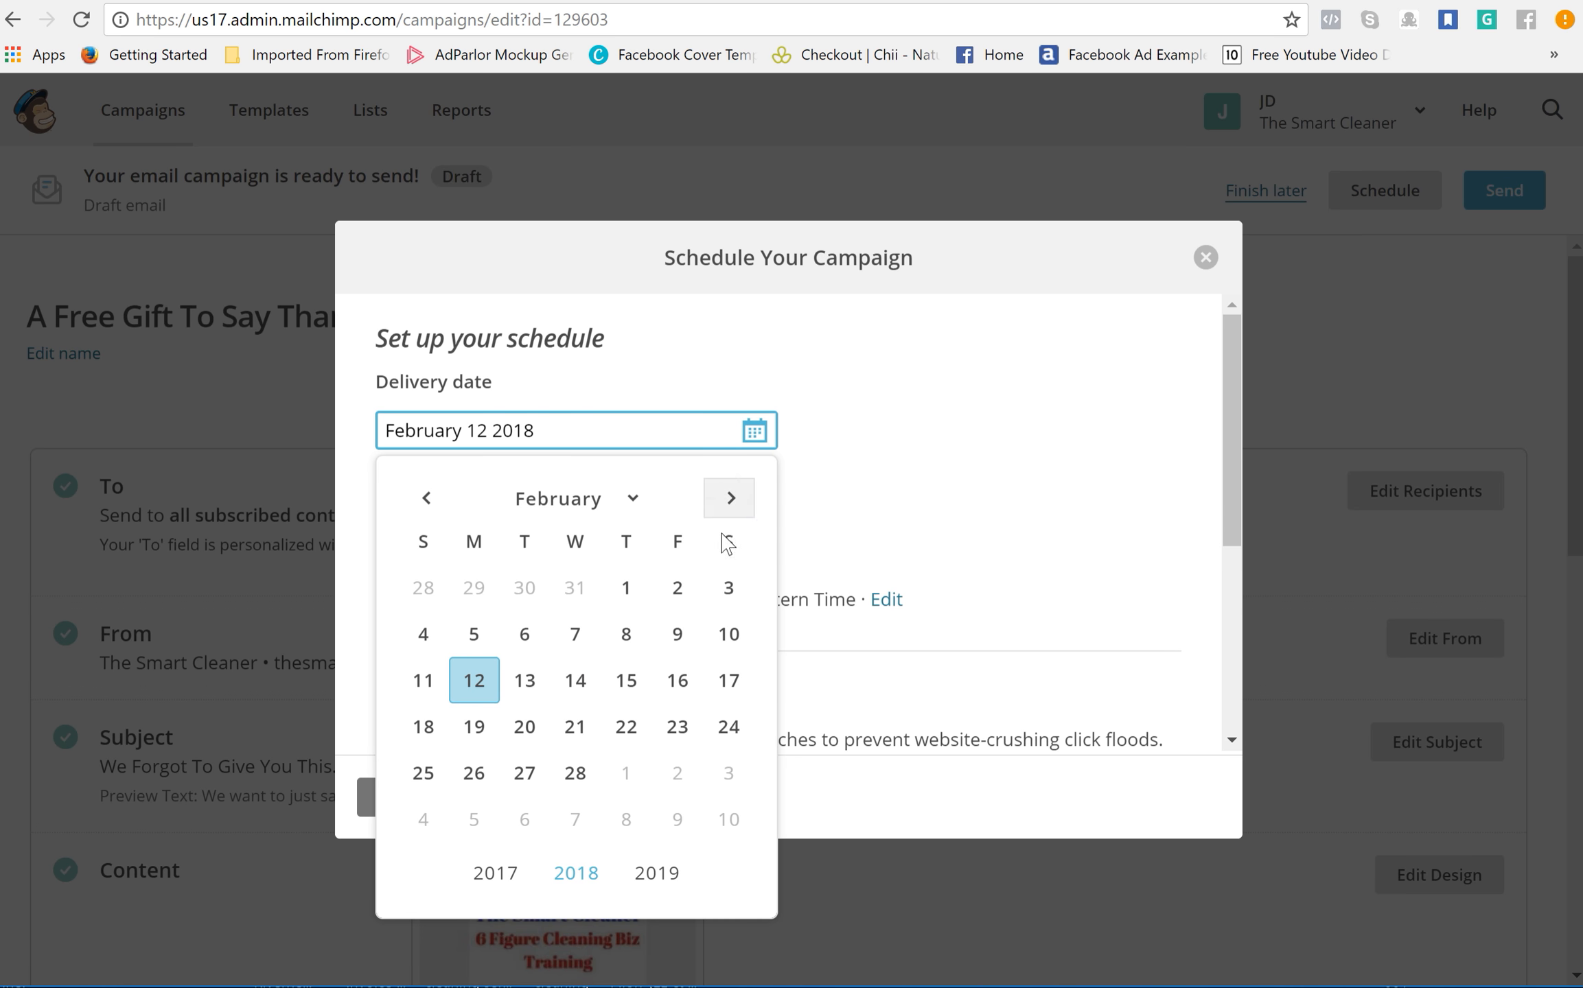
left_click(862, 460)
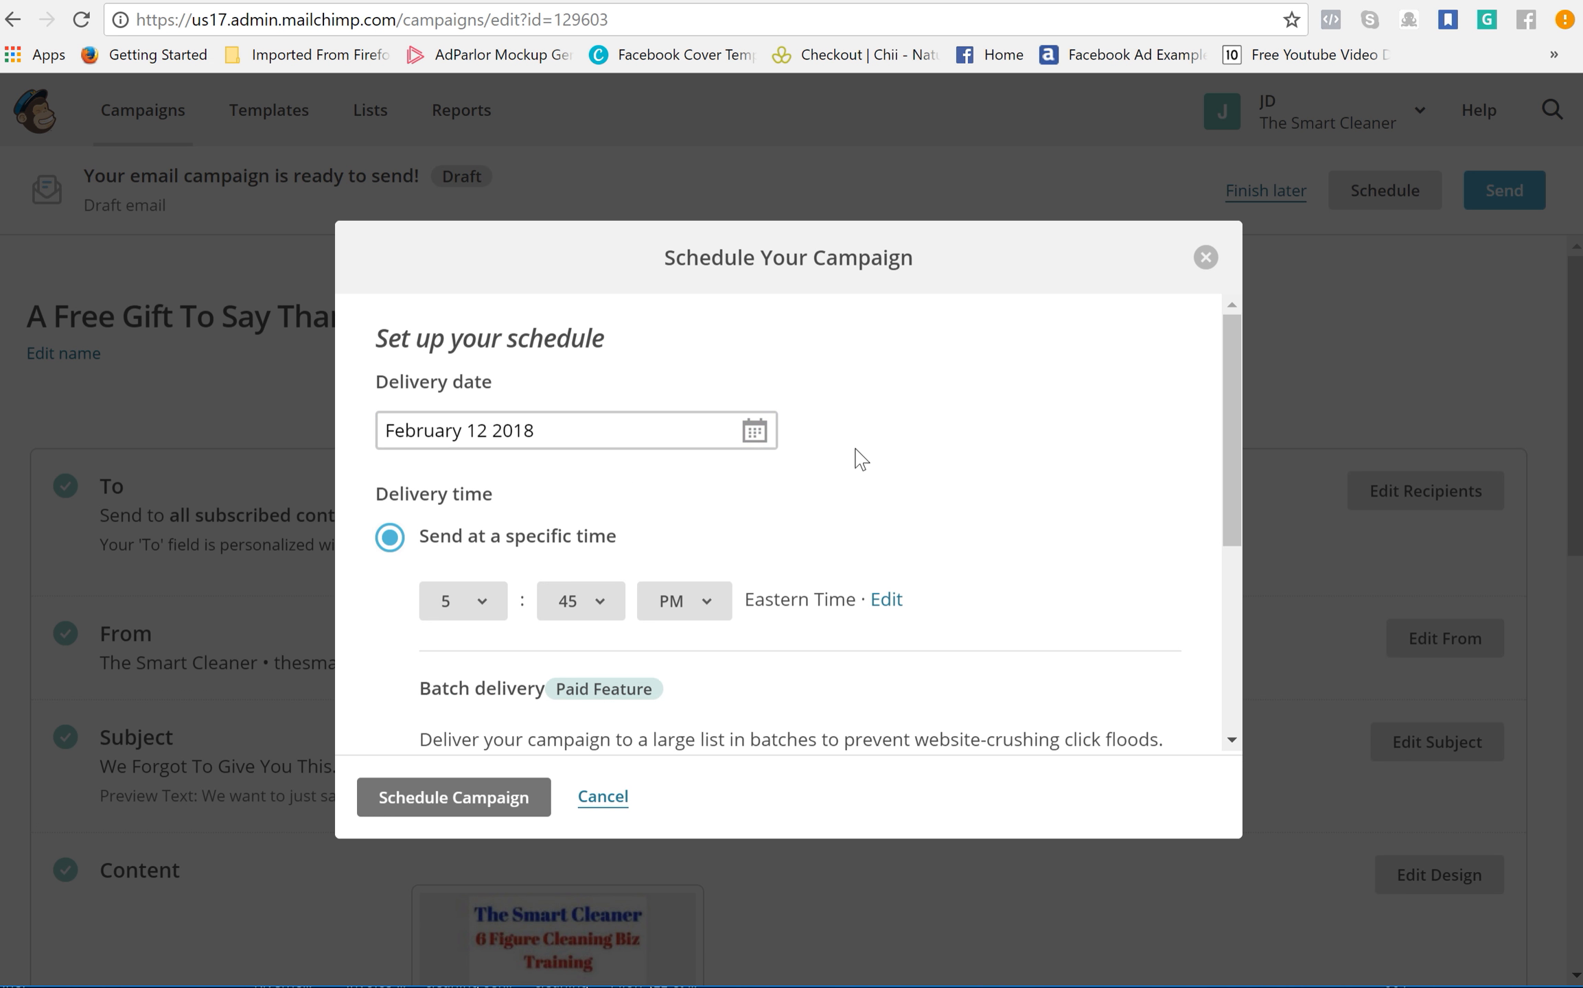
scroll(800, 651, "down", 5)
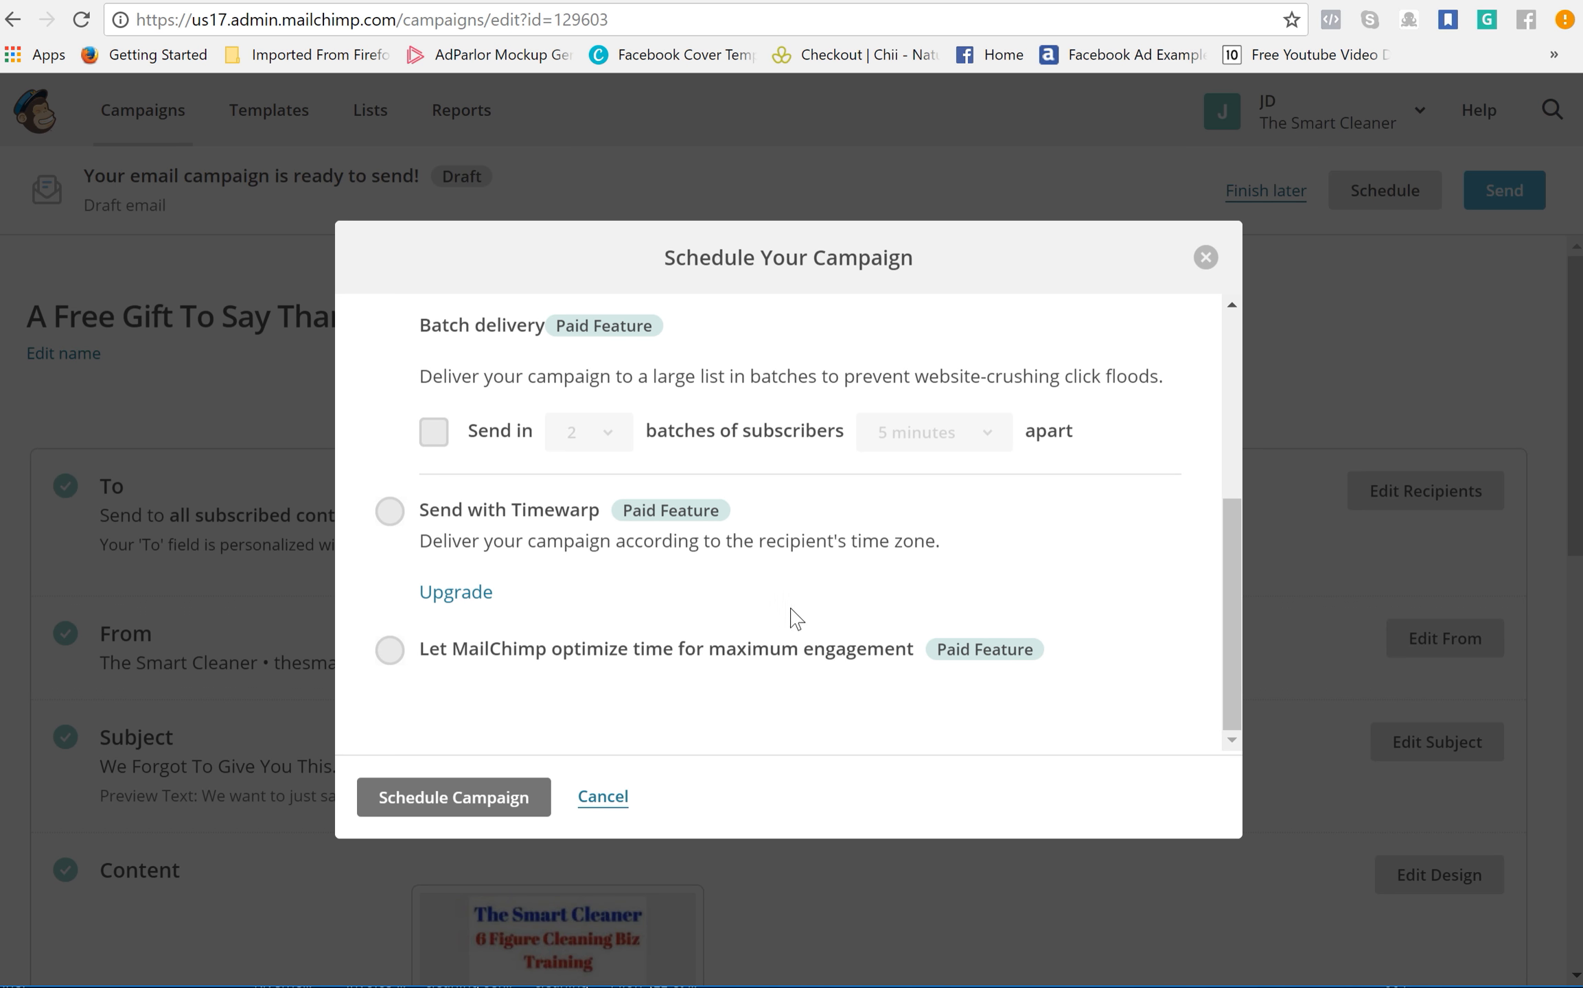
scroll(794, 613, "up", 3)
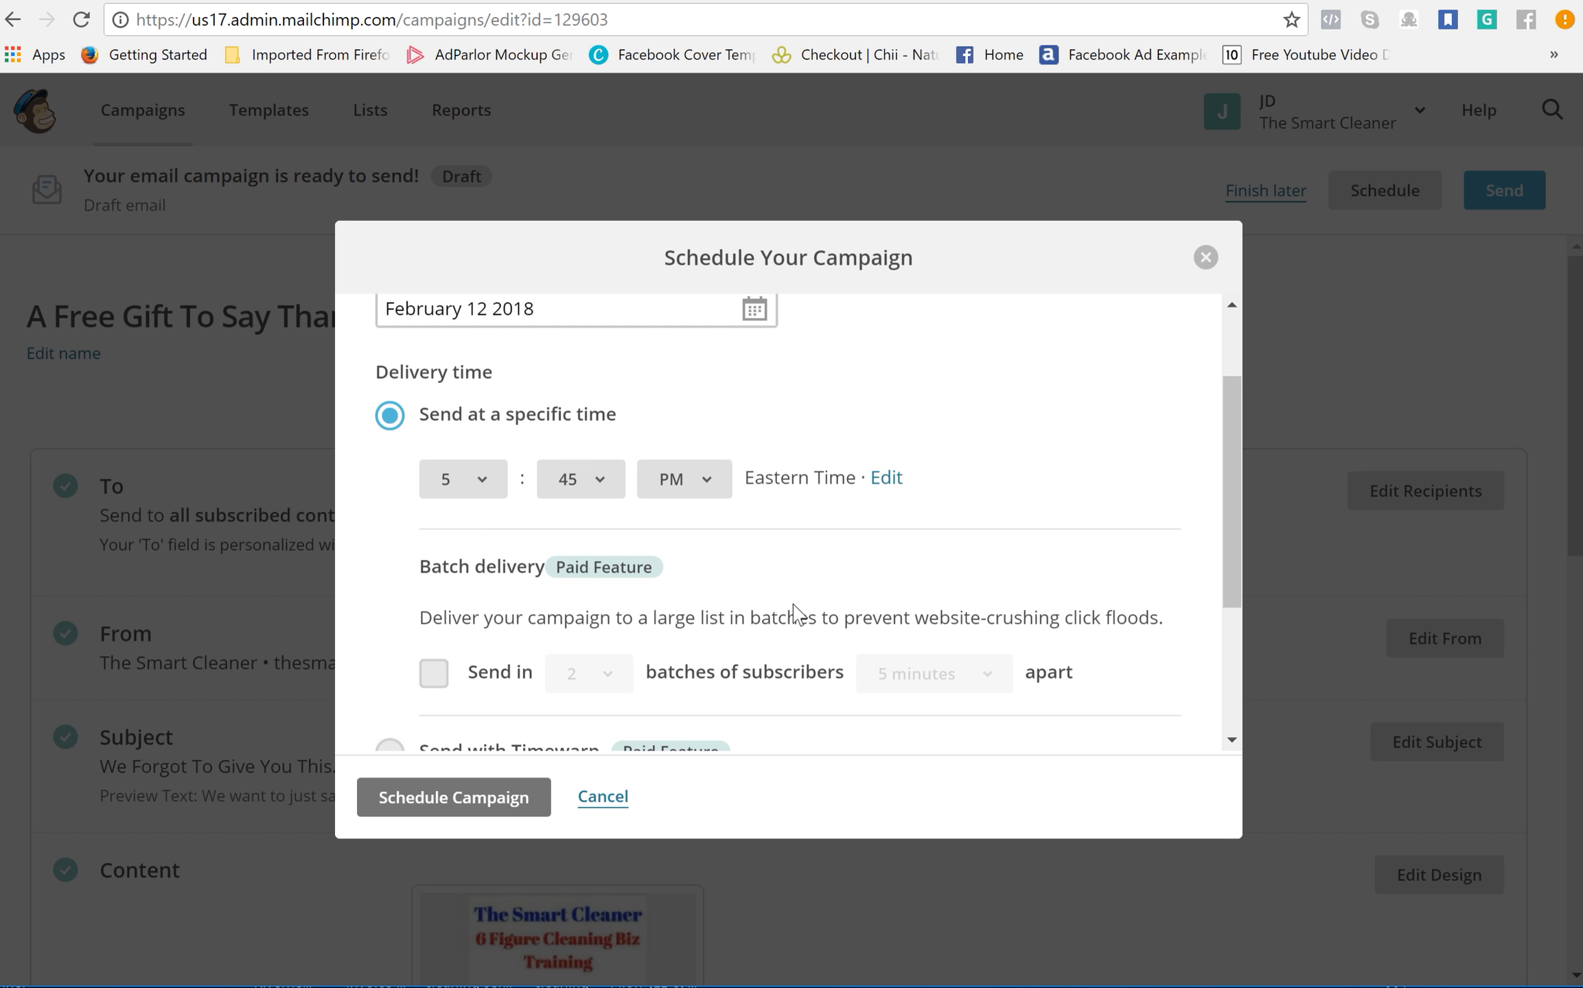
scroll(795, 612, "down", 2)
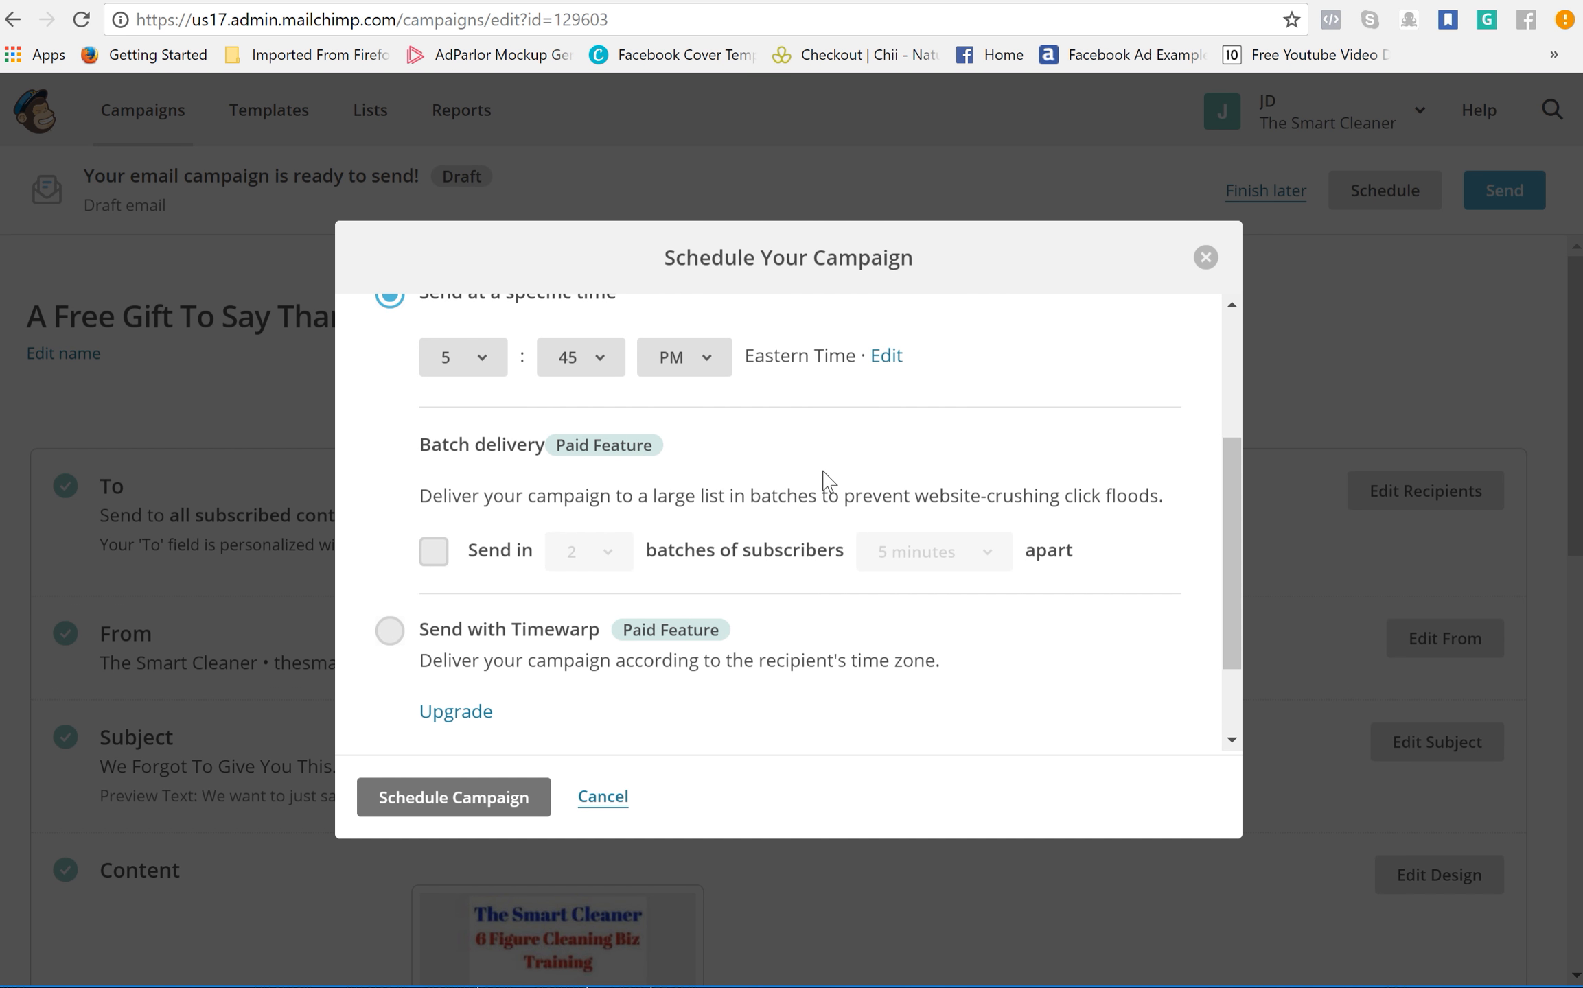
scroll(829, 480, "up", 2)
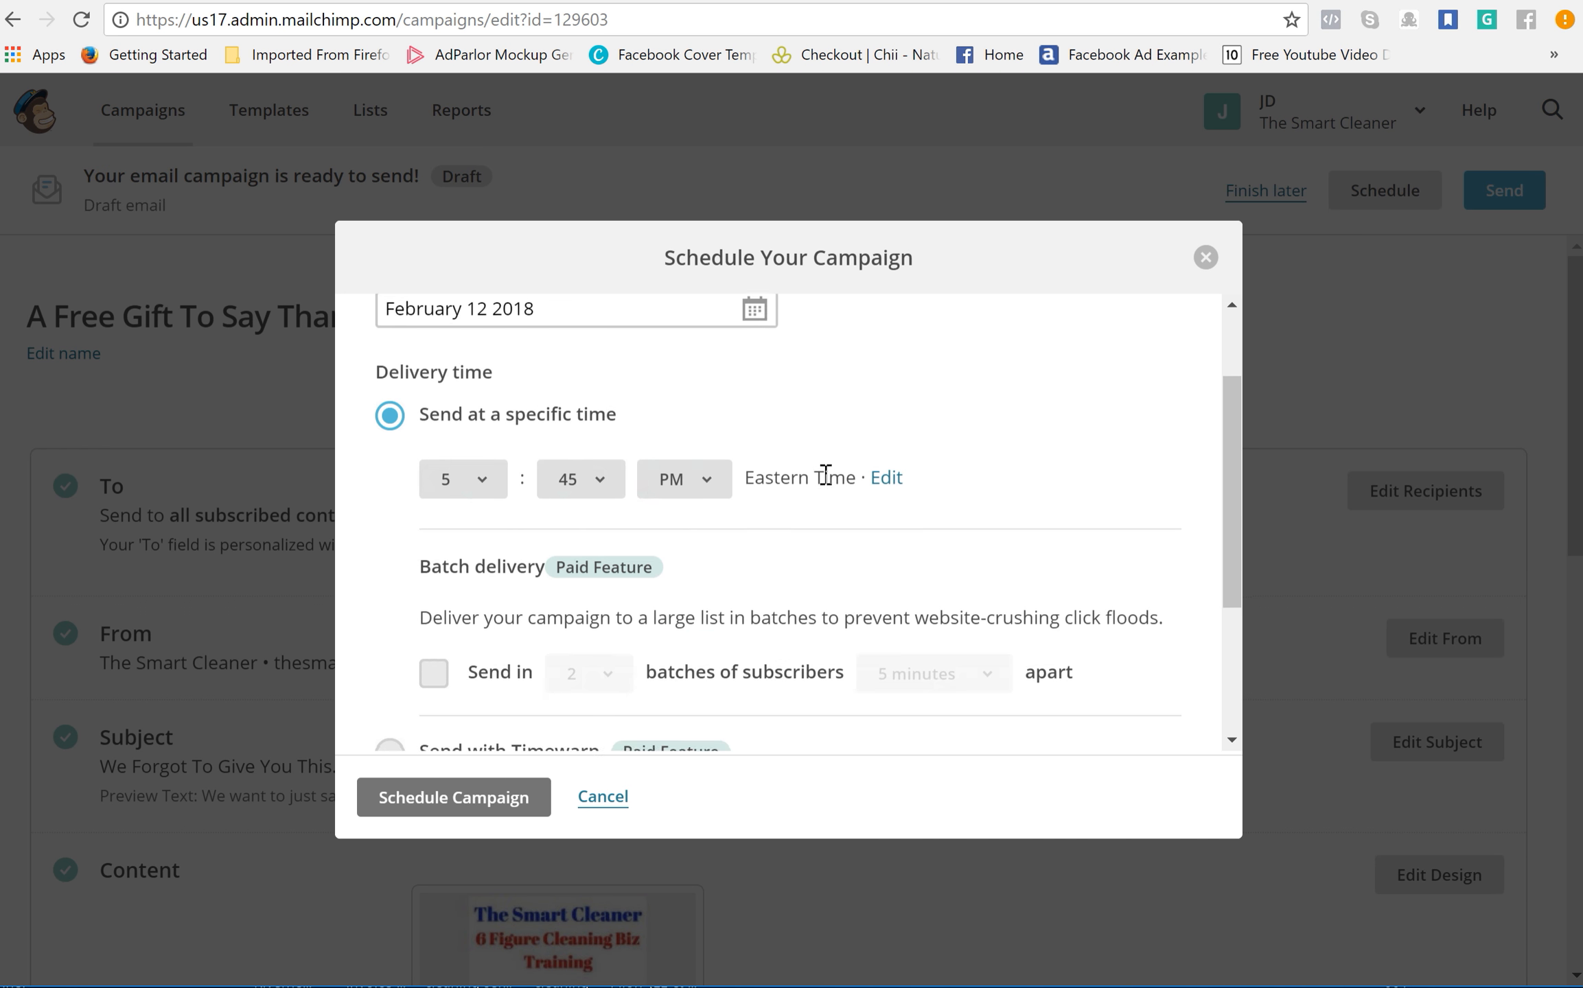
scroll(833, 478, "down", 4)
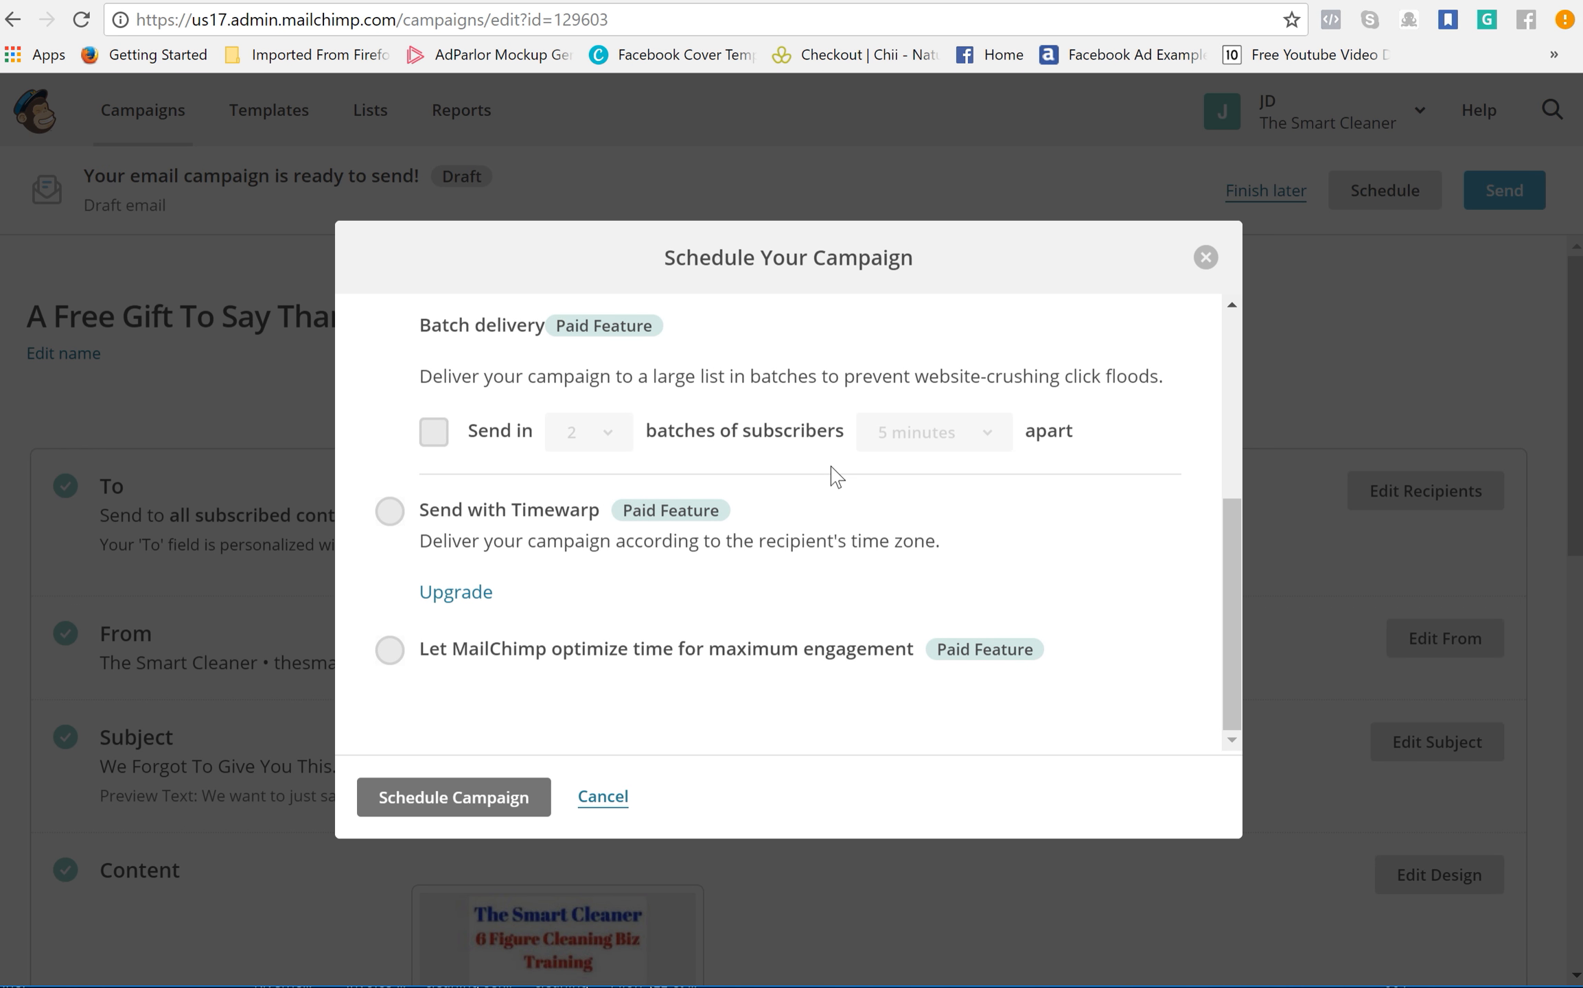
scroll(834, 470, "up", 5)
- Set the delivery date to February 19 2018 and schedule the campaign
left_click(762, 431)
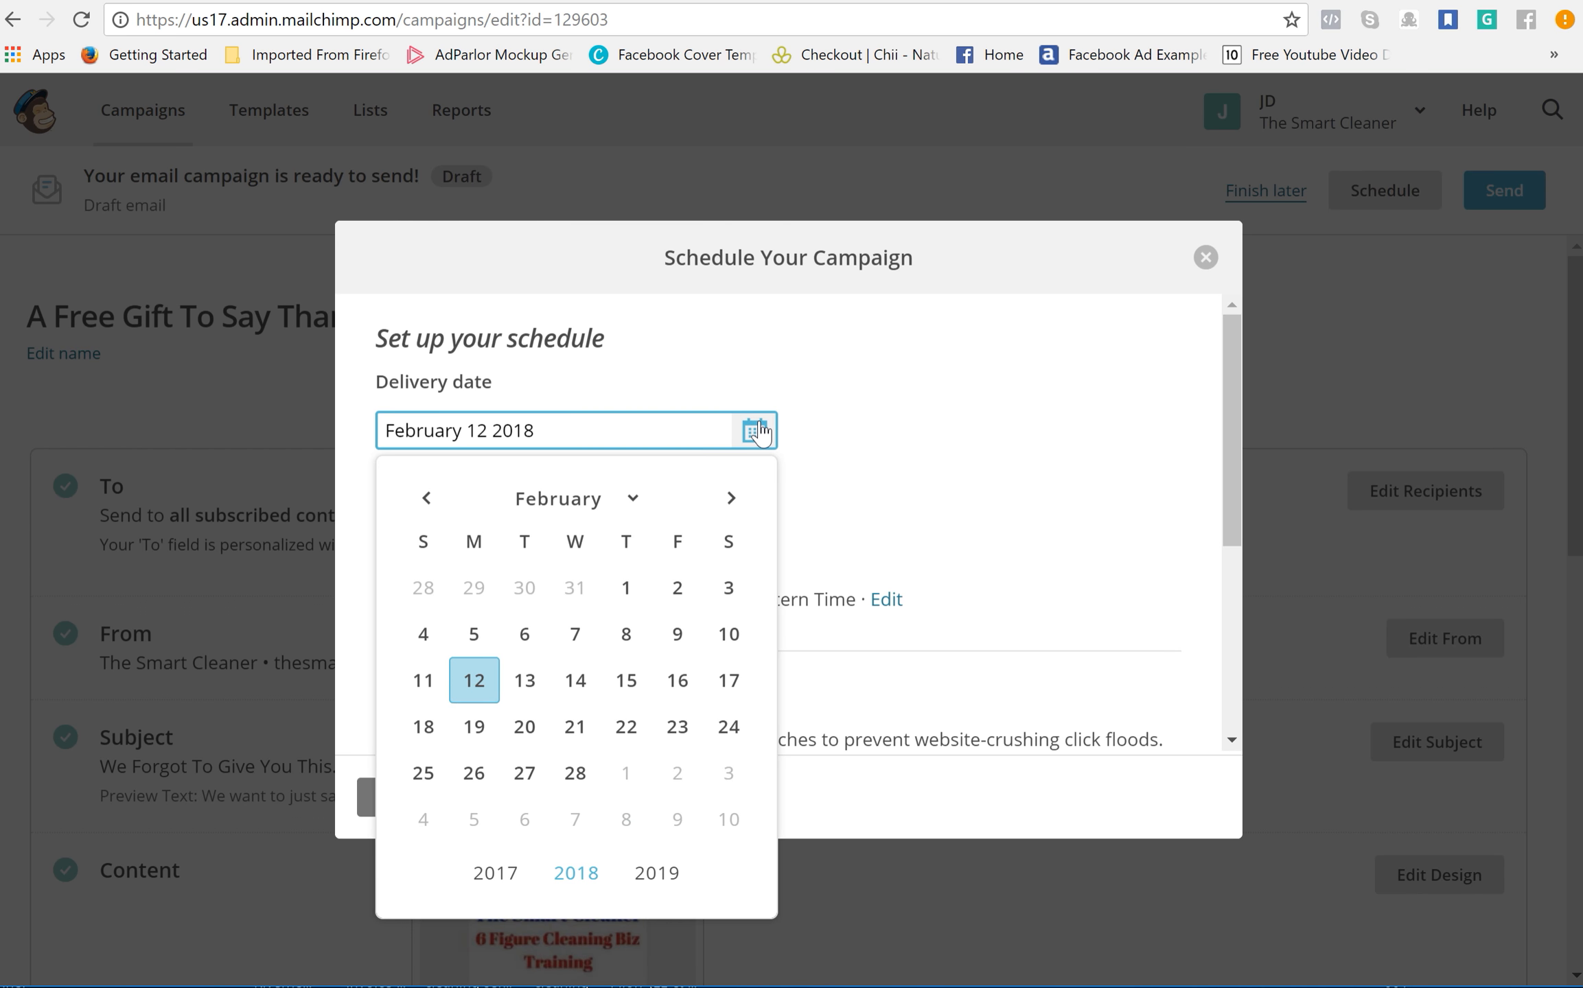
left_click(473, 728)
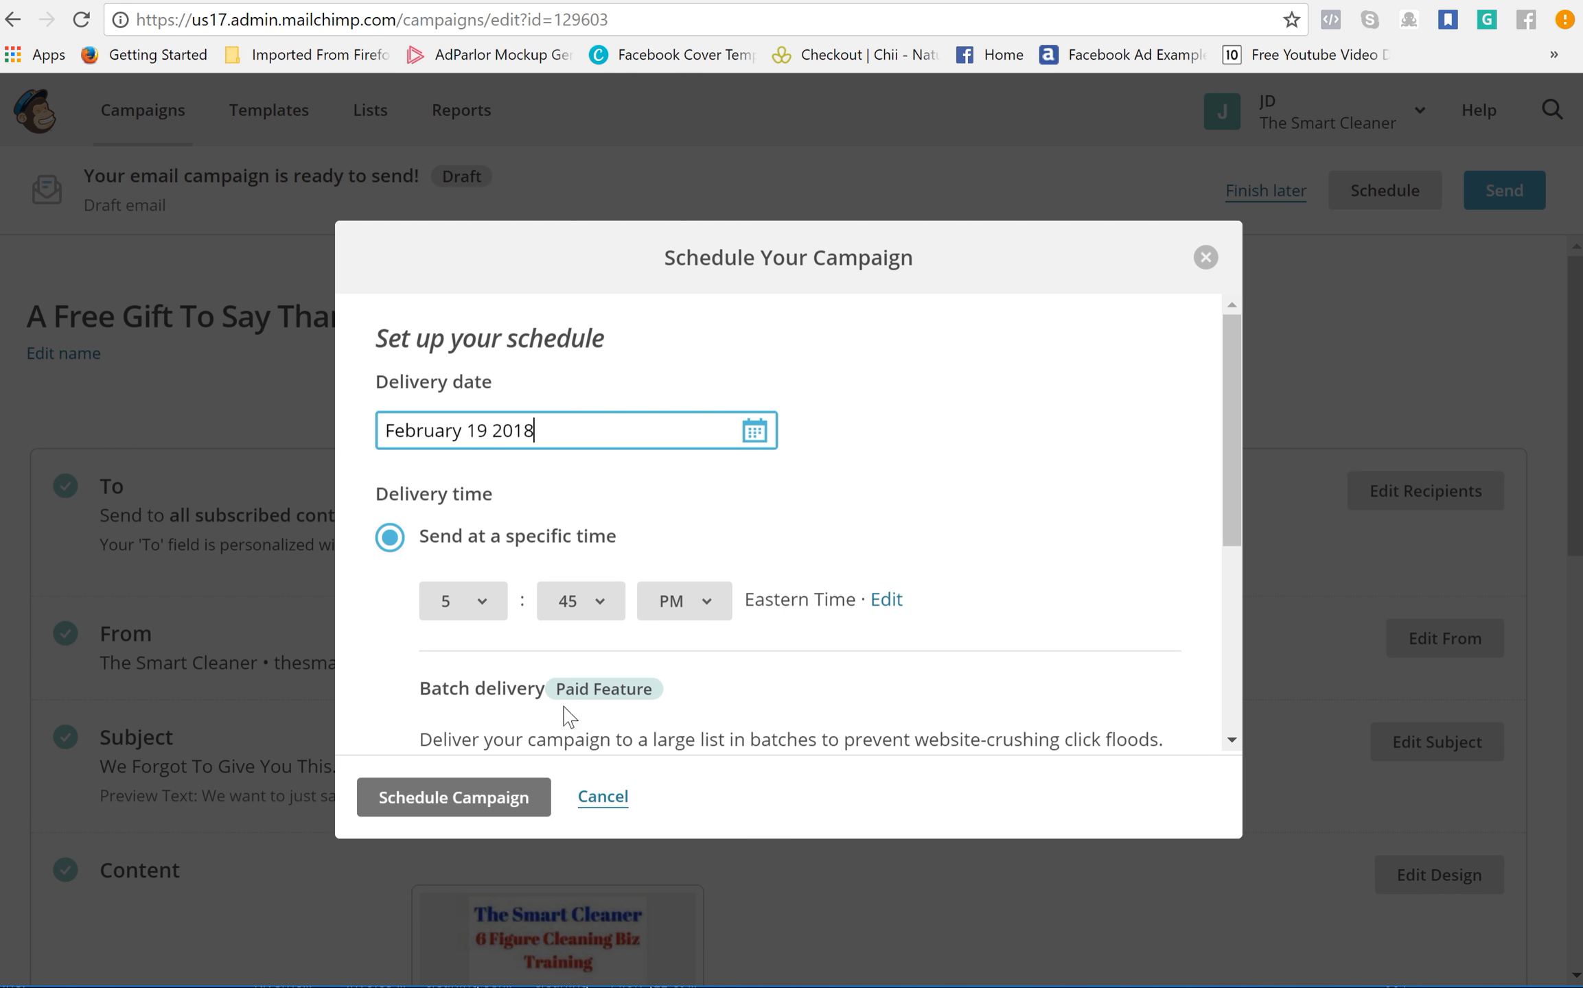
left_click(489, 800)
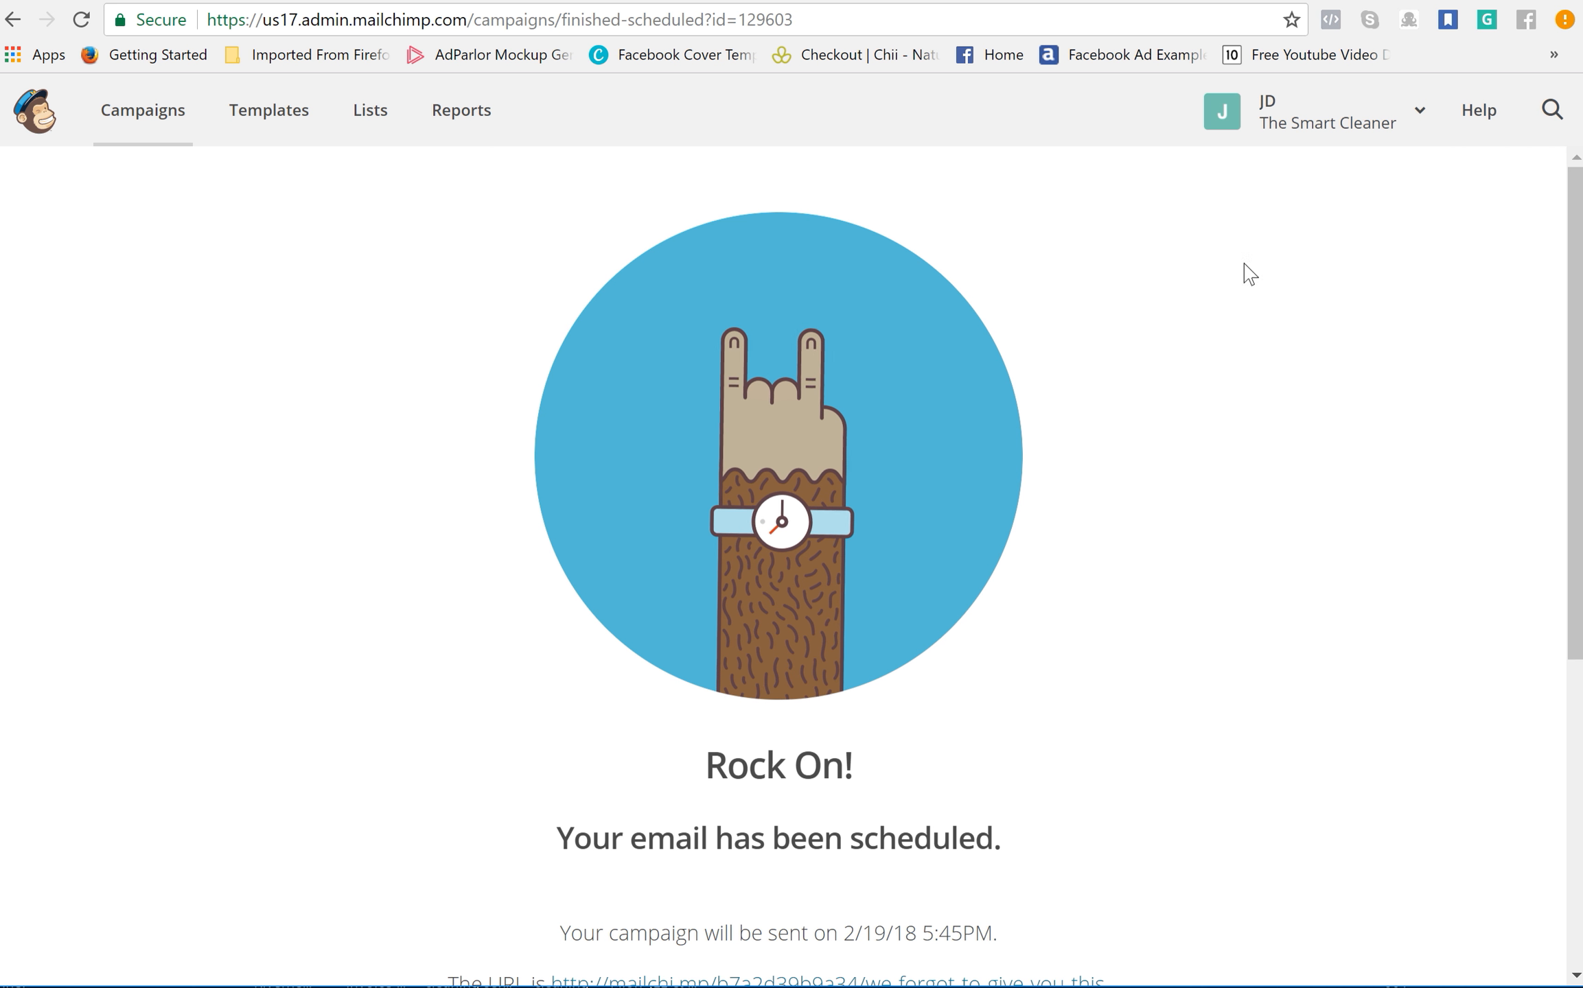
- Visit the subscriber lists and the campaigns overview, and look at the featured automation types for a new email campaign
left_click(362, 117)
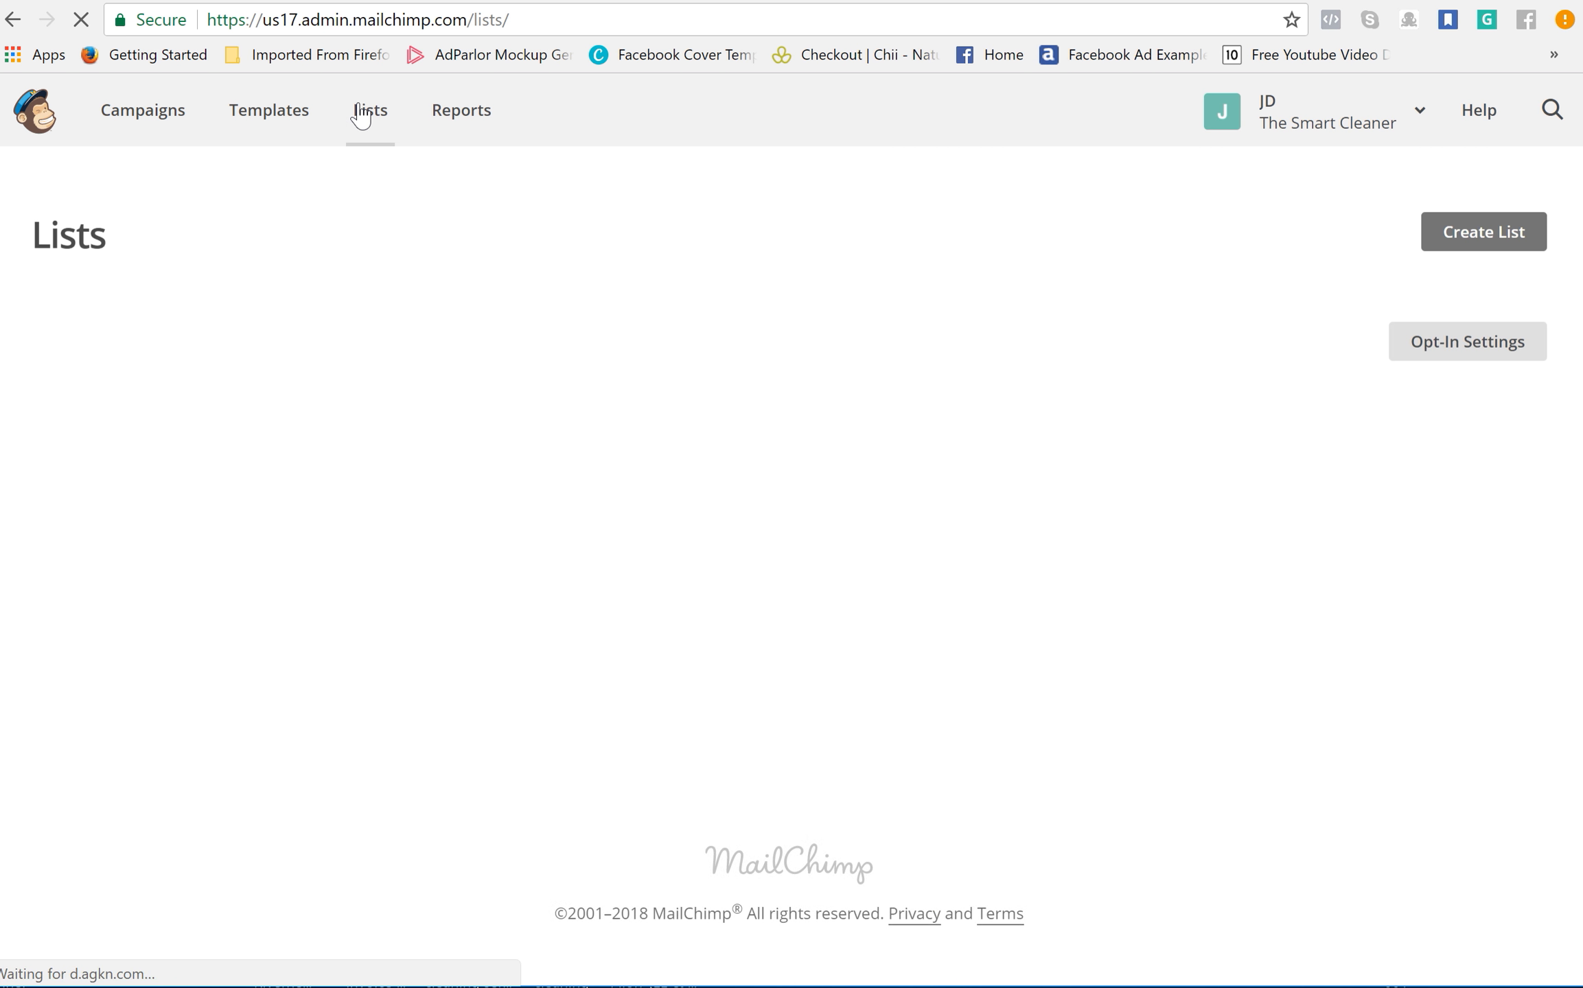
left_click(166, 122)
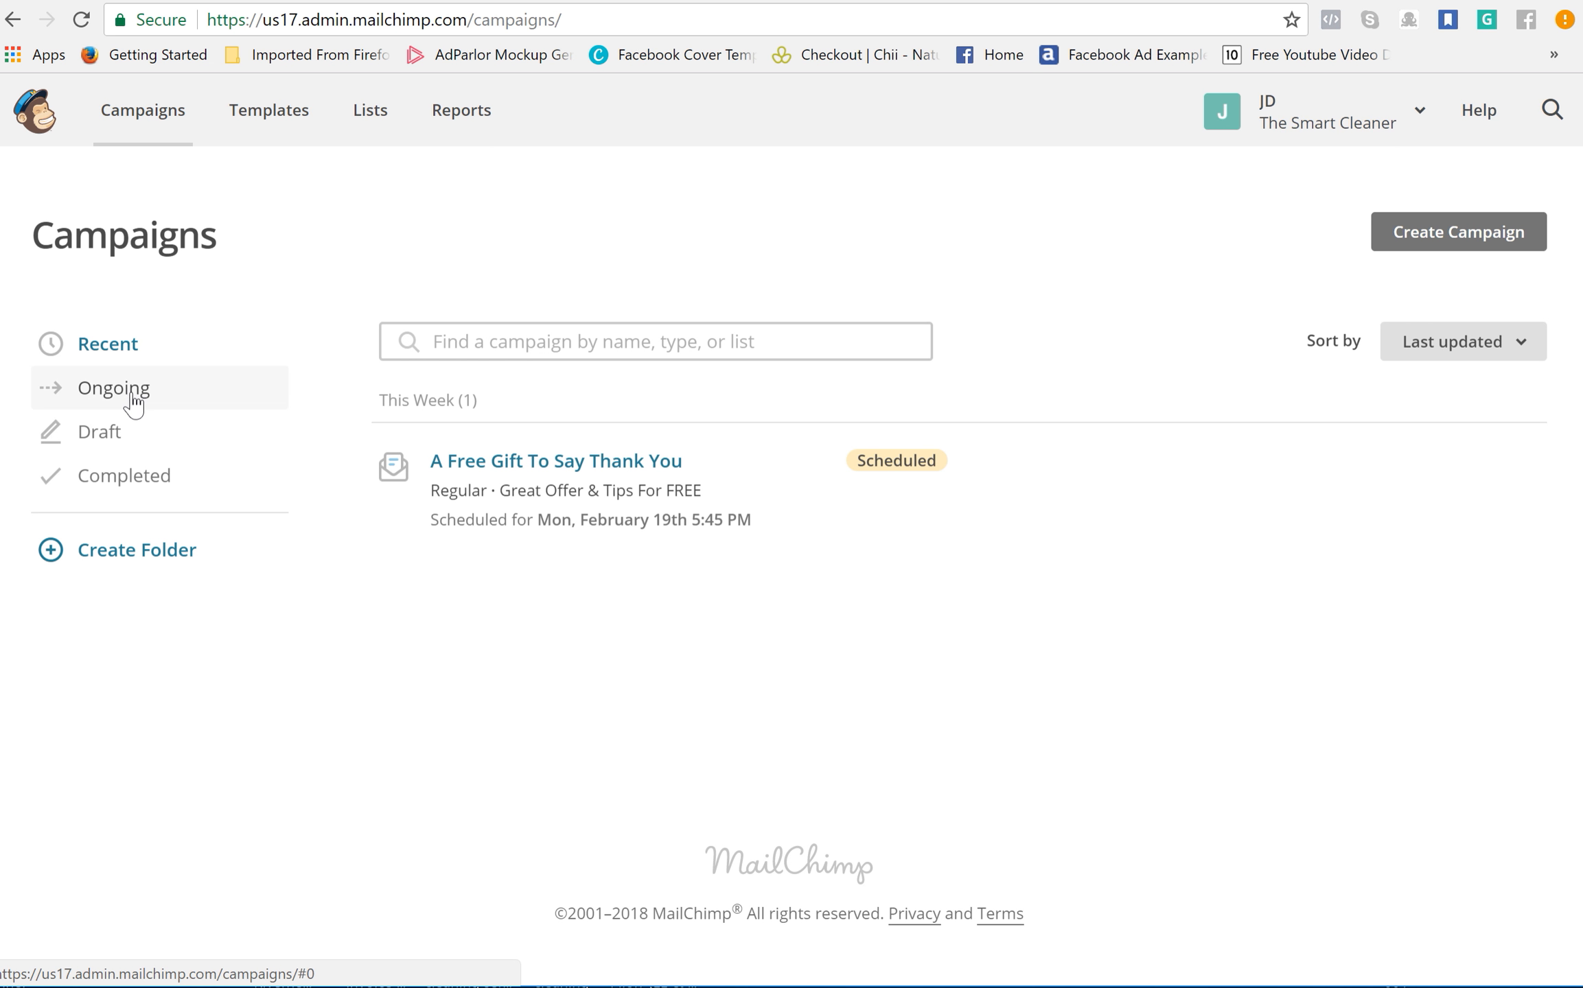
left_click(1399, 227)
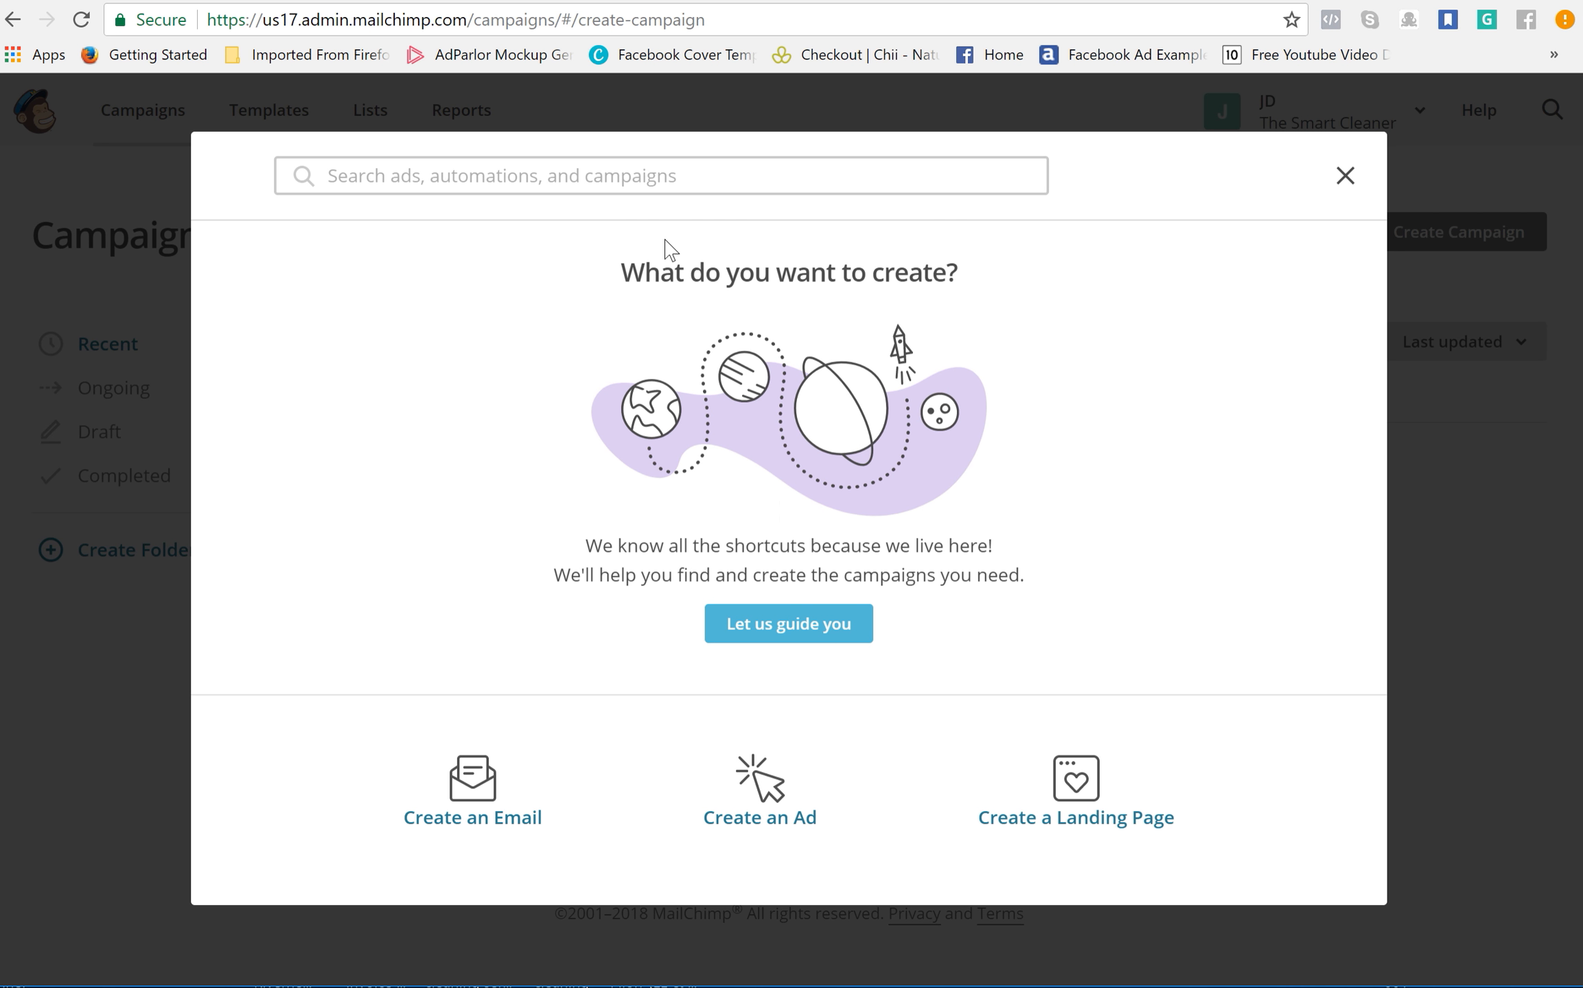
left_click(485, 787)
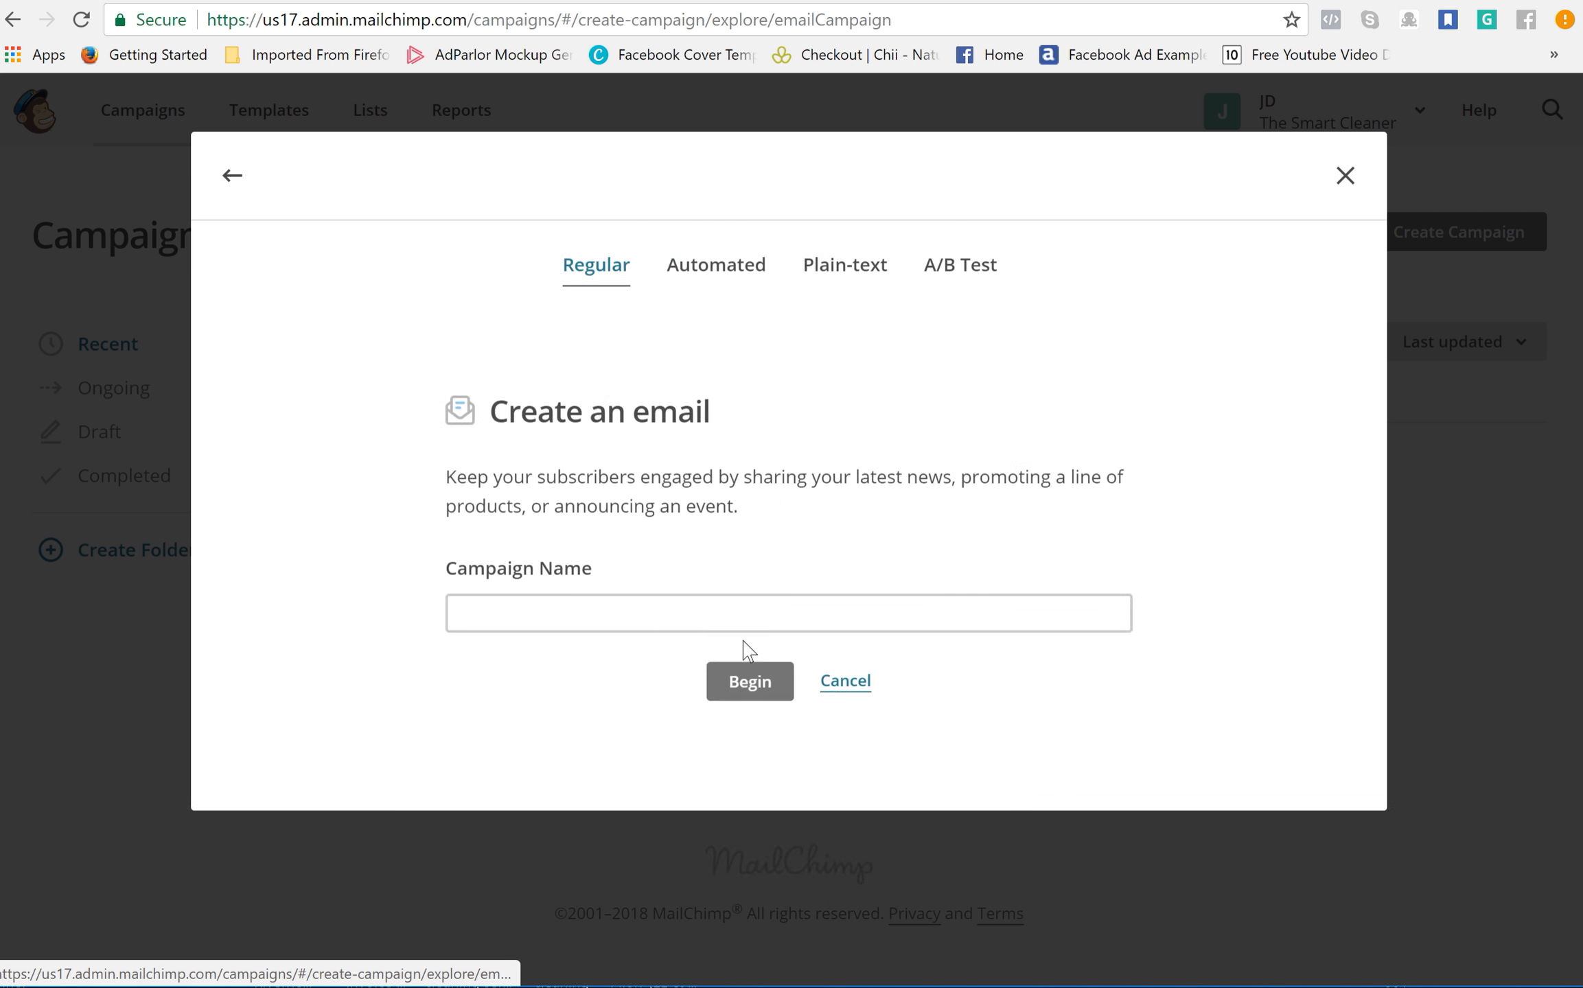
left_click(757, 287)
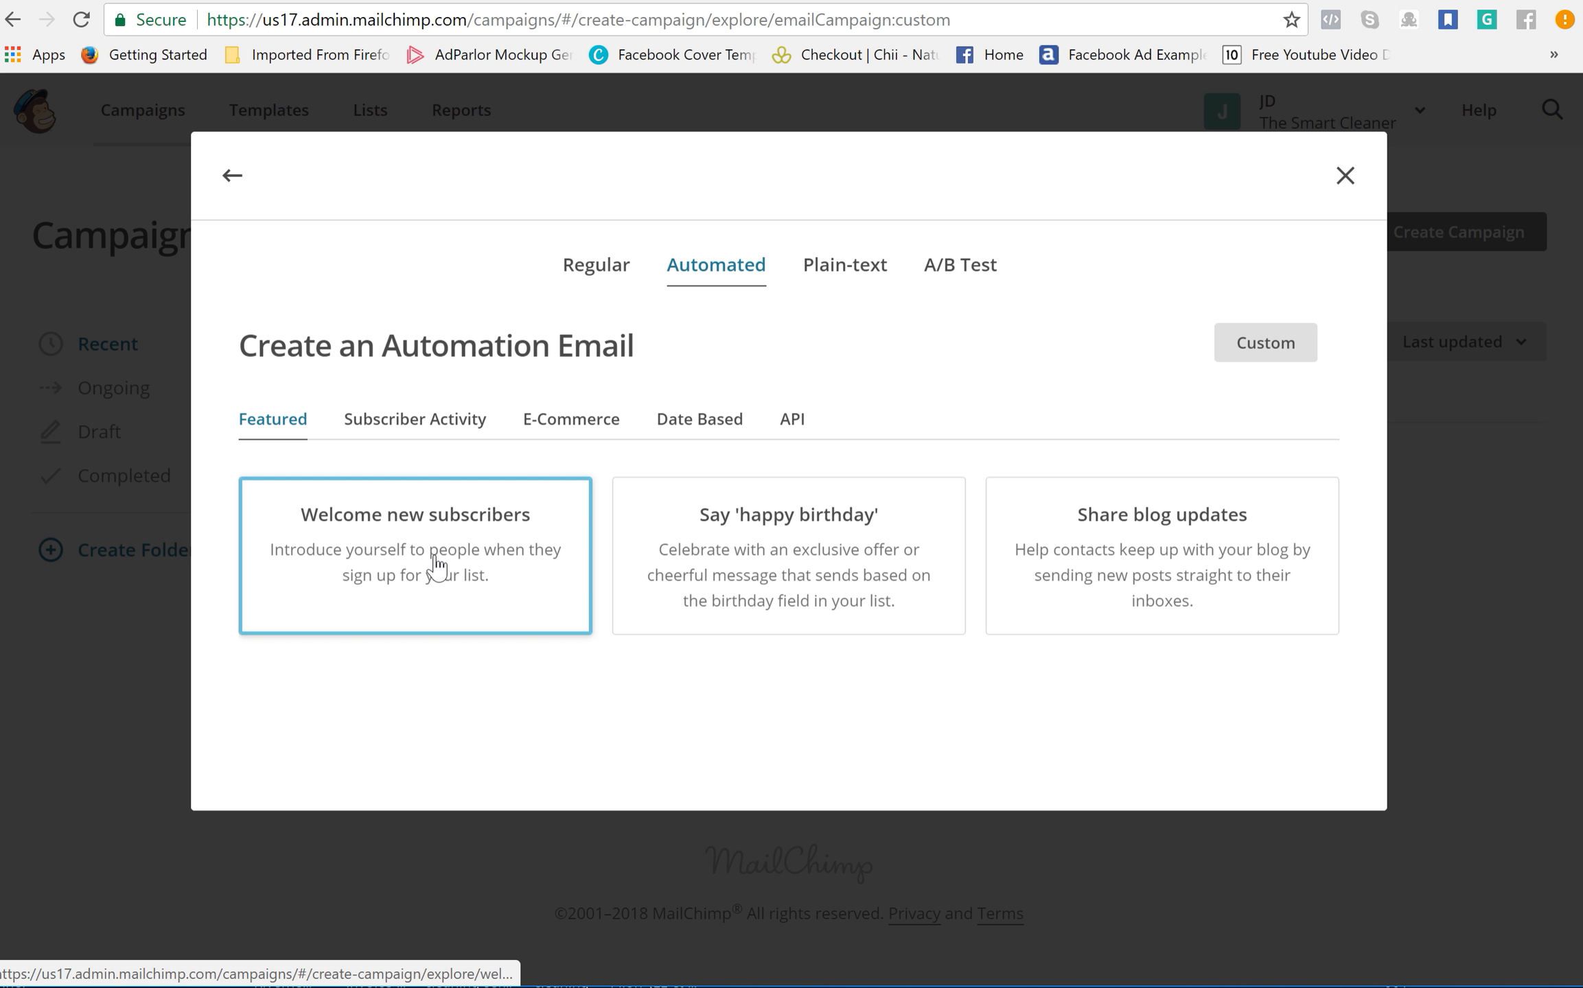
left_click(1345, 177)
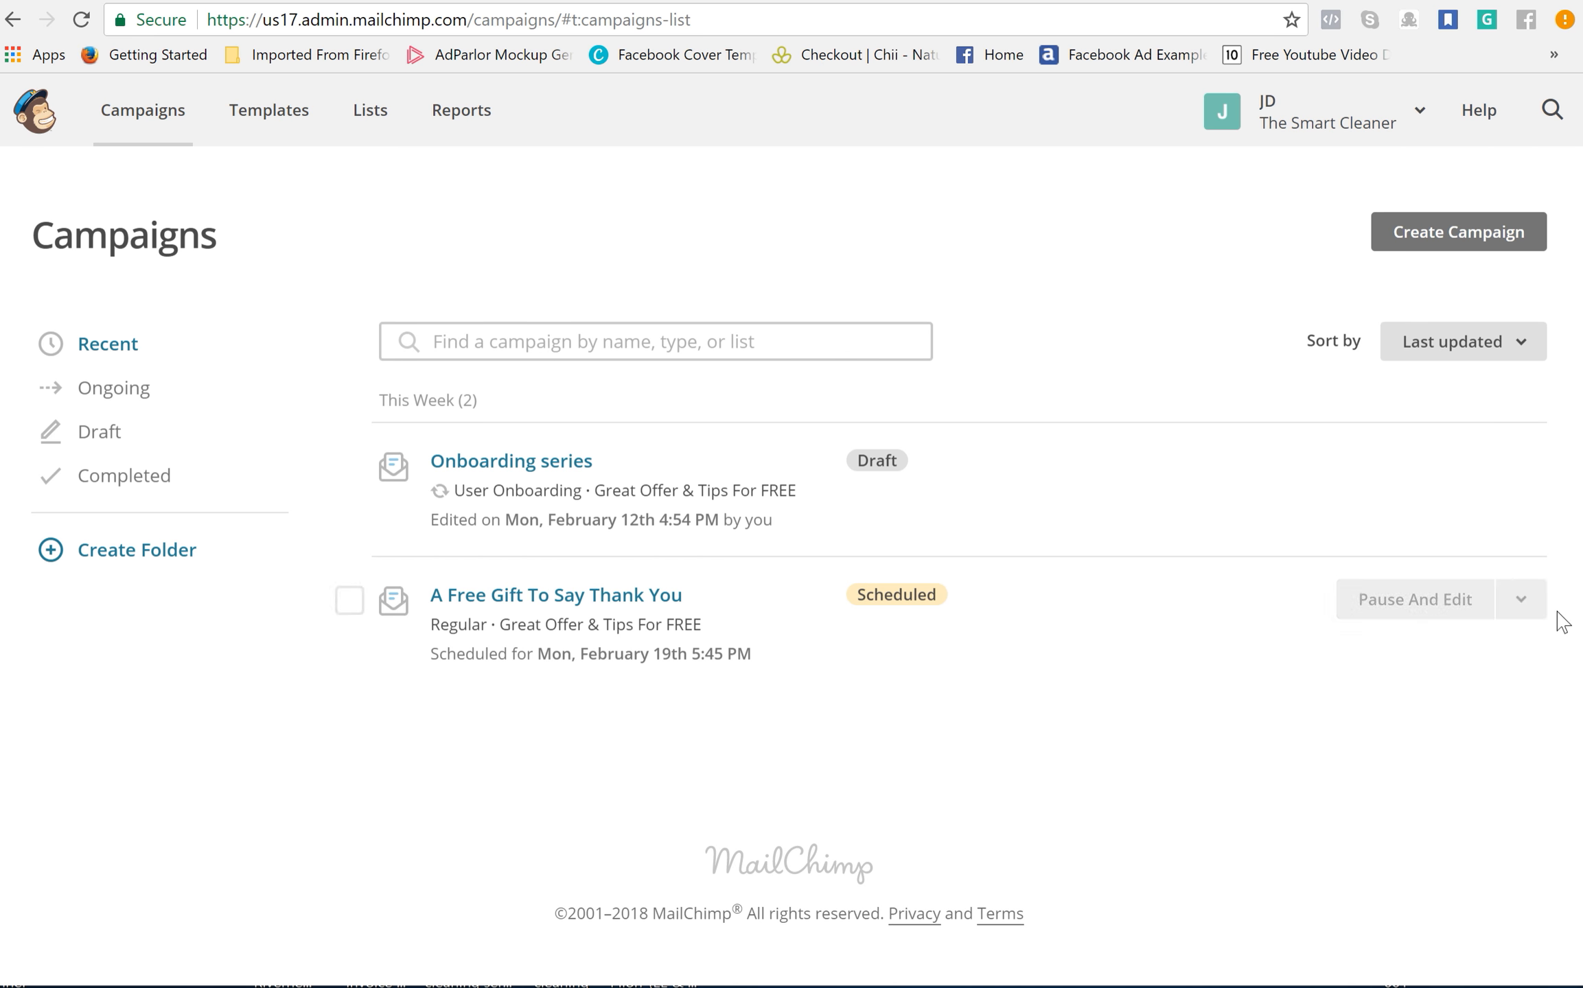
- Check the further actions for the scheduled "A Free Gift To Say Thank You" campaign and reload the campaigns overview
left_click(1521, 600)
left_click(1002, 664)
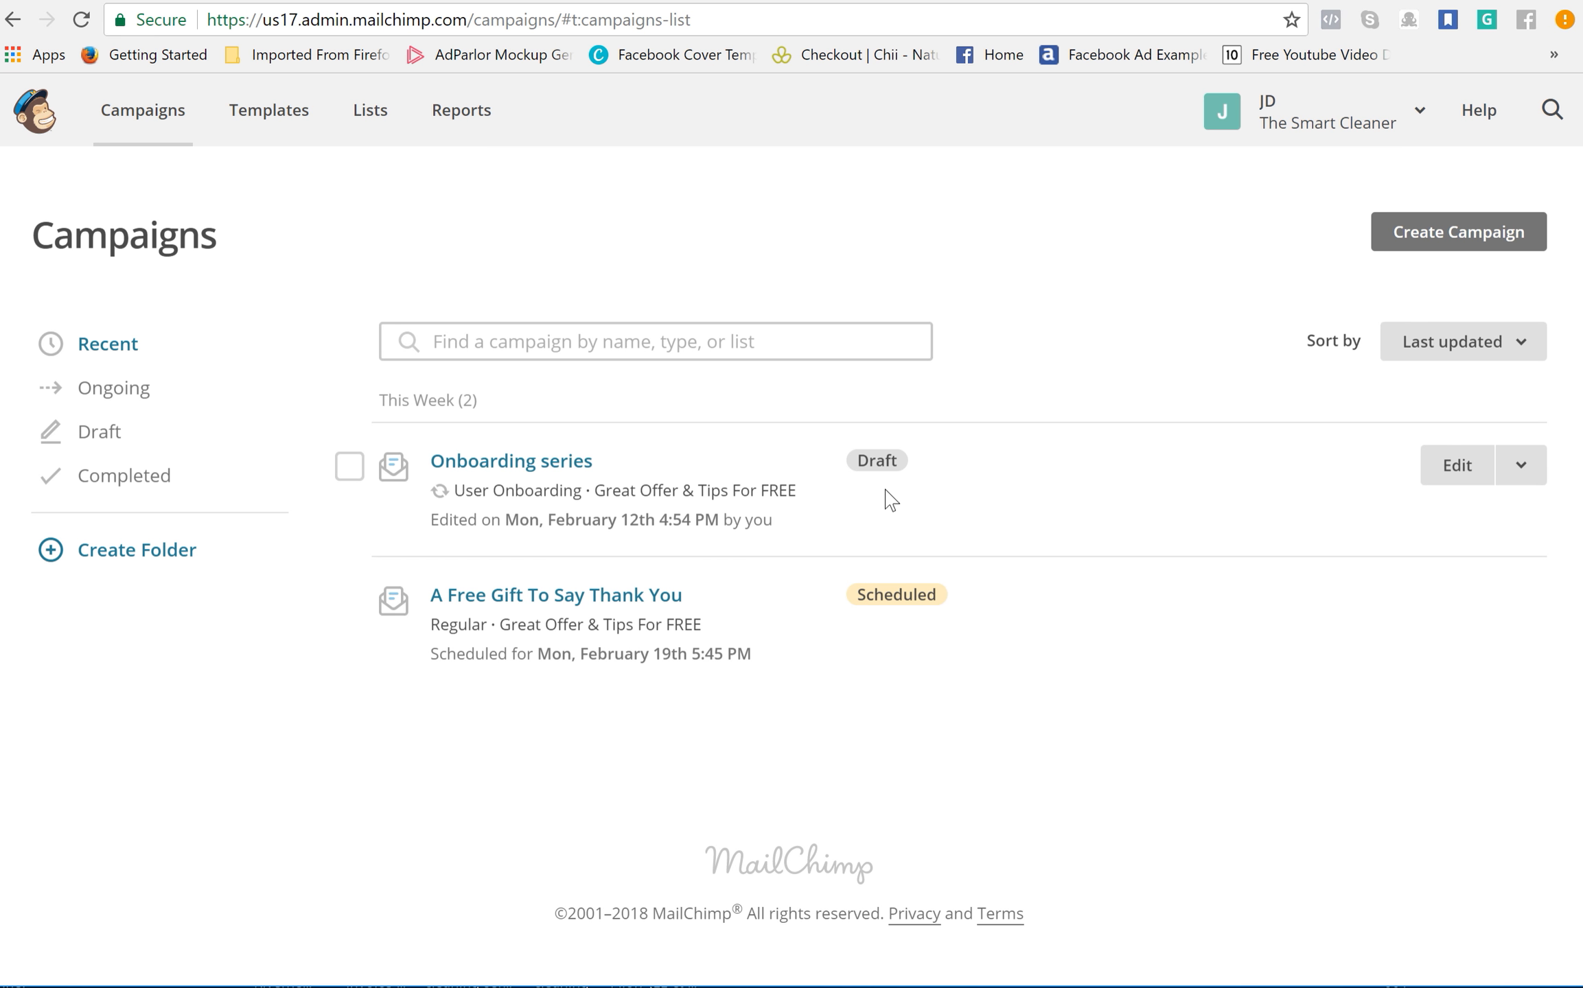
left_click(160, 114)
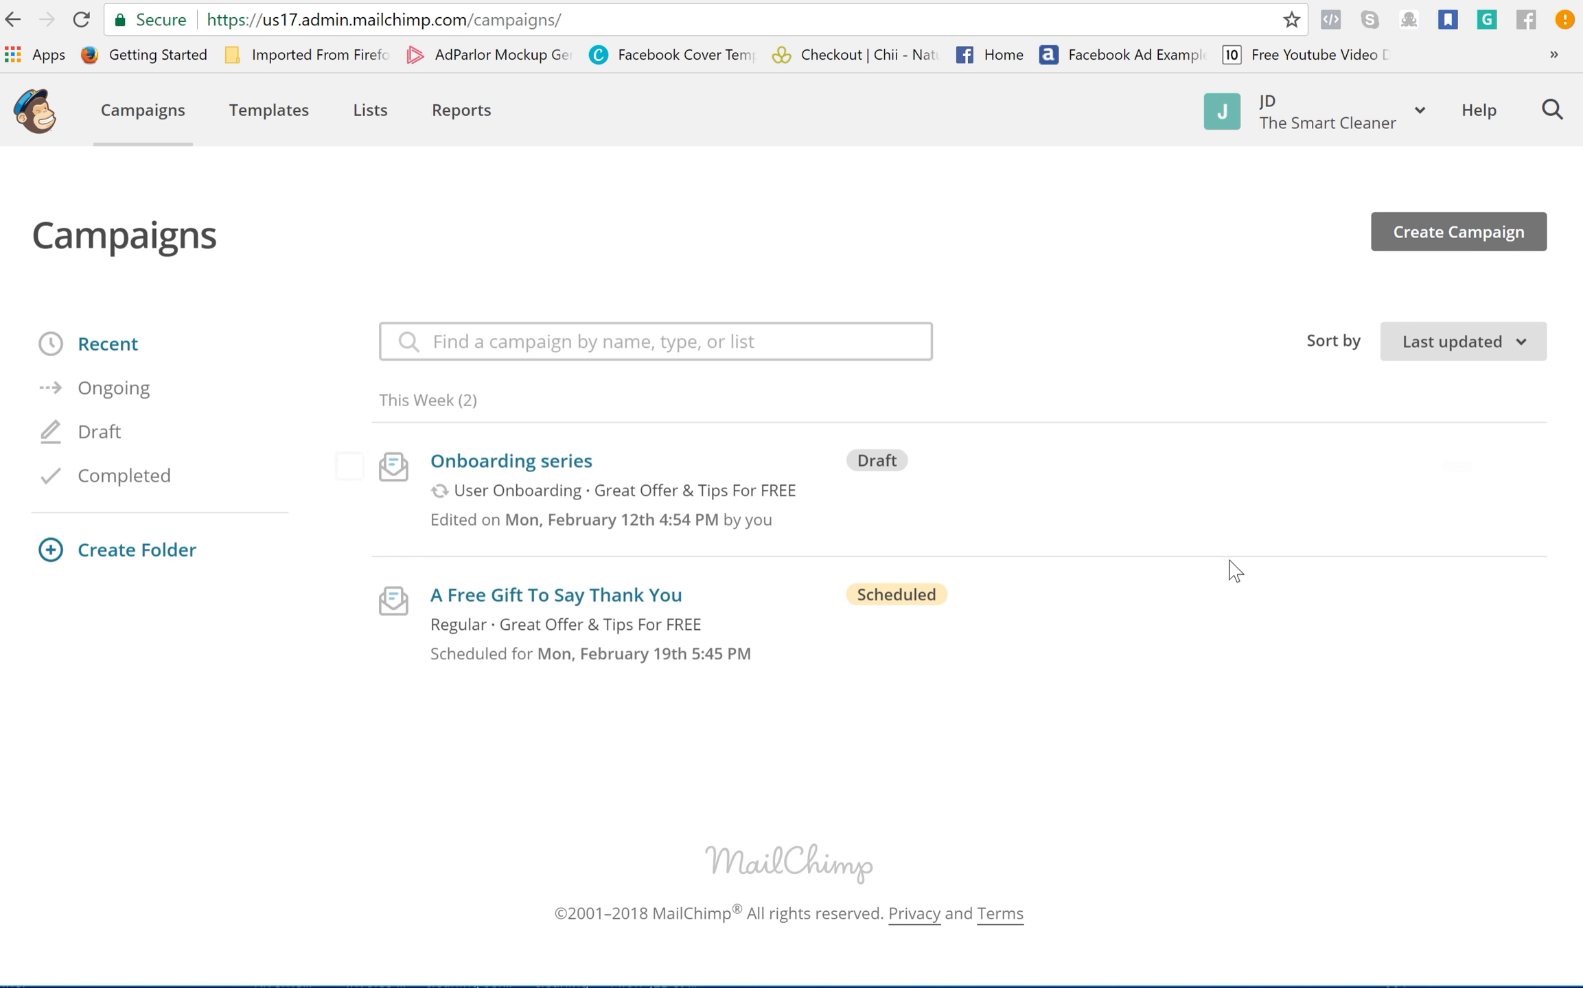
mouse_move(1165, 662)
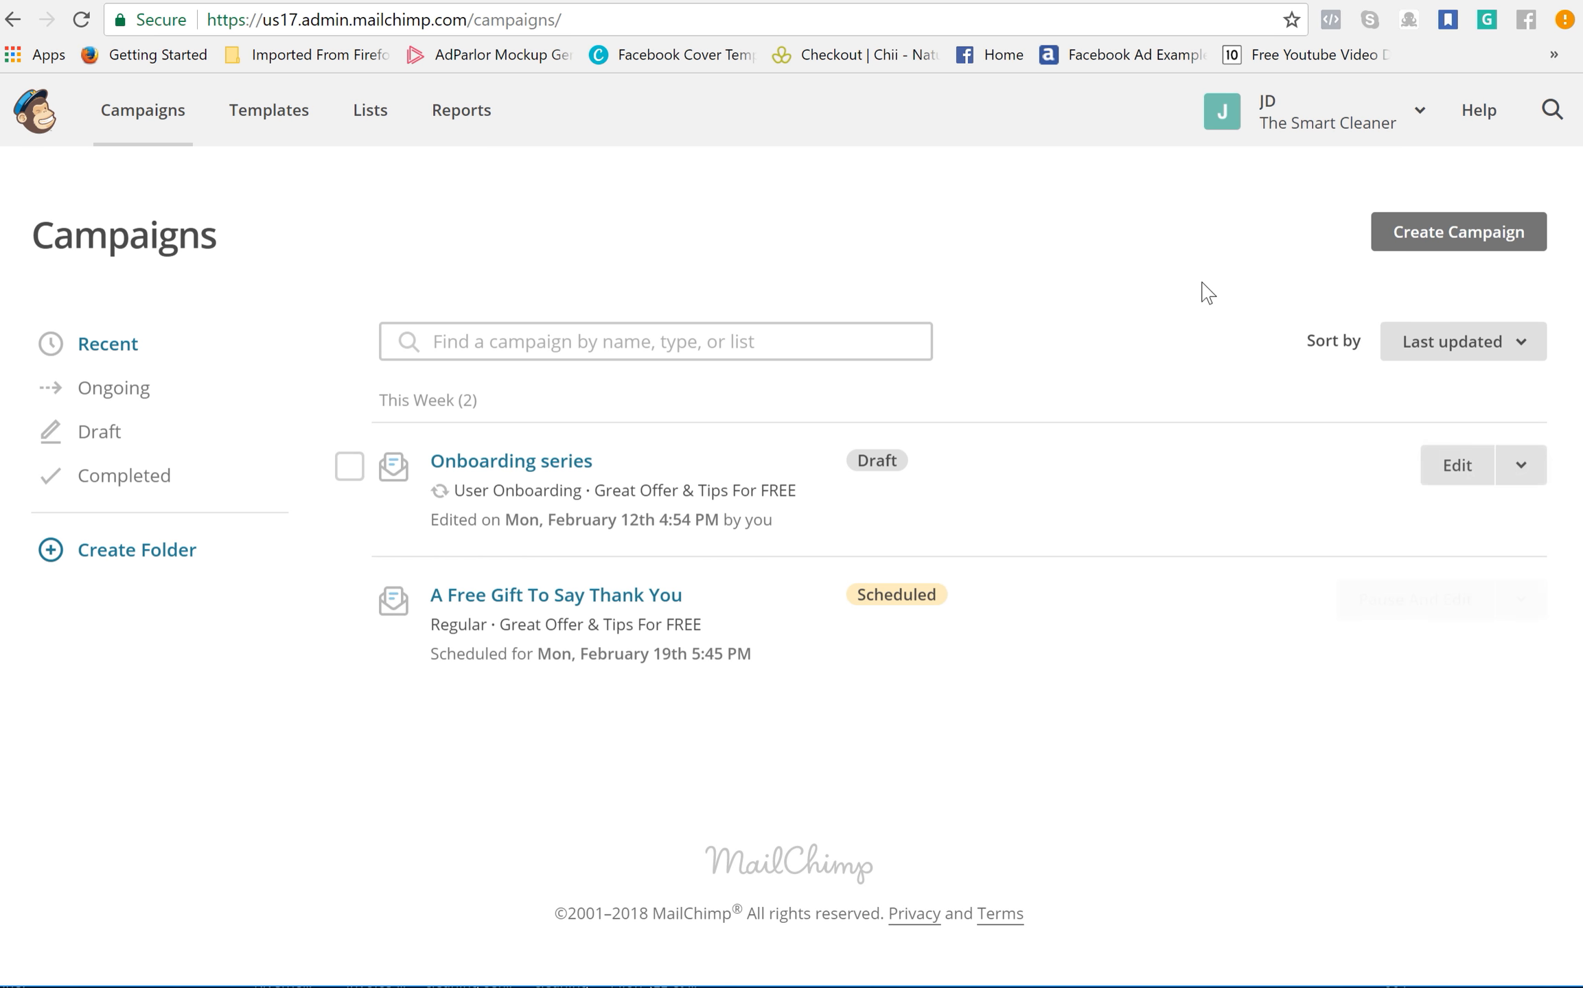
- Start creating another email campaign and choose the Automated type
left_click(1443, 242)
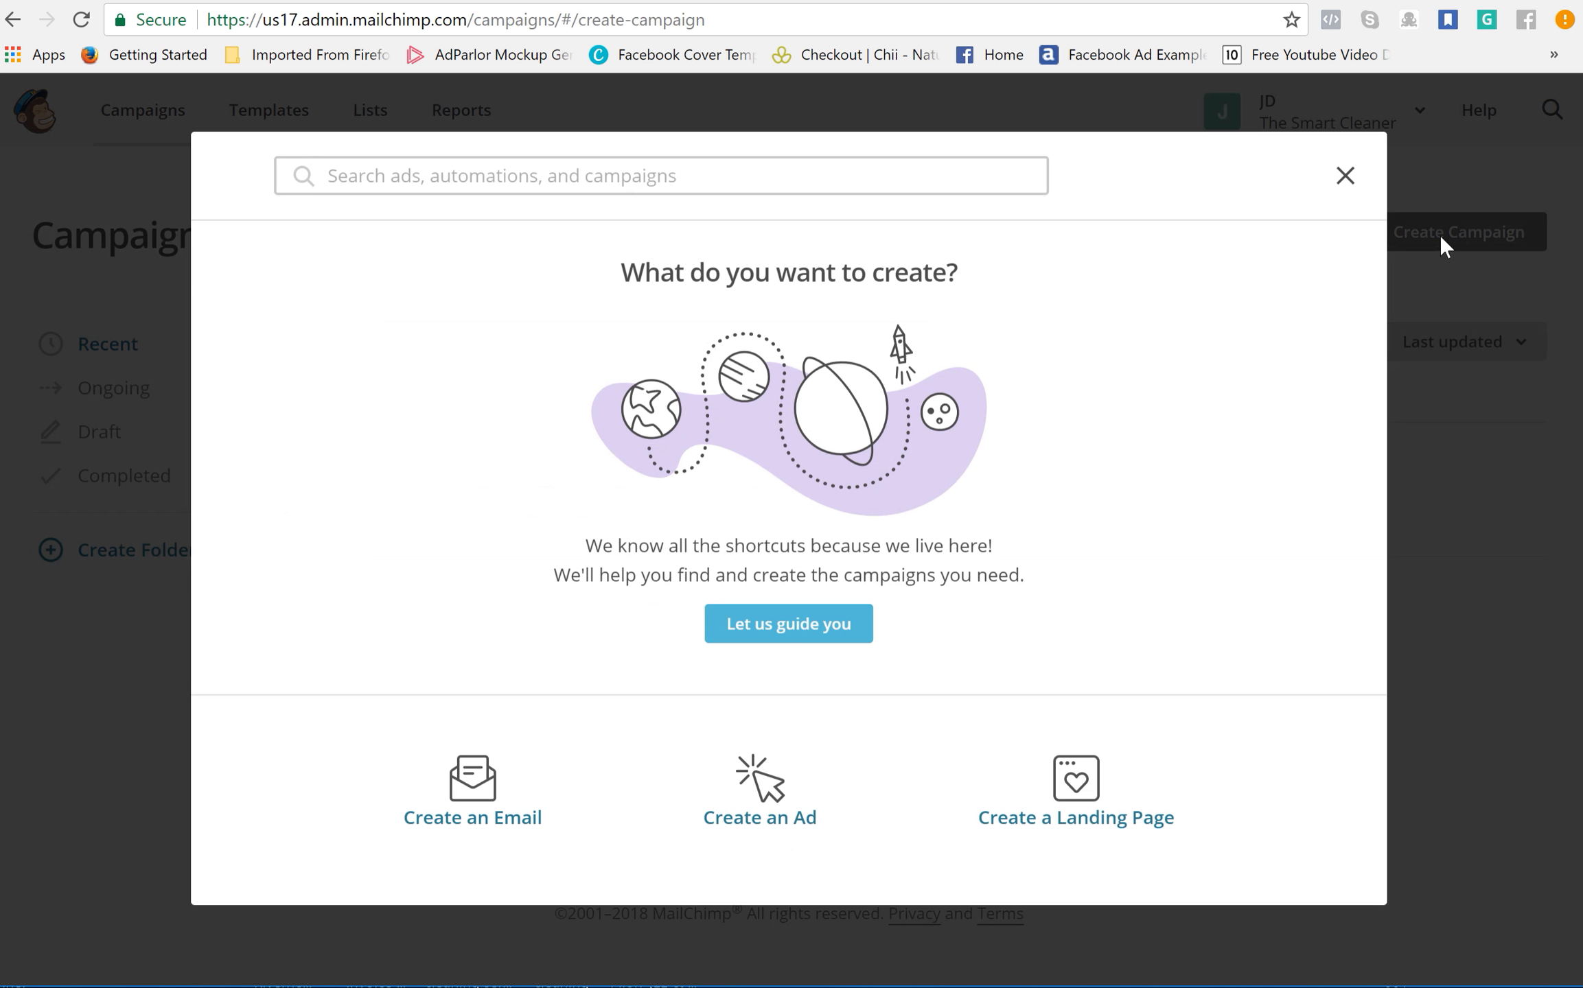
left_click(473, 783)
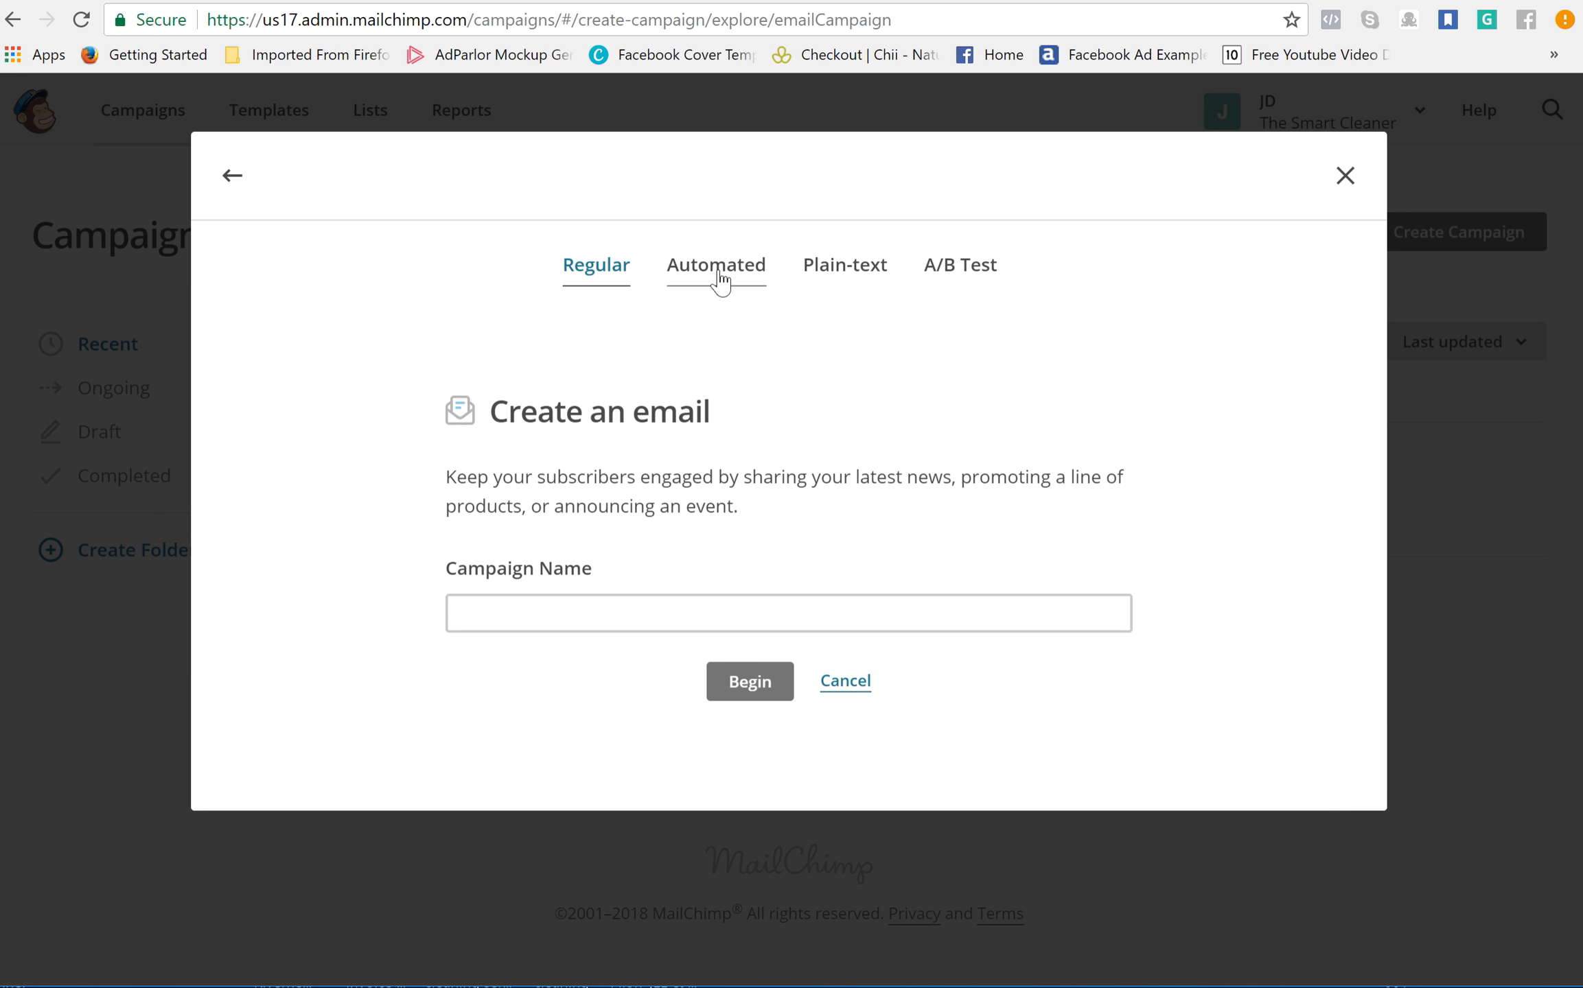
left_click(720, 278)
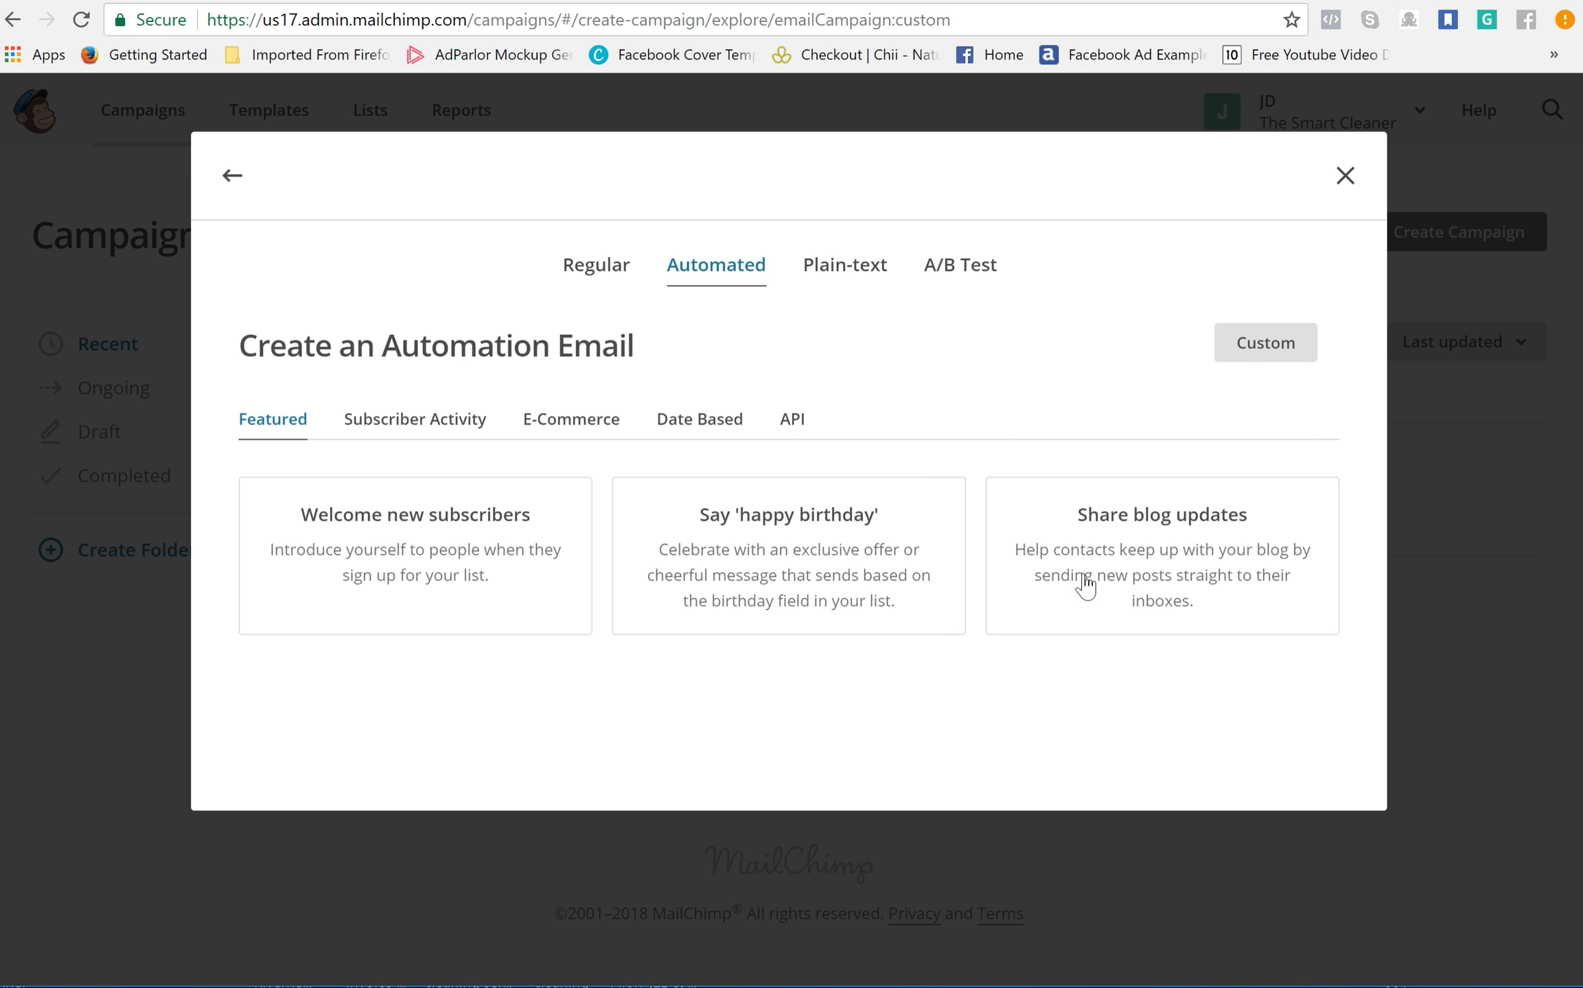
- Begin a welcome automation of the Onboarding series type for the "Great Offer & Tips For FREE" list
left_click(473, 583)
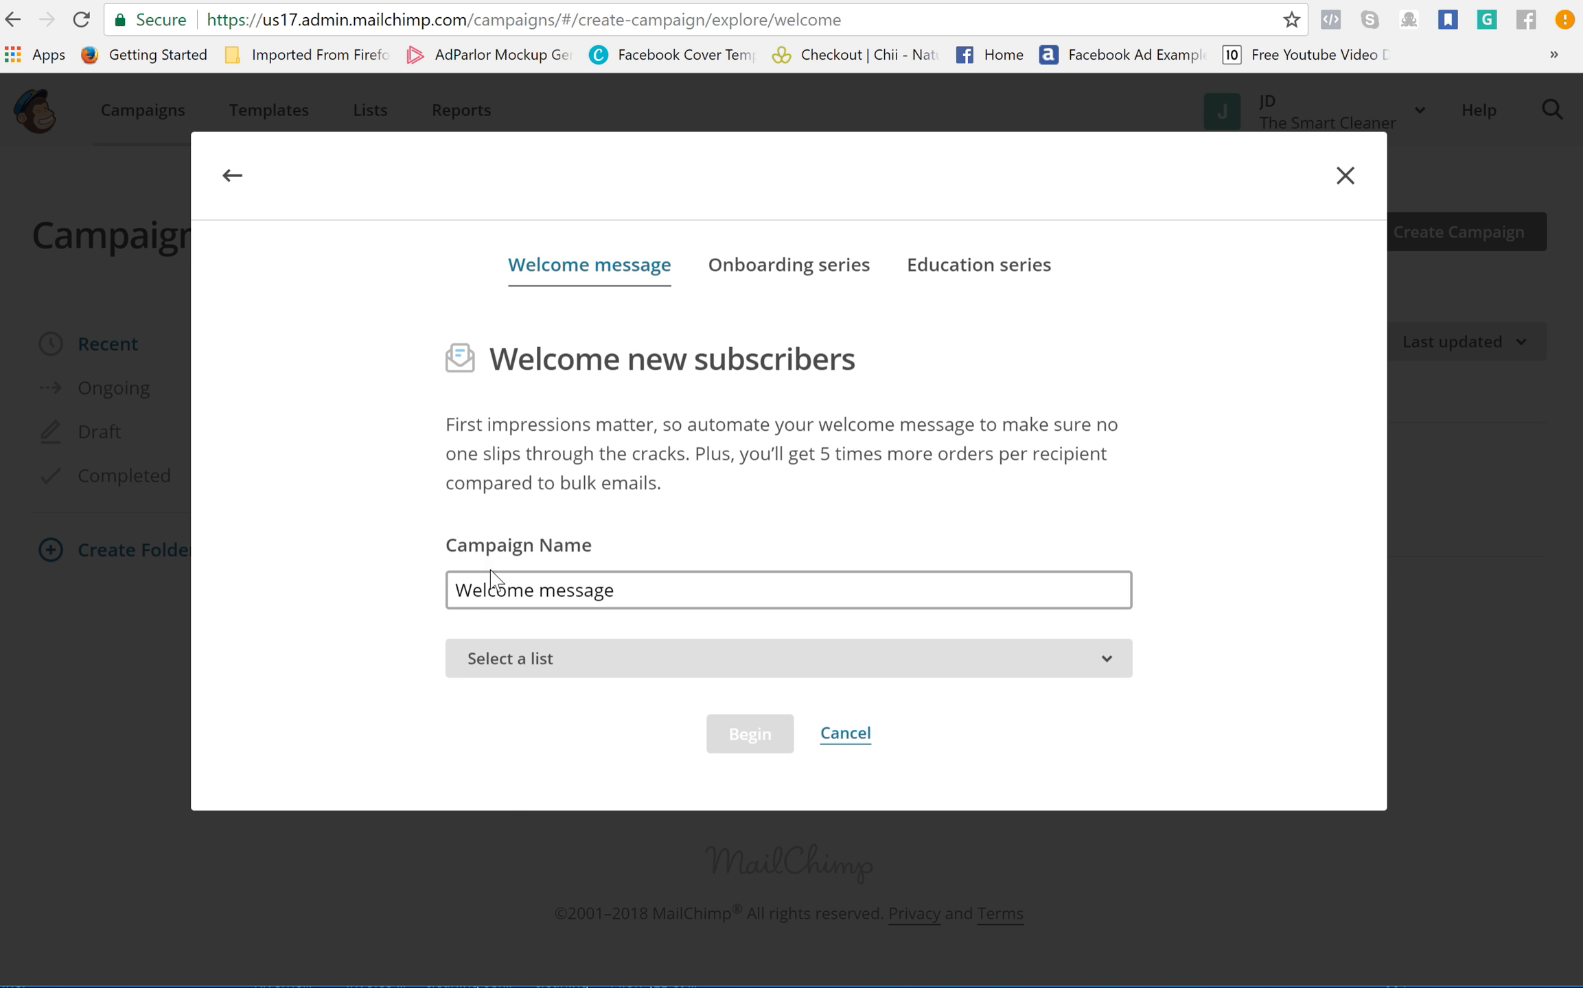
left_click(820, 280)
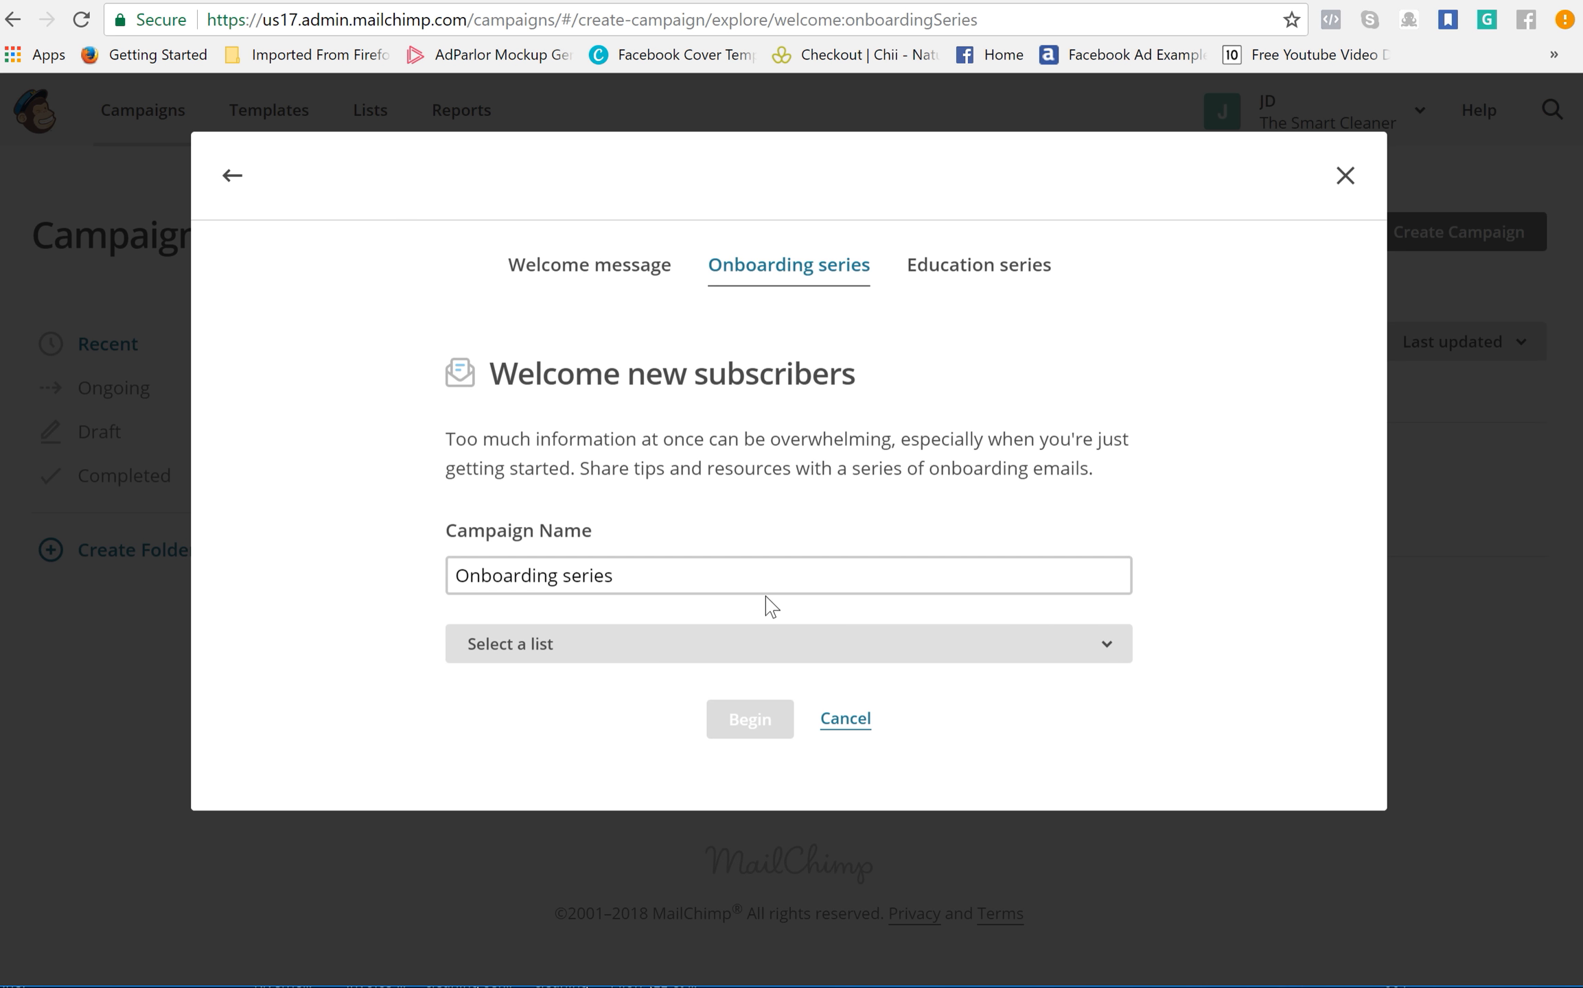
left_click(772, 651)
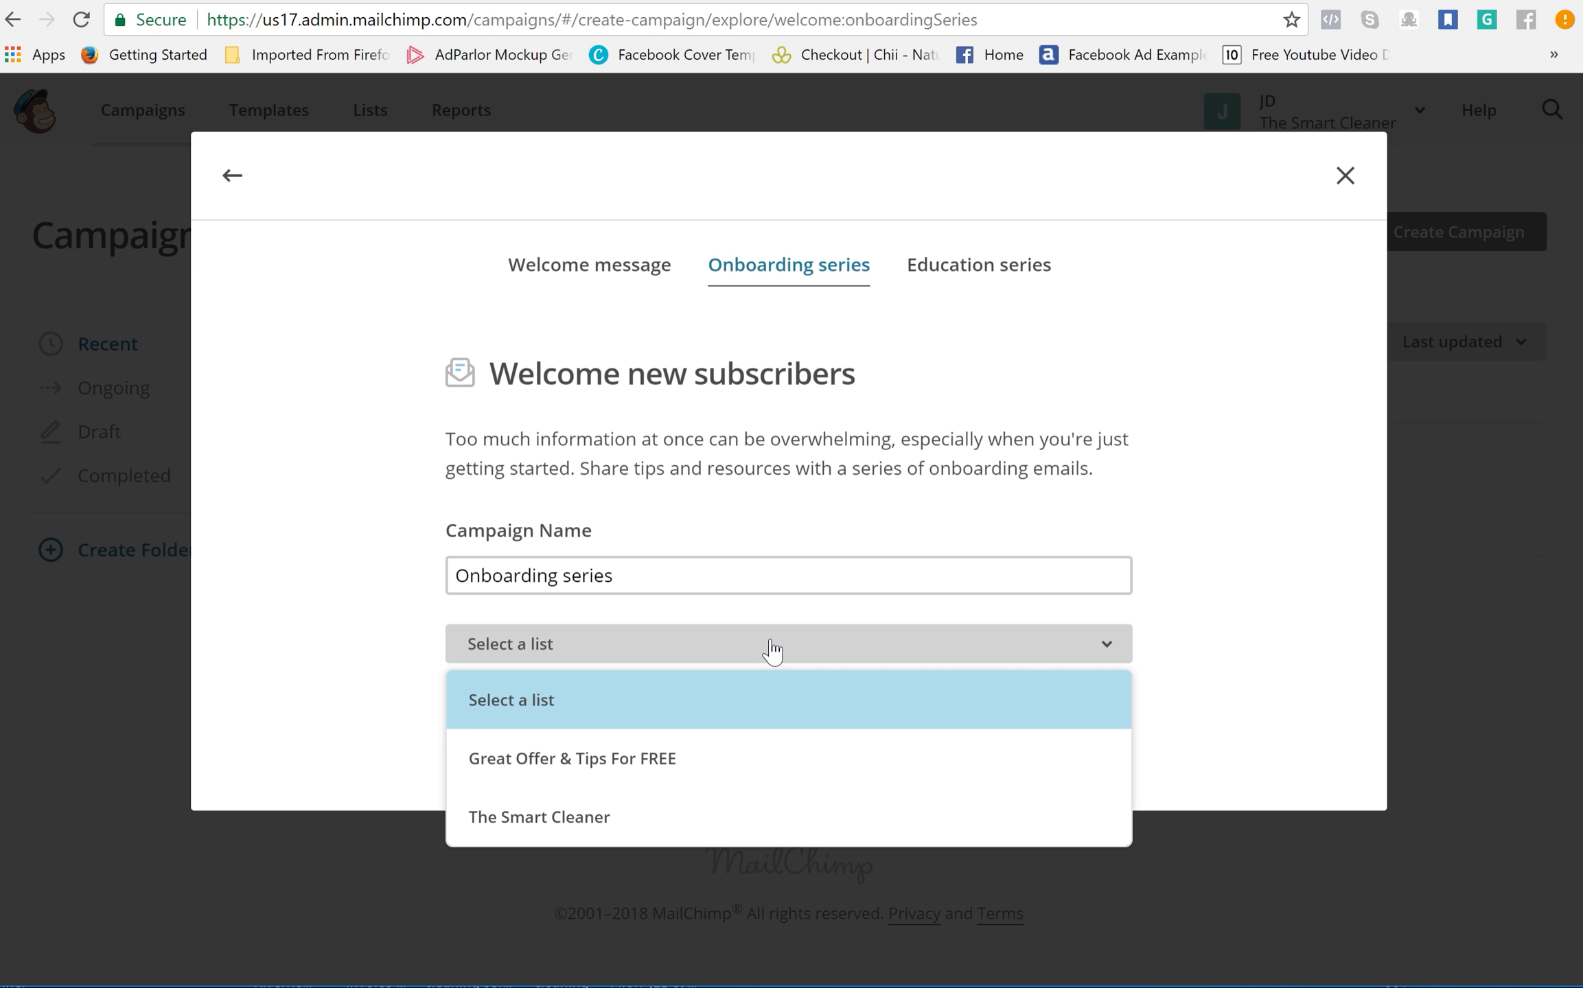
left_click(700, 765)
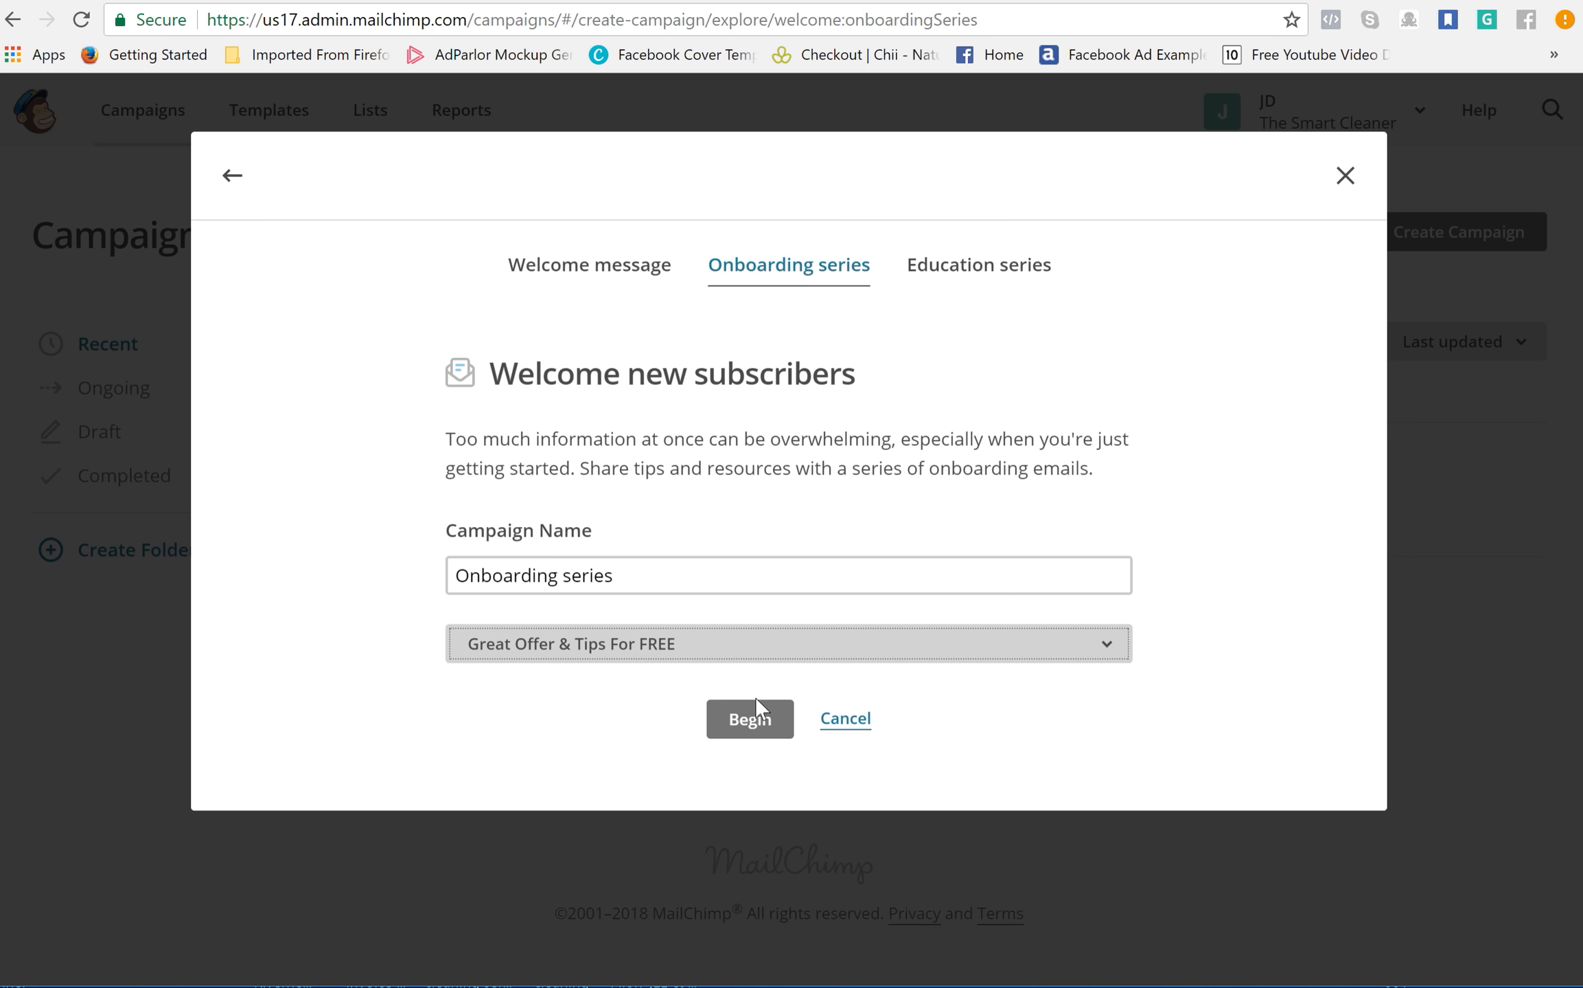
left_click(758, 719)
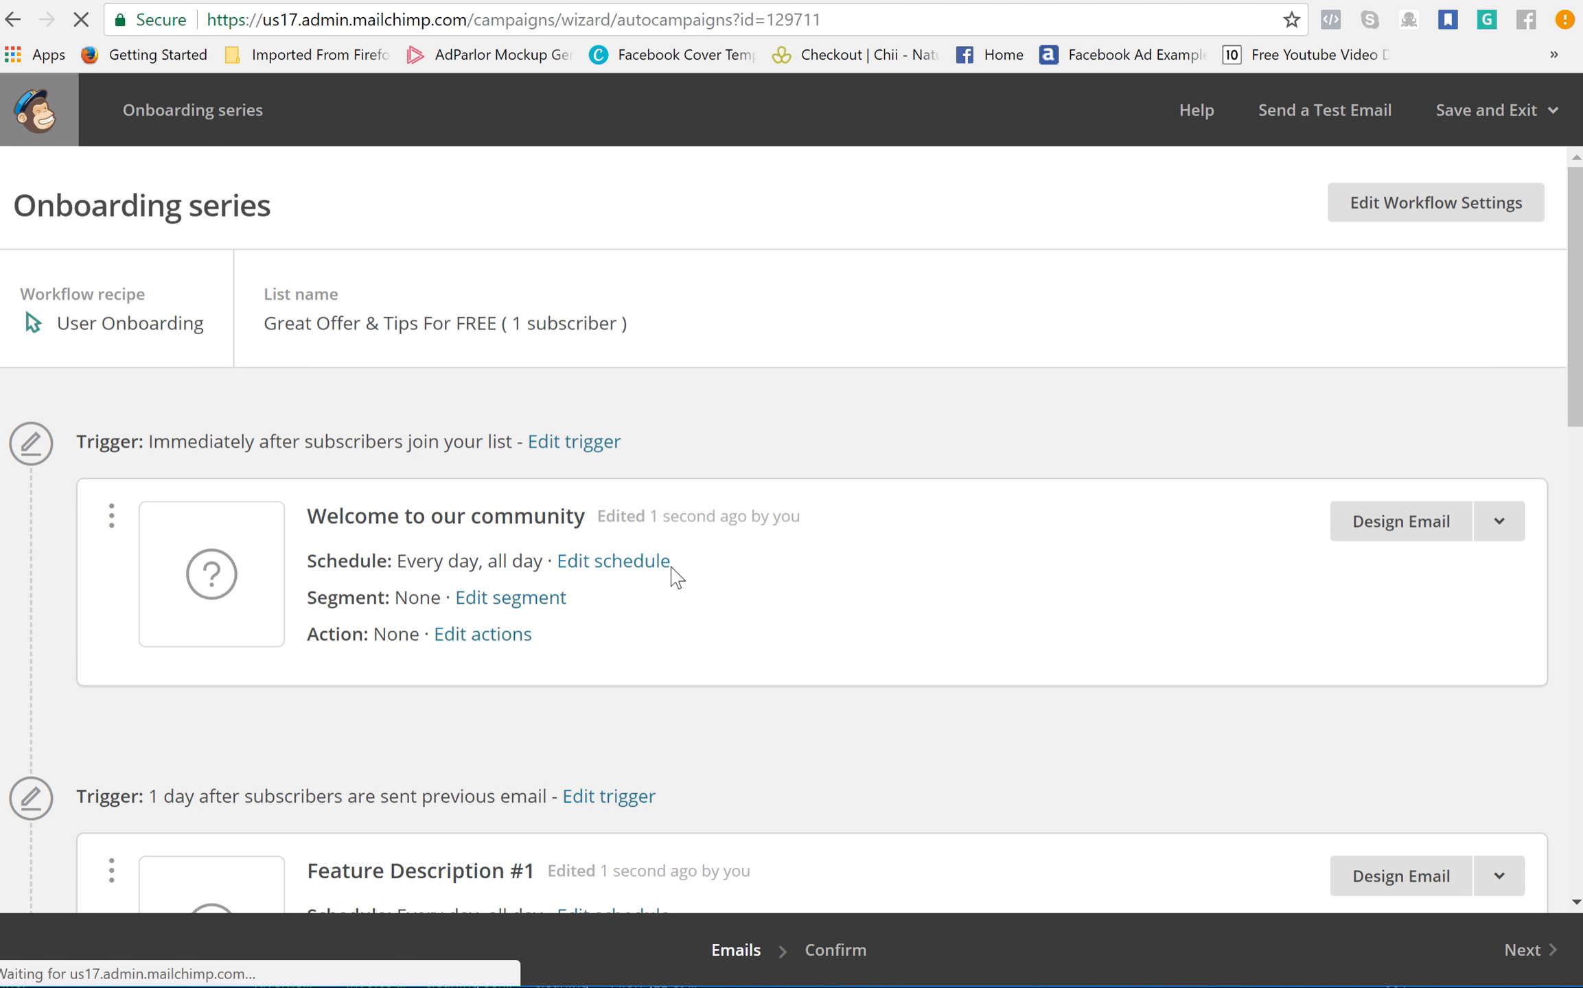
- Review the emails and their triggers in the Onboarding series workflow, from the welcome email to Feature Description #4
scroll(681, 573, "down", 3)
scroll(678, 335, "down", 12)
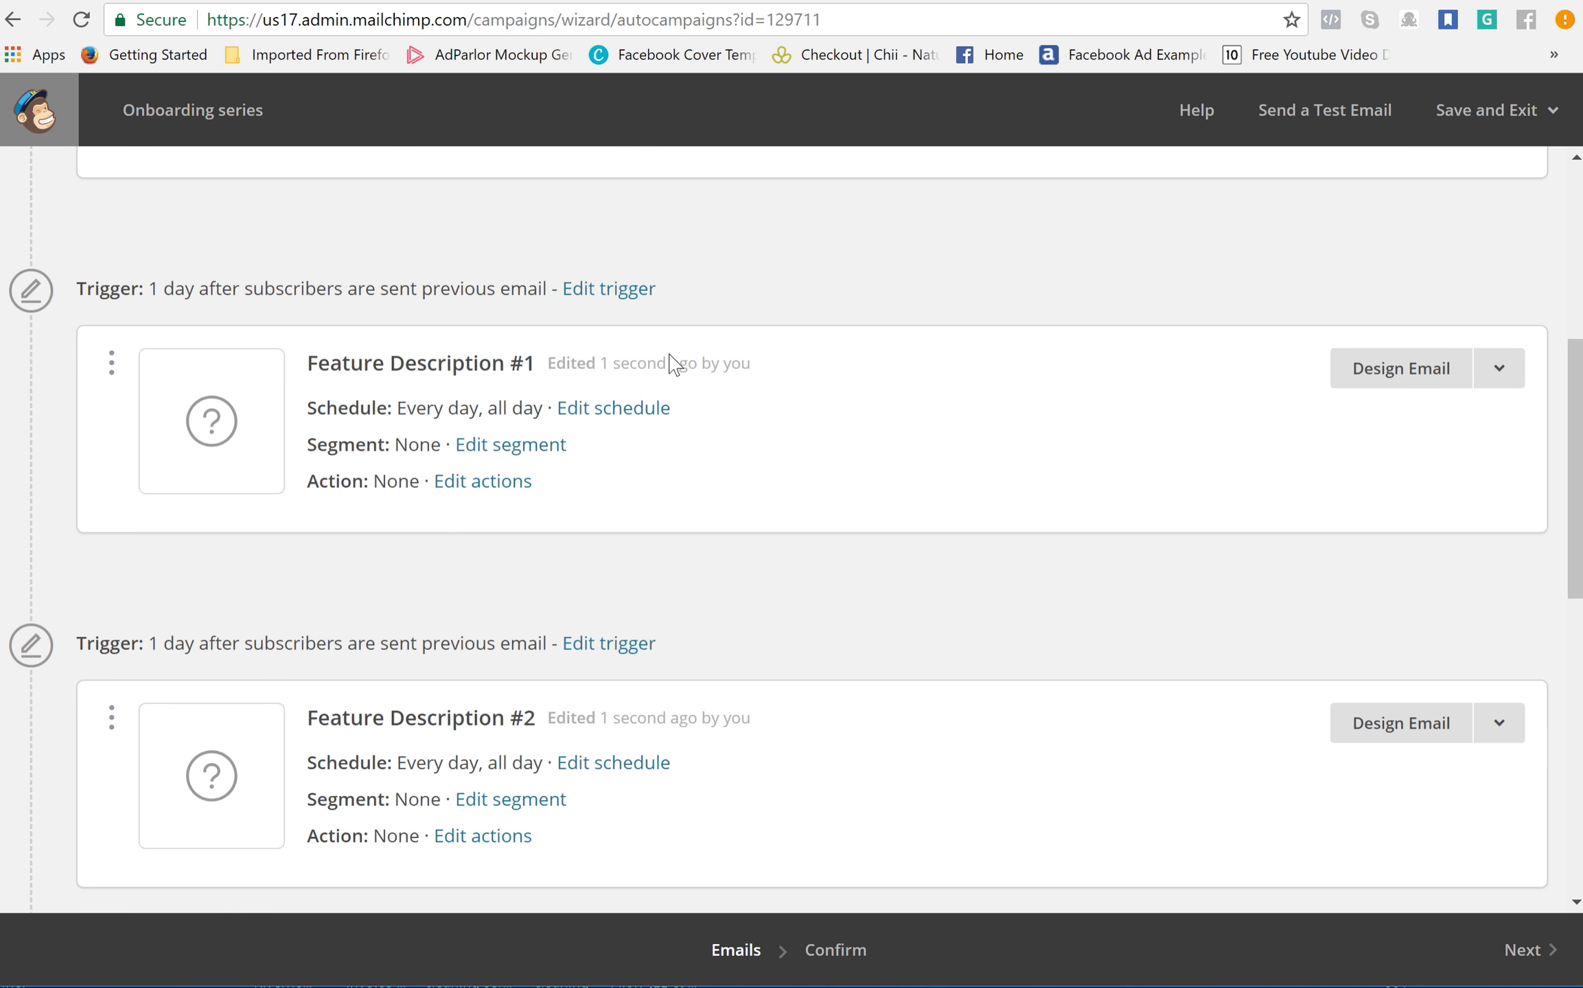
scroll(671, 467, "down", 2)
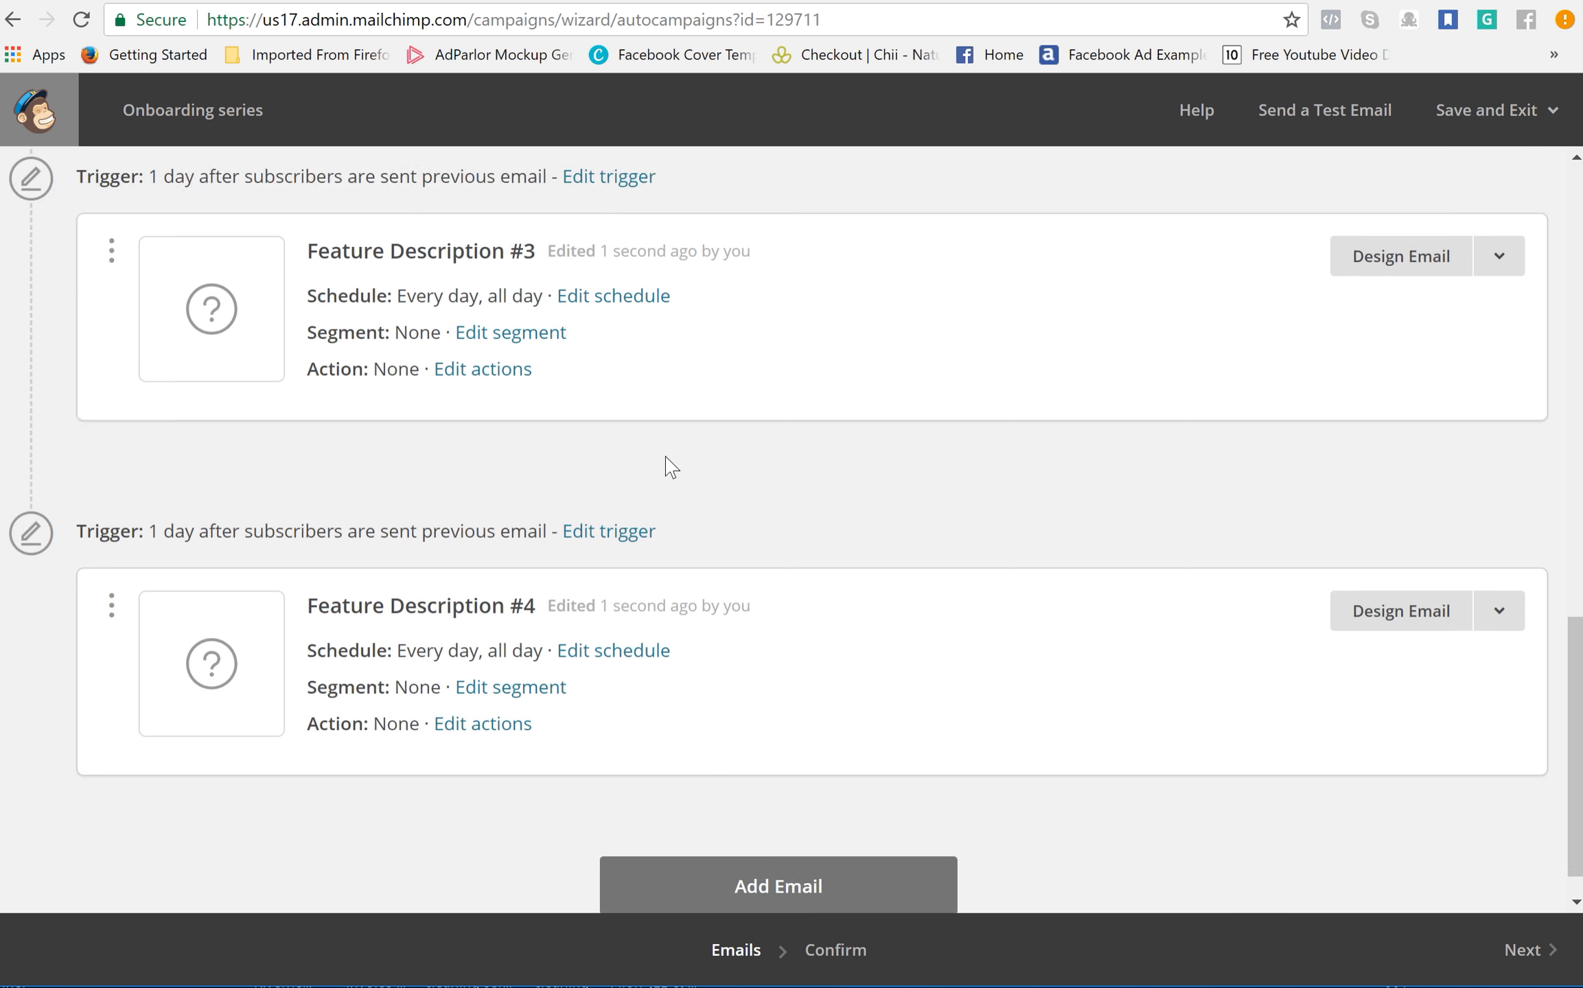
scroll(672, 467, "up", 4)
scroll(671, 466, "down", 4)
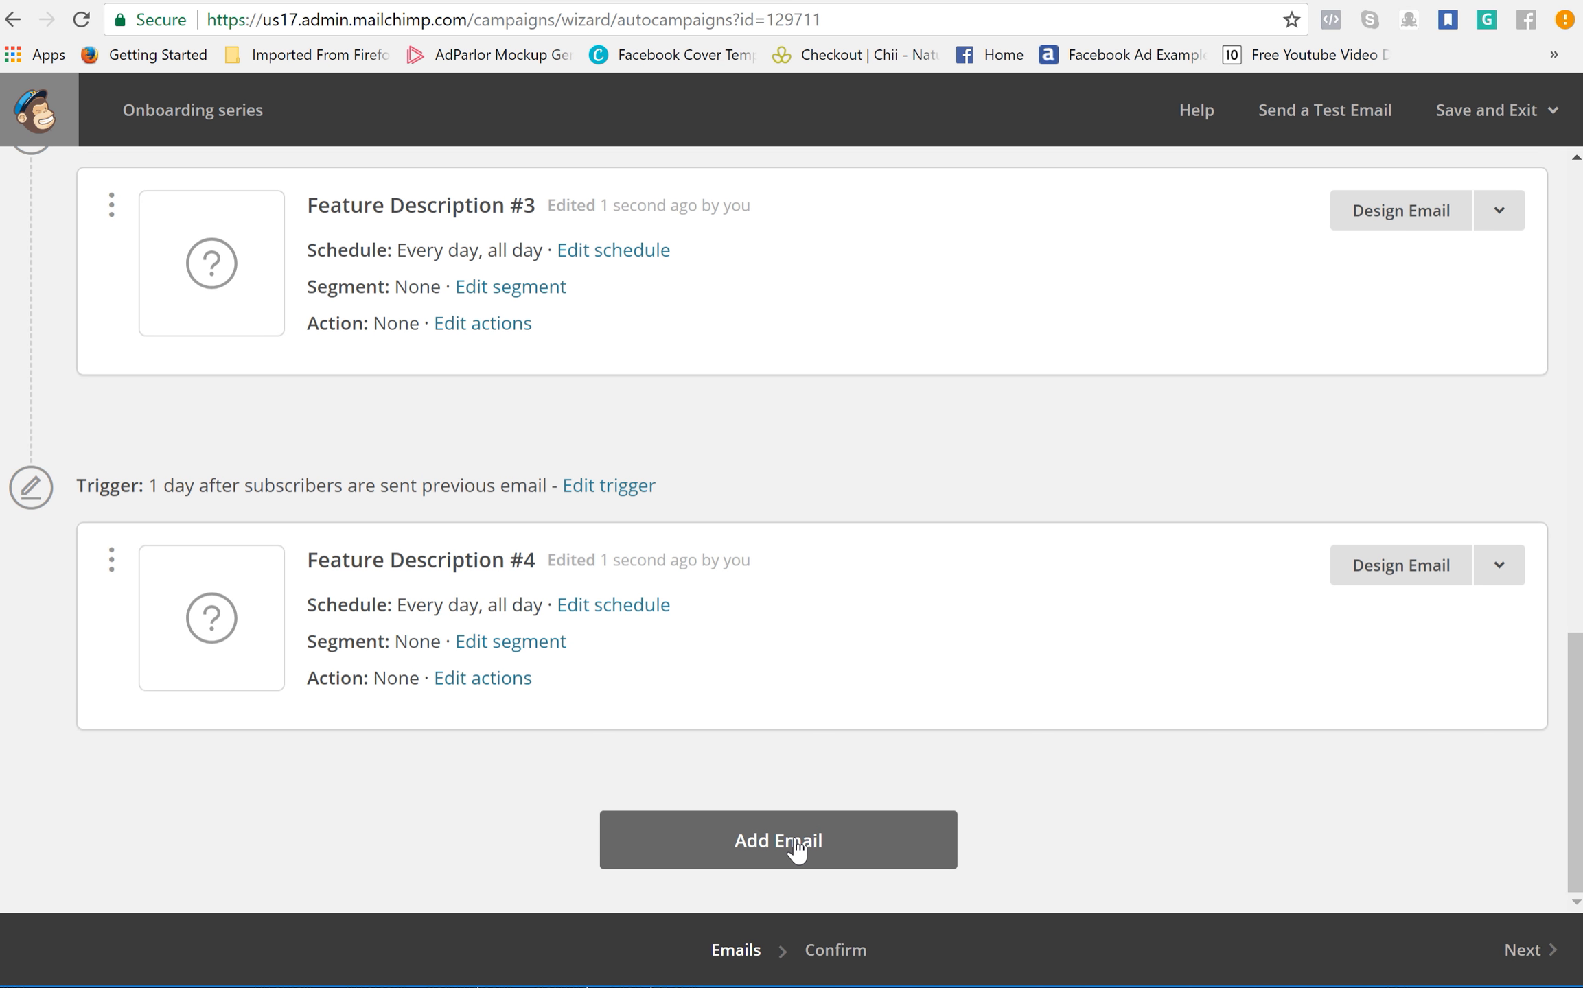
scroll(799, 795, "up", 15)
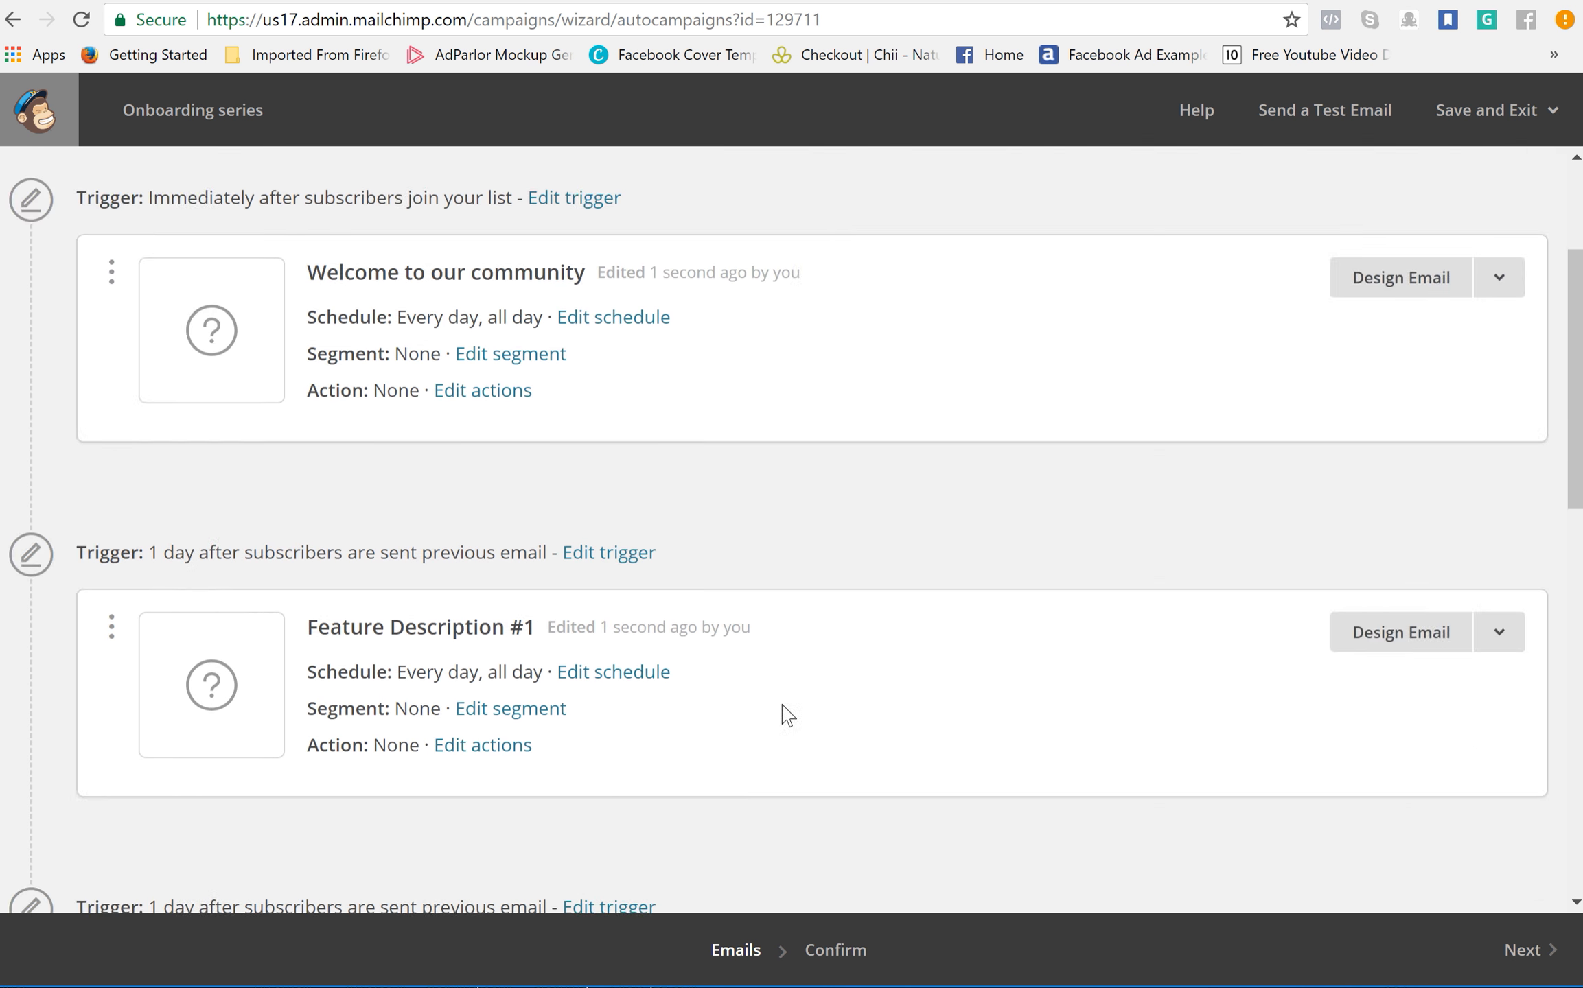
scroll(776, 687, "down", 3)
scroll(755, 638, "up", 7)
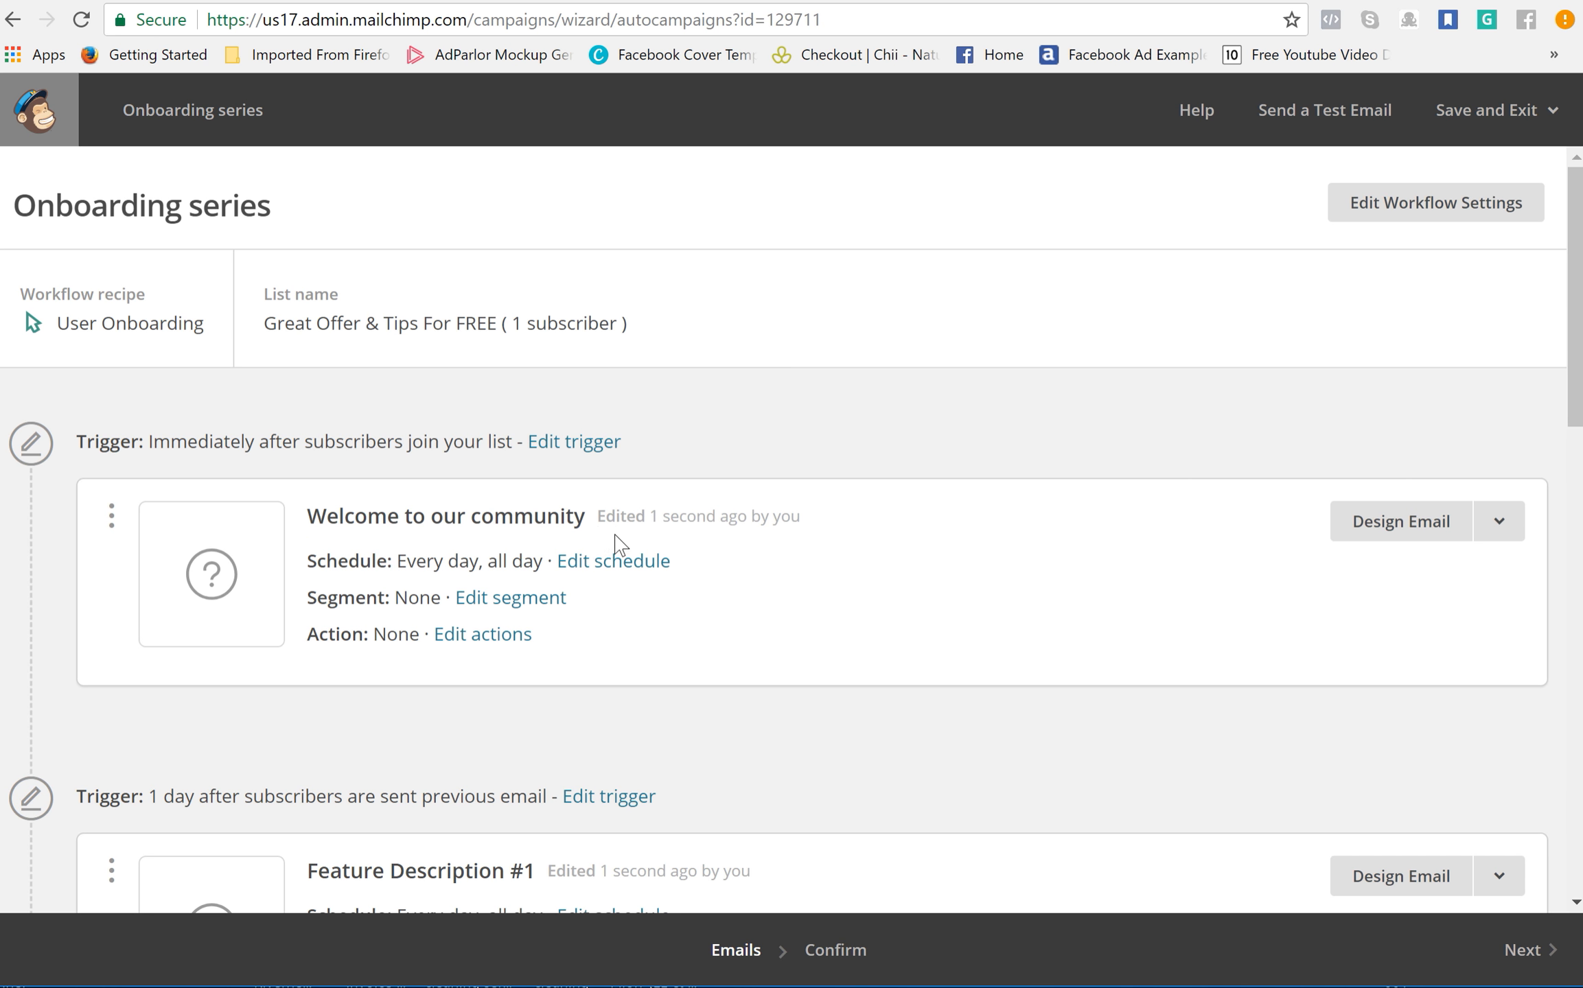
- Check the day and send-time options in the "Welcome to our community" email's schedule, and leave without saving
left_click(610, 572)
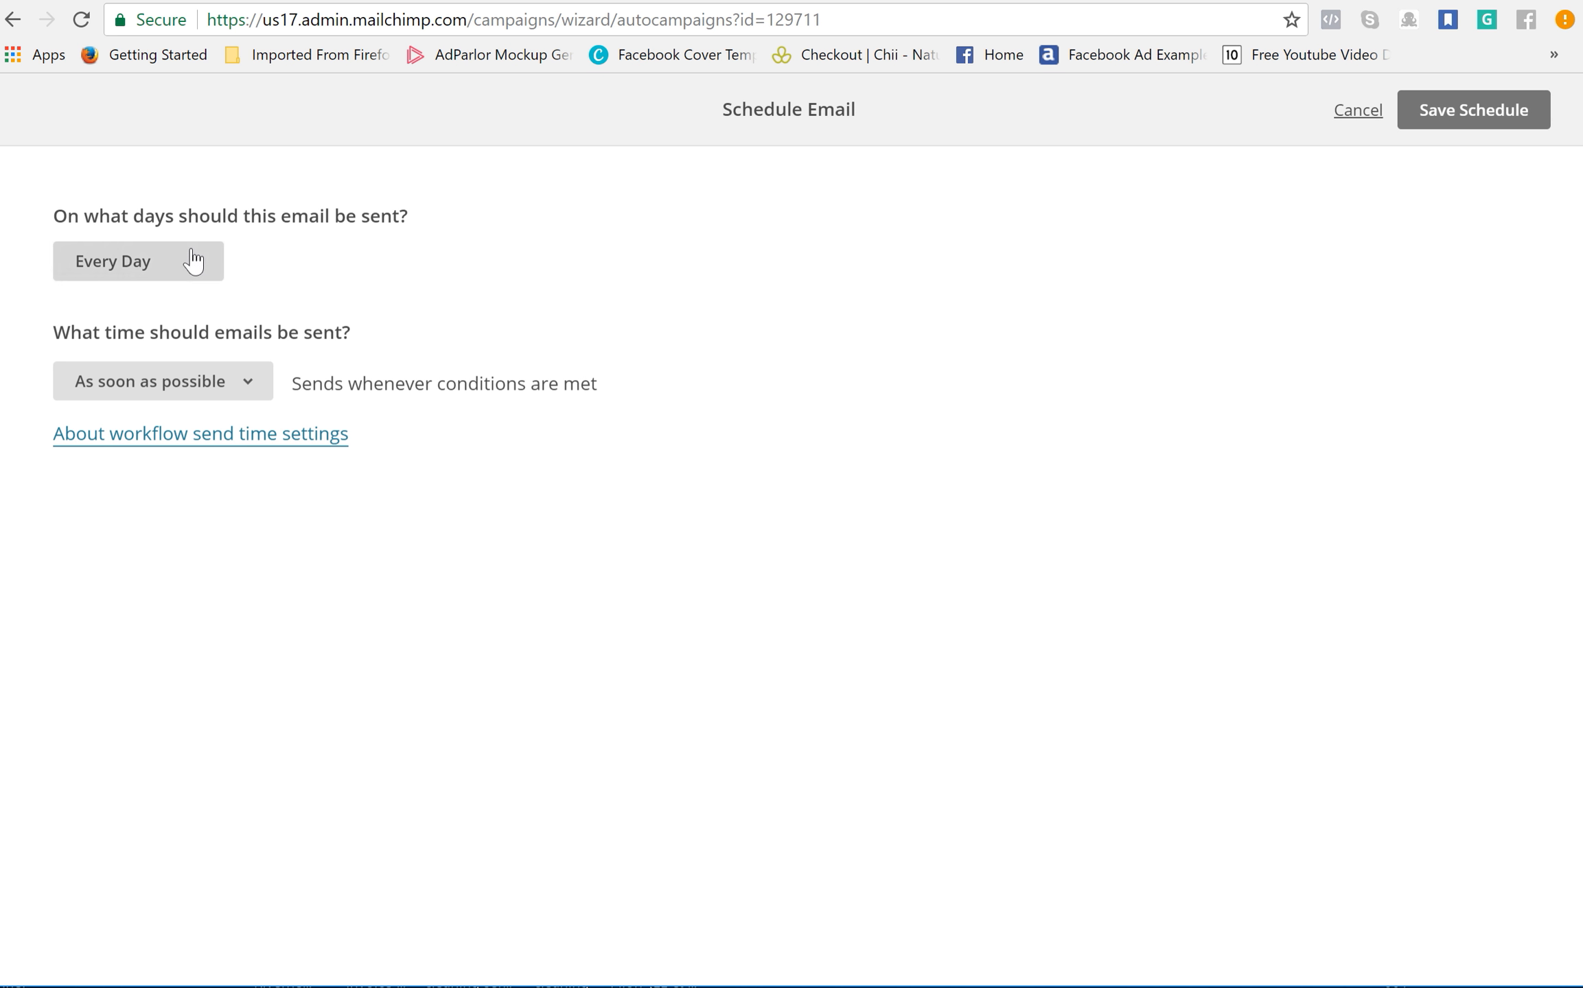
left_click(196, 262)
left_click(304, 258)
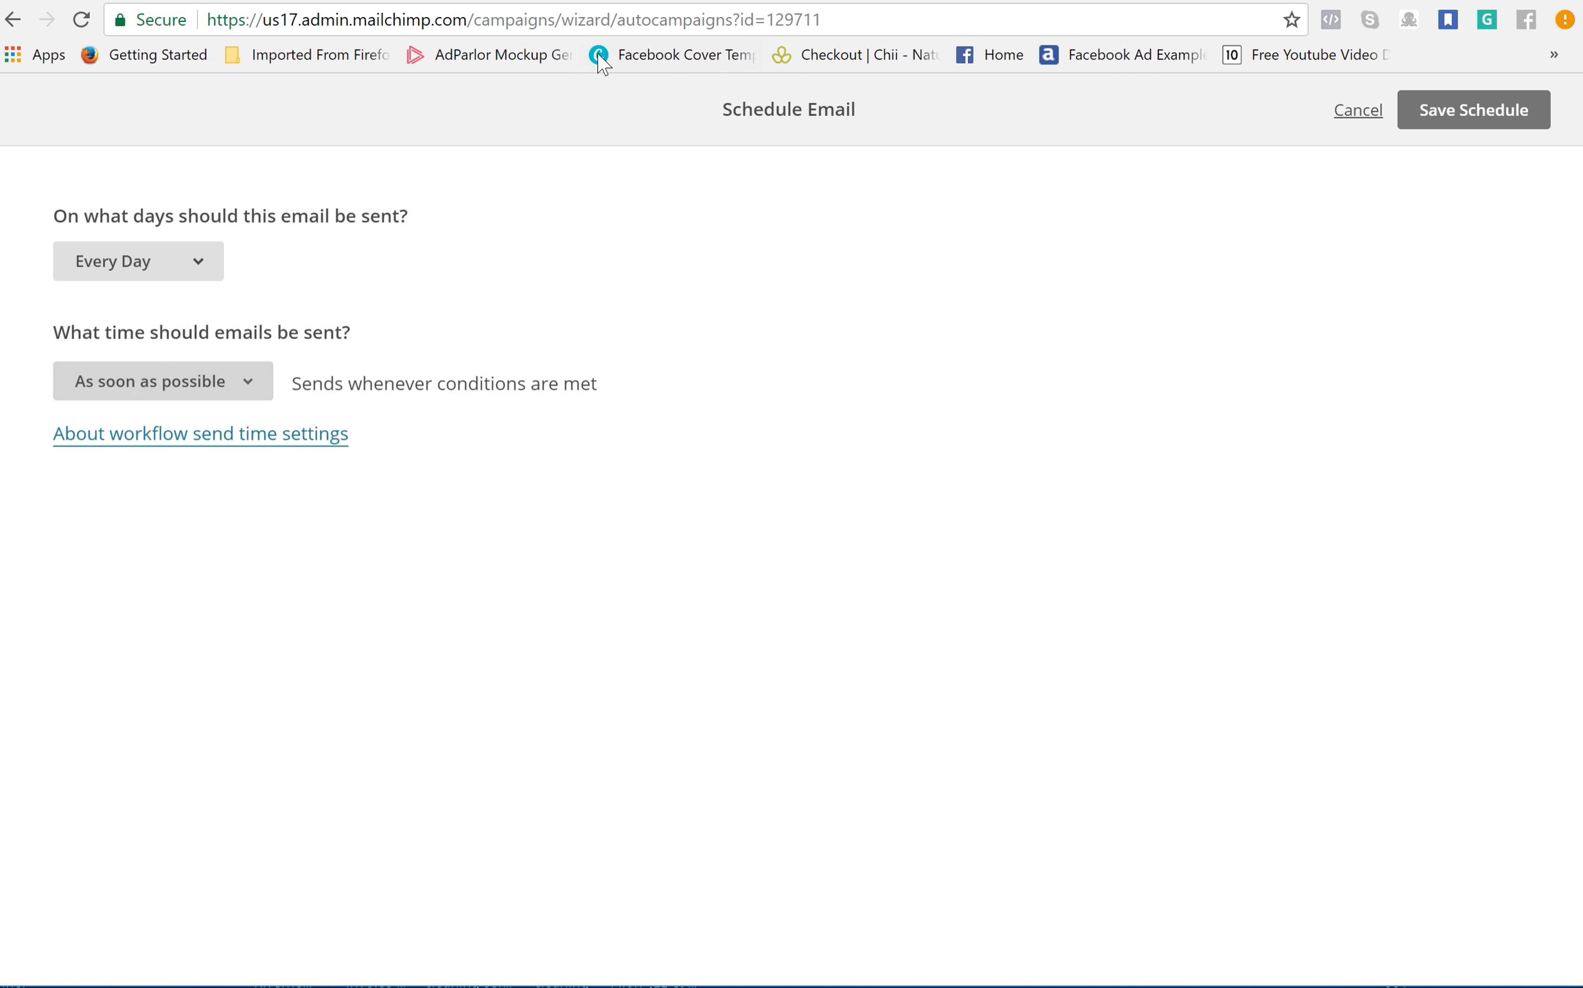
left_click(251, 383)
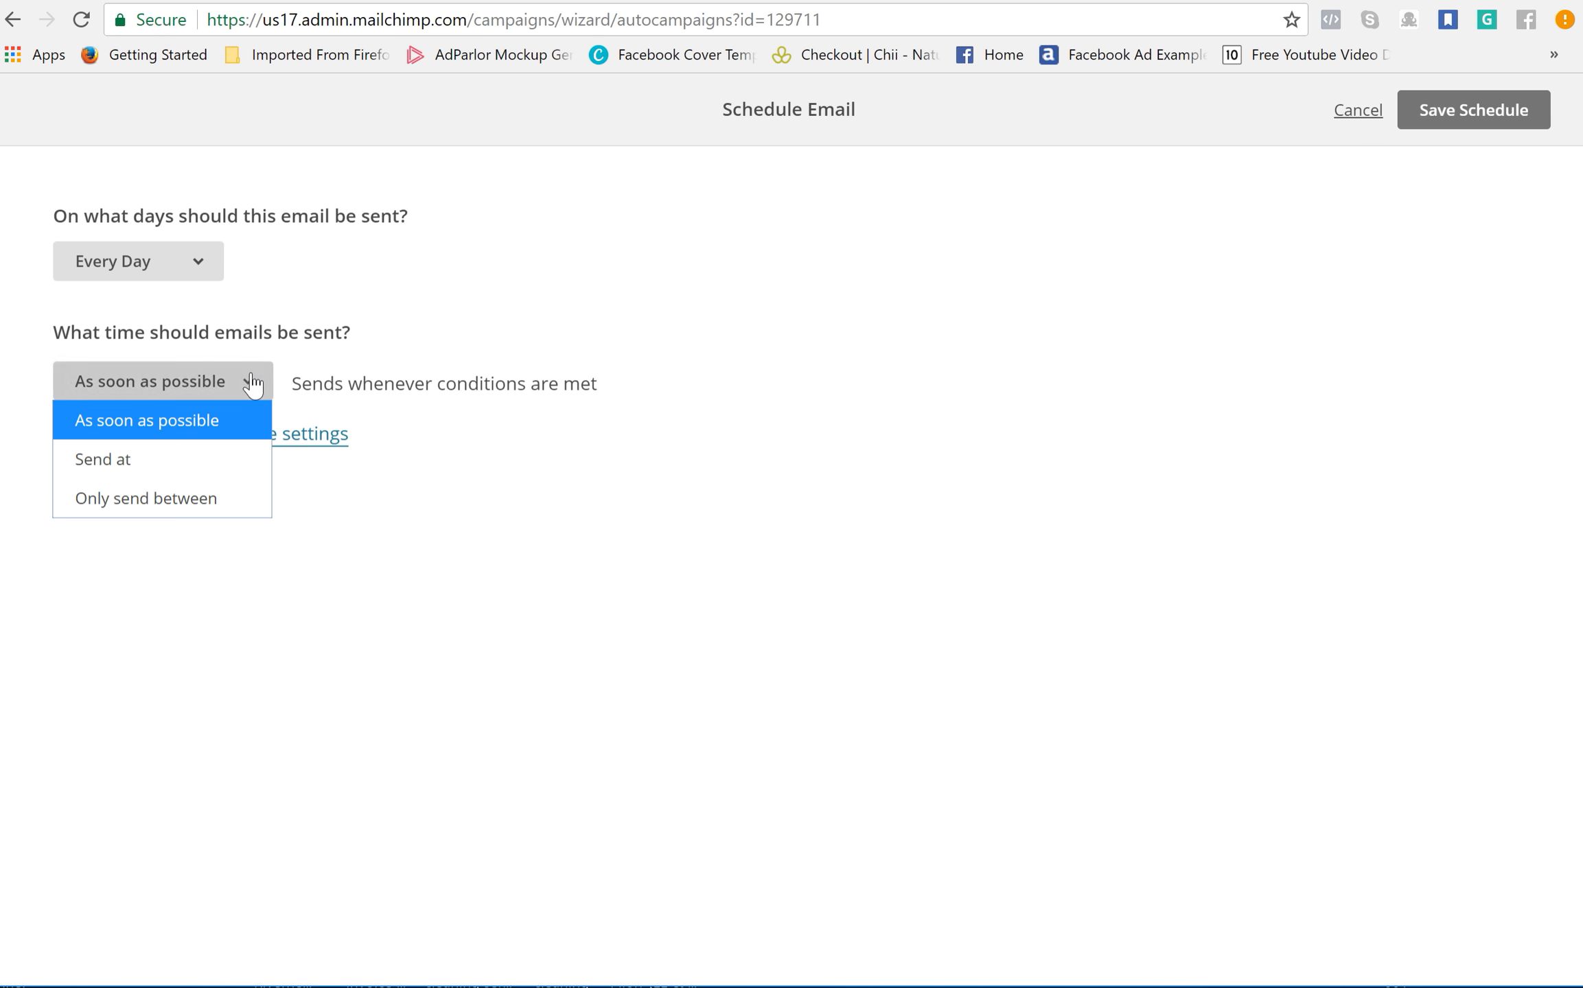
left_click(527, 218)
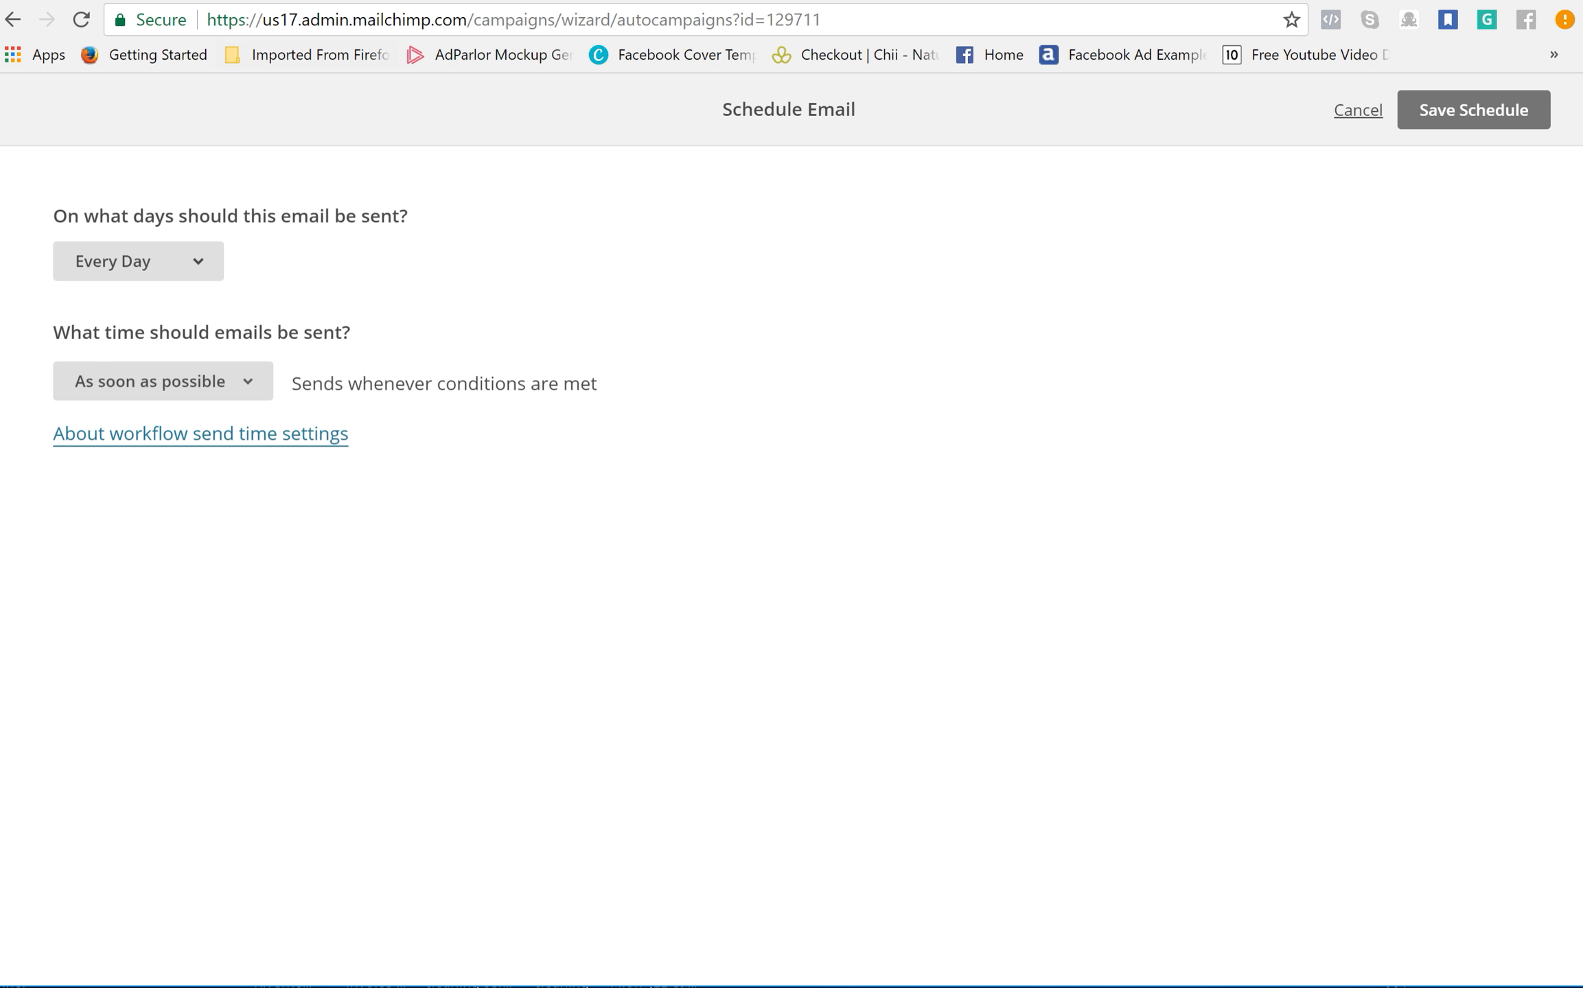
left_click(14, 21)
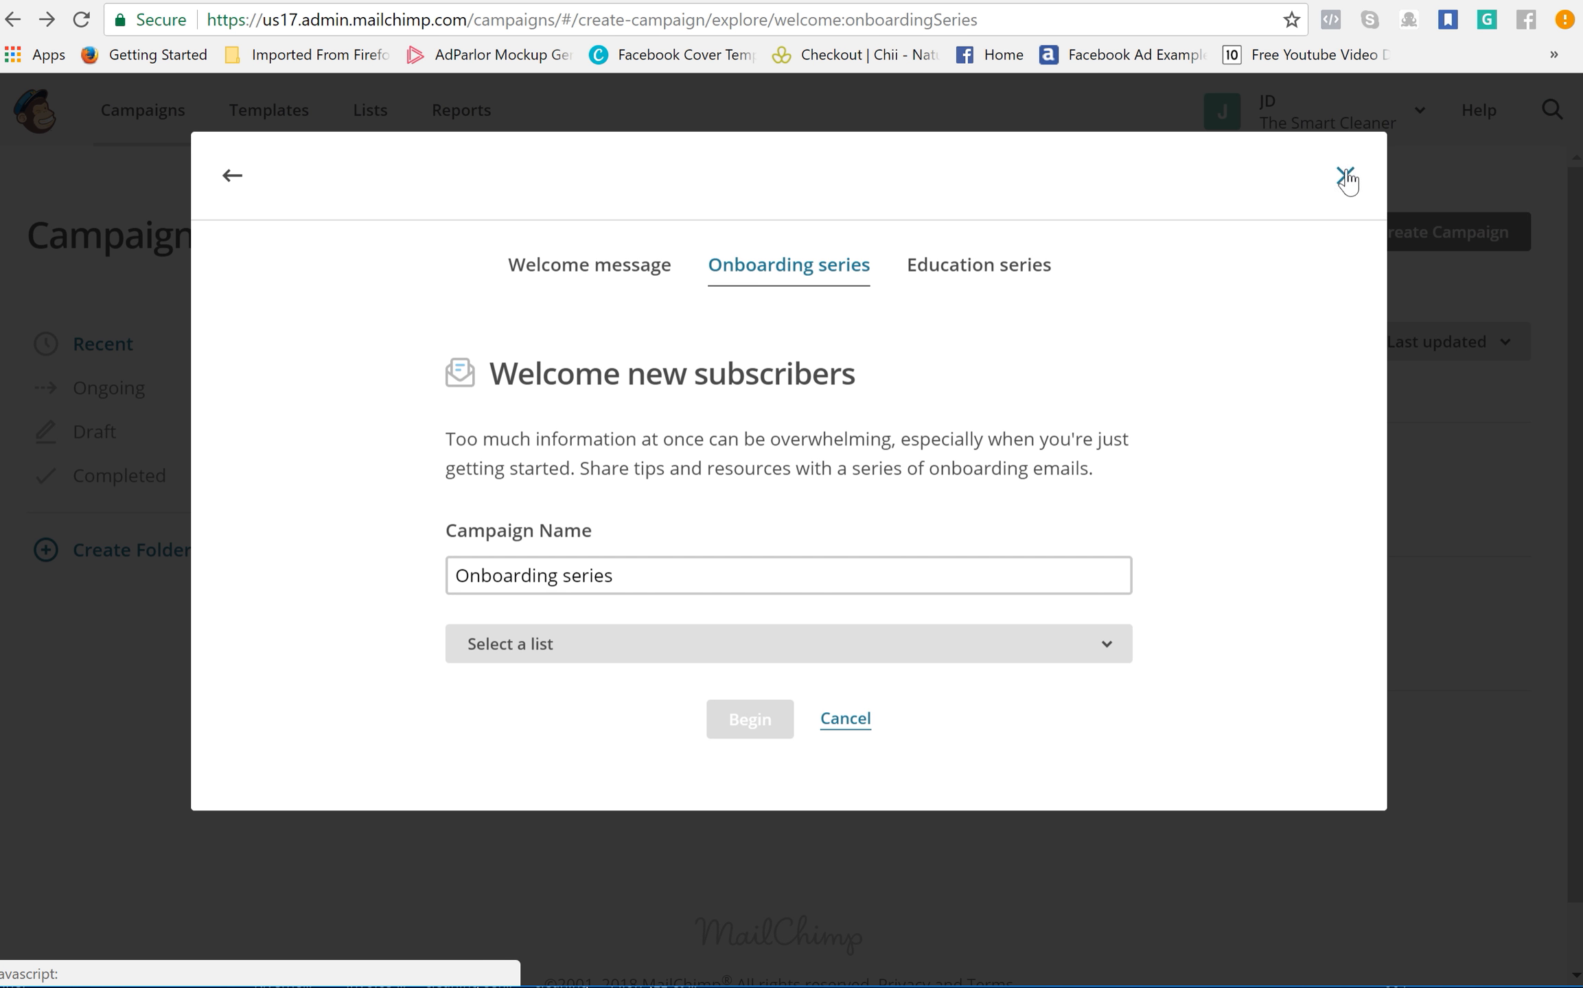
- Create the Onboarding series again for the "Great Offer & Tips For FREE" list
left_click(757, 654)
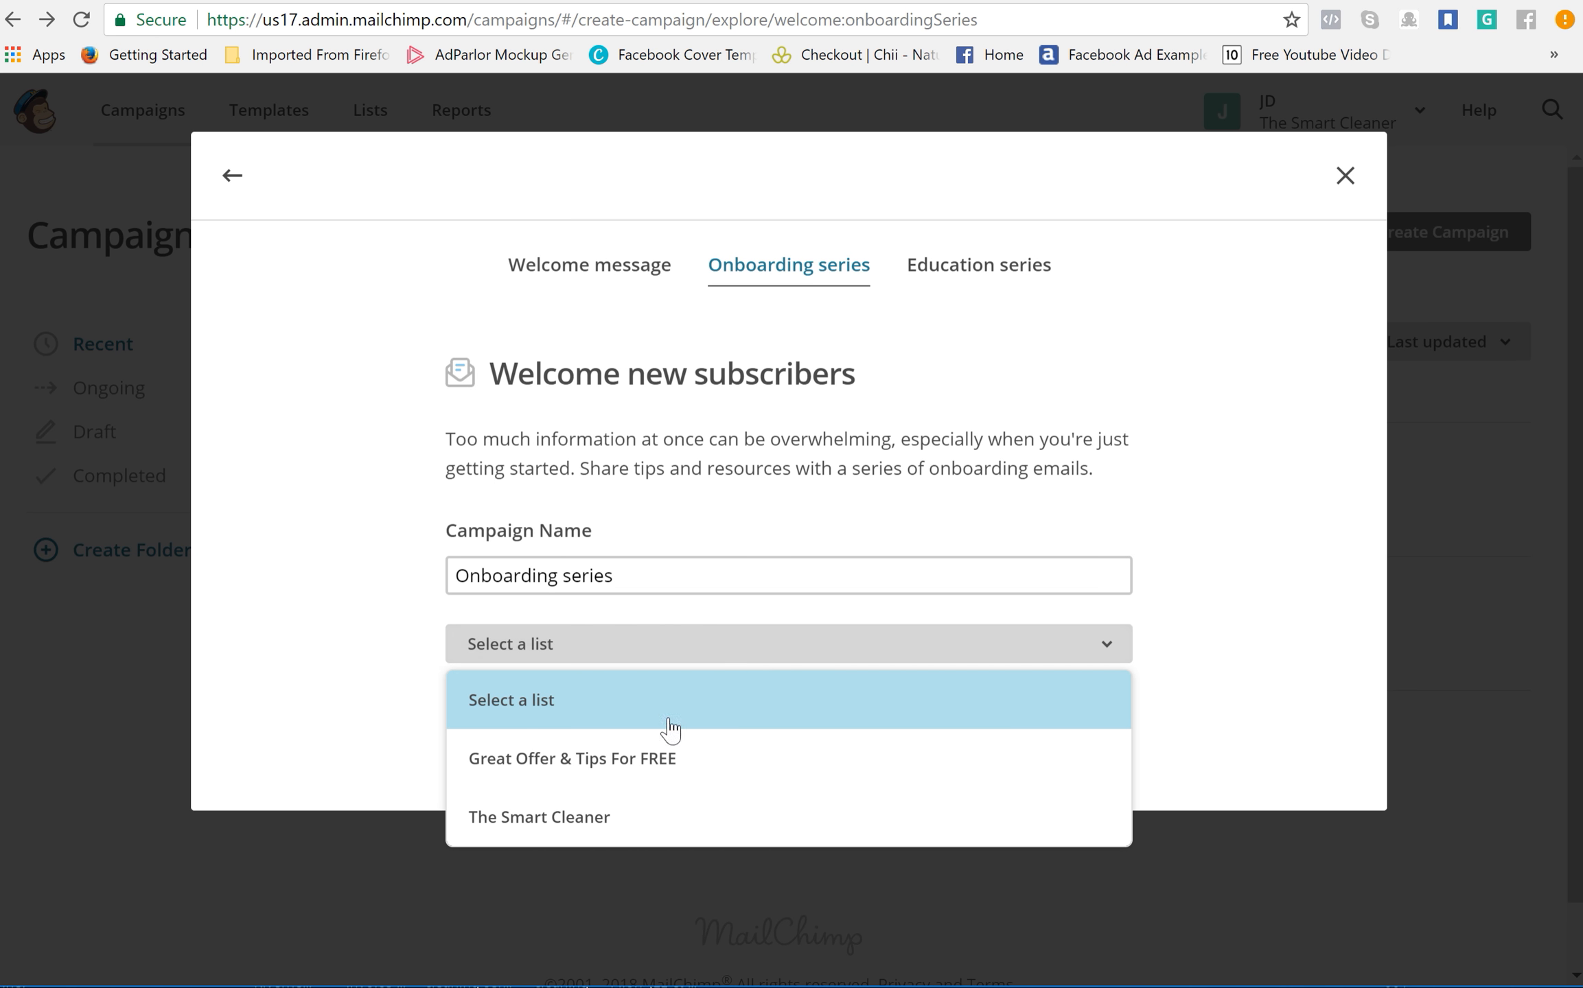
left_click(642, 777)
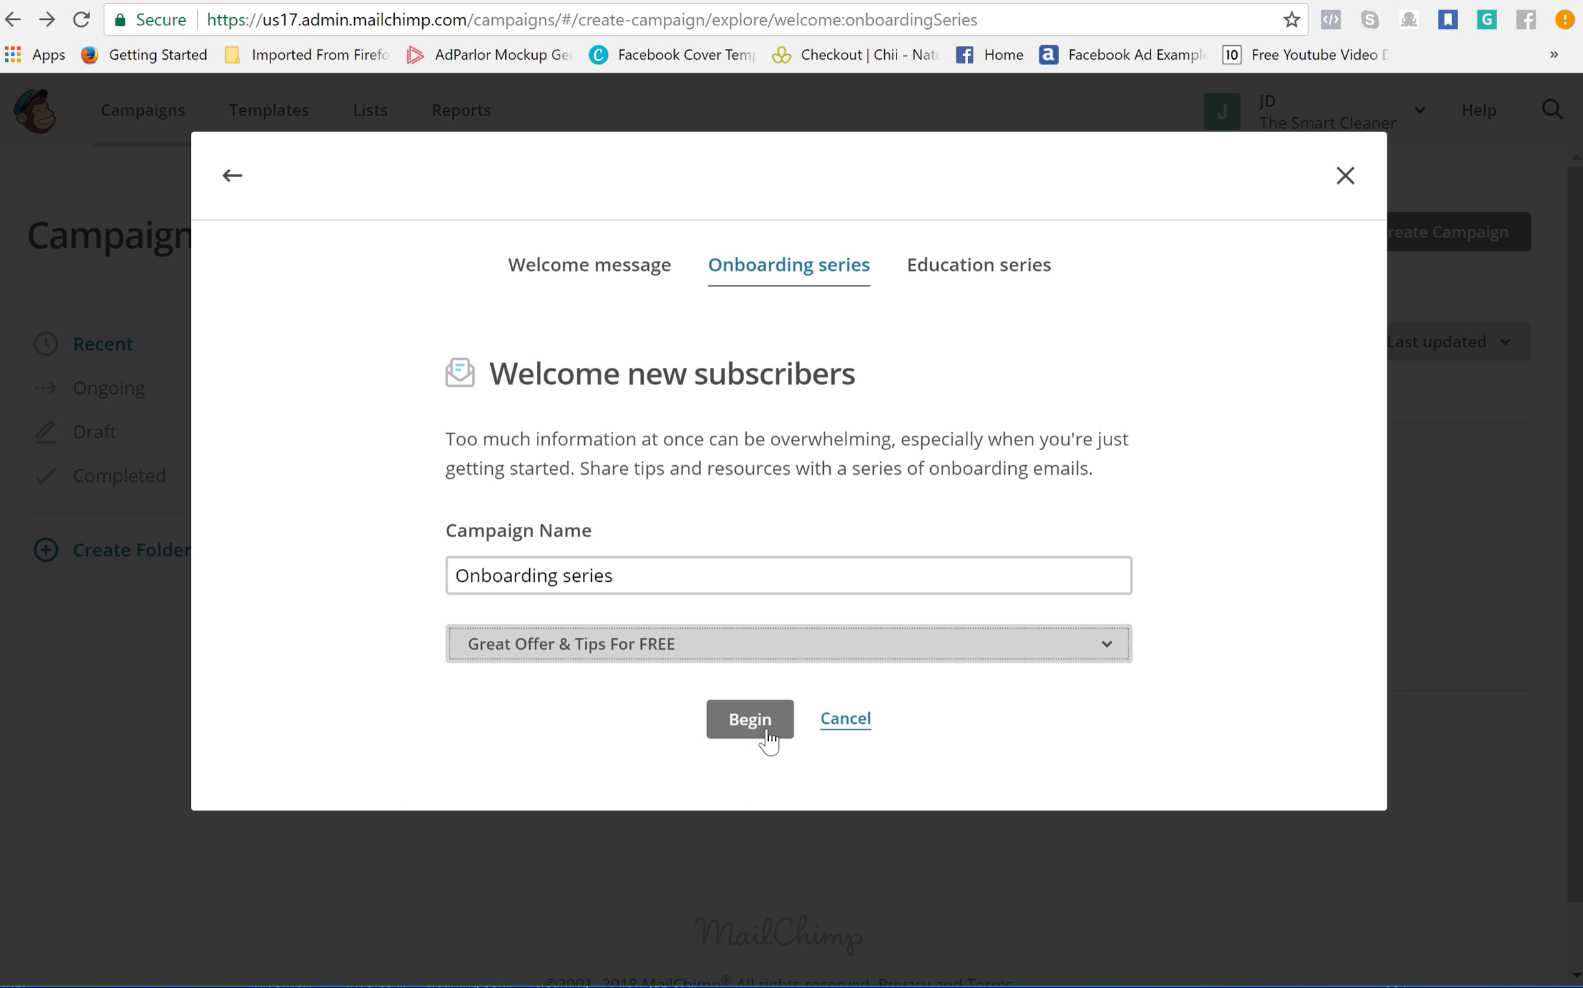
left_click(767, 733)
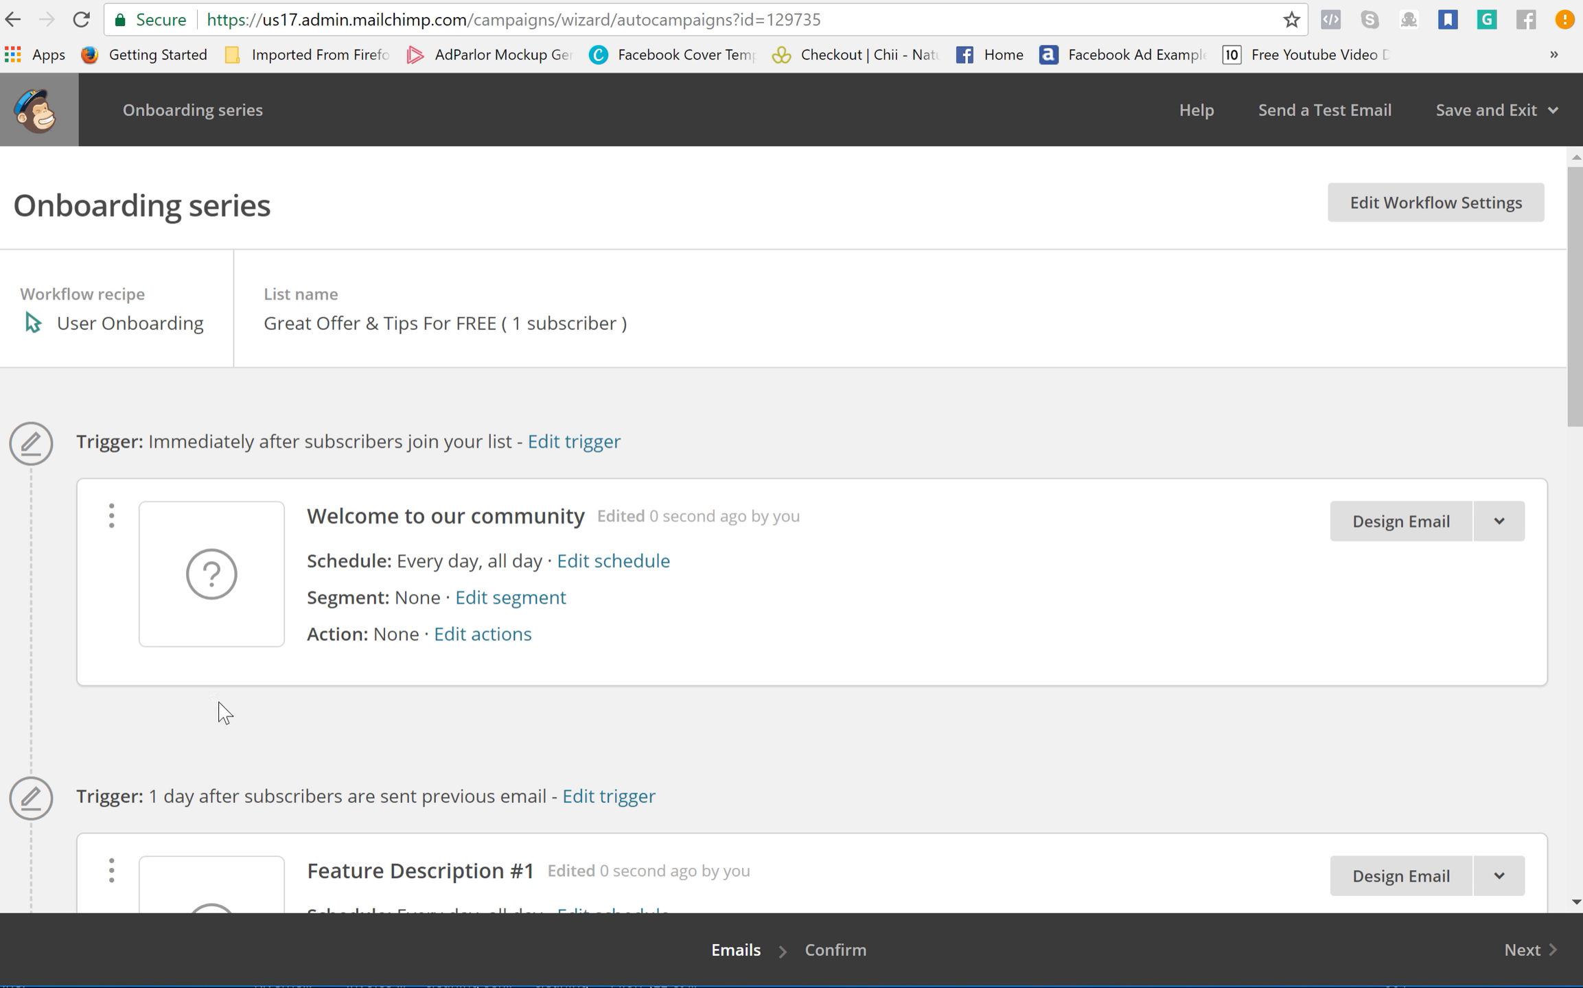
- Check the trigger settings of the "Welcome to our community" email and return to the campaigns overview
left_click(585, 453)
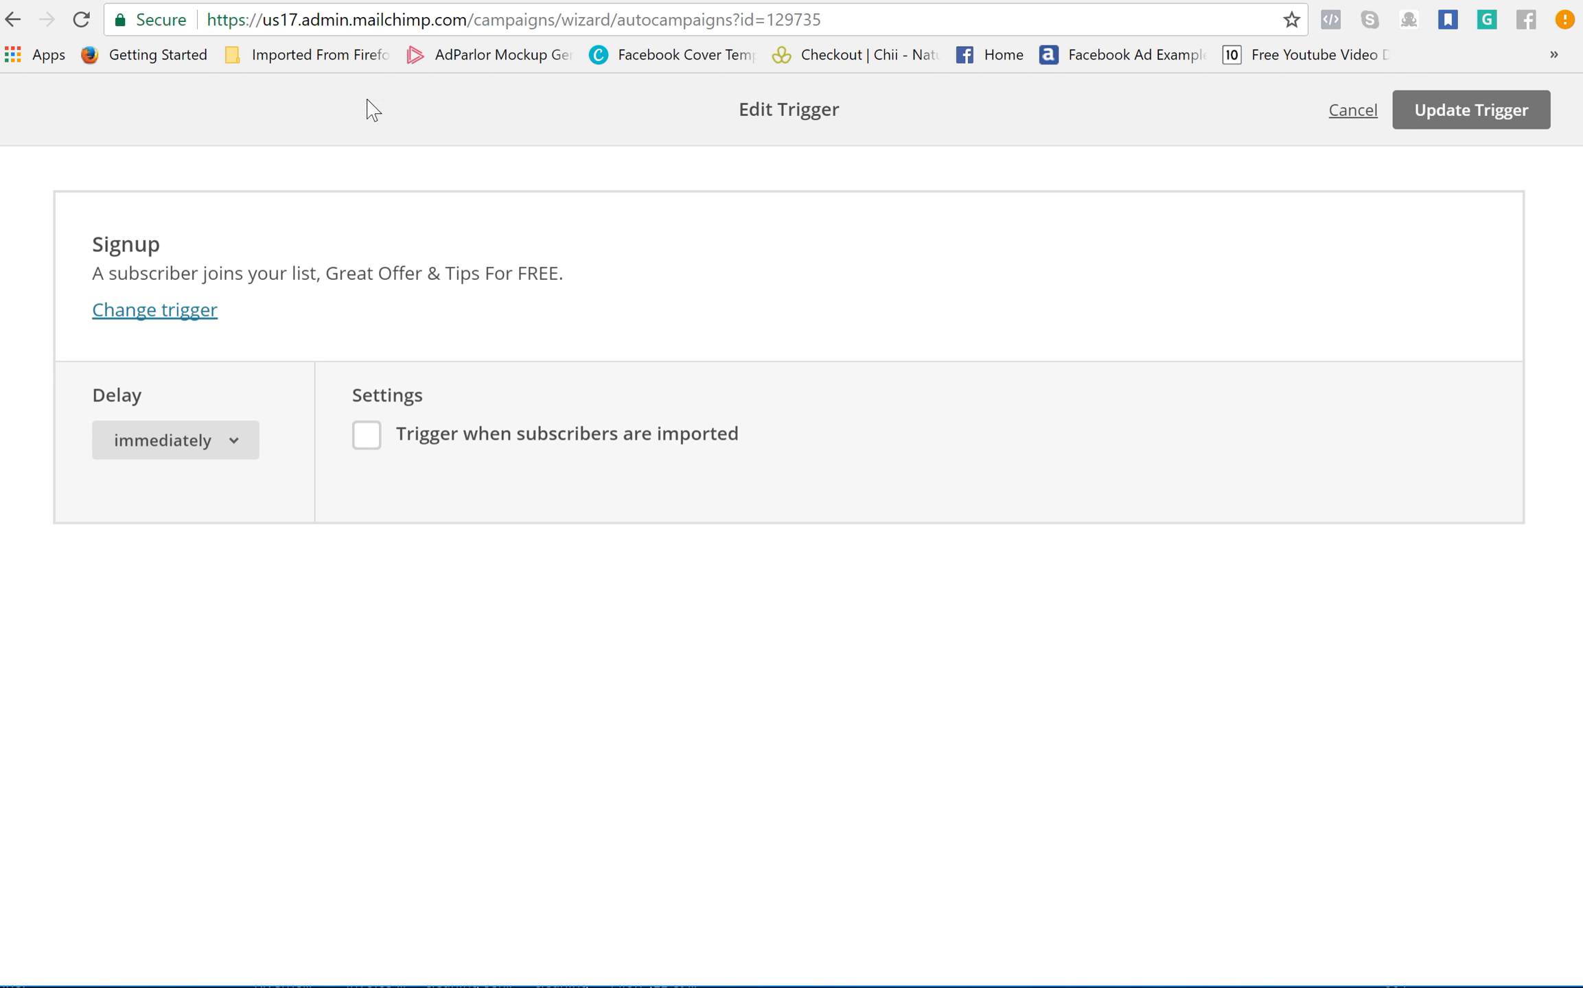
left_click(12, 22)
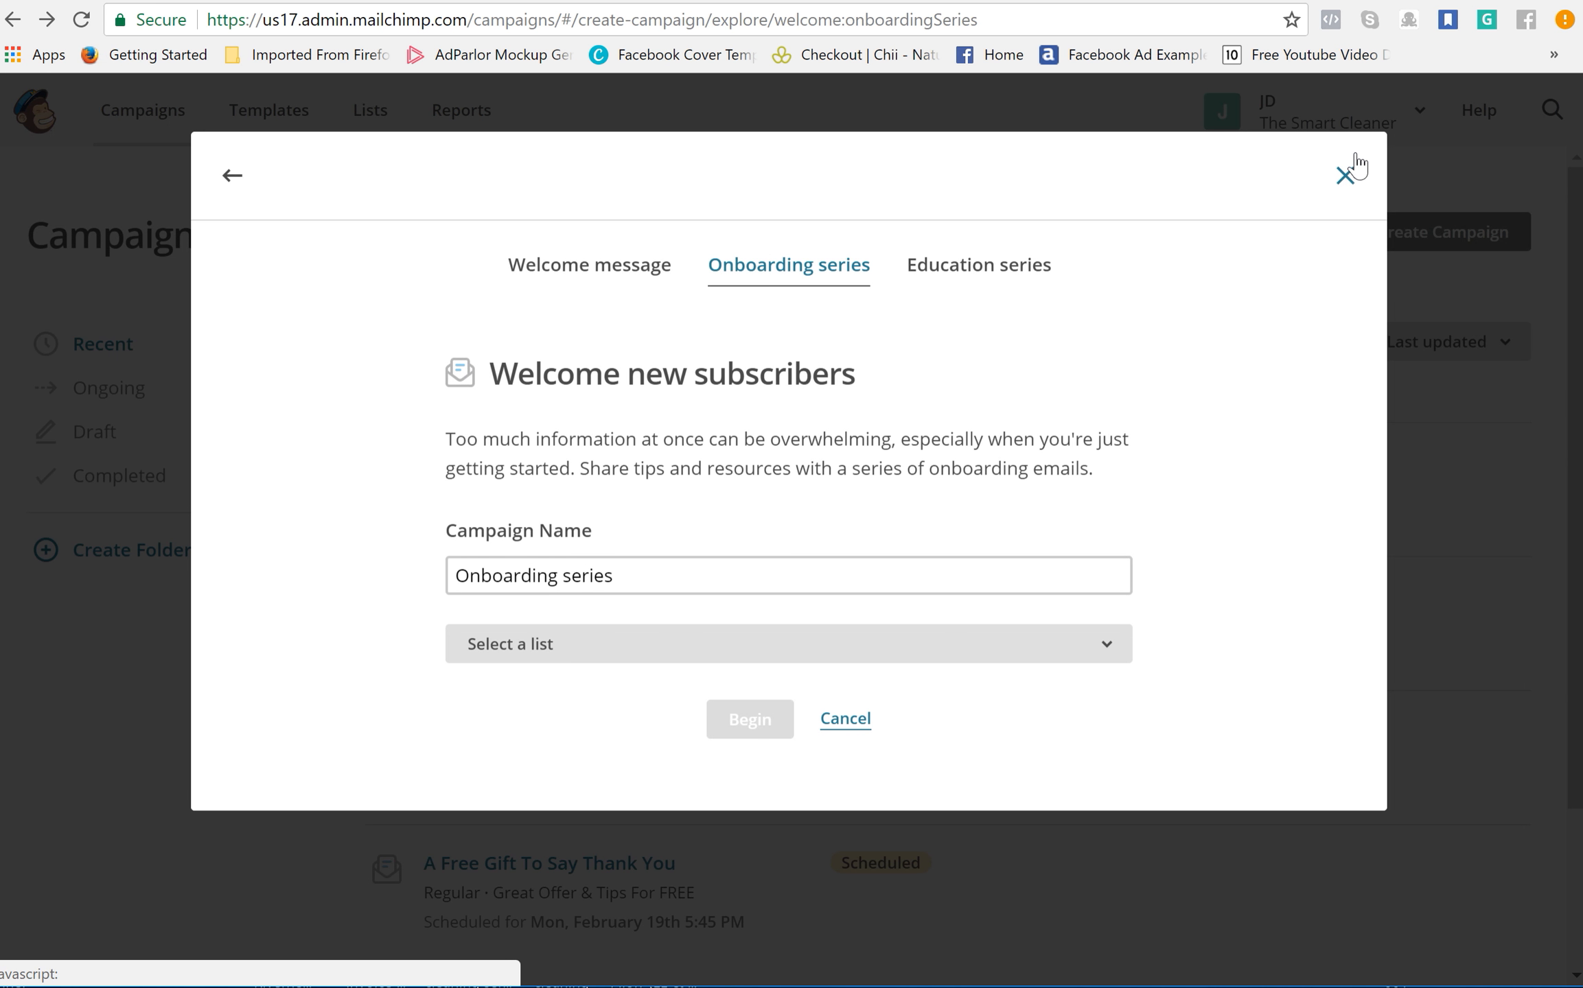
left_click(1343, 179)
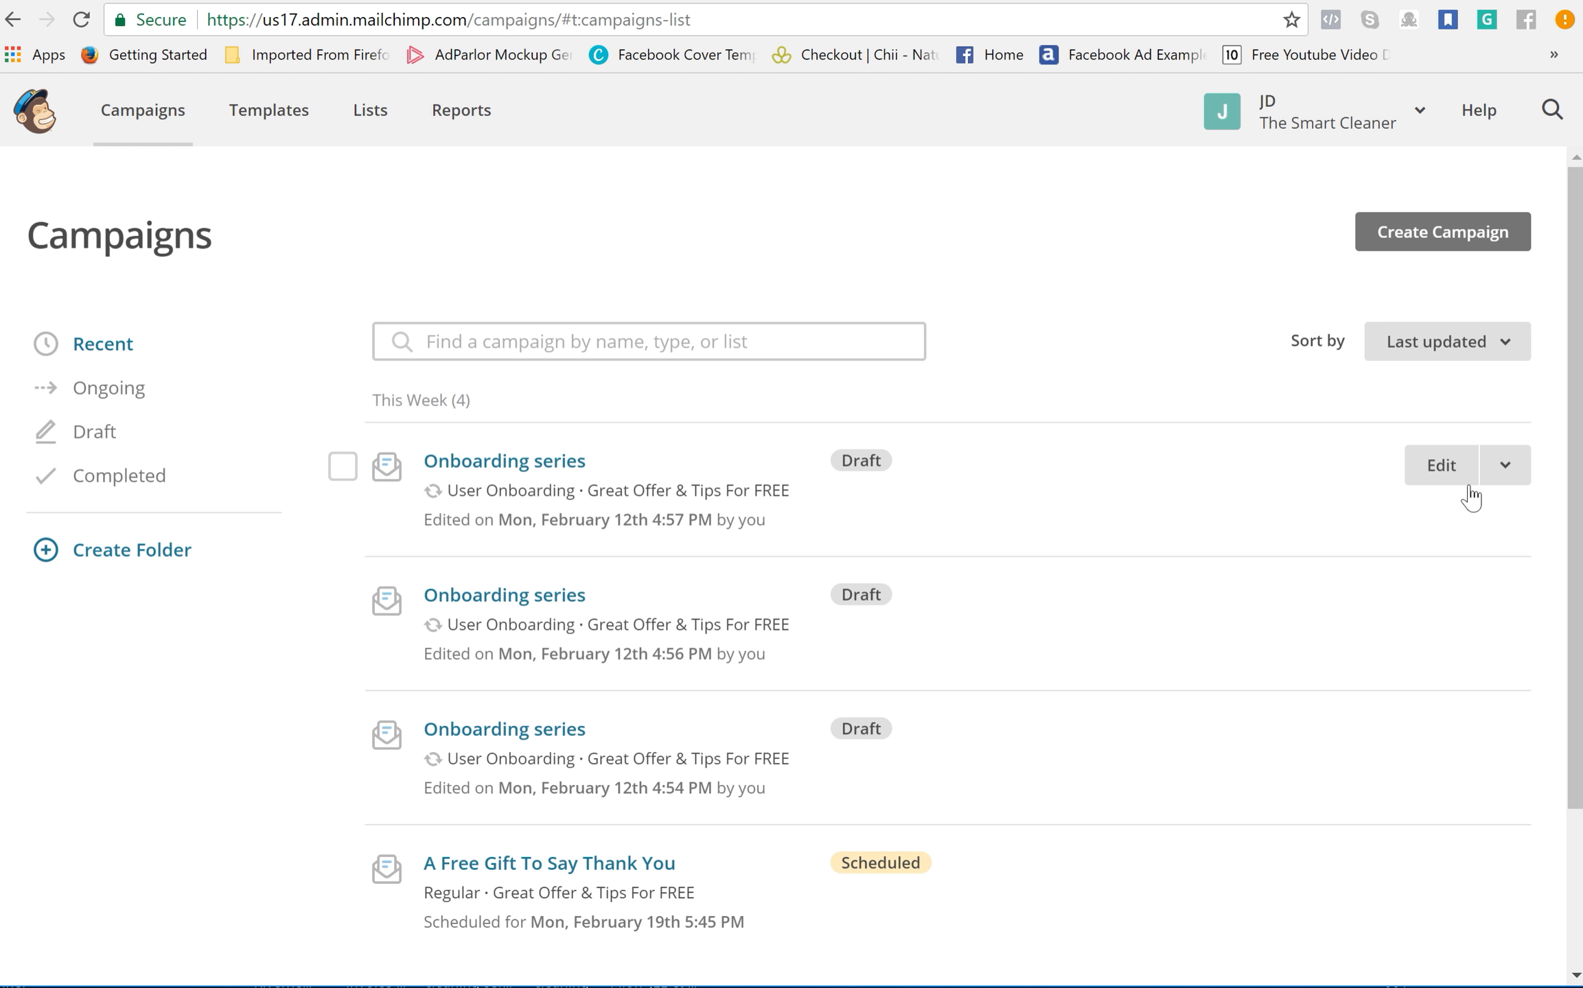
- Reopen the newest Onboarding series draft, look at the welcome email's setup information, and return to the workflow
left_click(1444, 479)
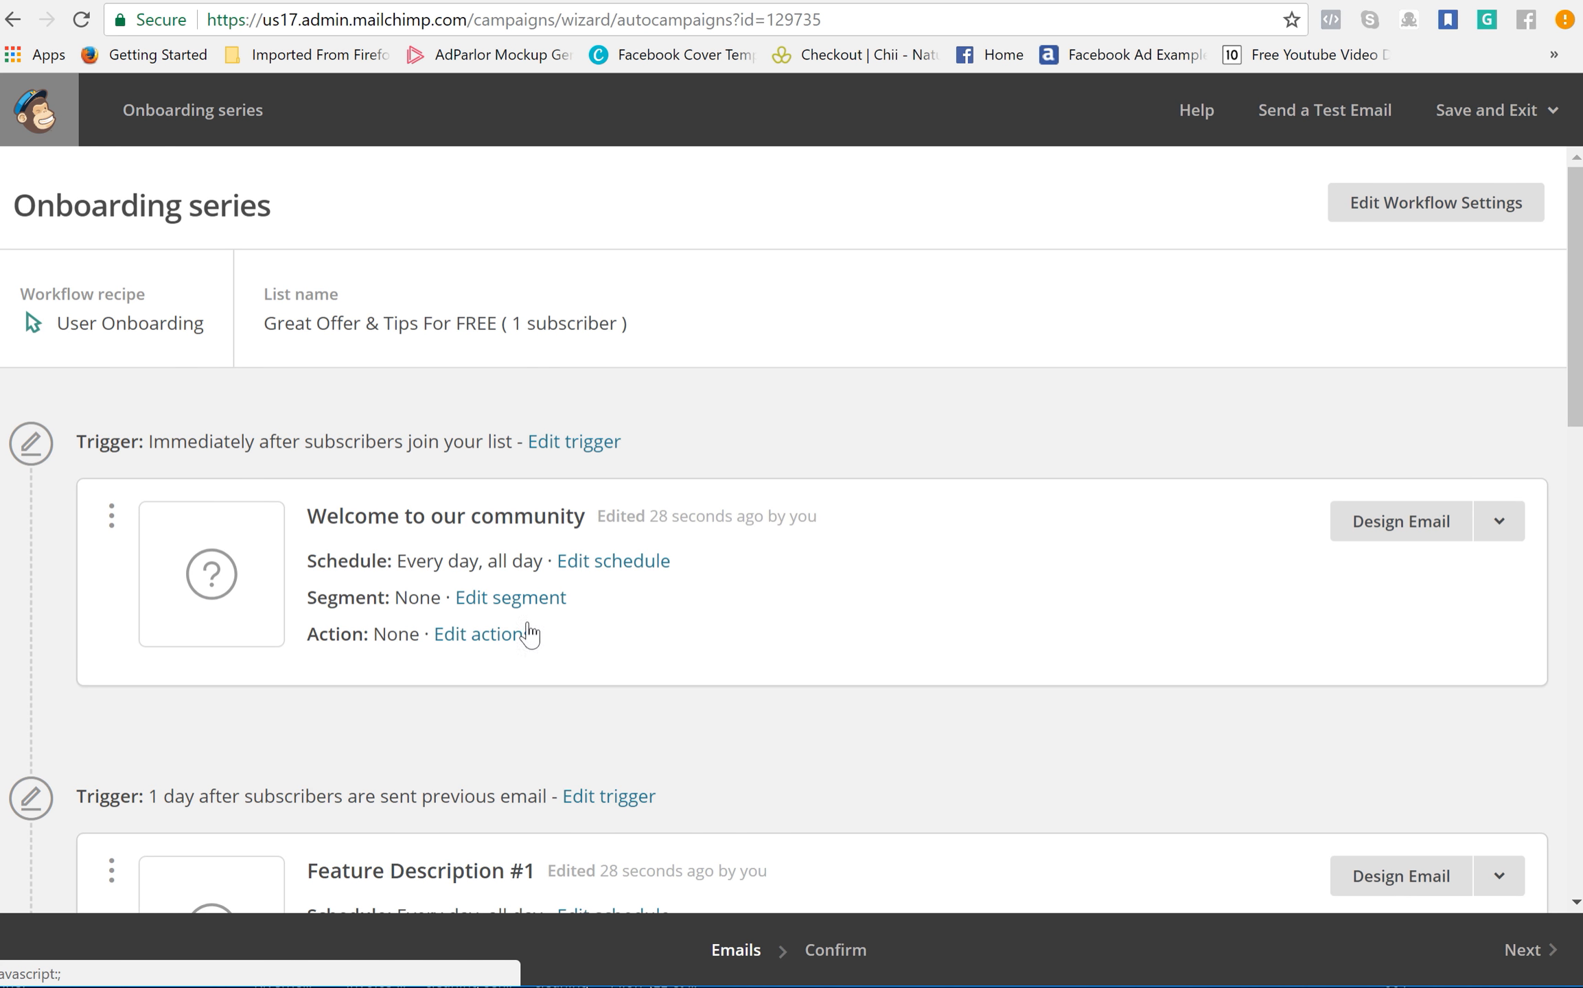
left_click(1396, 542)
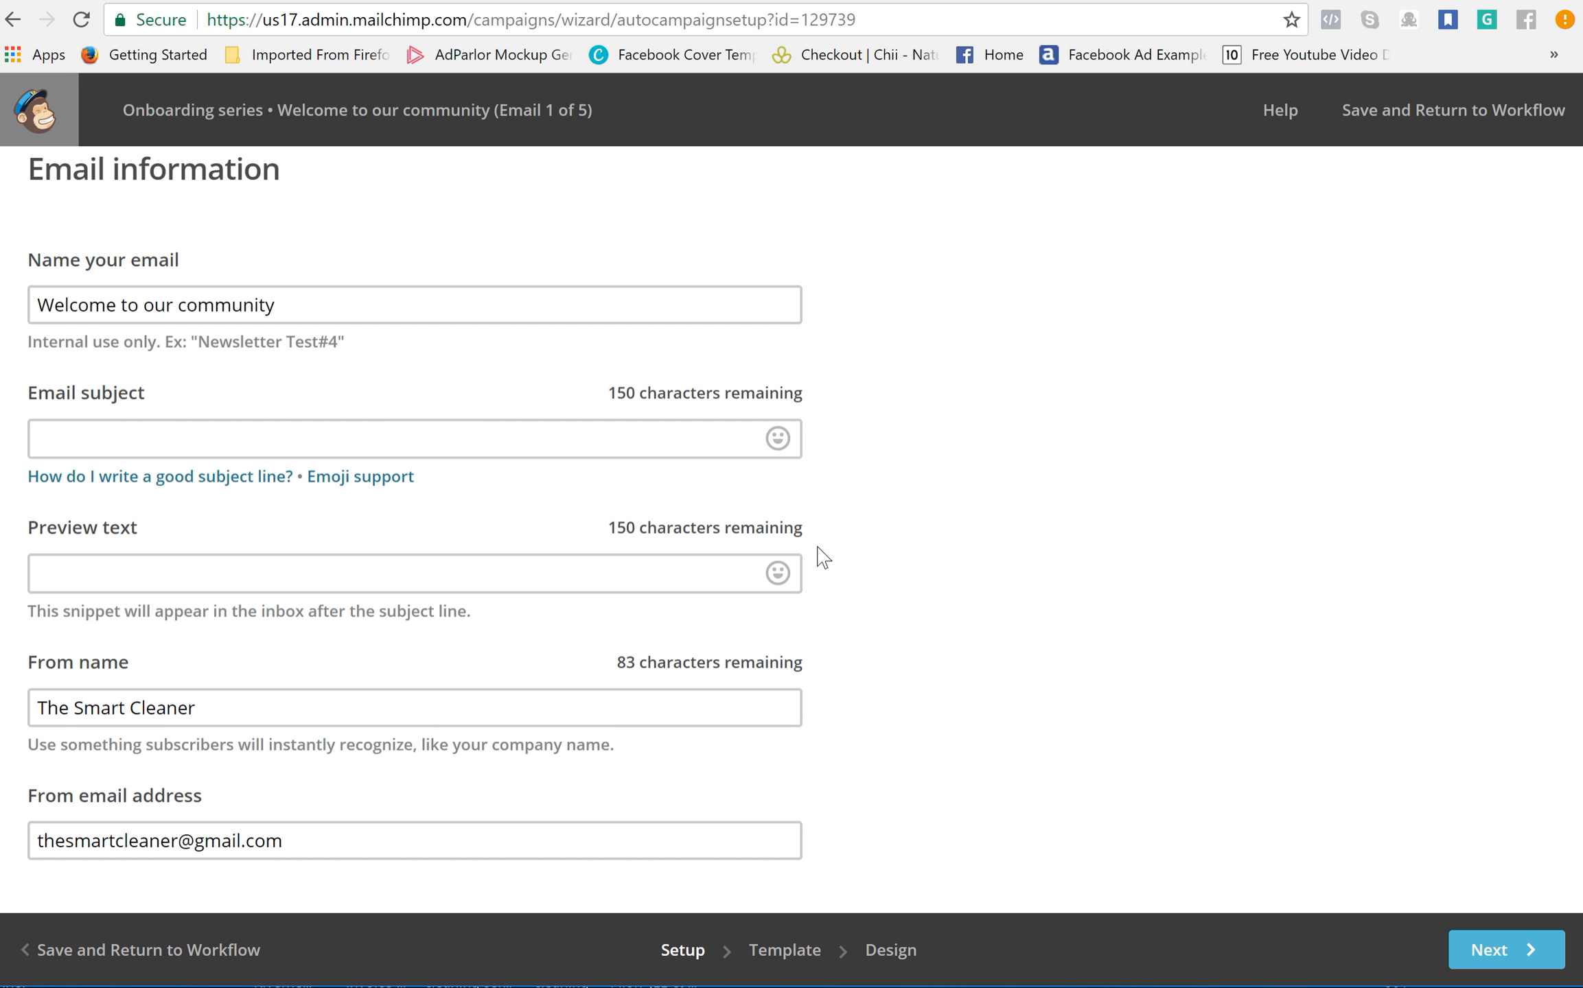
left_click(13, 21)
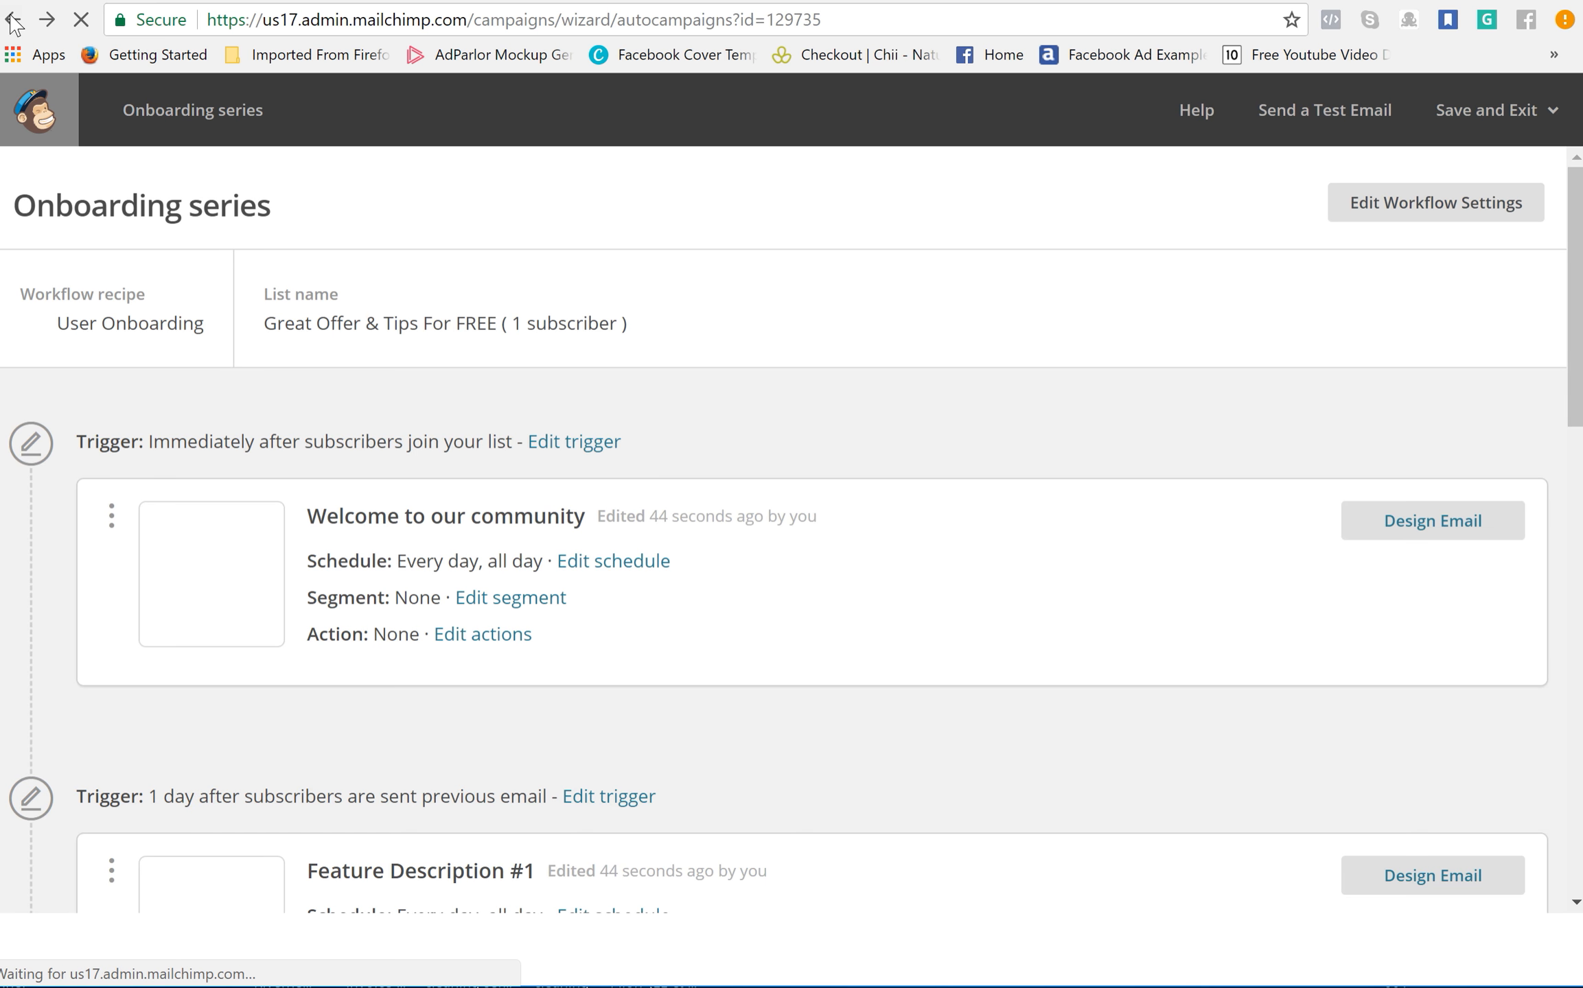
- Set the Feature Description #1 email's trigger delay to 14 days after the previous email and update the trigger
scroll(965, 506, "down", 3)
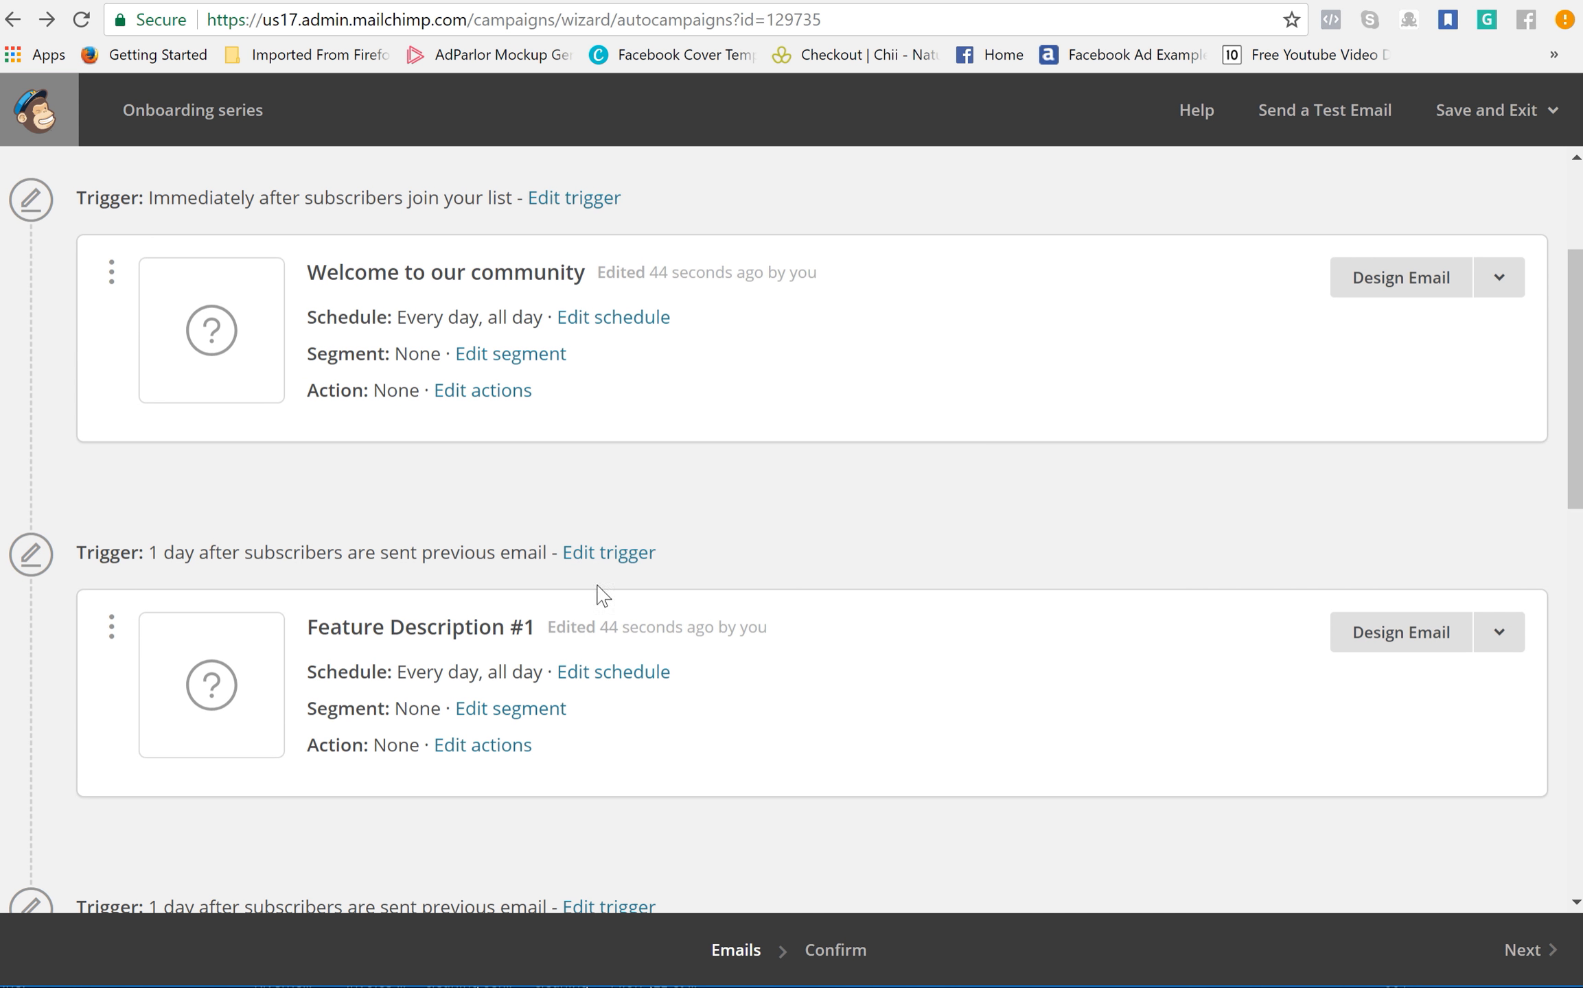
left_click(608, 554)
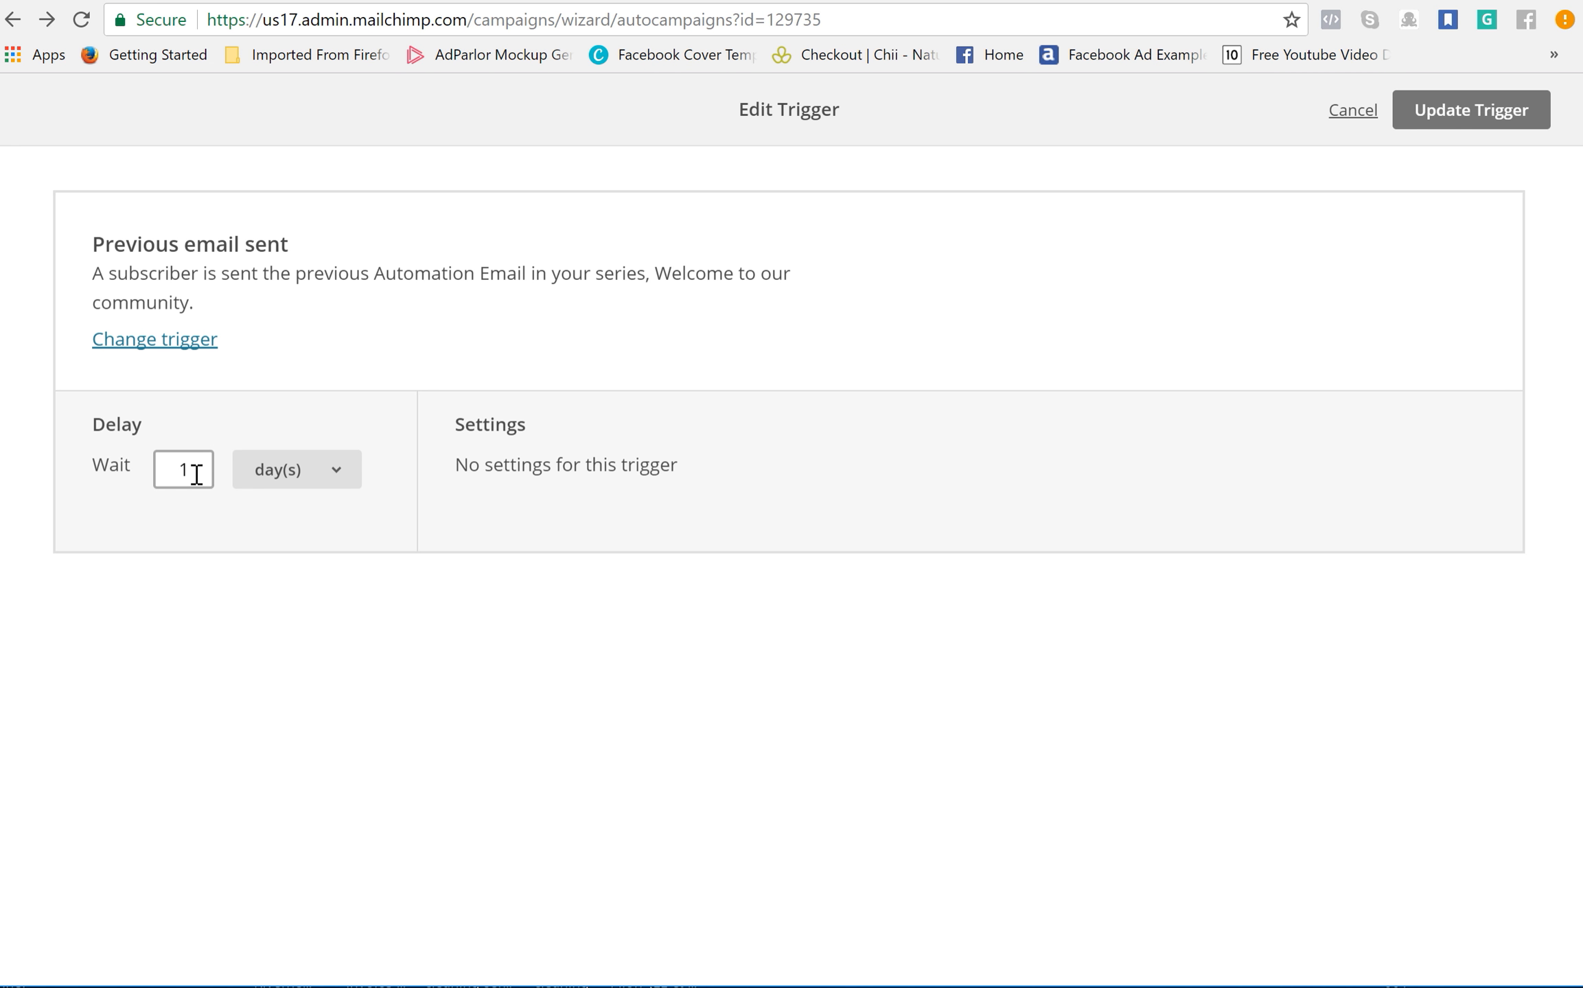
left_click(199, 474)
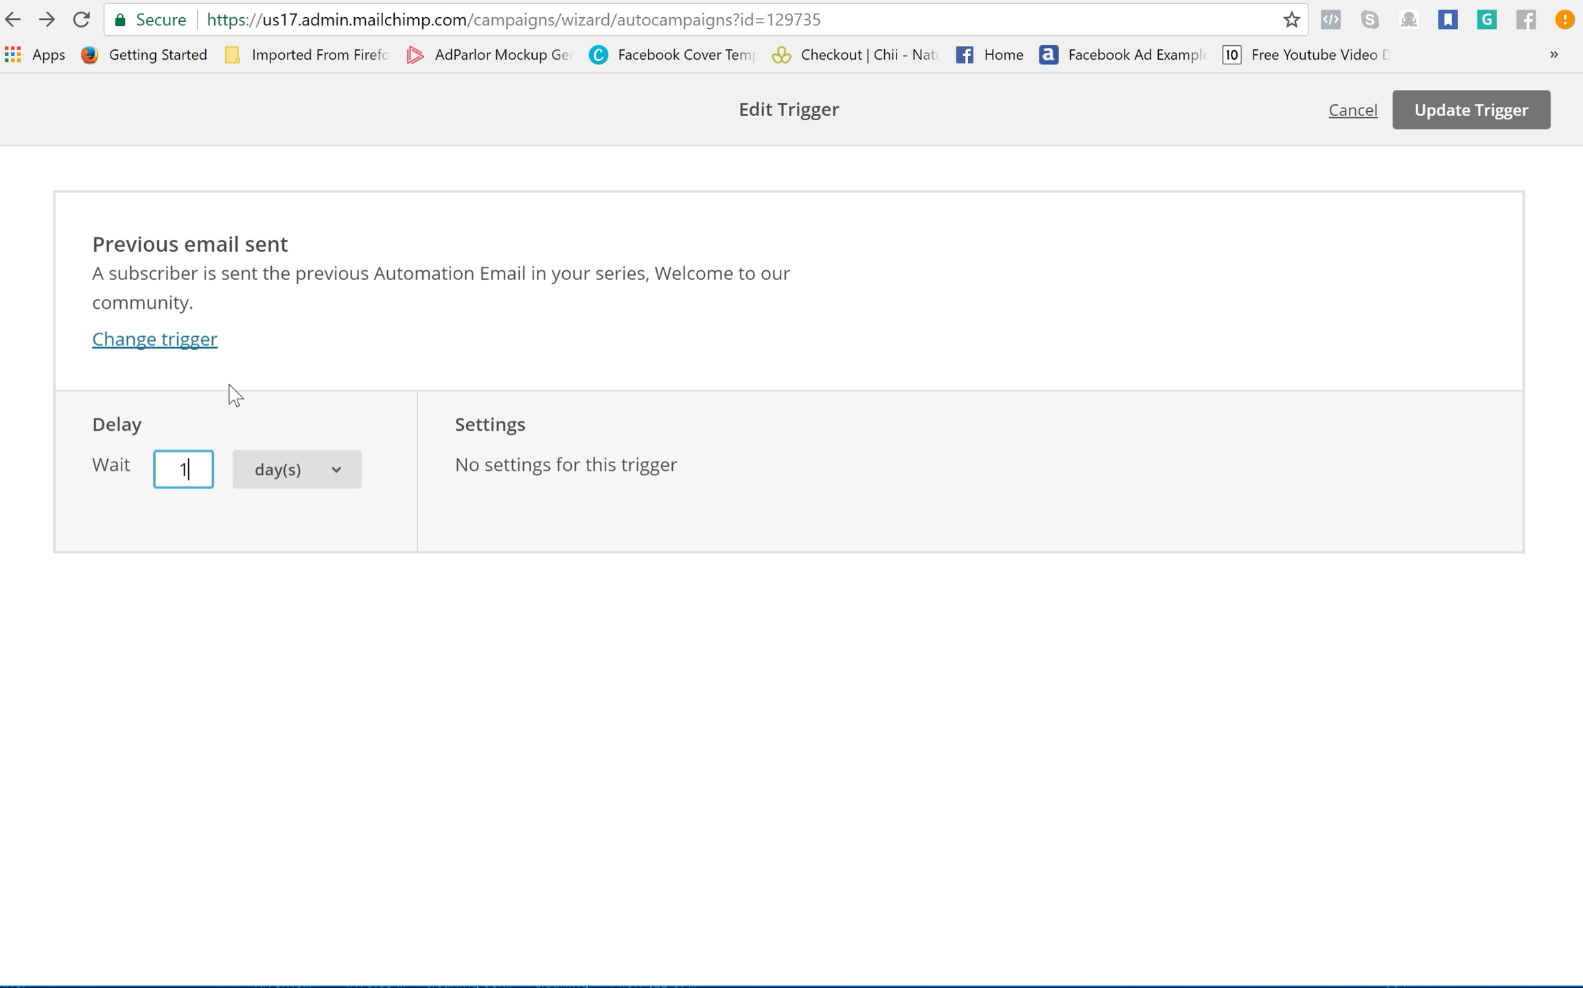
left_click(317, 478)
left_click(205, 464)
type("4")
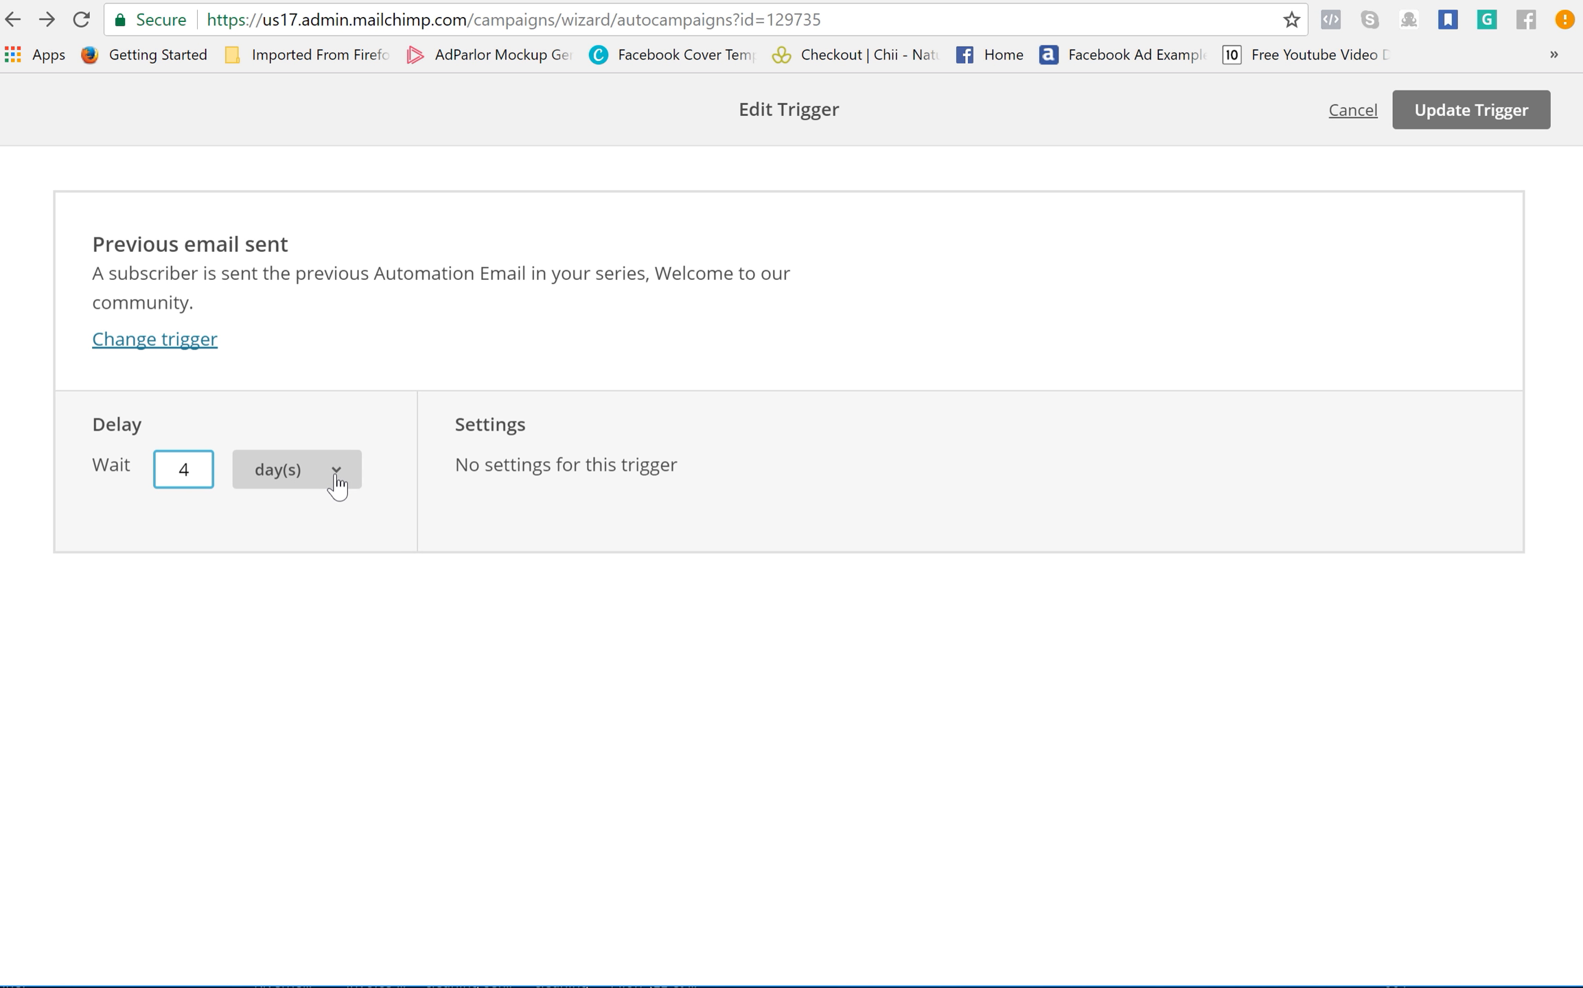
left_click(331, 485)
left_click(304, 604)
left_click(186, 465)
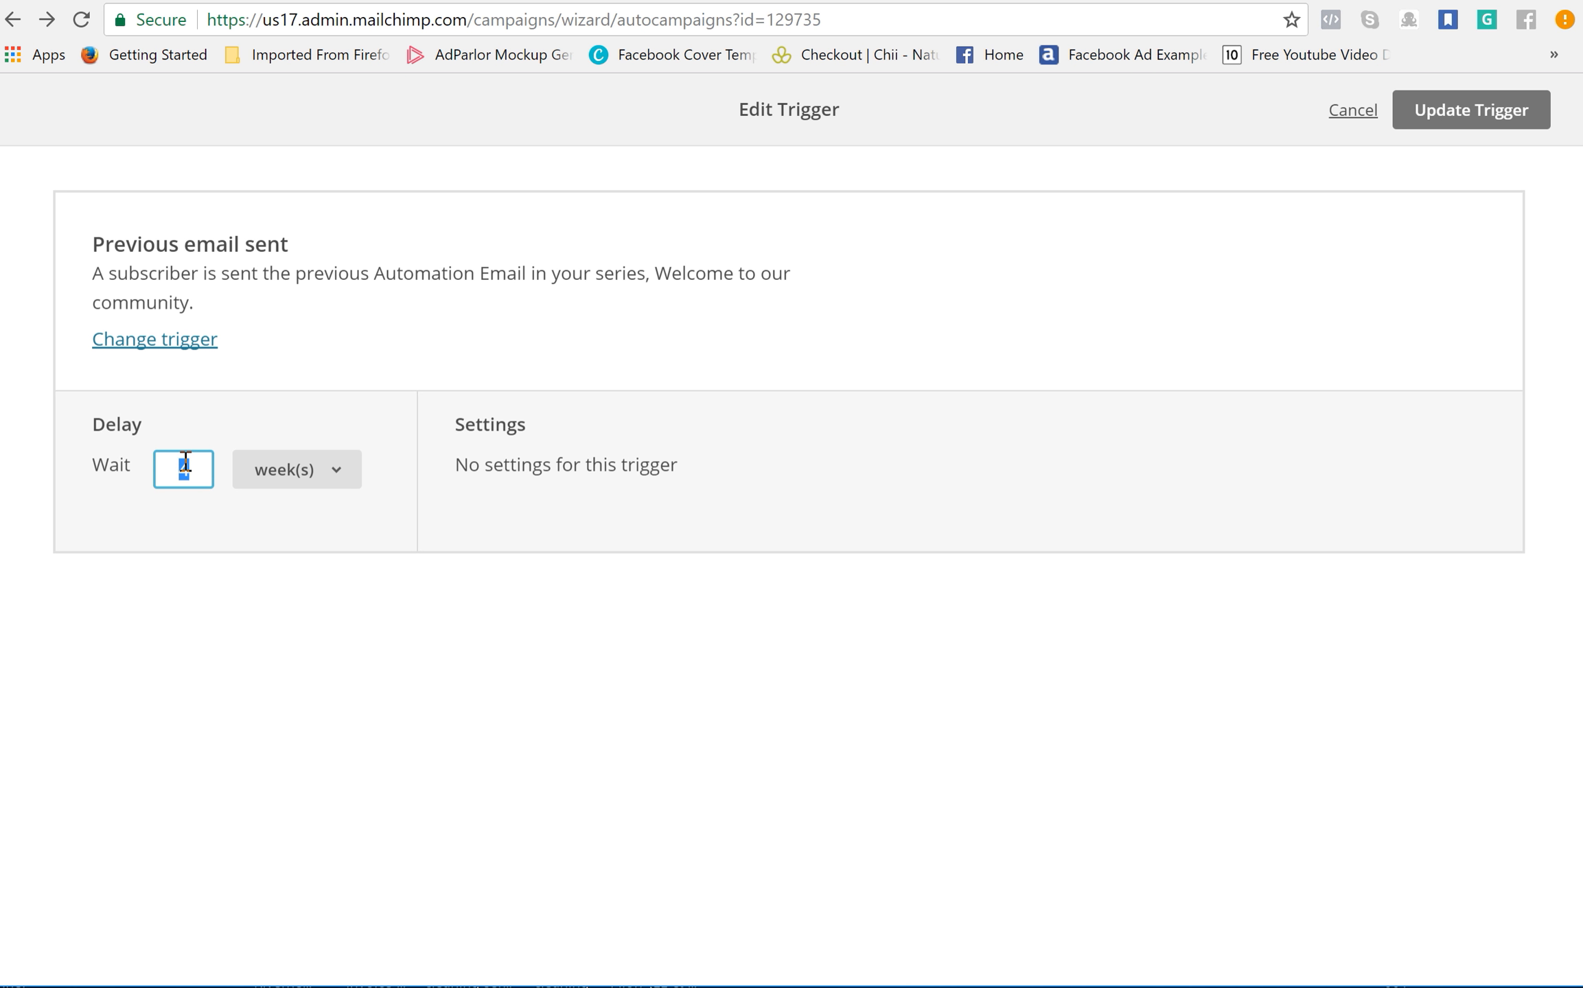
type("1")
left_click(304, 481)
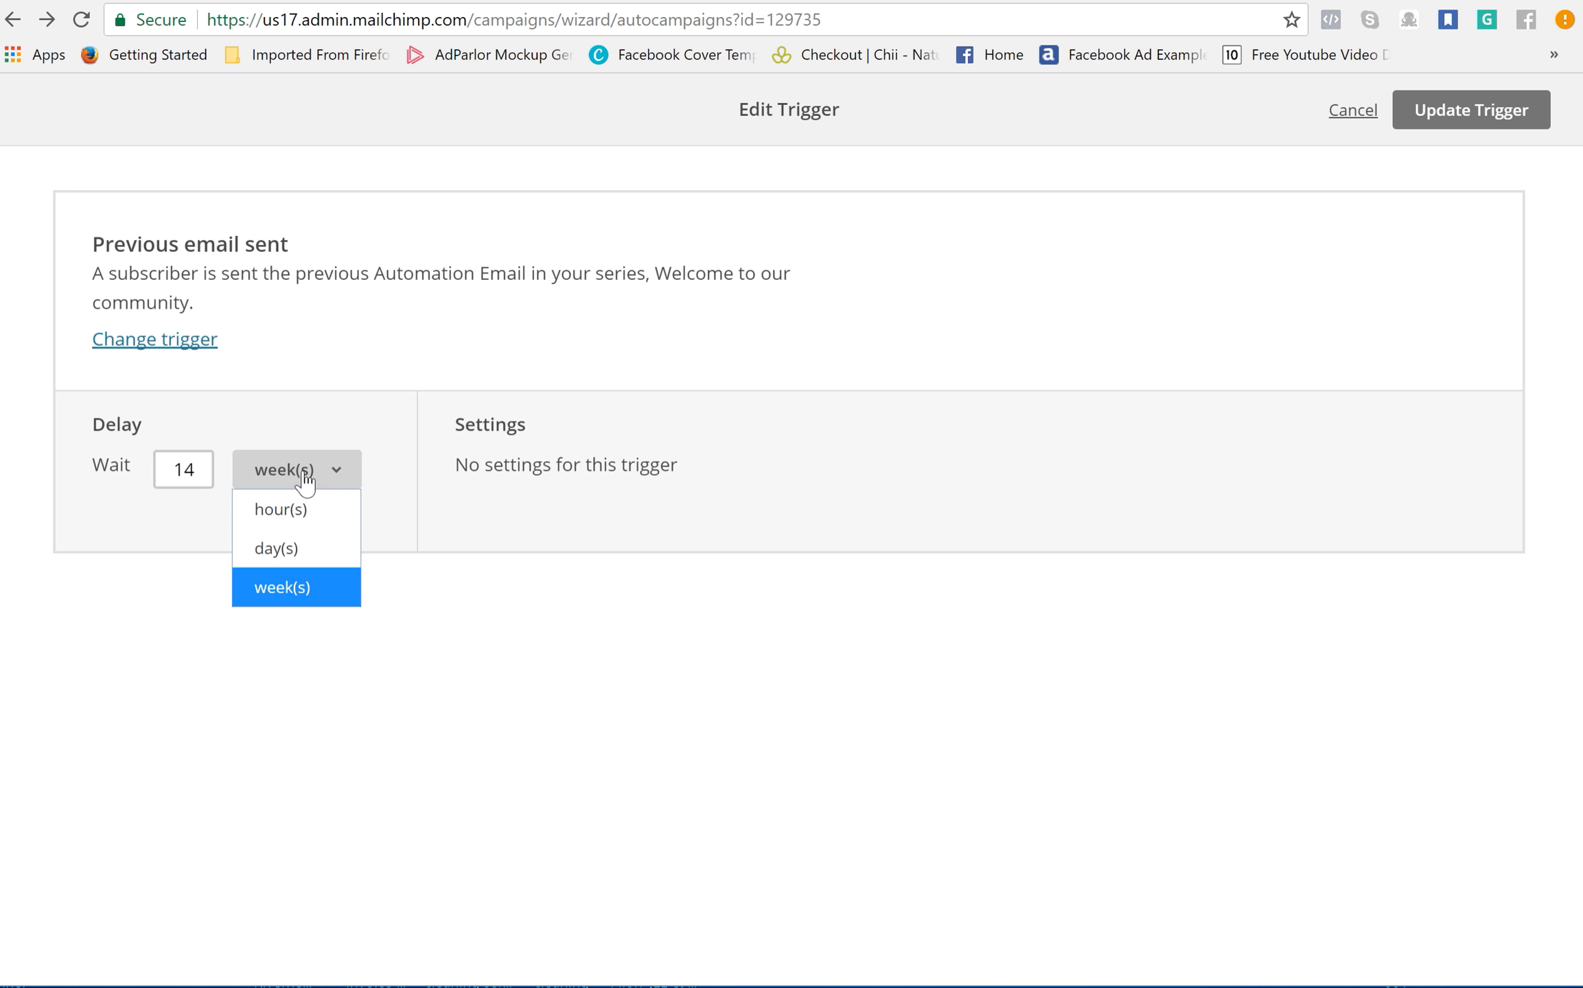
left_click(311, 548)
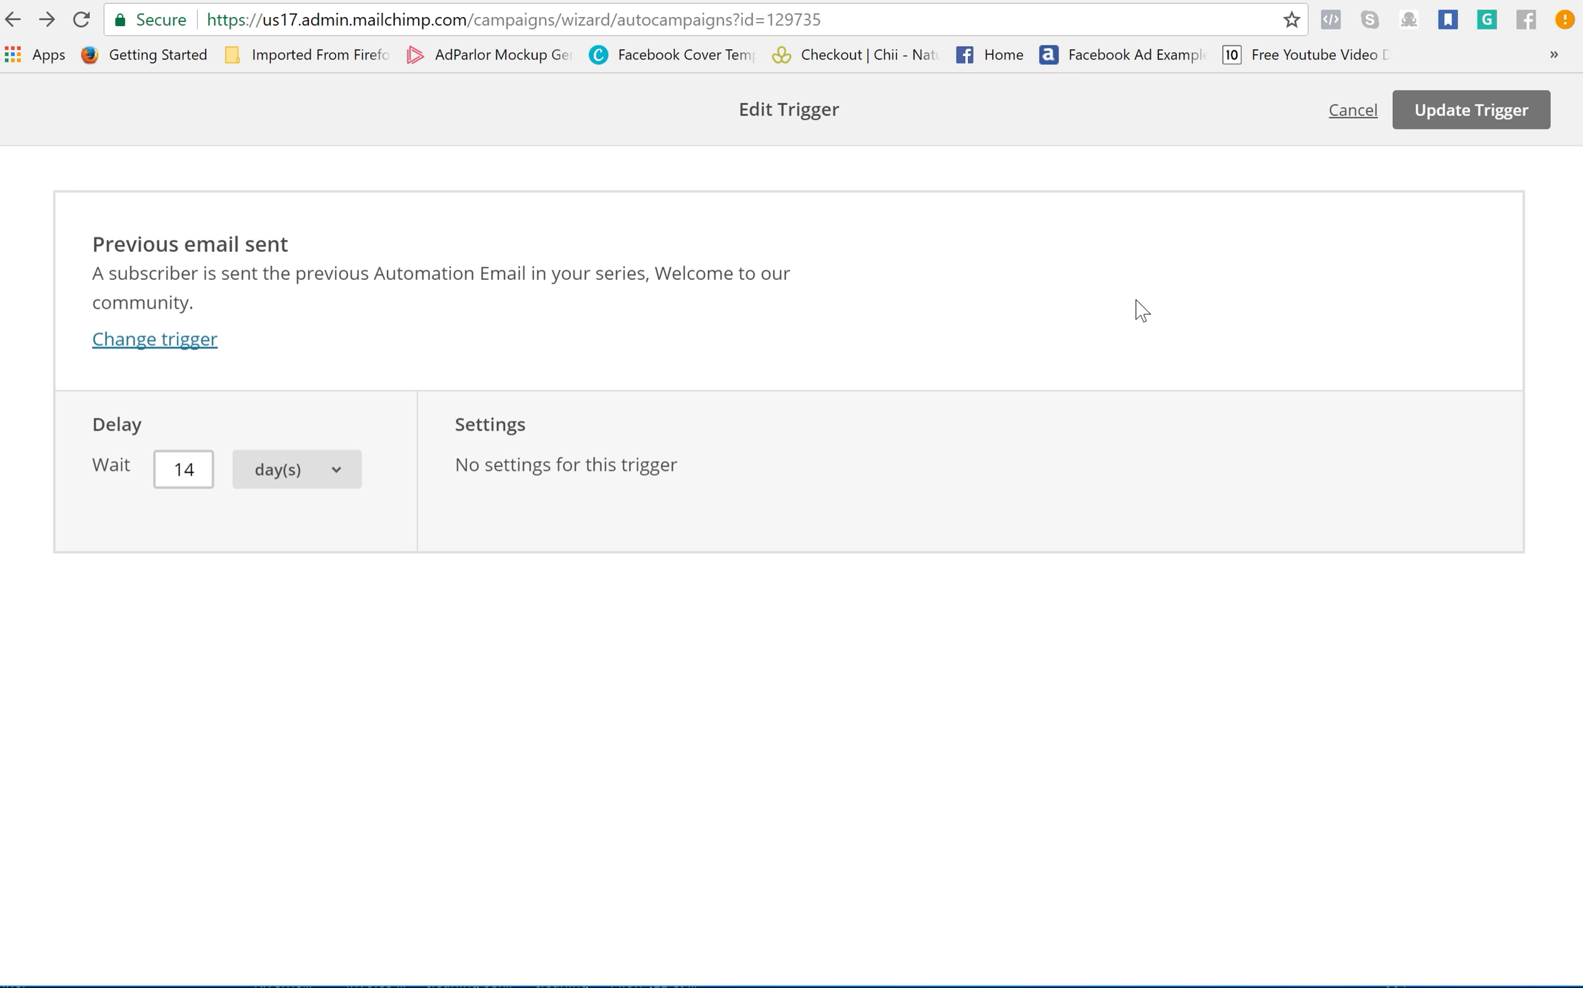
left_click(1473, 113)
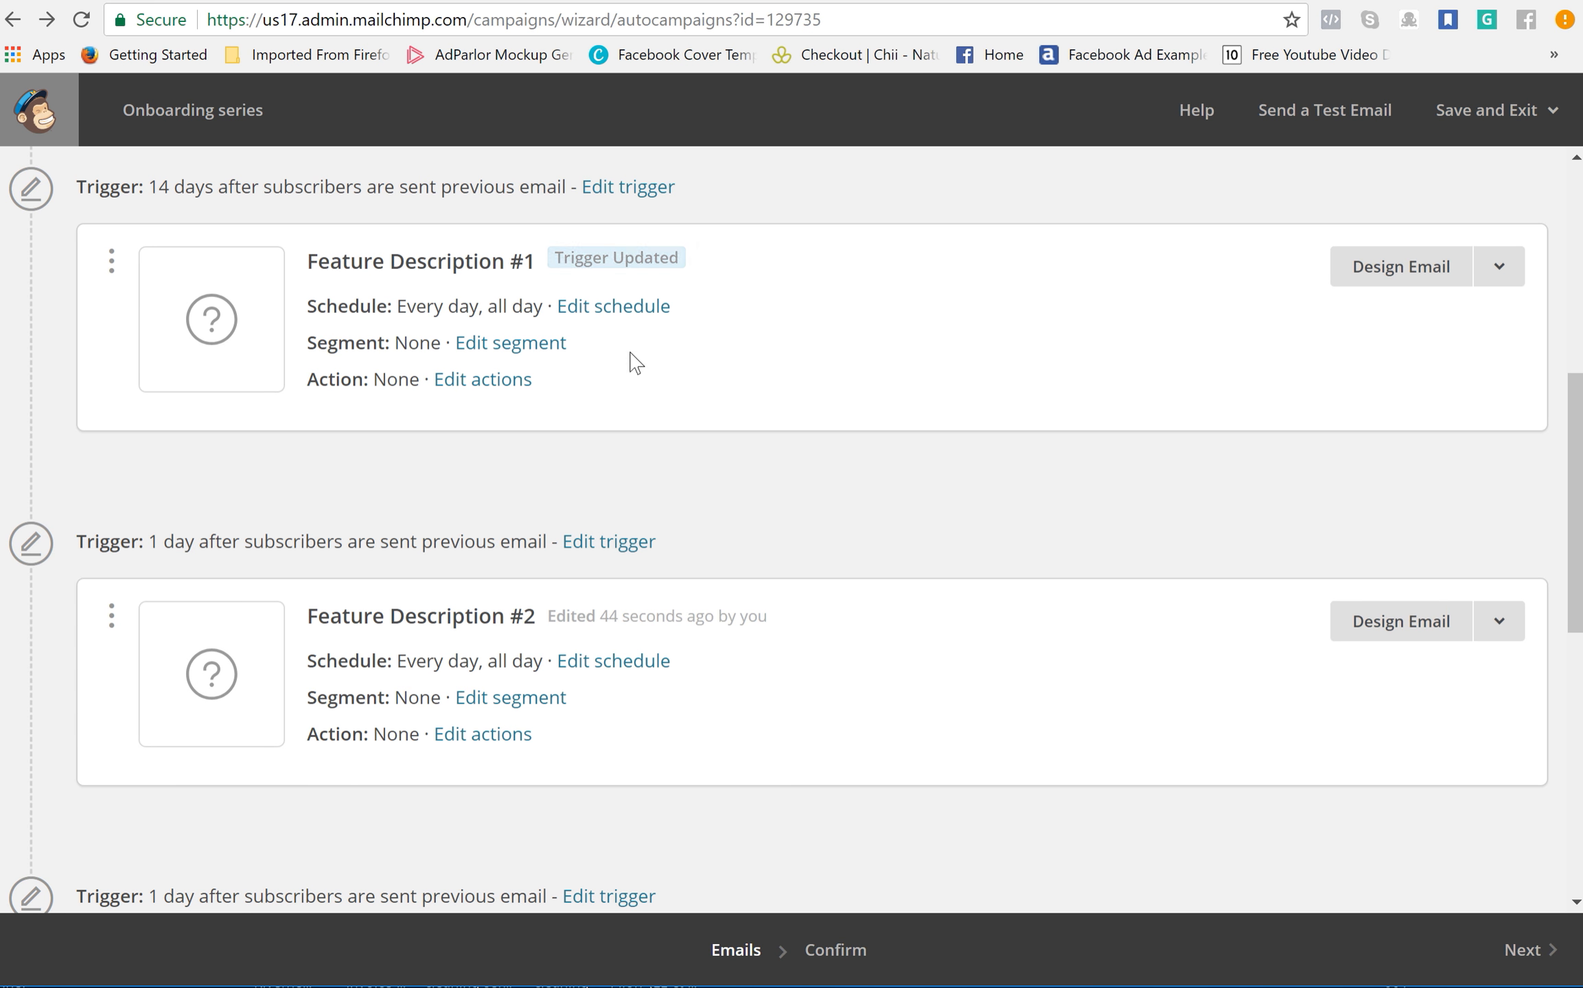
- Review the triggers of the follow-up emails in the Onboarding series workflow
scroll(632, 360, "down", 10)
scroll(635, 362, "up", 6)
scroll(636, 363, "up", 10)
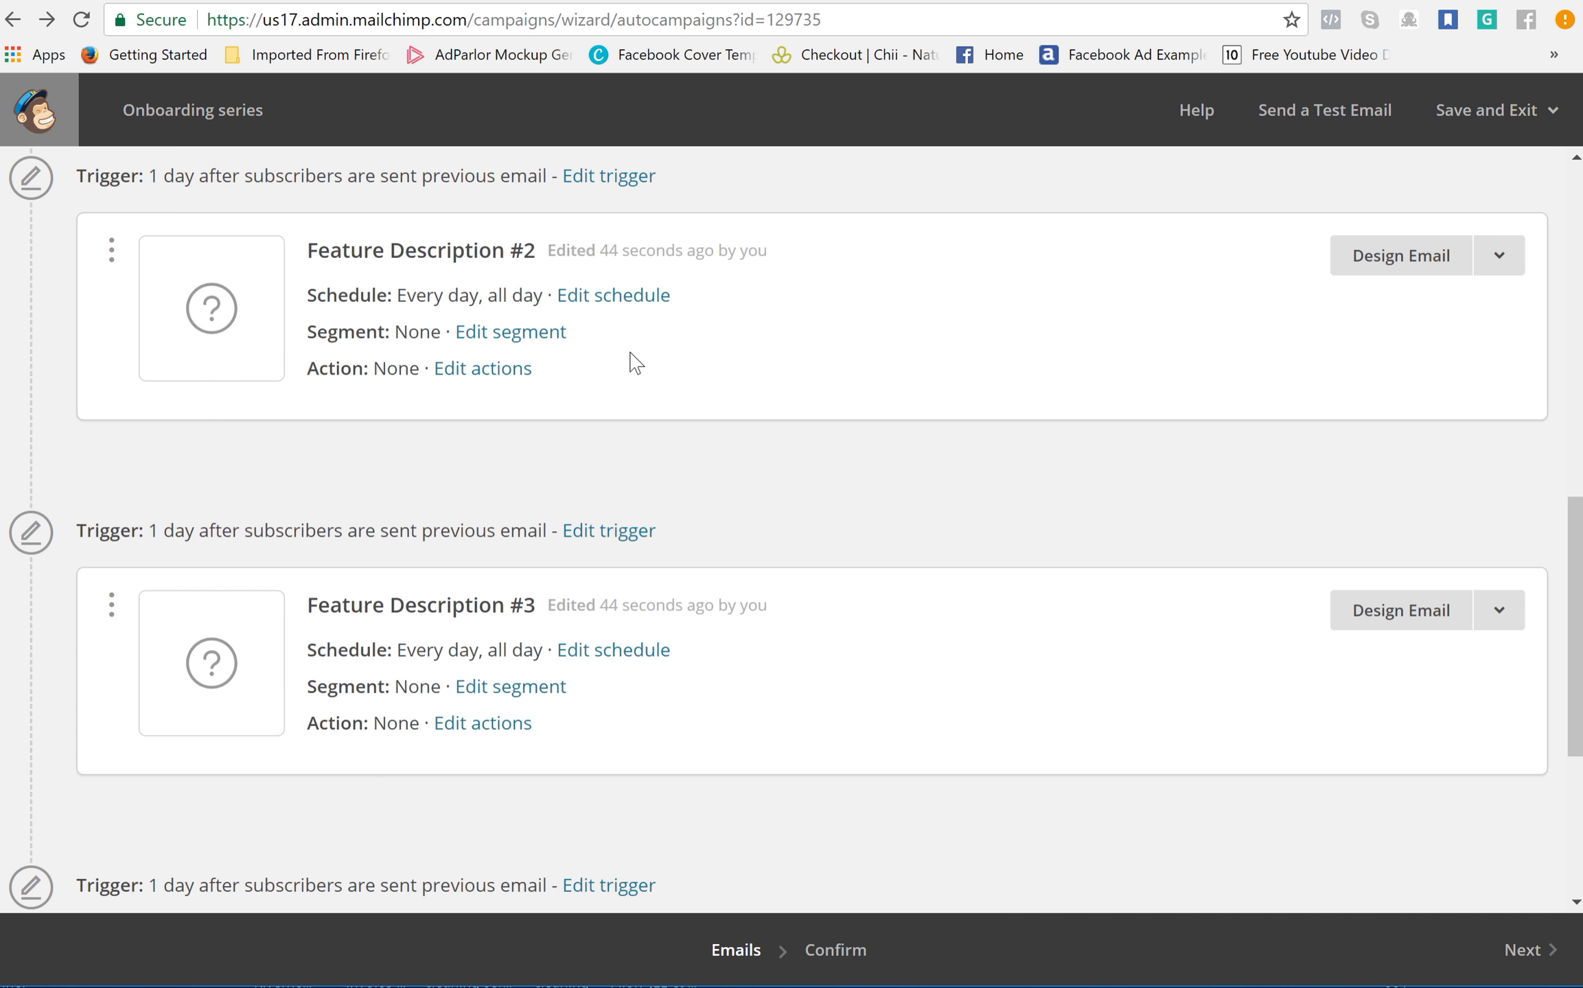
scroll(636, 363, "down", 7)
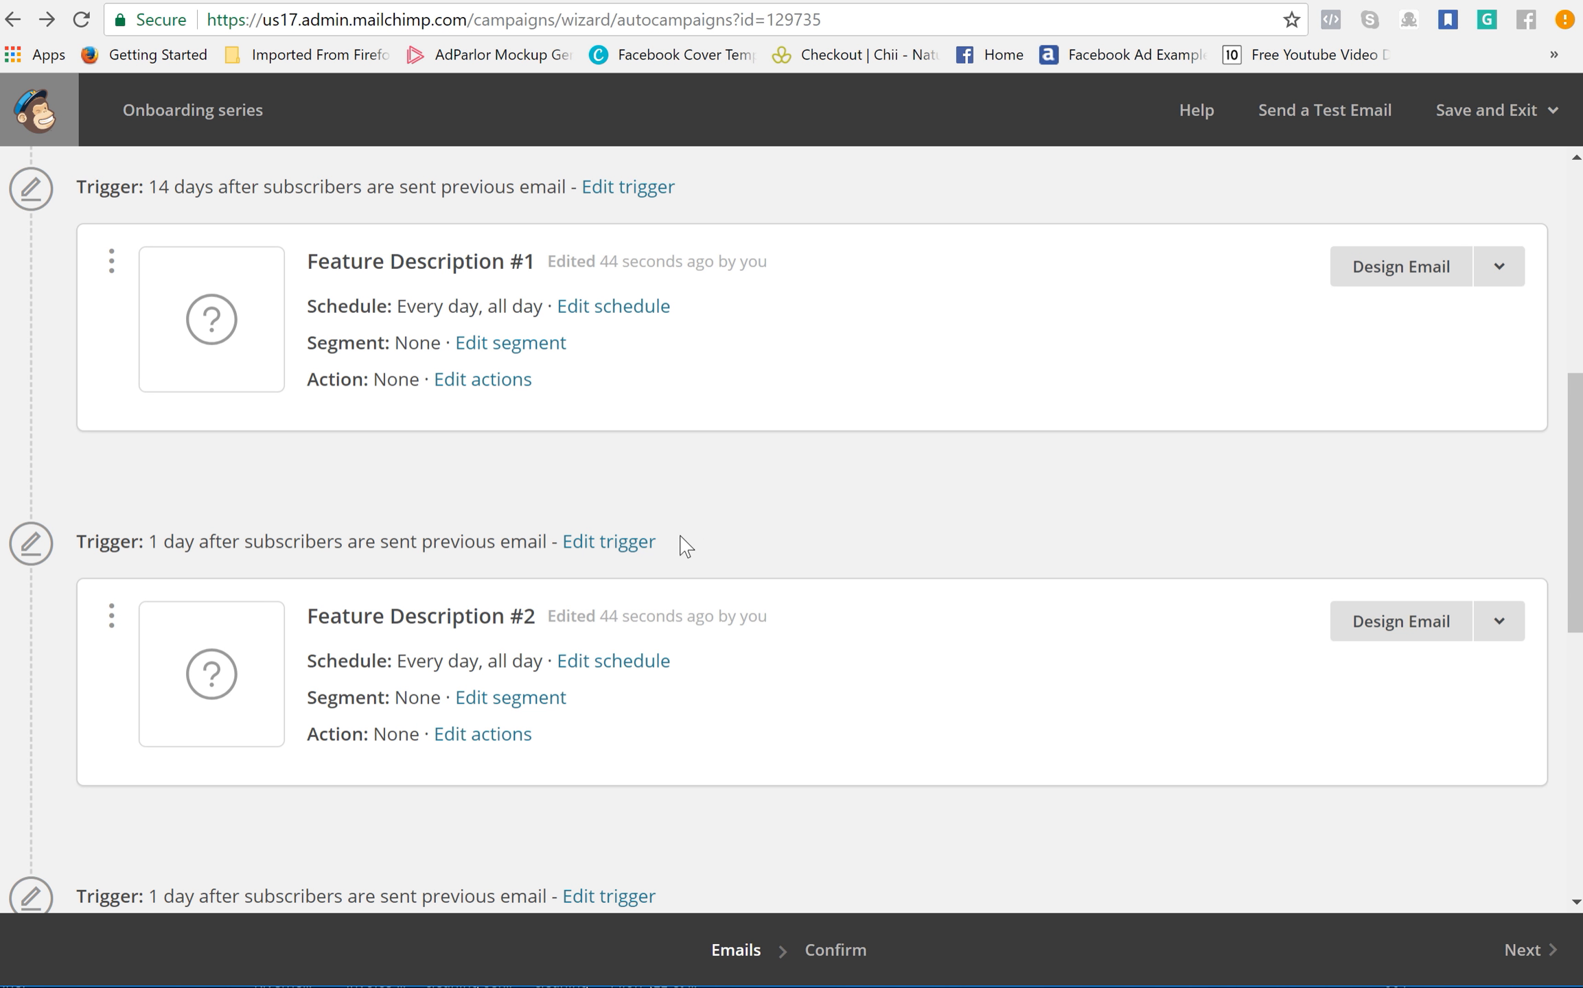
- Set the Feature Description #3 email's trigger delay to 14 days after the previous email and update the trigger
scroll(759, 608, "down", 8)
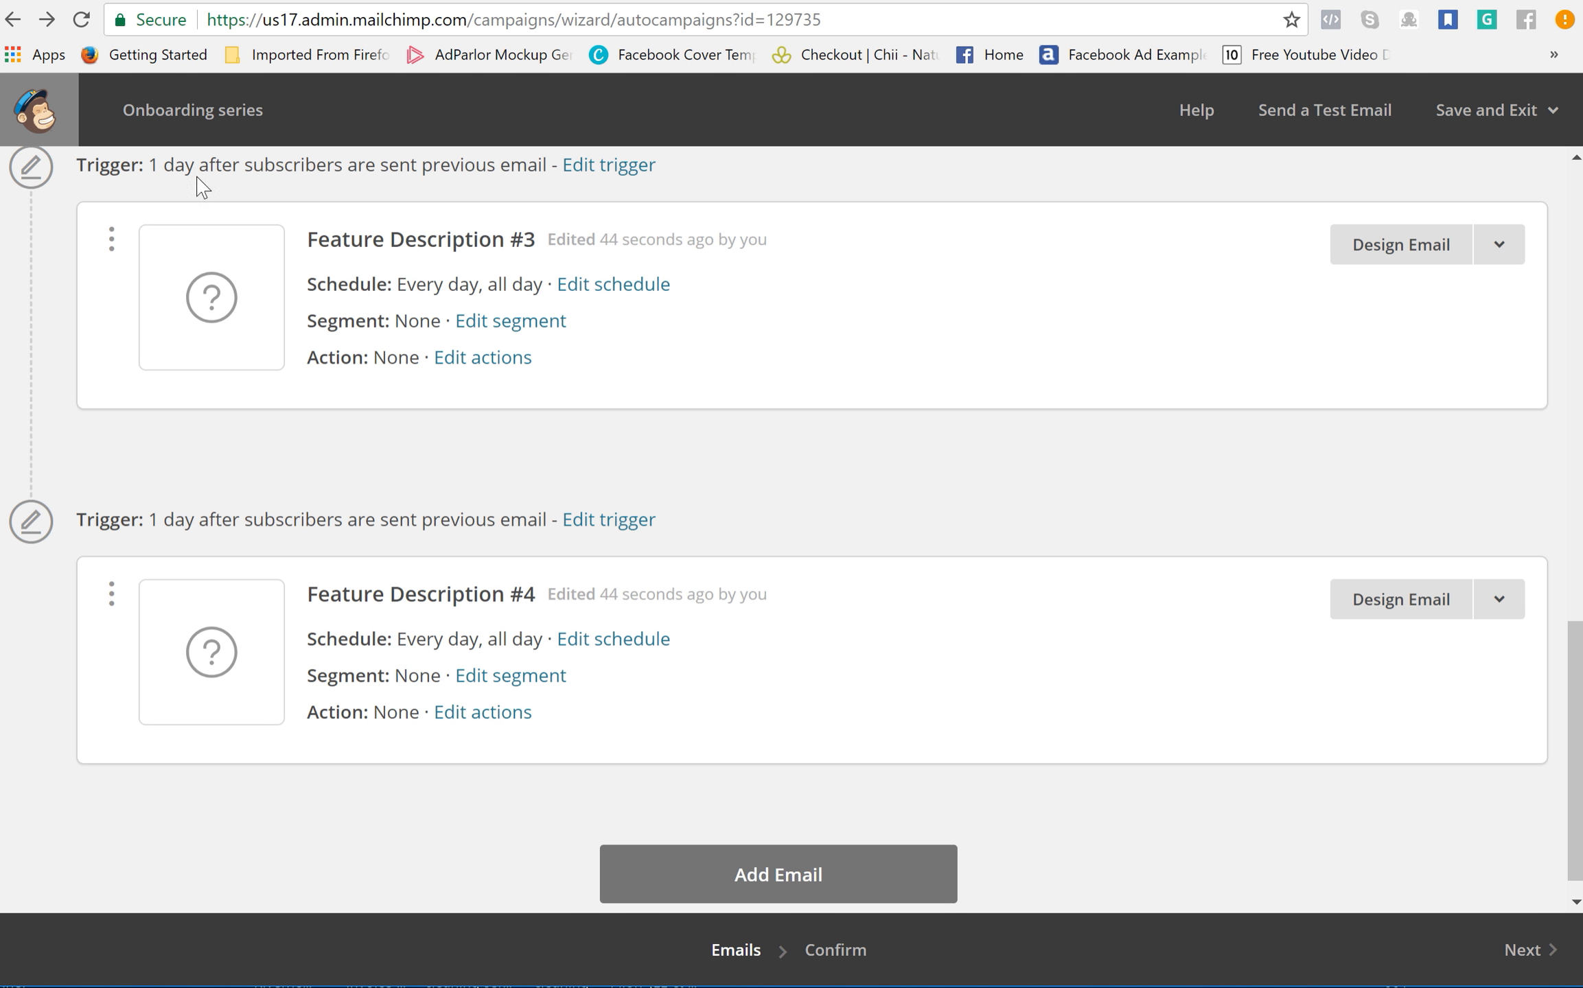
left_click(598, 172)
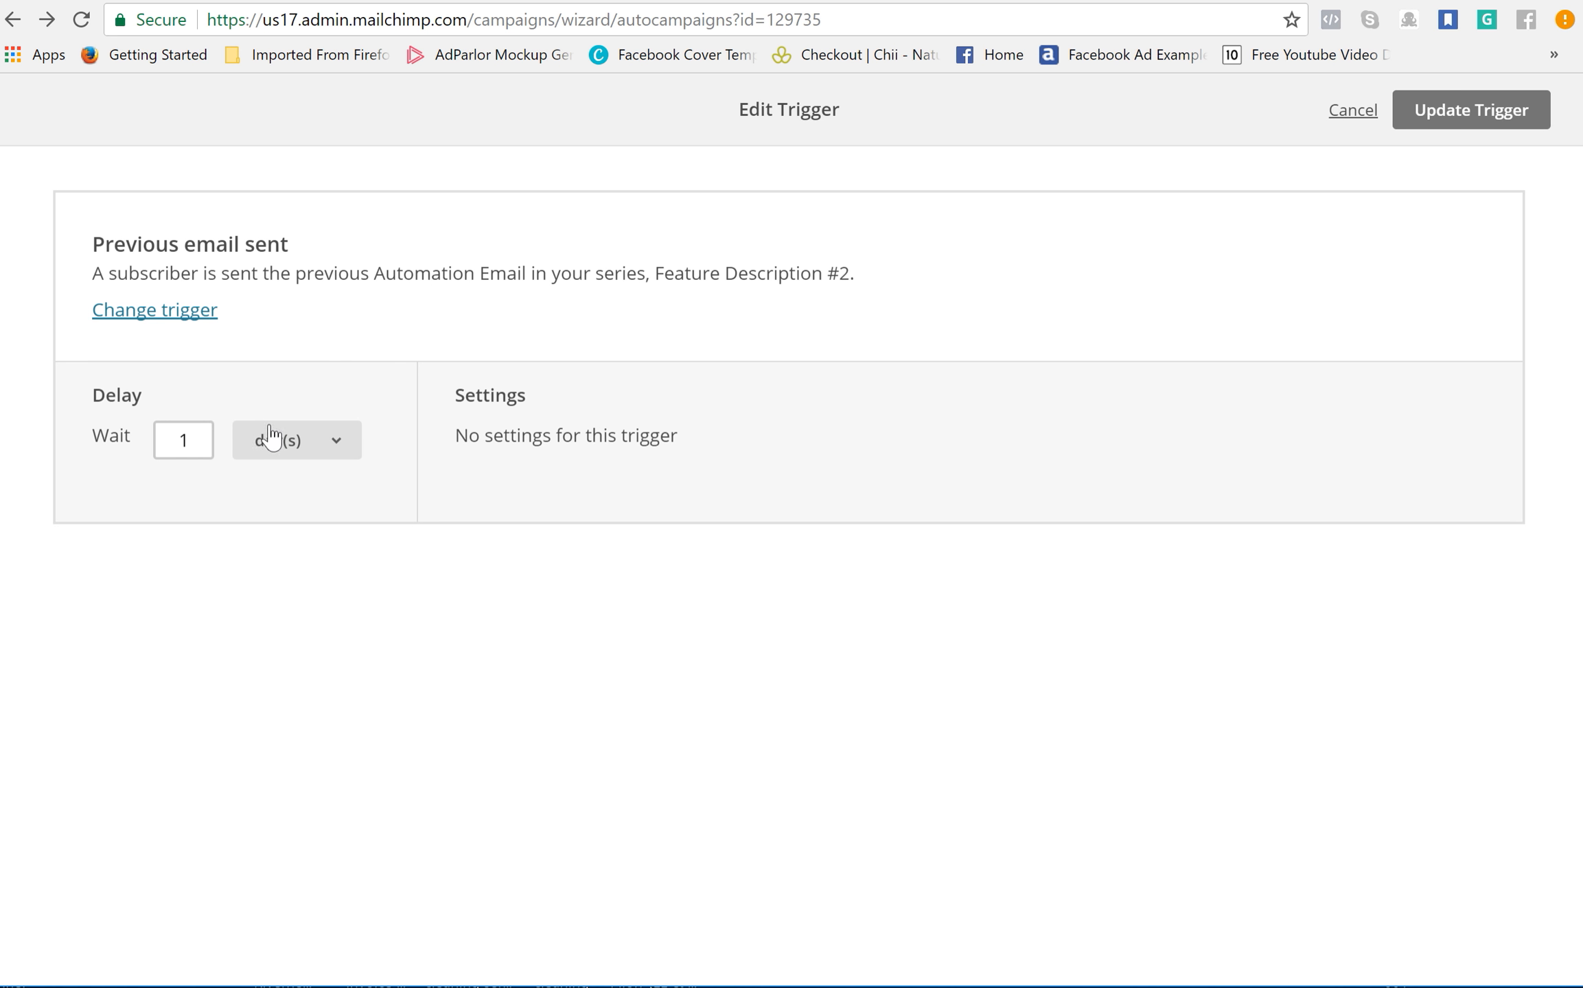
left_click_drag(206, 440, 169, 438)
type("14")
left_click(1525, 111)
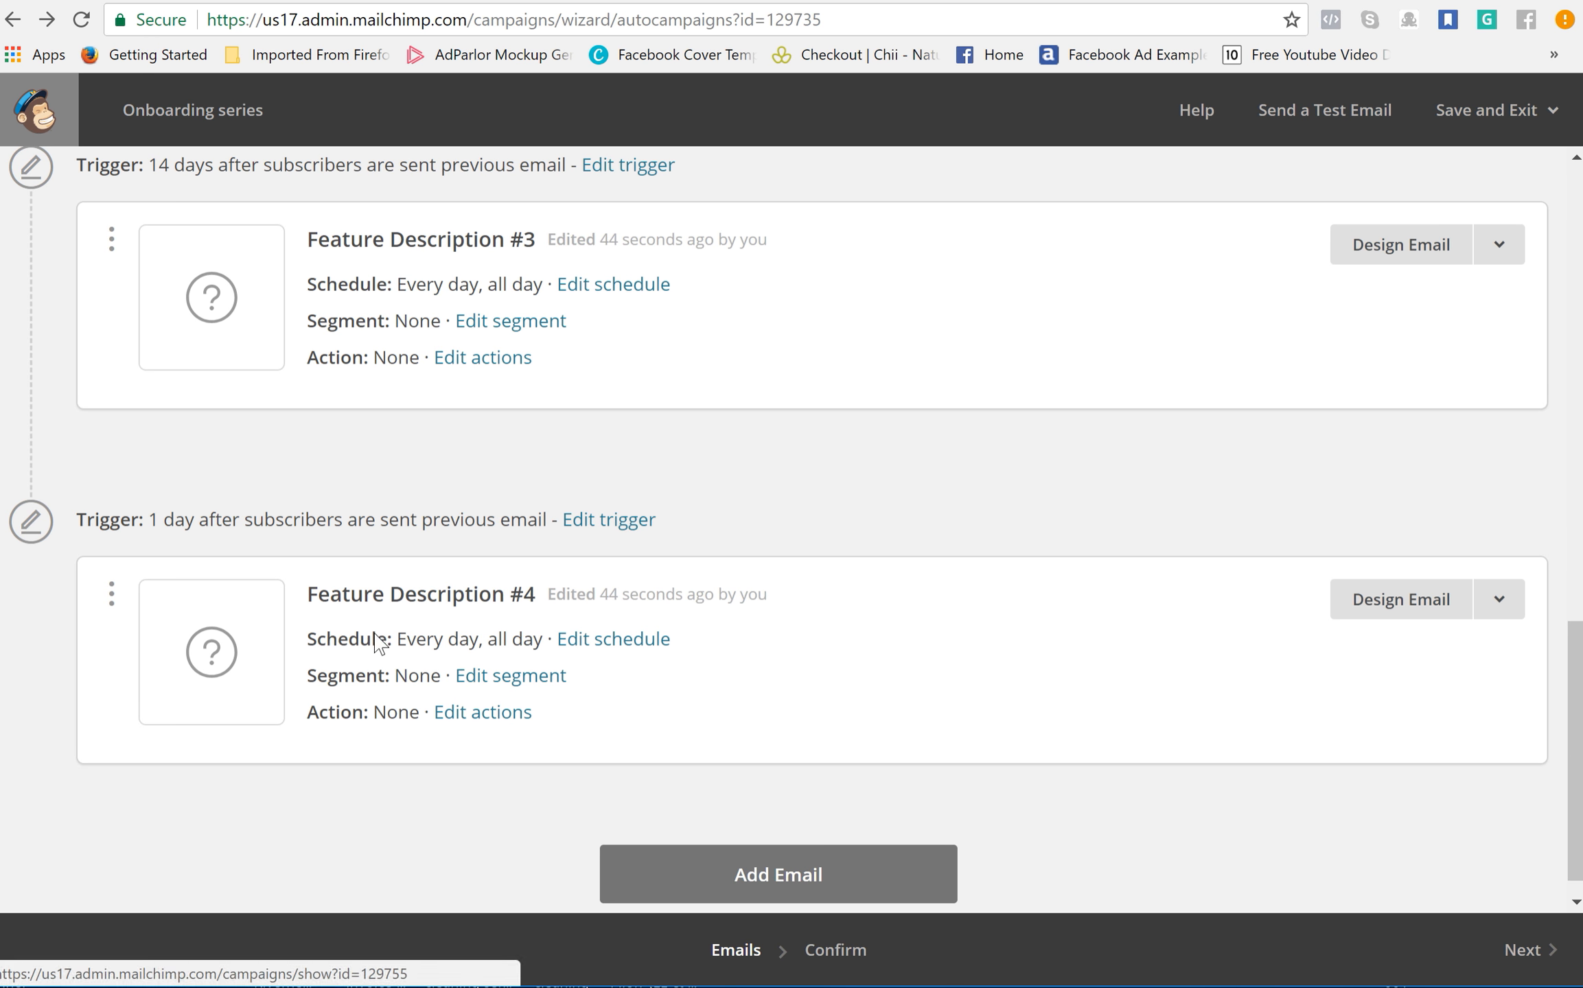
- Examine the trigger, schedule, segment and action settings of every email in the Onboarding series workflow
scroll(405, 645, "down", 1)
scroll(409, 645, "up", 2)
scroll(410, 645, "down", 2)
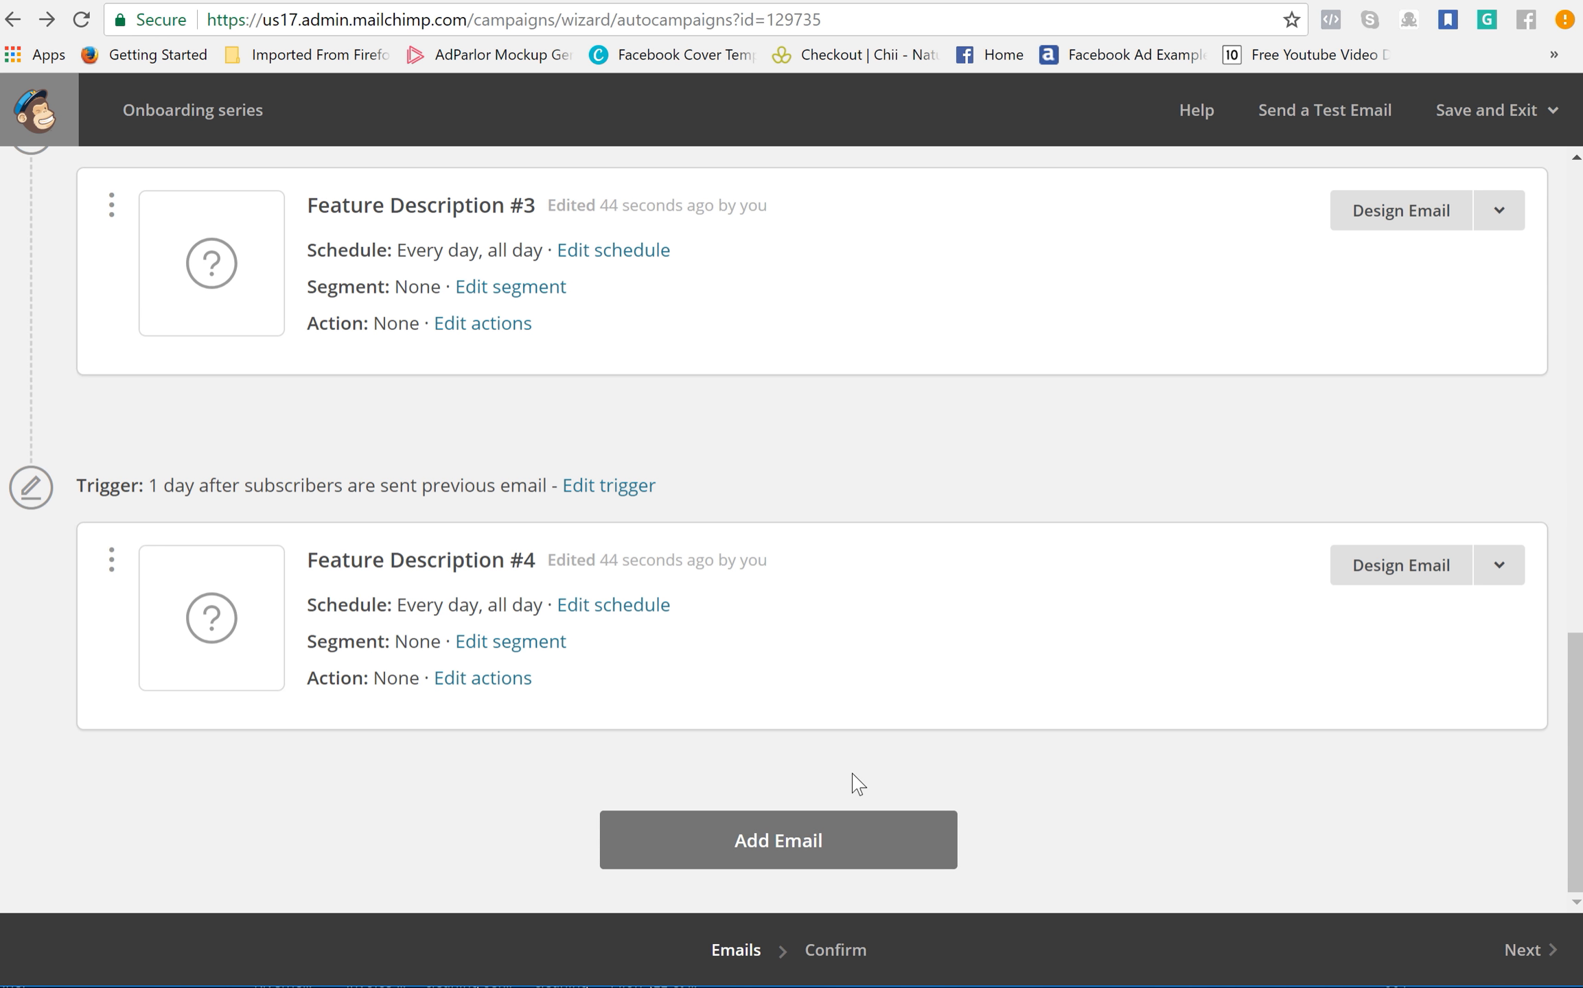
scroll(858, 783, "up", 10)
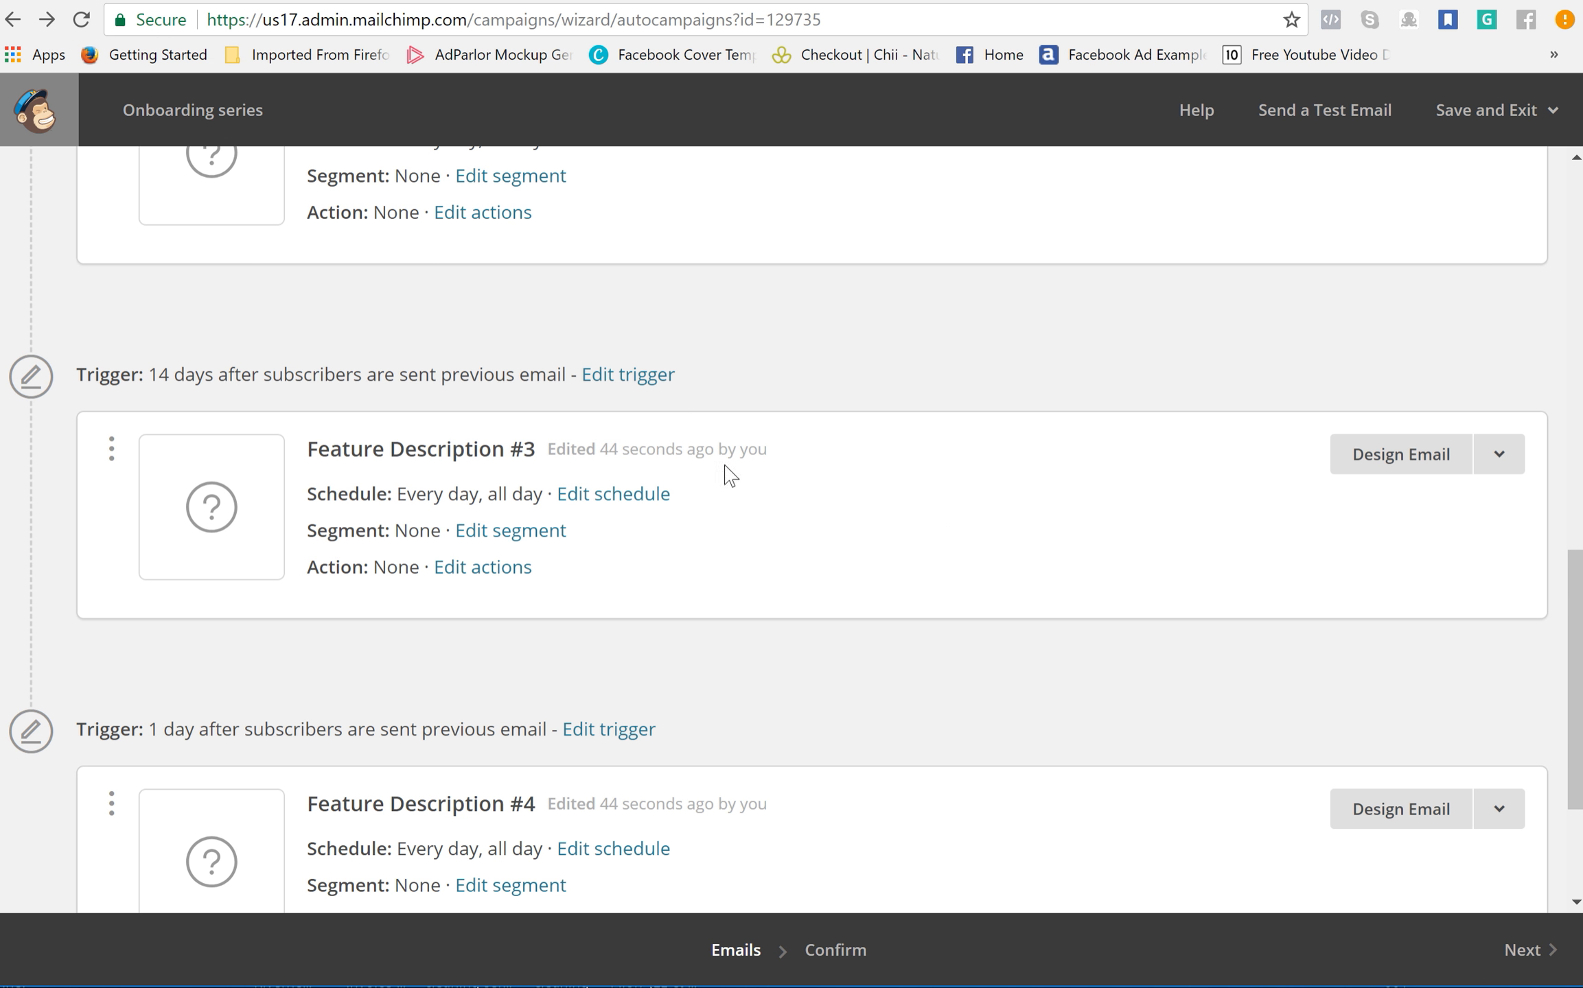
scroll(598, 355, "up", 4)
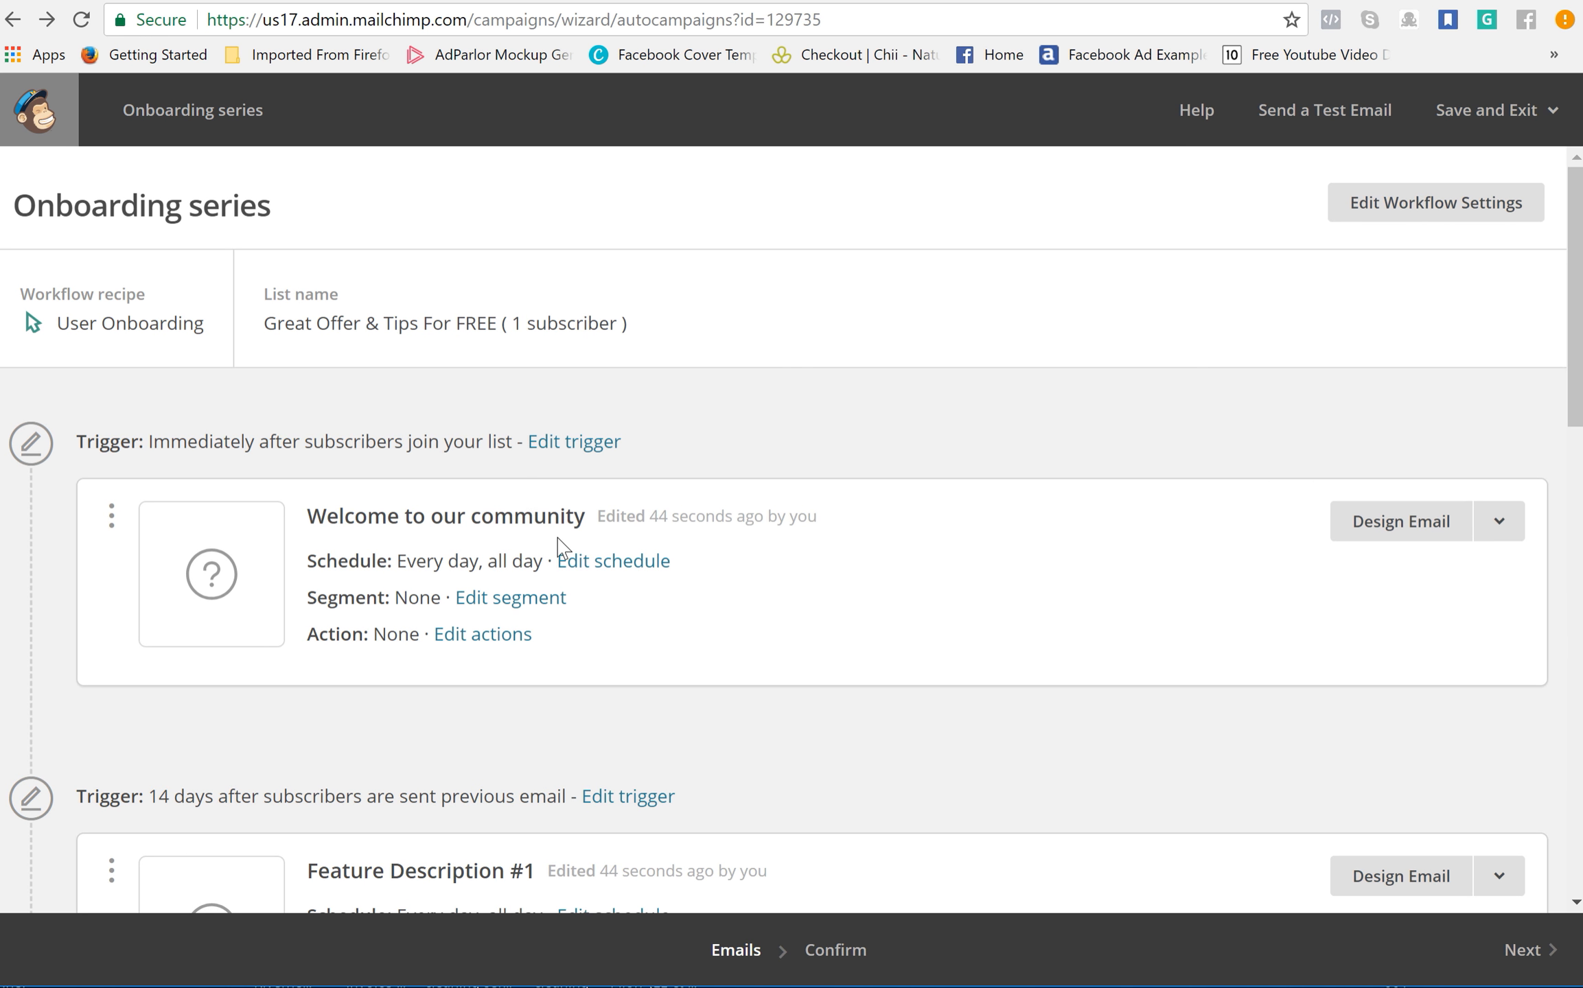
scroll(571, 565, "down", 1)
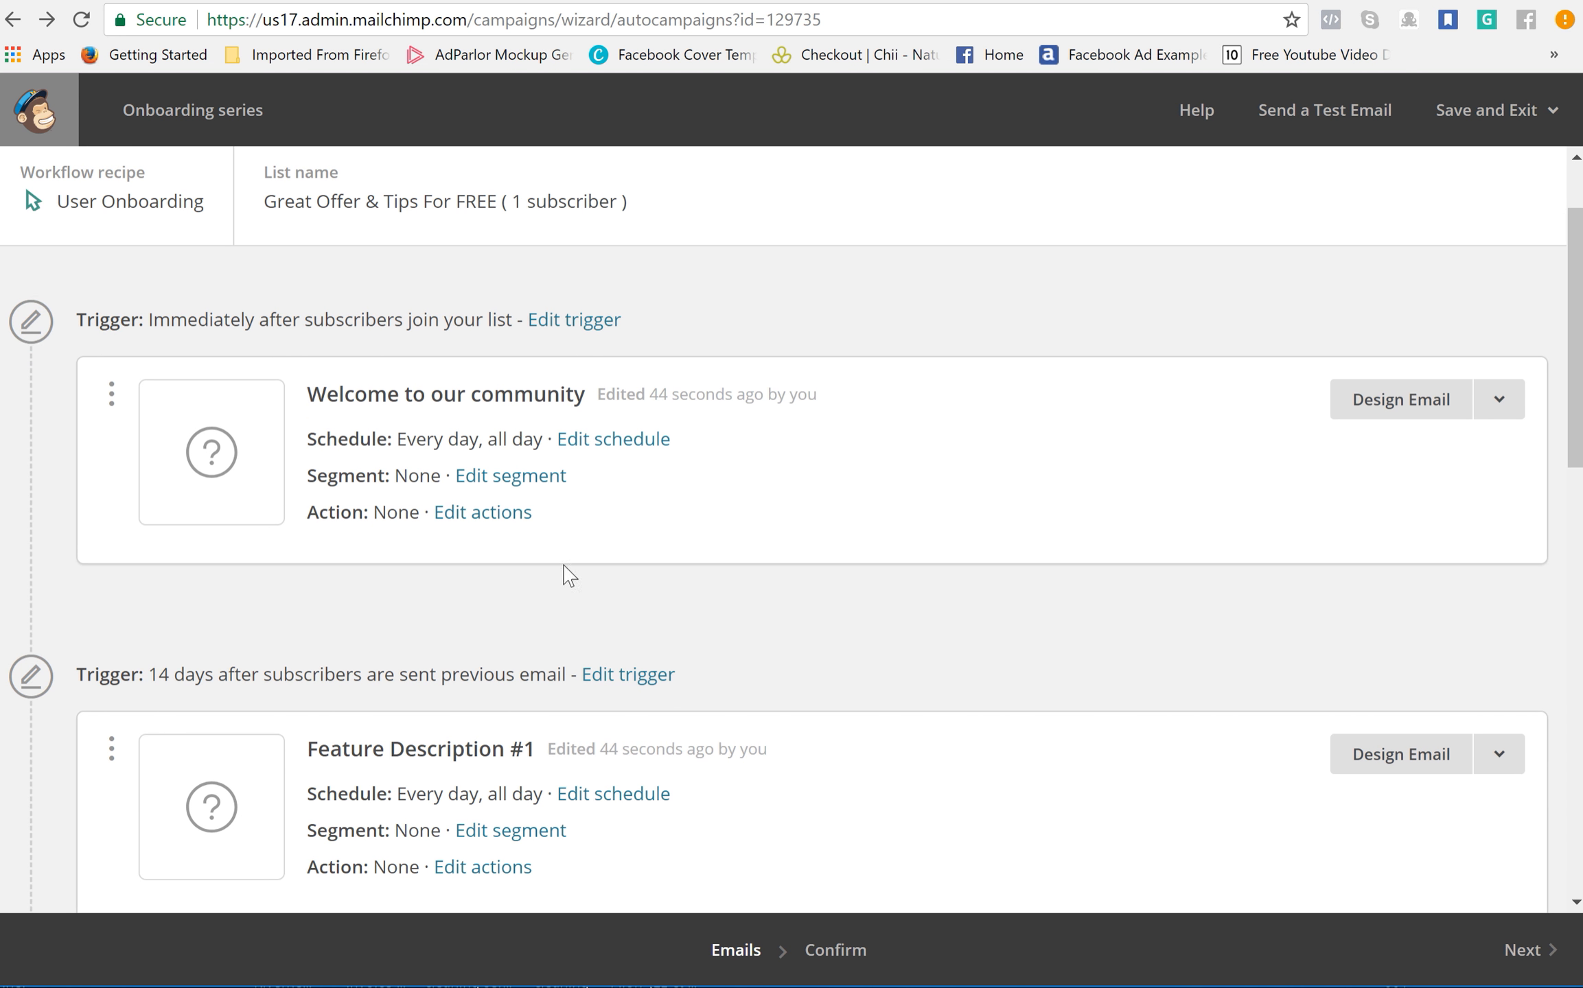
scroll(502, 752, "up", 1)
scroll(502, 757, "down", 3)
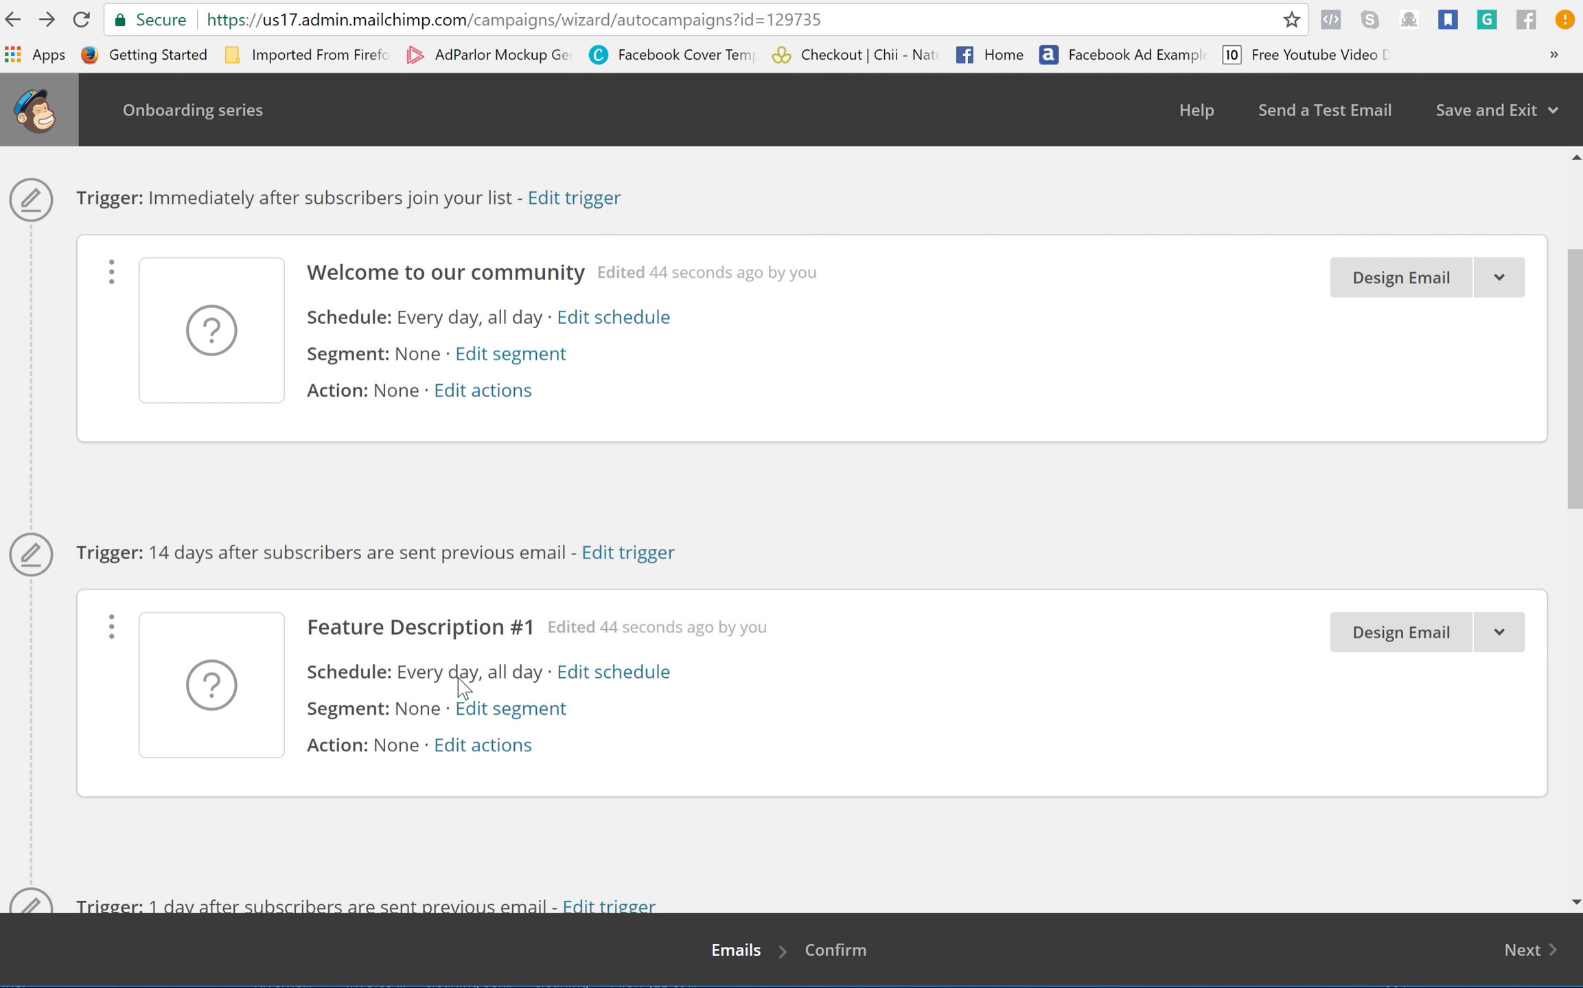
scroll(474, 679, "down", 4)
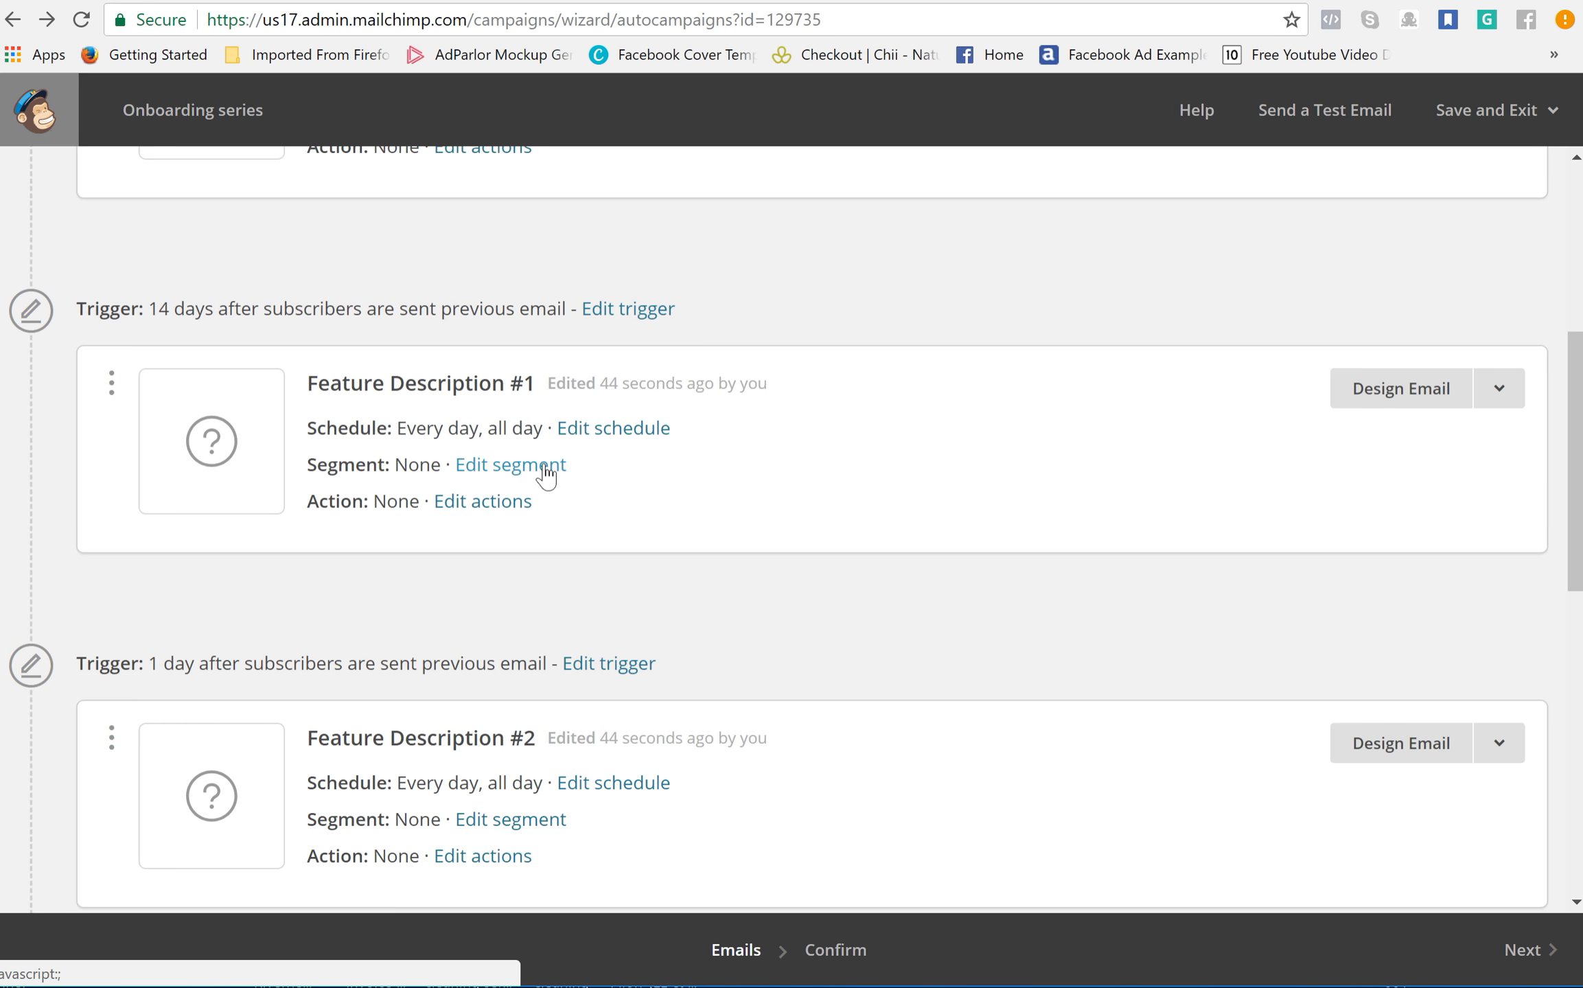
scroll(547, 473, "down", 4)
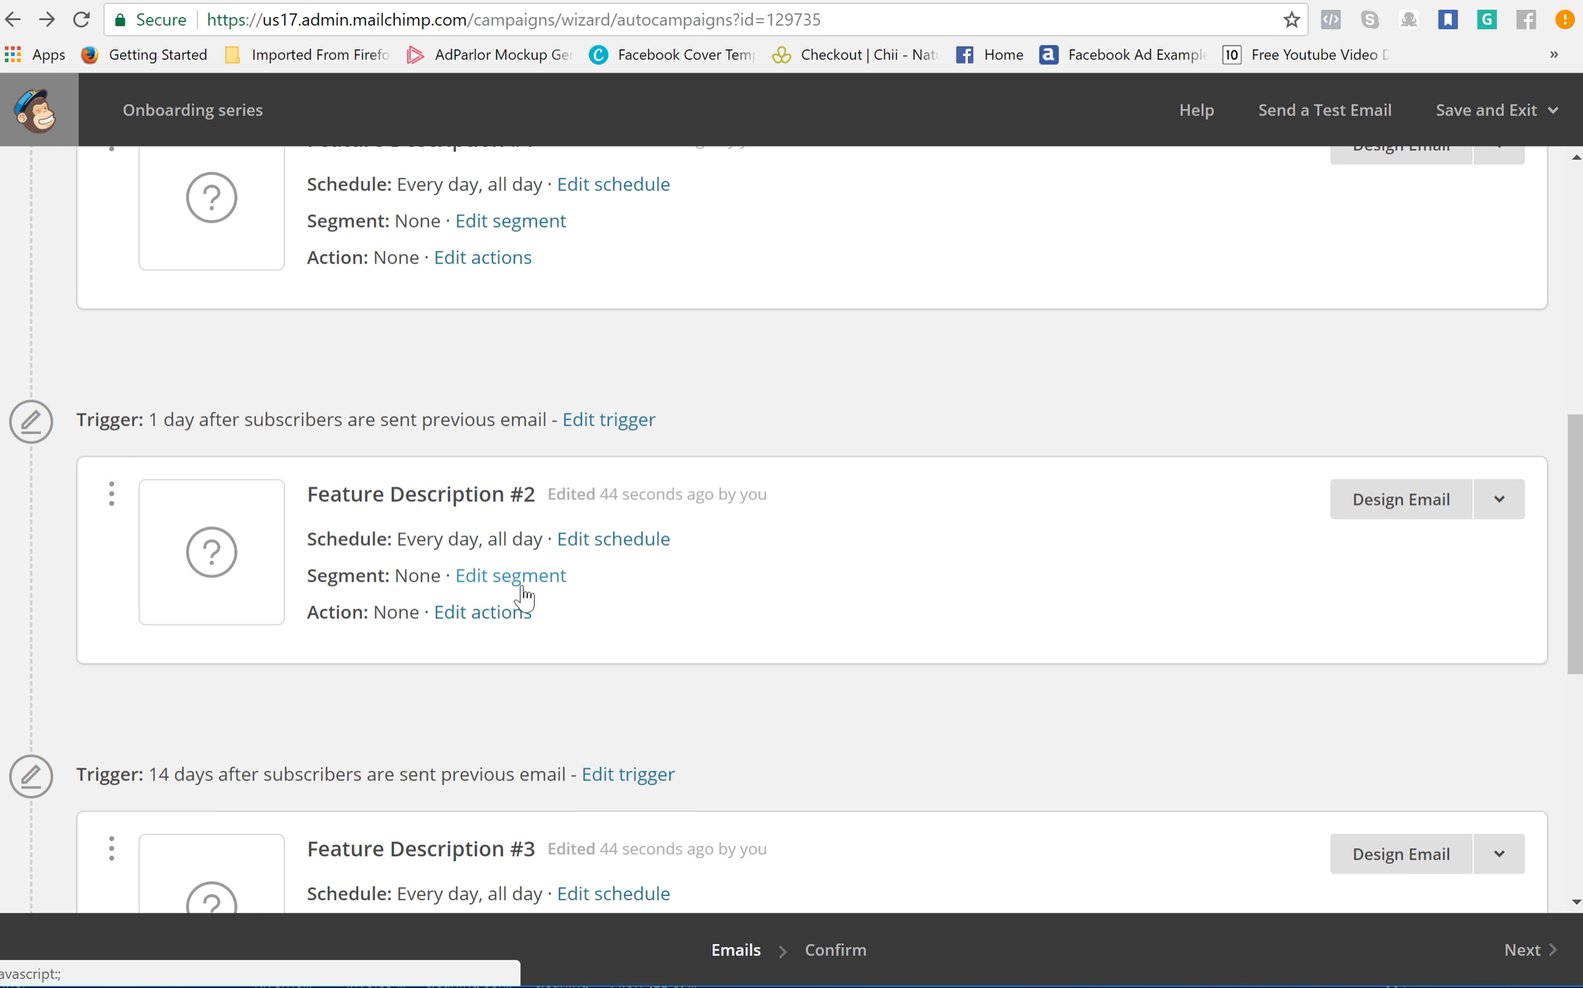
scroll(525, 597, "down", 4)
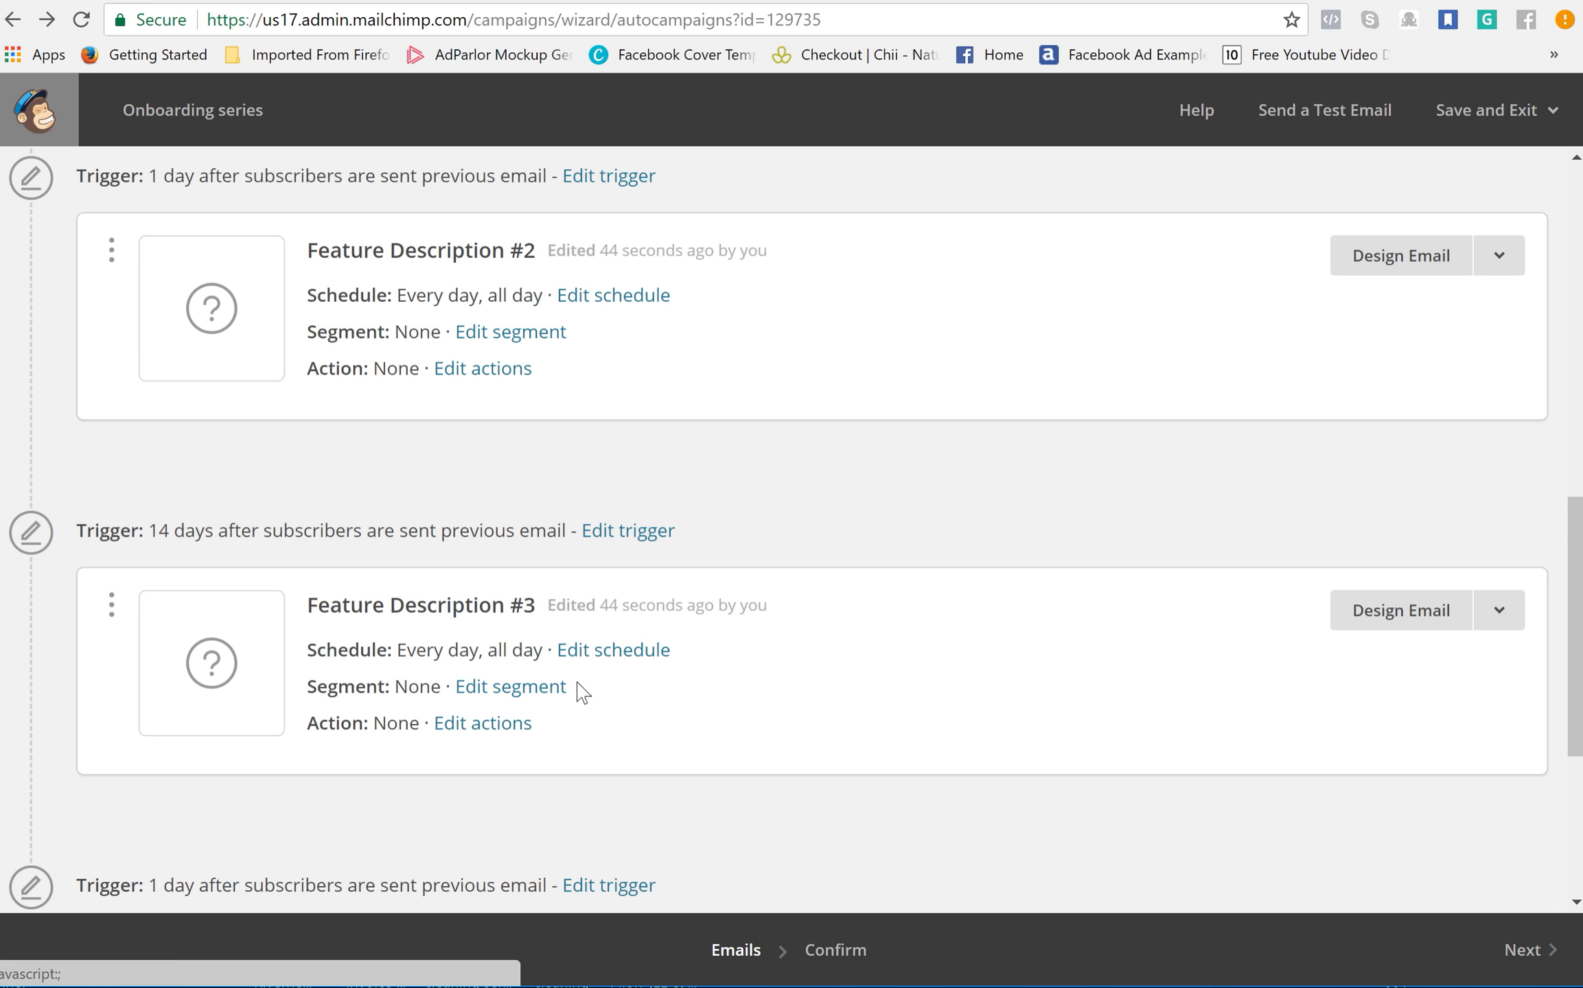
scroll(583, 692, "down", 2)
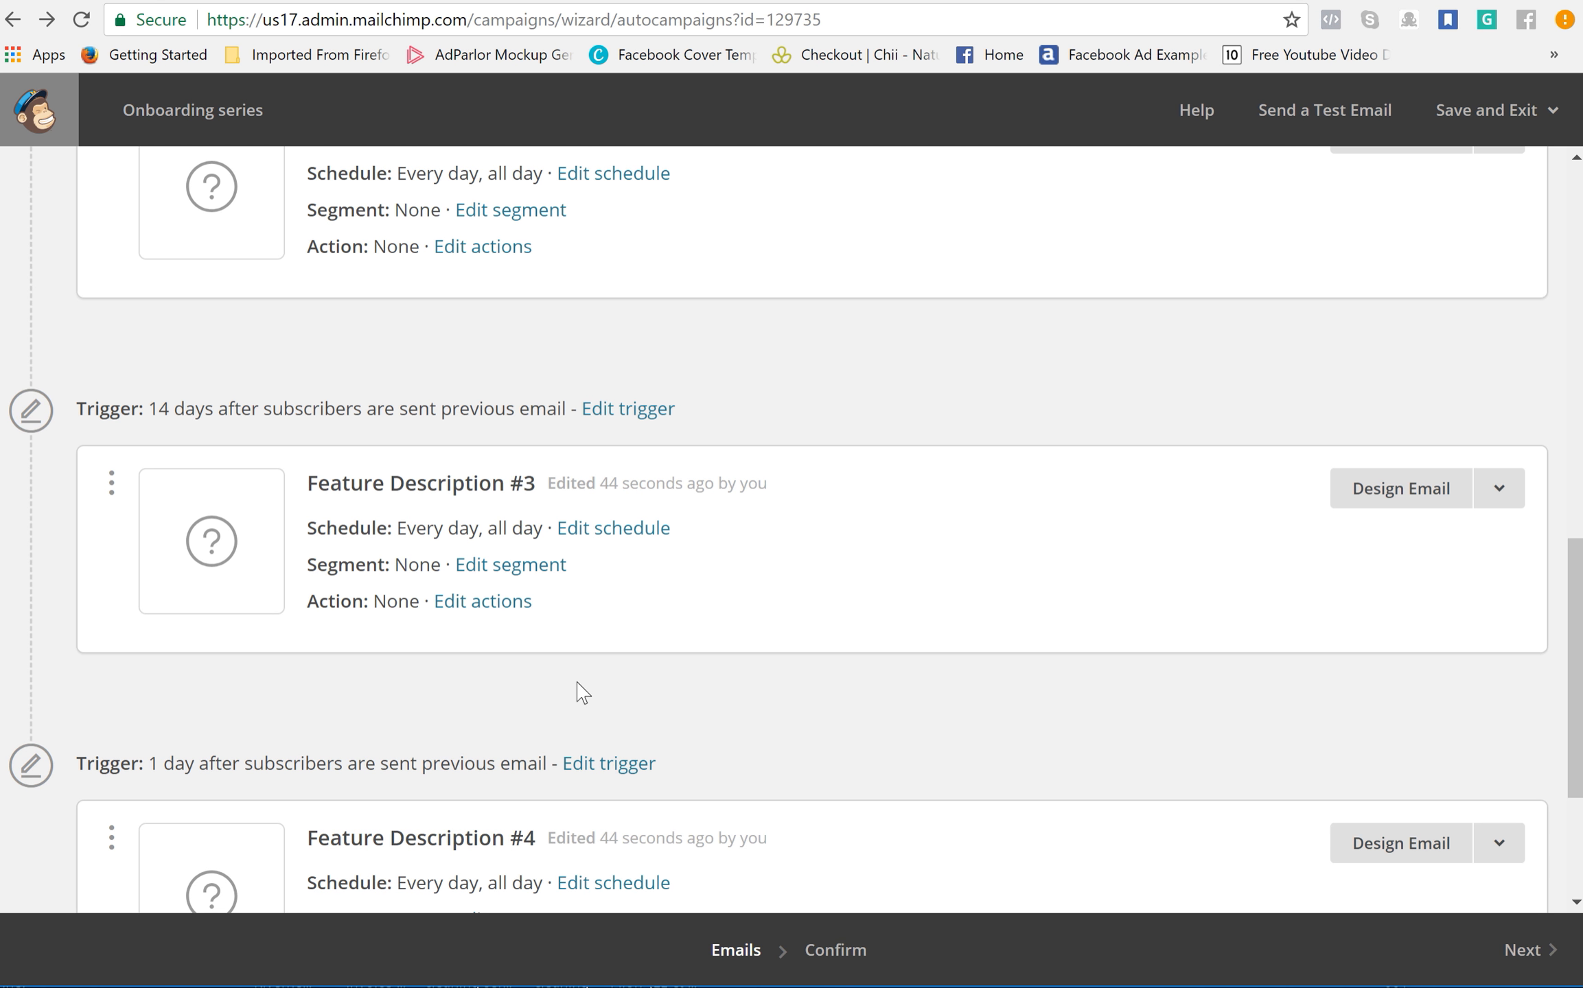
scroll(582, 692, "down", 2)
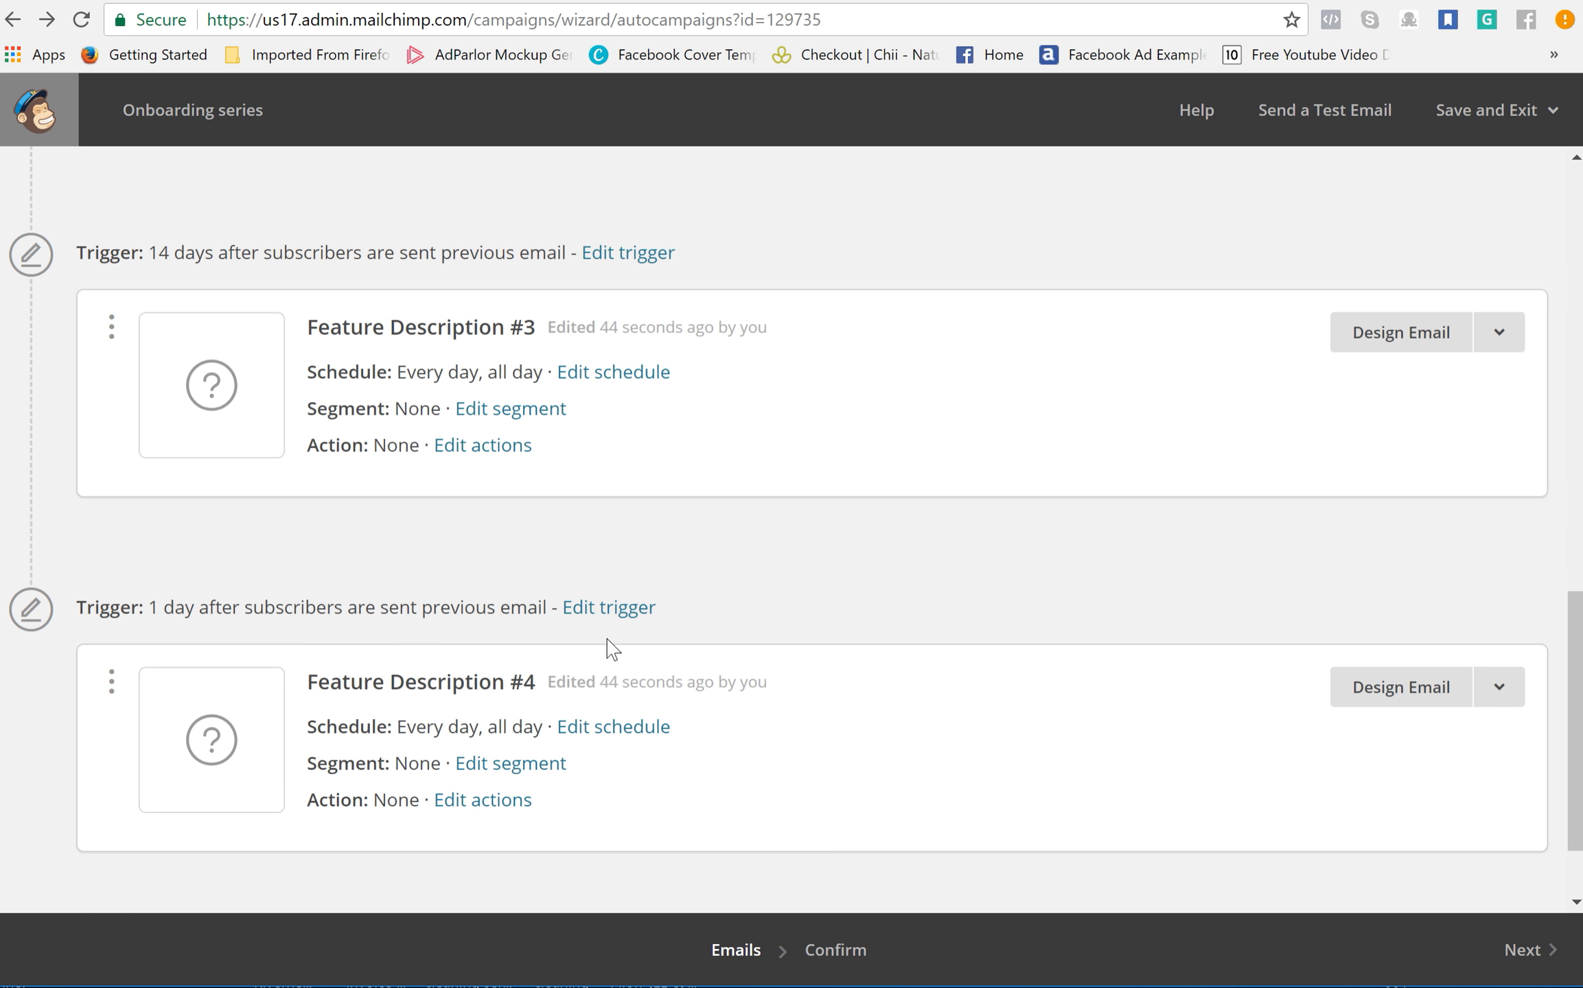
scroll(611, 646, "up", 3)
scroll(610, 645, "down", 5)
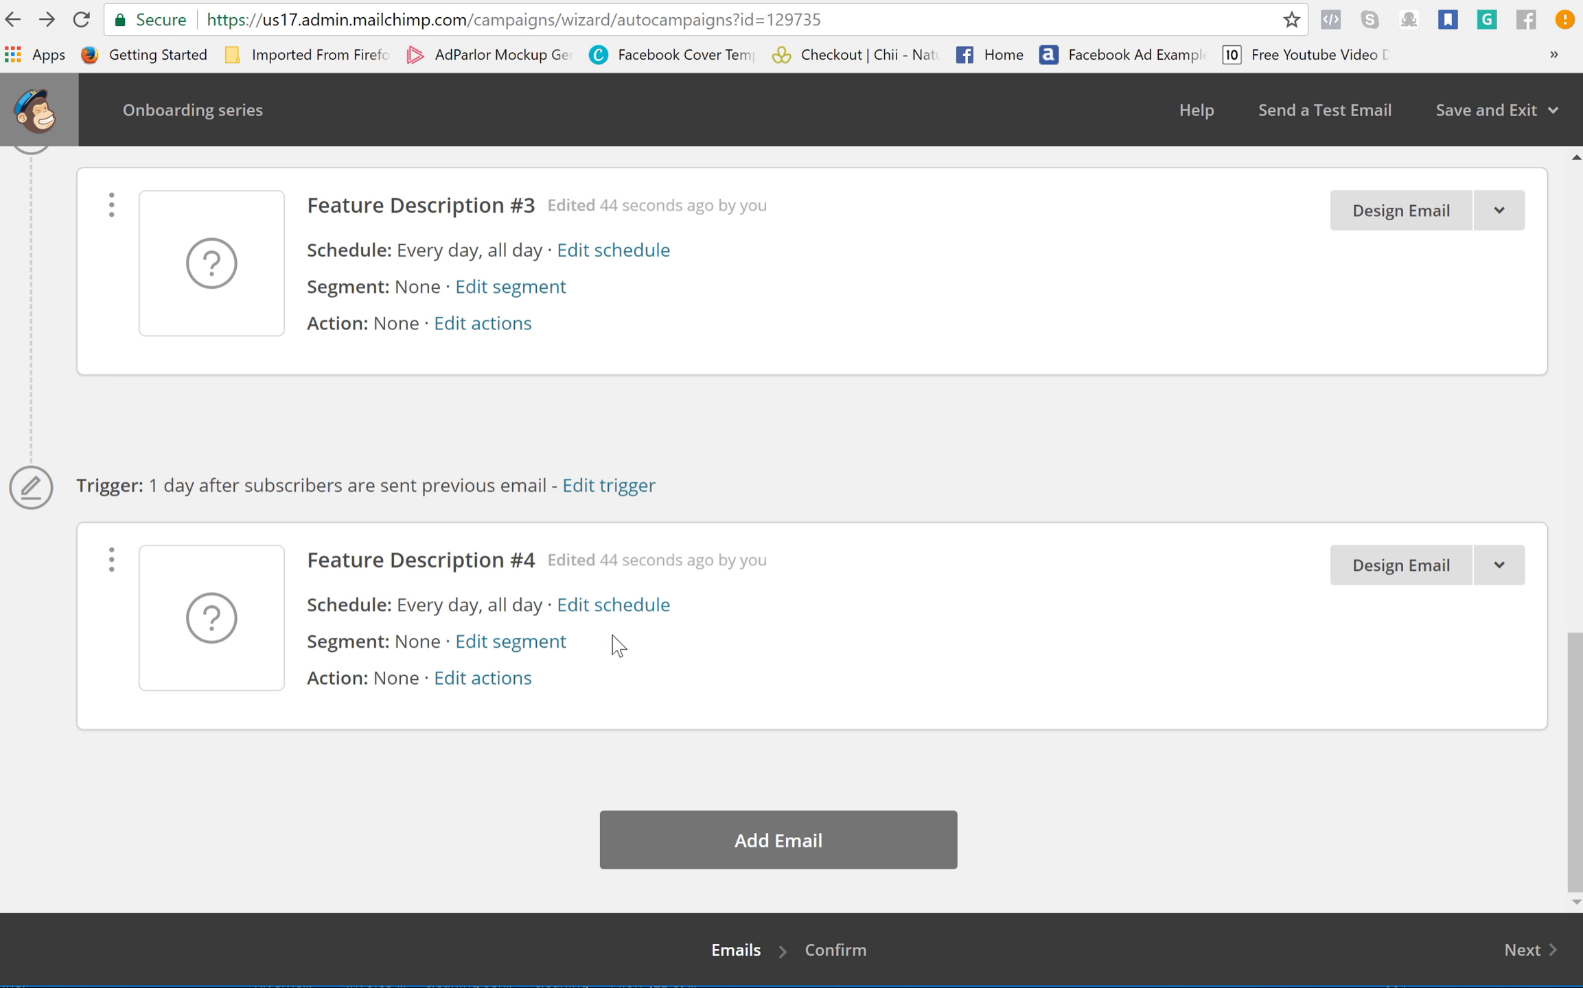
scroll(614, 645, "up", 10)
scroll(618, 643, "down", 3)
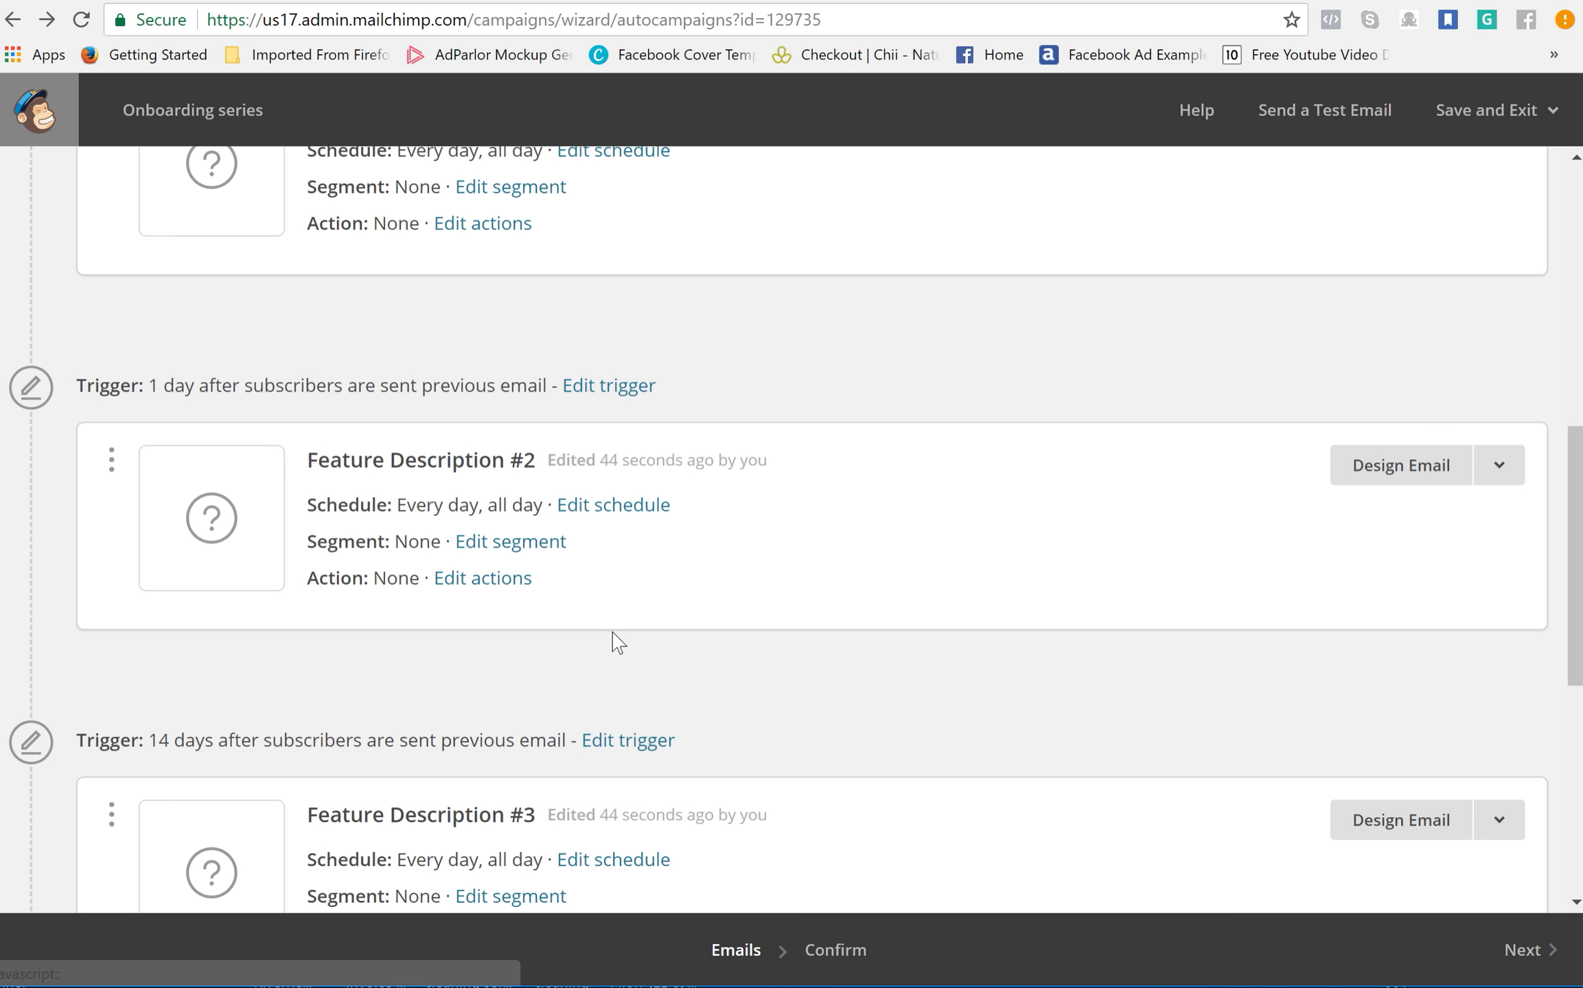
scroll(618, 643, "up", 8)
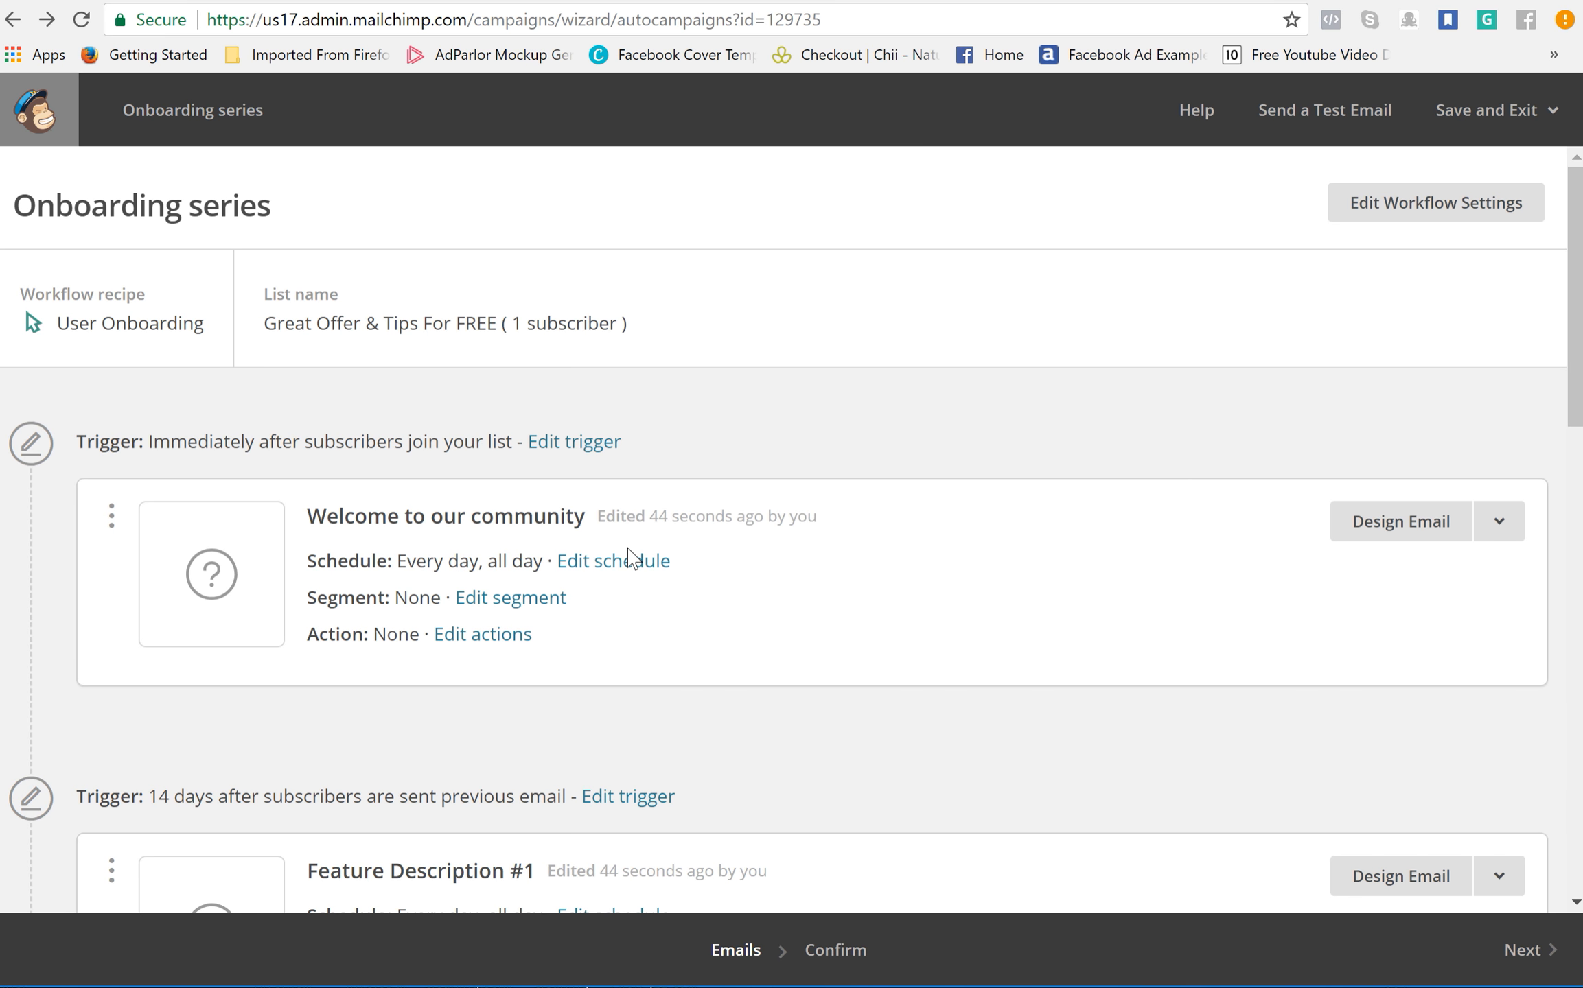
- Look through the recommended Knowledge Base help articles and return to the campaigns overview
left_click(1199, 110)
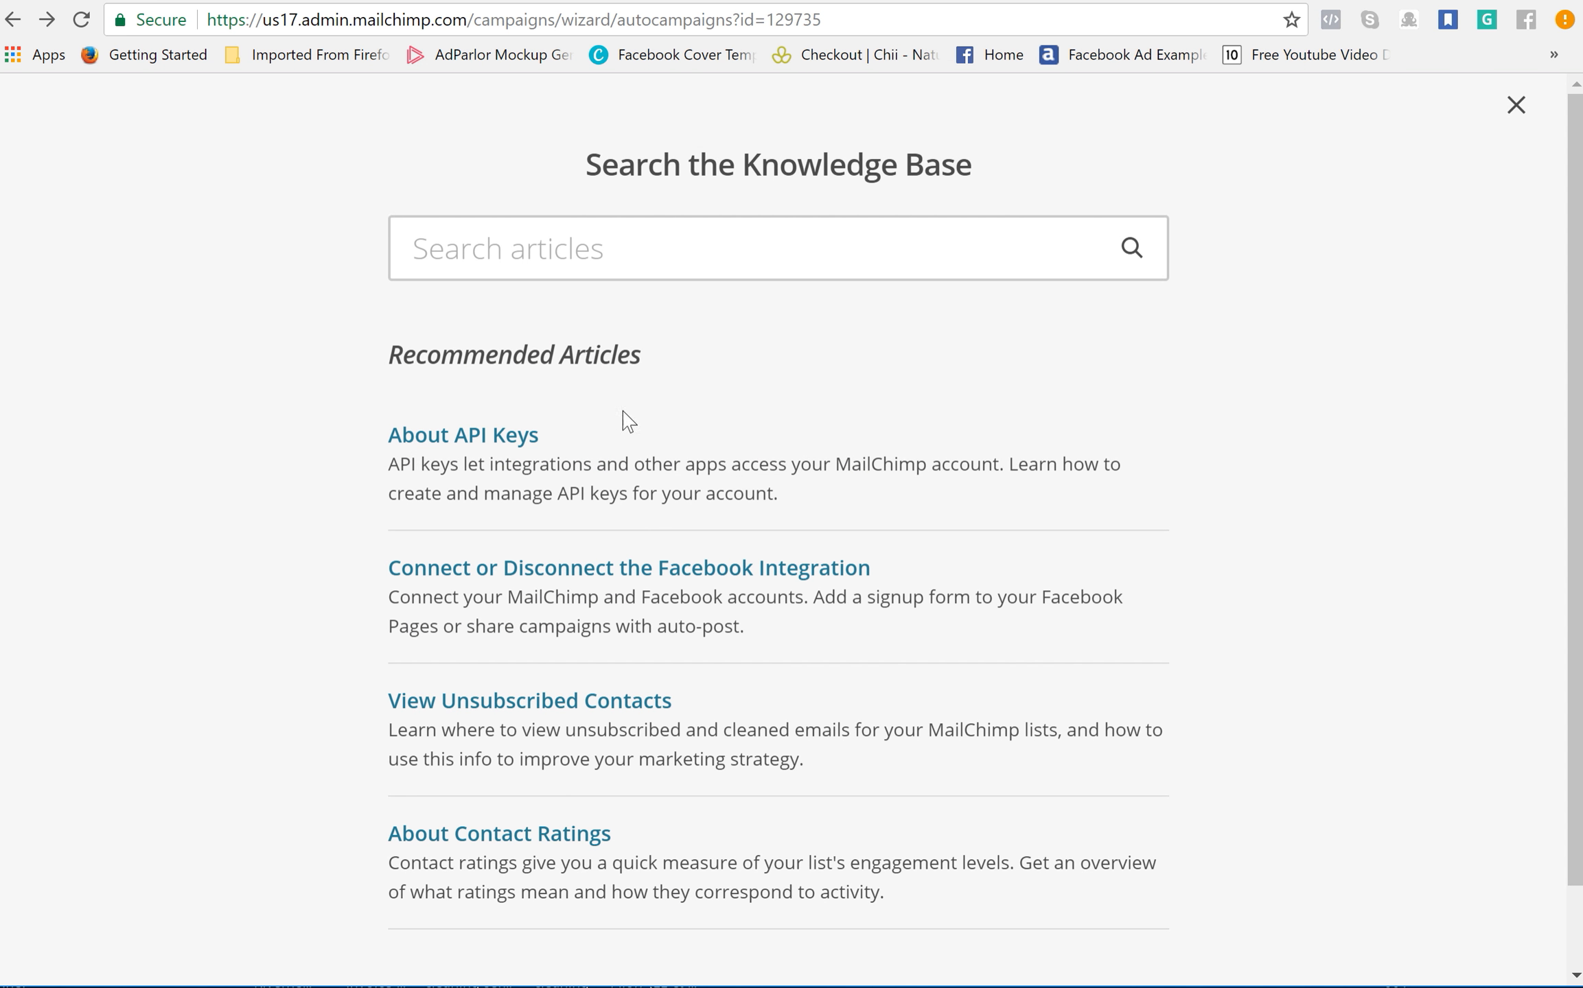
scroll(760, 434, "down", 1)
scroll(848, 258, "up", 1)
scroll(848, 258, "down", 1)
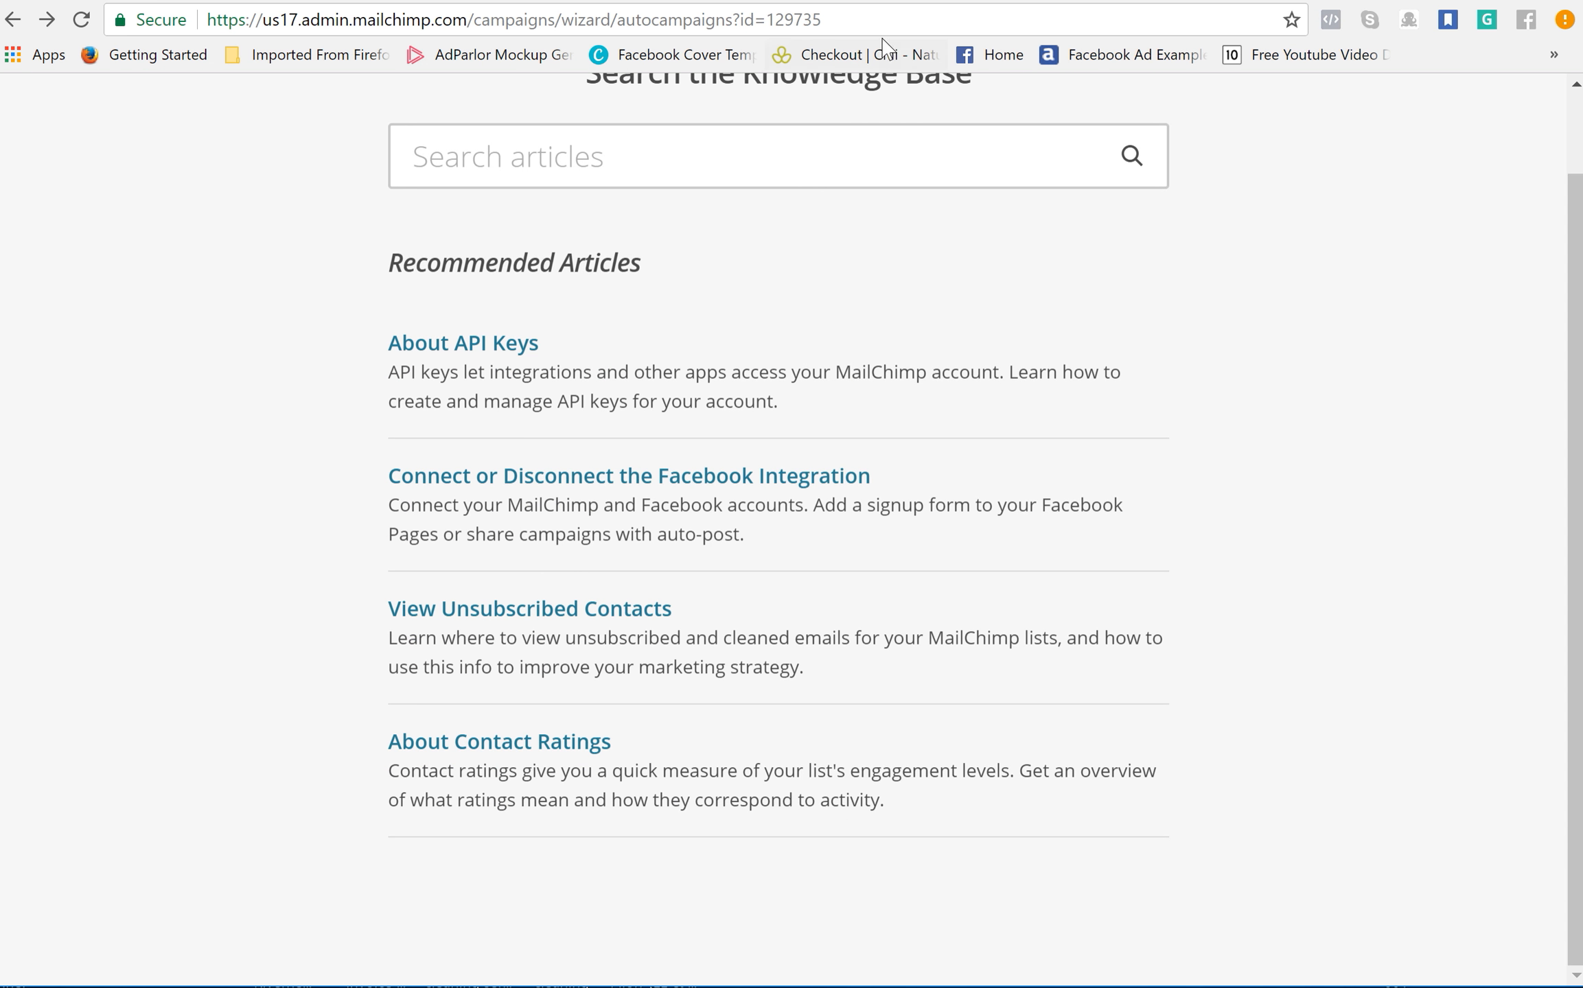
left_click(13, 20)
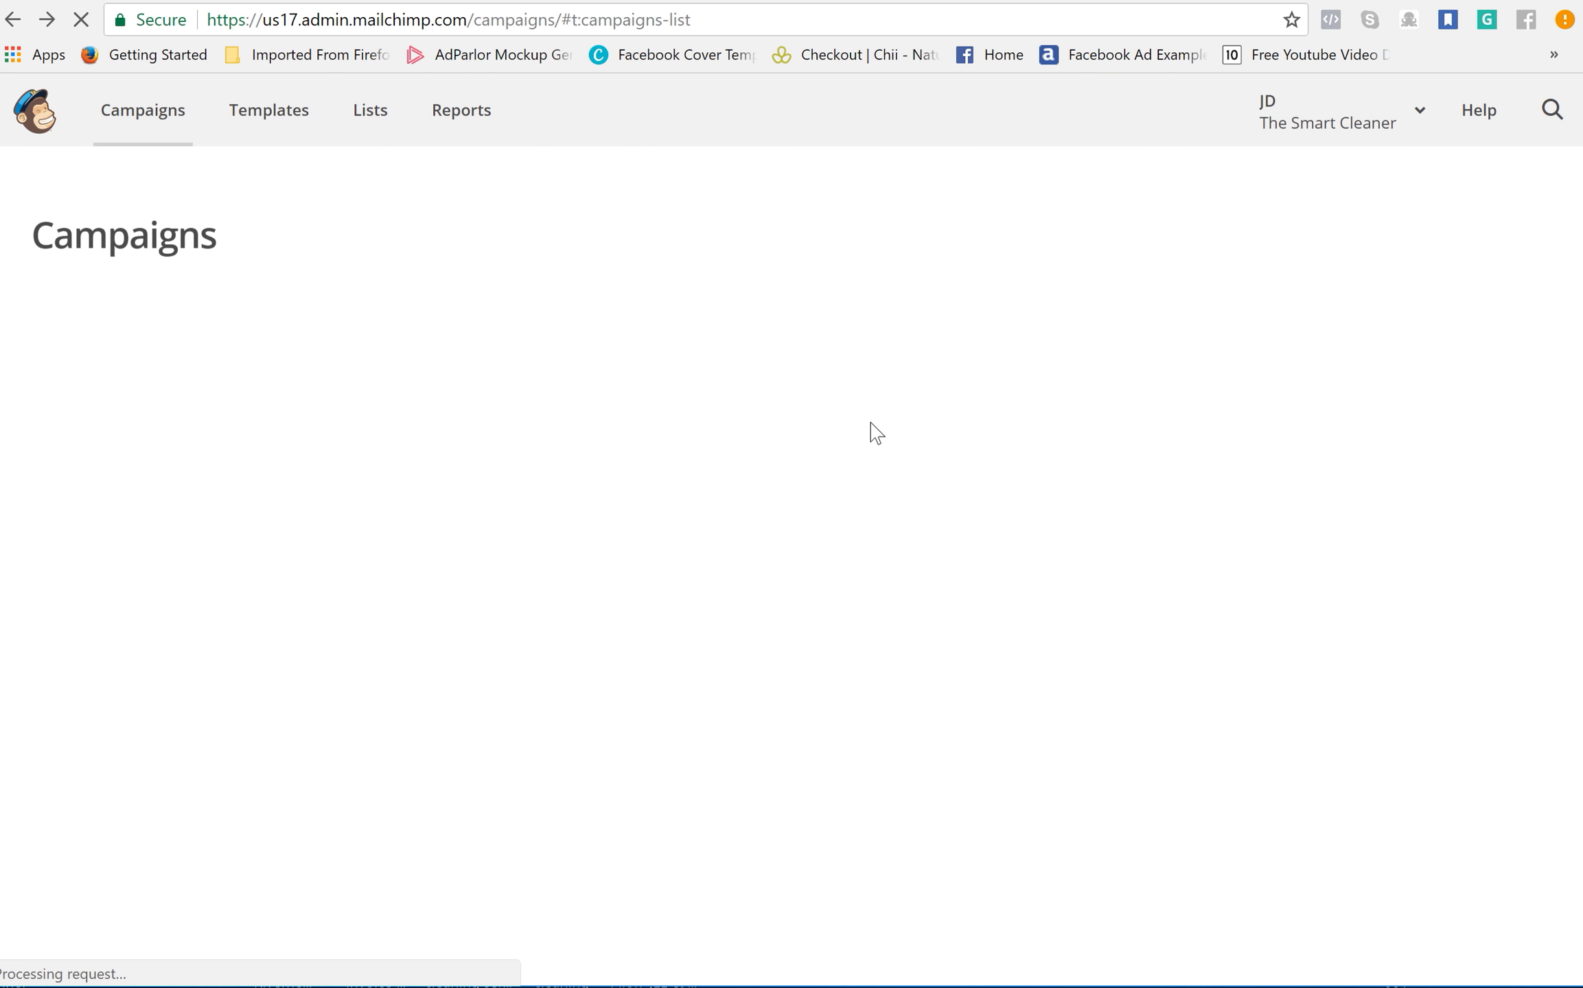